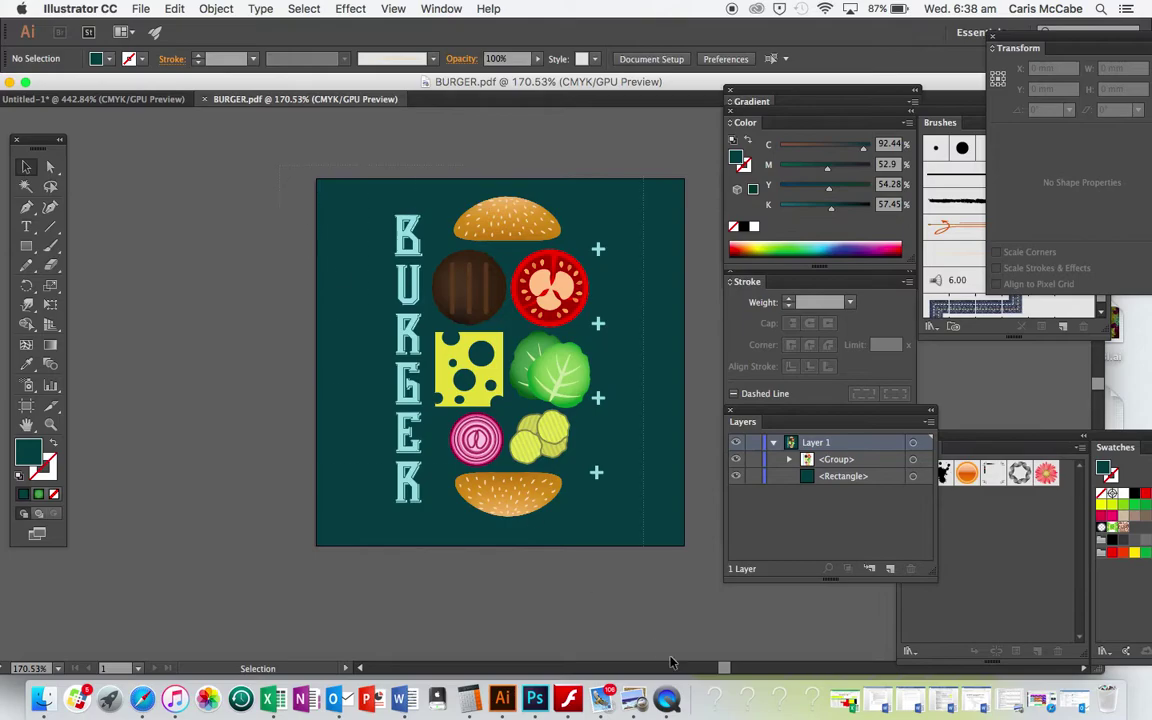
Group all the burger poster artwork and move it off the artboard, placing it just left of the empty page
key("super+a")
key("super+g")
left_click_drag(535, 418, 288, 411)
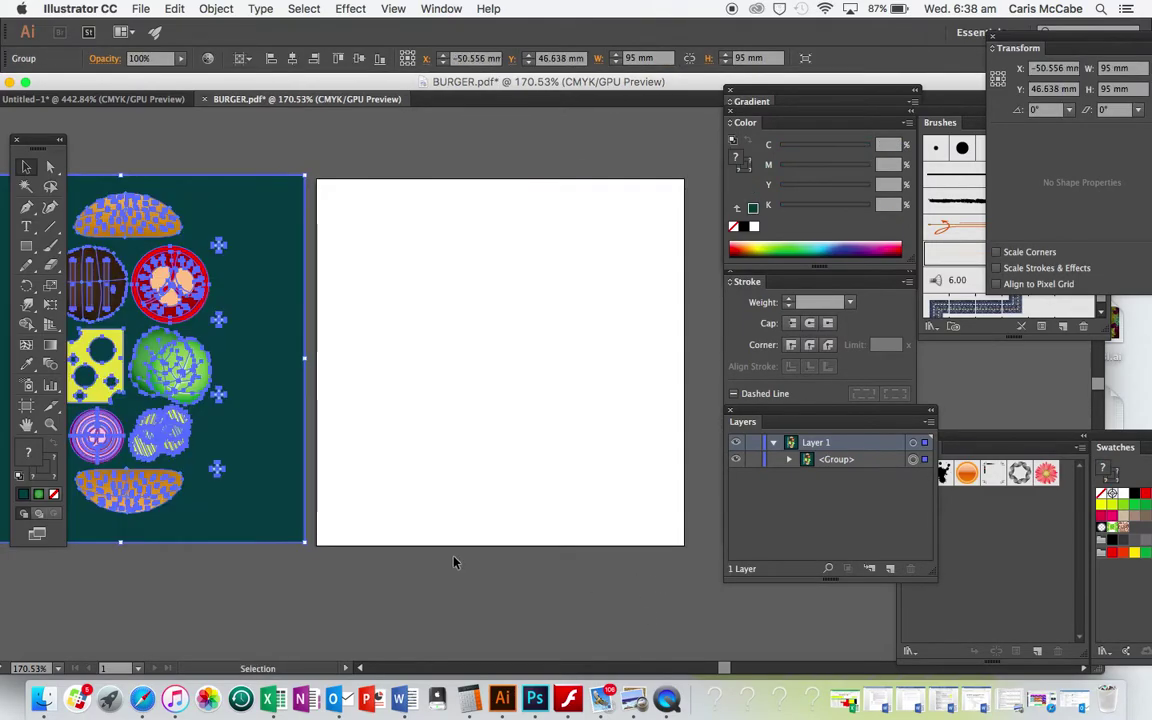
left_click(458, 578)
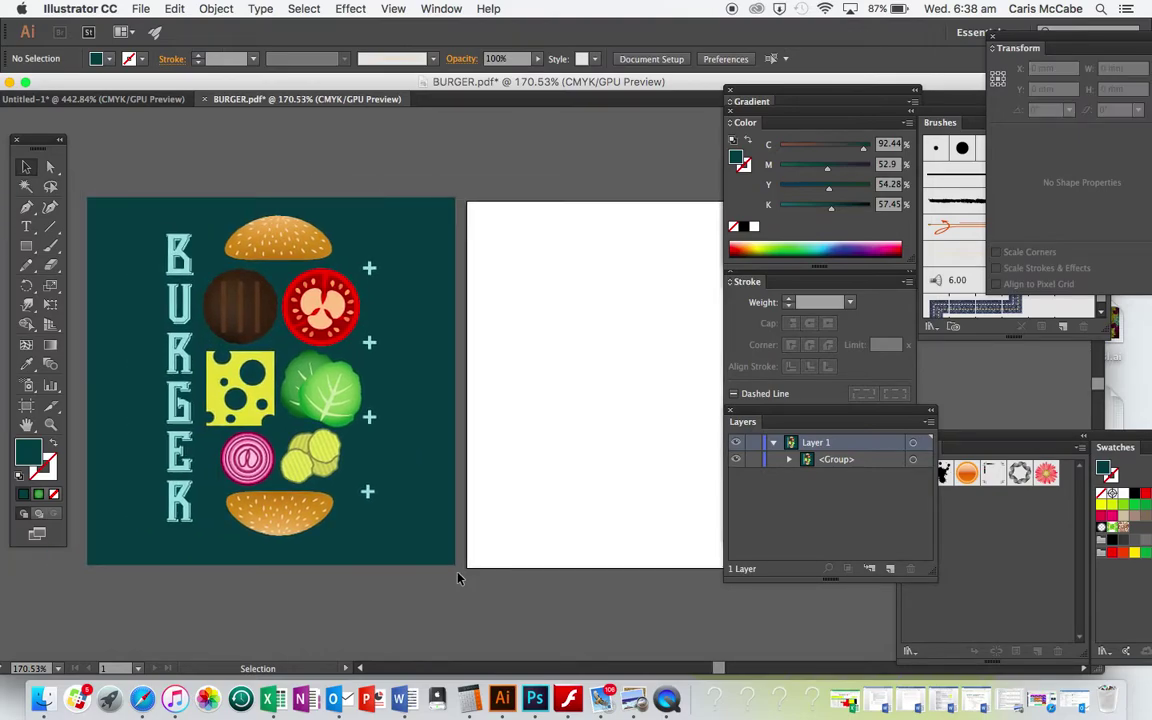
Examine the finished burger artwork beside the blank artboard as a reference for the drawing
scroll(458, 578, "right", 4)
scroll(458, 578, "down", 3)
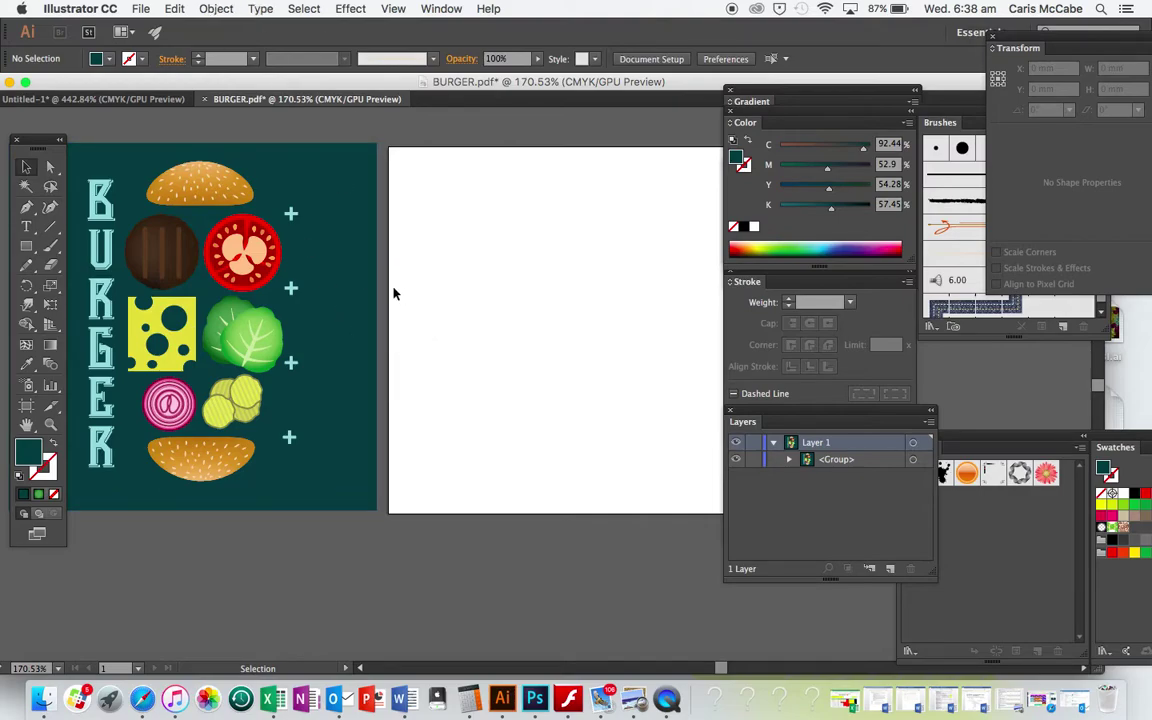
scroll(400, 296, "left", 4)
scroll(400, 296, "up", 2)
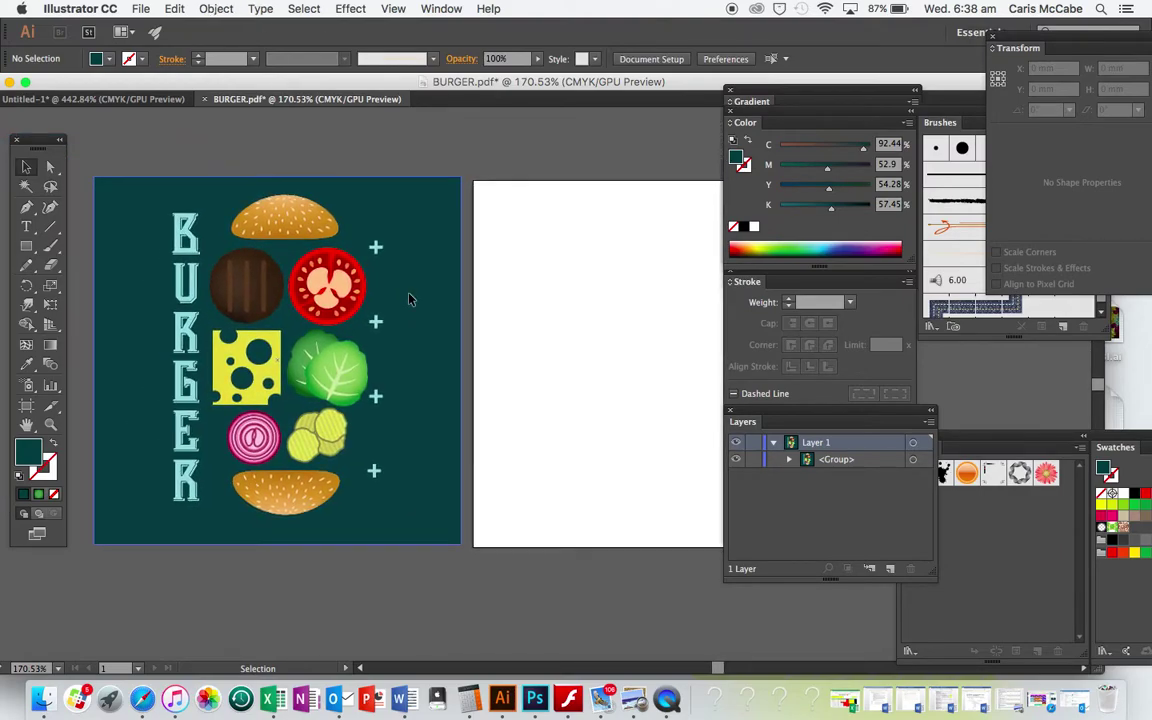
scroll(408, 298, "right", 12)
scroll(408, 298, "down", 2)
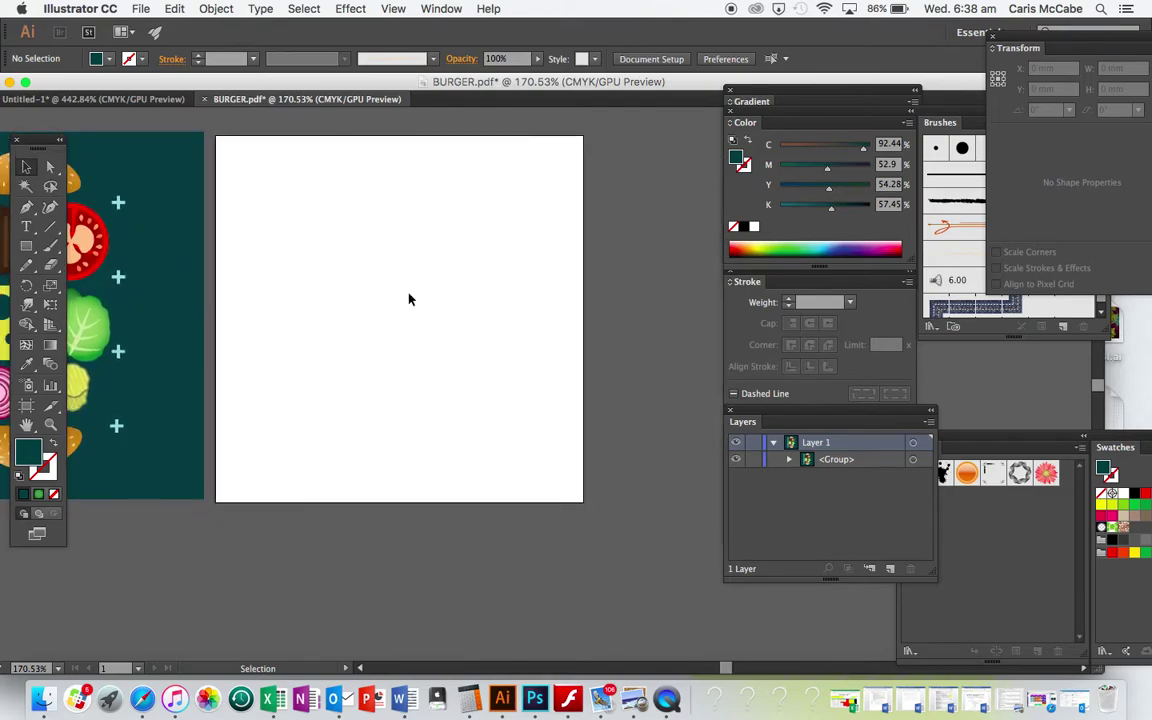
scroll(408, 298, "left", 1)
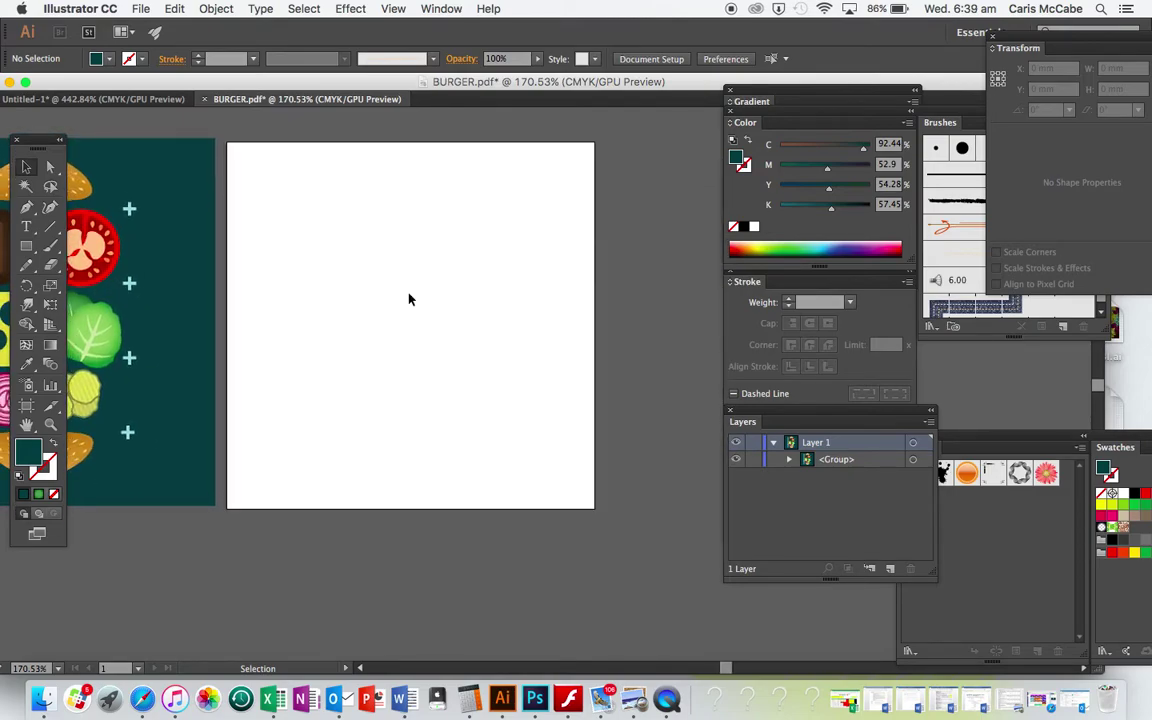
scroll(408, 298, "left", 8)
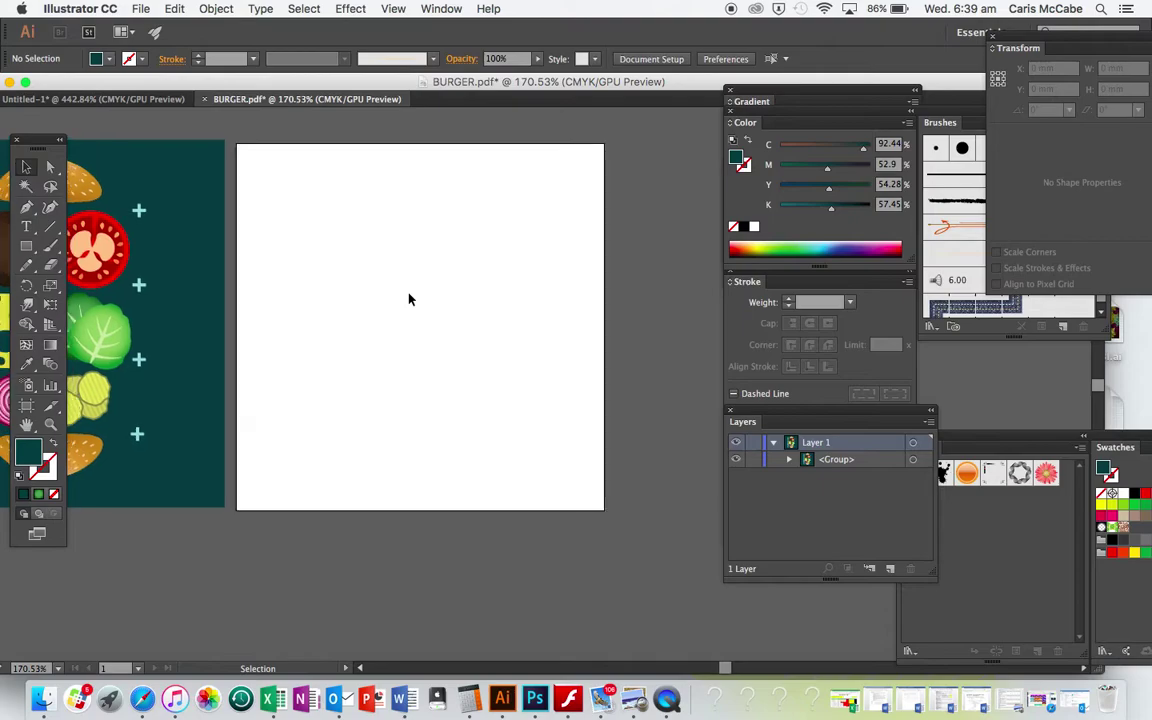
scroll(408, 298, "up", 2)
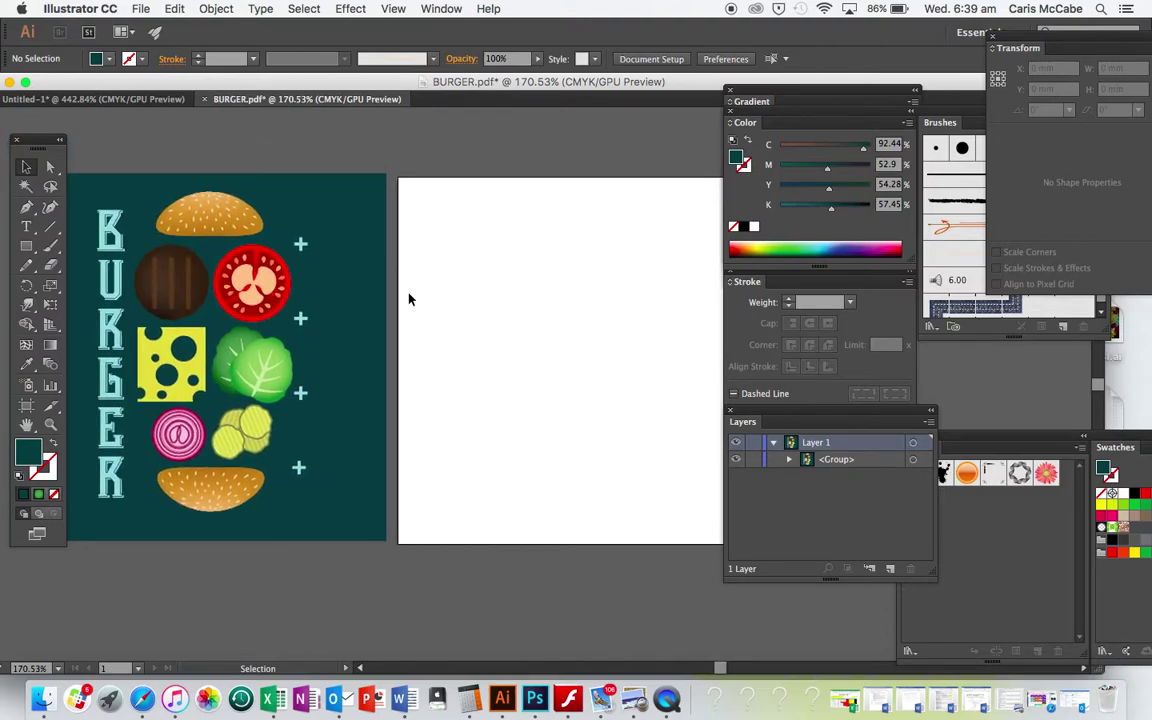
Draw a wide ellipse about 27.4 mm by 13.5 mm near the upper edge of the blank artboard
scroll(258, 247, "up", 8)
scroll(258, 250, "up", 4)
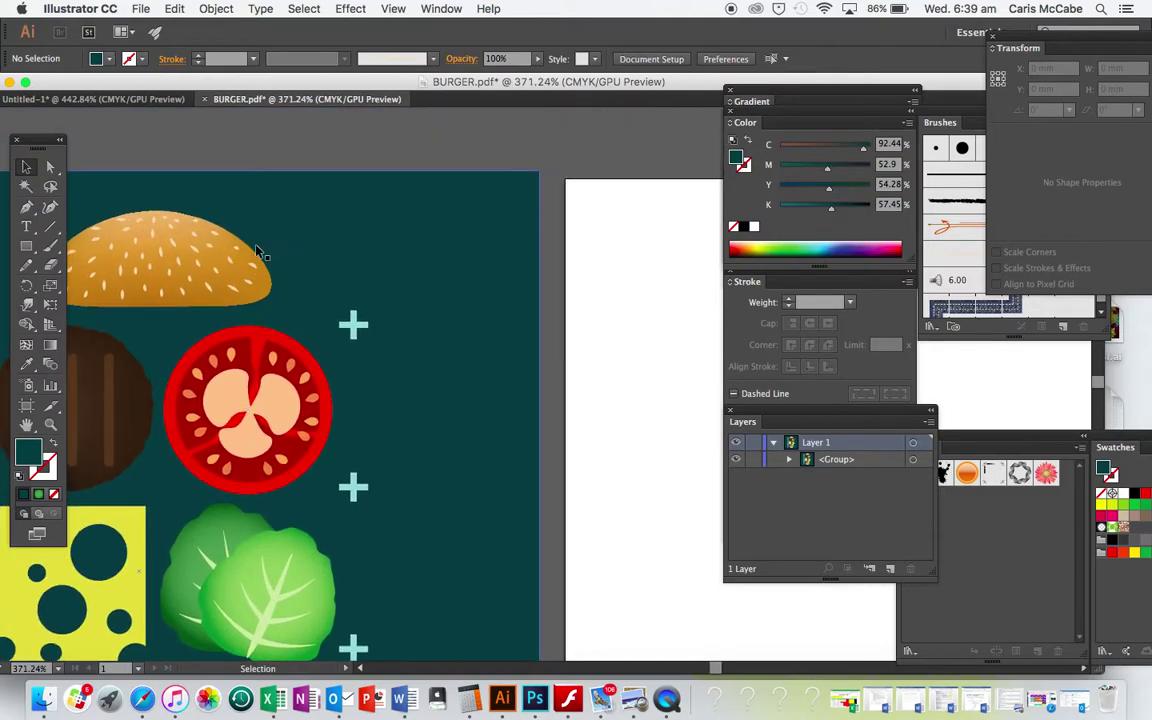
scroll(270, 224, "up", 3)
scroll(272, 222, "right", 15)
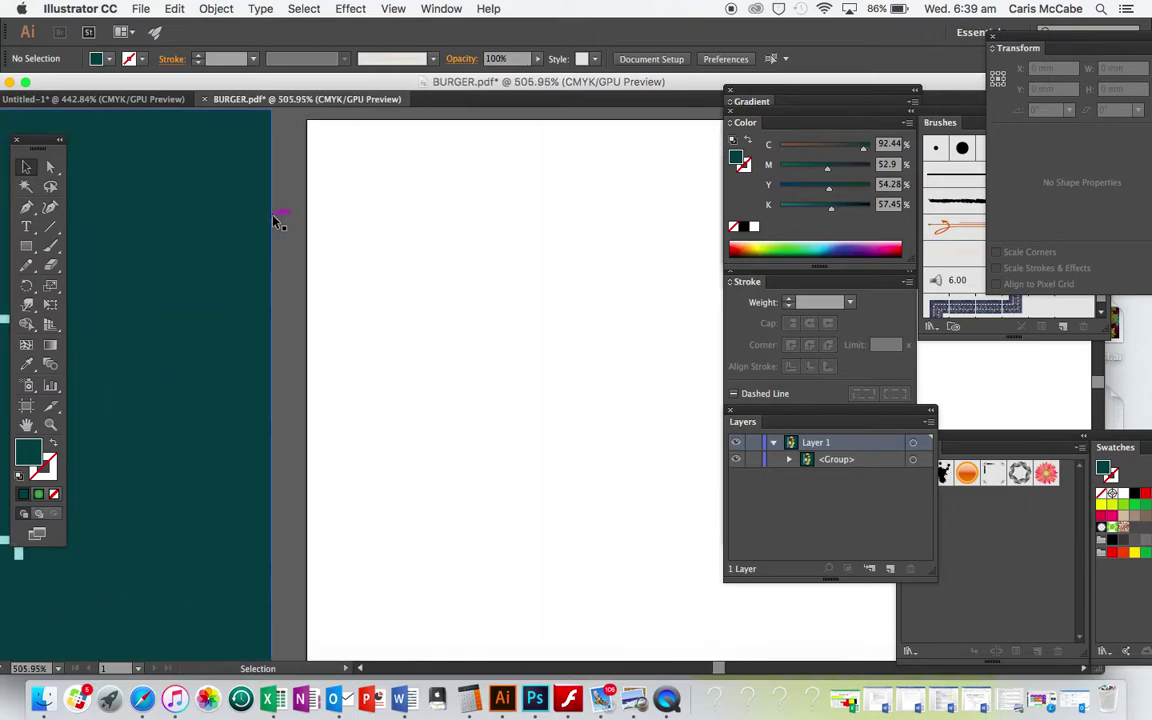
left_click_drag(26, 246, 77, 290)
left_click_drag(347, 200, 662, 356)
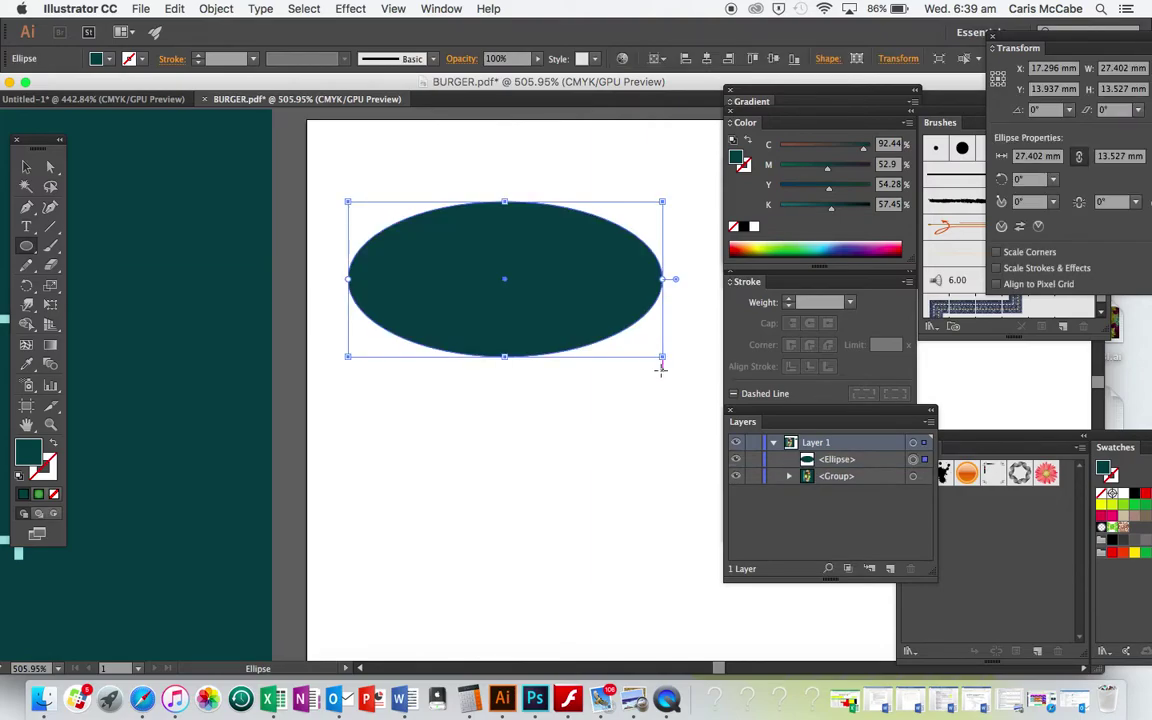
Fill the ellipse with brown 8C5206
key("a")
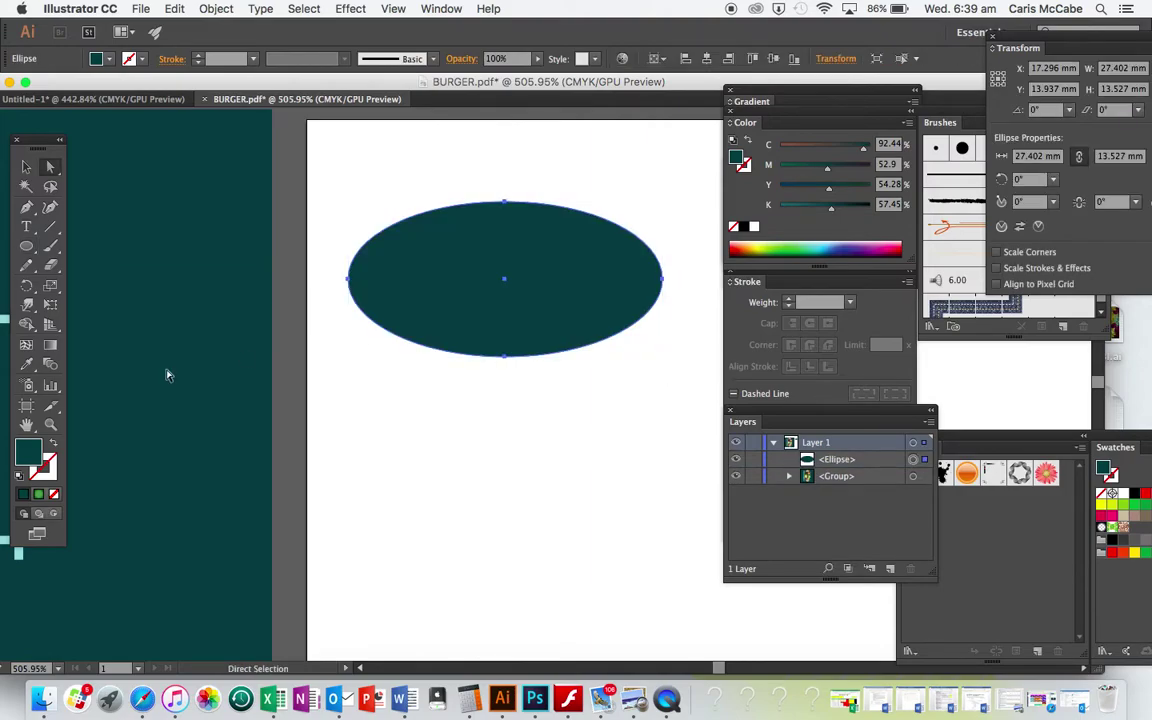
double_click(38, 457)
left_click_drag(820, 236, 805, 259)
left_click(775, 166)
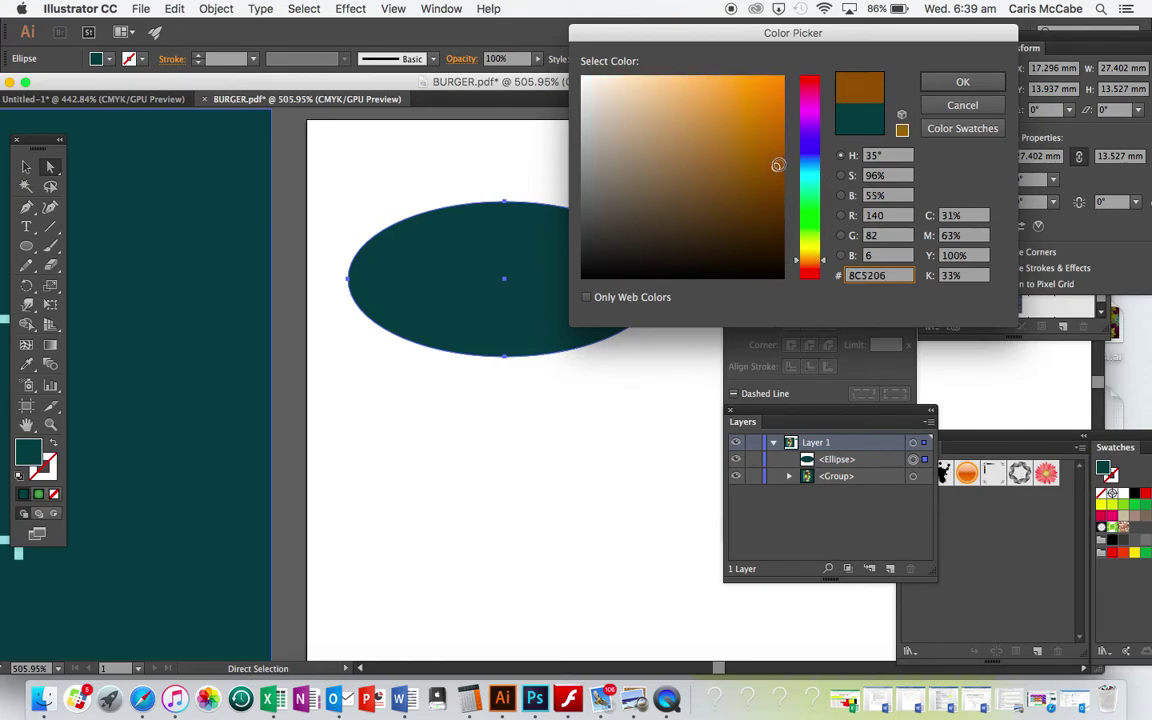
left_click(940, 80)
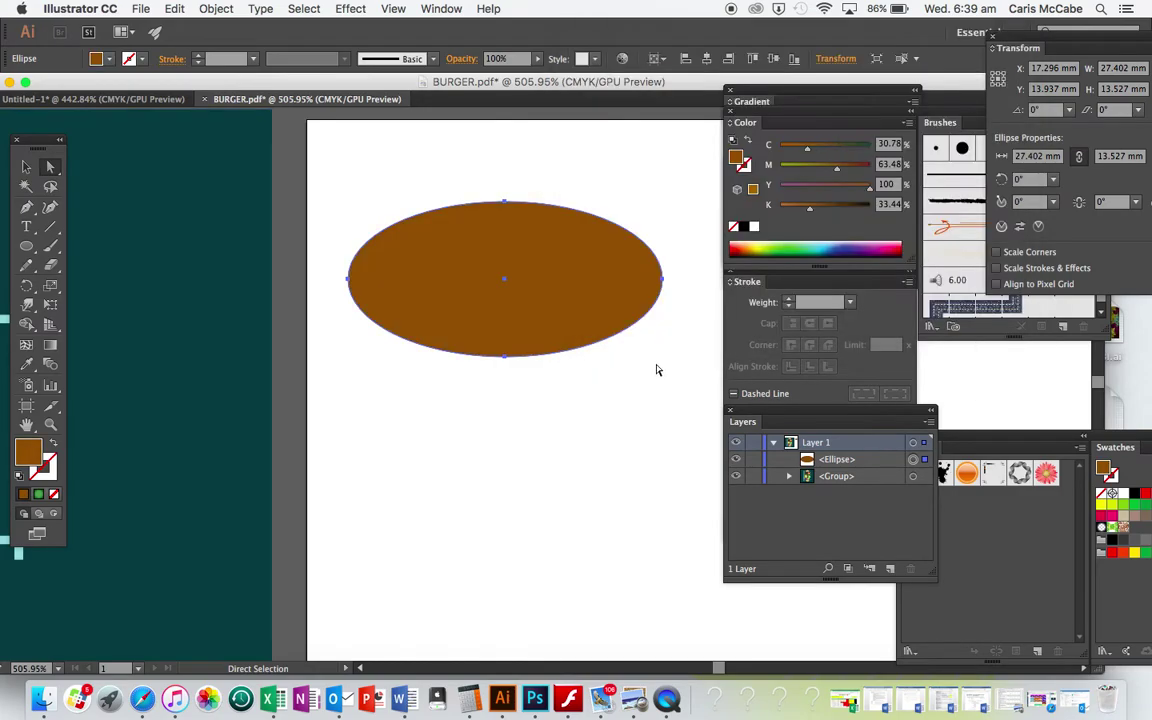
Reshape the ellipse into a bun by lowering both side anchor points about 3 mm and the top anchor about 1.5 mm
left_click(326, 249)
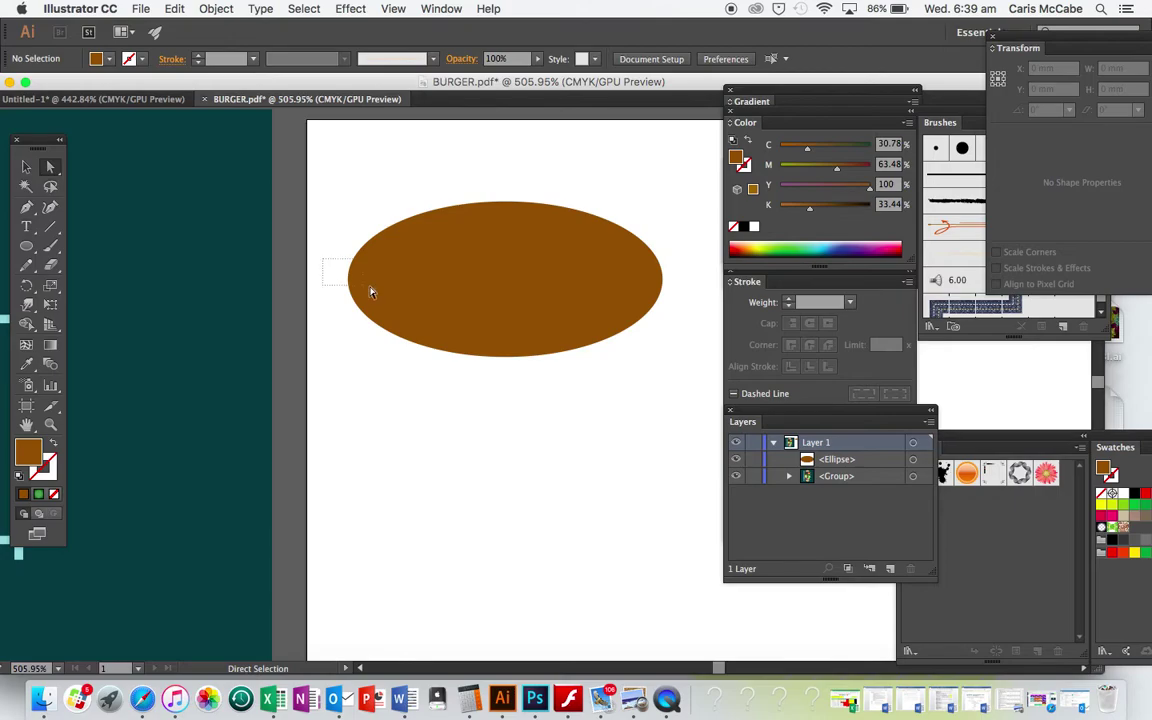
left_click(667, 283)
left_click_drag(667, 283, 664, 320)
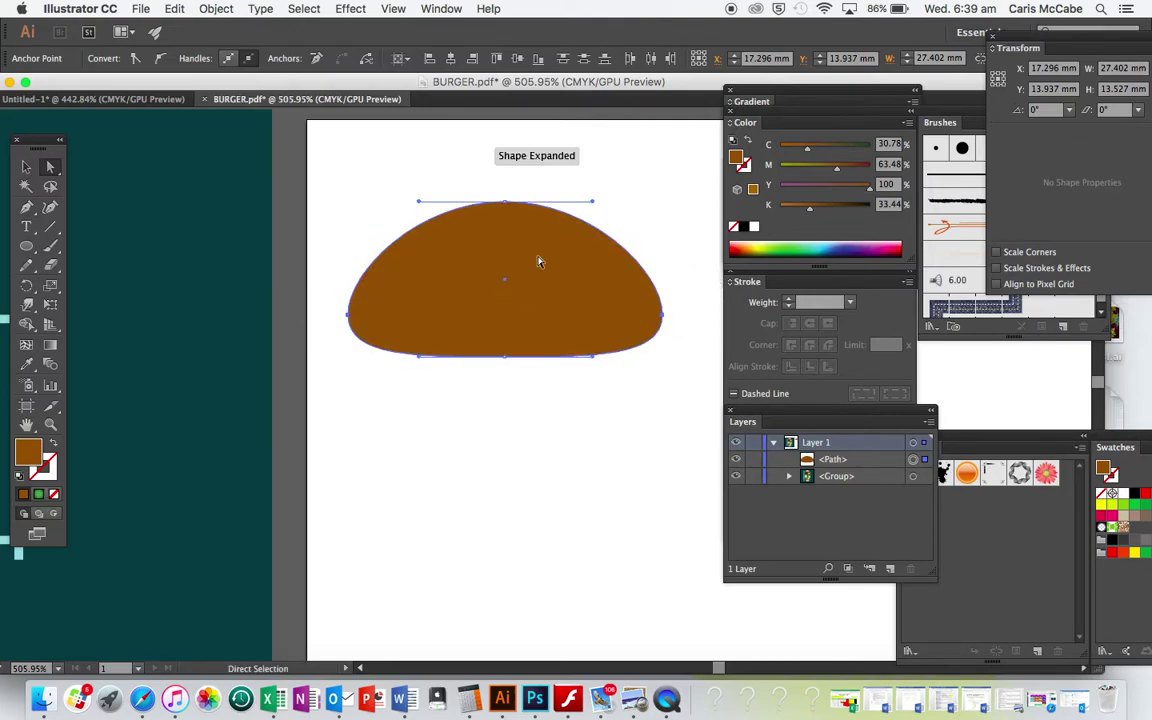
left_click(504, 203)
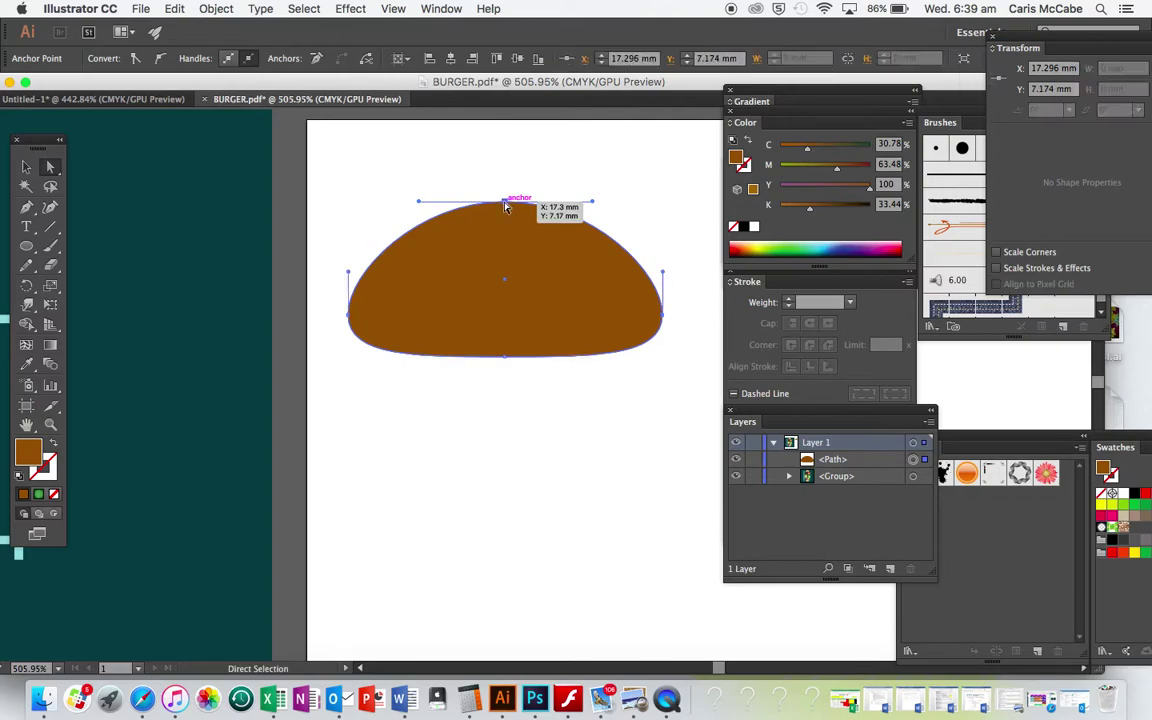
mouse_move(504, 203)
left_mouse_down()
mouse_move(504, 230)
mouse_move(505, 219)
left_mouse_up()
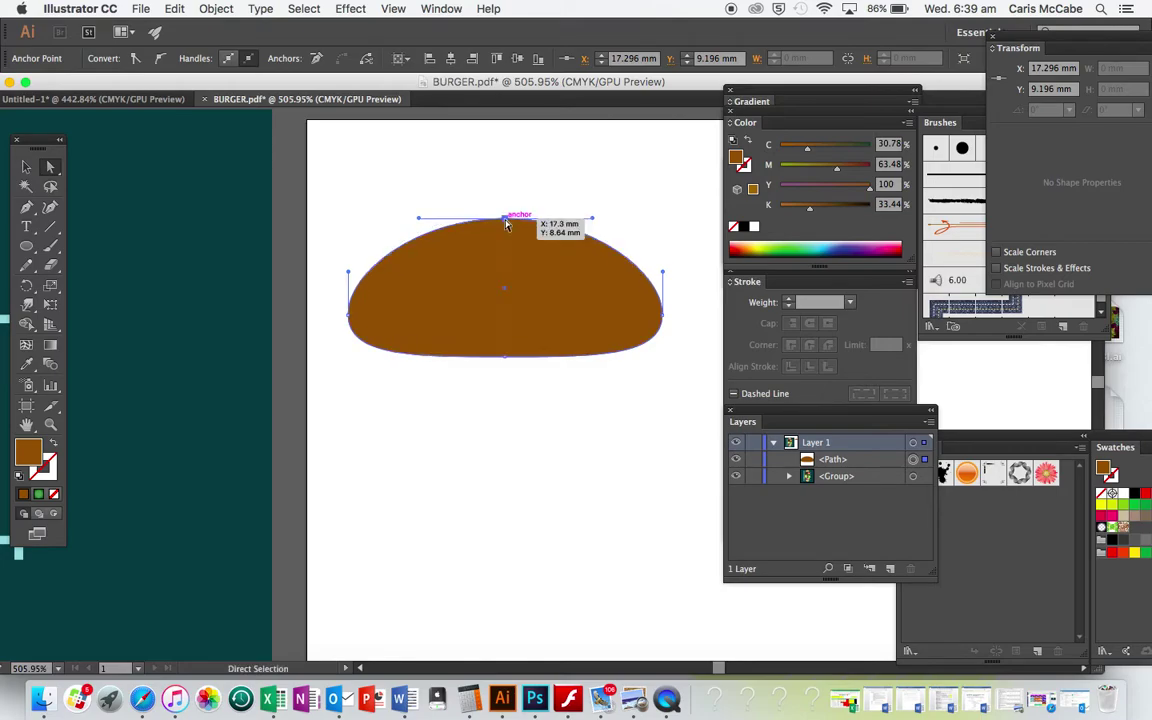
left_click(608, 211)
Add a gradient mesh point at the centre of the brown bun shape, using the reference bun as a guide
scroll(608, 211, "left", 10)
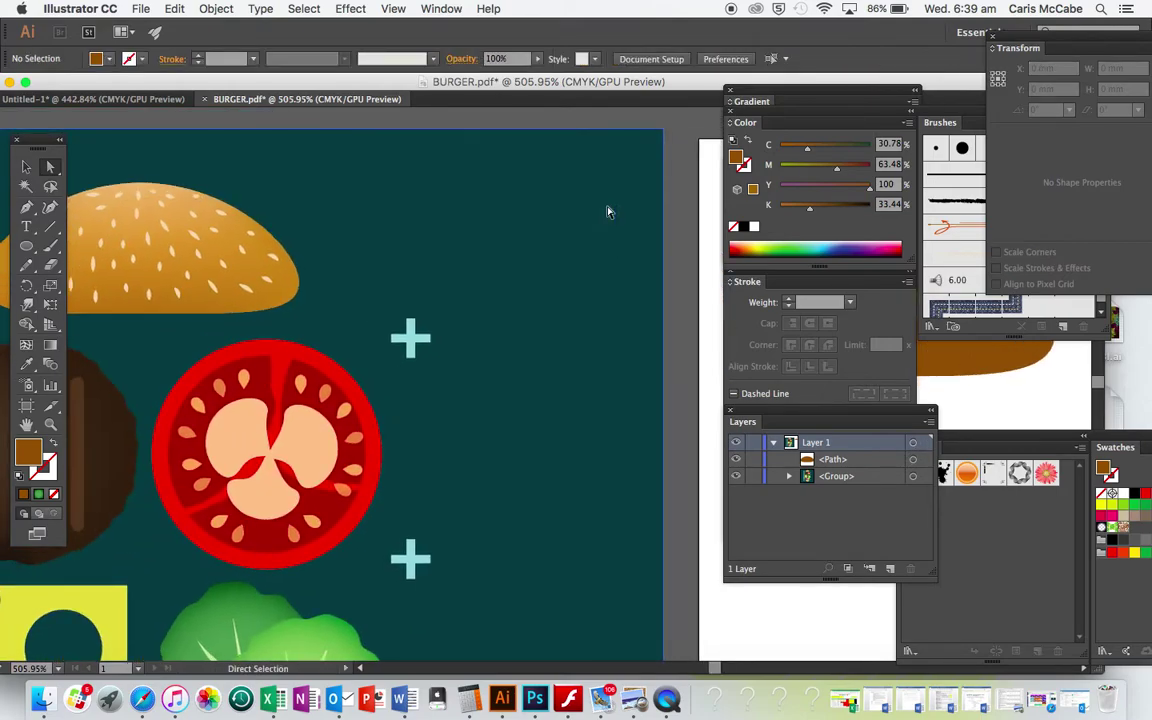
scroll(608, 211, "right", 10)
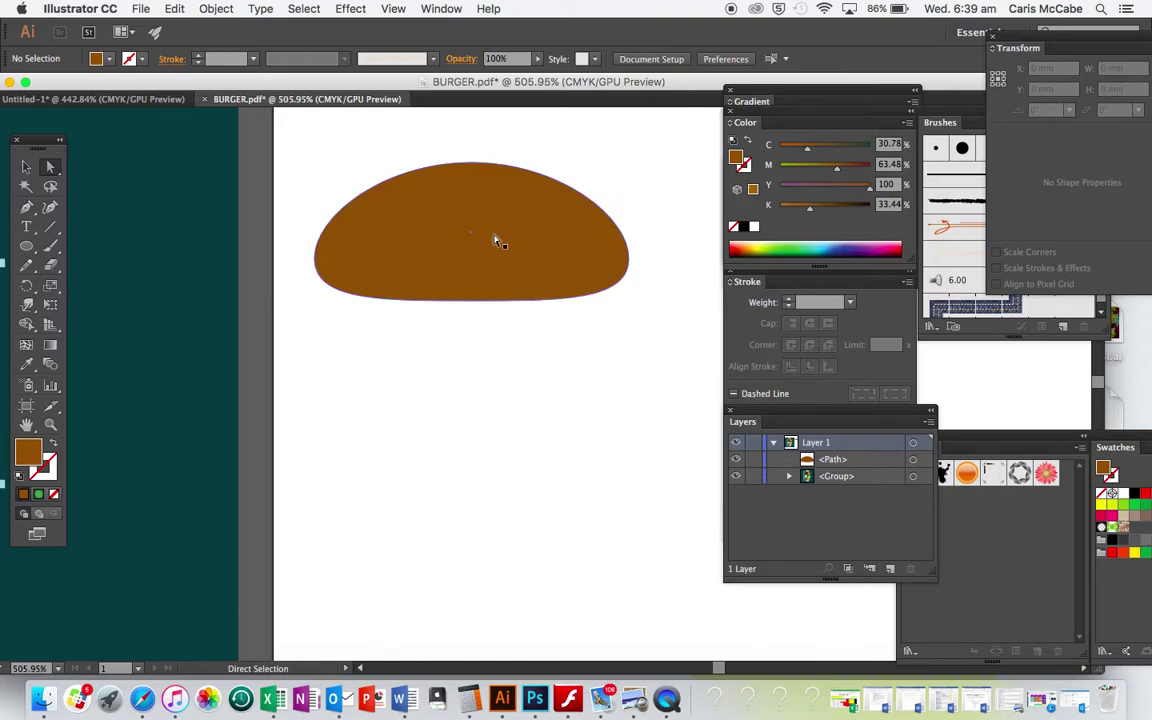
key("v")
left_click(512, 226)
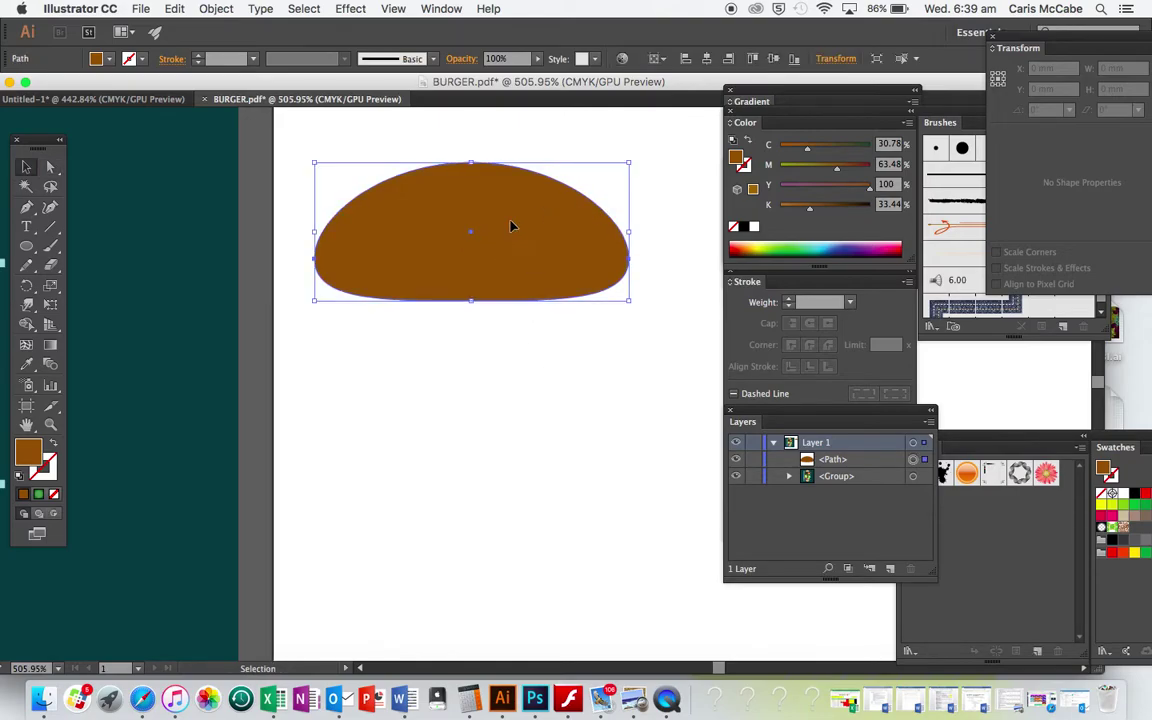
scroll(230, 355, "left", 10)
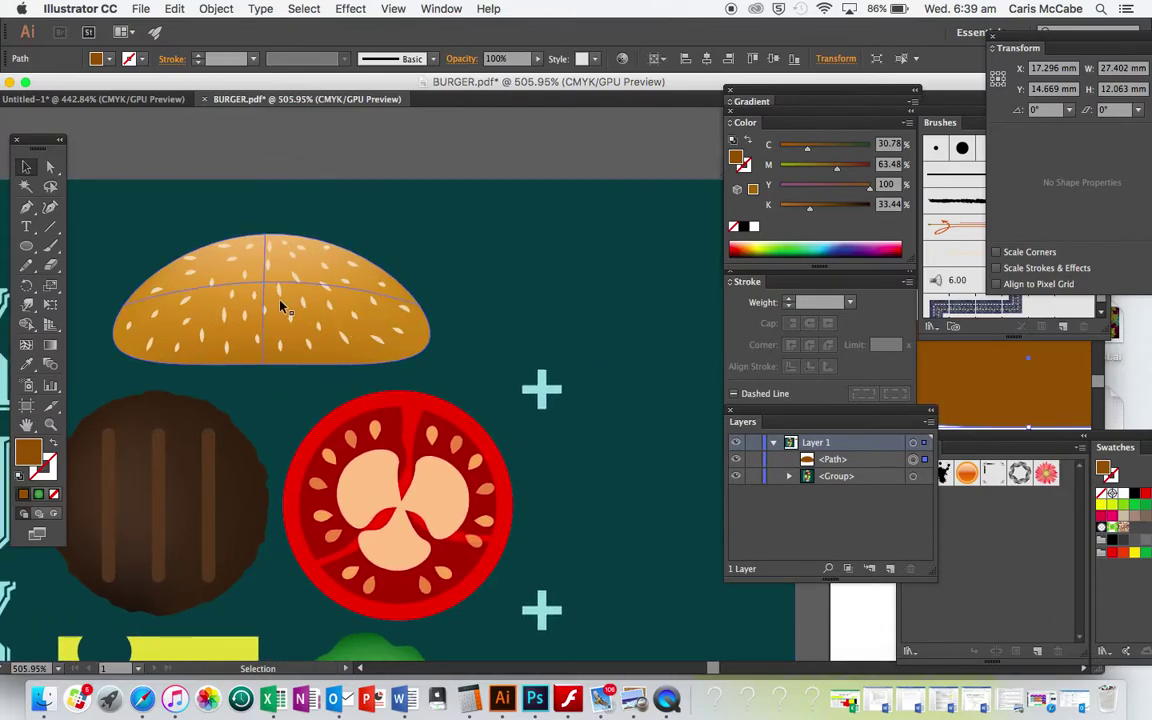
scroll(403, 388, "right", 10)
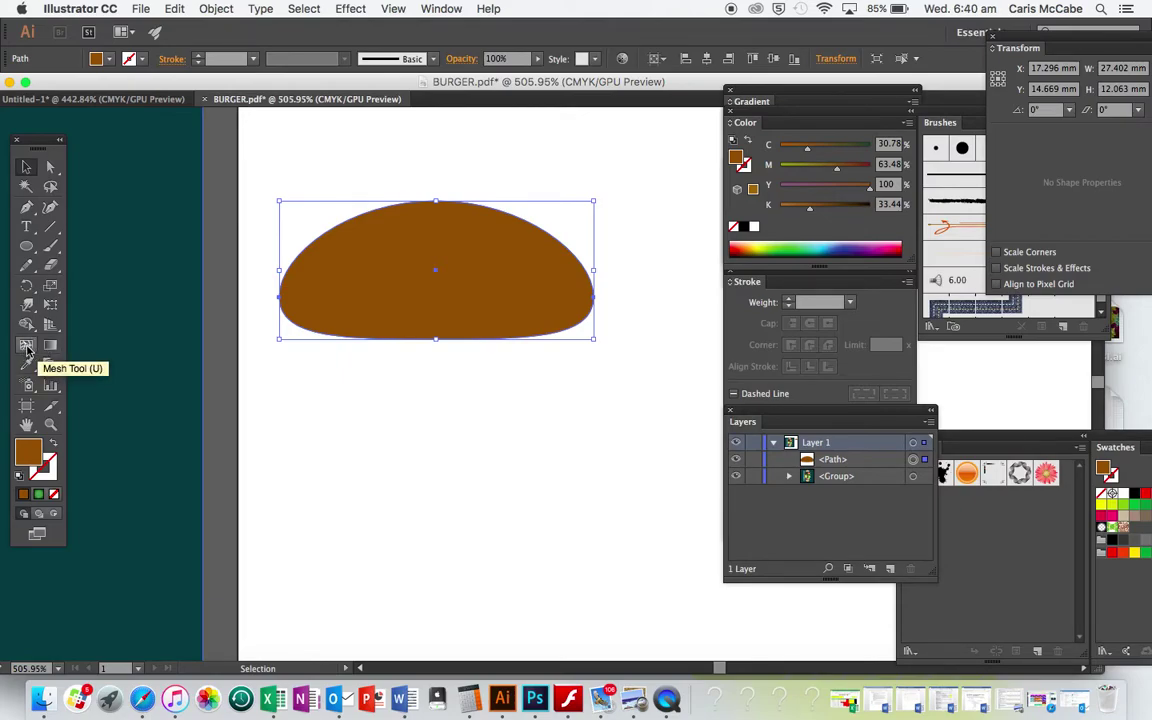
left_click(26, 346)
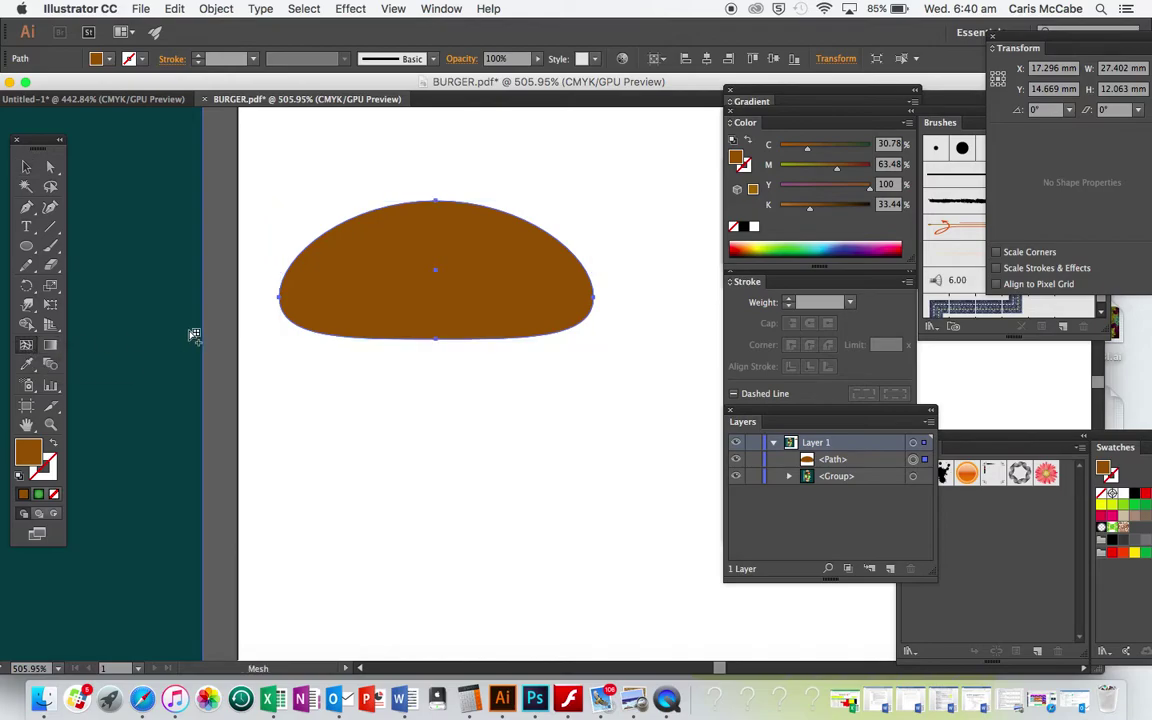
left_click(437, 267)
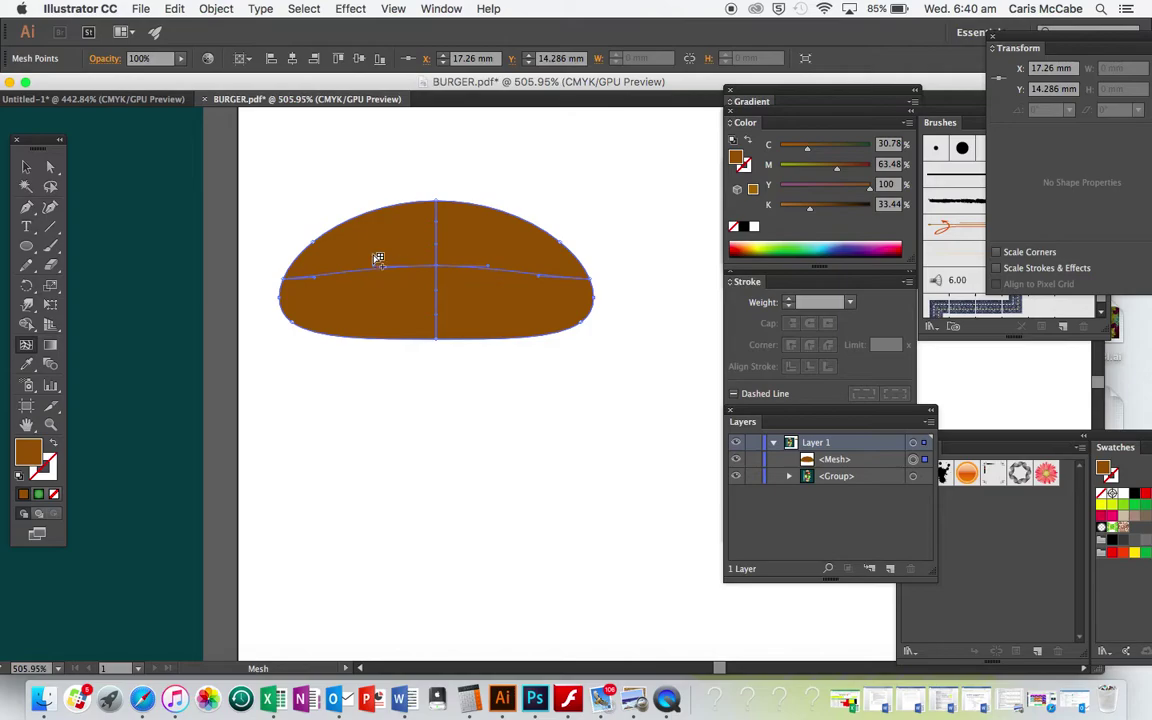
Colour the bun's central mesh point a lighter brown, about BA7D35
left_click(52, 167)
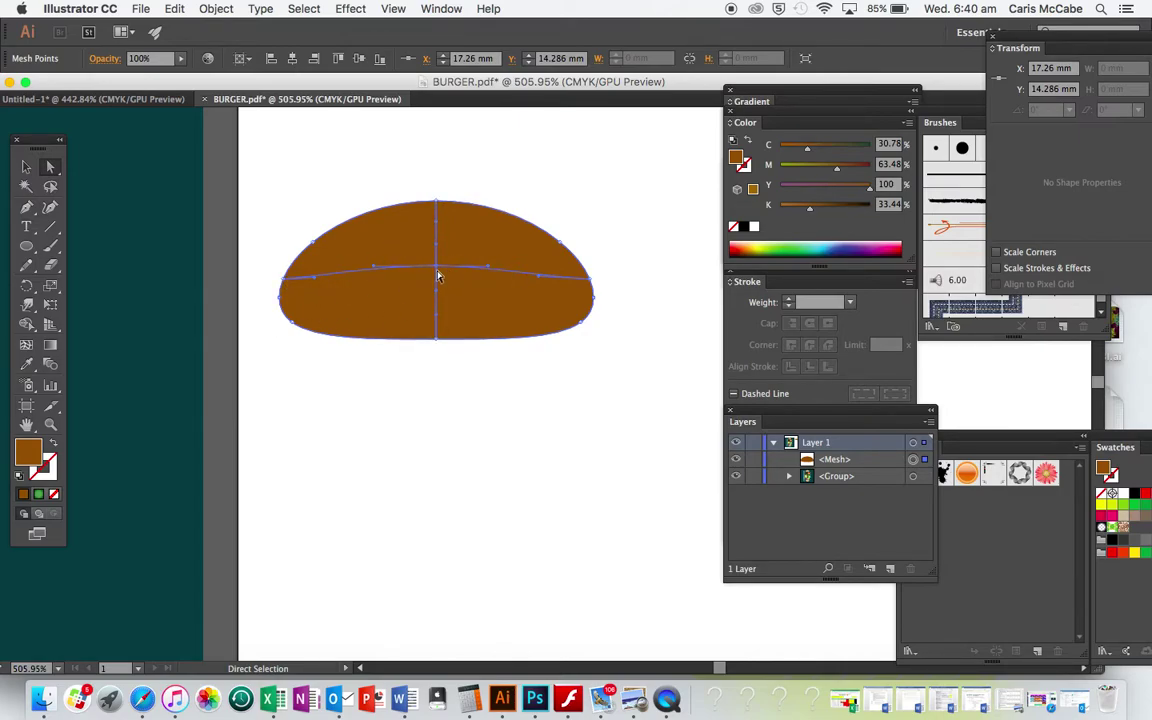
double_click(28, 457)
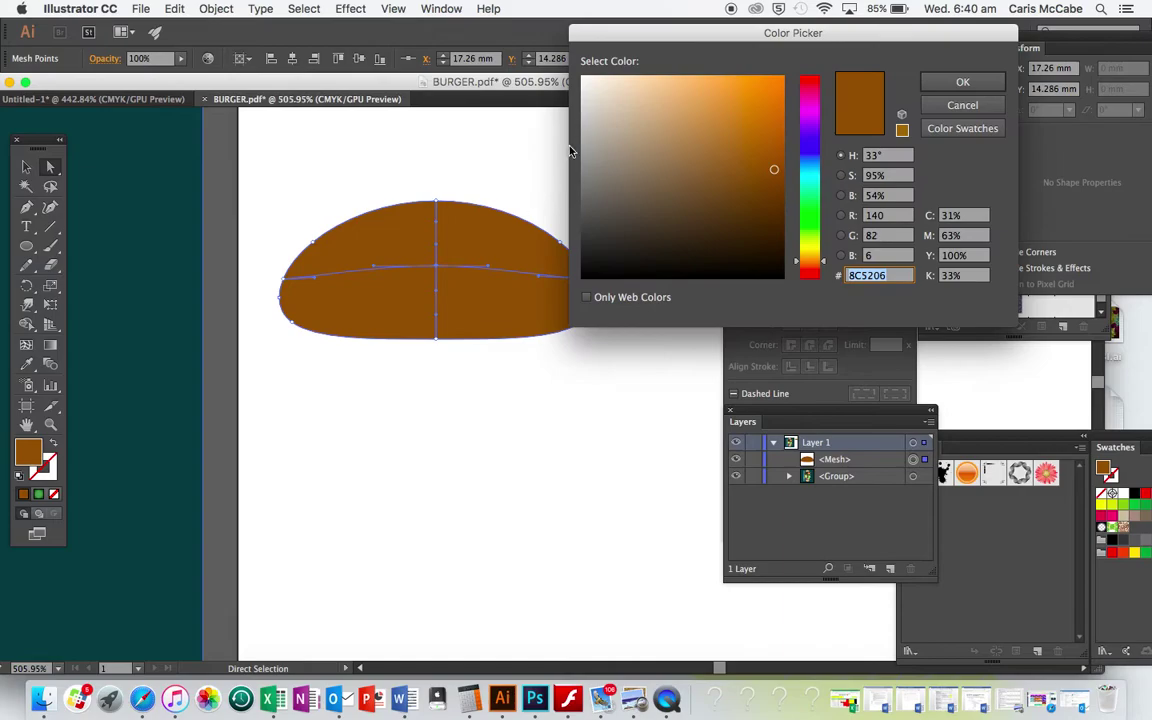
left_click_drag(745, 144, 728, 123)
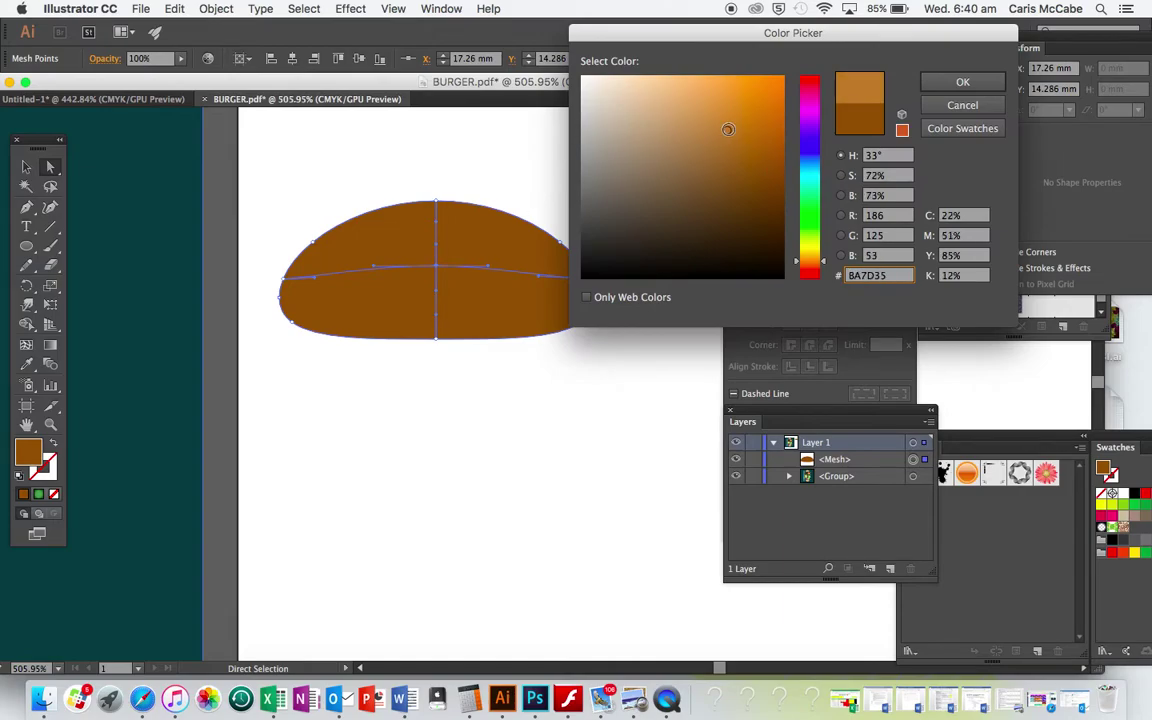
left_click(962, 81)
Colour the mesh point at the top centre of the bun light orange-brown C47D37
left_click(436, 201)
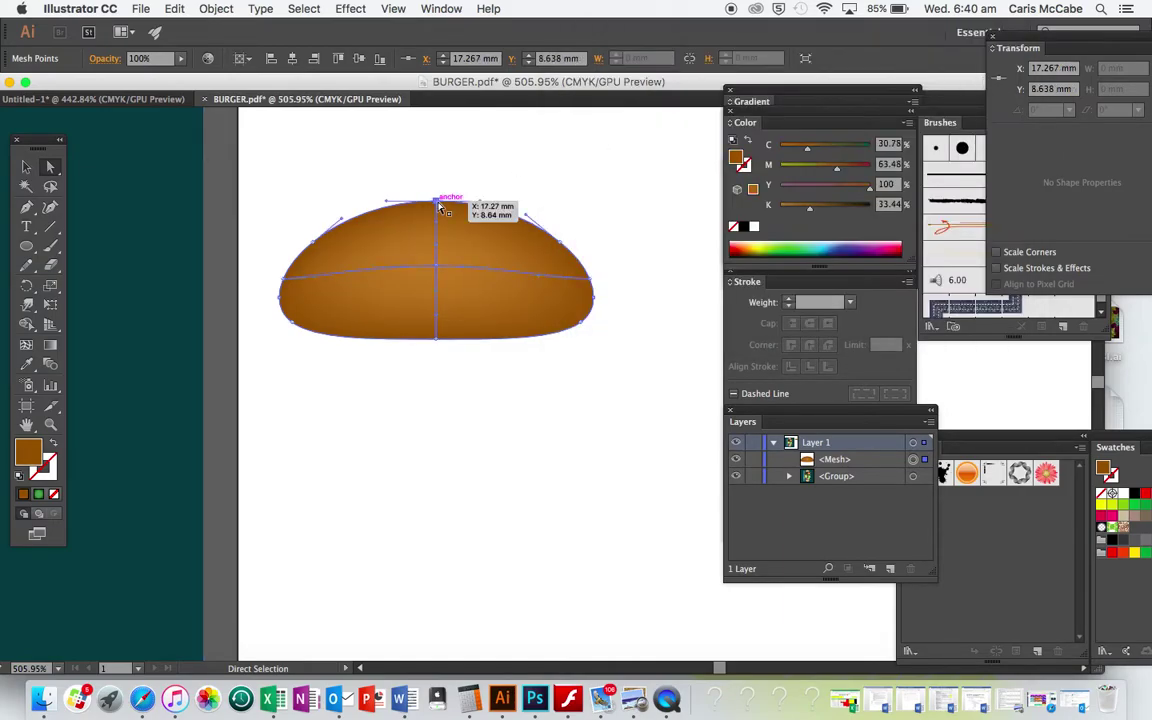
double_click(28, 457)
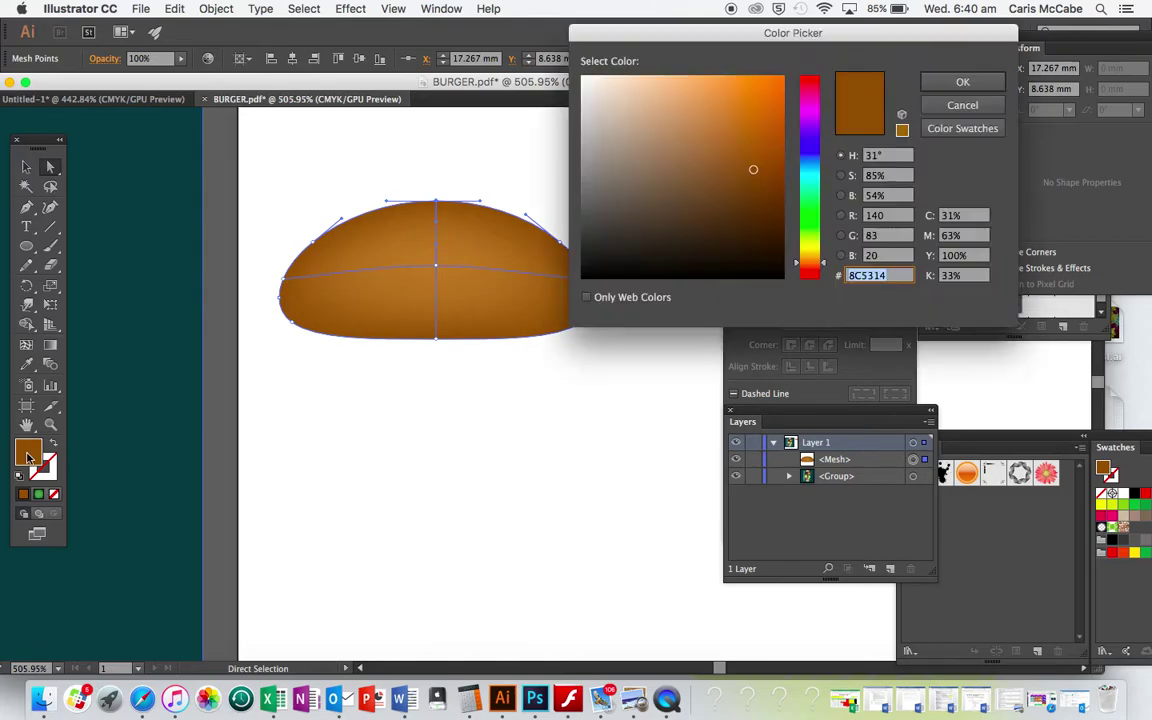
left_click(727, 127)
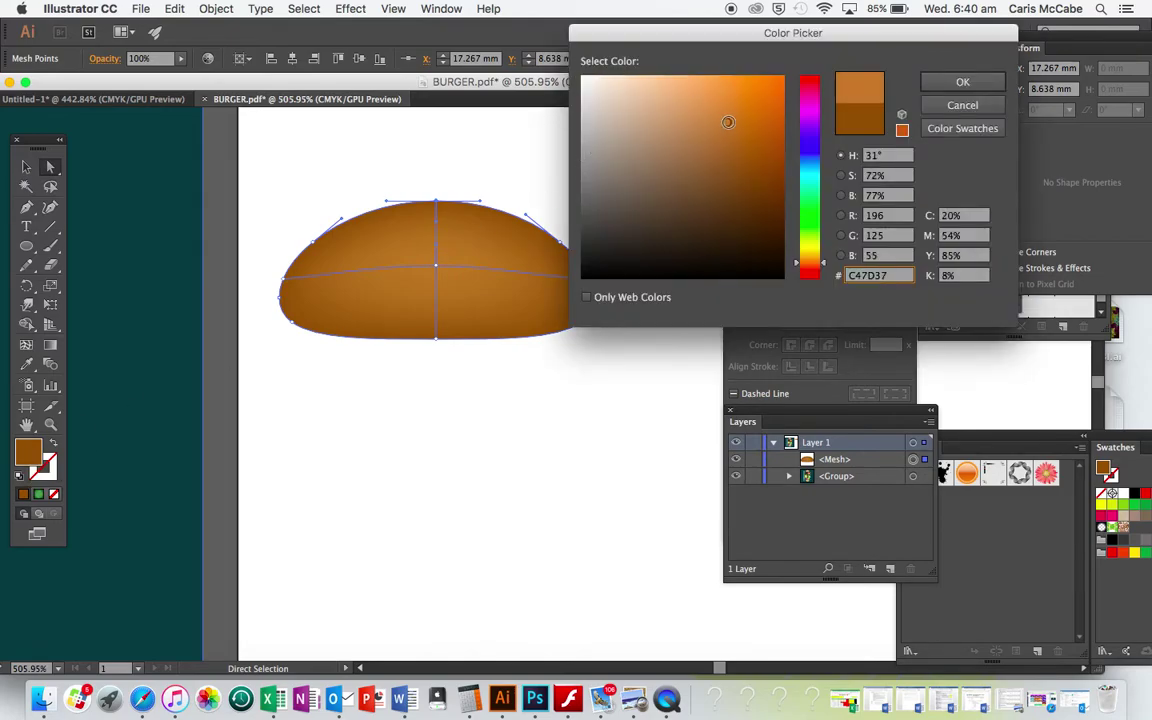
key("Return")
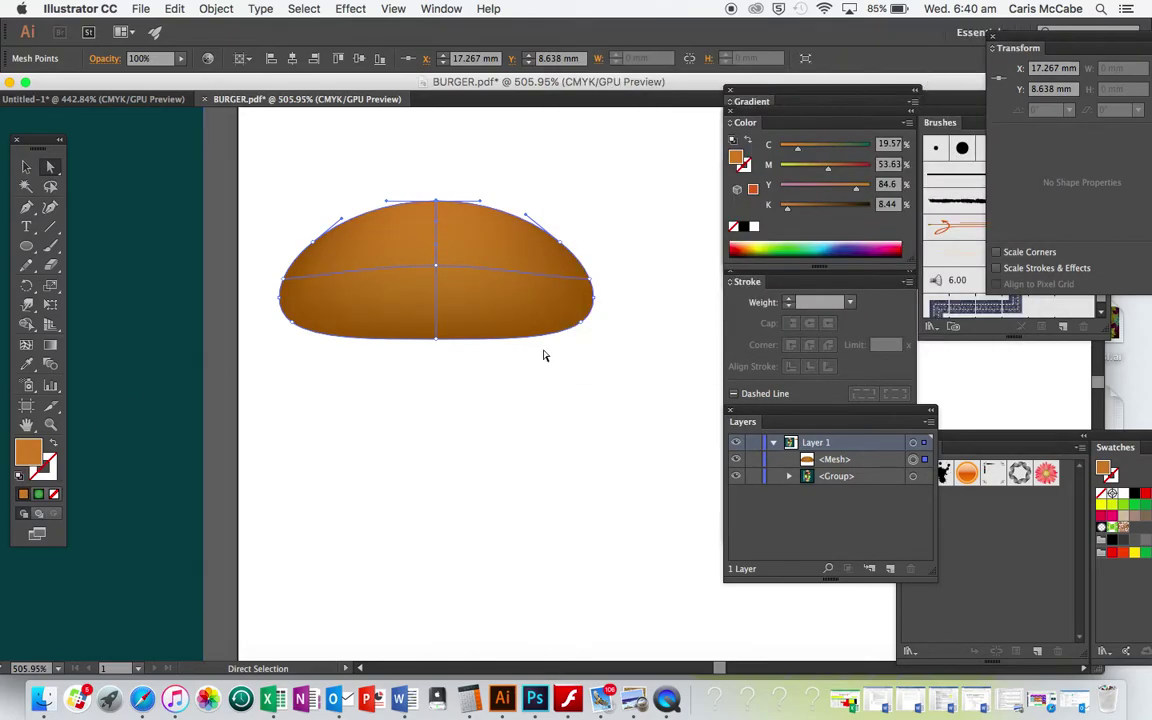
Colour the mesh point on the bun's lower right edge dark brown 77430E
left_click(436, 340)
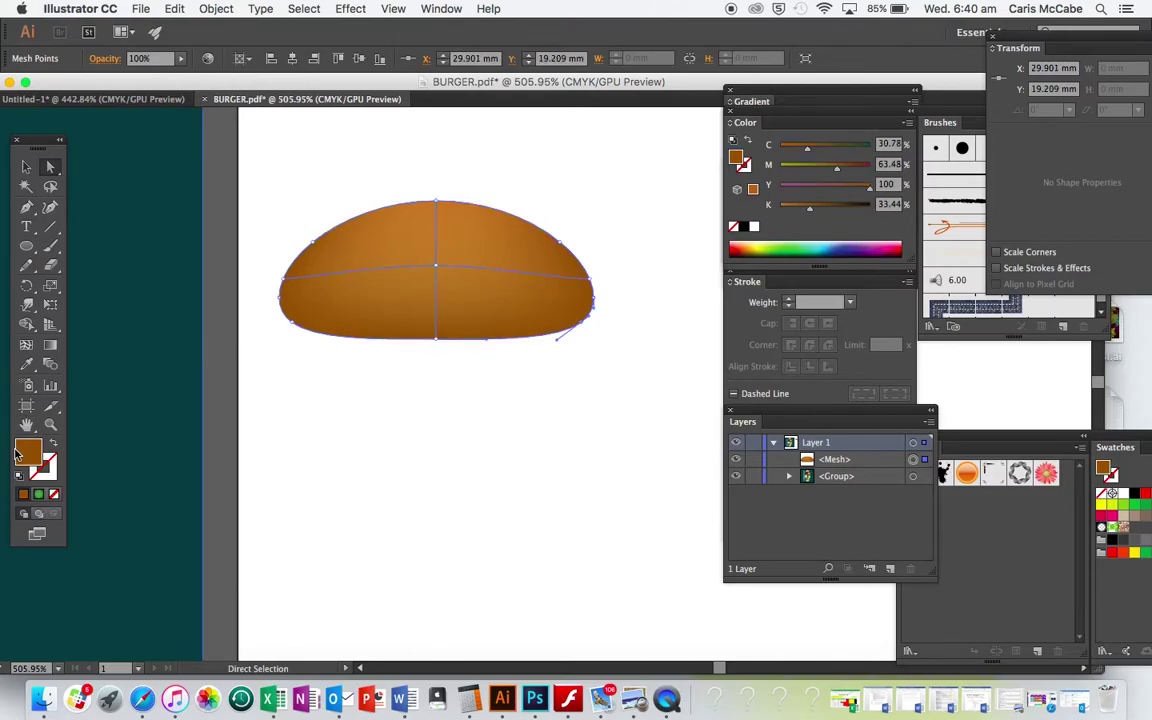
double_click(18, 455)
left_click(762, 183)
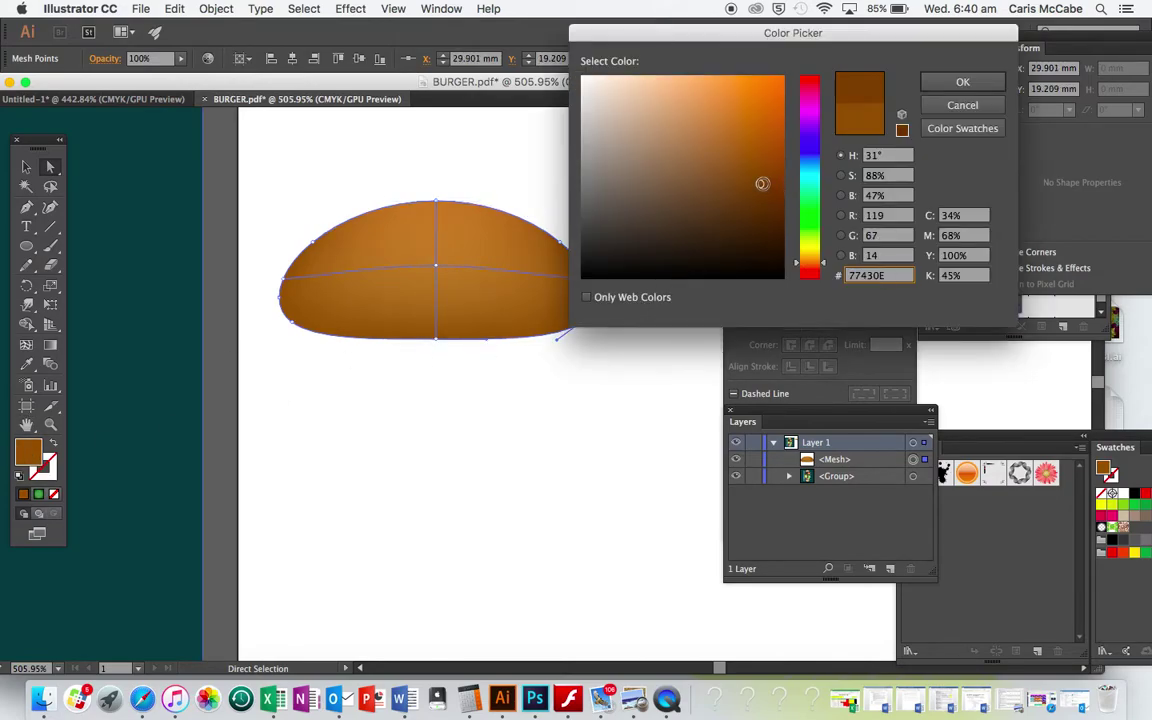
left_click(973, 89)
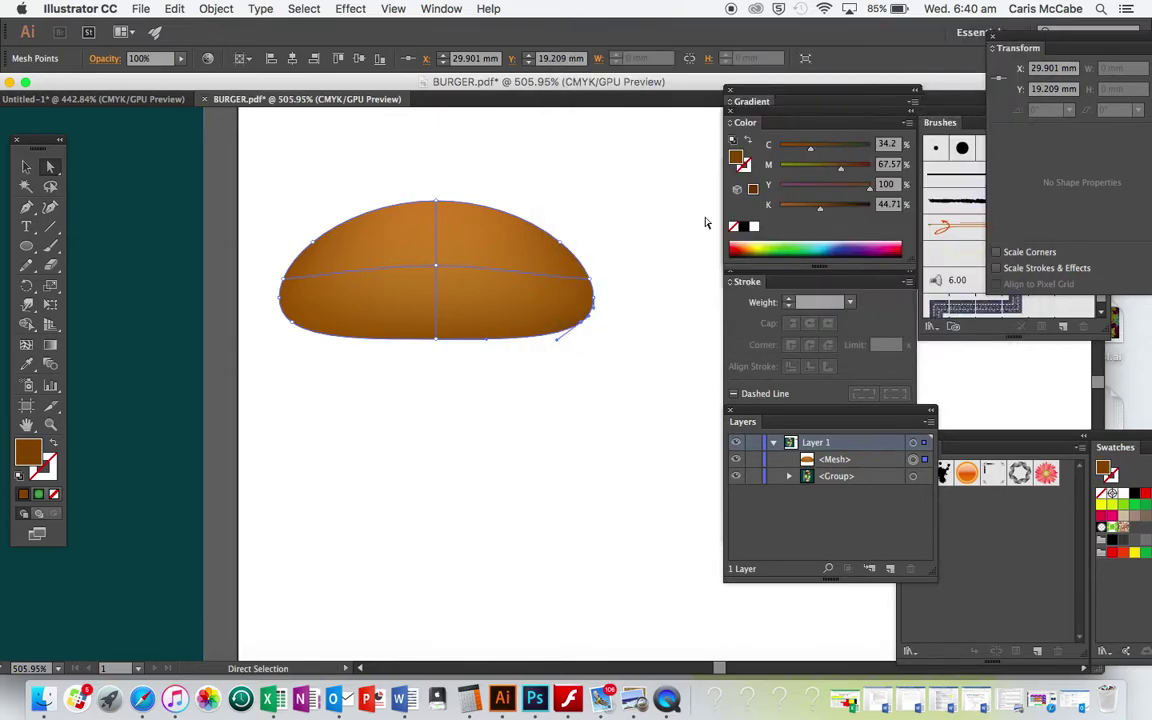
Make a copy of the top bun mesh reflected across the horizontal axis, using the reference bottom bun as a guide
key("v")
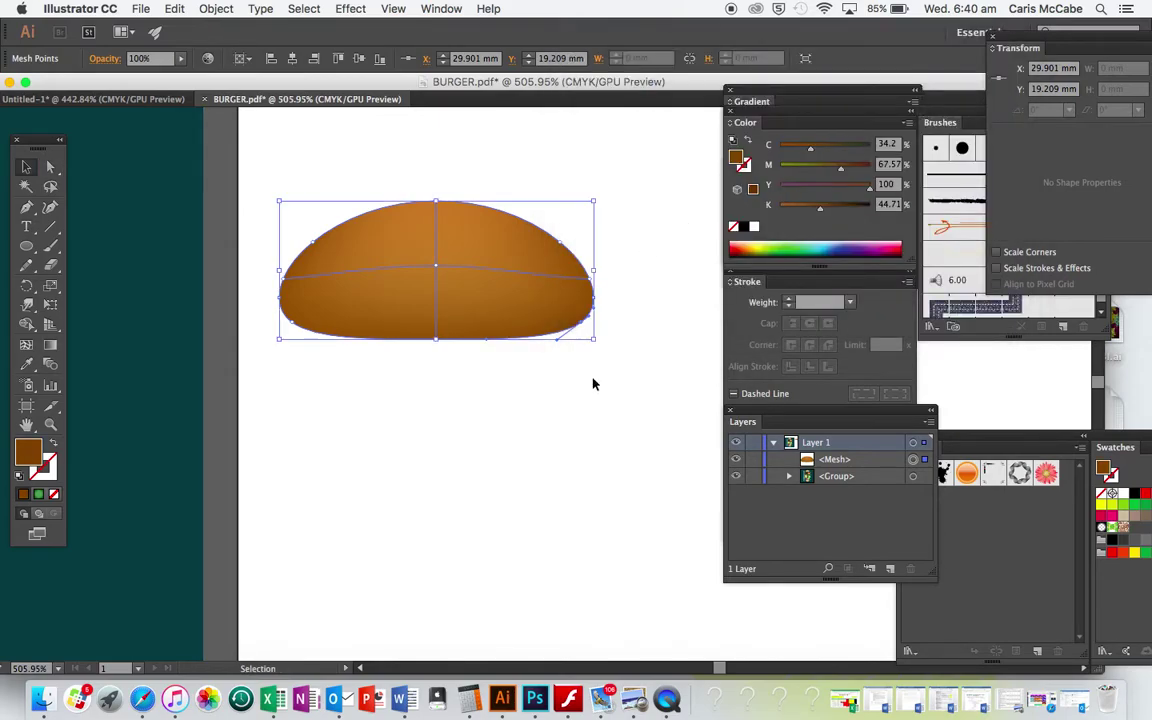
left_click(593, 380)
scroll(593, 380, "left", 1)
scroll(593, 380, "down", 1)
left_click(491, 278)
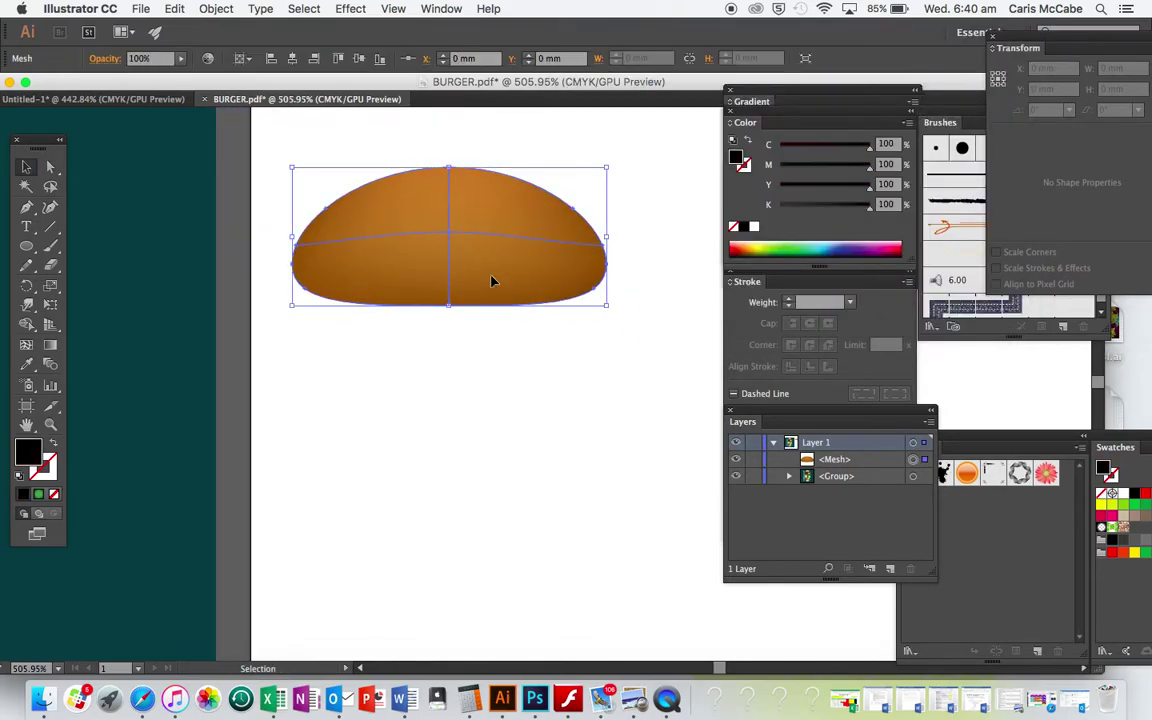
scroll(325, 435, "left", 5)
scroll(325, 435, "left", 4)
scroll(325, 435, "down", 2)
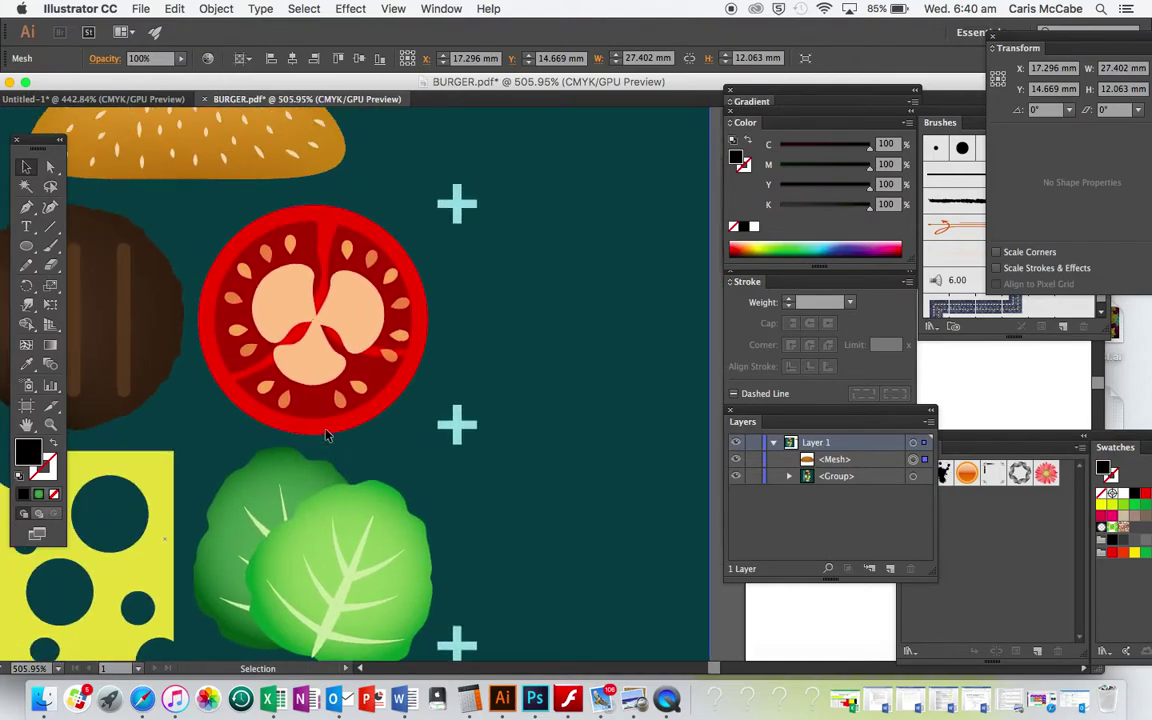
scroll(325, 435, "down", 5)
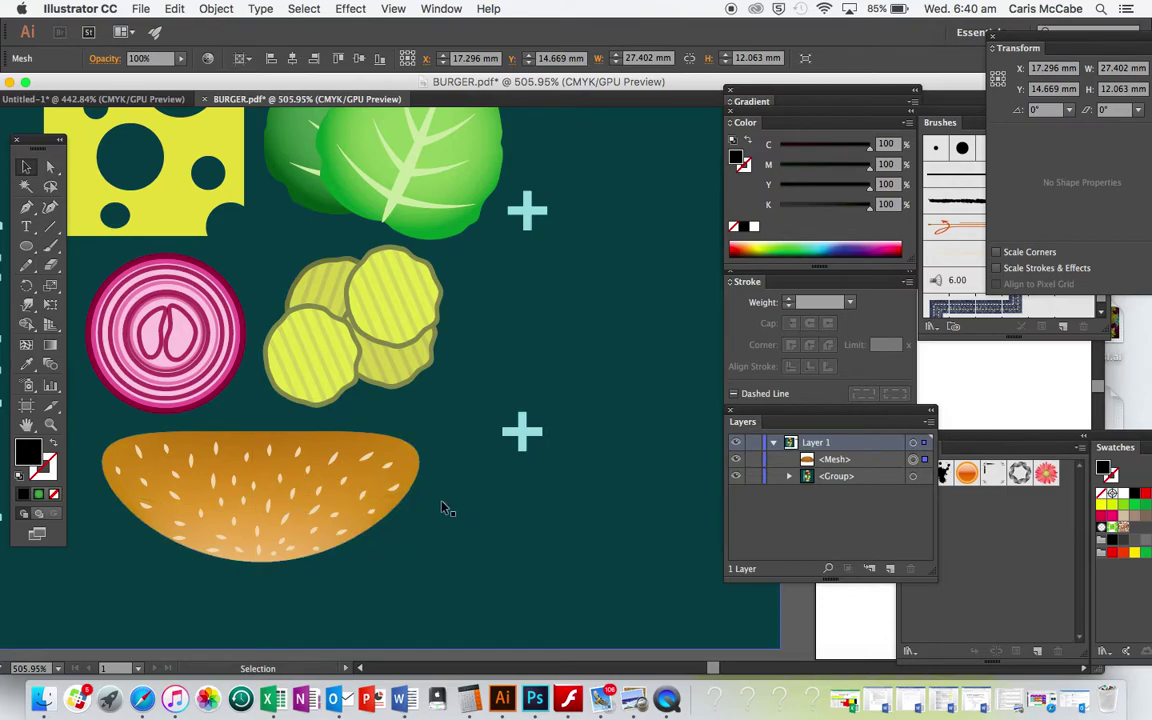
scroll(442, 507, "right", 10)
scroll(442, 507, "left", 3)
scroll(441, 503, "up", 5)
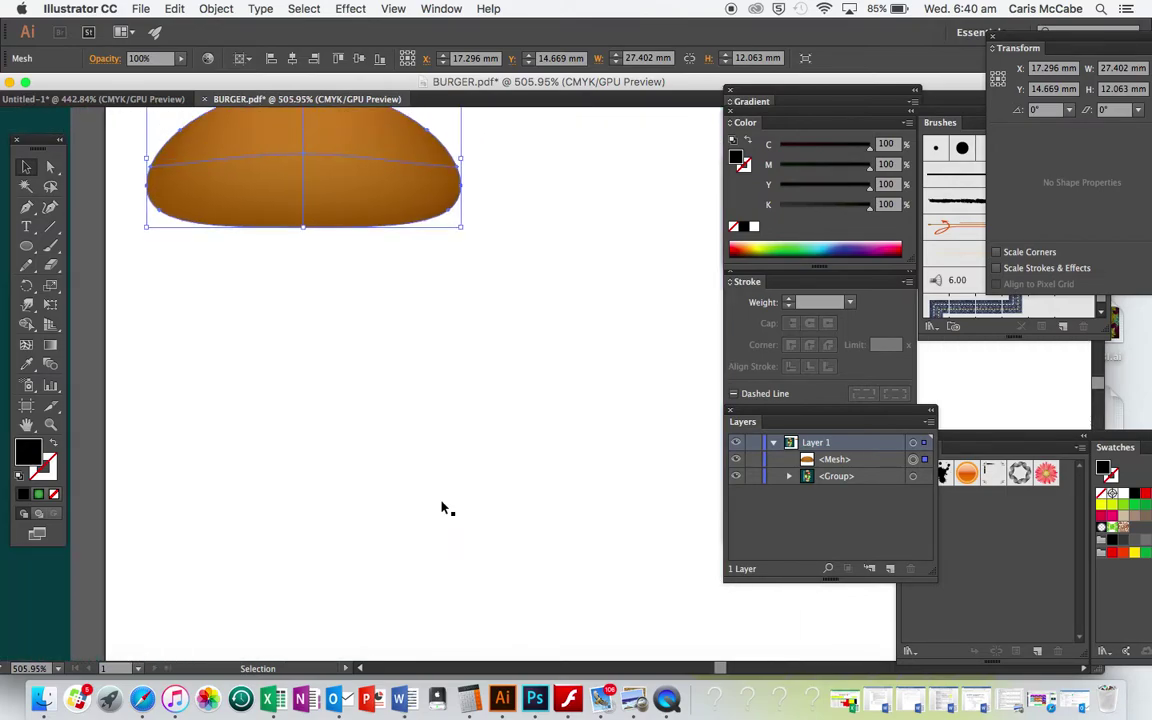
left_click(212, 8)
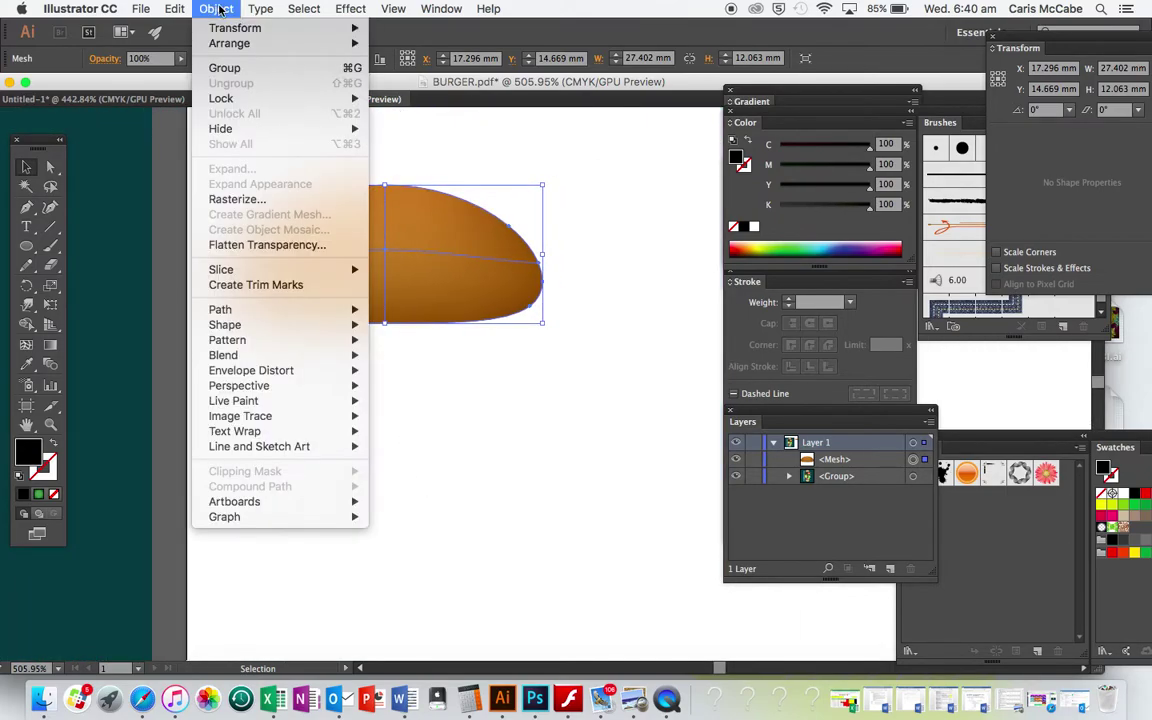
mouse_move(288, 35)
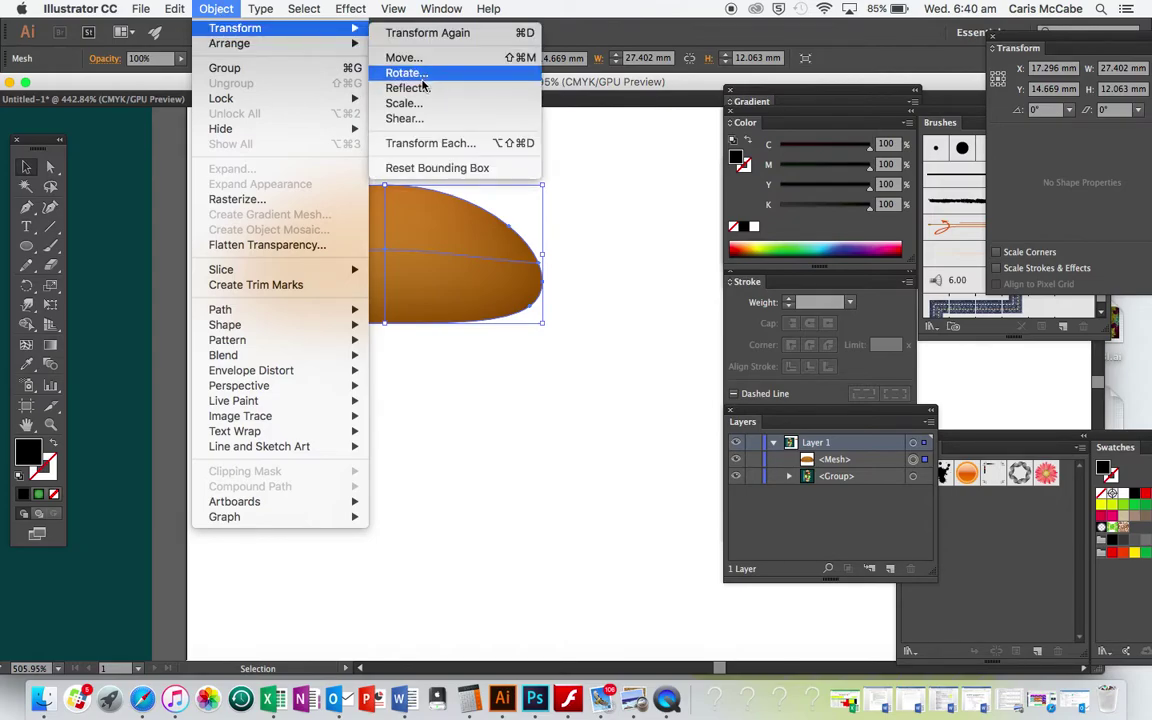
left_click(410, 88)
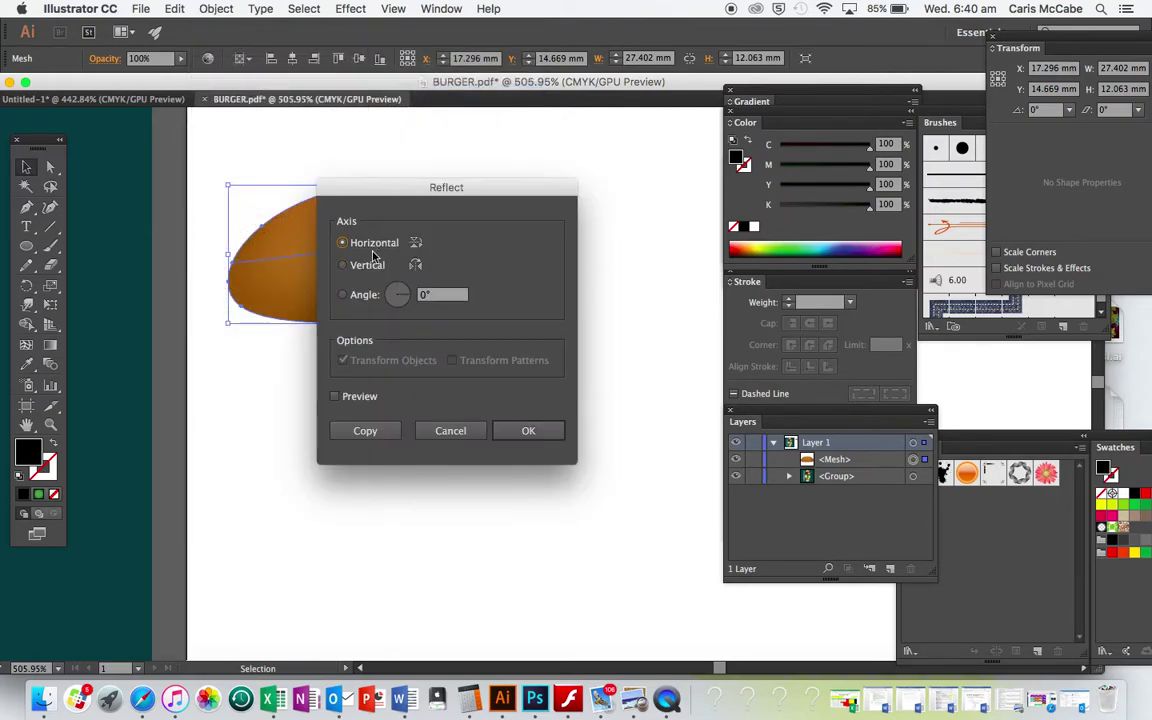
left_click(378, 432)
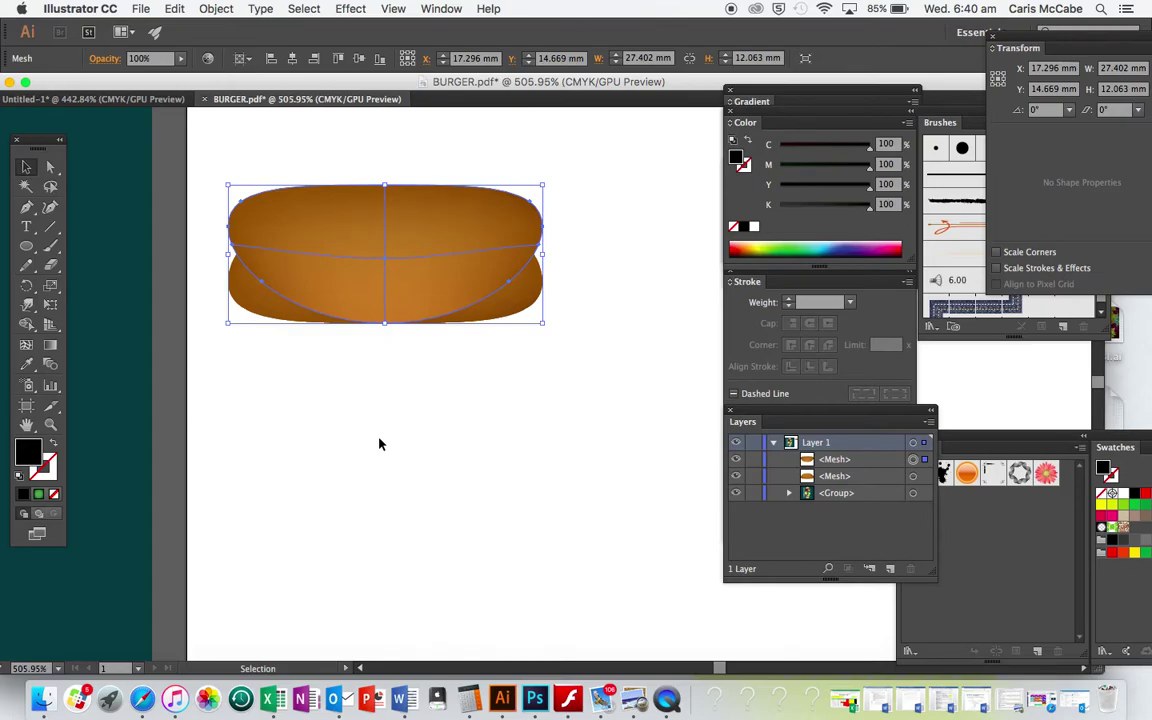
Move the flipped bun straight below the top bun and flatten it from its upper edge to about 7.25 mm high
left_click_drag(405, 249, 395, 565)
scroll(548, 560, "down", 3)
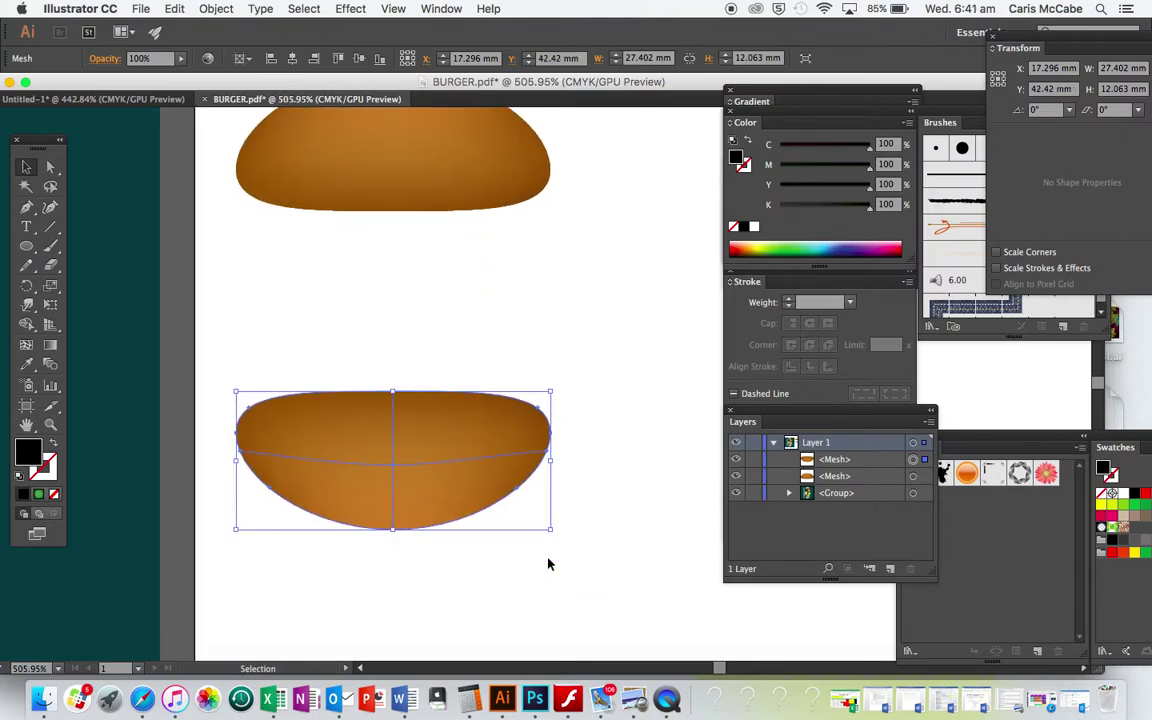
left_click_drag(393, 389, 394, 448)
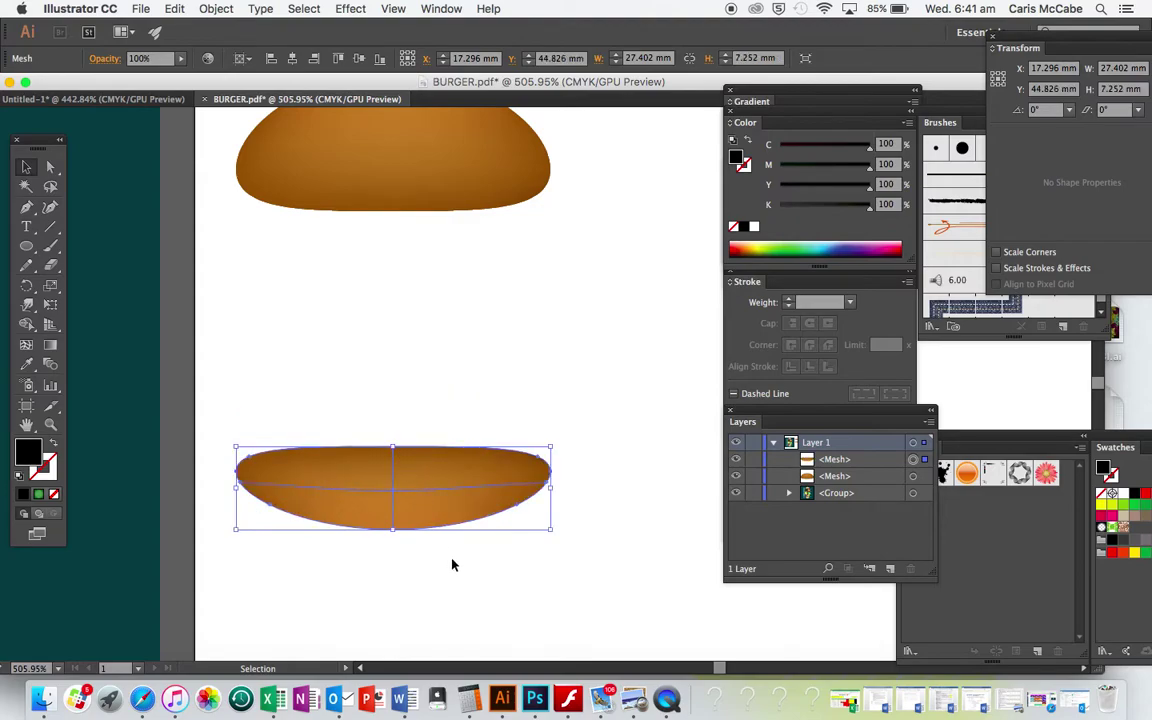
left_click(450, 561)
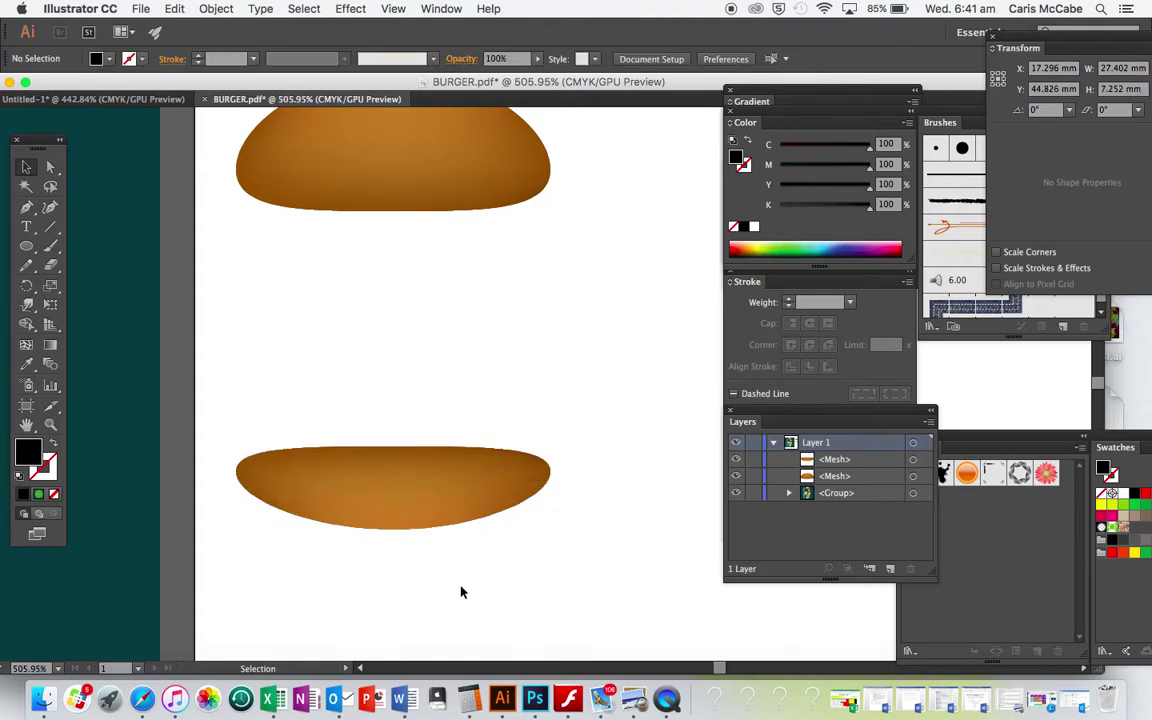
left_click(406, 514)
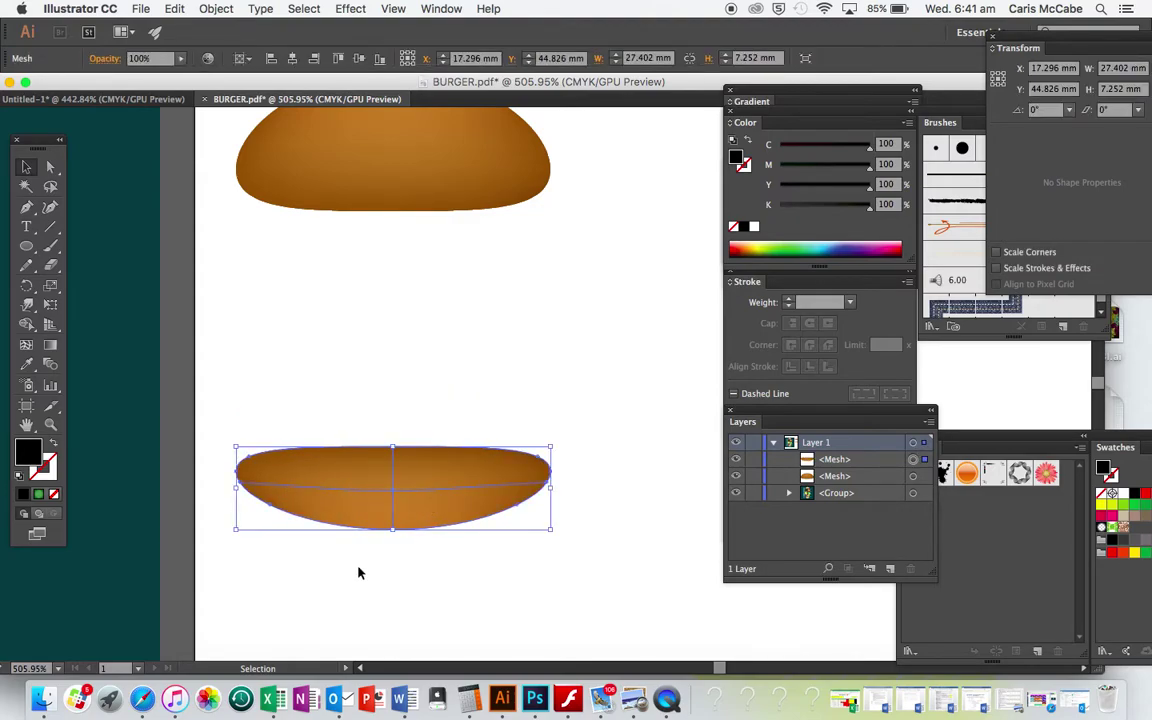
left_click(316, 574)
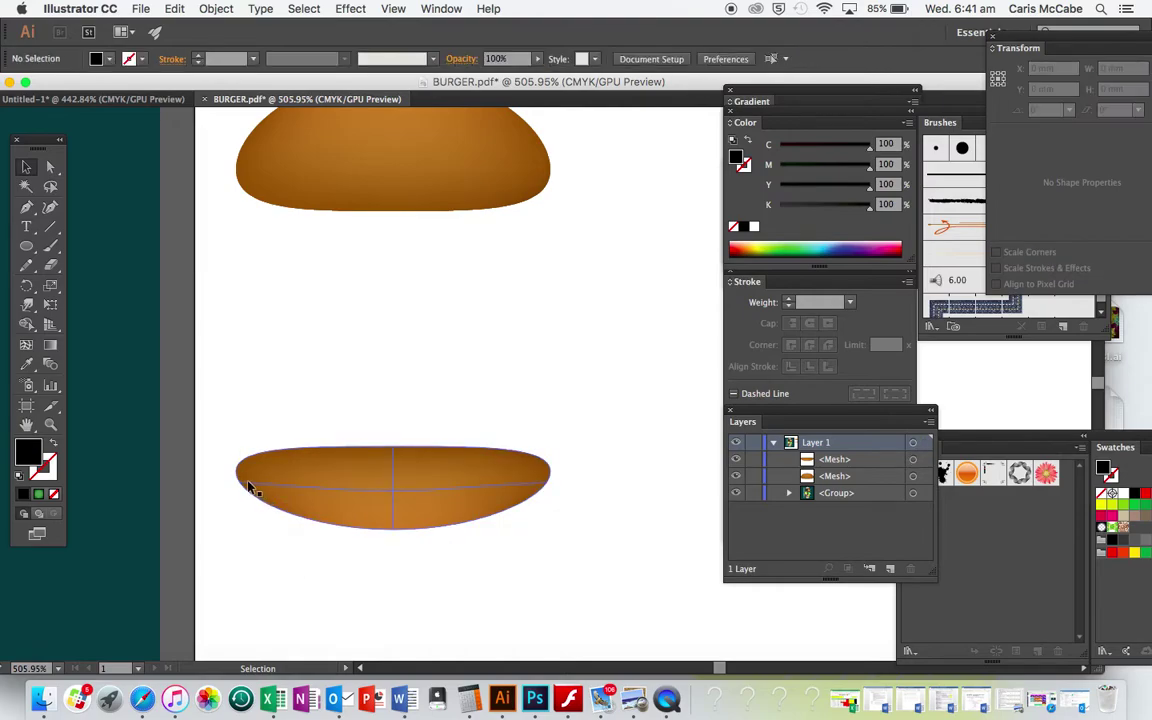
Reshape the bottom bun's left and right ends by shifting their edge mesh points slightly upward
left_click(45, 176)
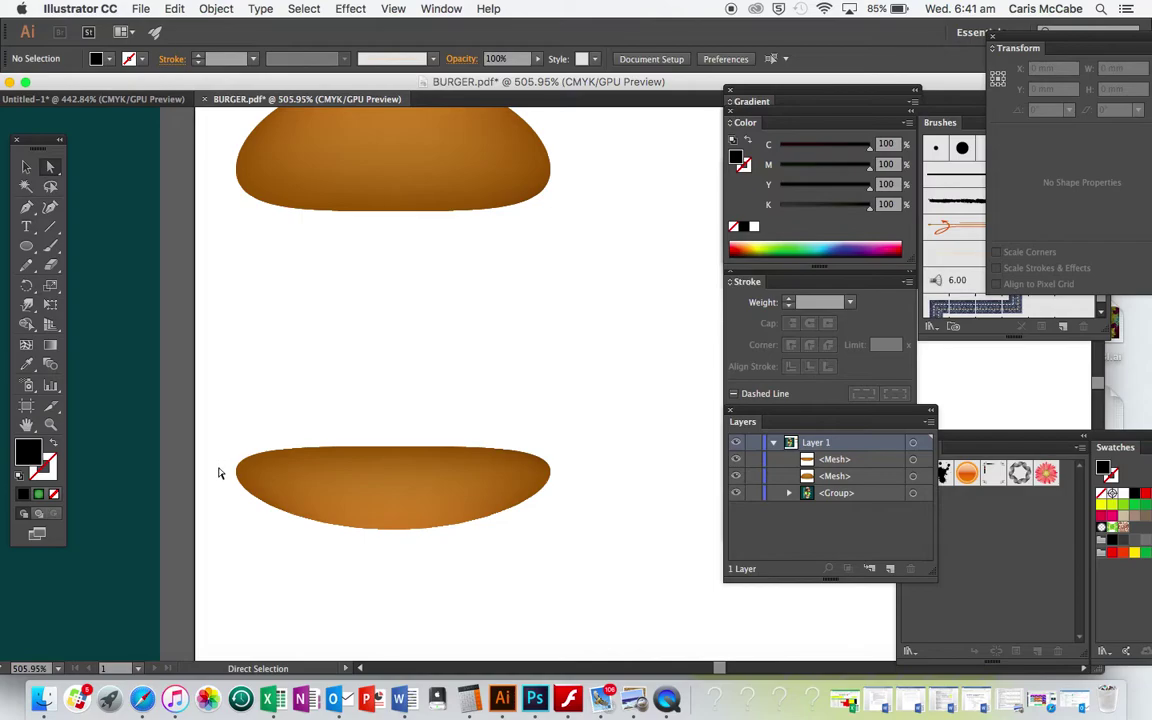
left_click(565, 494)
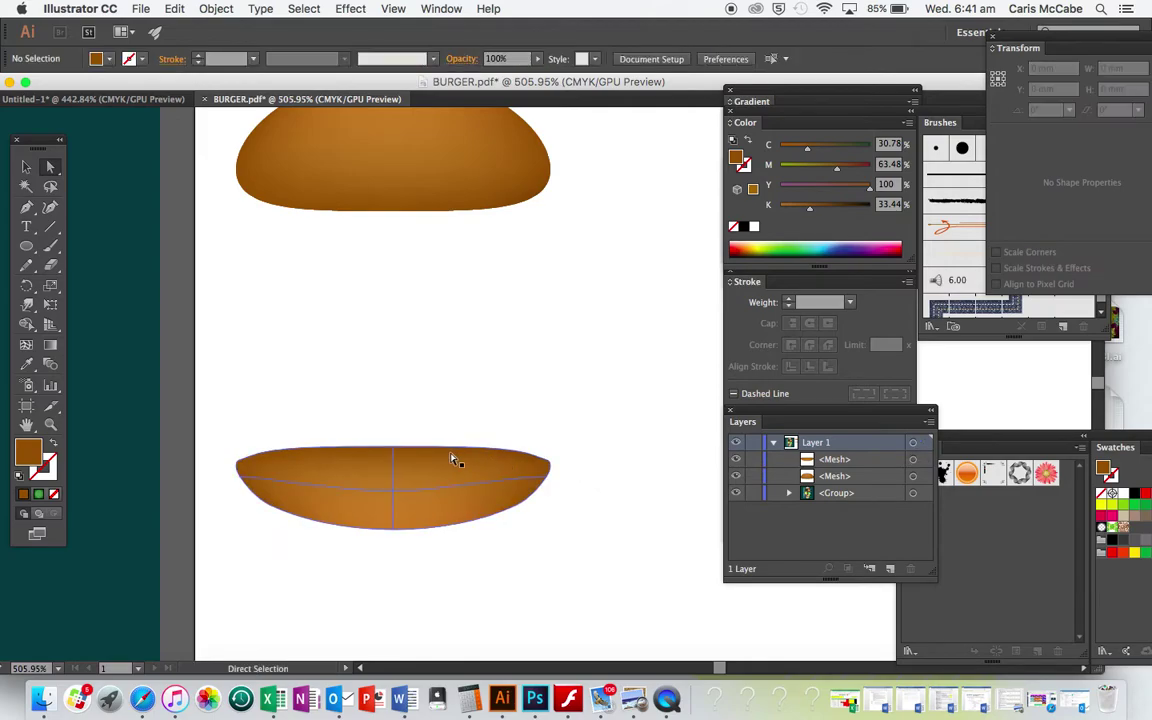
left_click(393, 449)
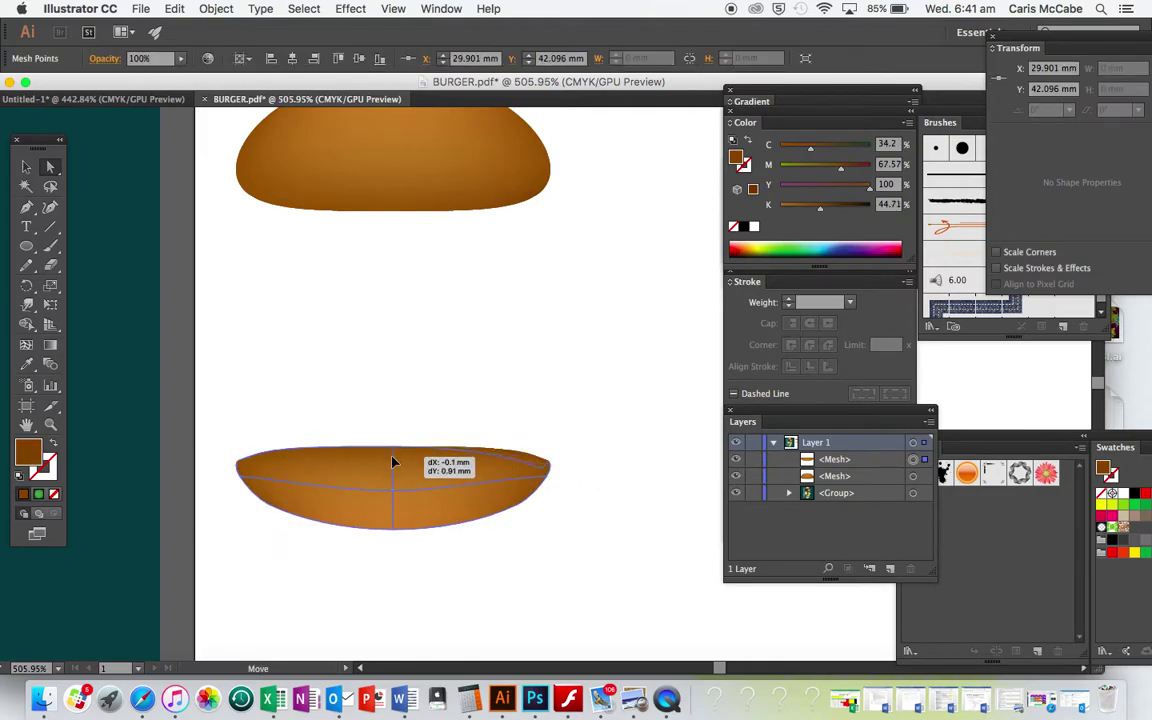
key("v")
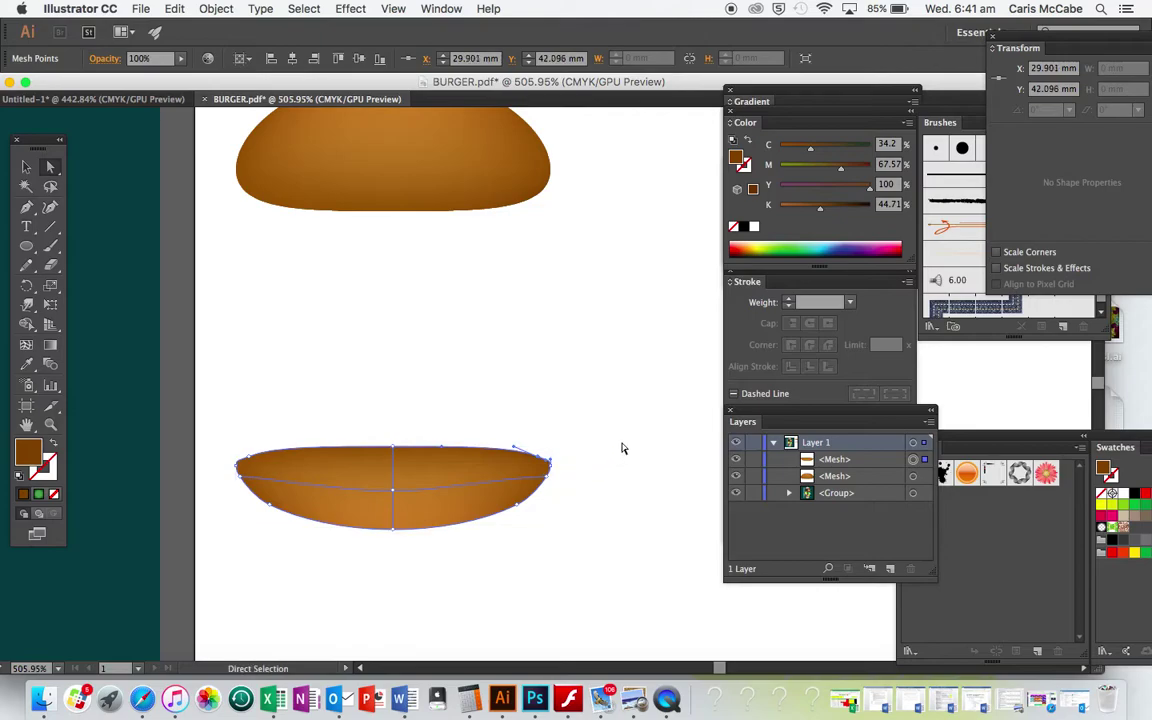
left_click(621, 448)
scroll(621, 448, "up", 3)
scroll(621, 448, "left", 2)
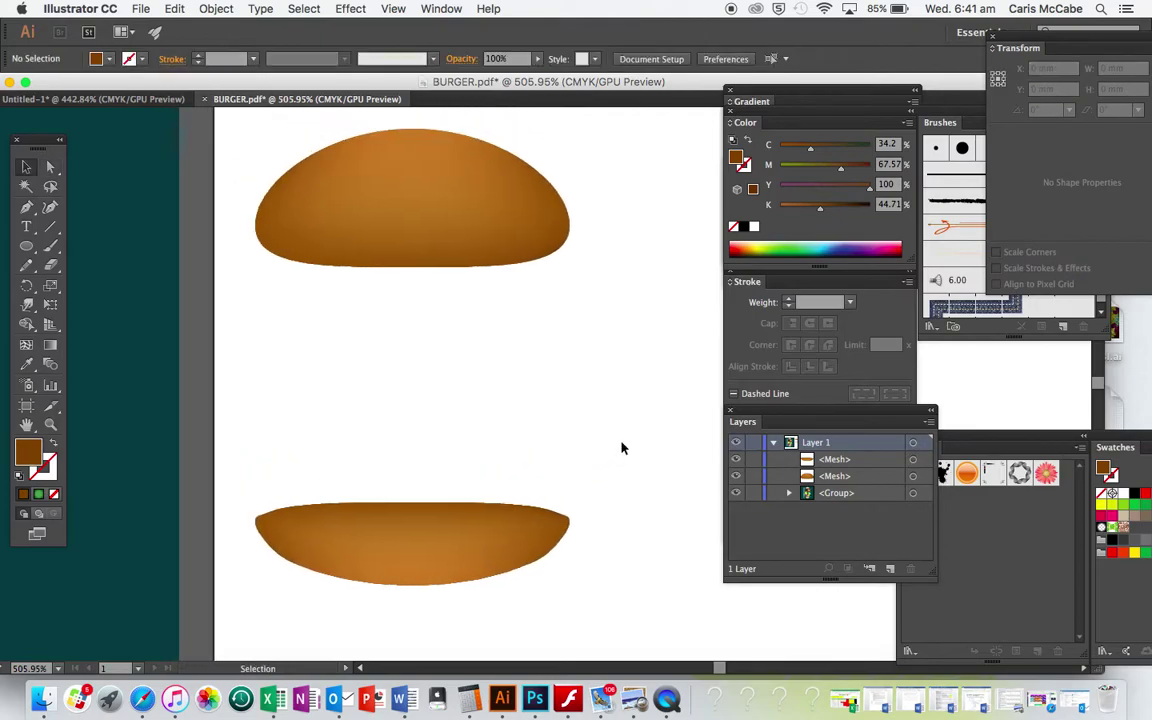
Flatten the bottom bun a little more by lowering its upper edge
left_click(520, 540)
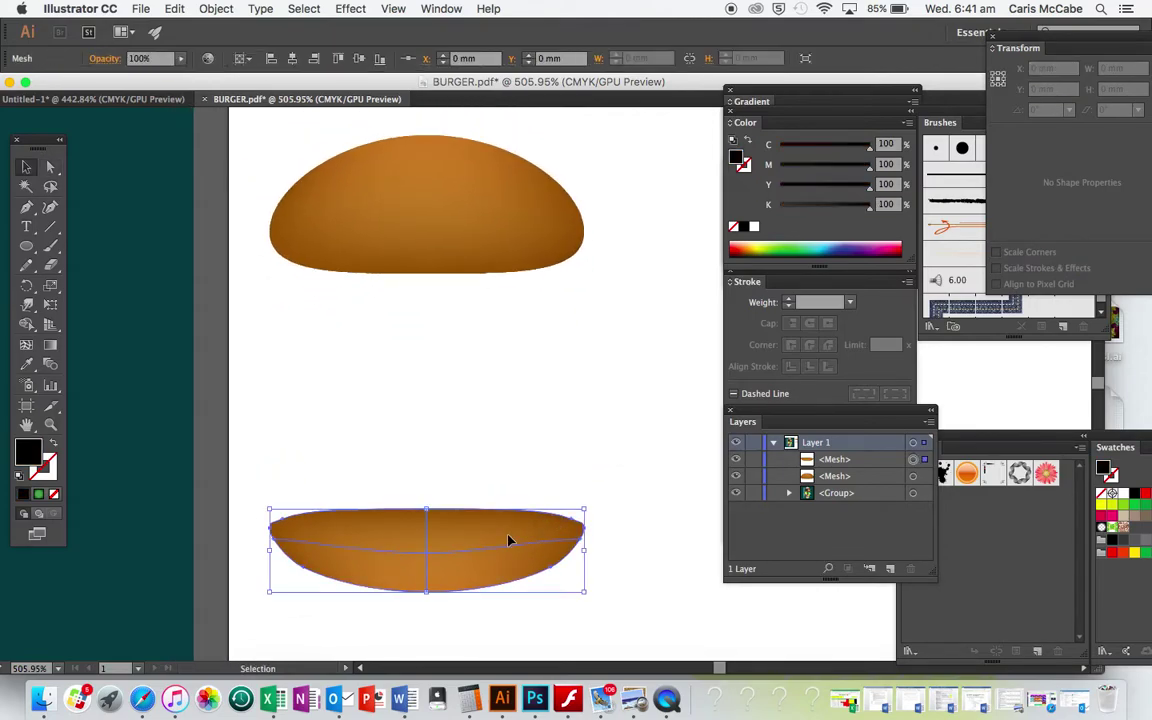
left_click_drag(426, 511, 434, 518)
left_click(431, 481)
scroll(431, 481, "up", 3)
scroll(431, 481, "right", 1)
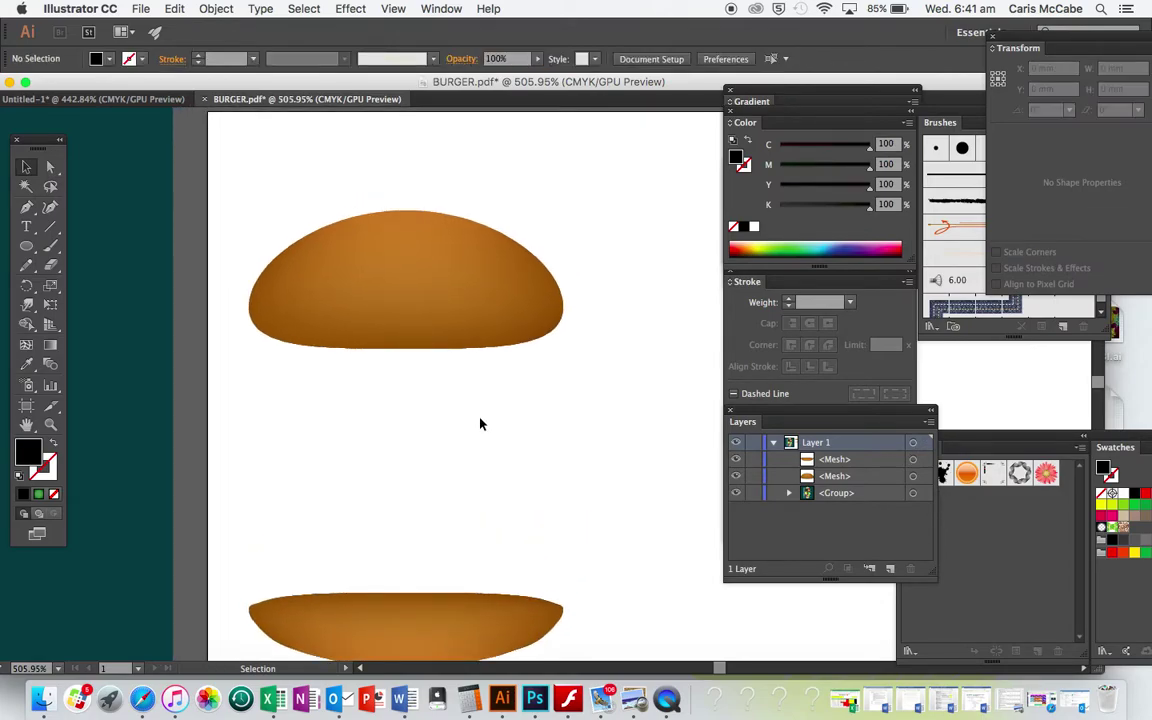
Draw a narrow upright seed ellipse about 0.56 × 1.53 mm above the top bun and fill it light orange E8A562
left_click_drag(26, 246, 84, 286)
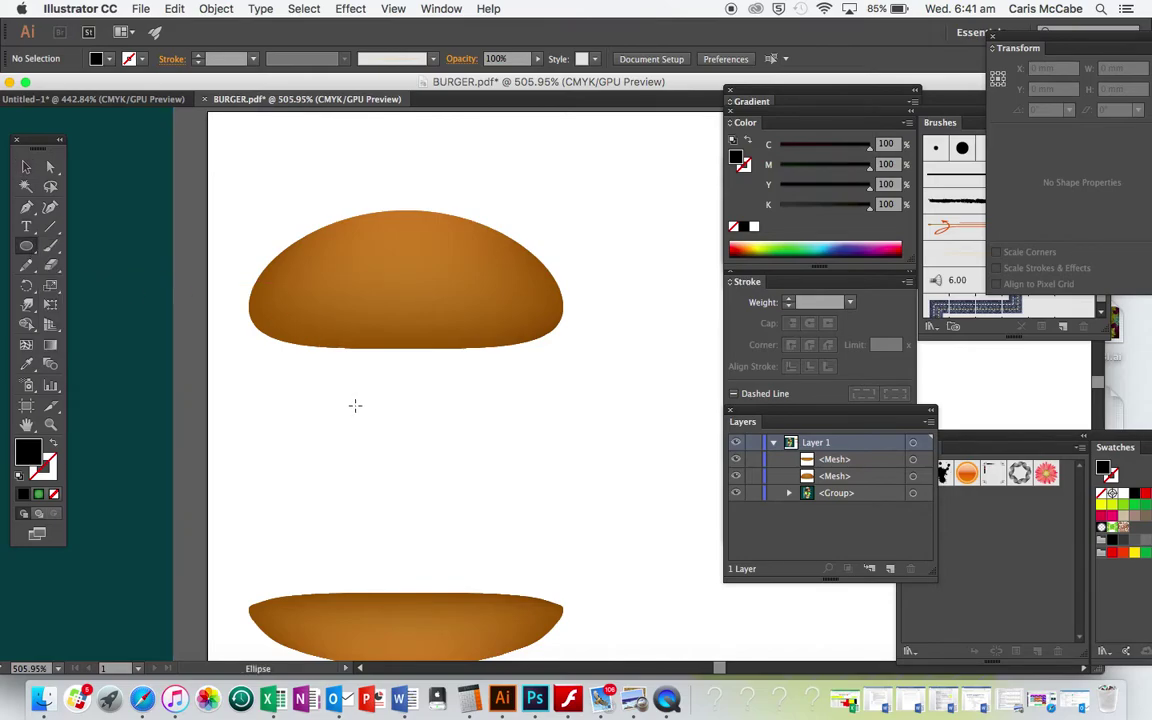
left_click_drag(282, 151, 290, 170)
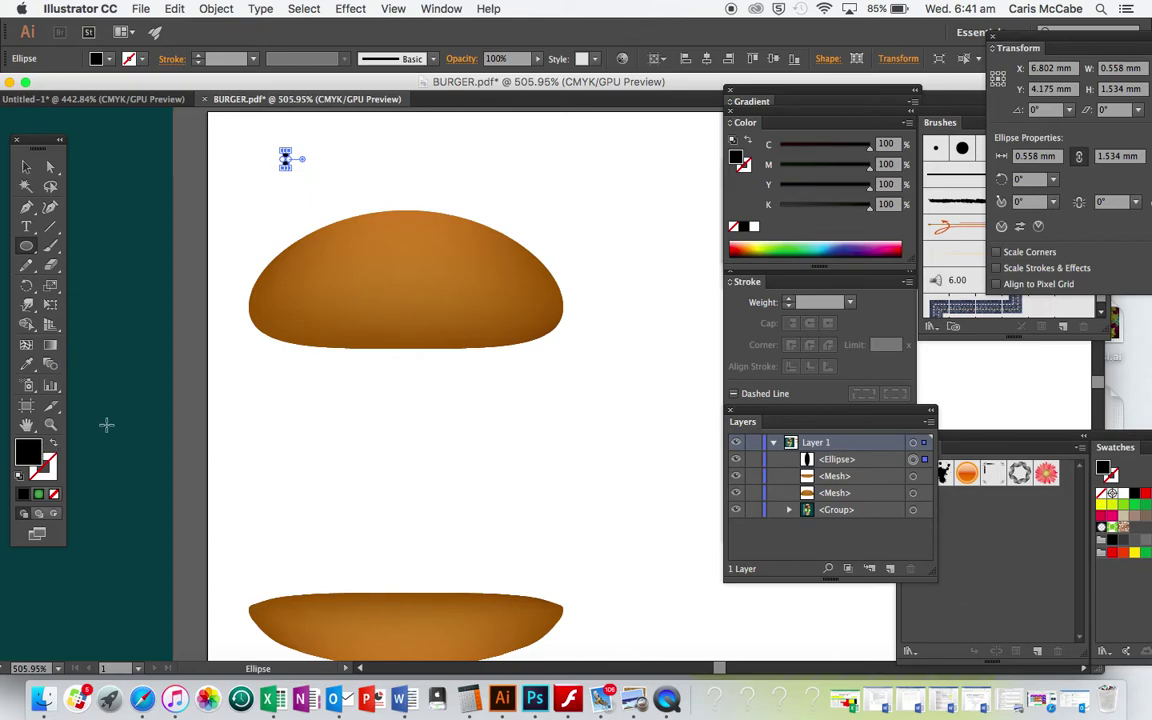
key("i")
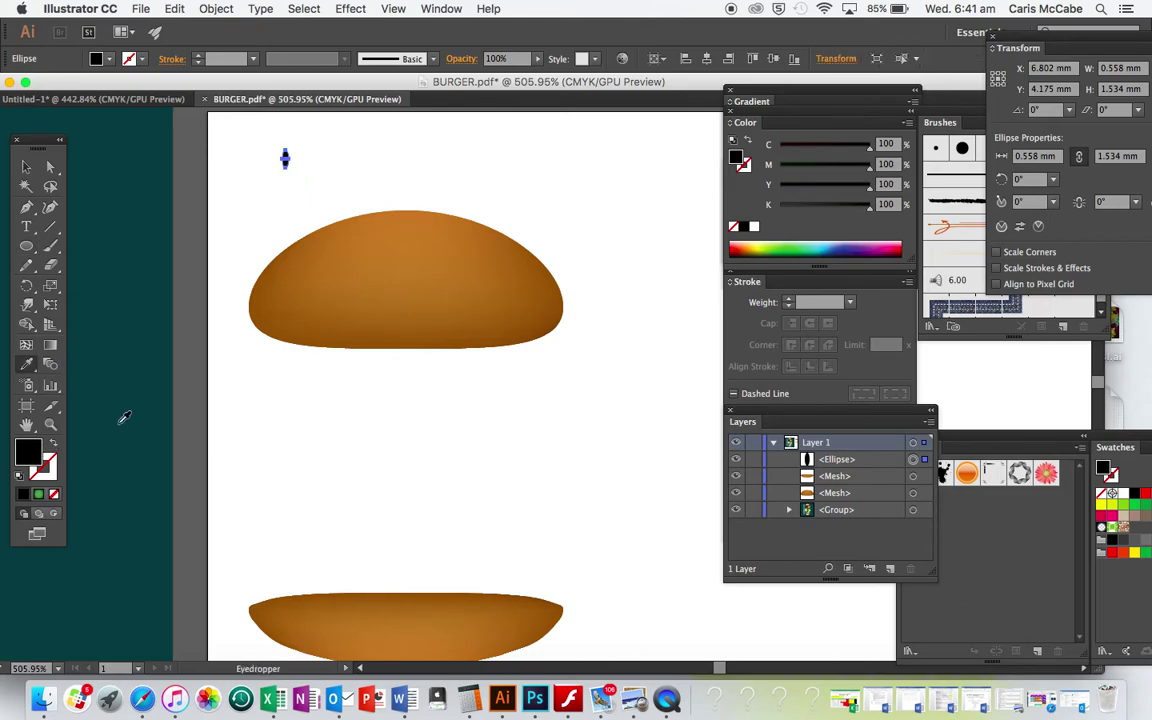
left_click(414, 278)
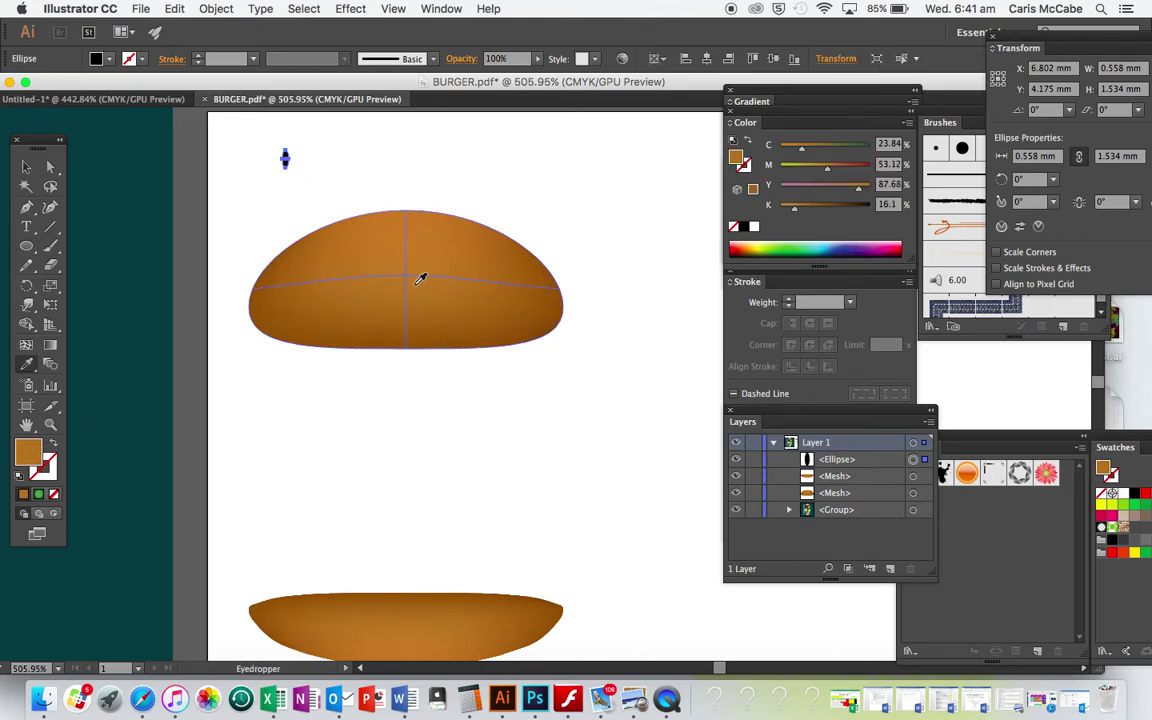
double_click(30, 452)
left_click(713, 106)
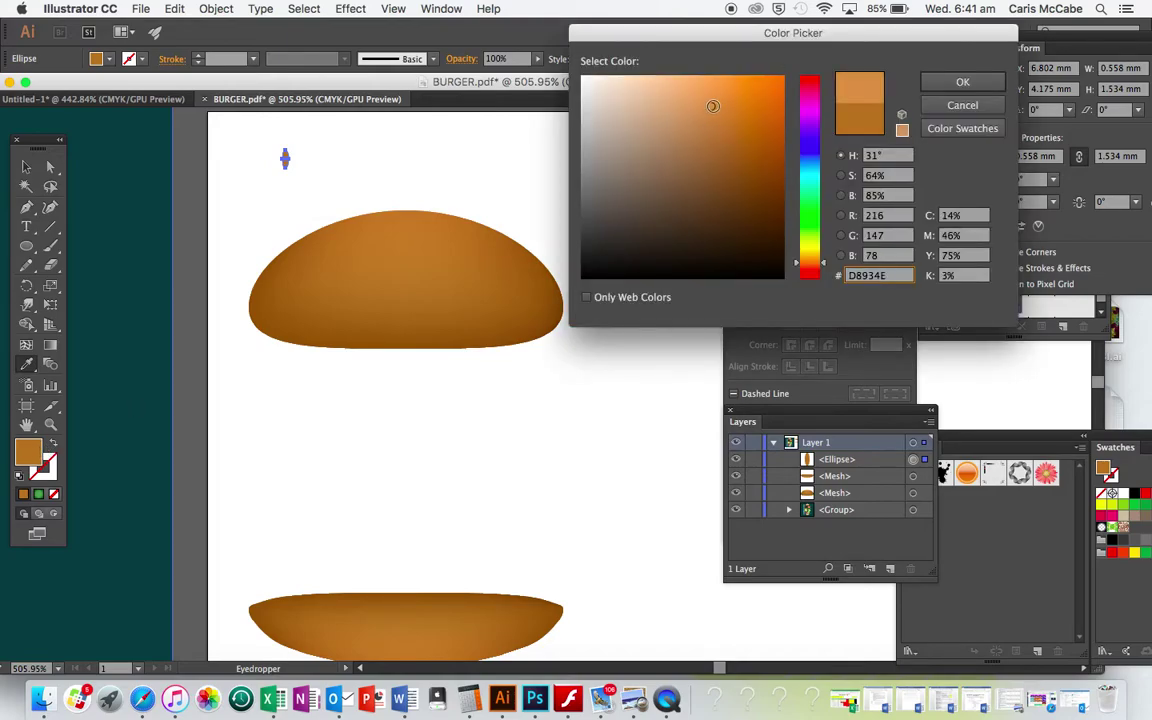
left_click(698, 93)
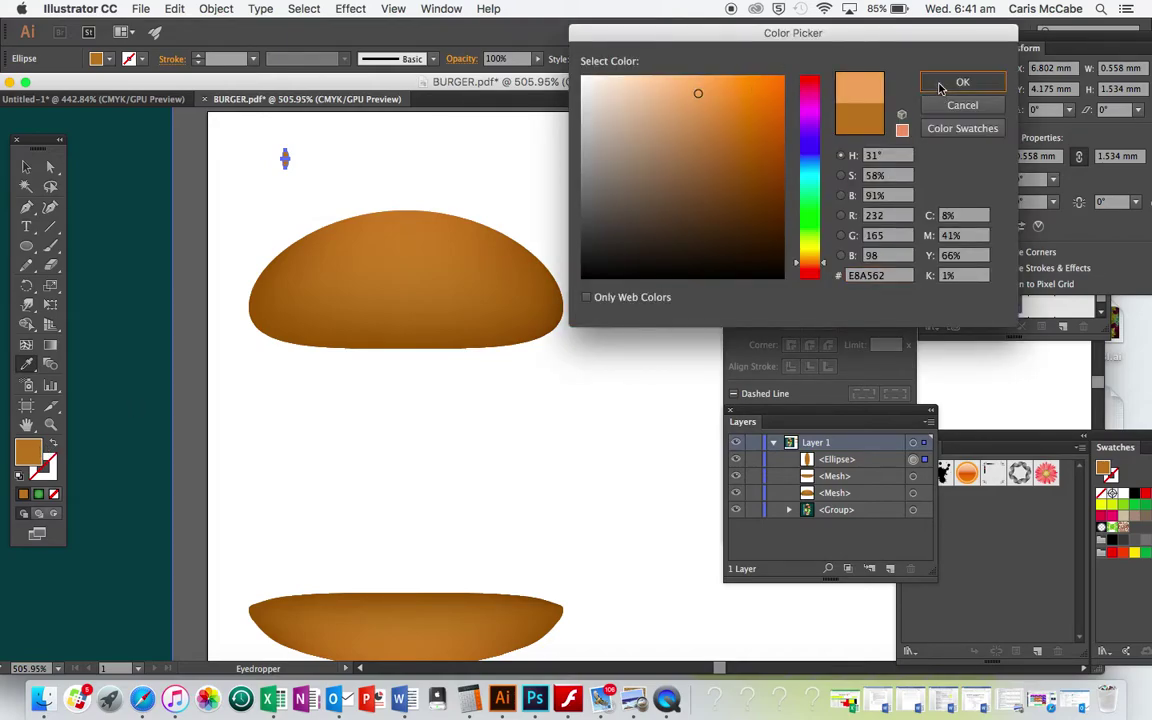
left_click(950, 83)
Convert the top and bottom anchor points of the seed ellipse to corners so both ends are pointed, and deselect it
key("super+equal")
key("super+equal")
key("super+equal")
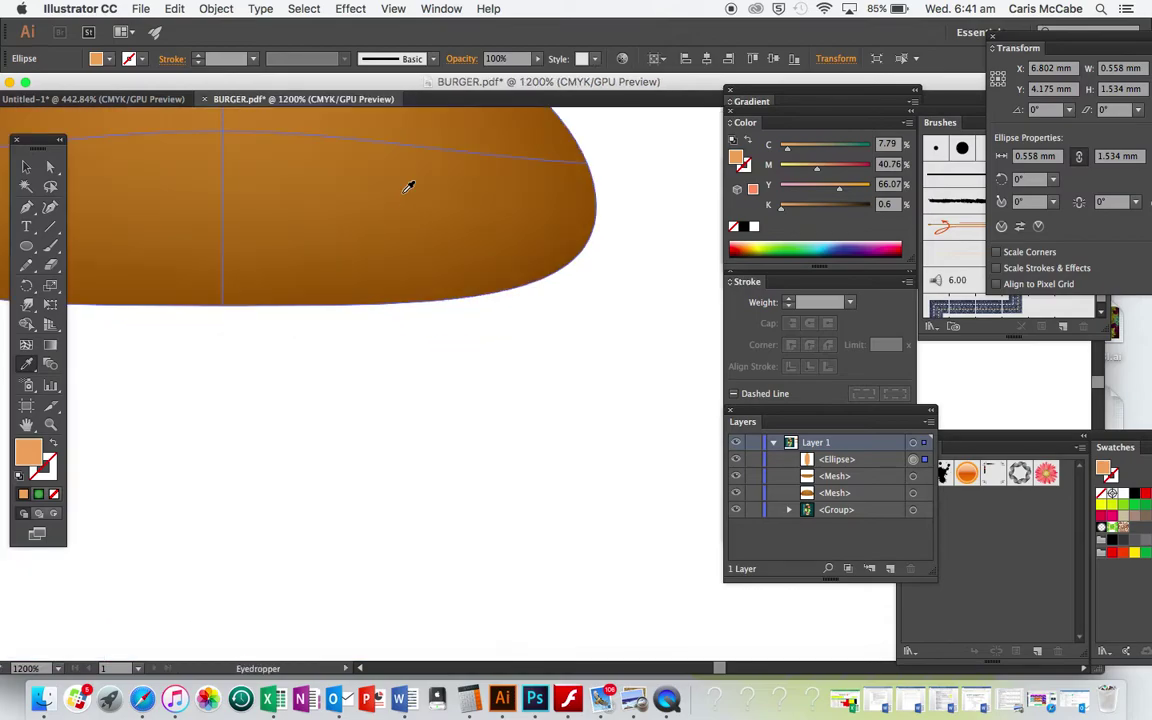
scroll(404, 192, "up", 8)
scroll(404, 192, "left", 4)
left_click(50, 167)
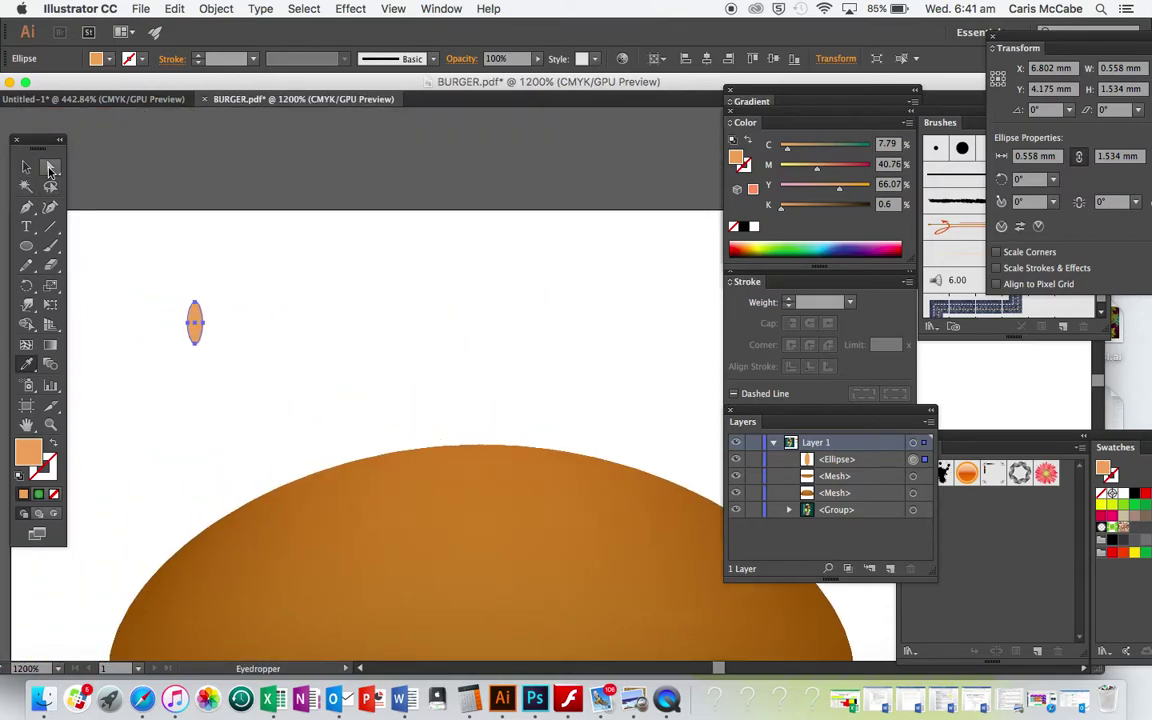
left_click(195, 303)
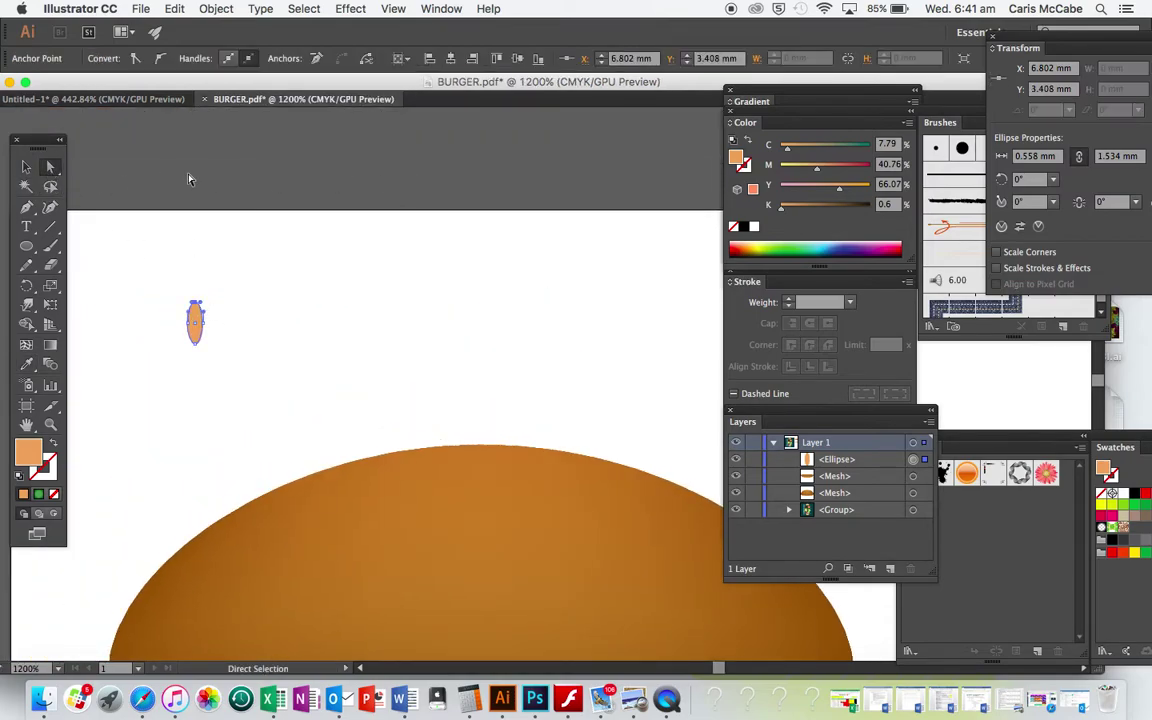
left_click(136, 58)
left_click(195, 344)
left_click(136, 58)
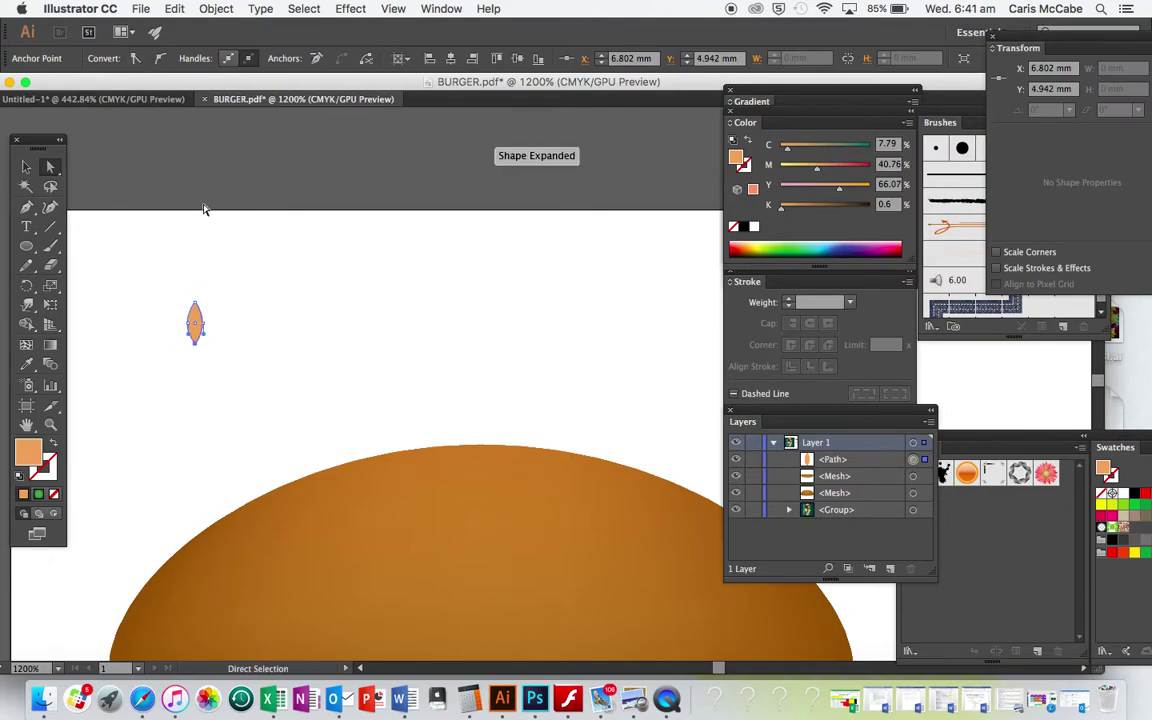
left_click(26, 166)
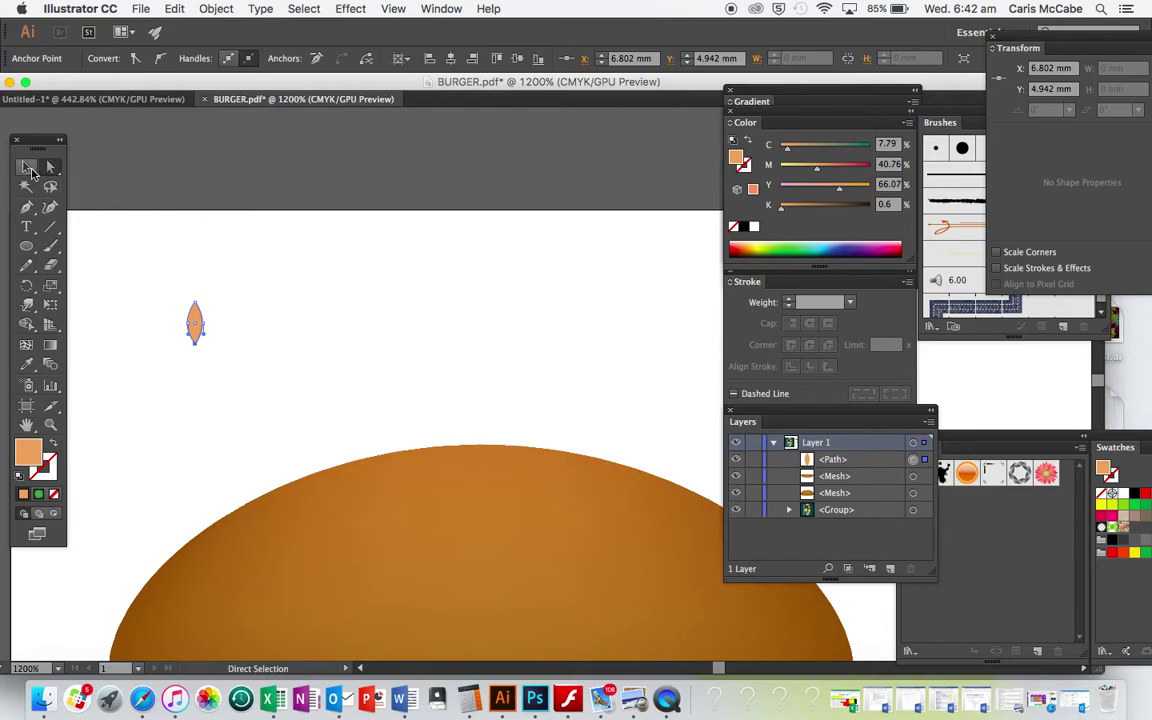
left_click(297, 336)
Try to place the seed near the upper left edge of the top bun
scroll(296, 342, "down", 3)
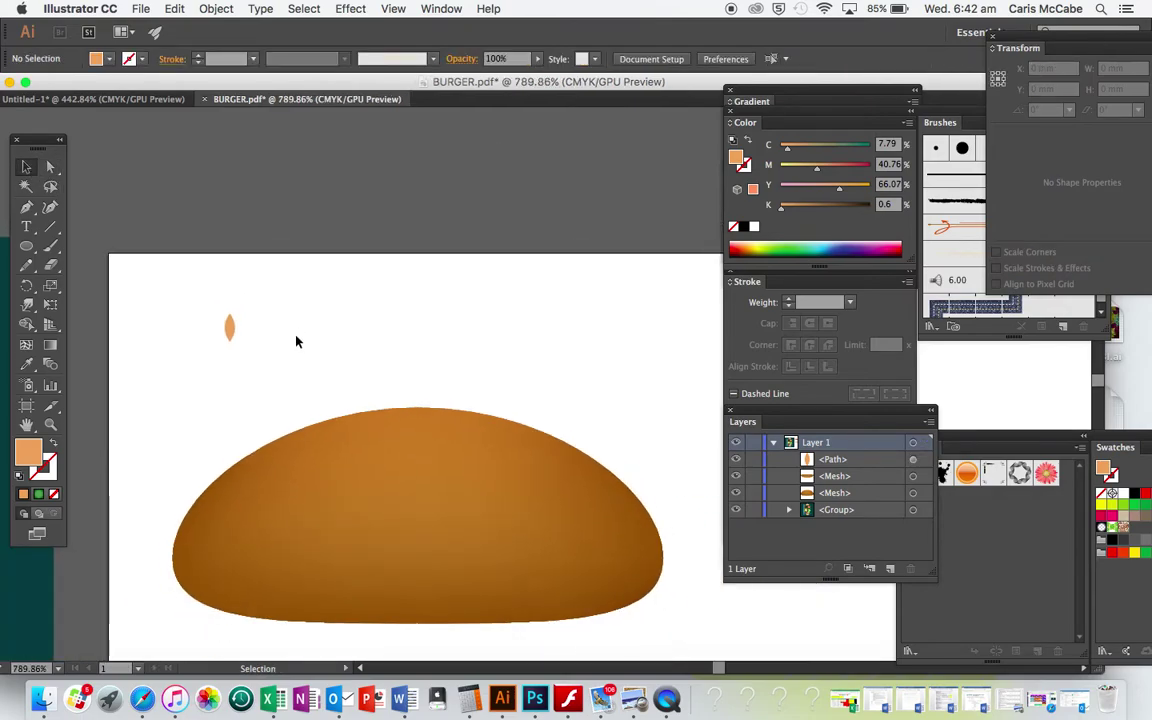
left_click_drag(229, 327, 257, 396)
key("super+z")
key("super+z")
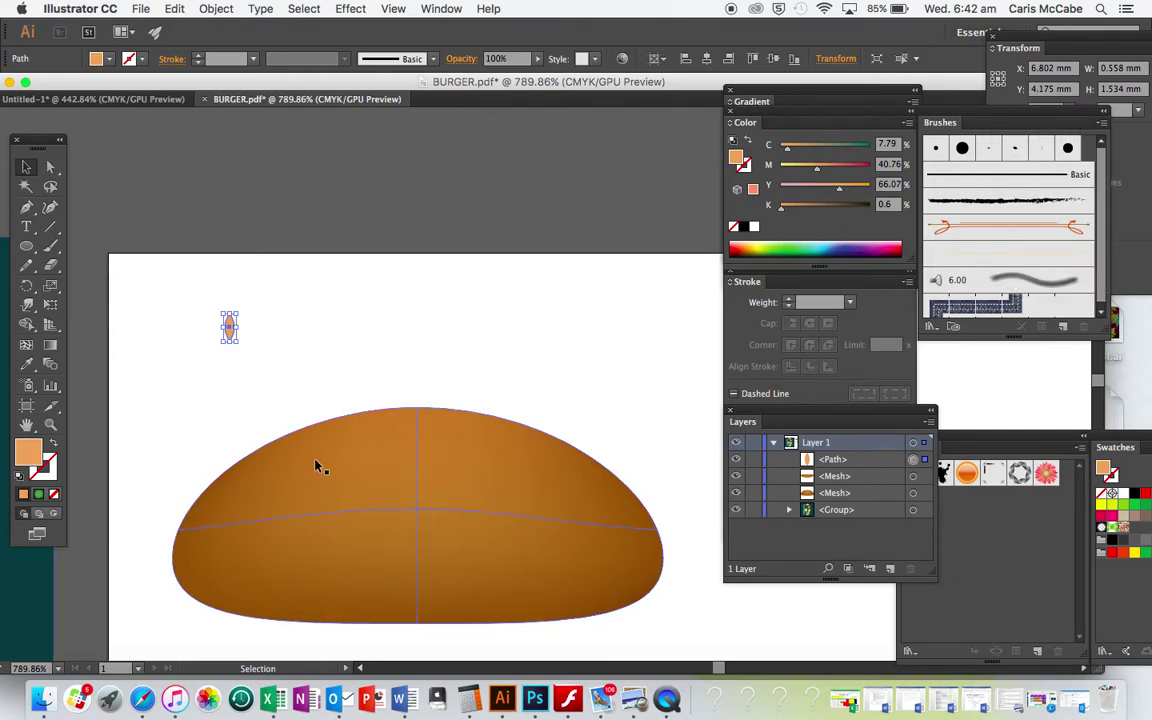
scroll(310, 465, "left", 5)
scroll(310, 465, "left", 10)
scroll(305, 468, "right", 15)
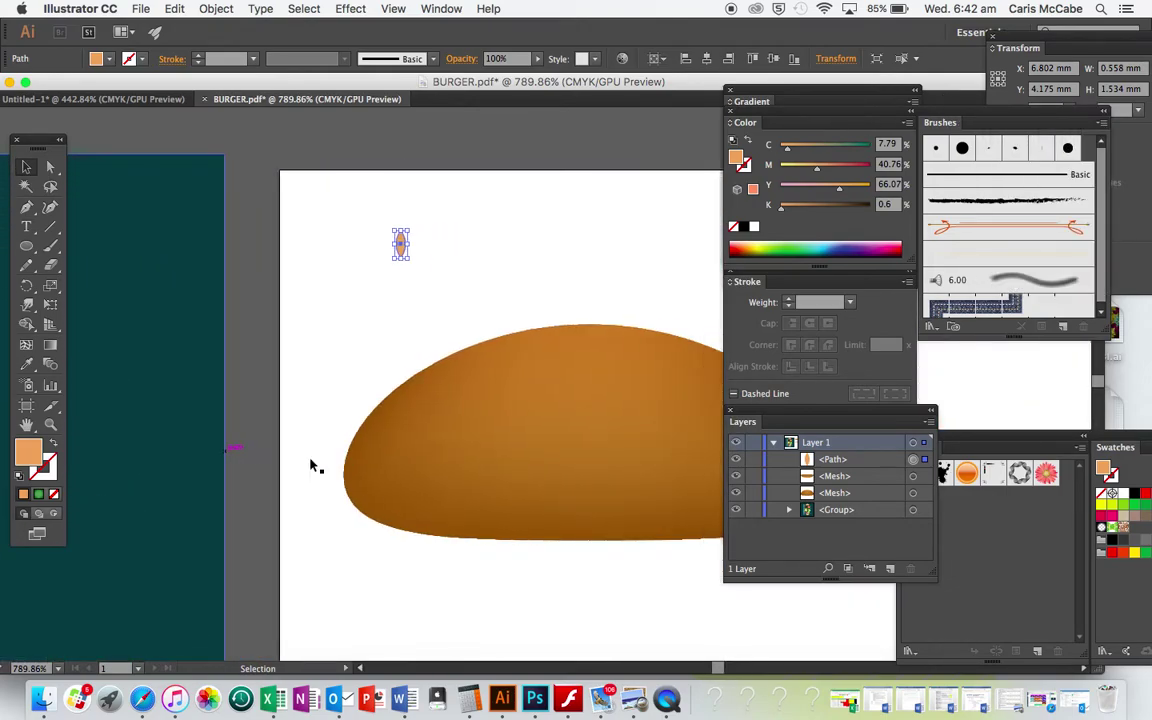
Create a new art brush from the light orange seed shape, stretched to fit the stroke length
mouse_move(1017, 112)
left_mouse_down()
mouse_move(942, 119)
mouse_move(828, 104)
left_mouse_up()
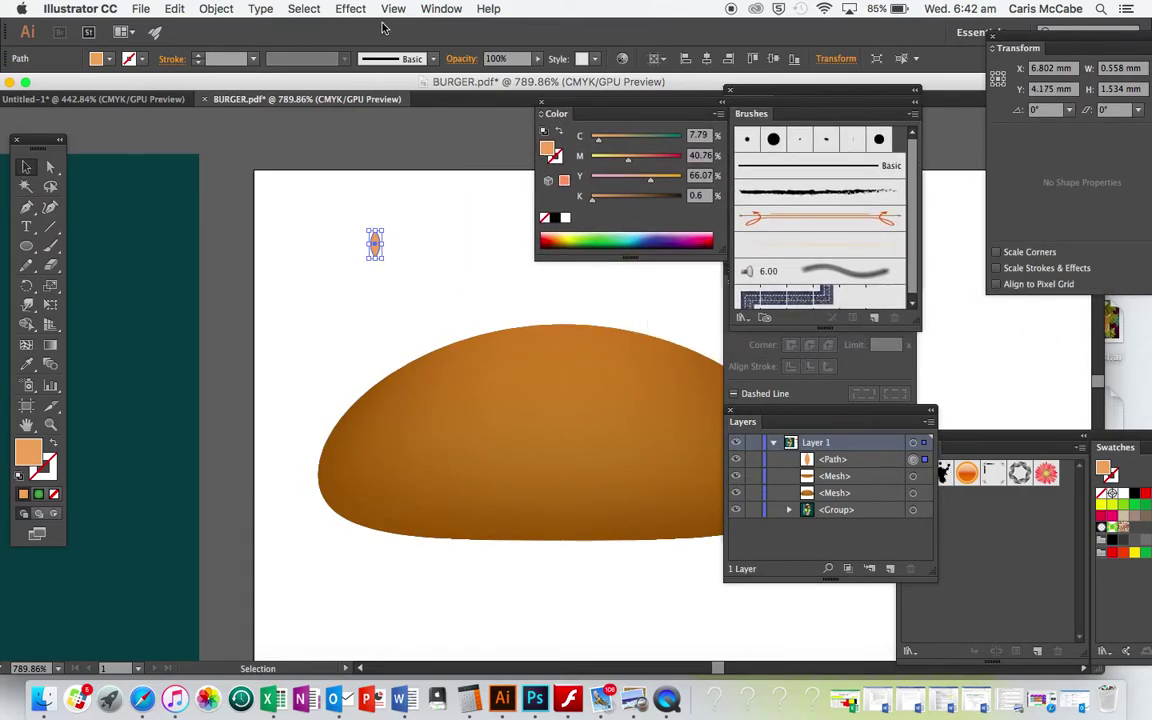
left_click(445, 9)
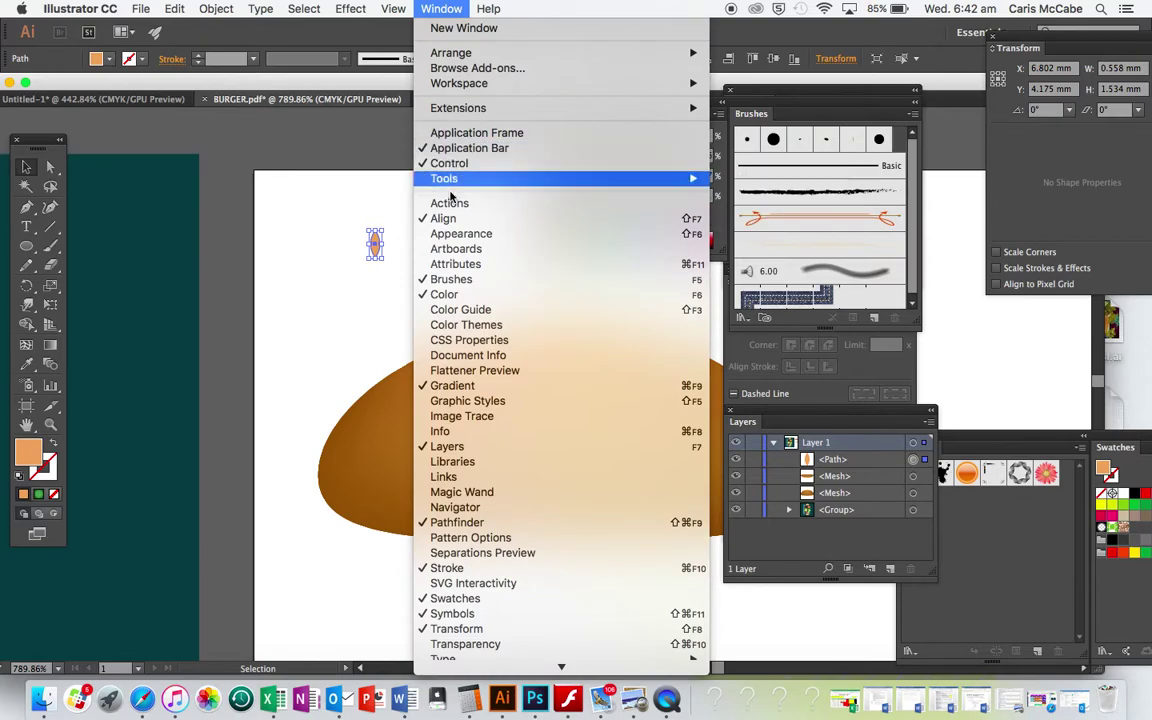
left_click(444, 294)
mouse_move(374, 243)
left_mouse_down()
mouse_move(566, 291)
mouse_move(757, 258)
left_mouse_up()
left_click(392, 356)
left_click(490, 429)
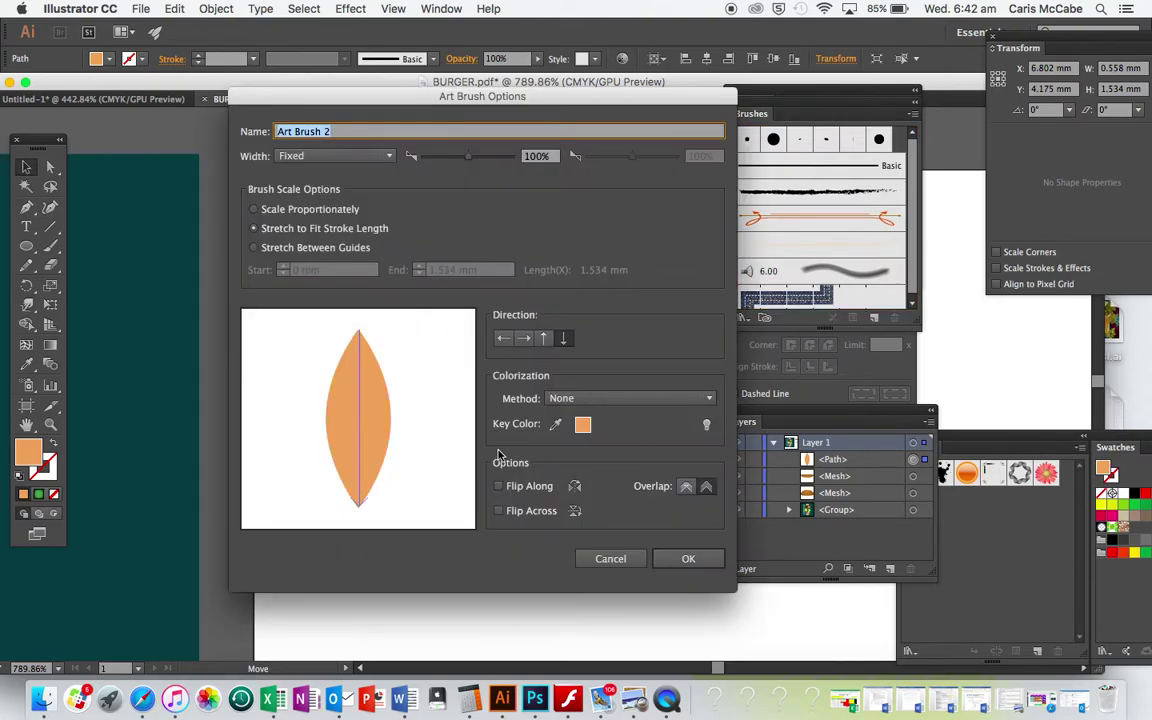
left_click(683, 557)
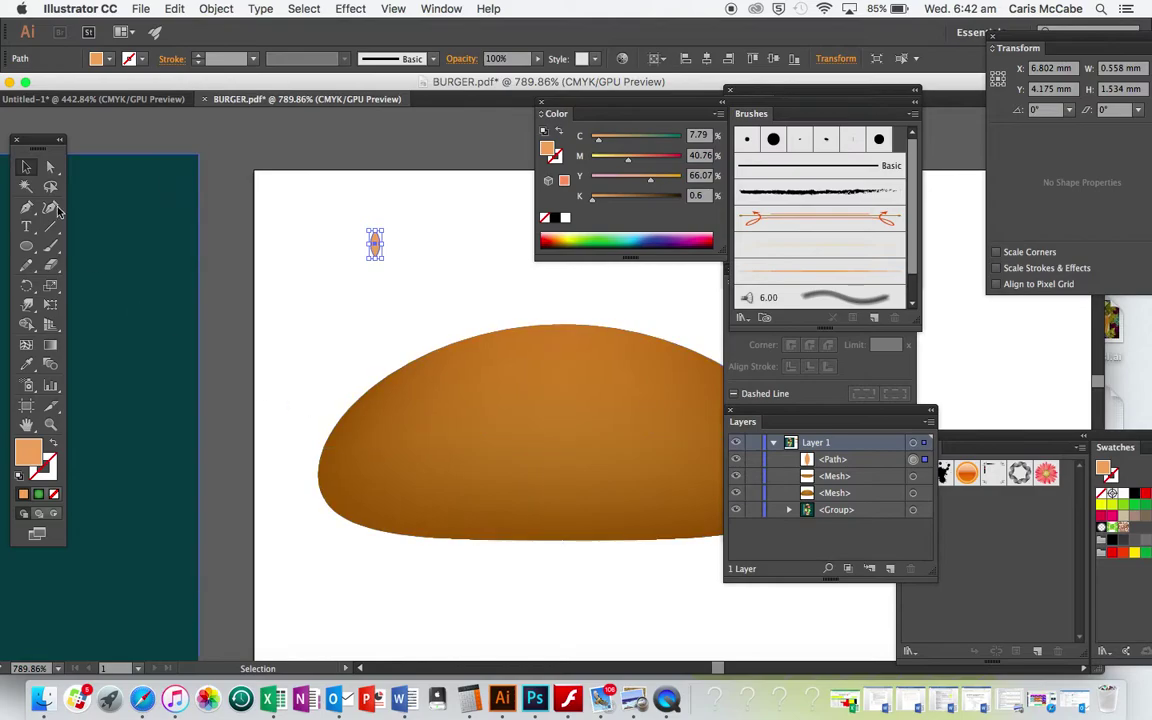
Paint seeds at varied angles across the left half of the top bun using the new seed brush with a light orange stroke and no fill
left_click(345, 288)
left_click(52, 246)
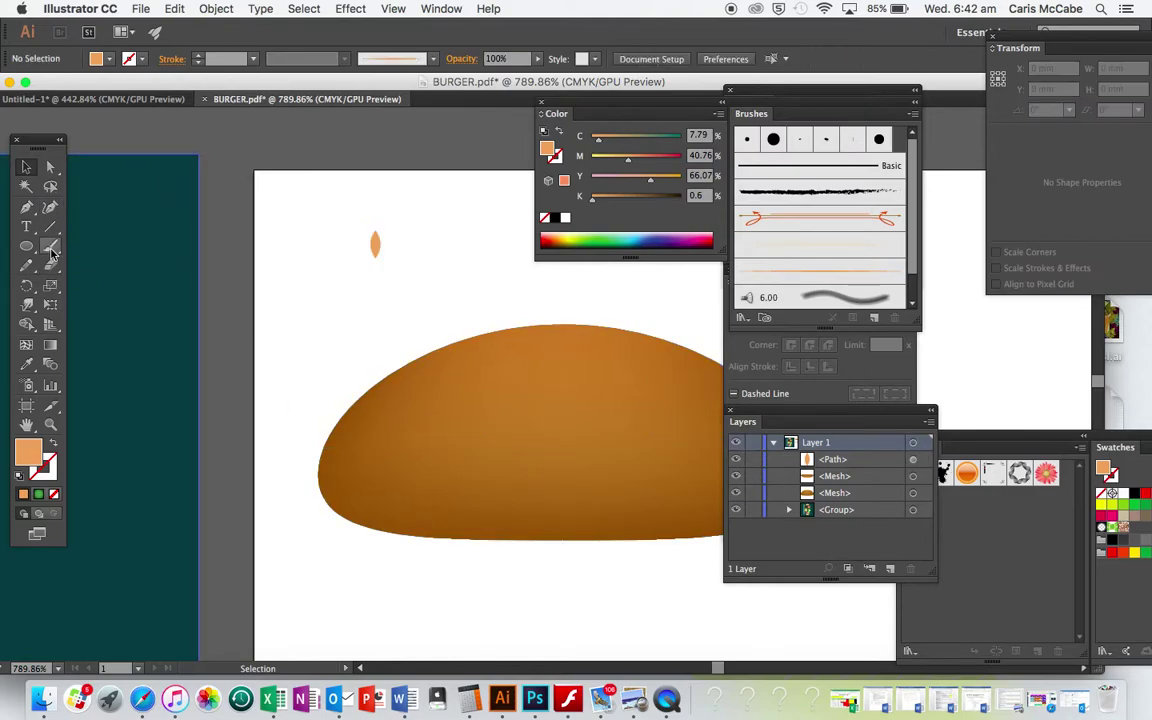
left_click(53, 443)
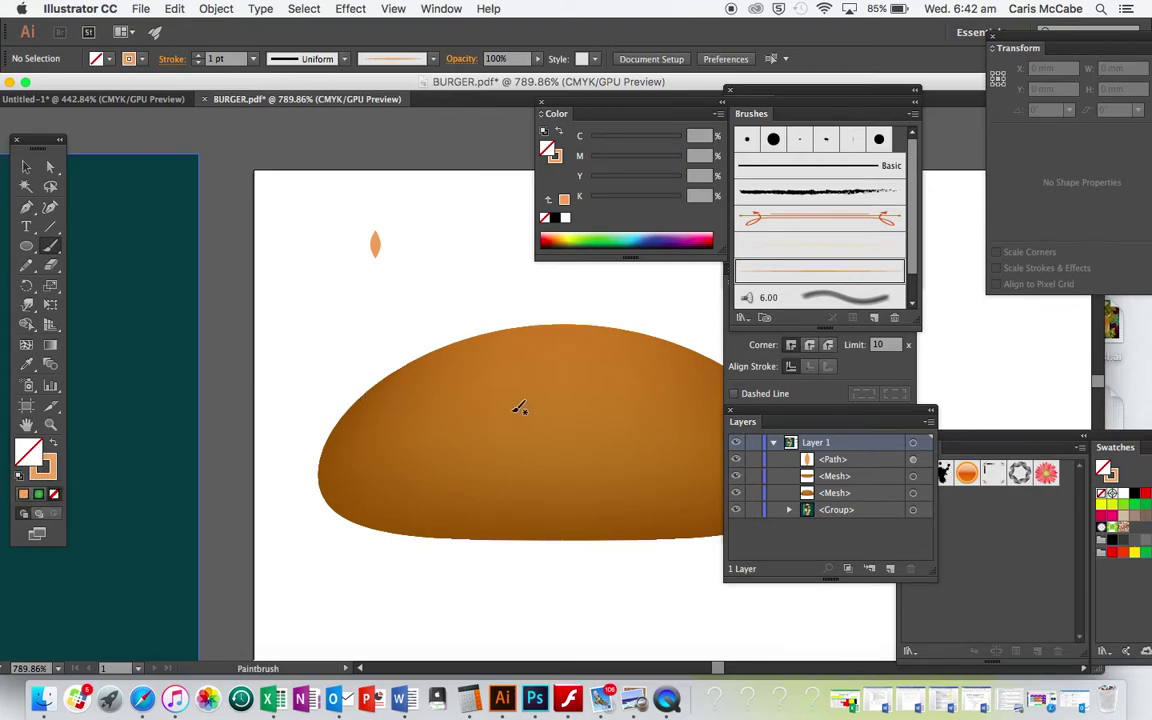
mouse_move(521, 353)
left_mouse_down()
mouse_move(511, 367)
mouse_move(549, 413)
mouse_move(487, 443)
left_mouse_up()
mouse_move(441, 377)
left_mouse_down()
mouse_move(455, 373)
mouse_move(459, 415)
left_mouse_up()
left_click_drag(537, 494, 534, 517)
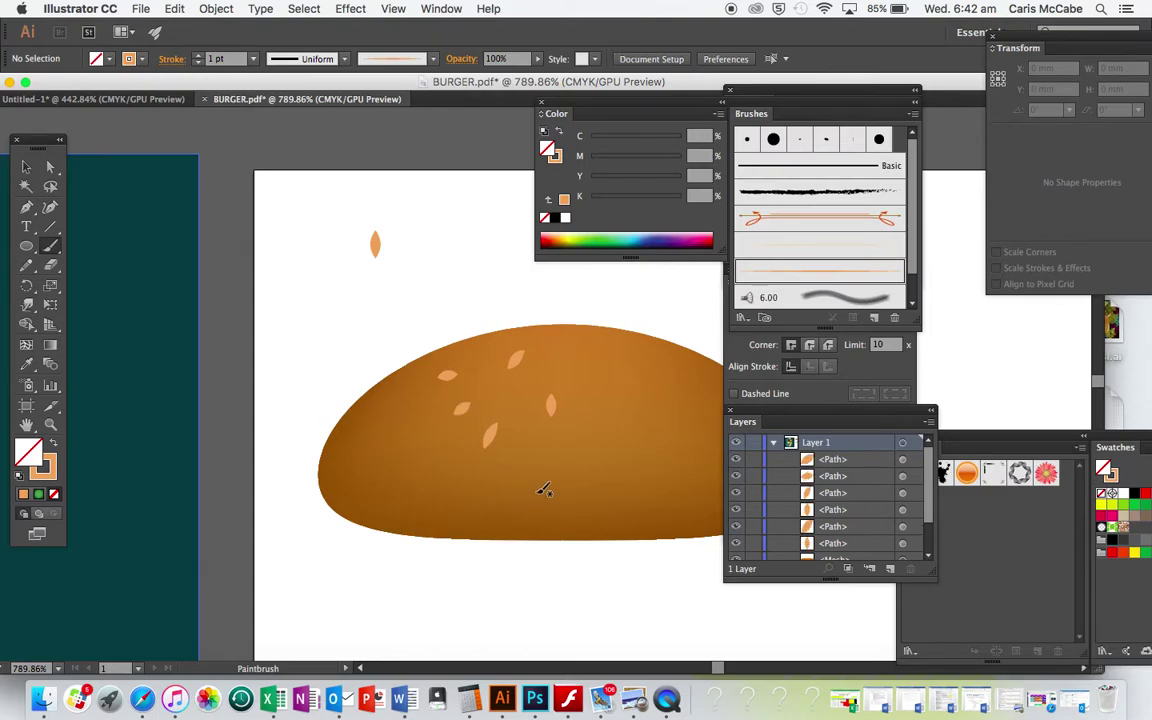
left_click_drag(469, 490, 464, 507)
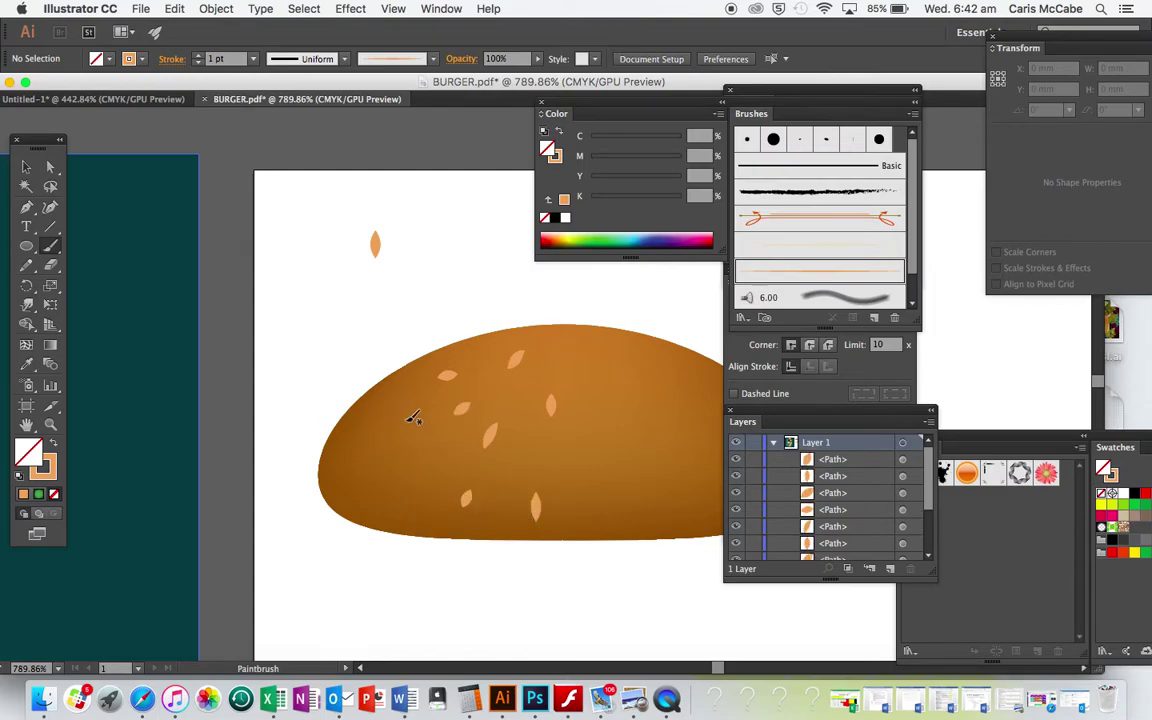
left_click_drag(403, 401, 373, 417)
key("super+z")
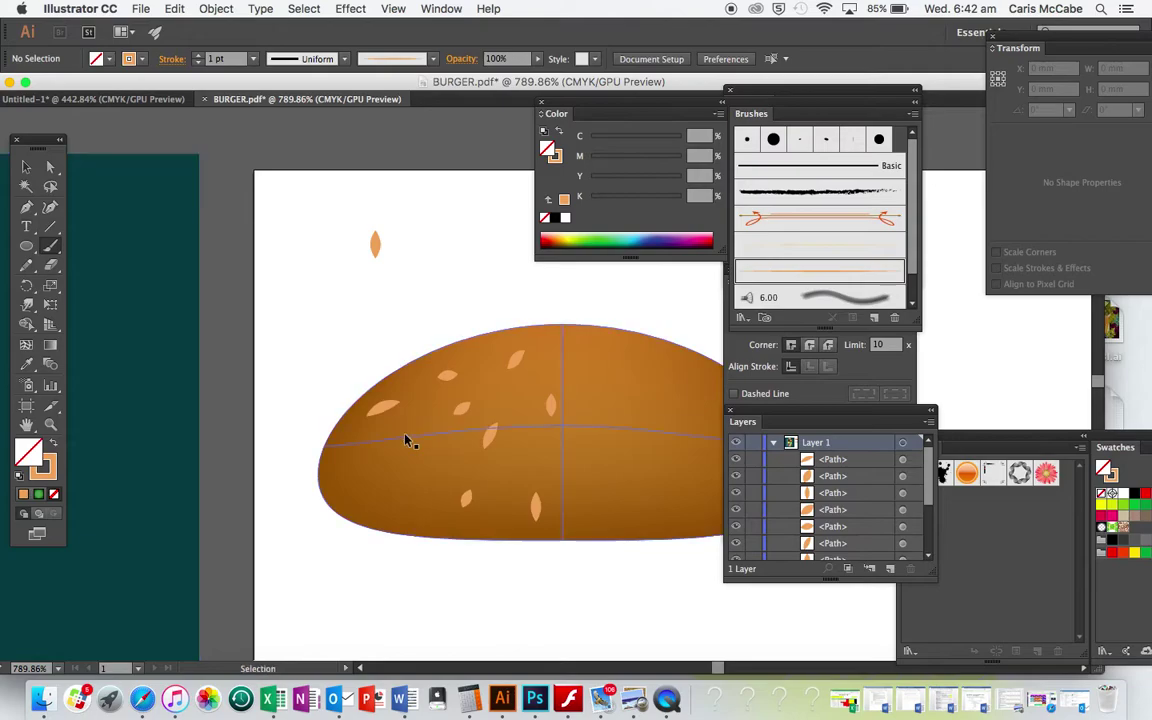
left_click_drag(373, 409, 394, 401)
mouse_move(424, 451)
left_mouse_down()
mouse_move(400, 469)
mouse_move(352, 473)
mouse_move(377, 511)
left_mouse_up()
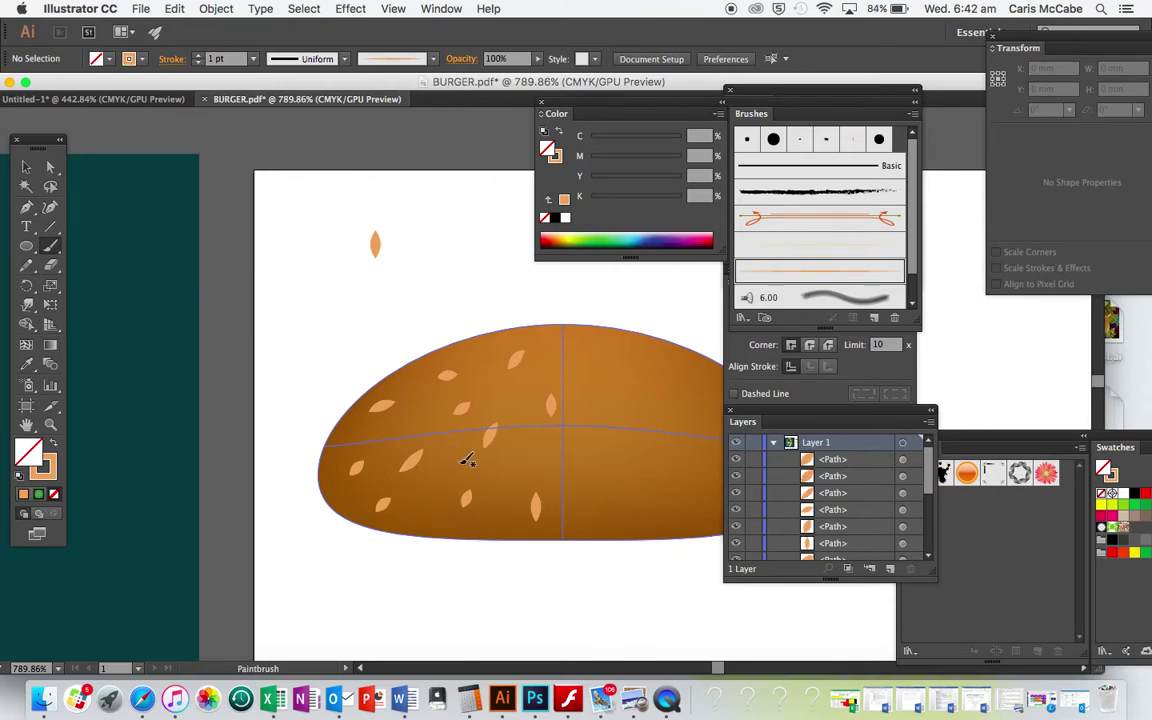
Paint more seeds at varied angles over the centre and right half of the top bun
left_click_drag(615, 478, 606, 497)
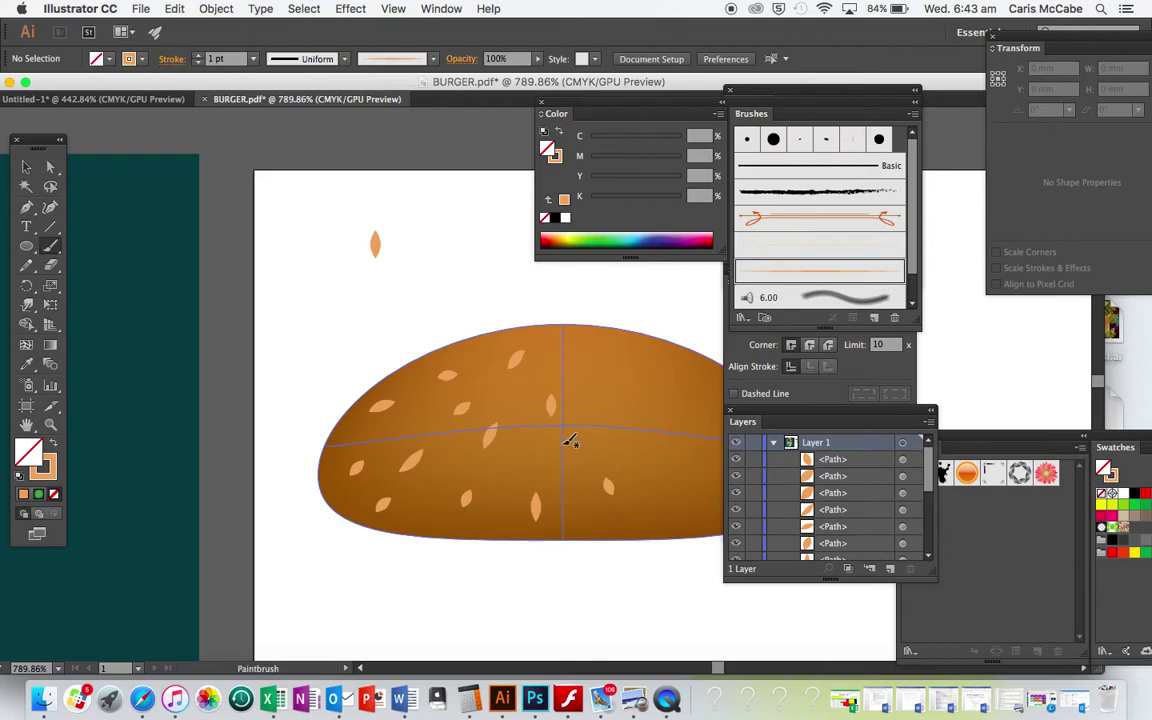
left_click_drag(566, 445, 563, 462)
mouse_move(594, 352)
left_mouse_down()
mouse_move(579, 346)
mouse_move(667, 380)
left_mouse_up()
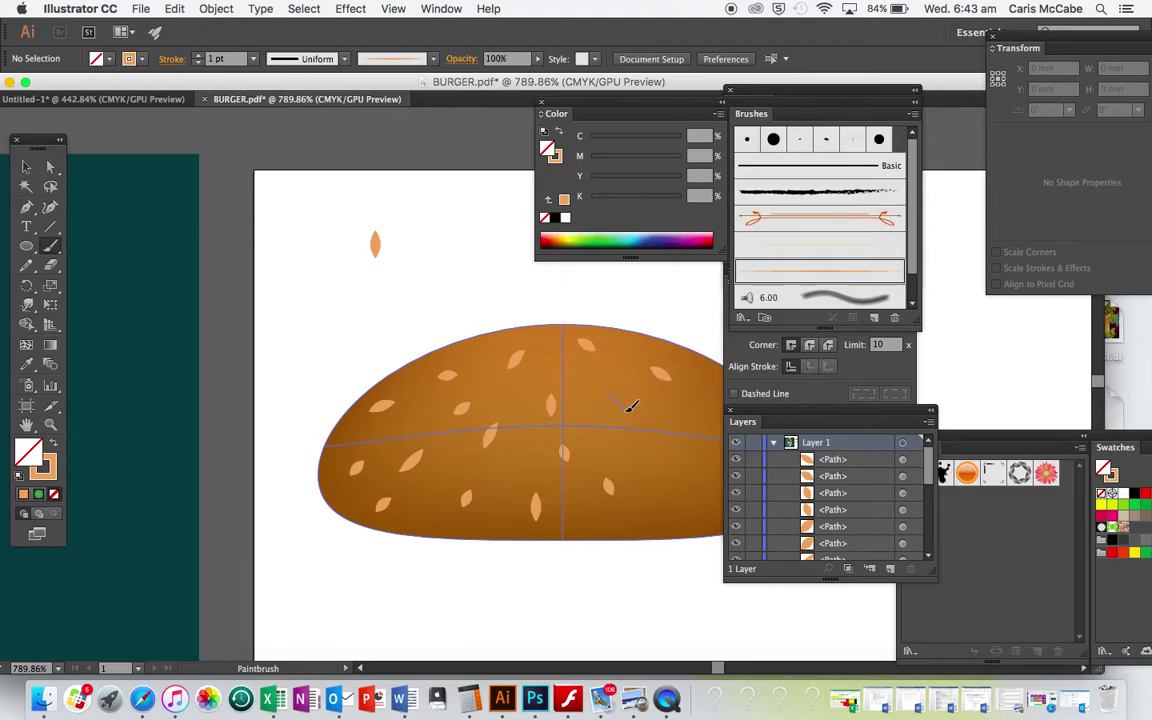
scroll(630, 405, "right", 5)
scroll(630, 405, "down", 2)
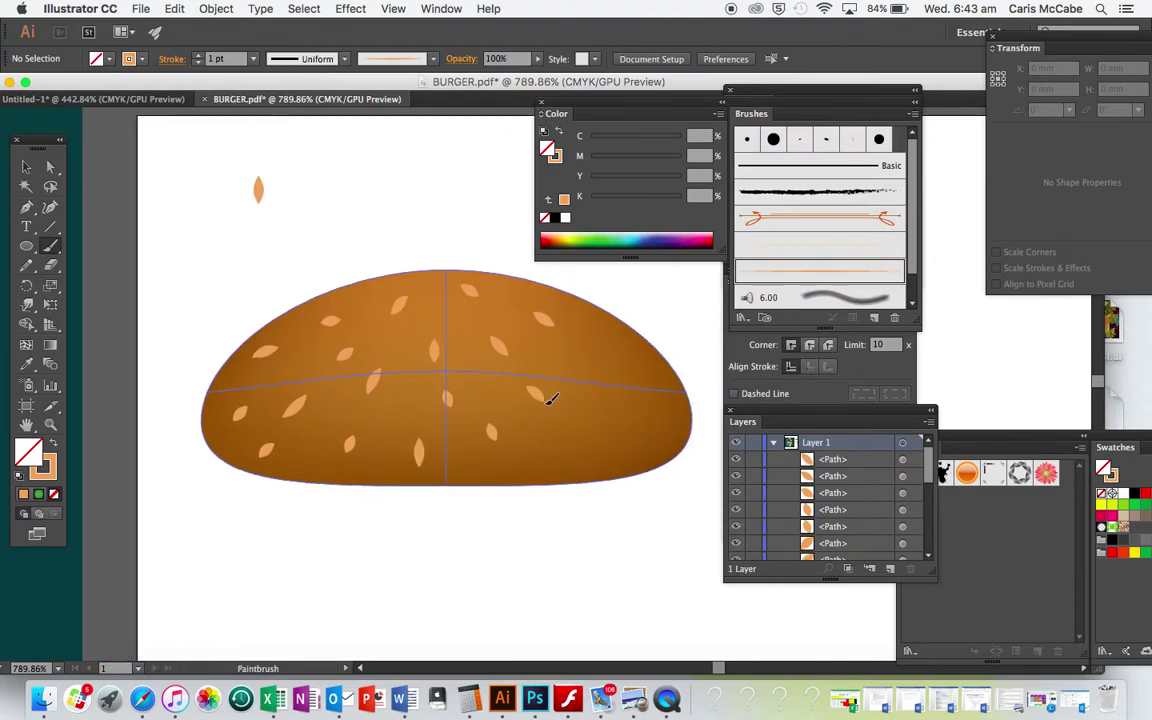
left_click_drag(556, 452, 610, 456)
left_click_drag(574, 359, 583, 371)
left_click_drag(592, 315, 601, 326)
left_click_drag(661, 400, 661, 447)
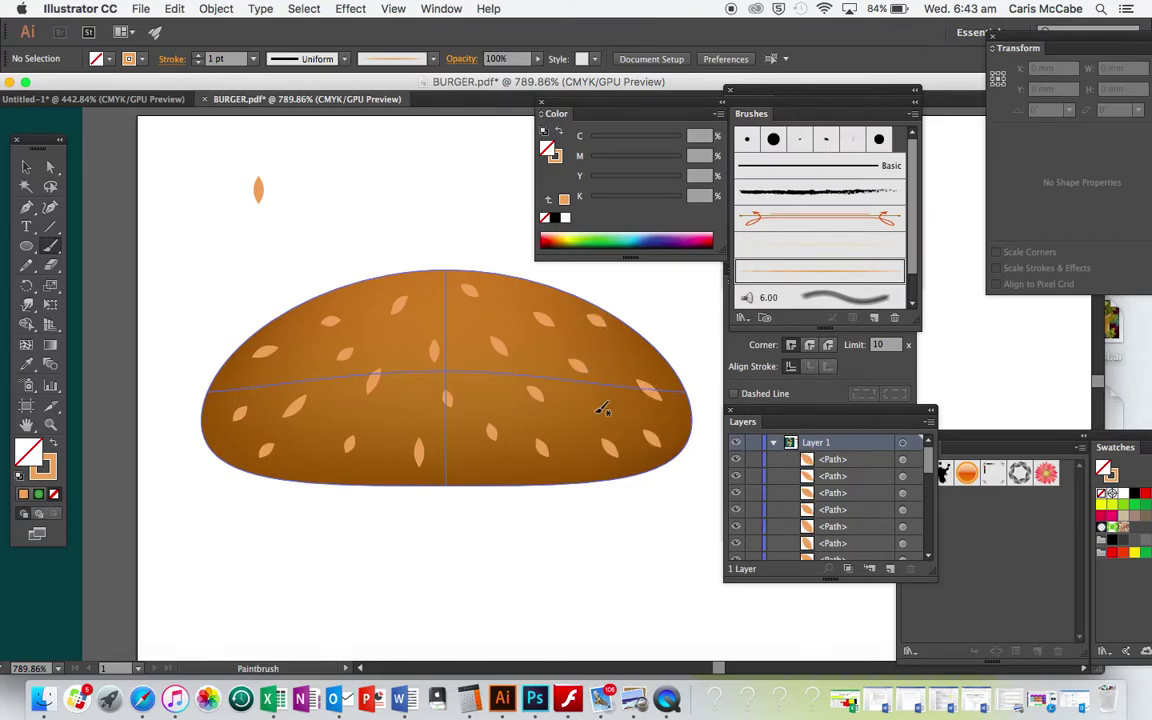
Try a smaller seed near the lower middle of the top bun with a 0.75 pt stroke, and undo it
left_click(199, 62)
left_click(253, 59)
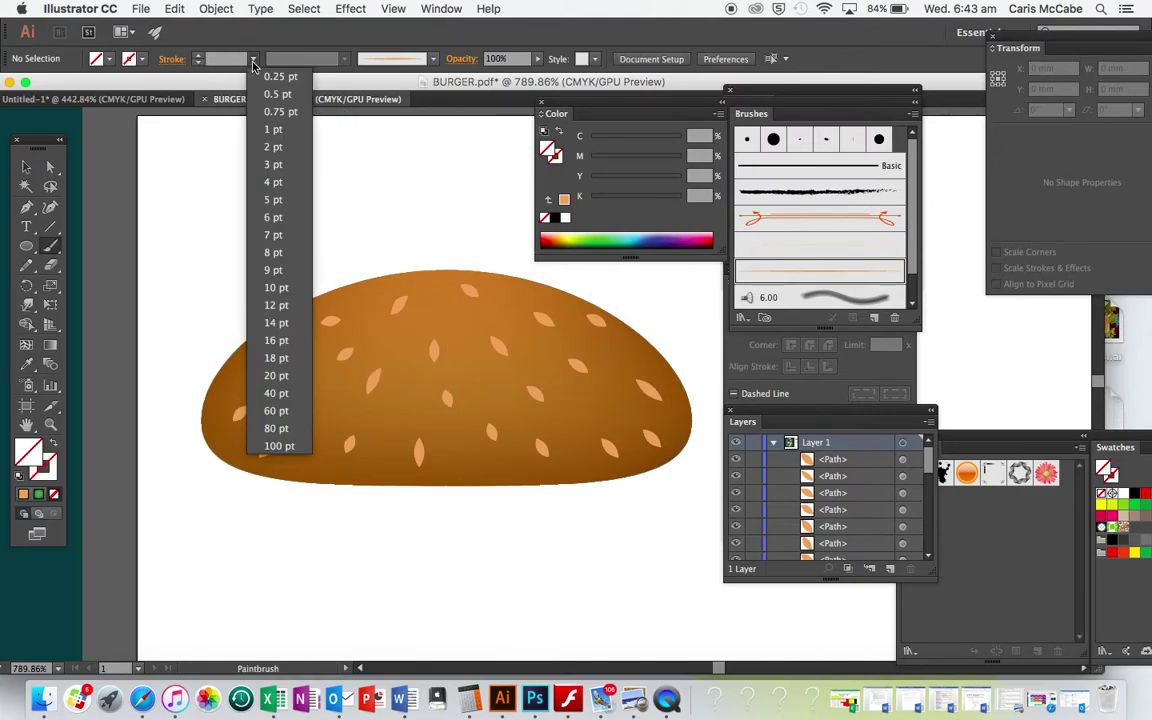
left_click(279, 113)
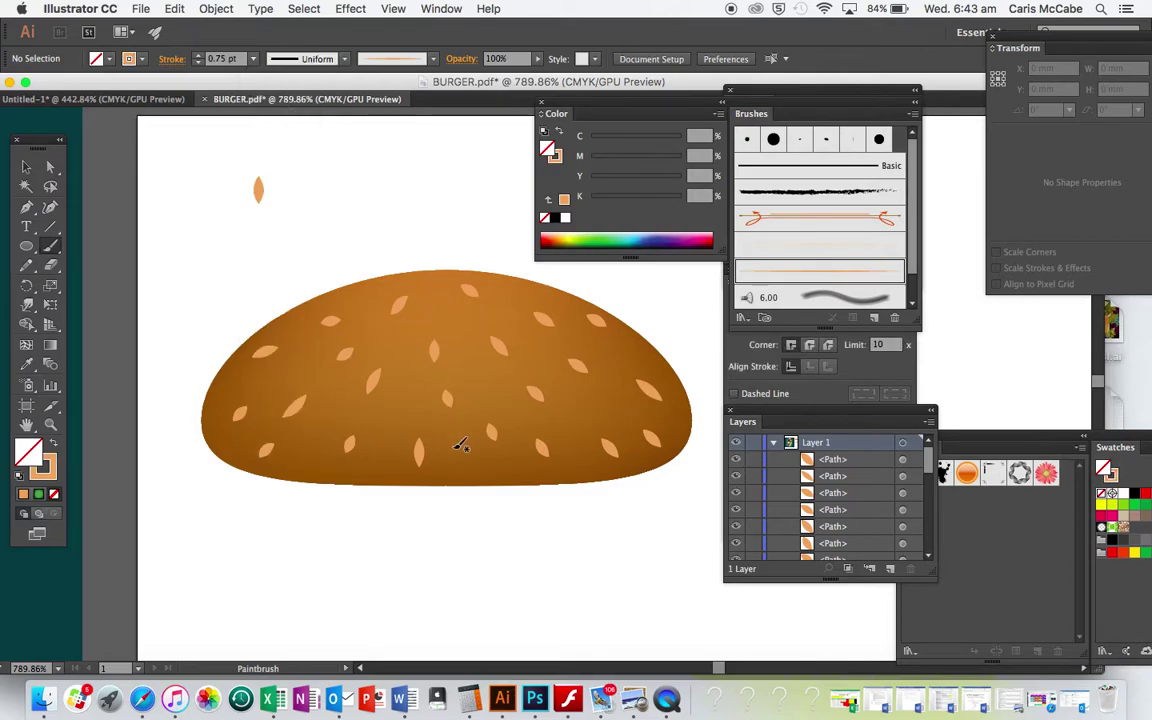
left_click_drag(465, 454, 465, 471)
key("super+z")
Set the stroke weight to 0.5 pt and paint small seeds in the gaps between the larger ones on the top bun
left_click(253, 59)
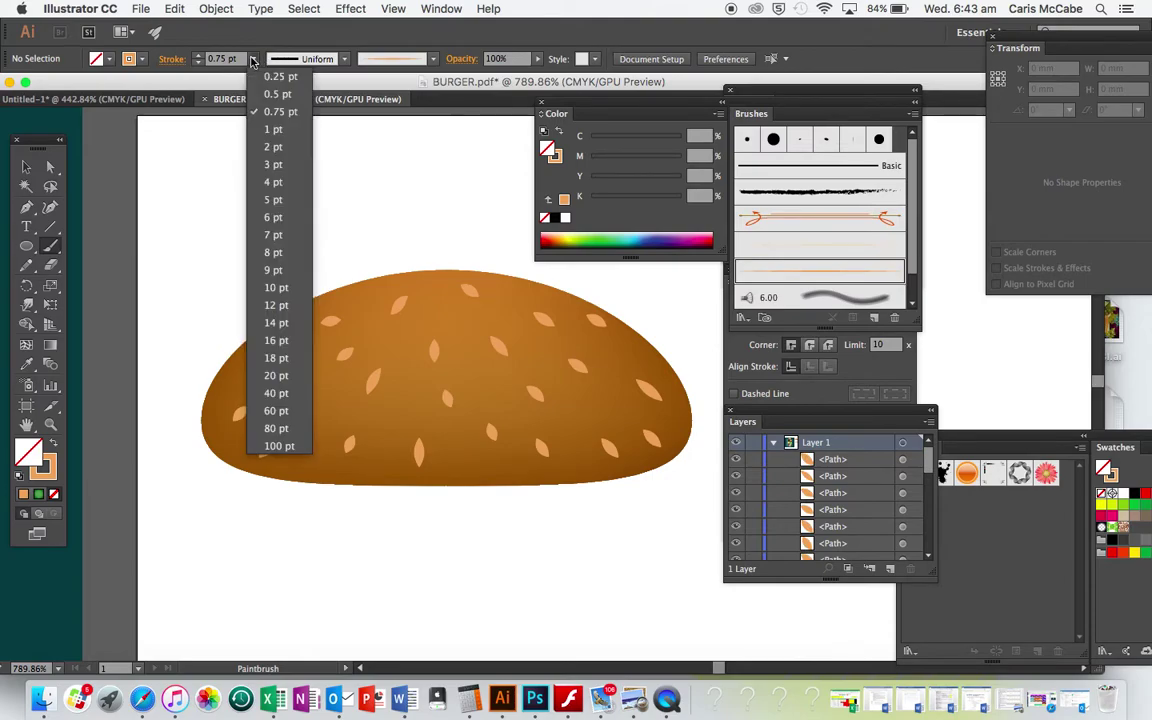
left_click(270, 100)
left_click_drag(407, 396, 406, 410)
left_click_drag(484, 368, 486, 382)
left_click_drag(443, 306, 441, 320)
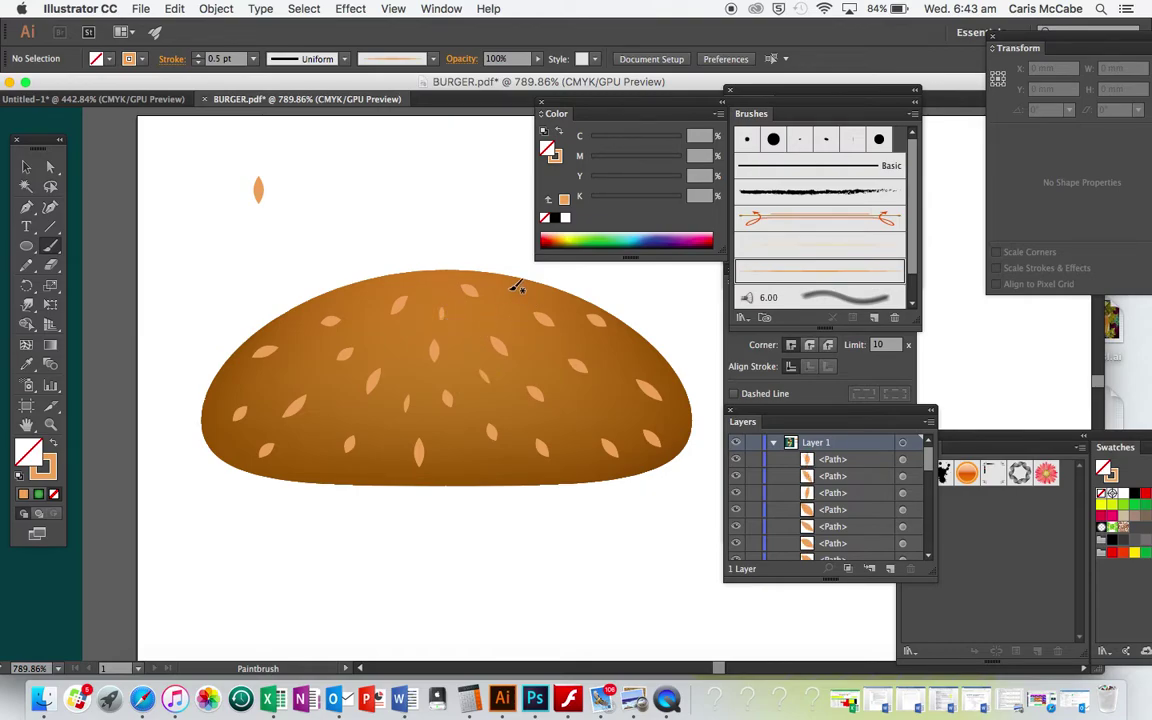
left_click_drag(530, 287, 511, 291)
left_click_drag(383, 285, 378, 292)
left_click_drag(396, 336, 390, 339)
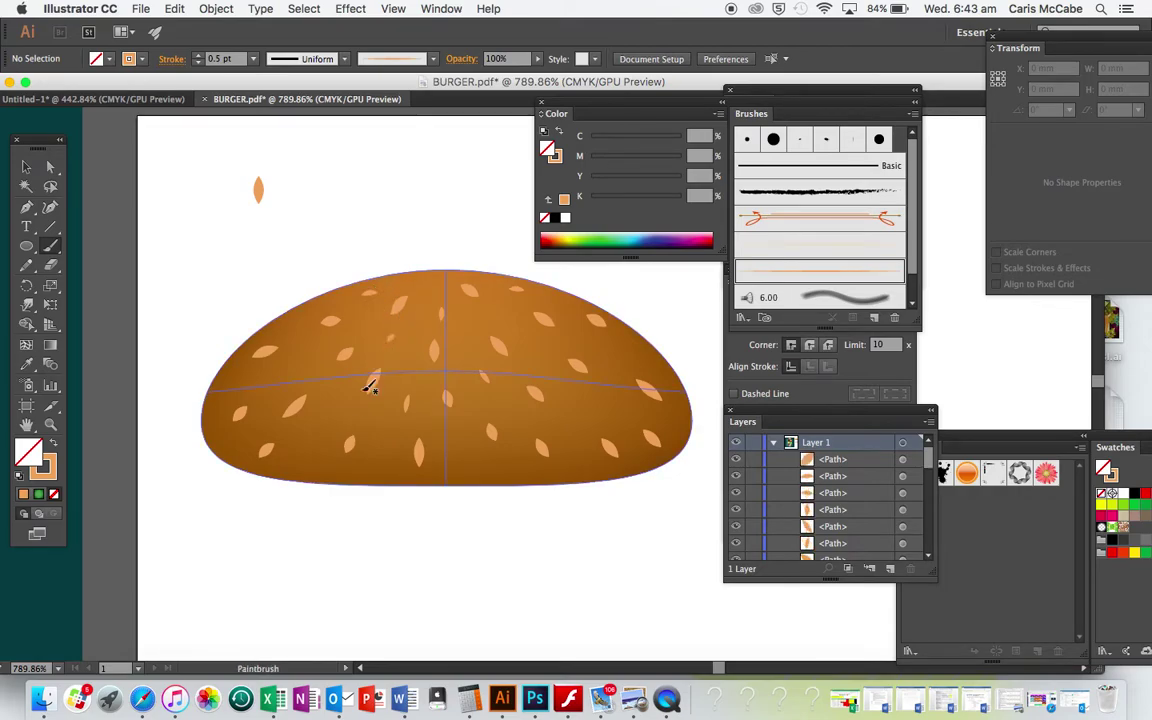
left_click_drag(329, 427, 324, 433)
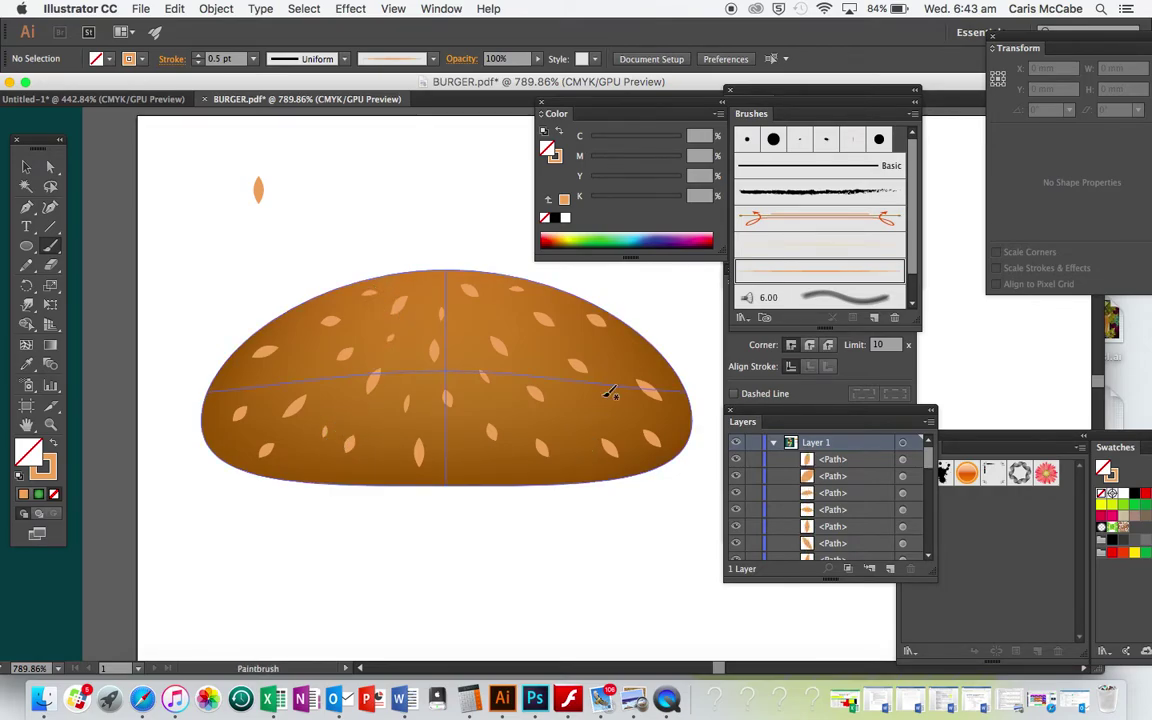
left_click_drag(627, 351, 621, 355)
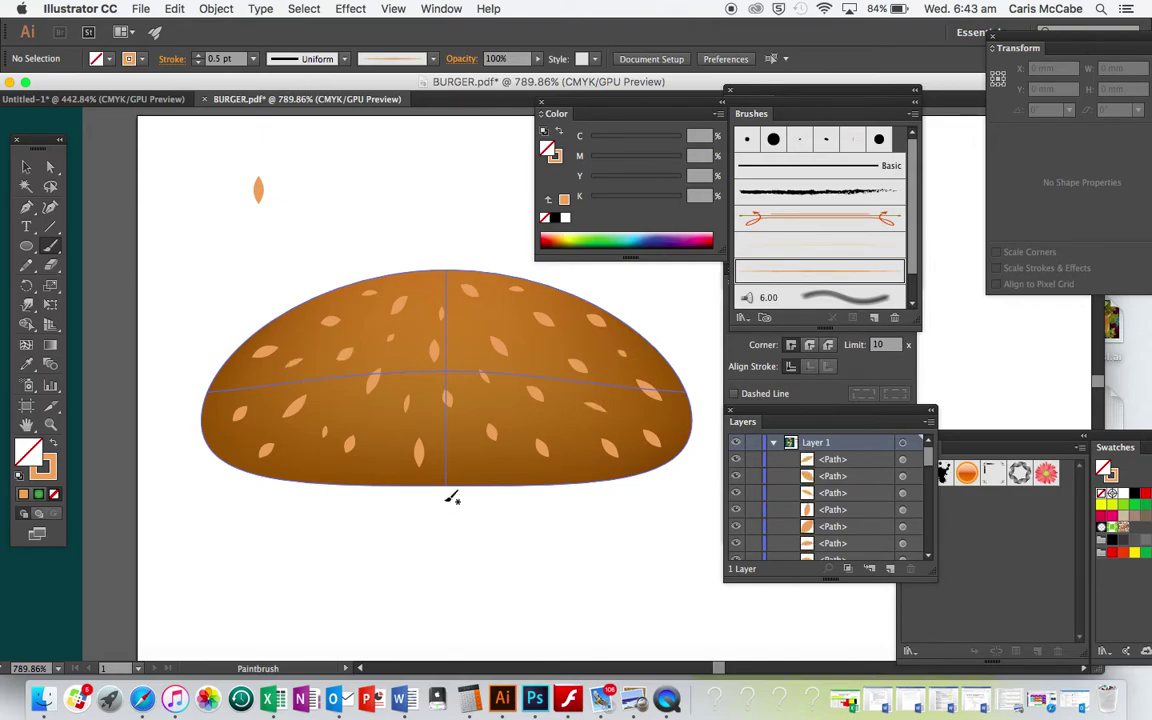
Delete the original loose seed shape above the top bun
key("v")
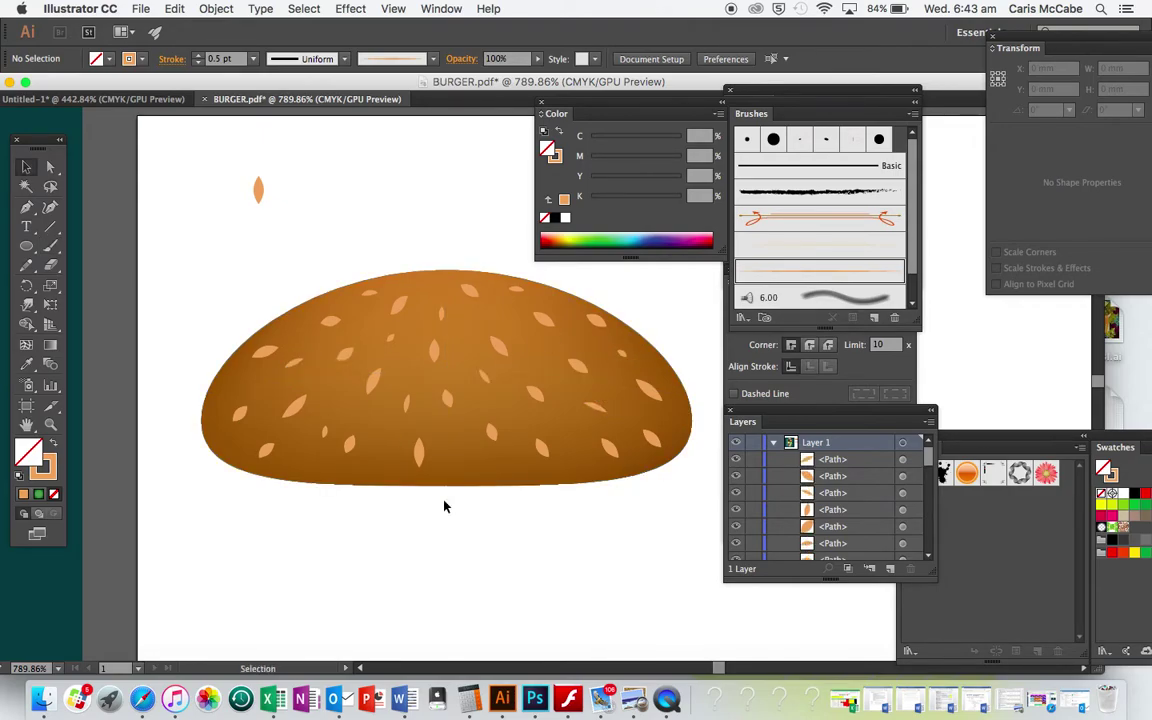
left_click(260, 190)
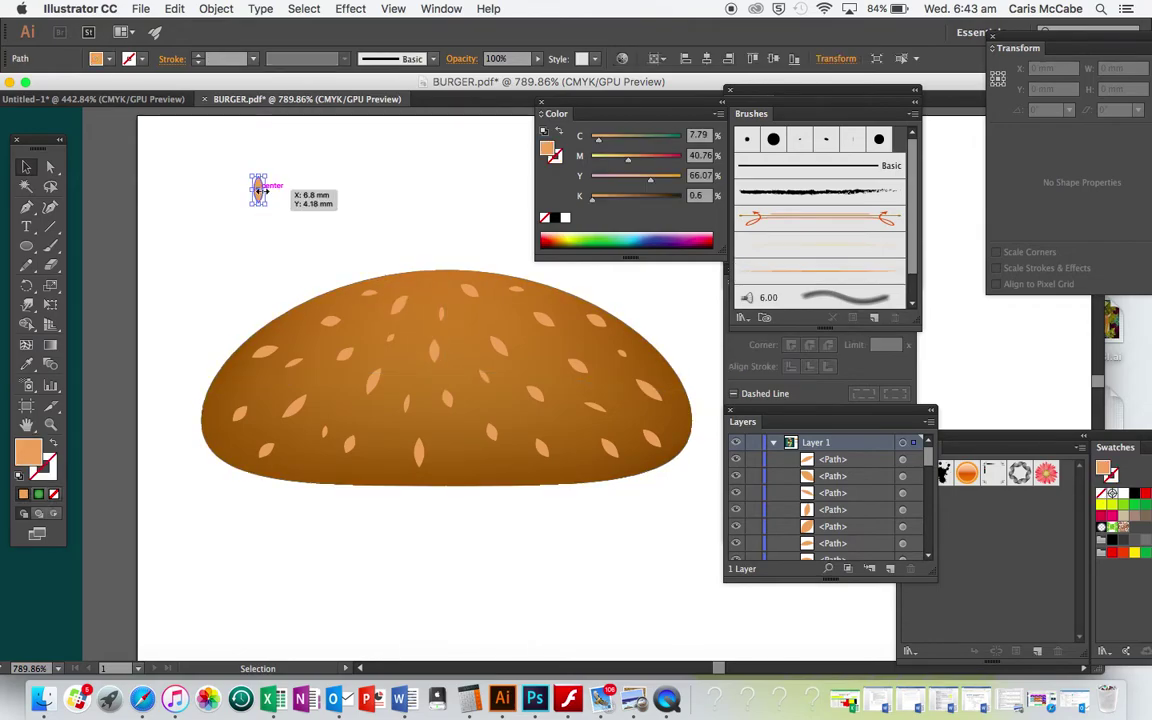
key("Delete")
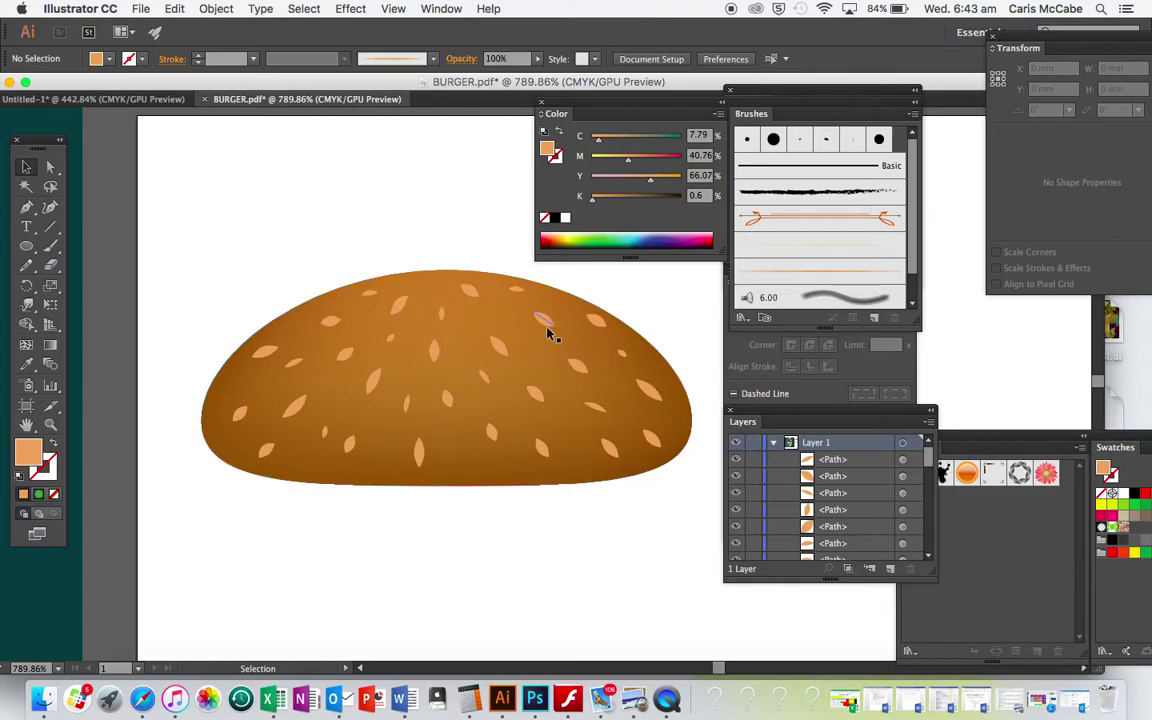
Expand the appearance of the top bun's brushed seeds into shapes, check their outlines up close, and deselect everything
scroll(547, 330, "down", 4)
scroll(547, 330, "right", 4)
scroll(547, 332, "left", 2)
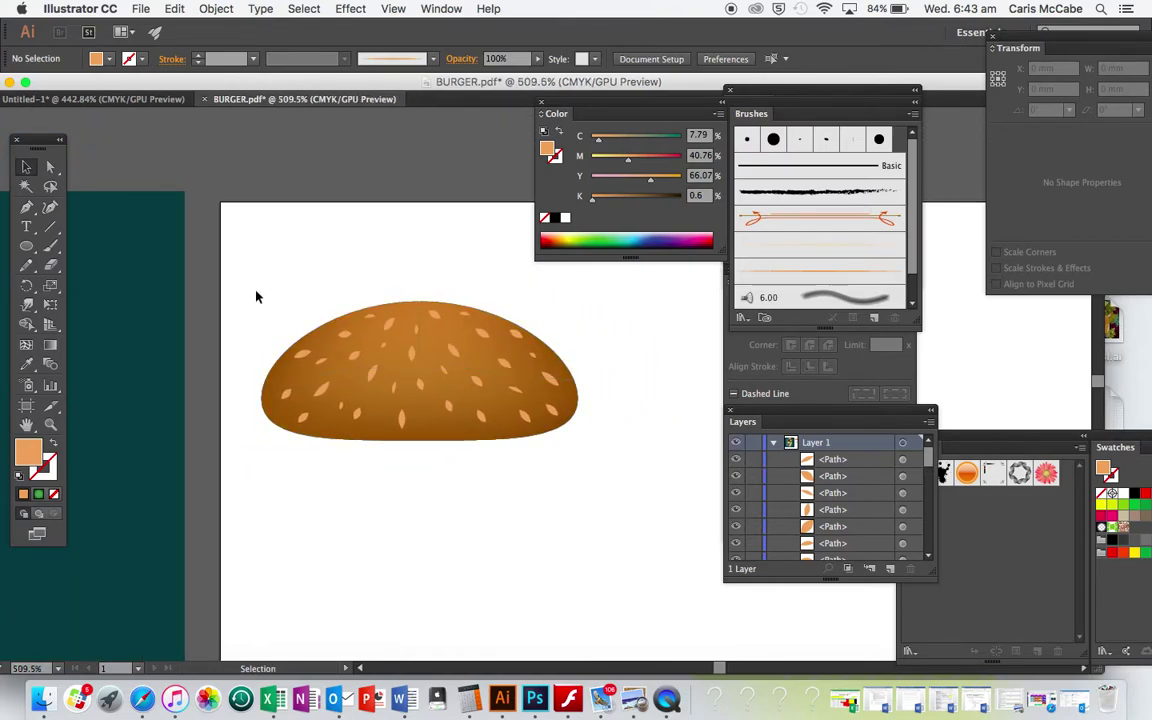
left_click_drag(249, 293, 578, 478)
left_click(216, 9)
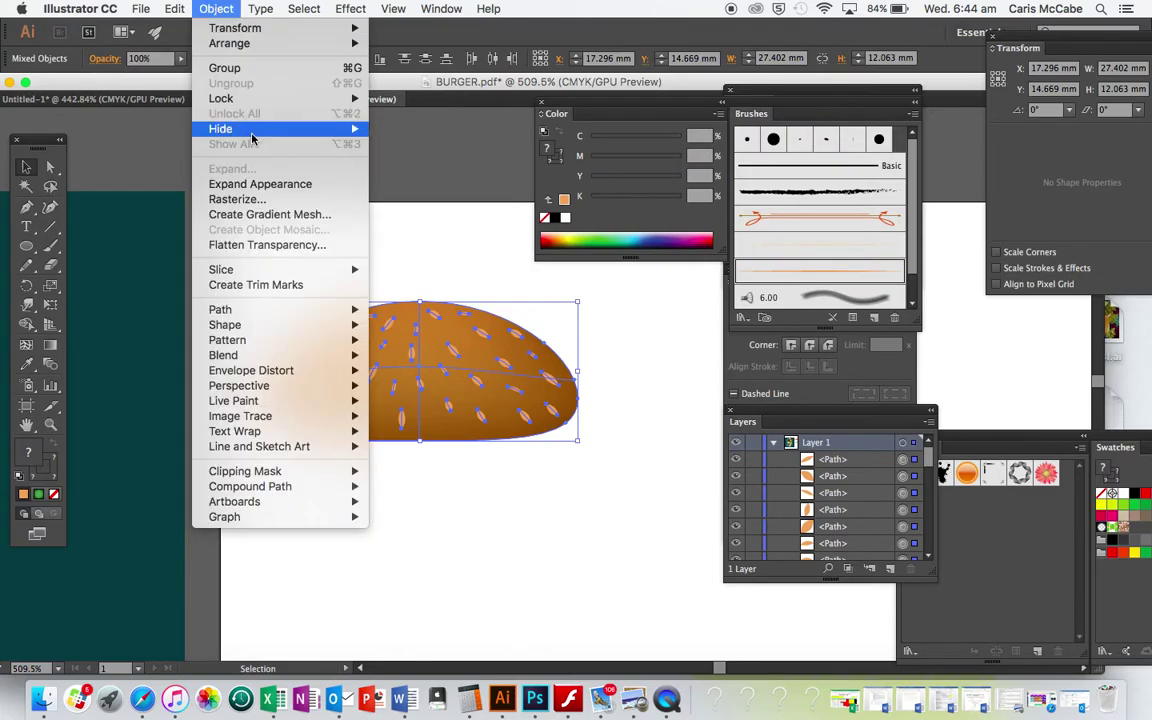
left_click(260, 184)
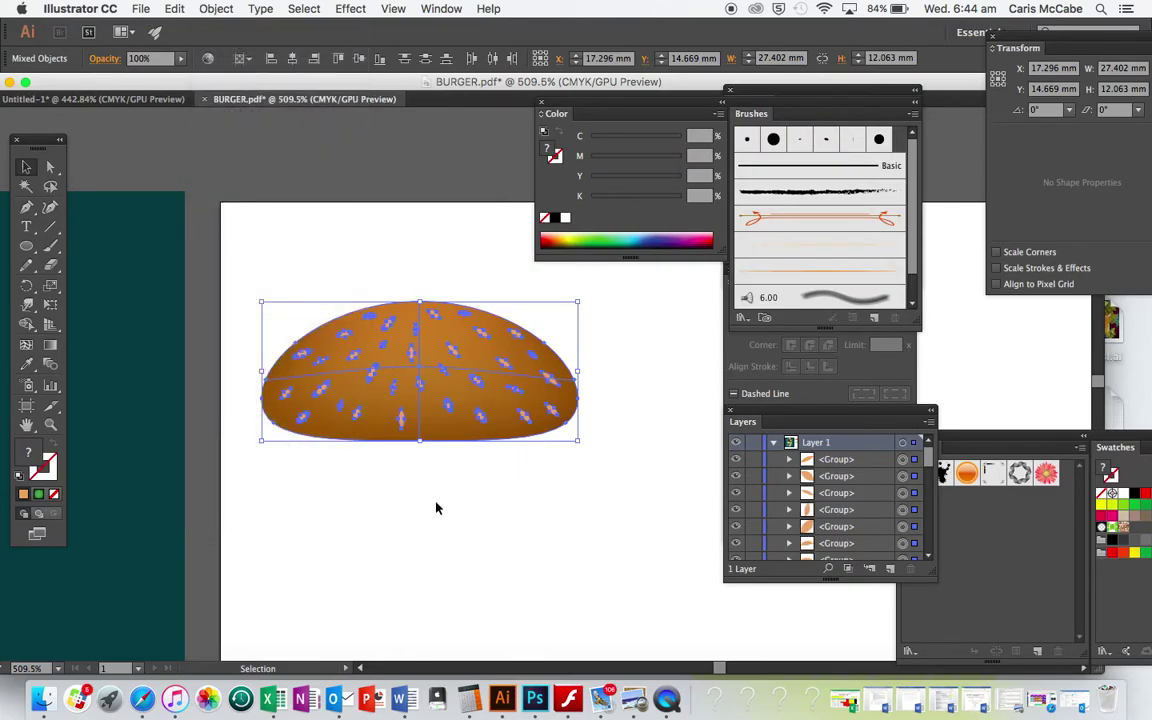
scroll(436, 508, "up", 5)
scroll(436, 508, "up", 3)
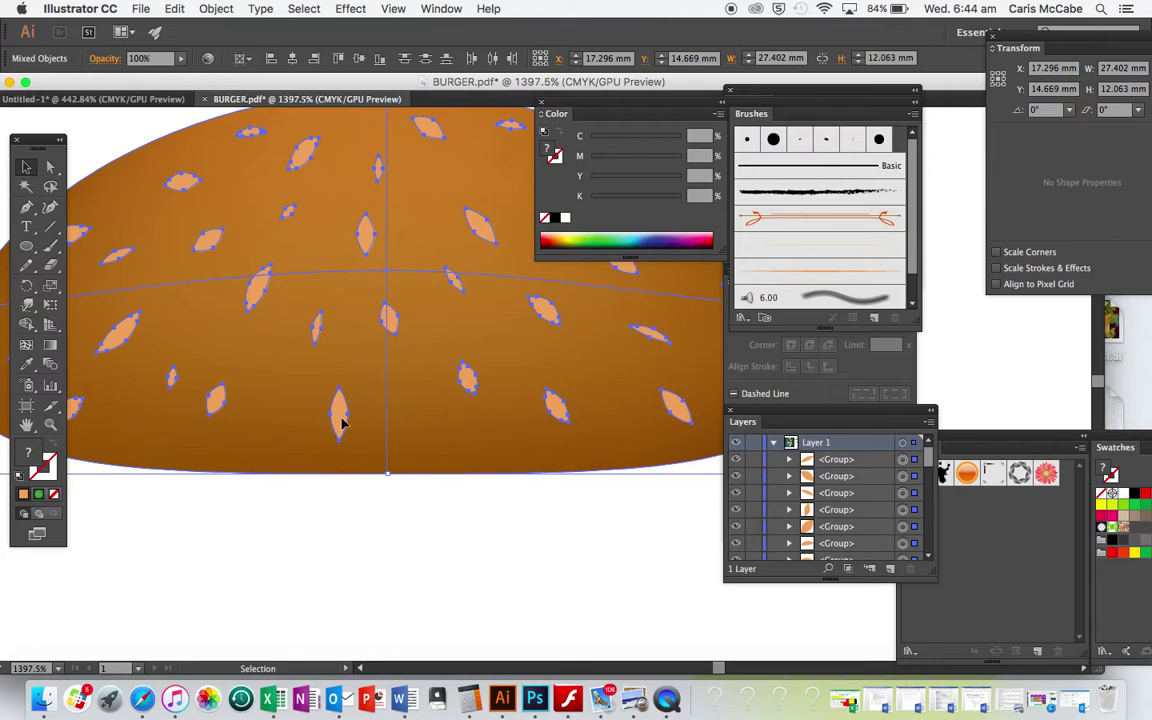
left_click(507, 557)
Group the top bun together with all its seeds and deselect it
scroll(508, 556, "down", 6)
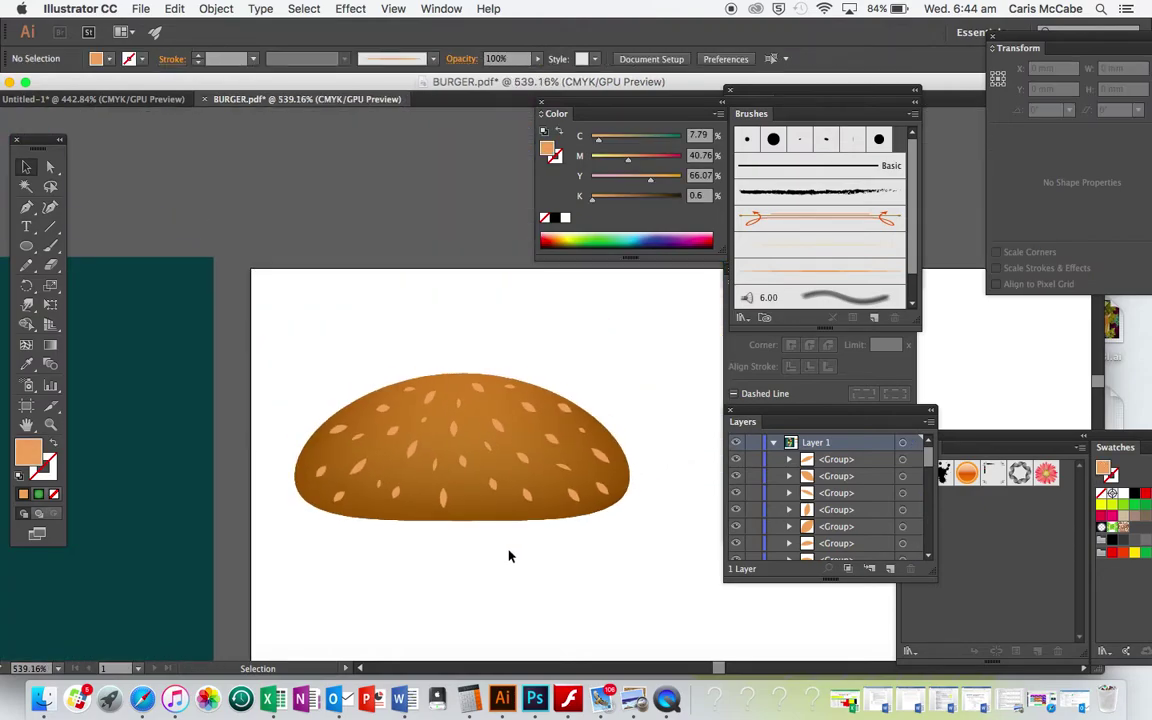
scroll(509, 556, "down", 5)
scroll(509, 556, "up", 3)
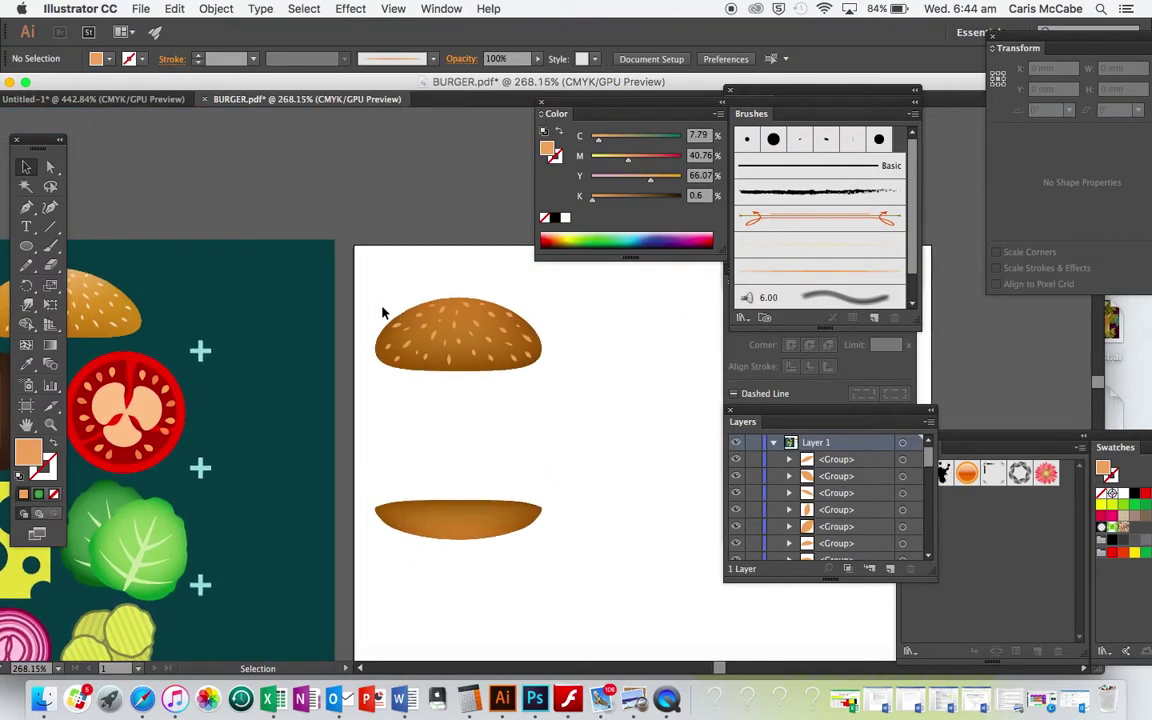
left_click_drag(330, 253, 556, 398)
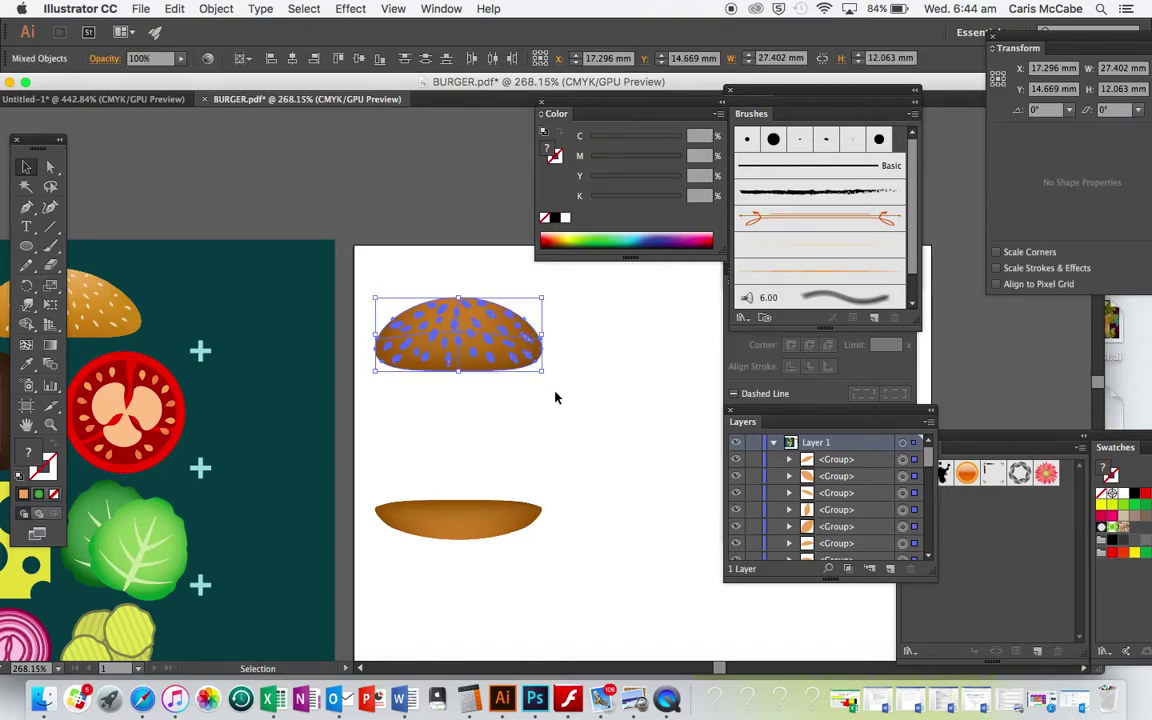
key("super+g")
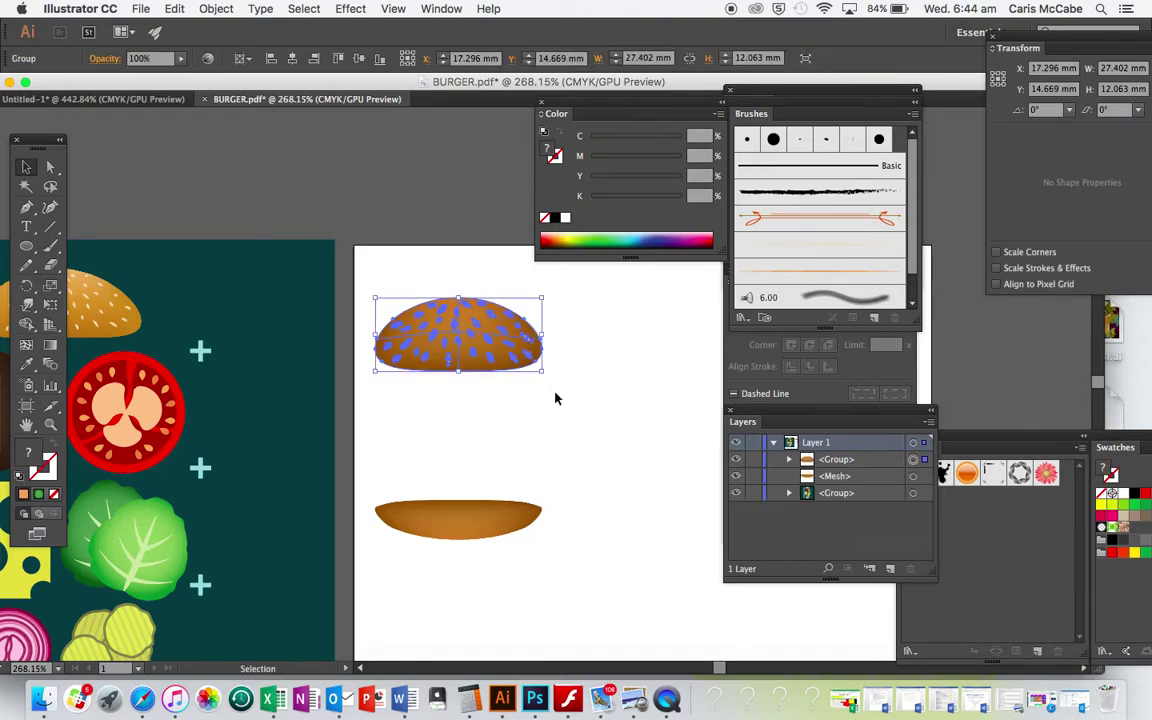
left_click(557, 402)
Set alignment to Align to Selection, centre the top bun group and the bottom bun horizontally on each other, and deselect them
left_click(481, 368)
left_click(491, 533, "shift")
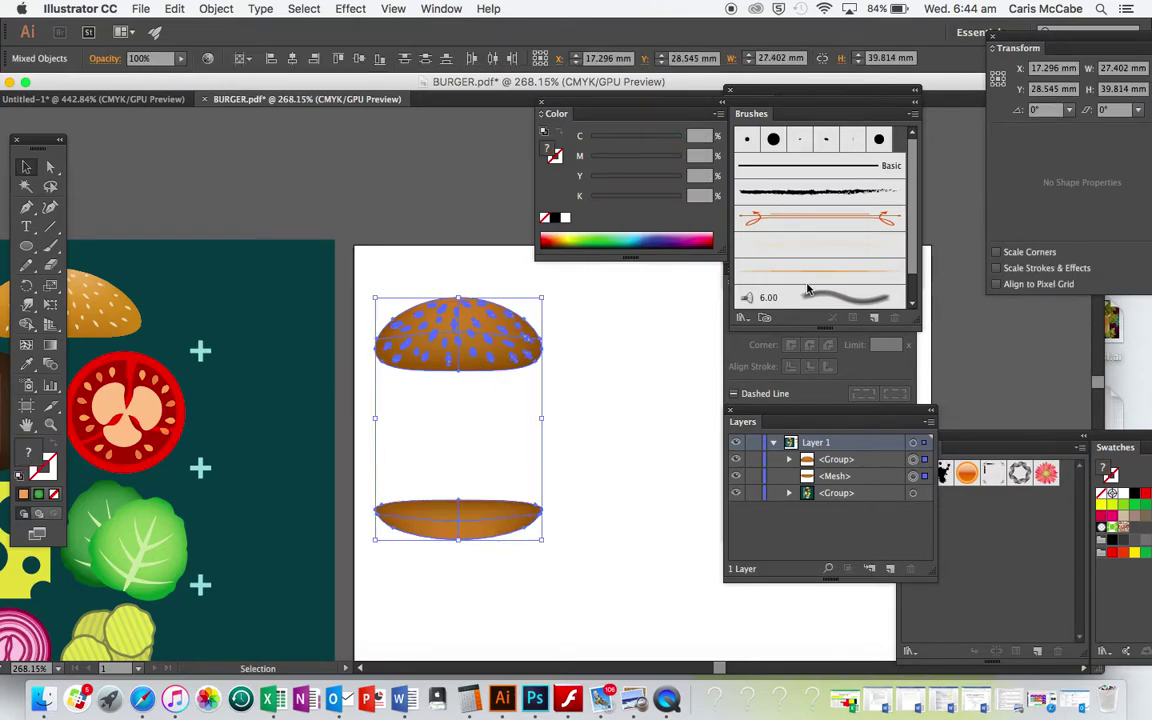
left_click(242, 62)
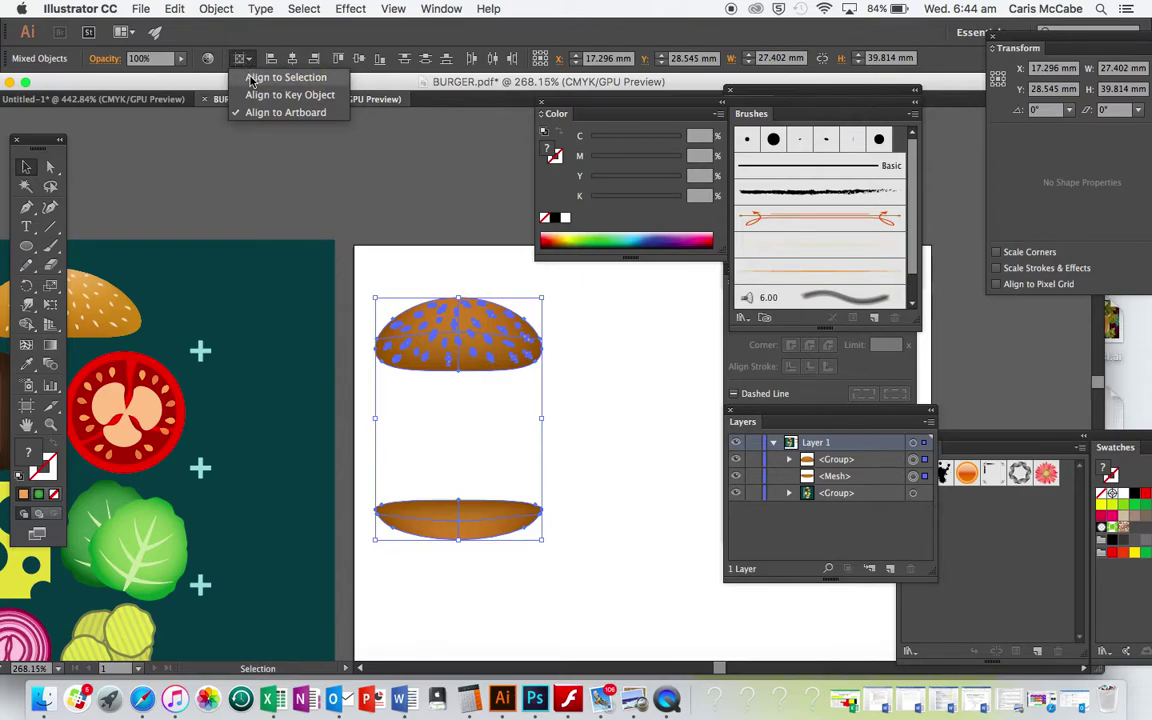
left_click(251, 78)
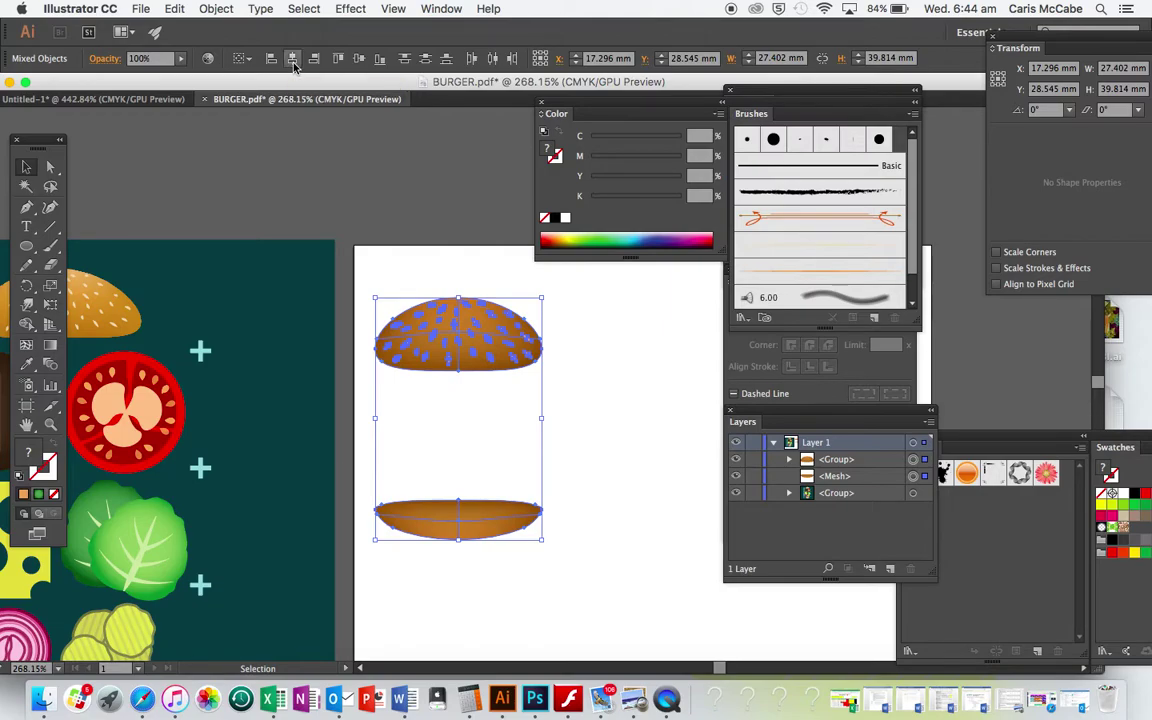
left_click(588, 418)
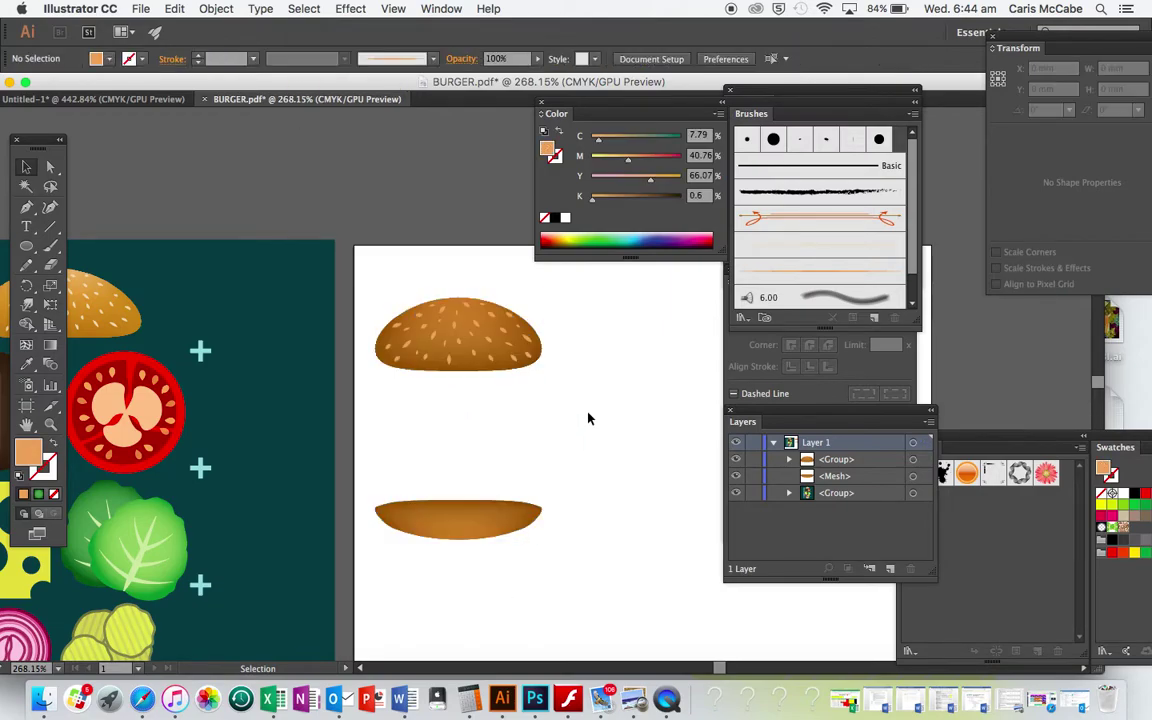
Move the bottom bun straight down to widen the gap below the top bun, and deselect it
scroll(588, 418, "left", 6)
scroll(588, 418, "right", 3)
scroll(588, 418, "down", 2)
scroll(588, 418, "up", 4)
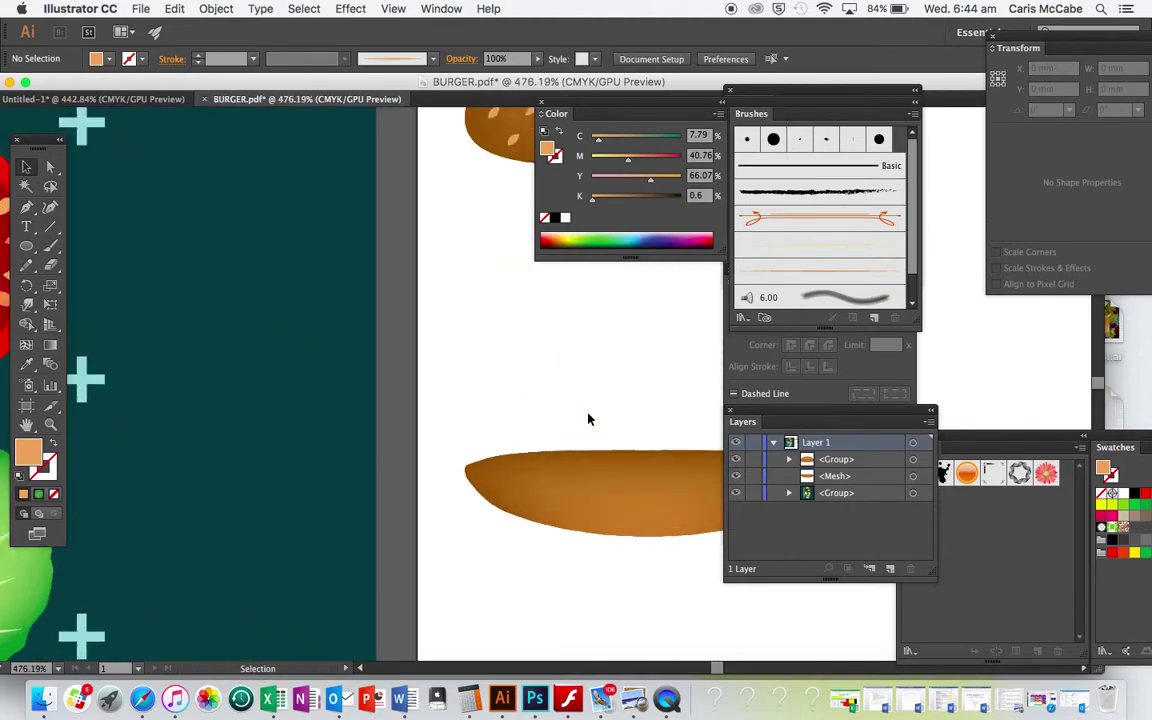
scroll(588, 418, "right", 1)
scroll(588, 418, "down", 4)
left_click(496, 437)
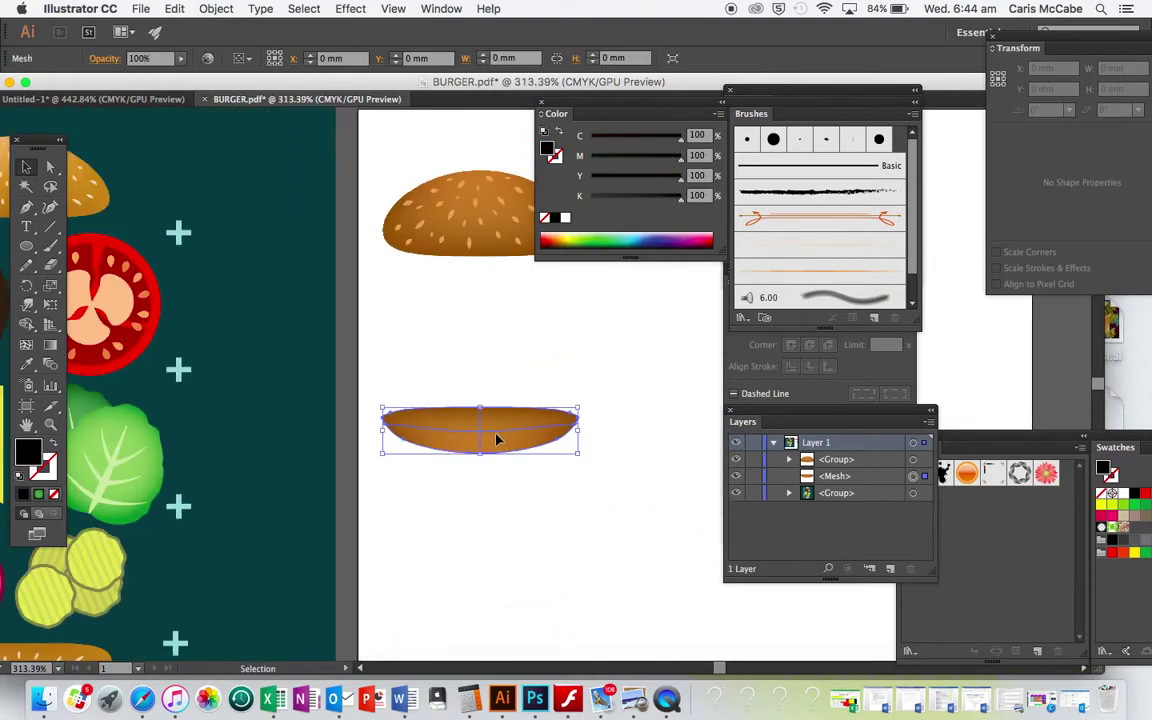
left_click(496, 437, "shift")
left_click_drag(492, 422, 492, 606)
left_click(635, 487)
scroll(532, 498, "up", 1)
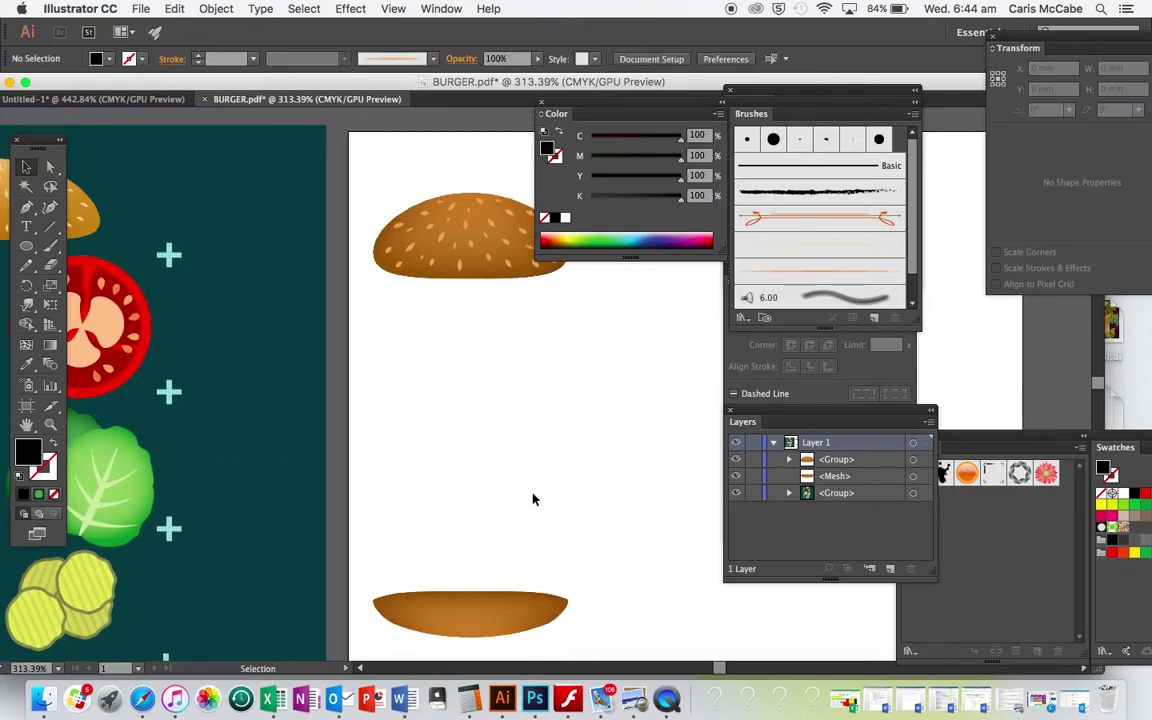
Draw a circle about 16 mm in diameter in the gap just below the top bun
scroll(532, 498, "left", 6)
scroll(532, 498, "right", 5)
left_click(27, 246)
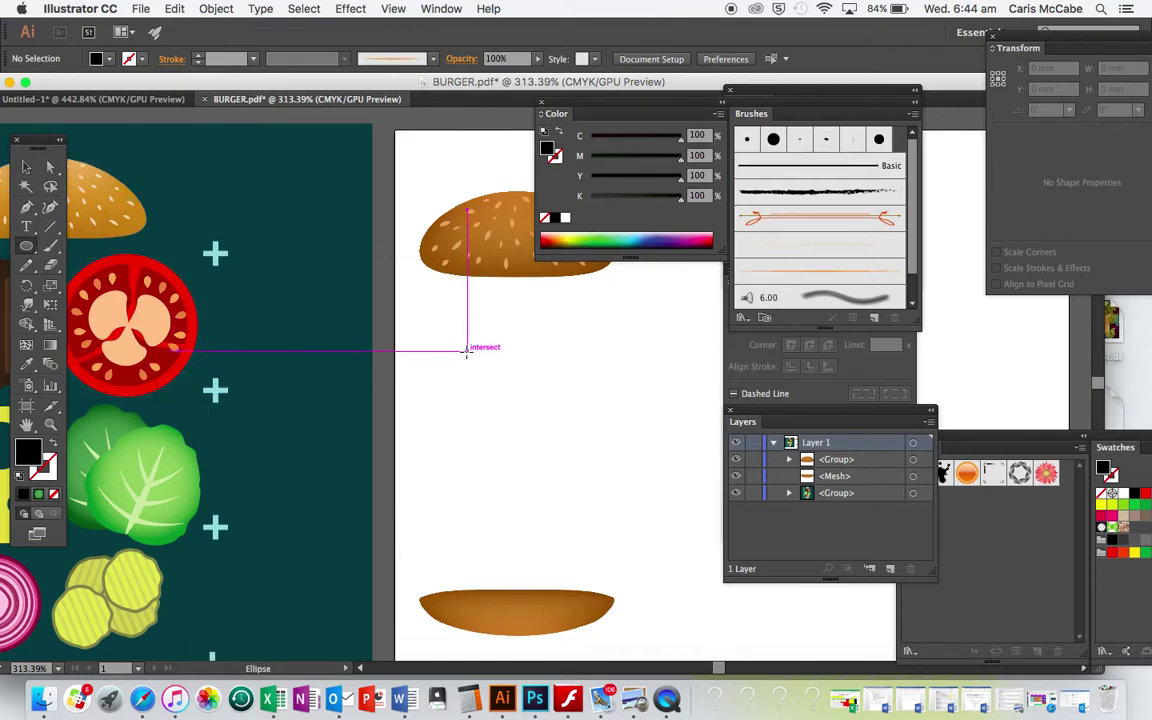
left_click_drag(460, 346, 518, 398)
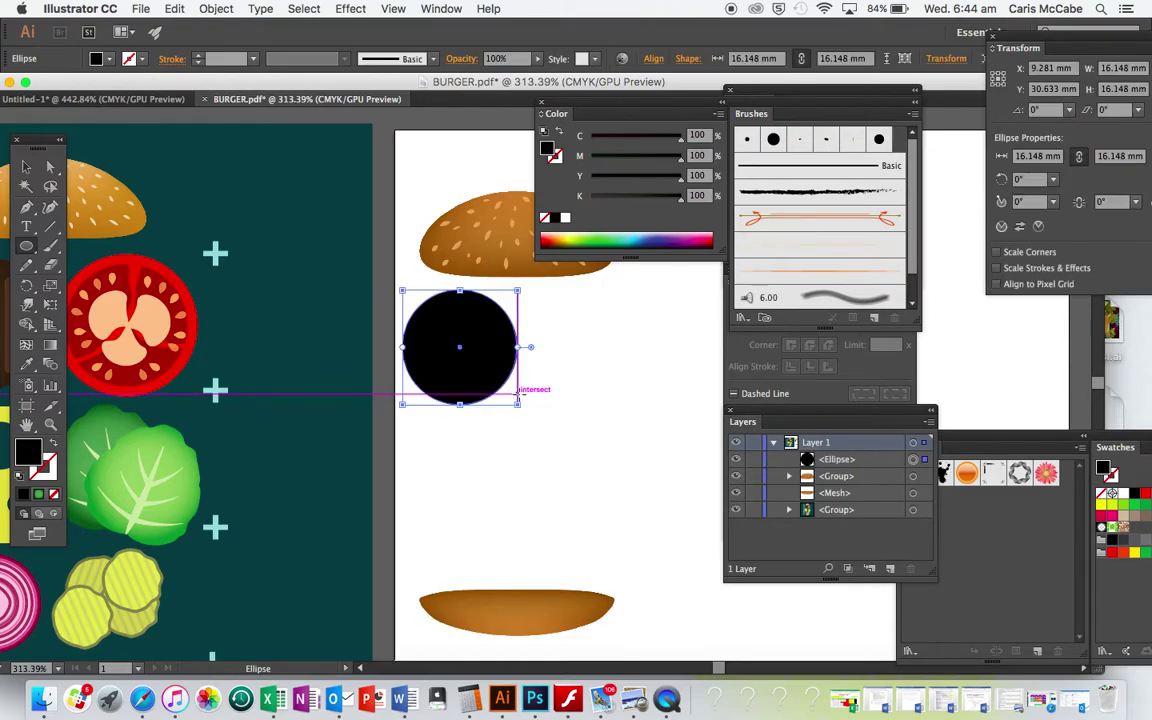
Fill the circle with the dark brown sampled from the reference patty and reselect the circle
key("i")
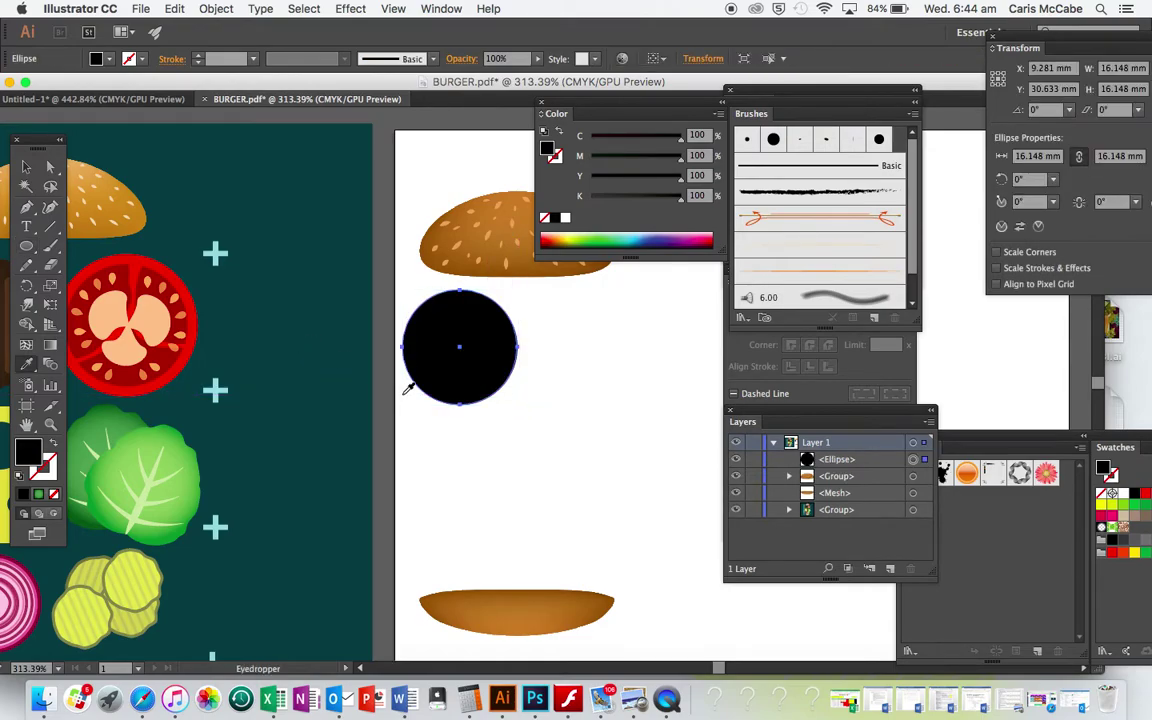
scroll(404, 386, "left", 5)
left_click(183, 353)
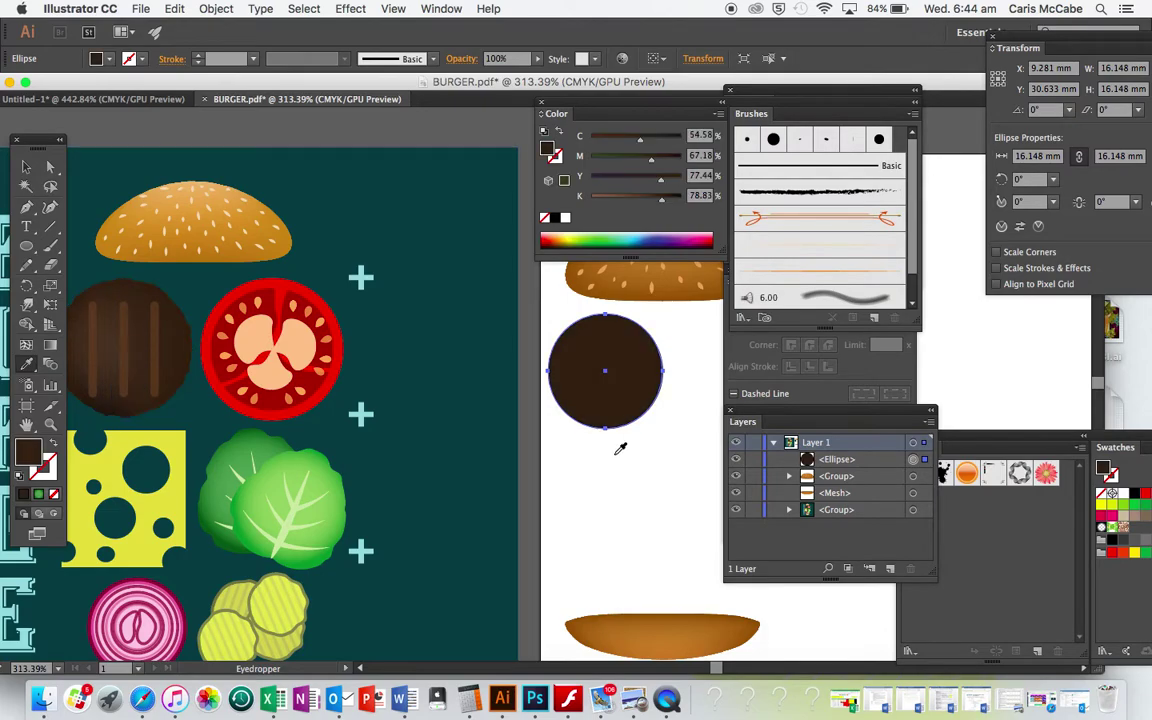
key("v")
left_click(625, 487)
scroll(625, 487, "up", 3)
scroll(625, 487, "right", 5)
scroll(625, 487, "left", 3)
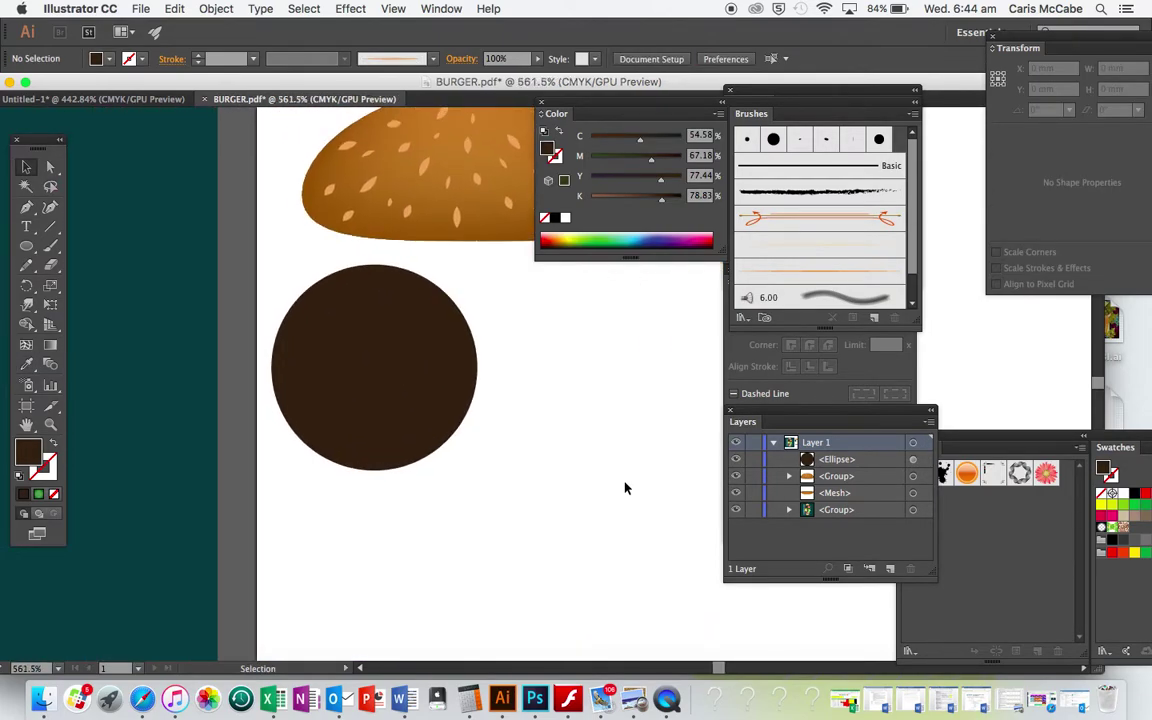
left_click(380, 368)
left_click(26, 344)
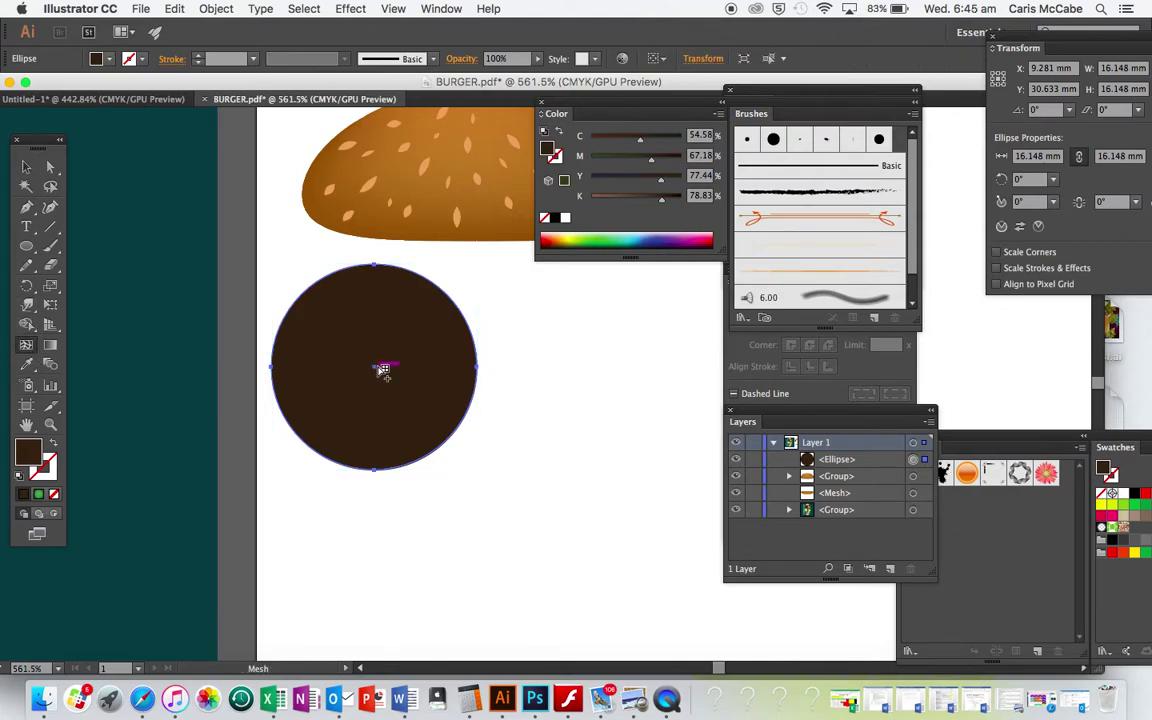
left_click(377, 365)
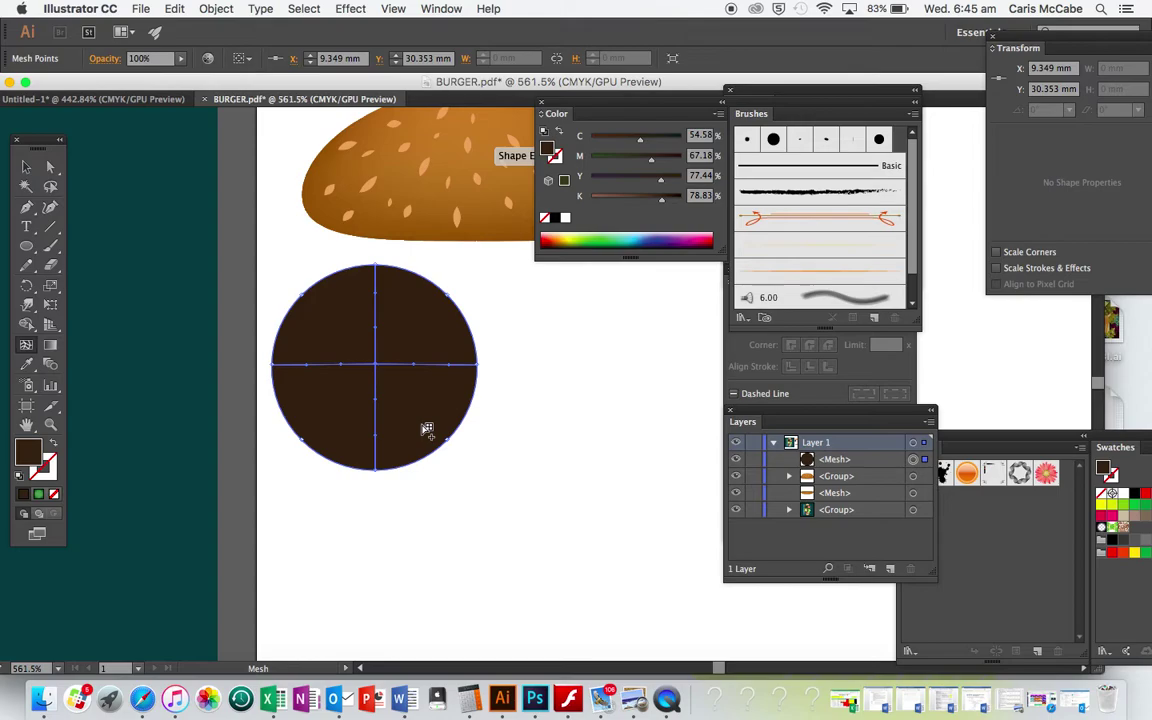
key("a")
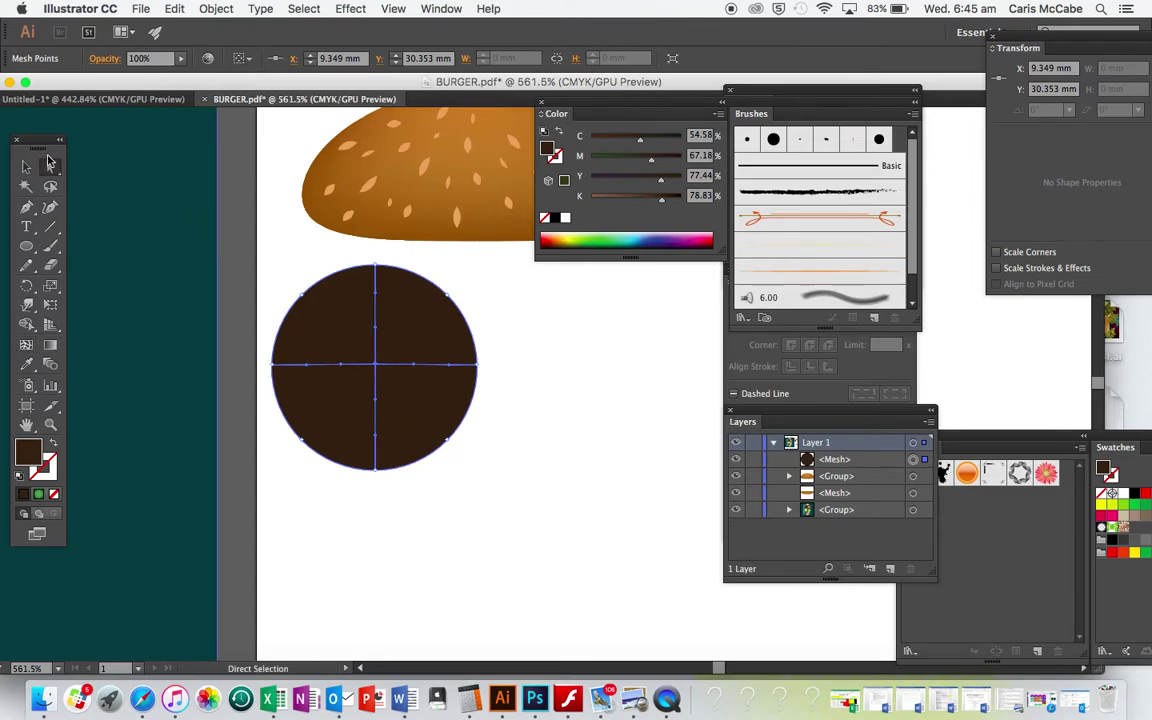
left_click(377, 366)
double_click(29, 450)
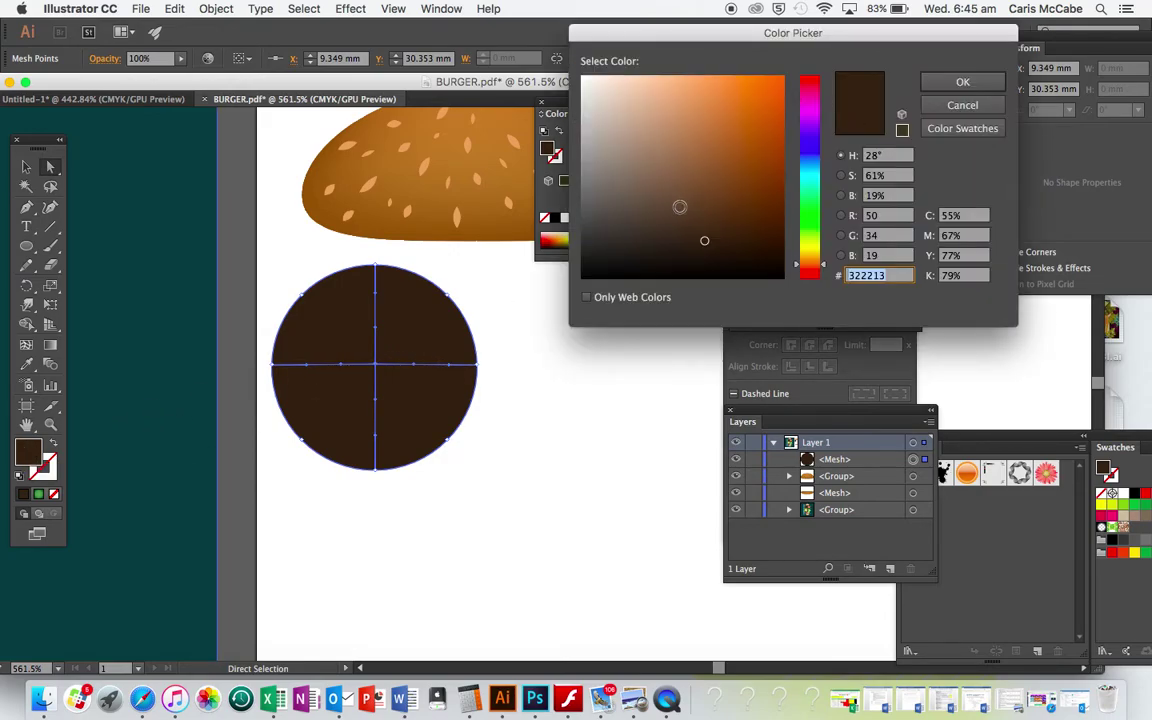
left_click(961, 105)
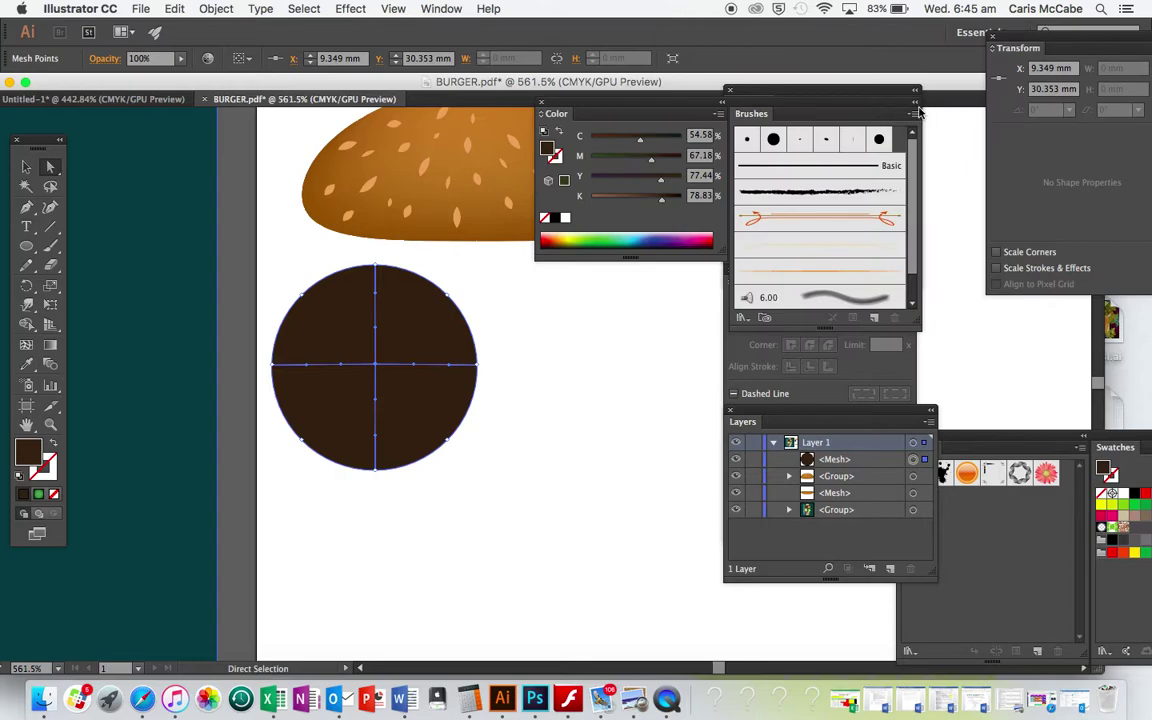
key("super+z")
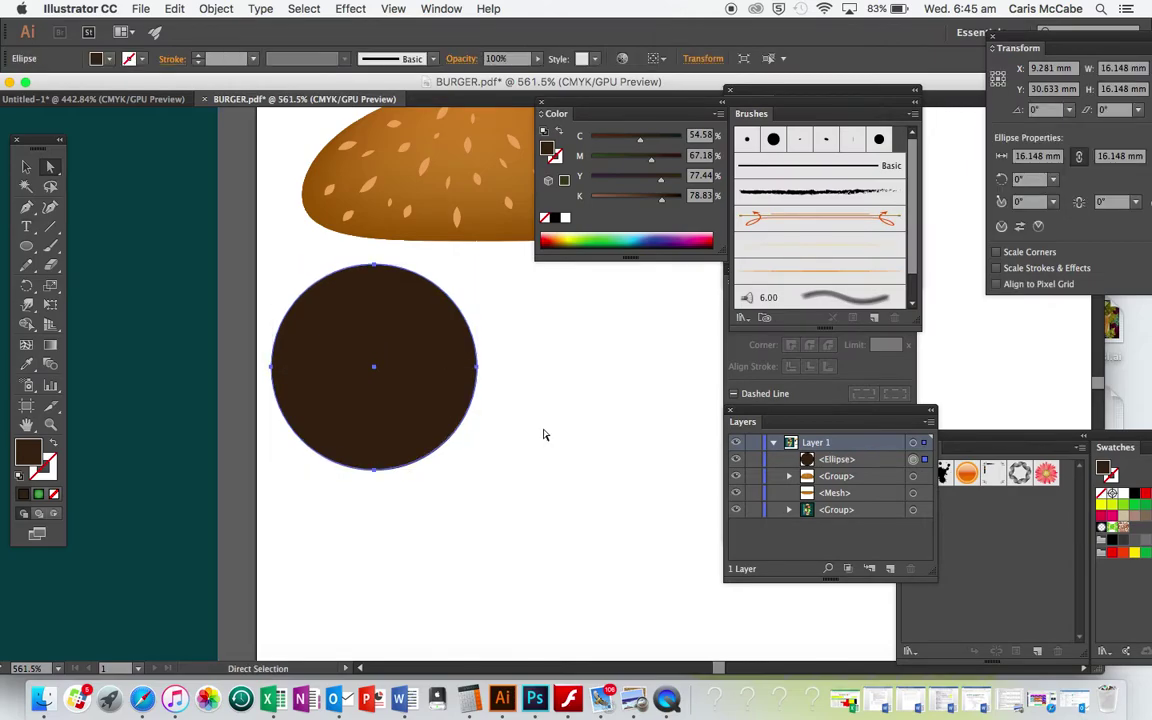
Apply a Roughen effect to the brown circle with relative size 1%, detail 28 per inch and smooth points
left_click(343, 14)
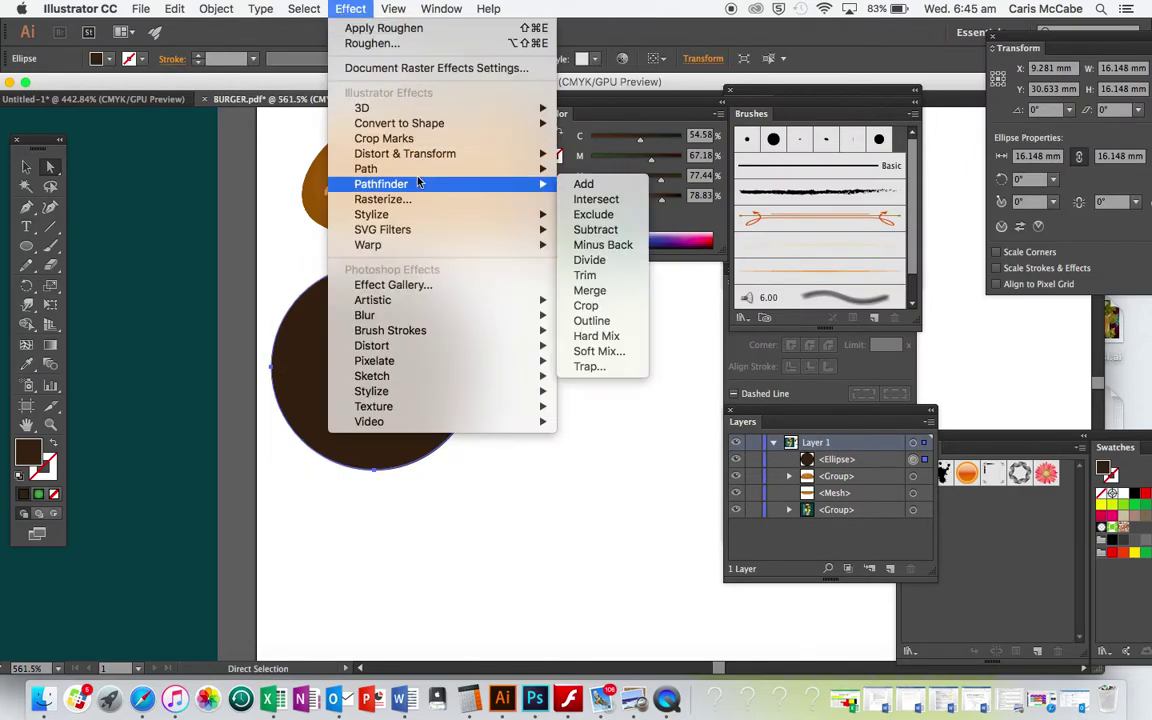
mouse_move(408, 174)
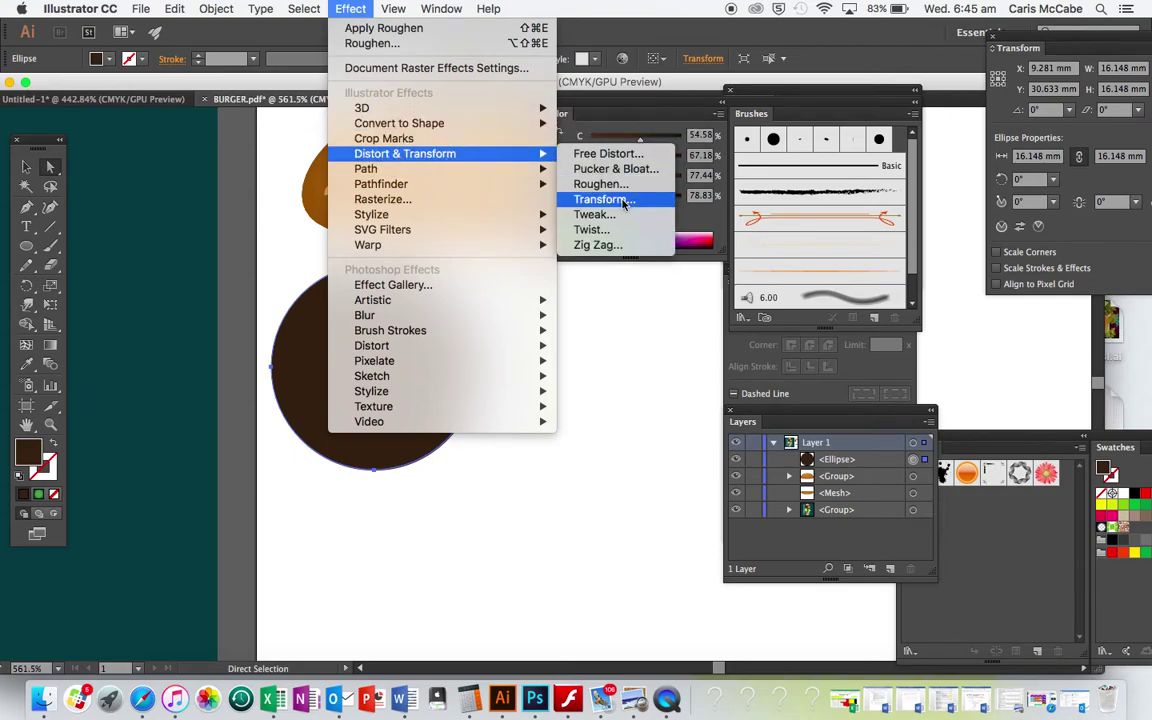
left_click(600, 183)
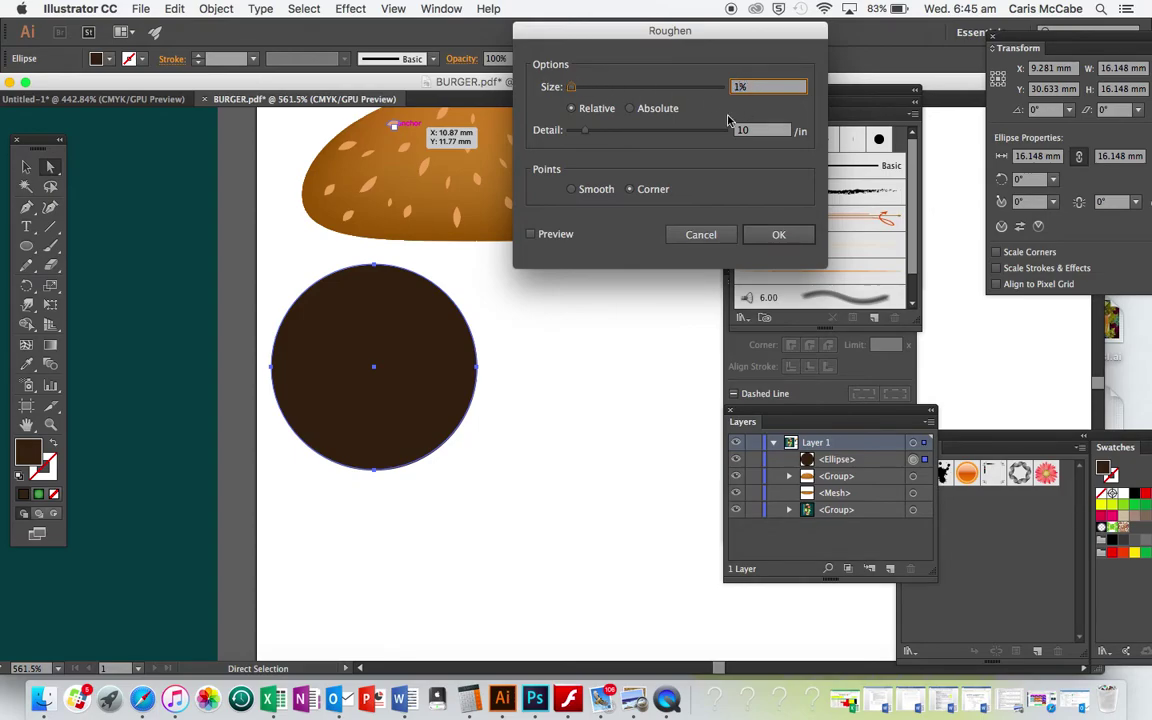
left_click(531, 235)
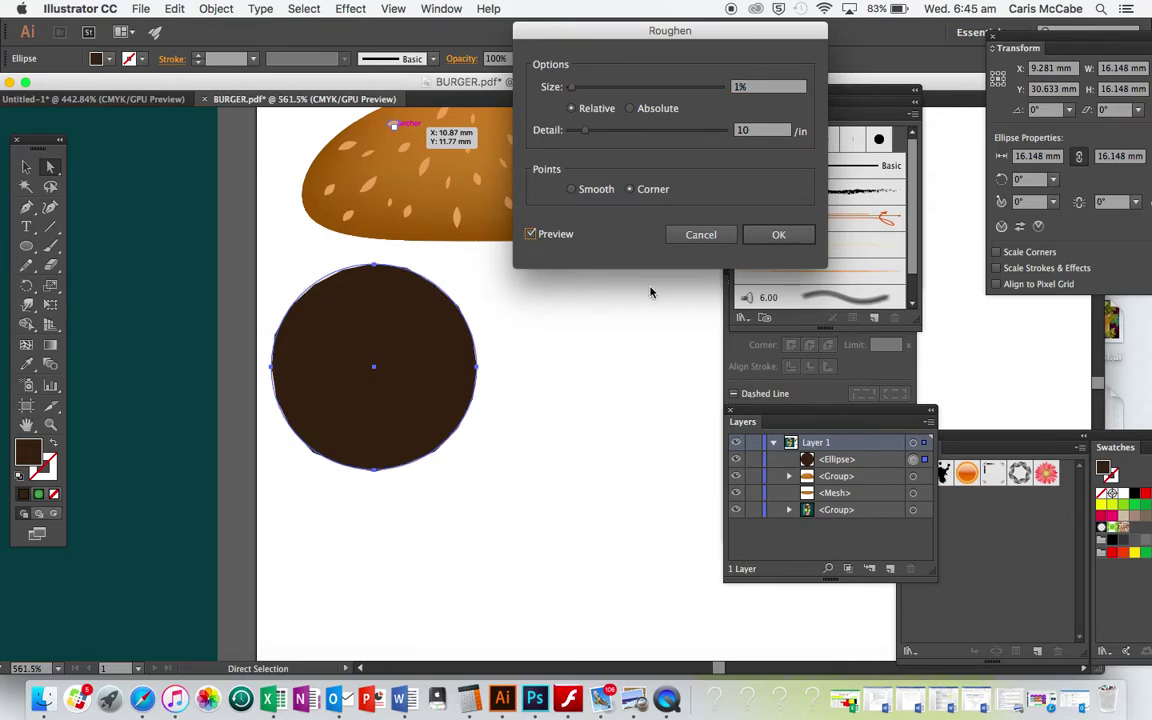
left_click(572, 190)
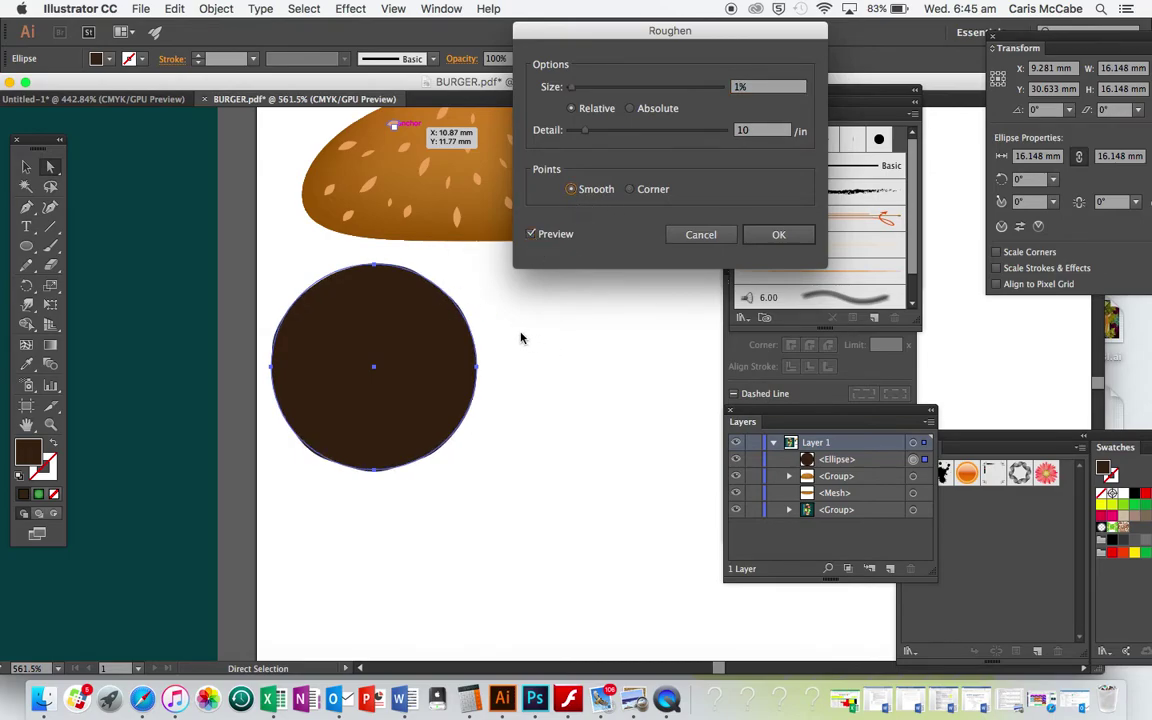
left_click(755, 133)
type("28")
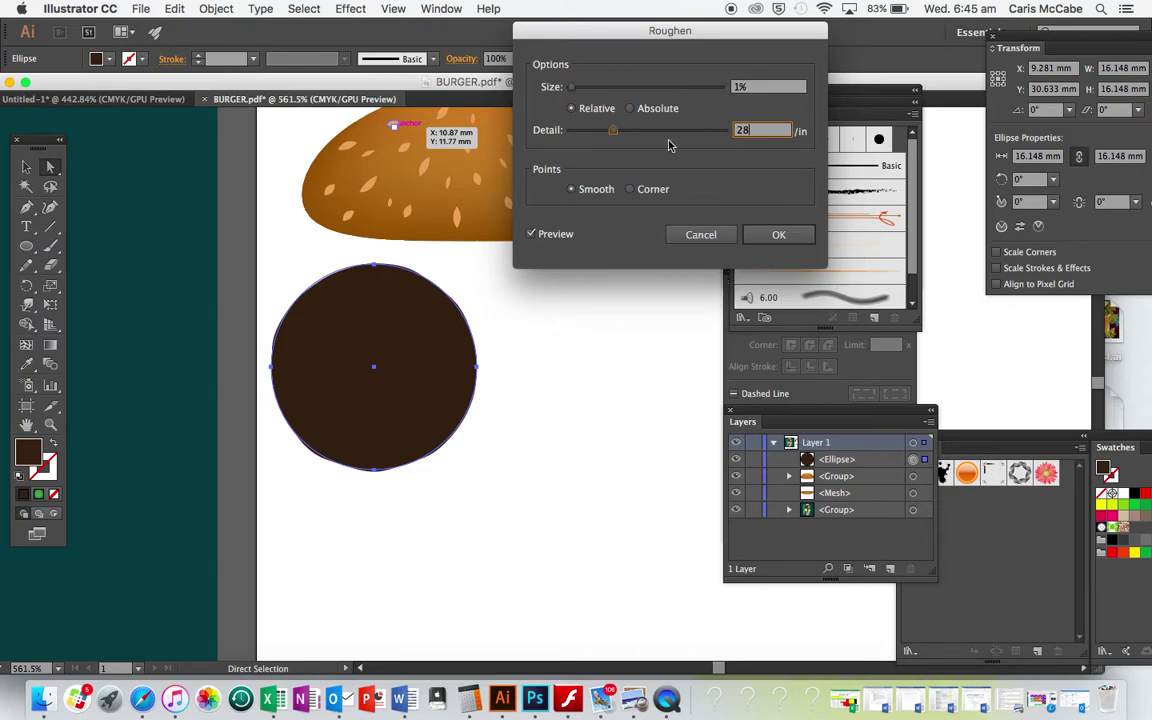
left_click(780, 236)
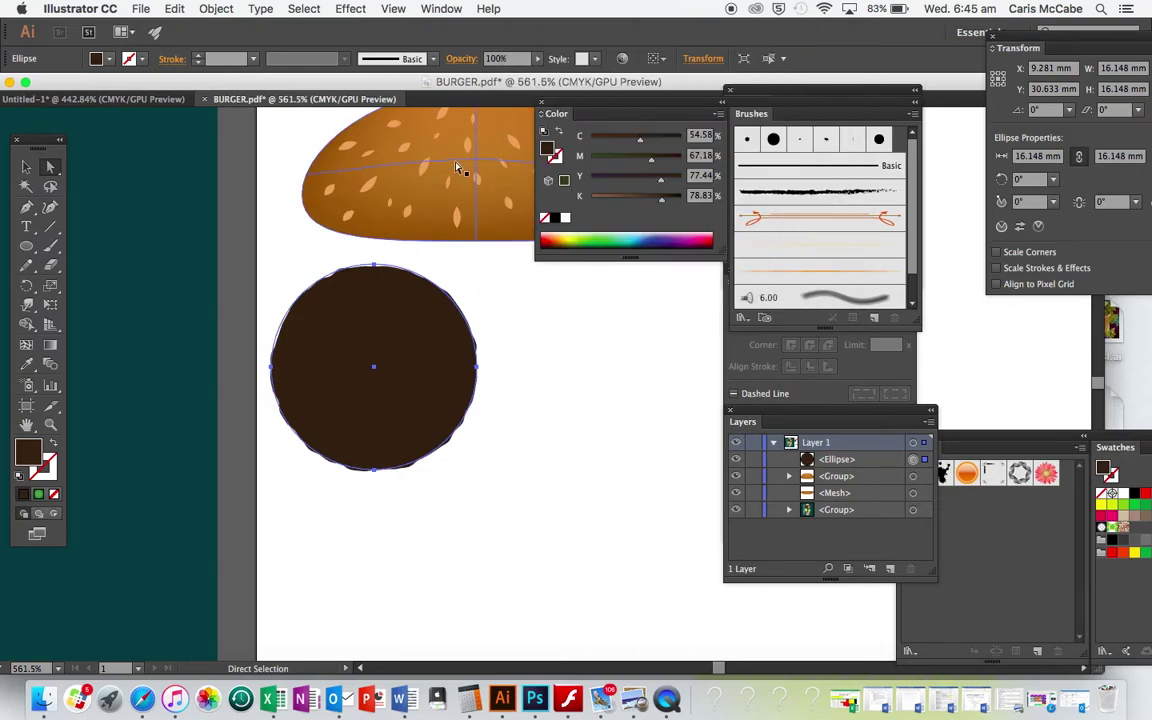
left_click(217, 8)
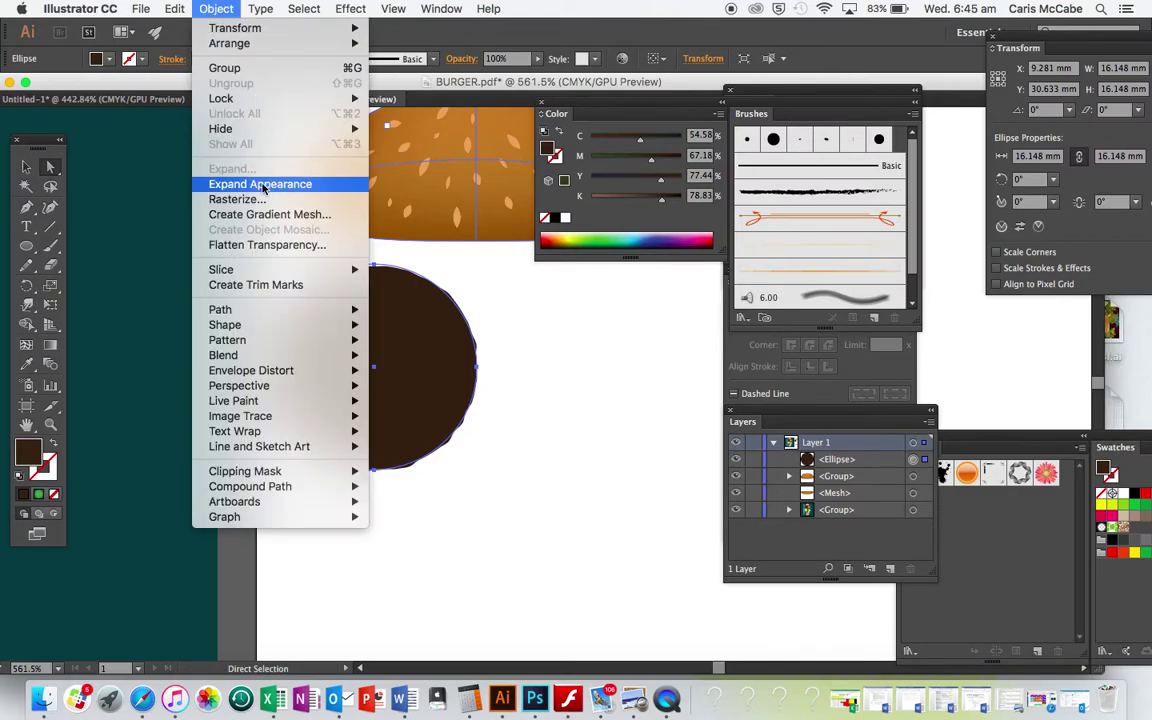
left_click(559, 313)
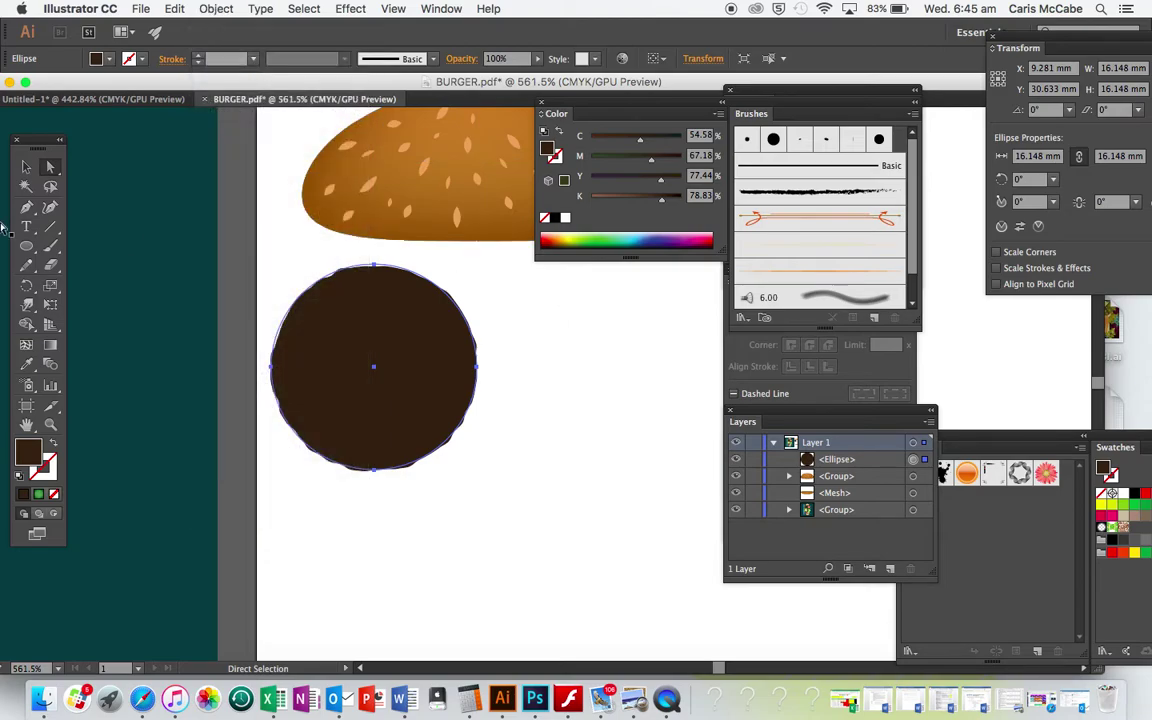
left_click(26, 344)
left_click(377, 364)
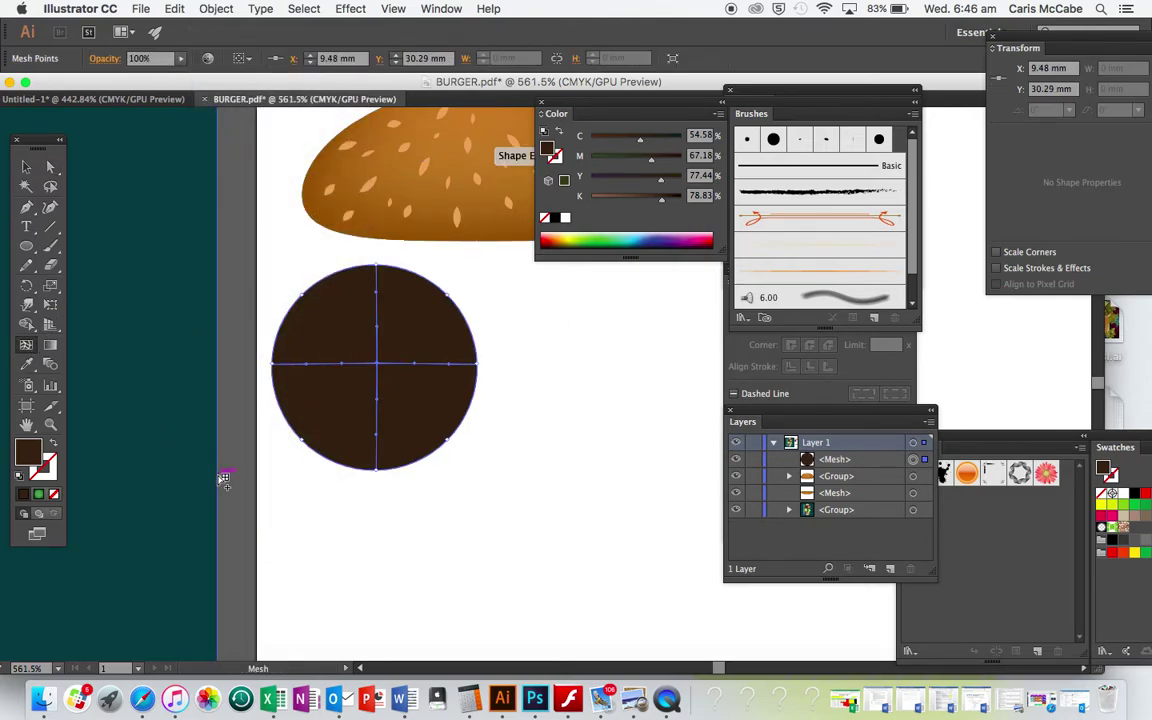
key("ctrl+z")
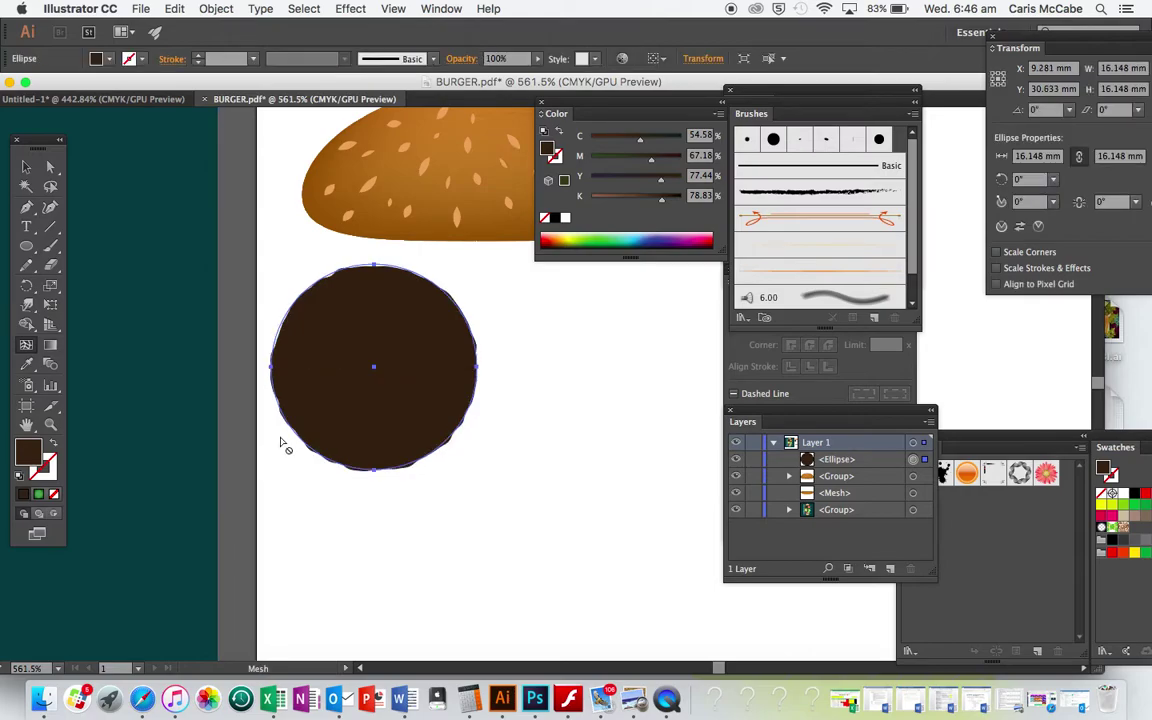
Expand the appearance of the roughened circle and add a gradient mesh point at its centre
left_click(216, 8)
left_click(265, 181)
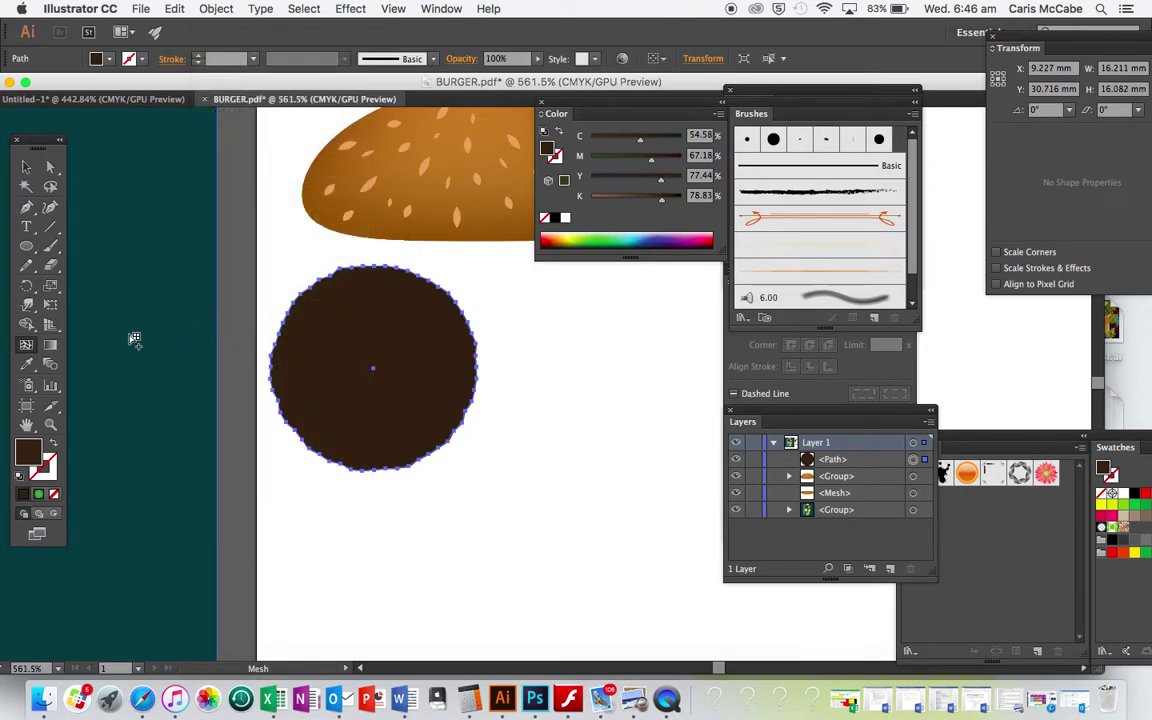
left_click(377, 369)
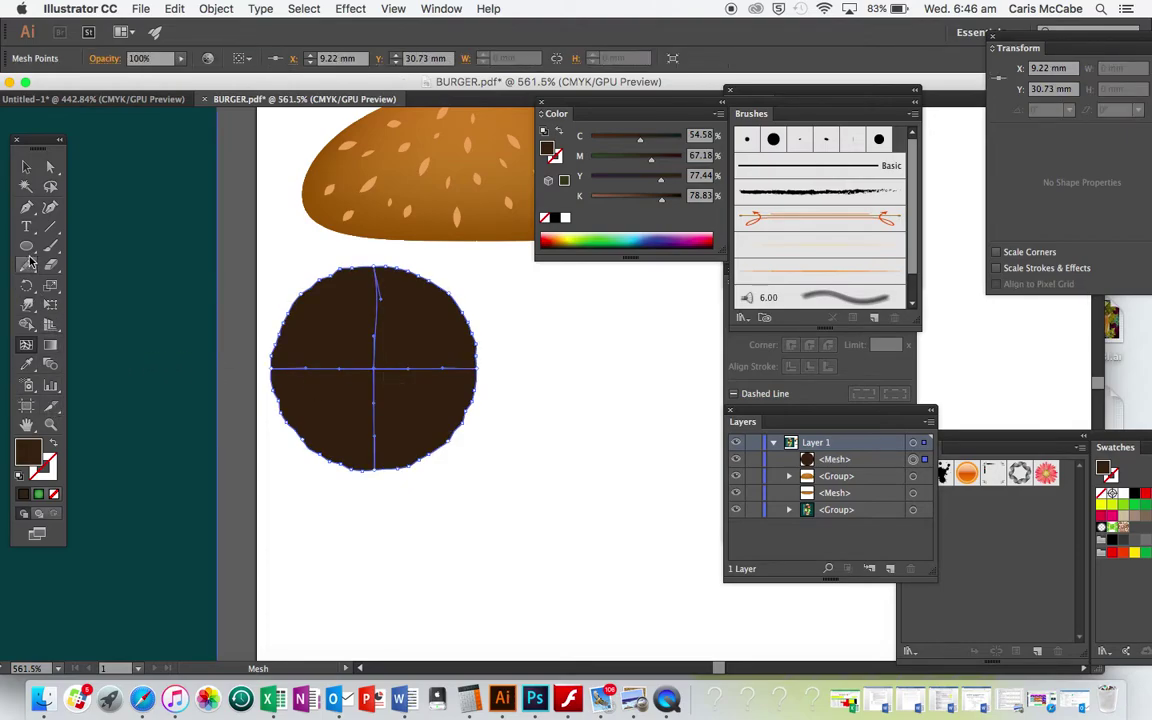
Set the fill of the patty's centre mesh point to the lighter brown 543D2A
left_click(50, 166)
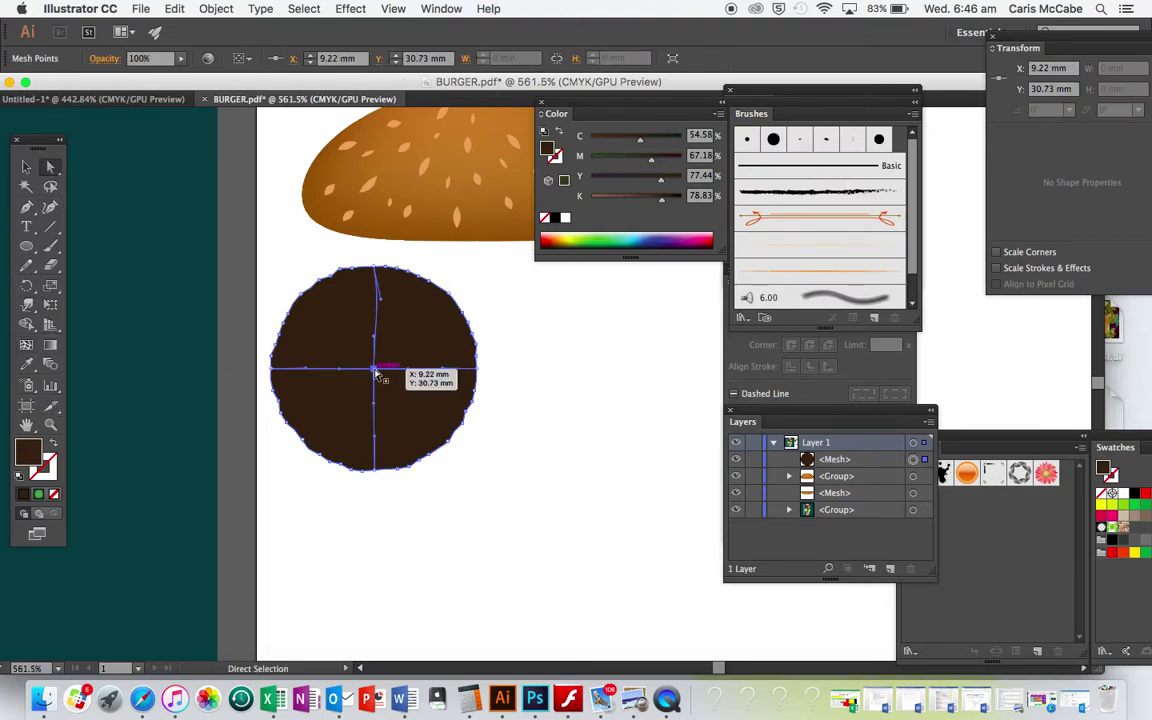
double_click(29, 452)
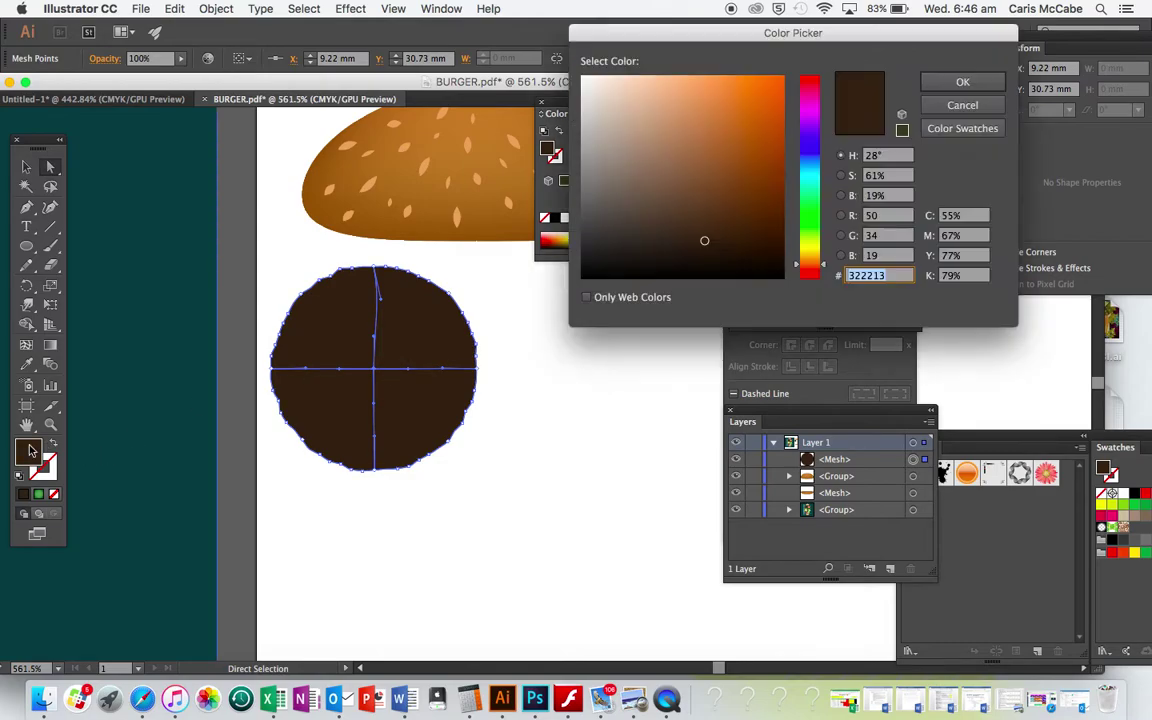
left_click(682, 211)
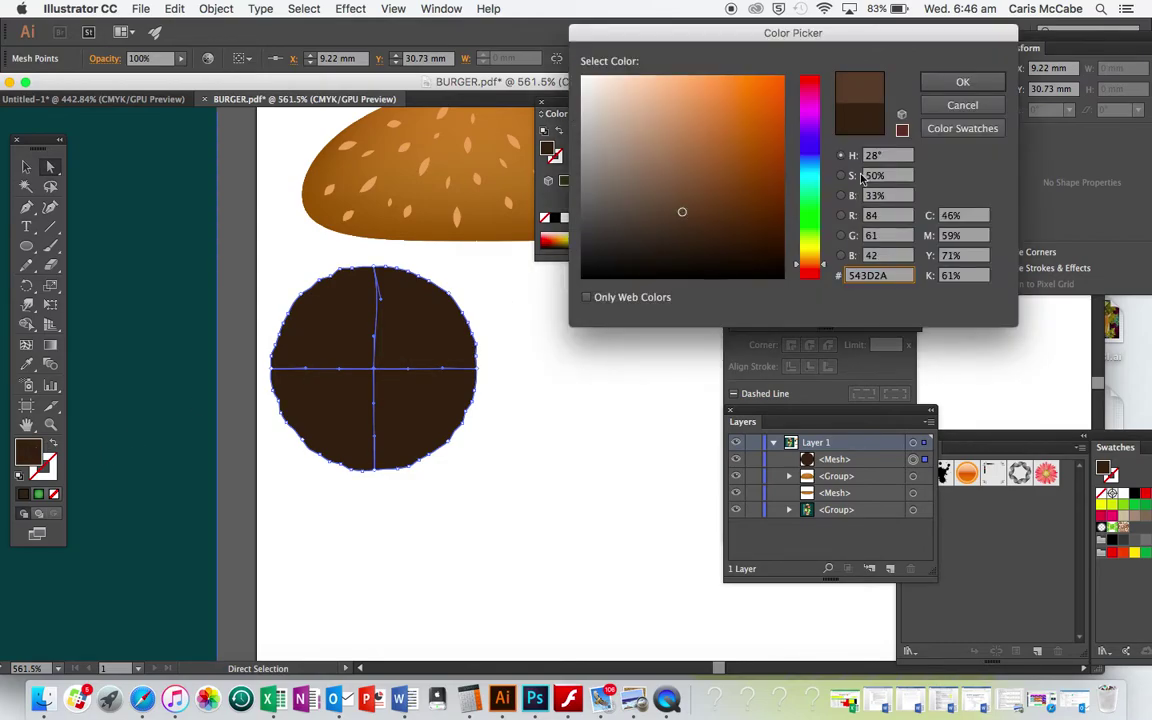
left_click(960, 84)
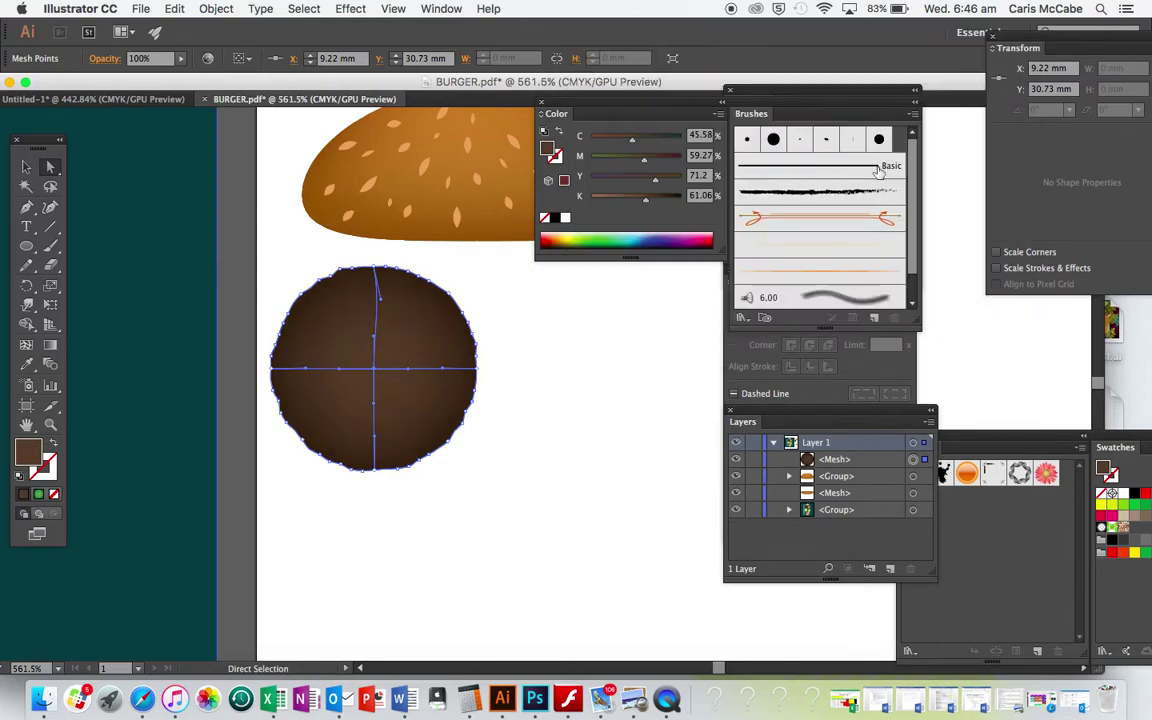
Darken the fill of the patty's centre mesh point to 3F2D20
double_click(37, 454)
left_click(680, 229)
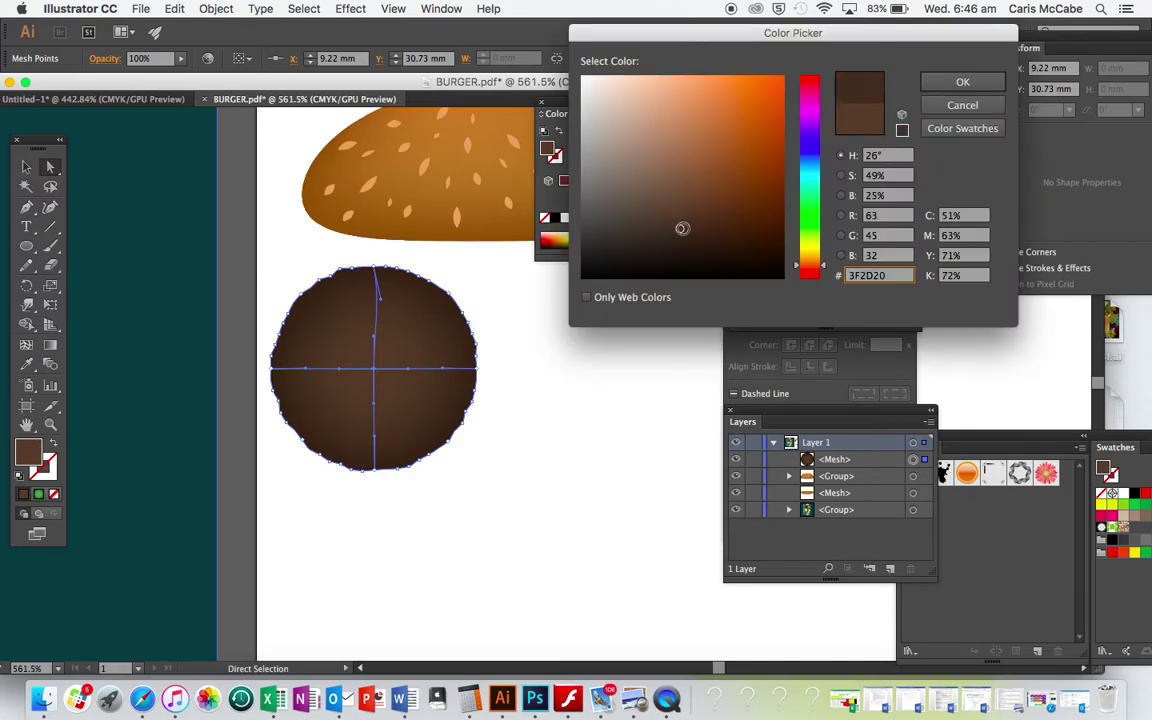
left_click(962, 83)
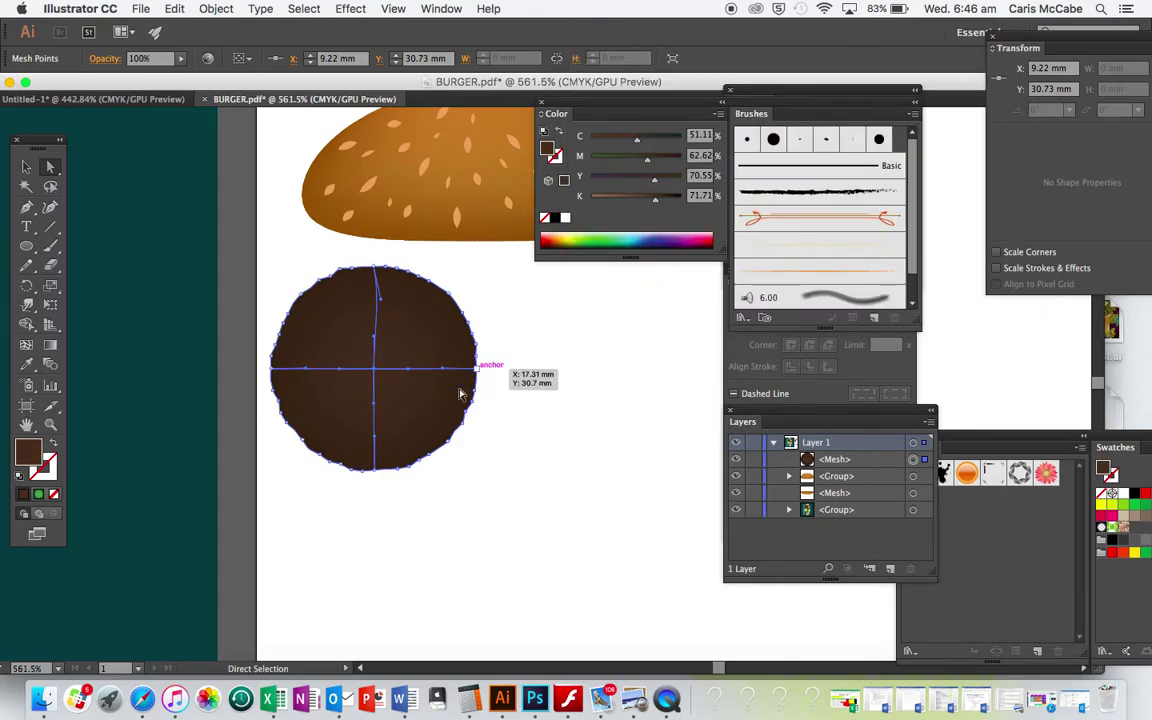
Set the patty's bottom-edge mesh point to a near-black brown of C 64.79, M 70, Y 67.91, K 88.13
left_click(378, 476)
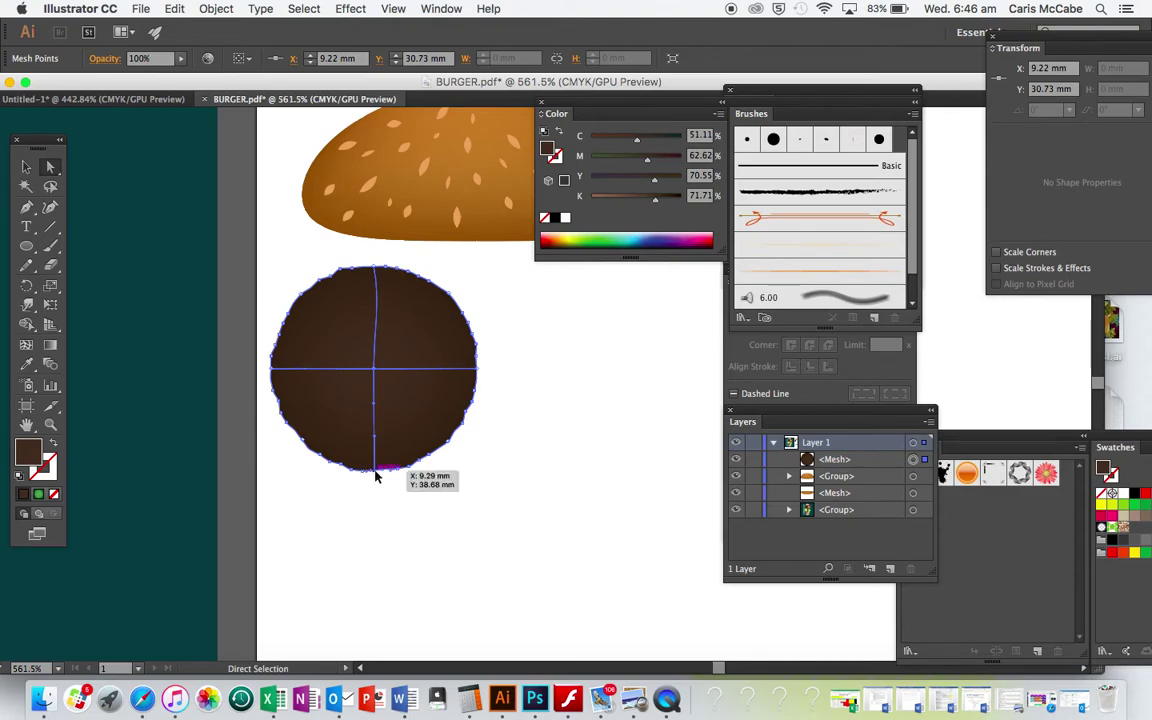
double_click(33, 452)
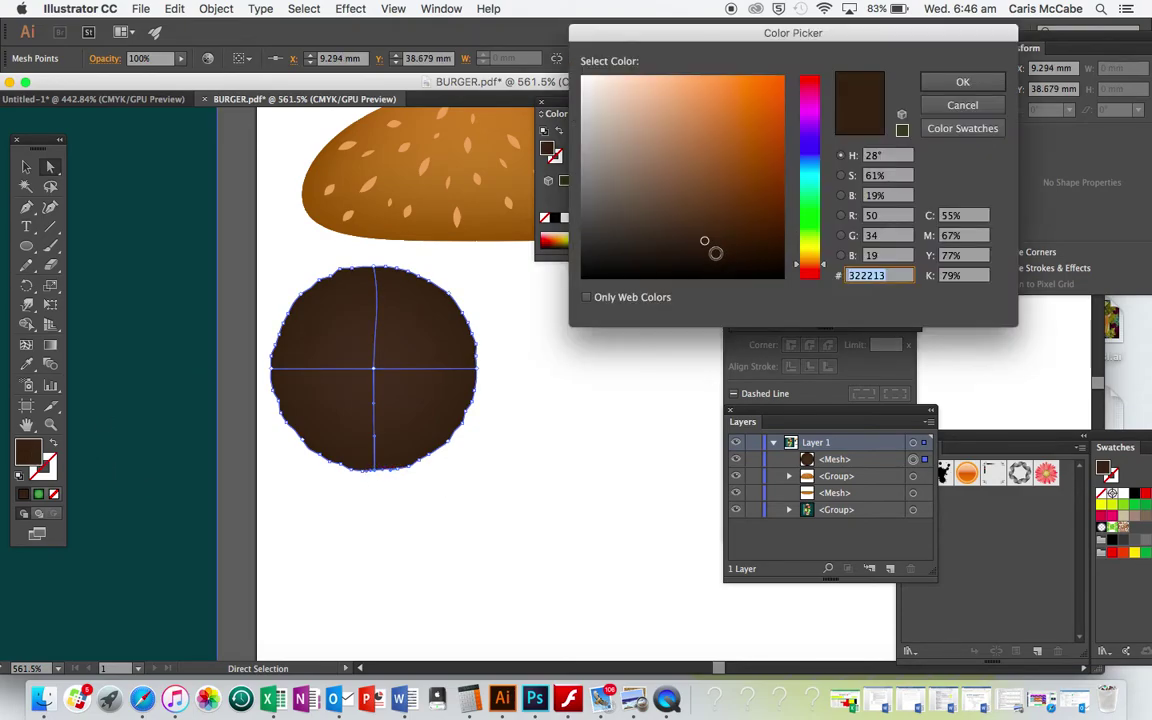
left_click(713, 254)
left_click(945, 84)
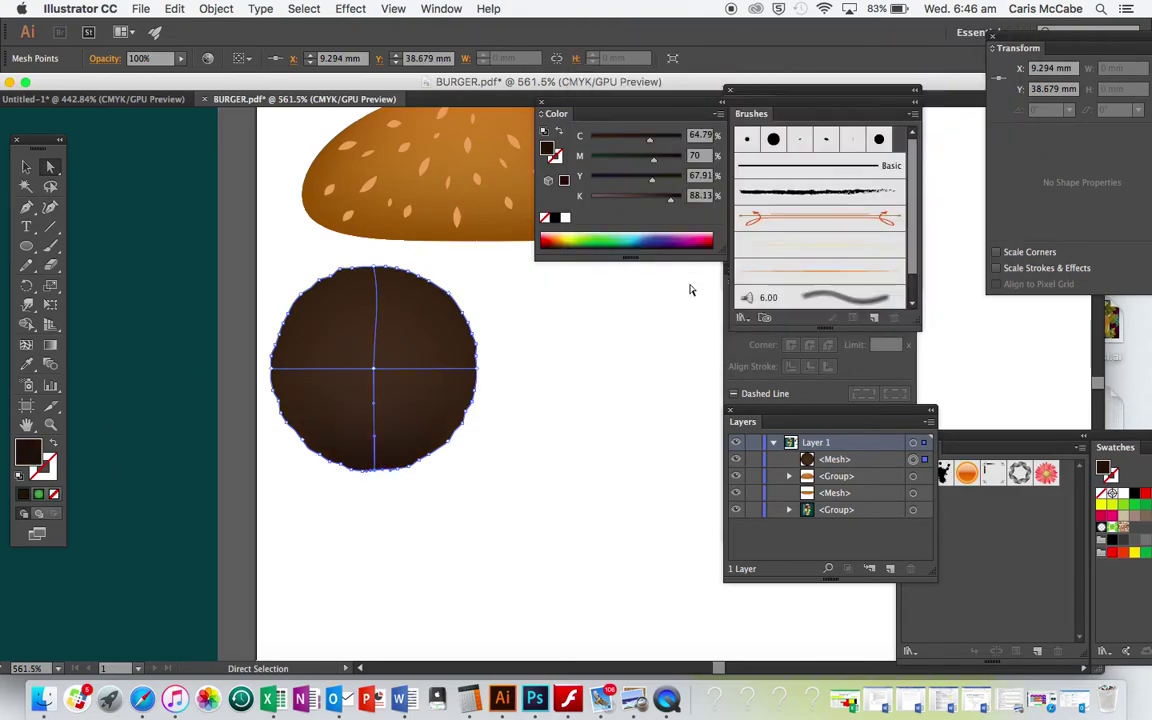
Fill the patty's top-edge mesh point with the near-black brown sampled from its bottom edge, then deselect the patty
left_click(376, 268)
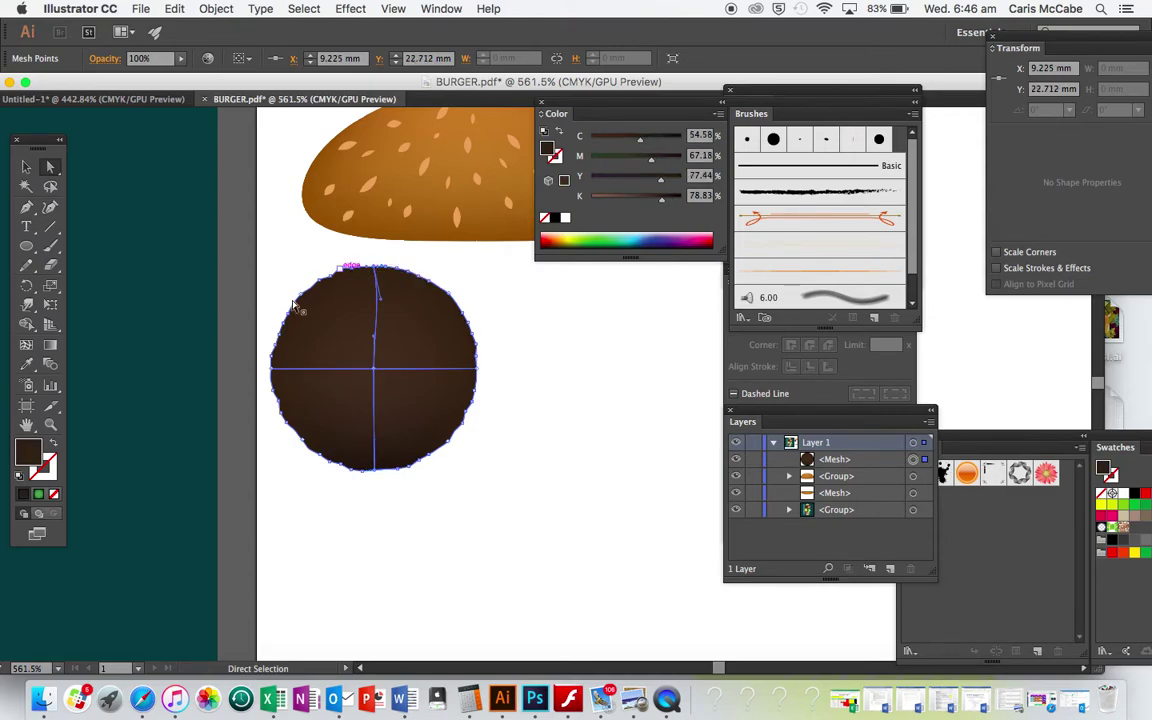
key("i")
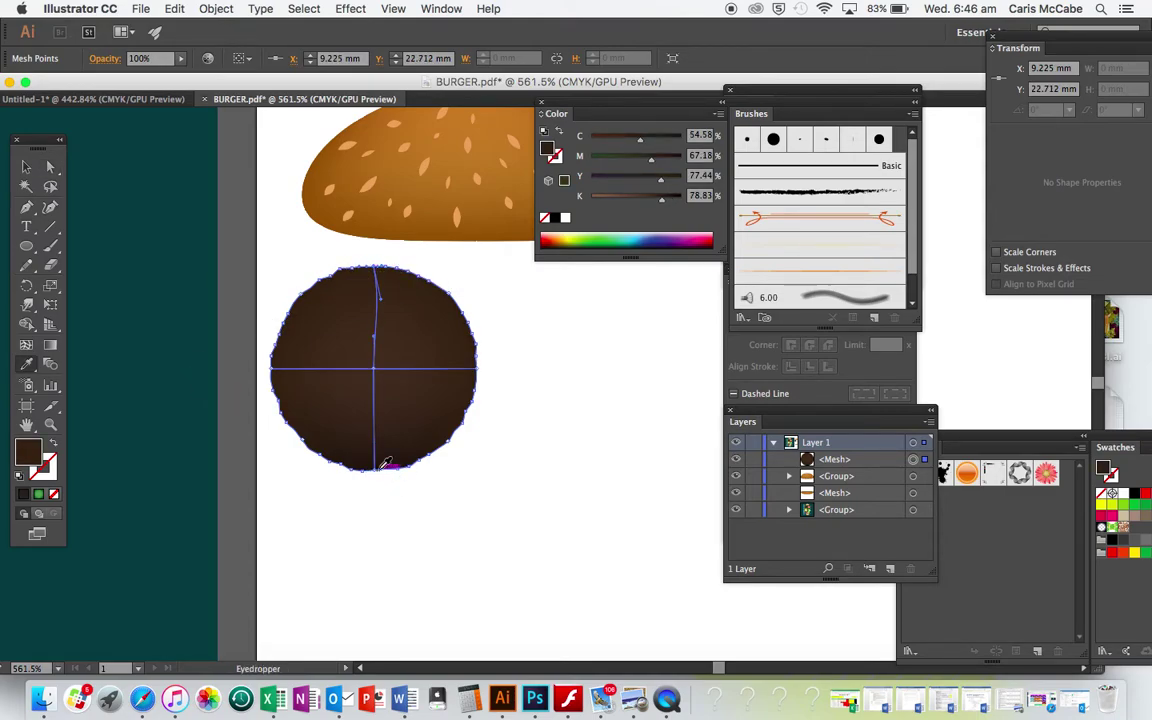
left_click(386, 463)
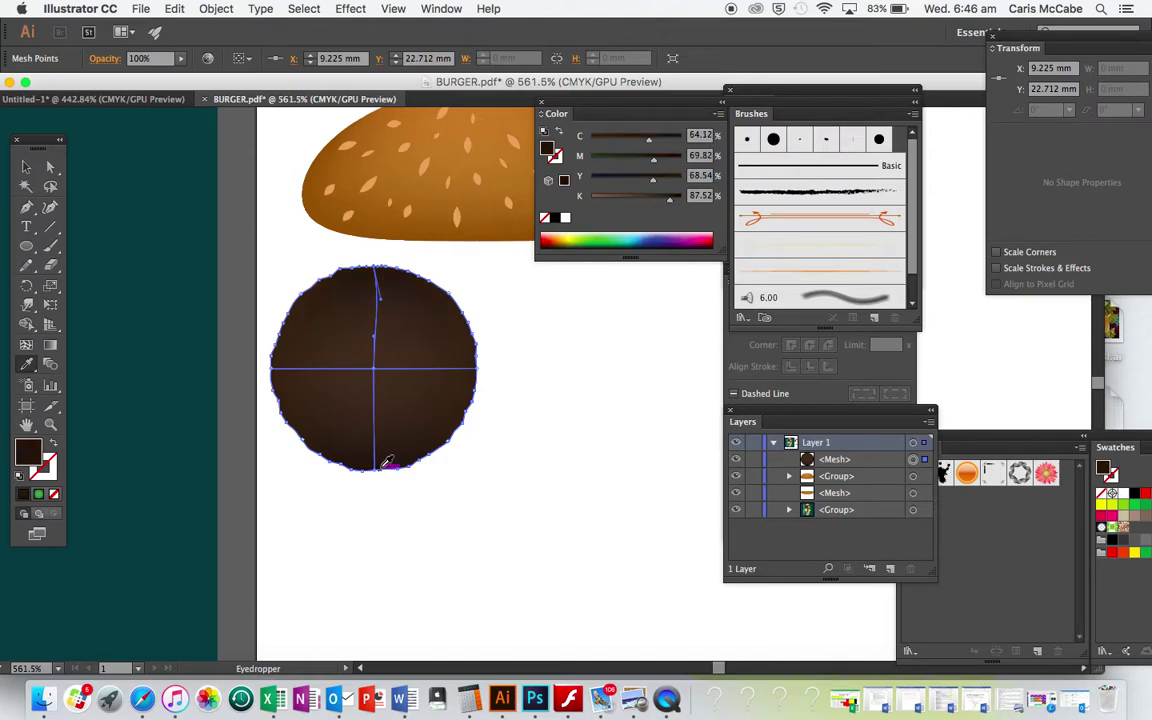
key("v")
left_click(428, 515)
scroll(428, 515, "up", 2)
scroll(428, 515, "left", 2)
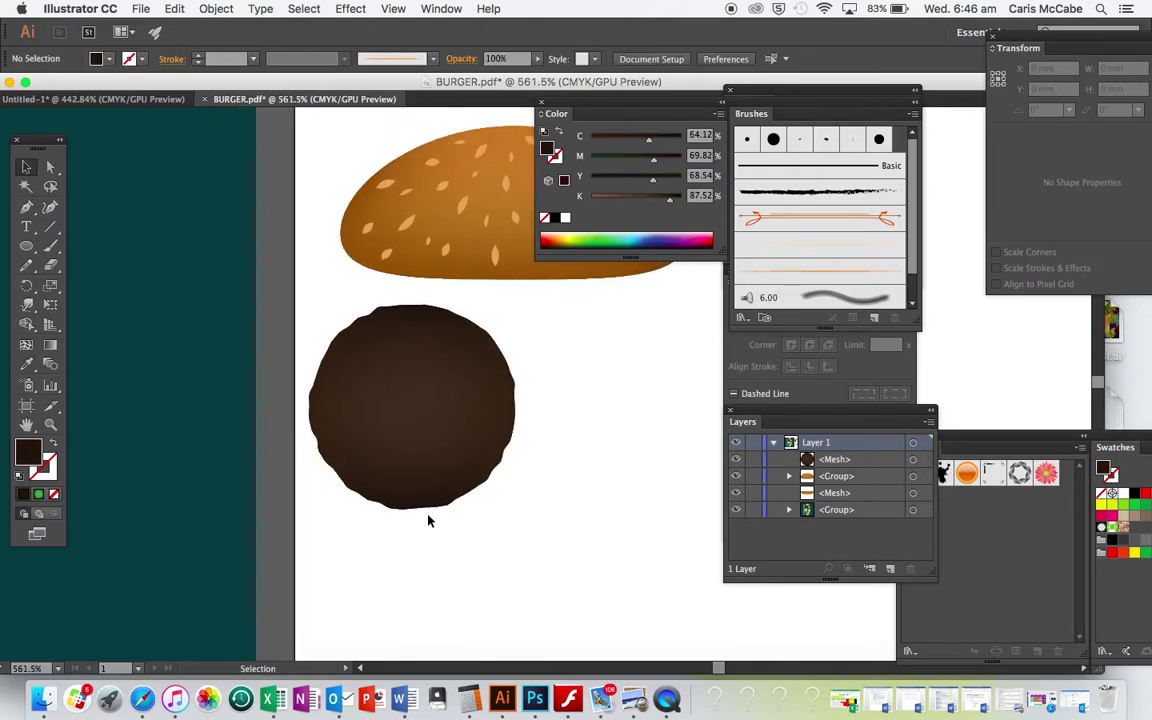
Draw a narrow vertical rounded rectangle about 0.68 by 11.34 mm on the patty, left of its centre, as a grill mark
left_click_drag(26, 246, 70, 262)
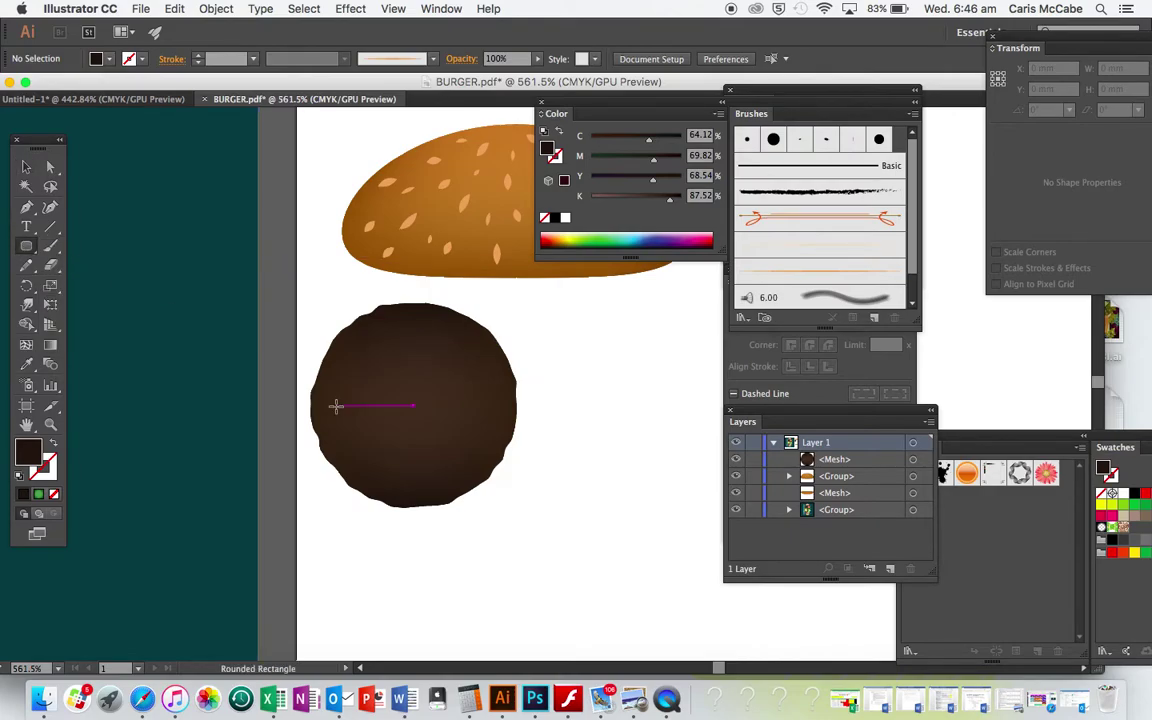
left_click_drag(370, 338, 380, 481)
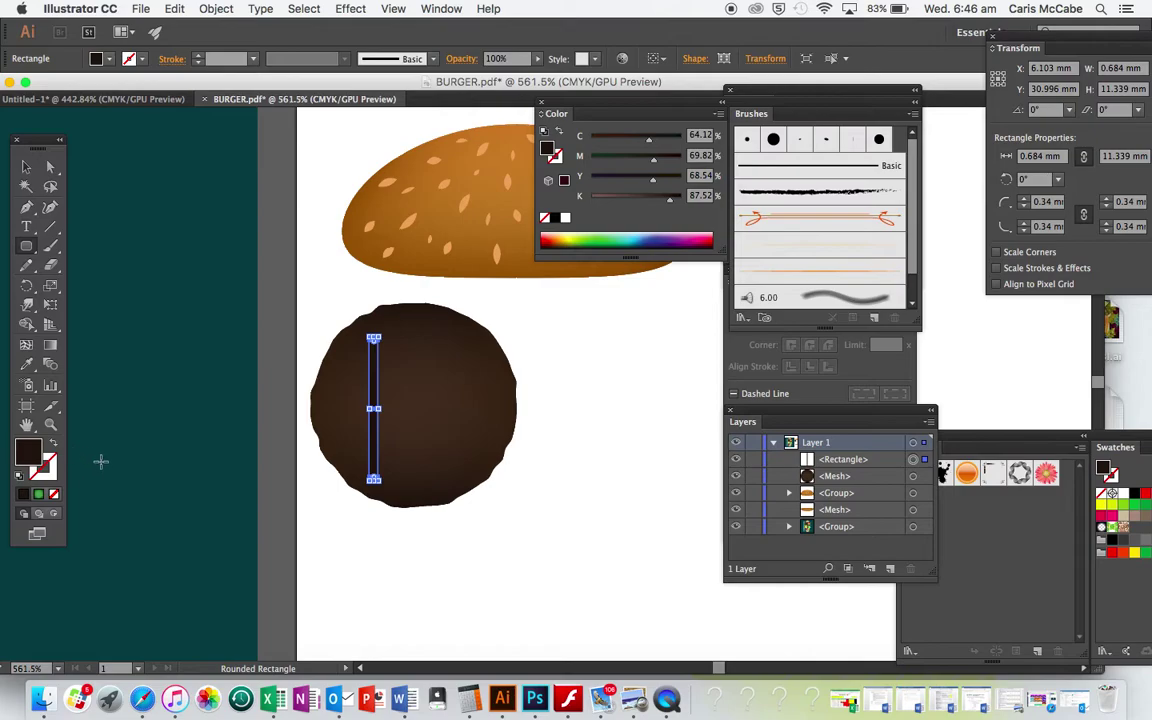
scroll(98, 461, "left", 14)
scroll(100, 462, "right", 9)
scroll(100, 461, "right", 12)
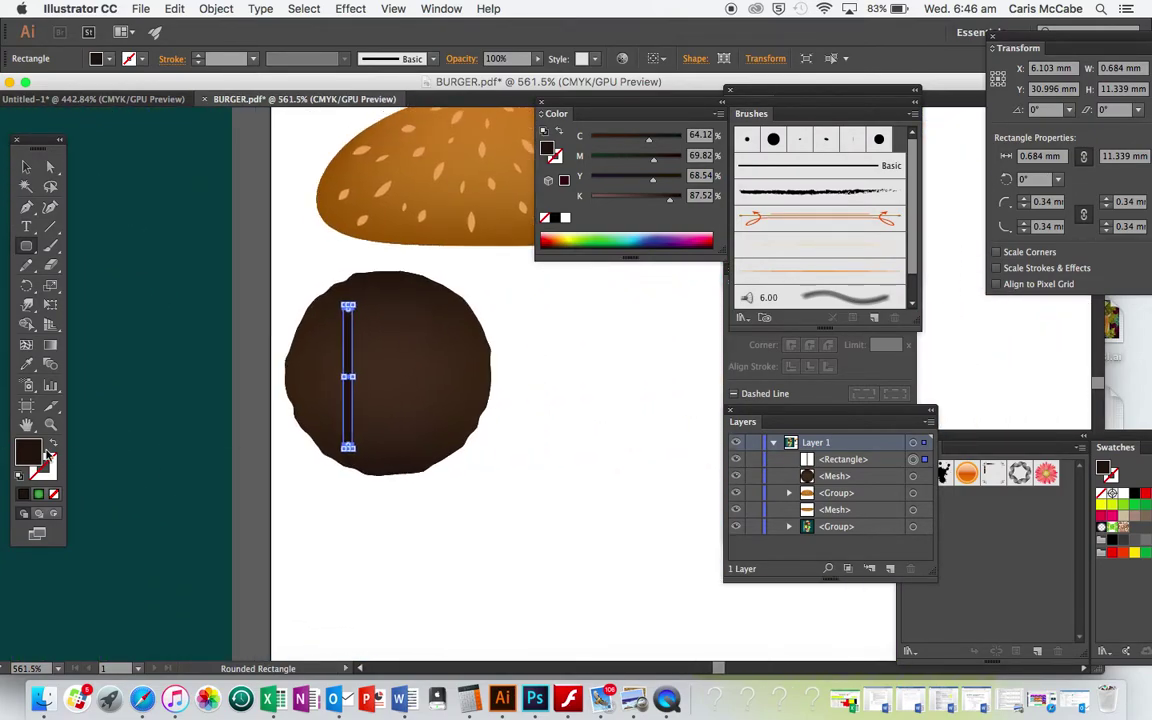
Fill the grill mark with a lighter brown of C 46.24, M 61.31, Y 64.2, K 64.13 and deselect it
double_click(29, 452)
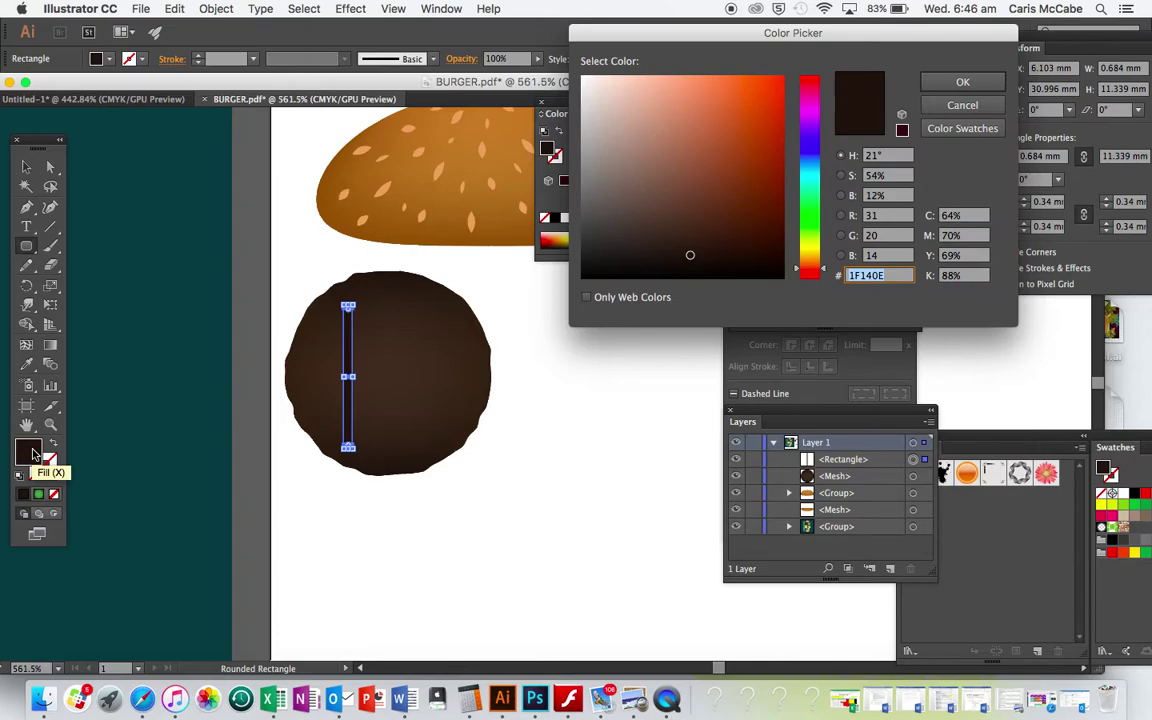
left_click(665, 208)
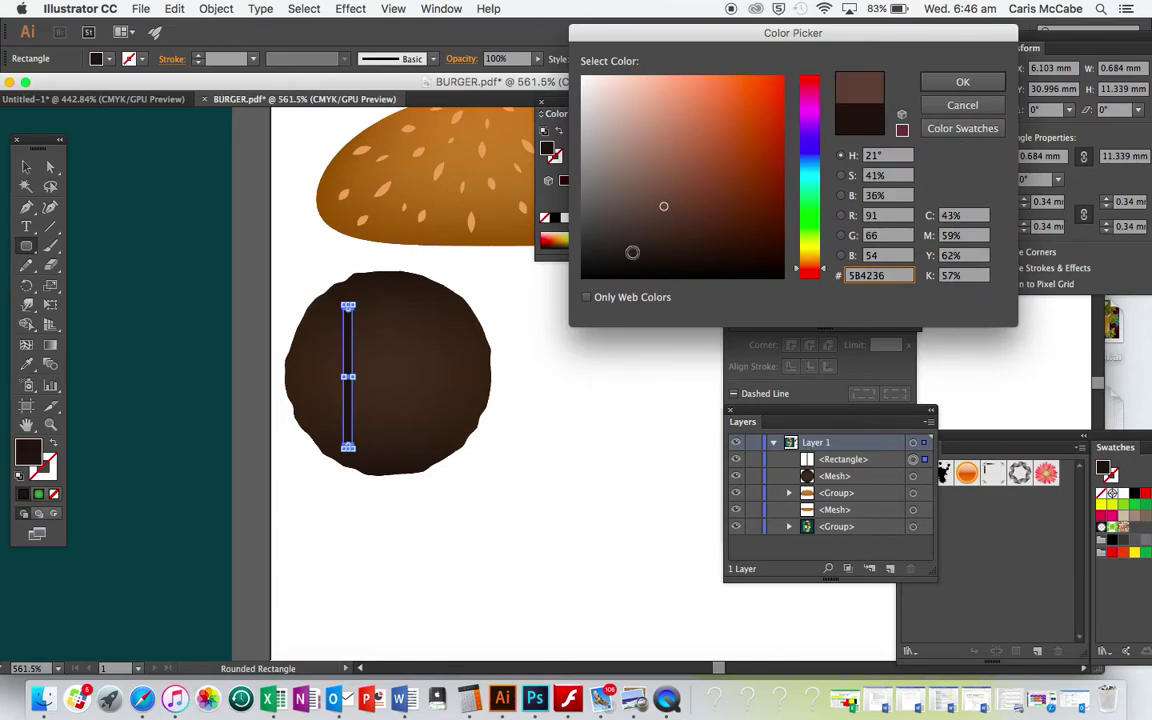
key("Return")
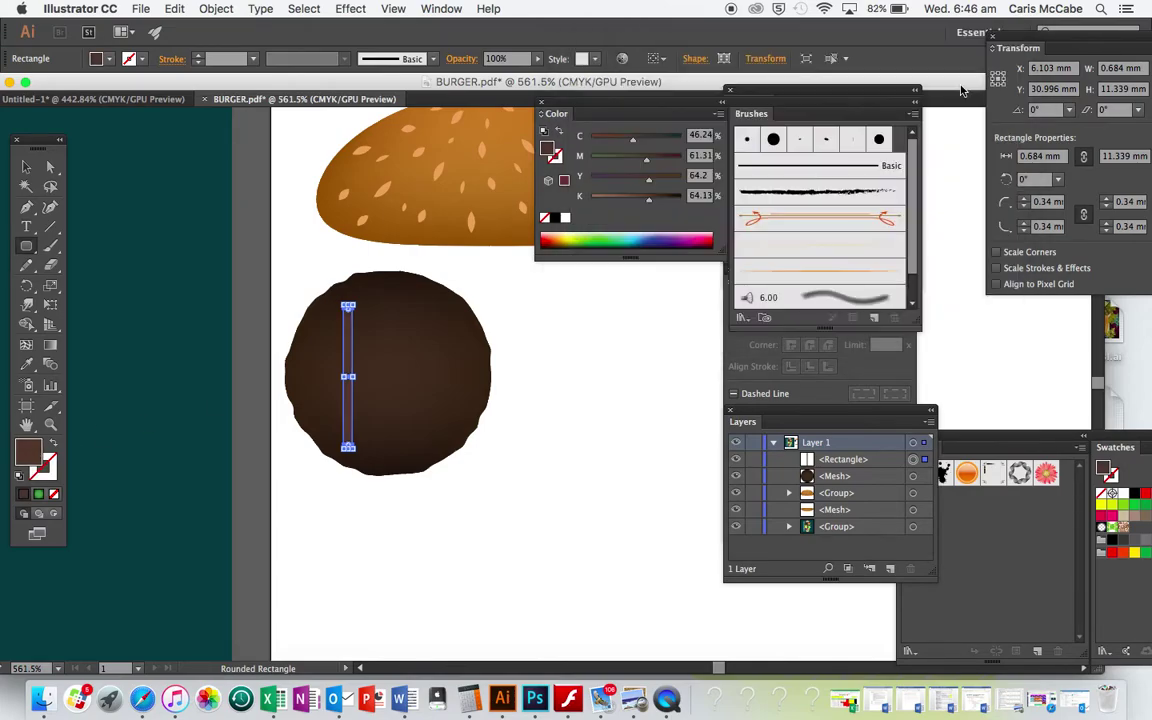
key("v")
left_click(616, 327)
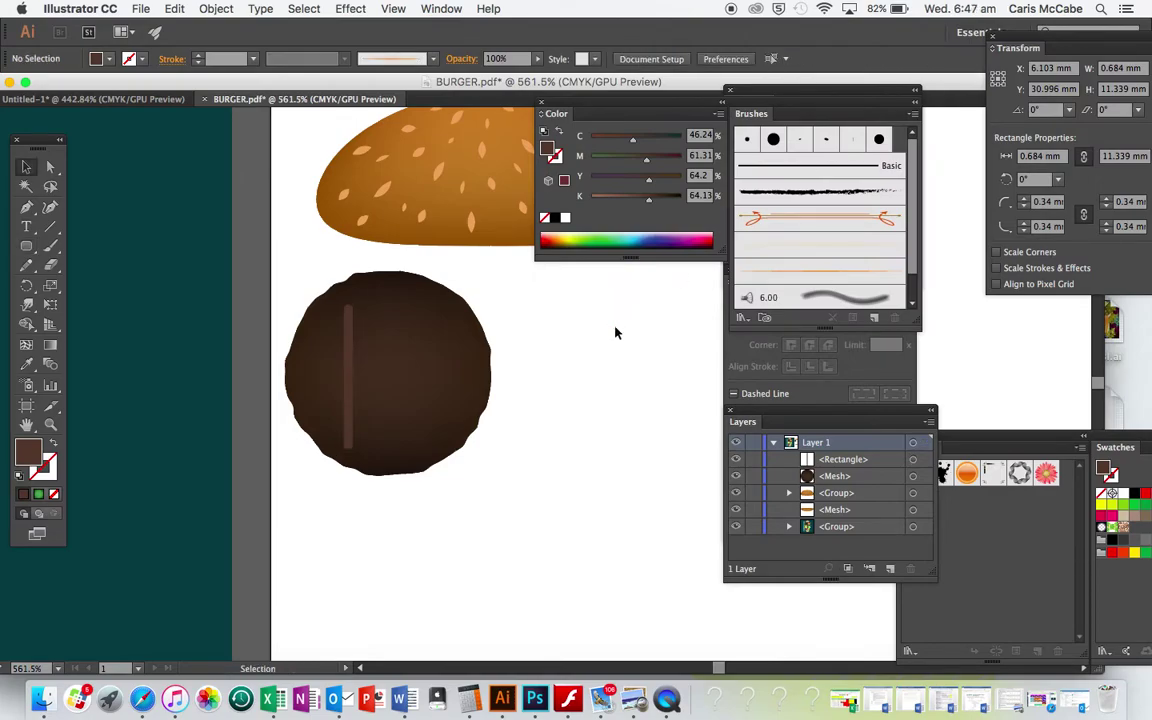
Duplicate the grill mark horizontally and repeat the copy to make three evenly spaced stripes on the patty
left_click(350, 370)
left_click_drag(350, 370, 390, 372)
key("ctrl+d")
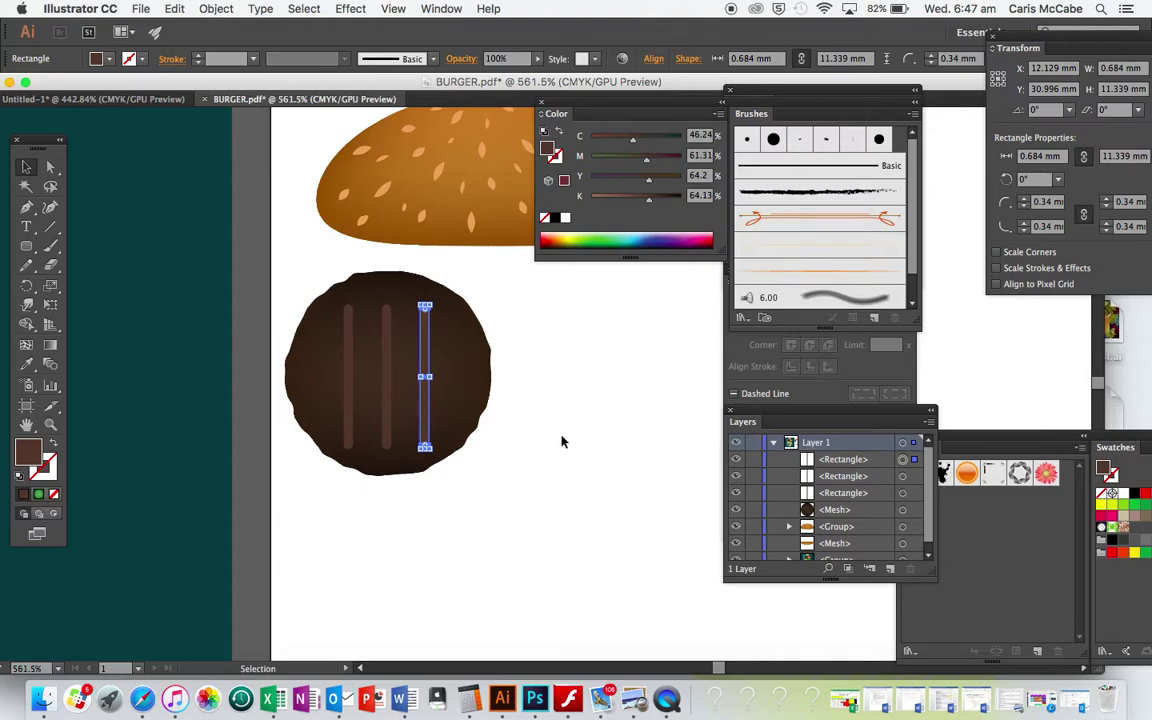
left_click(561, 441)
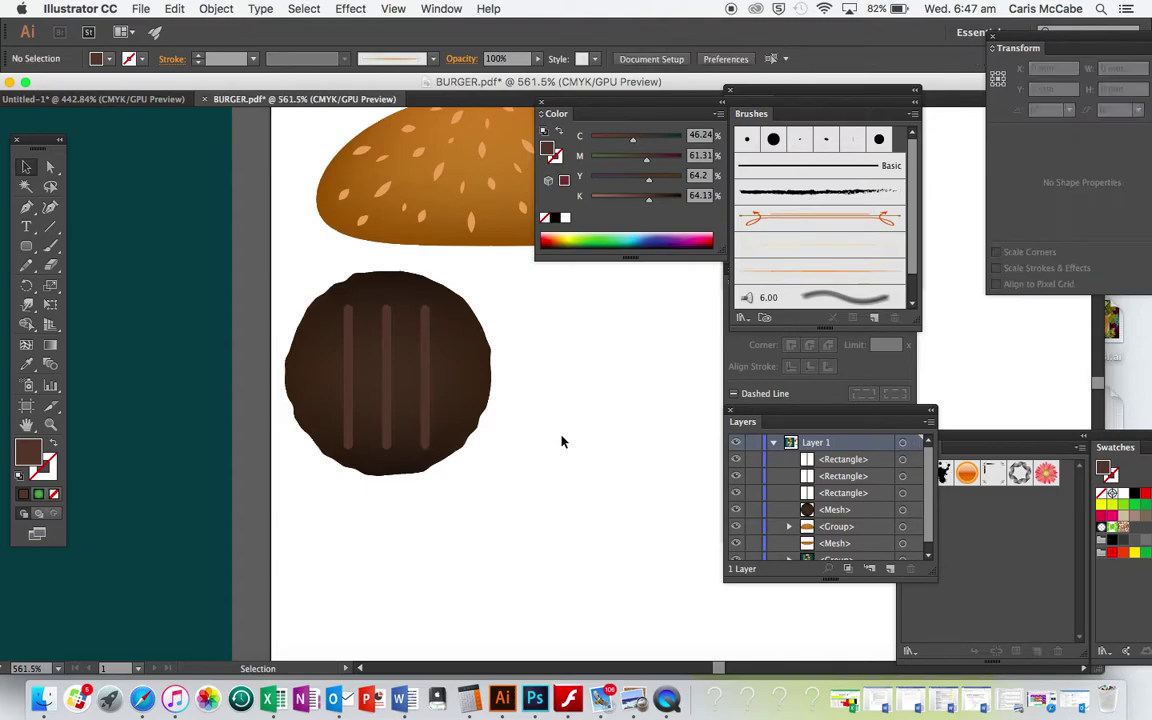
Group the patty mesh with its three grill marks and deselect the group
scroll(561, 441, "down", 2)
scroll(561, 441, "up", 3)
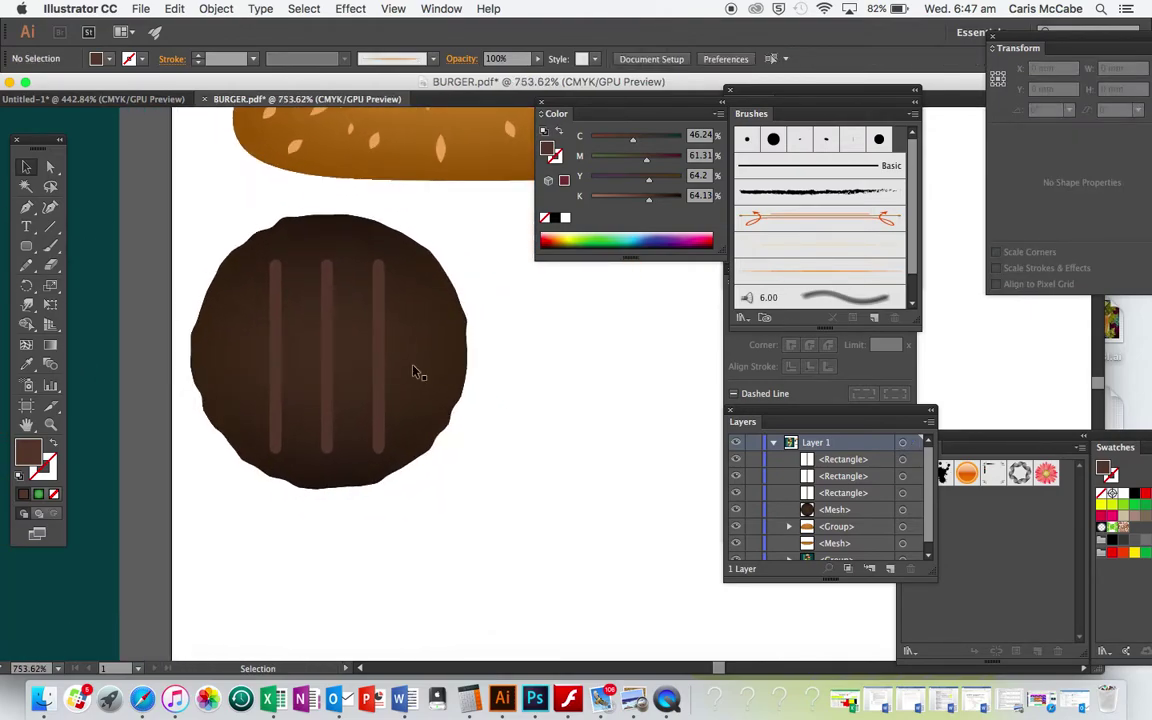
left_click_drag(202, 231, 478, 519)
key("super+g")
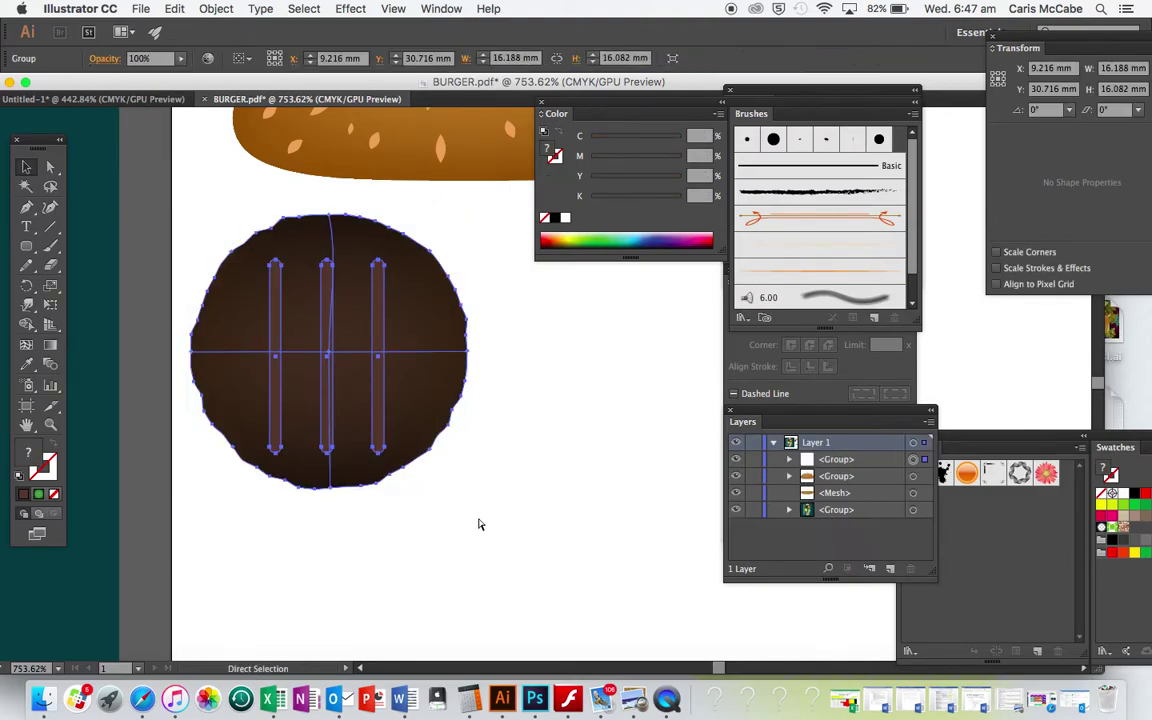
left_click(478, 524)
Draw a circle 16.188 mm in diameter beside the patty for the tomato, level with the patty's centre
scroll(478, 524, "down", 2)
scroll(478, 524, "left", 5)
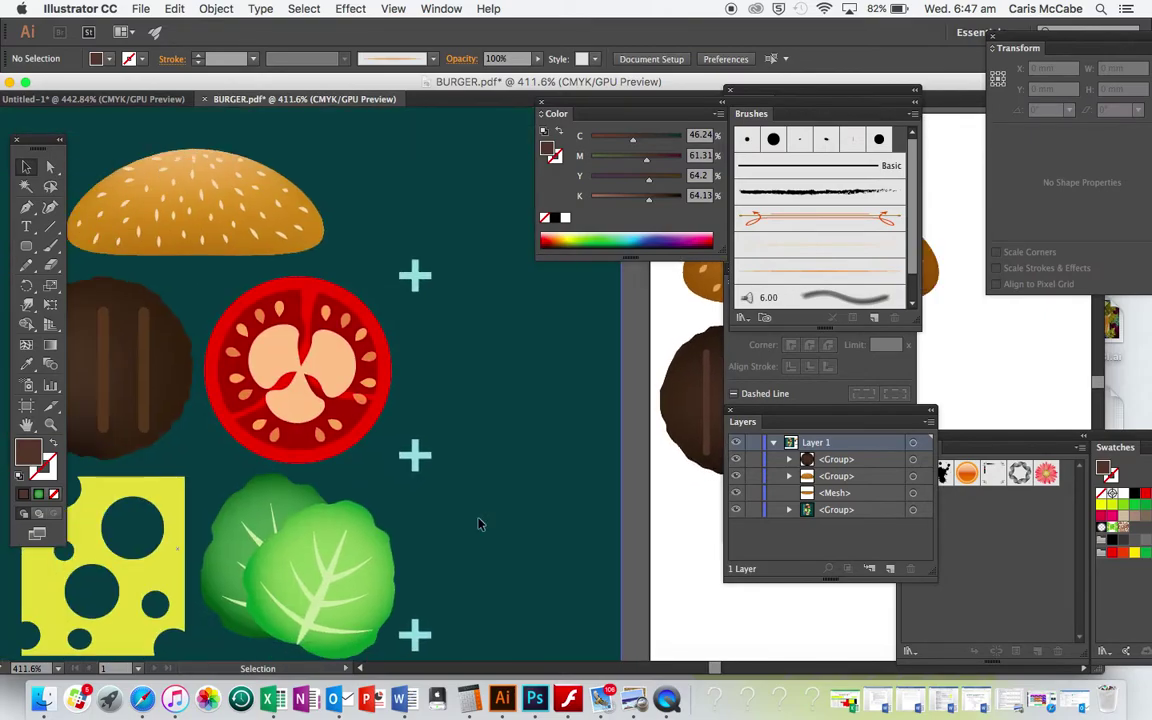
scroll(478, 524, "right", 4)
scroll(478, 524, "left", 2)
scroll(478, 524, "right", 3)
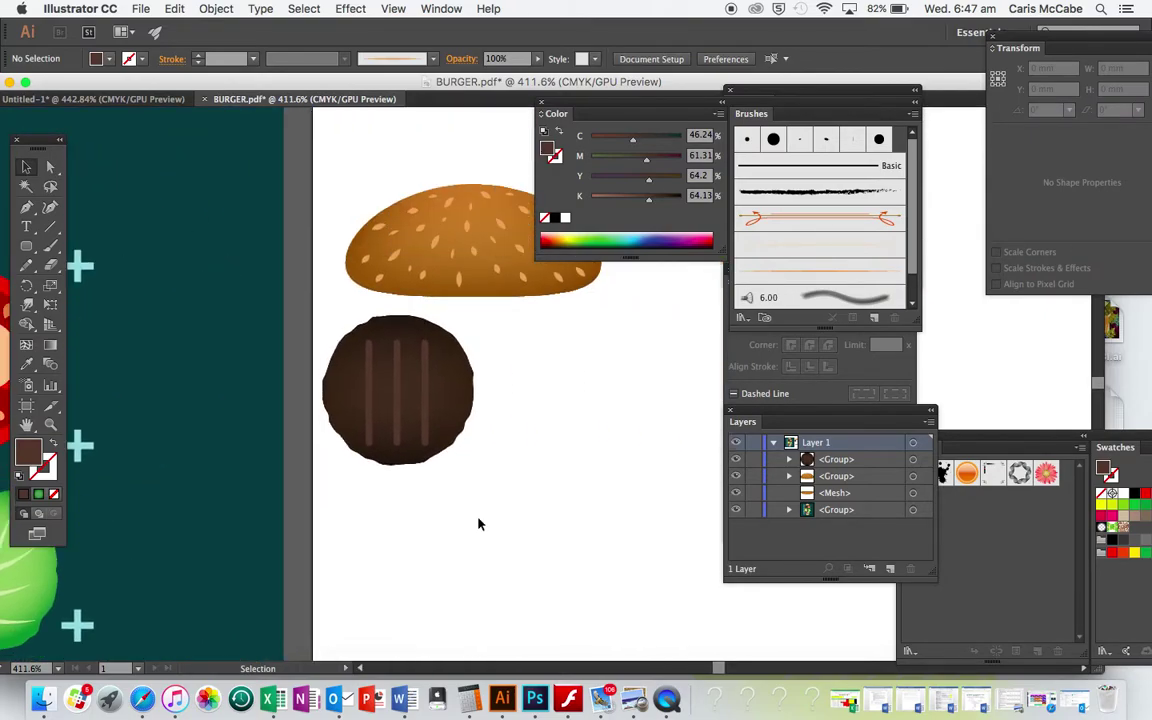
left_click(27, 247)
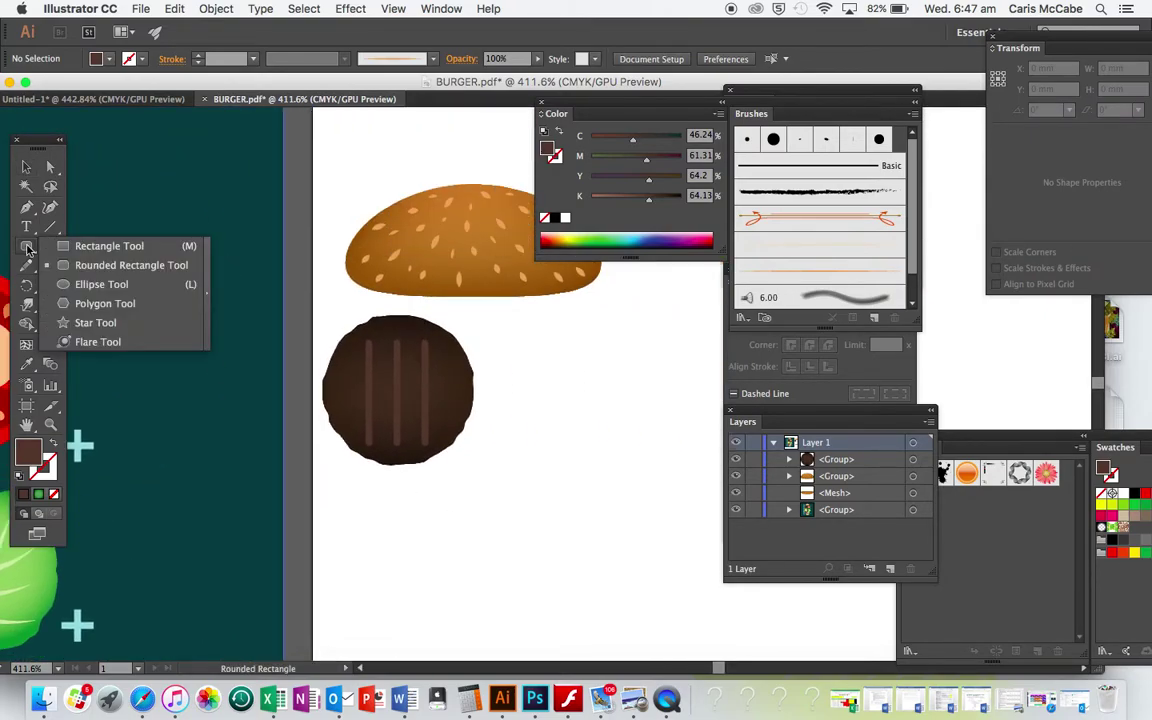
left_click(100, 284)
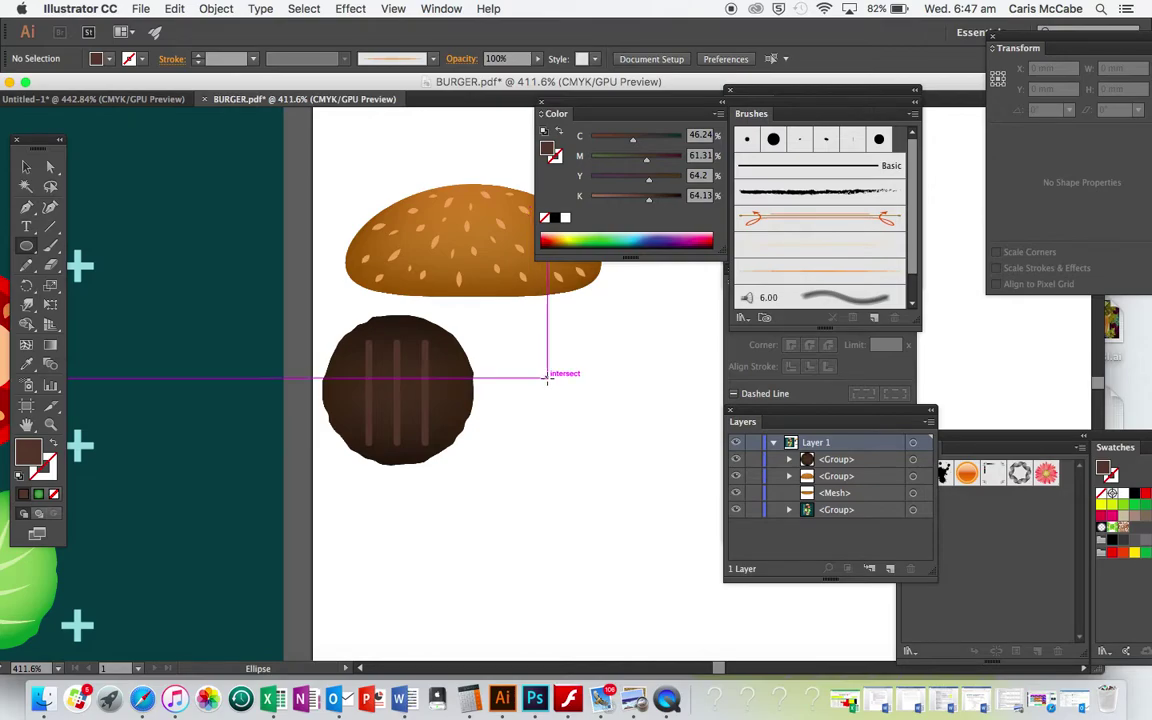
left_click_drag(555, 377, 629, 429)
key("v")
left_click_drag(561, 352, 569, 366)
Fill the new circle with the bright red sampled from the reference tomato
key("i")
scroll(159, 262, "left", 3)
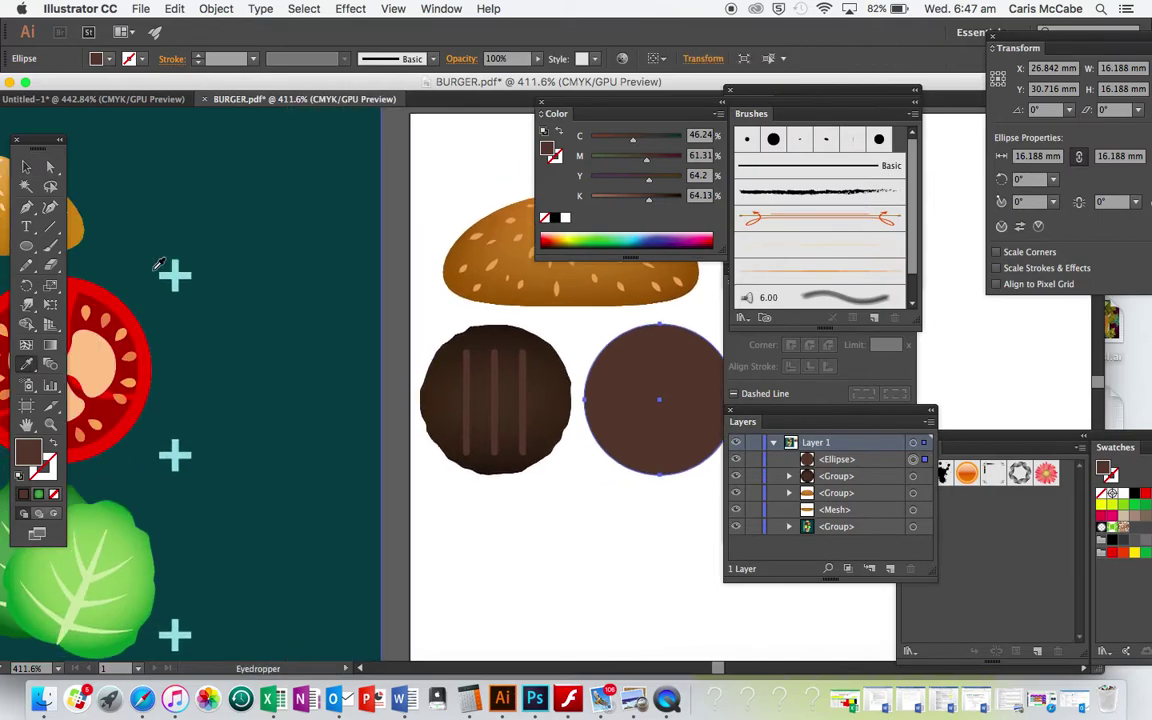
left_click(70, 405)
scroll(313, 363, "right", 5)
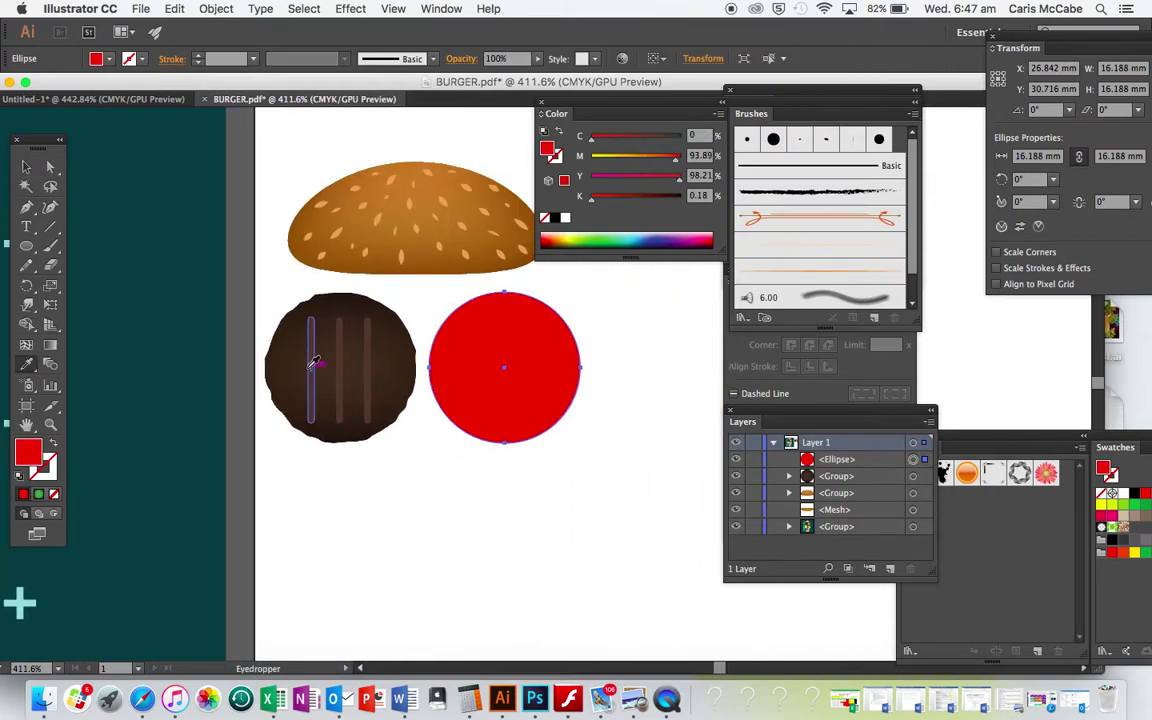
Paste a copy of the red circle in front and shrink it to 14.68 mm about the same centre
key("v")
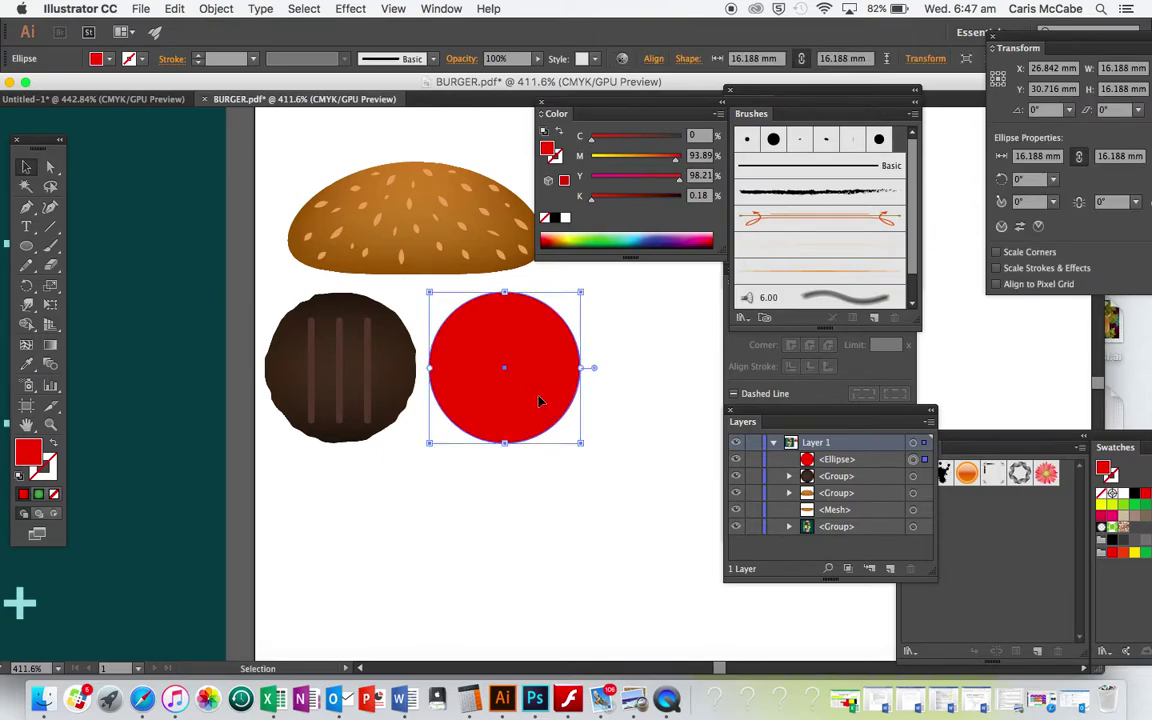
key("super+c")
key("super+f")
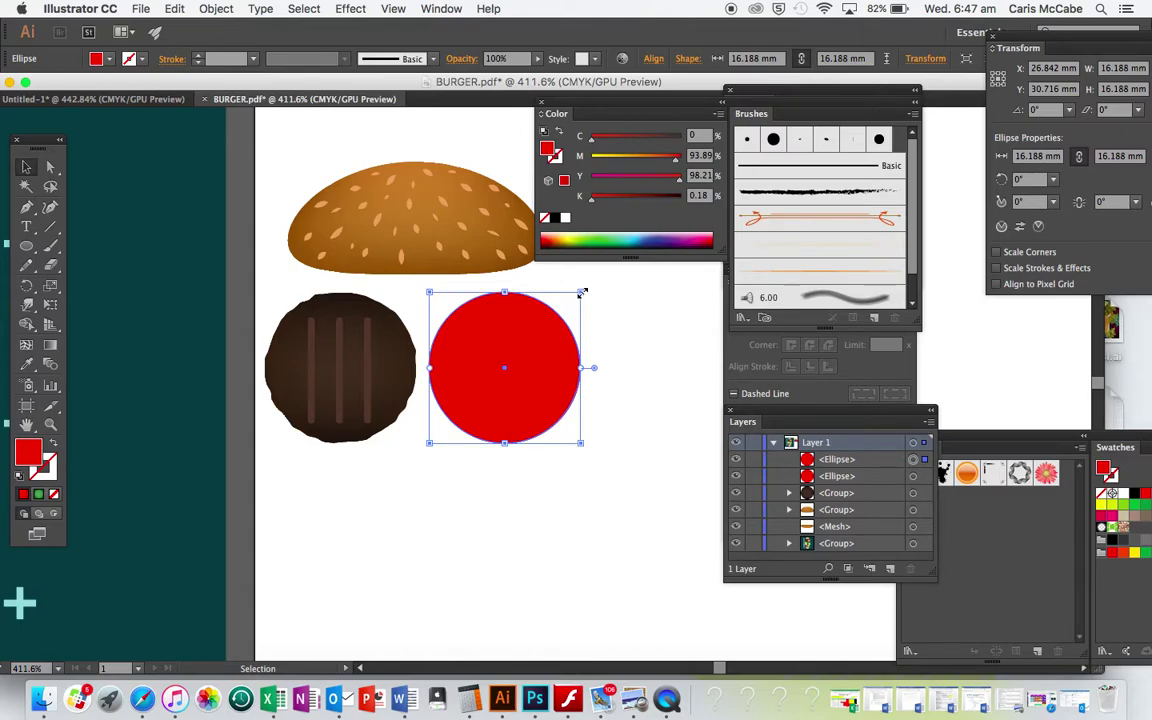
left_click_drag(582, 292, 568, 306)
left_click_drag(518, 374, 529, 373)
left_click(581, 396, "shift")
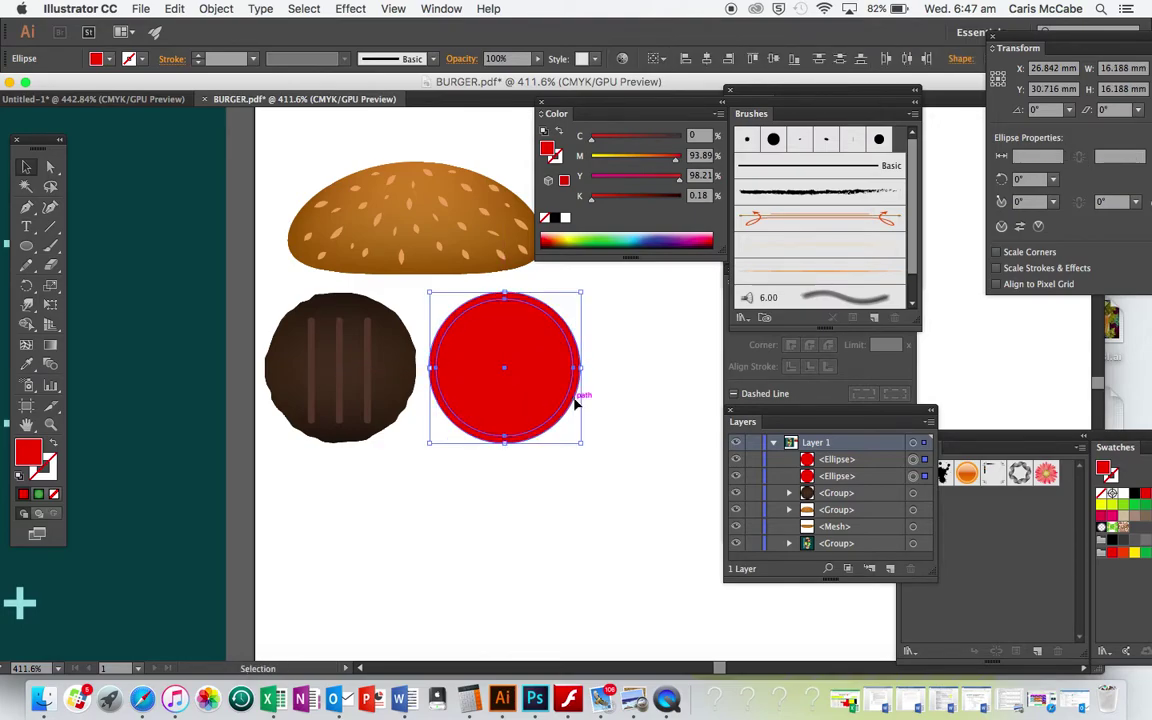
left_click(655, 58)
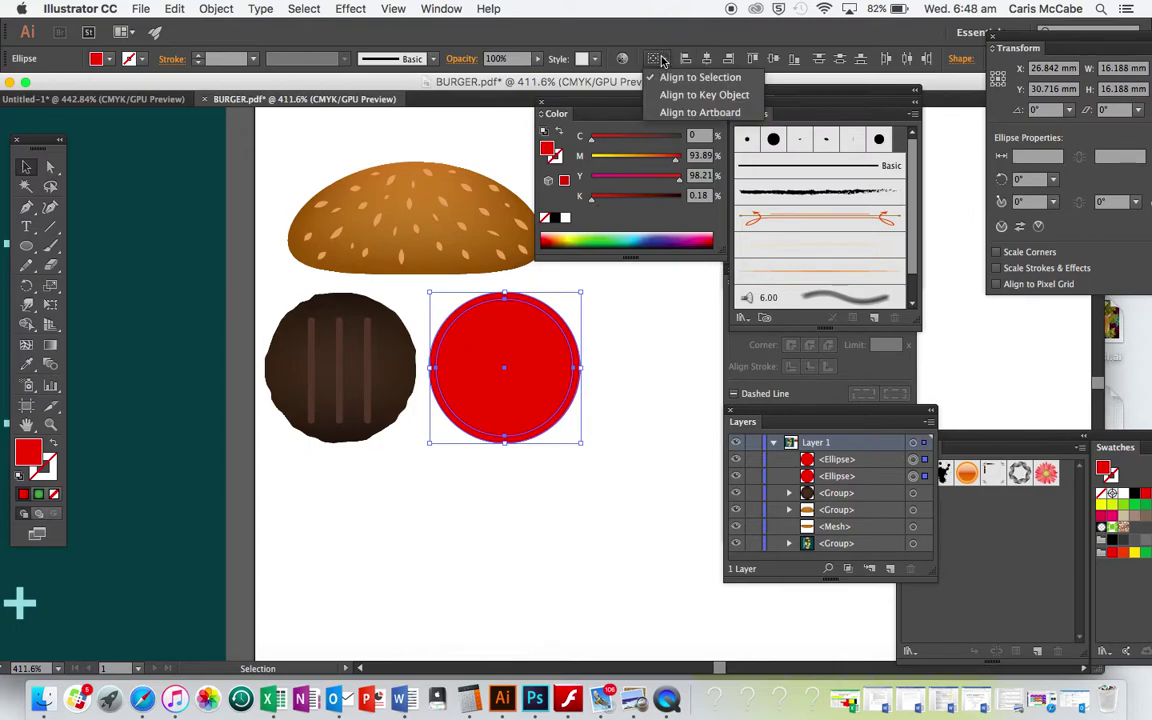
left_click(653, 329)
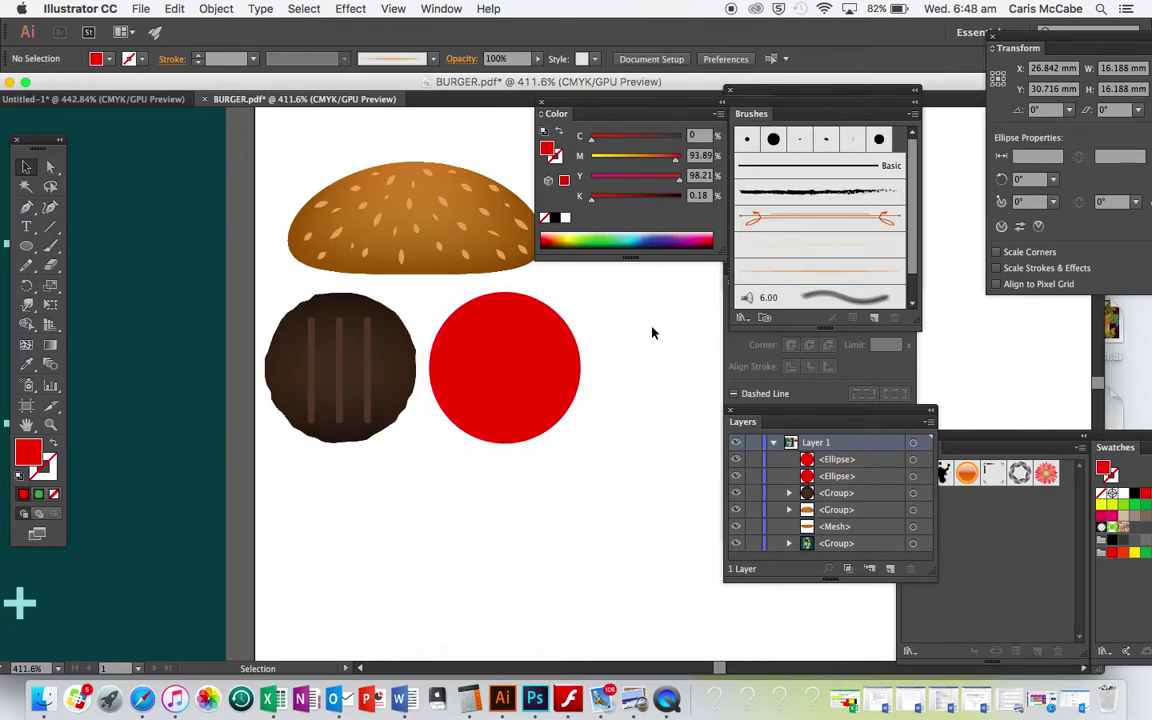
Try to fill both red circles with the darker red sampled from the inside of the reference tomato
left_click(541, 305)
left_click(549, 311, "shift")
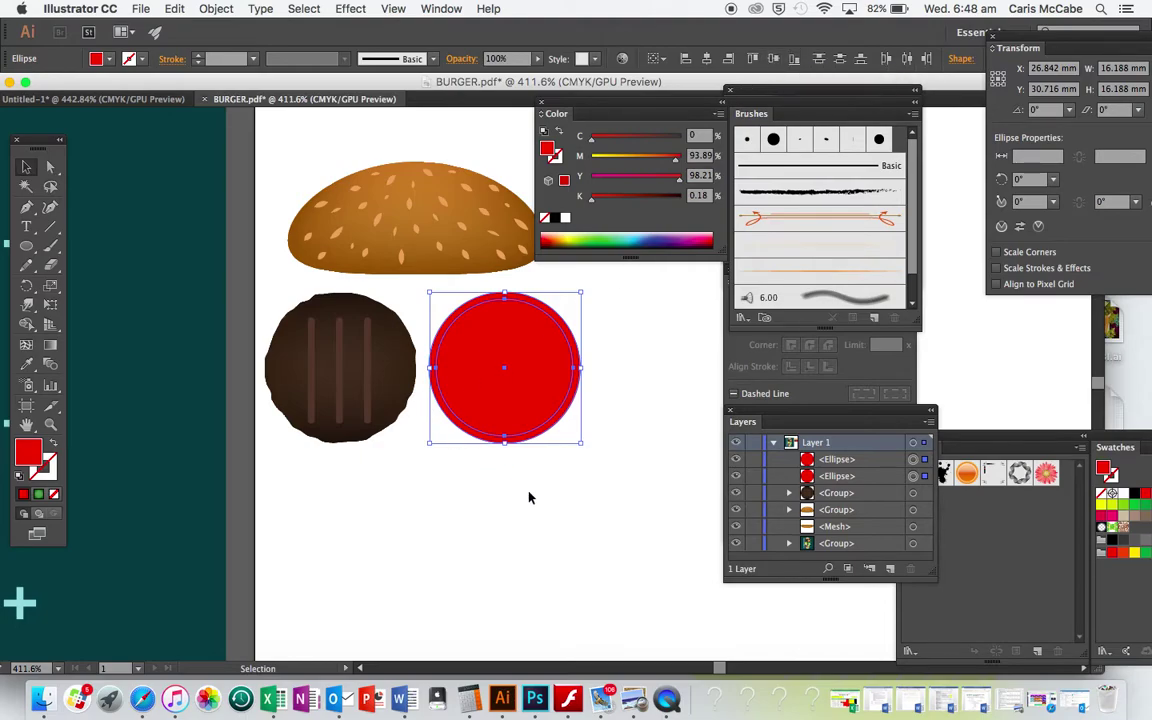
key("i")
scroll(535, 483, "left", 5)
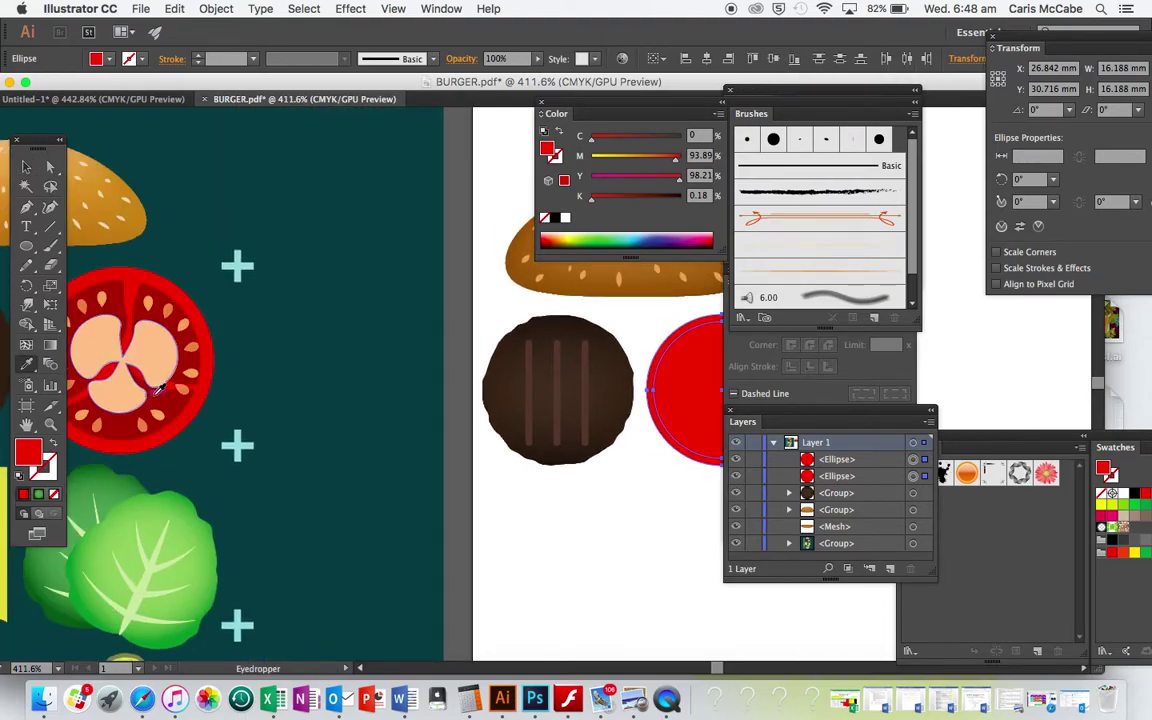
scroll(404, 501, "right", 5)
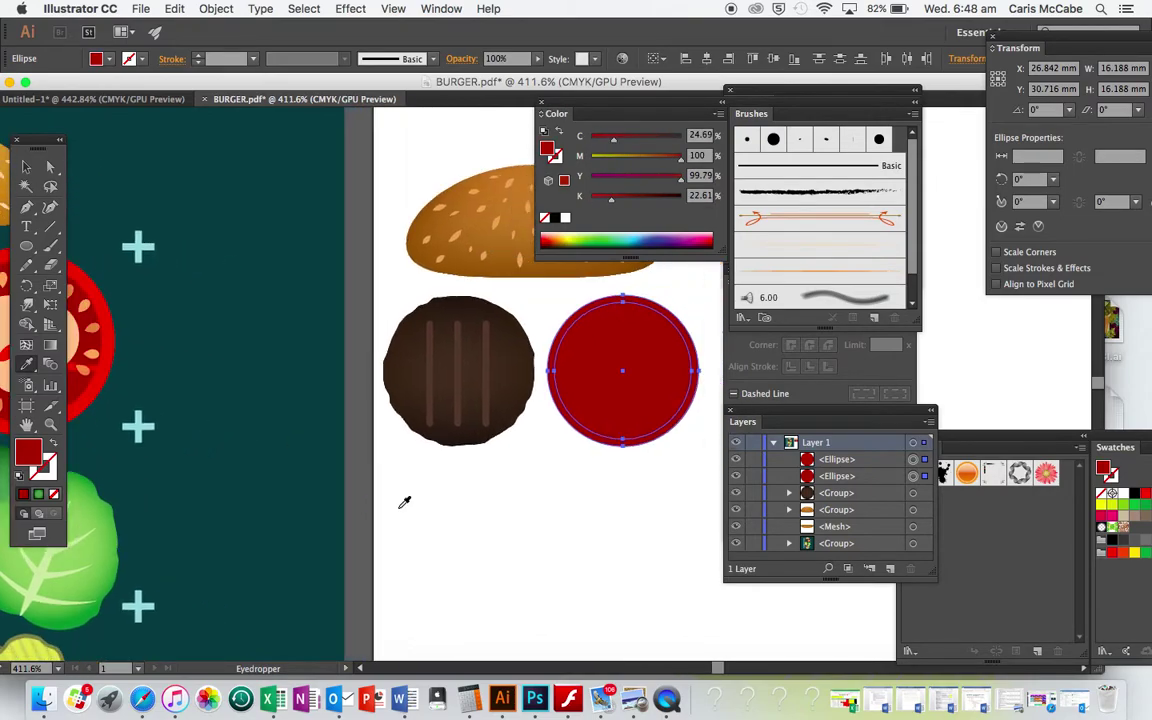
Fill only the inner 14.68 mm circle with the darker red sampled from inside the reference tomato
key("v")
left_click(581, 535)
left_click(581, 388)
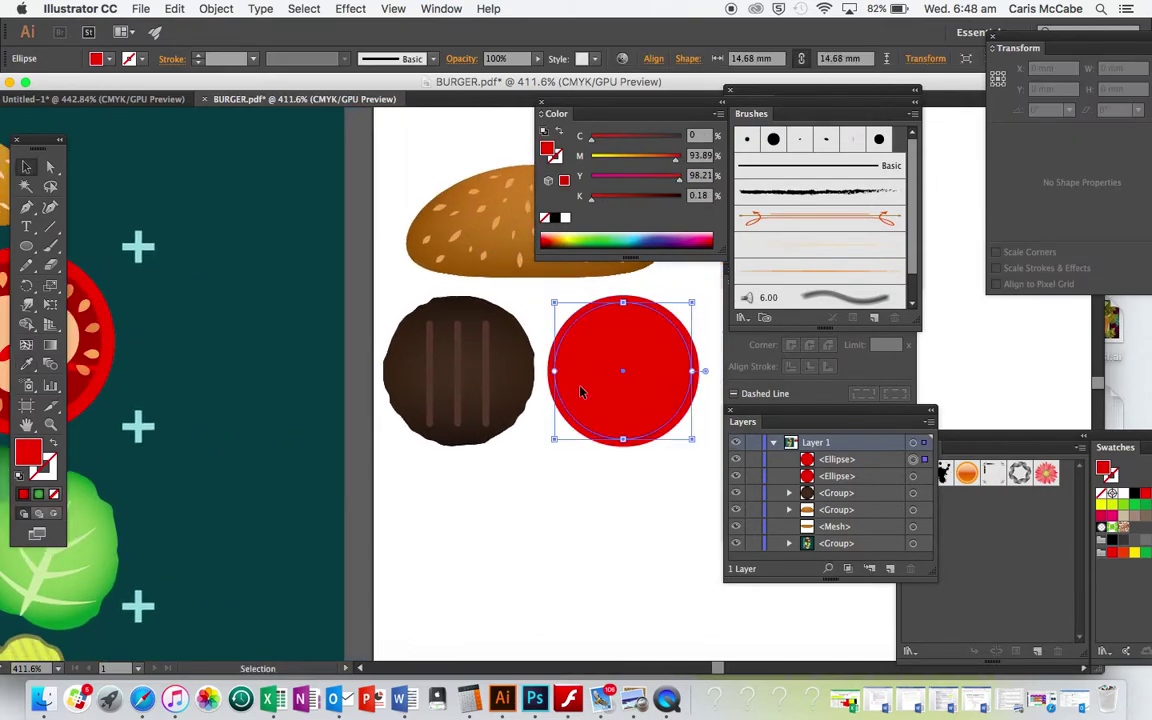
key("i")
scroll(583, 380, "left", 5)
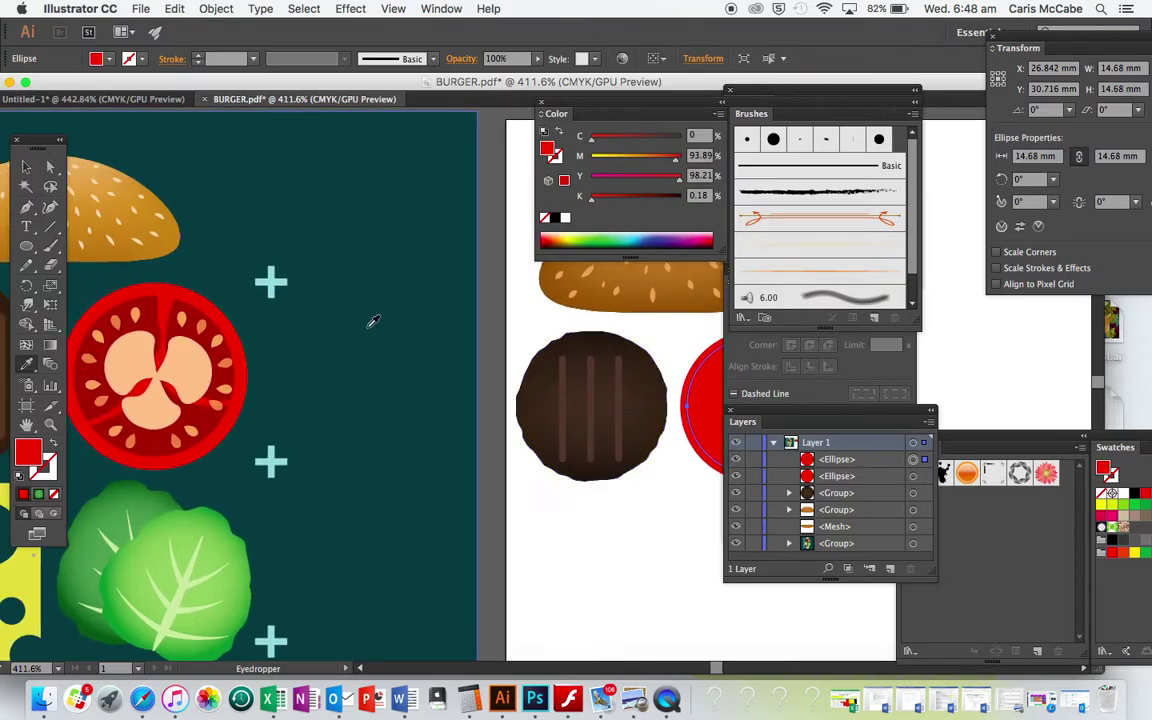
left_click(195, 325)
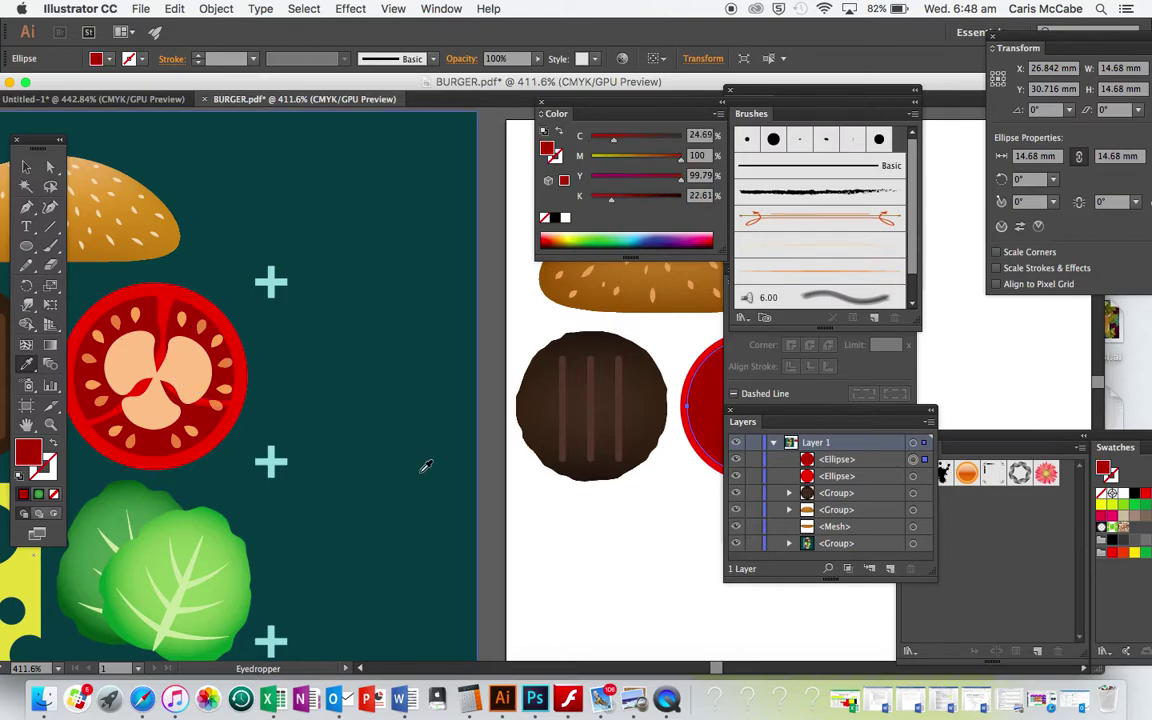
scroll(617, 622, "right", 5)
scroll(619, 624, "left", 2)
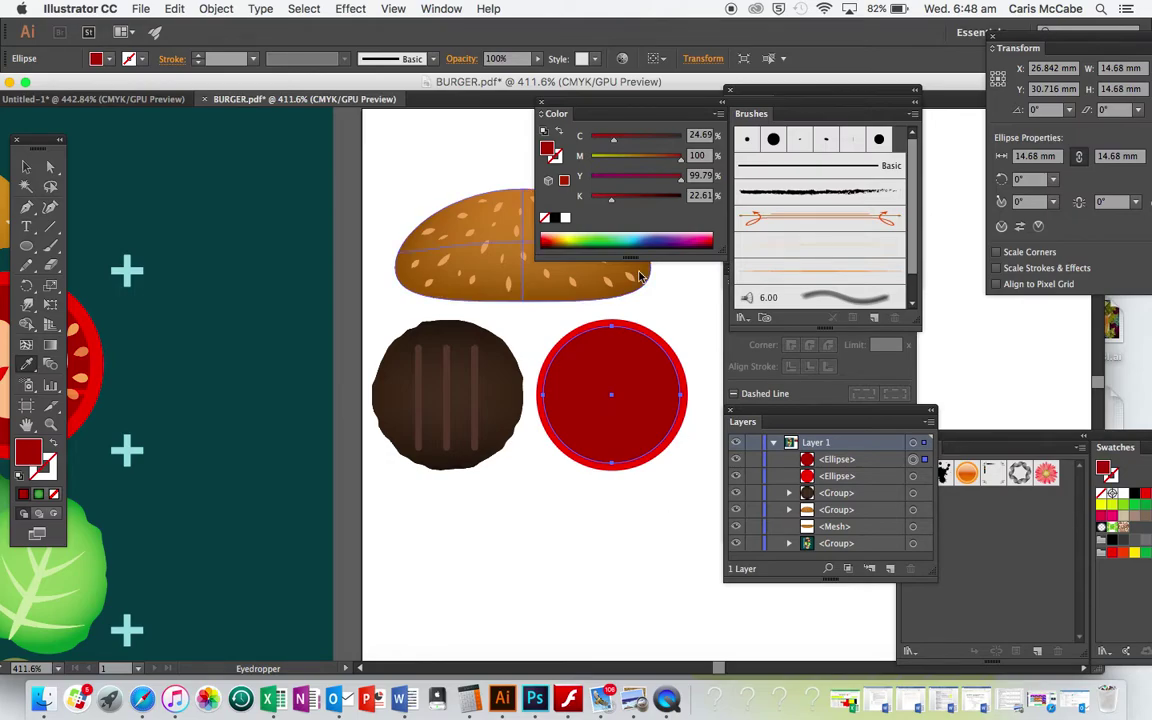
key("v")
left_click(698, 514)
Draw a closed rounded shape about 11.2 × 15 mm with the Curvature tool over the tomato's upper-right section, overlapping its edge
scroll(698, 514, "down", 2)
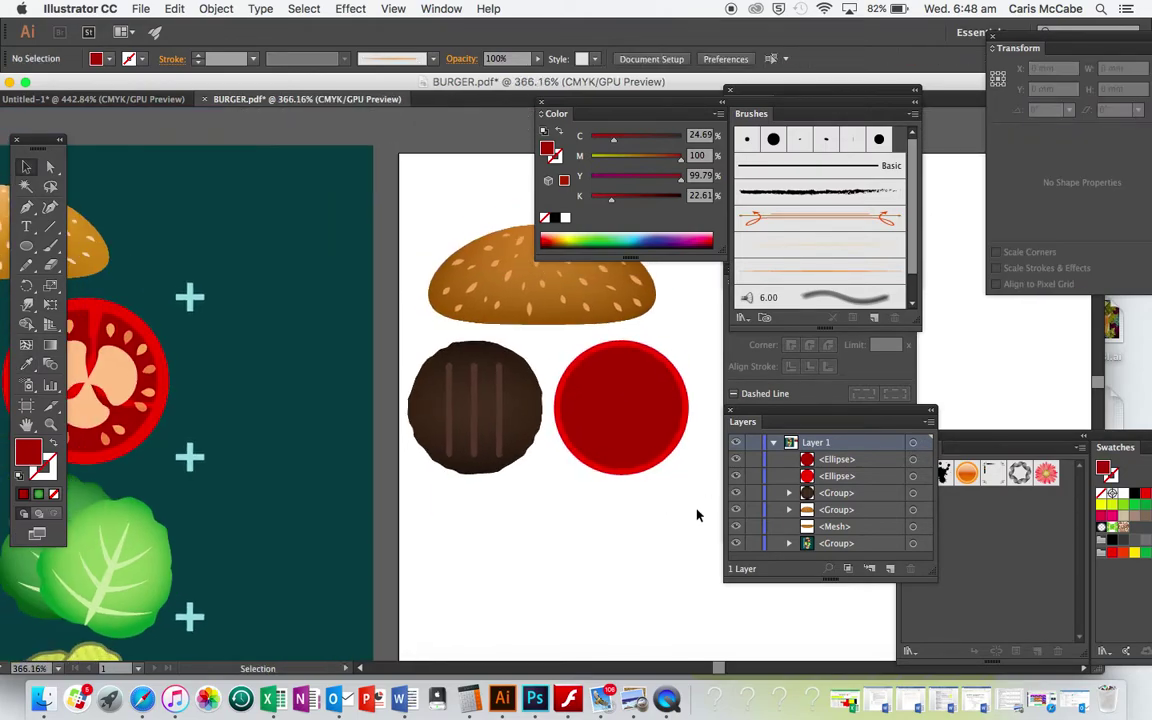
scroll(698, 515, "right", 2)
scroll(698, 515, "left", 1)
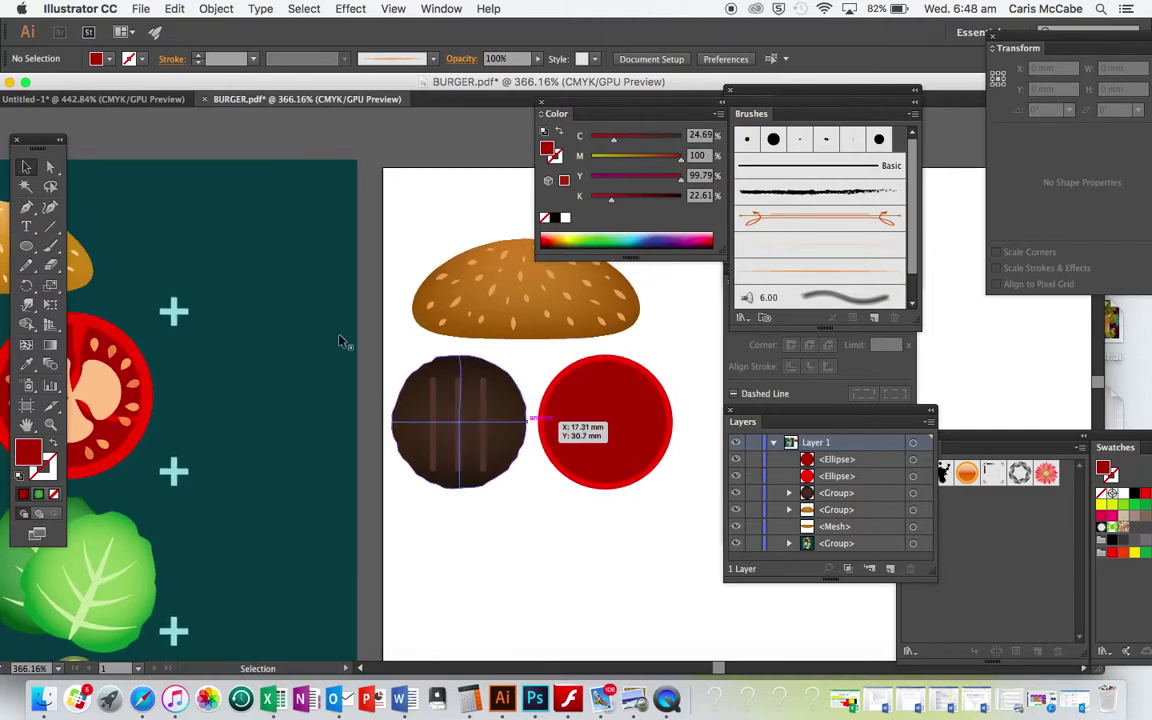
left_click(50, 207)
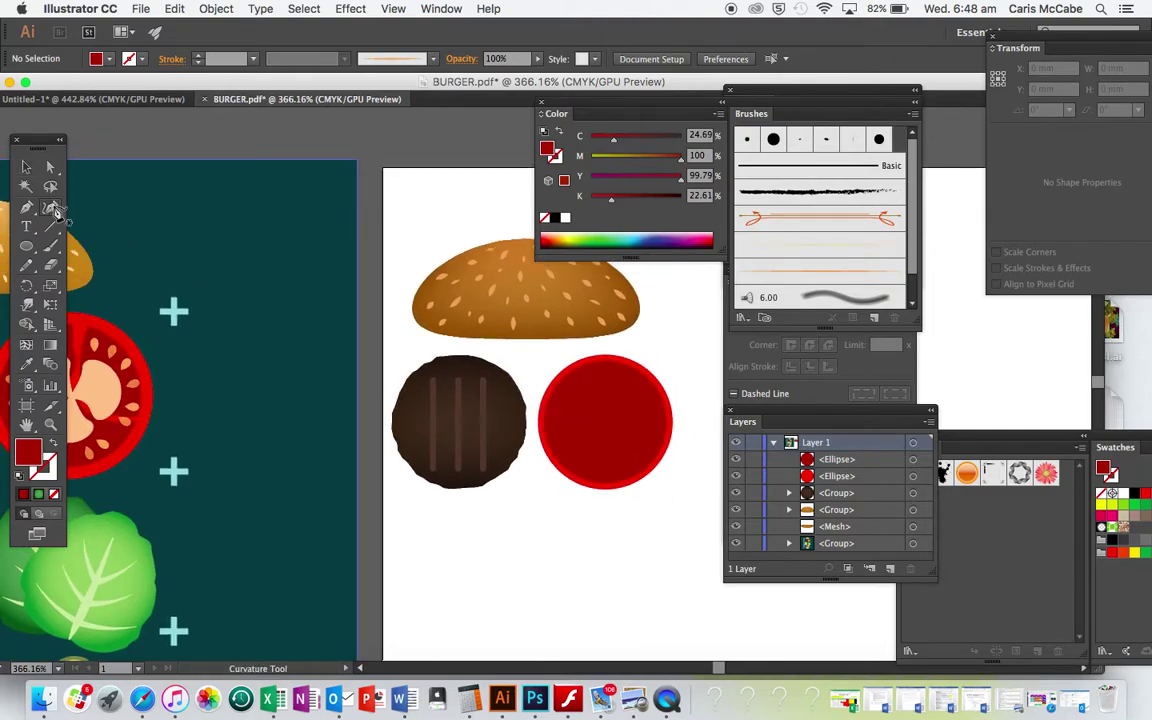
left_click(640, 342)
left_click(613, 376)
left_click(617, 421)
left_click(689, 463)
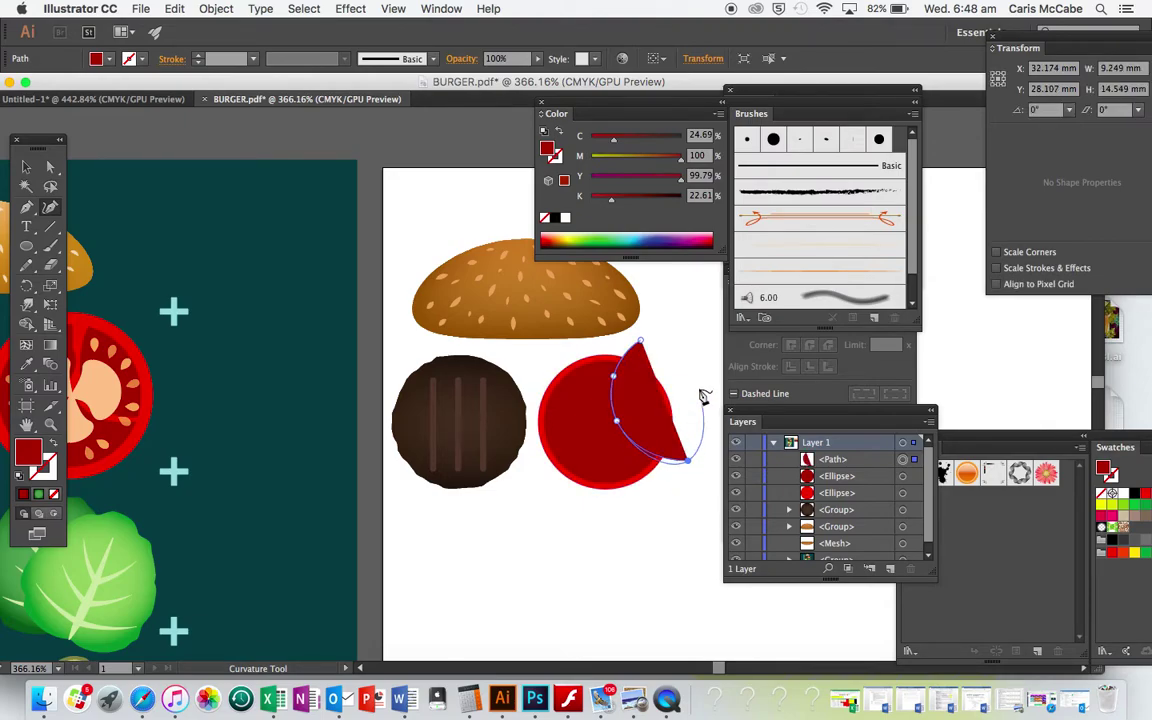
left_click(697, 390)
left_click(644, 343)
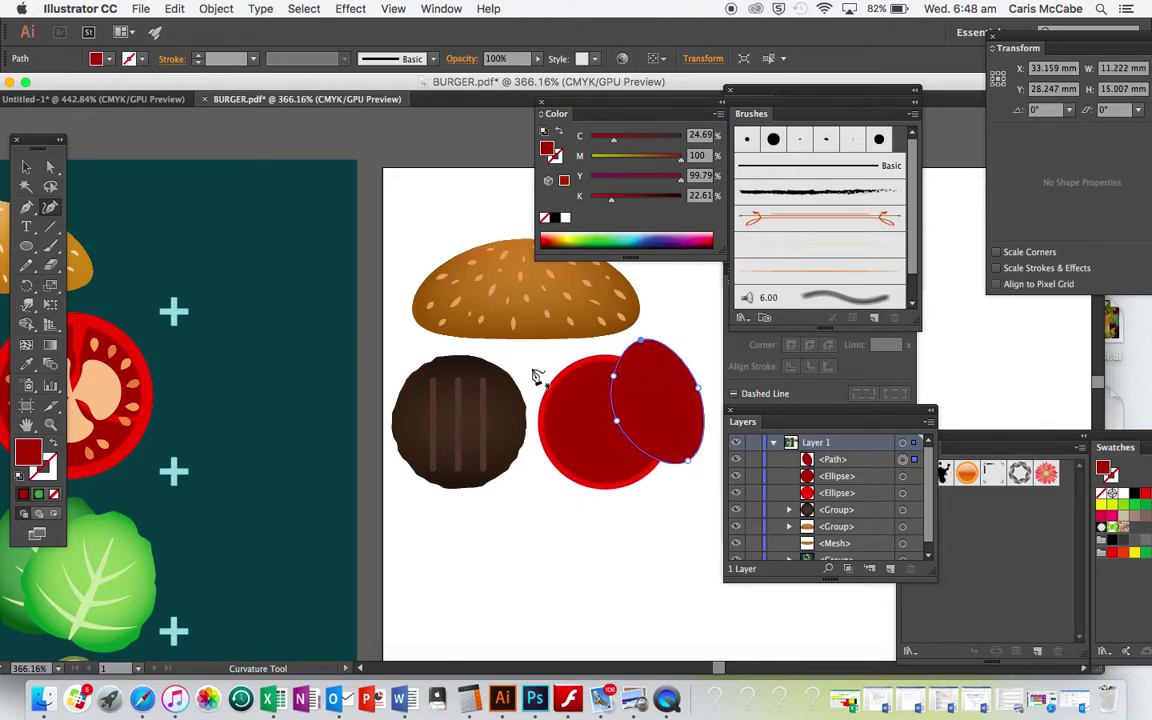
Draw a second closed rounded shape about 10.8 × 13.7 mm over the tomato's upper-left section, leaving a gap to the first
left_click(545, 348)
left_click(587, 351)
left_click(602, 389)
left_click(595, 428)
left_click(528, 455)
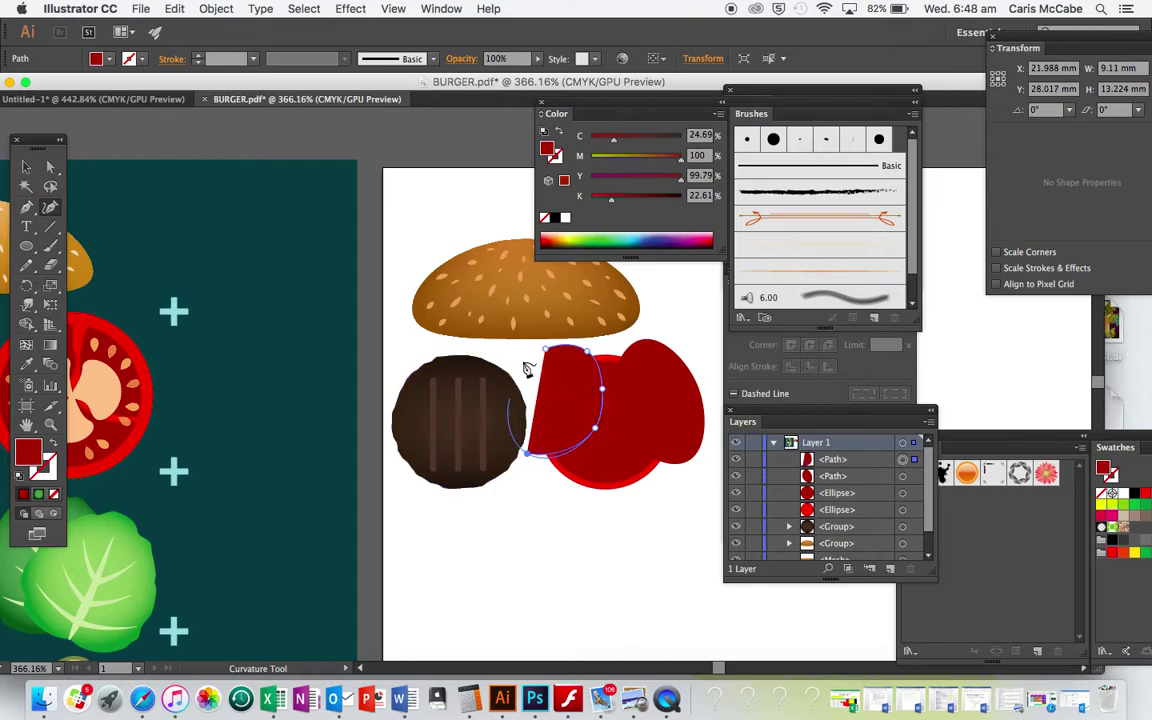
left_click(545, 348)
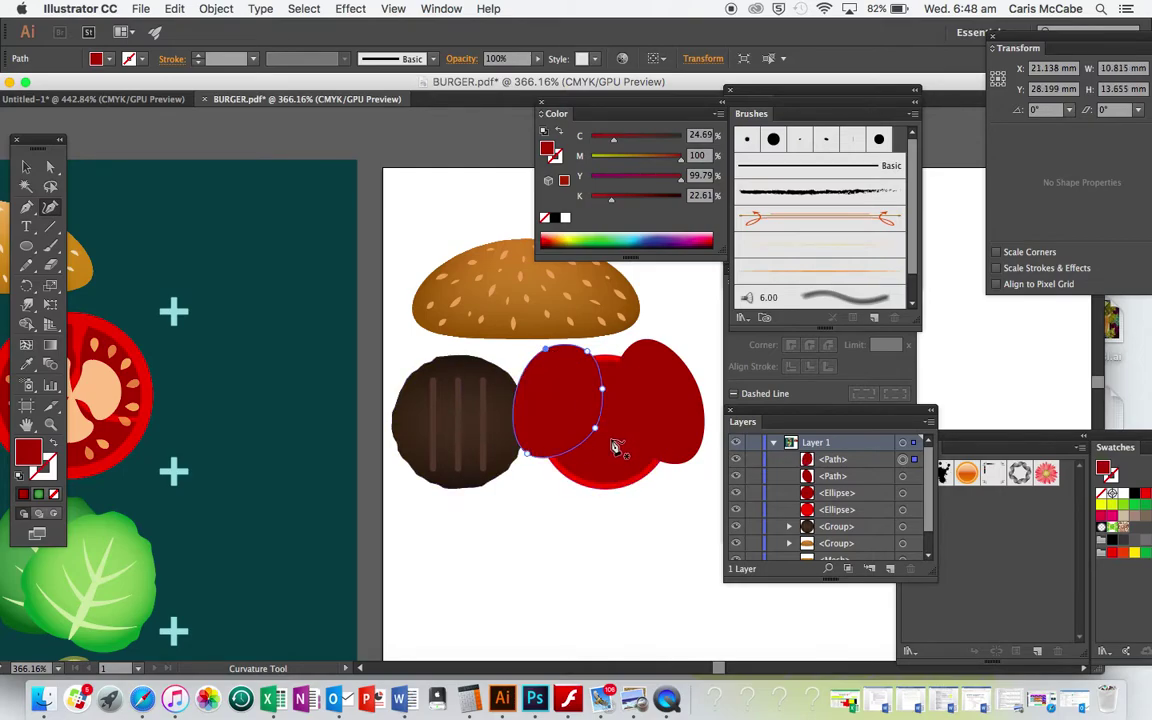
Draw a third closed curved shape over the tomato's lower section, peaking just below the centre and extending past the bottom edge
left_click(607, 437)
left_click(582, 457)
left_click(542, 488)
left_click(645, 511)
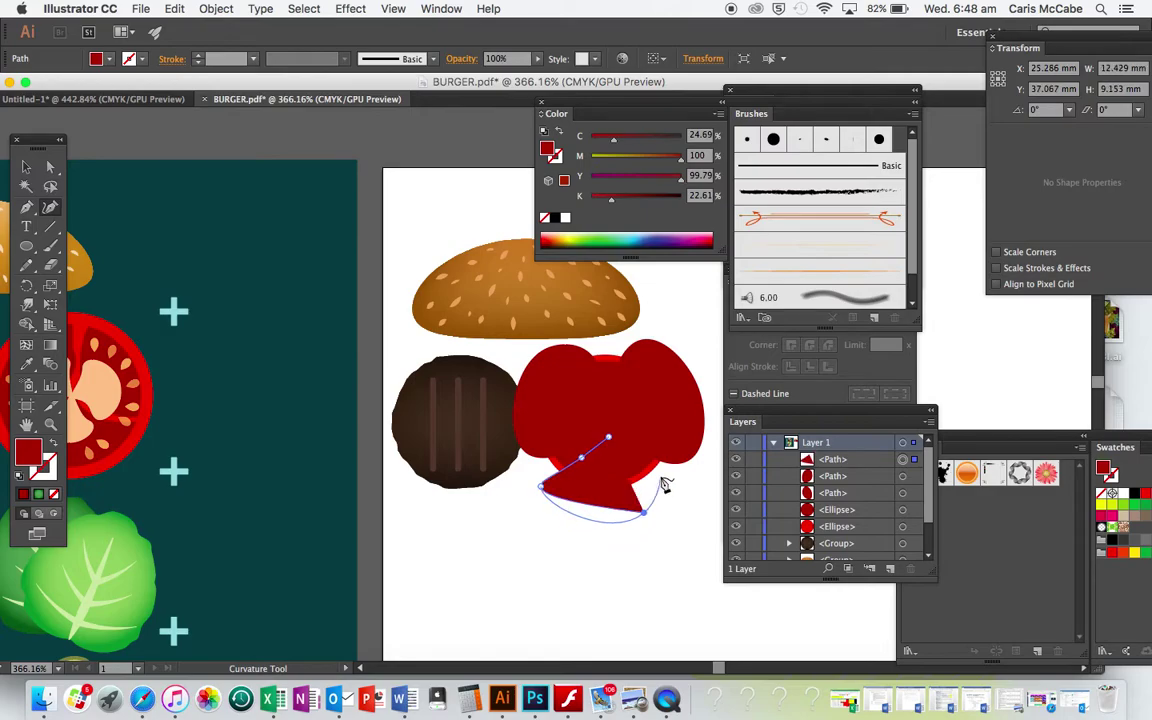
left_click(659, 475)
left_click(631, 458)
left_click(610, 441)
key("v")
key("super+shift+a")
Divide the inner dark red circle along the three overlapping curved shapes with Shape Builder
scroll(692, 512, "up", 3)
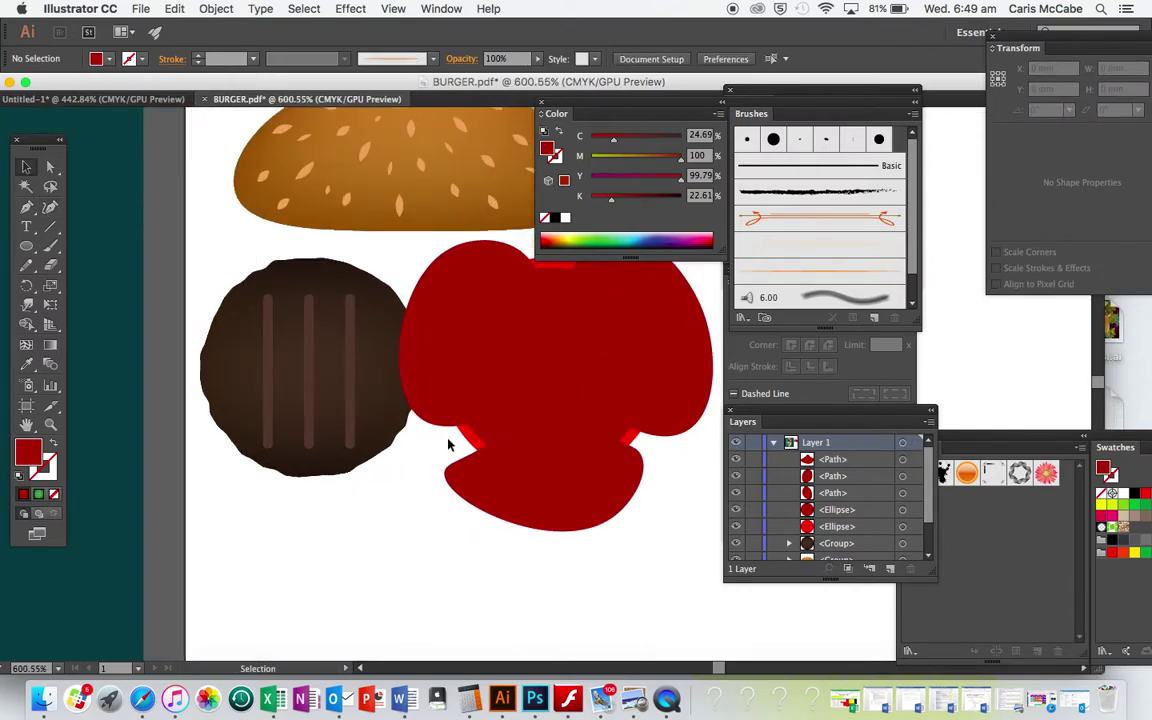
left_click(556, 357)
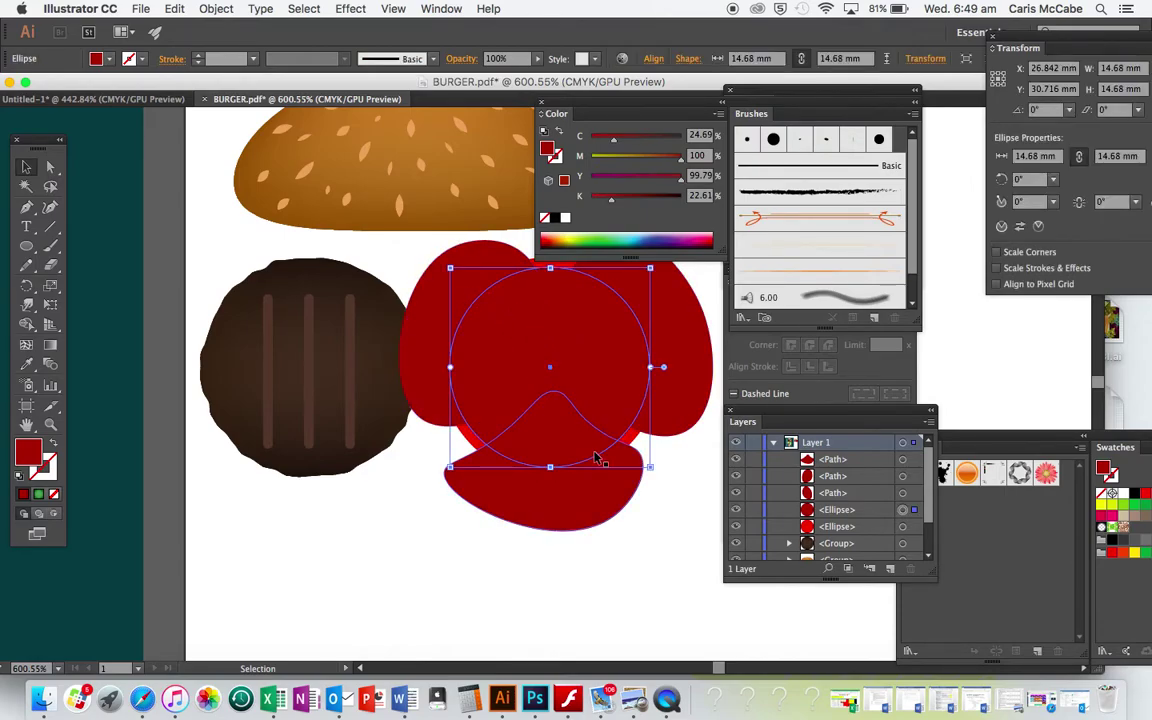
left_click(467, 287, "shift")
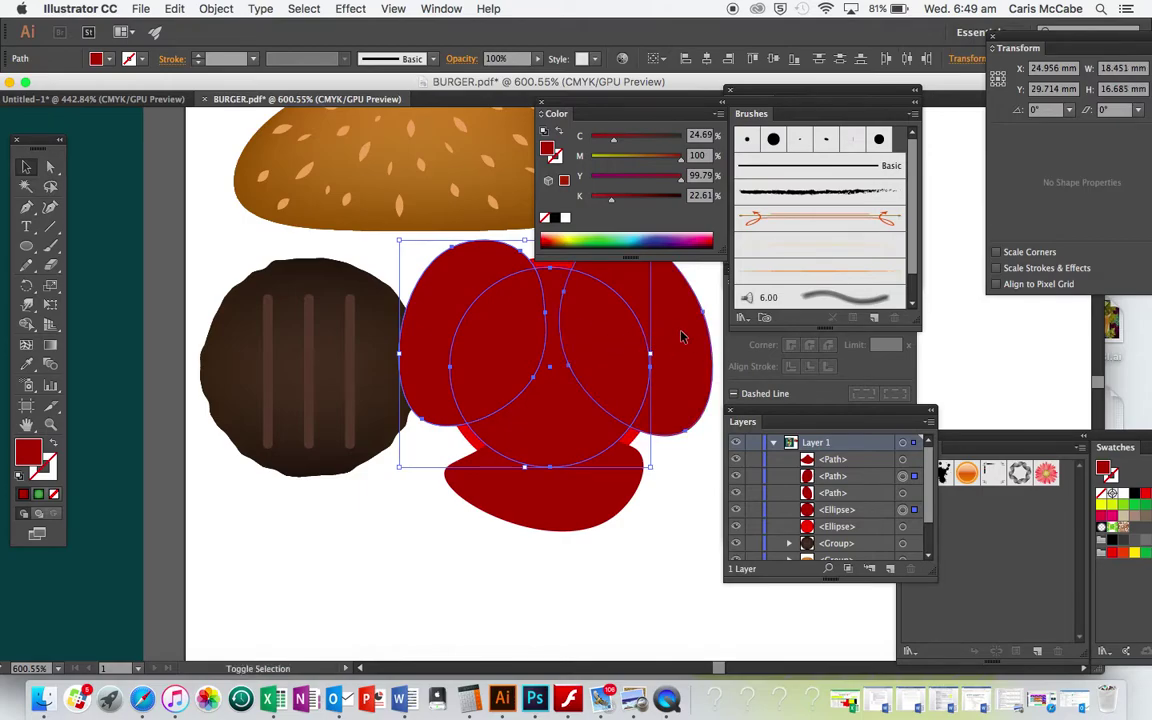
left_click(593, 475, "shift")
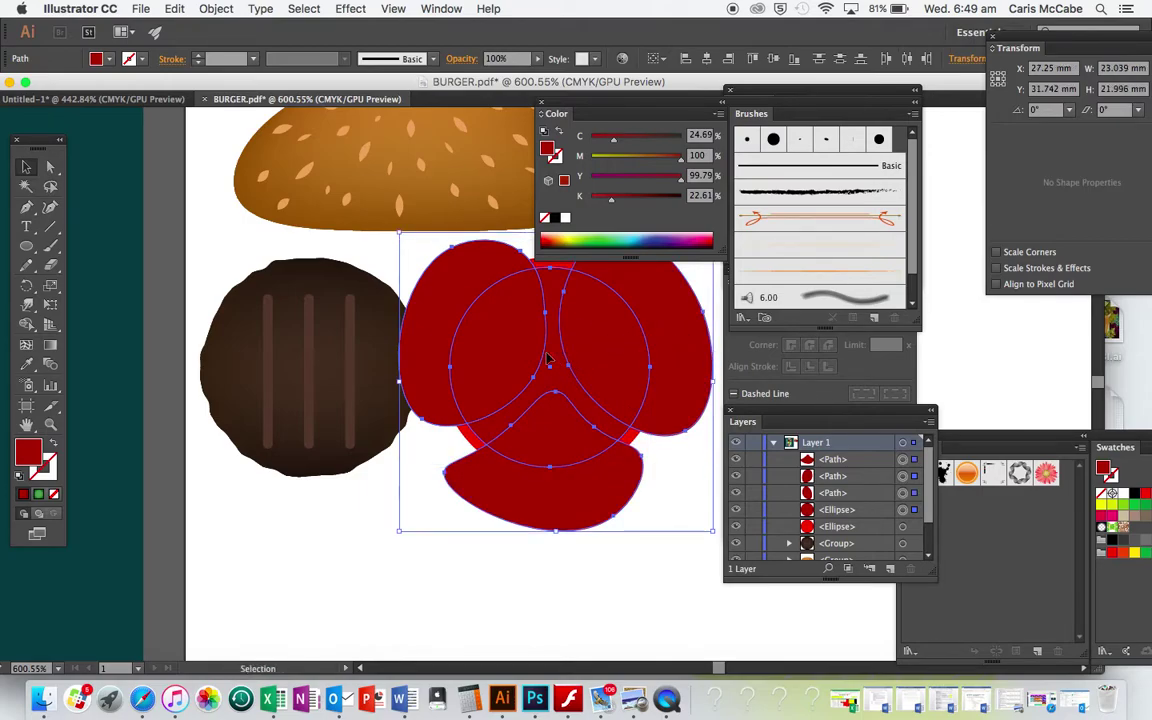
scroll(540, 420, "right", 5)
scroll(540, 420, "up", 3)
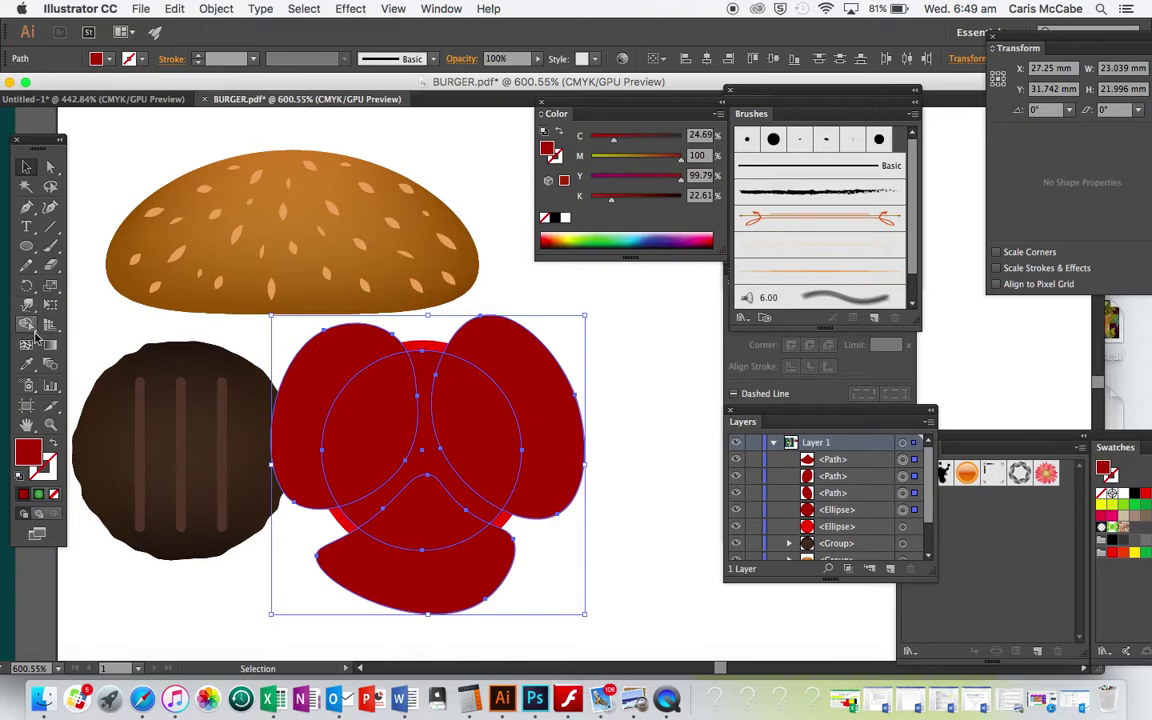
left_click(27, 325)
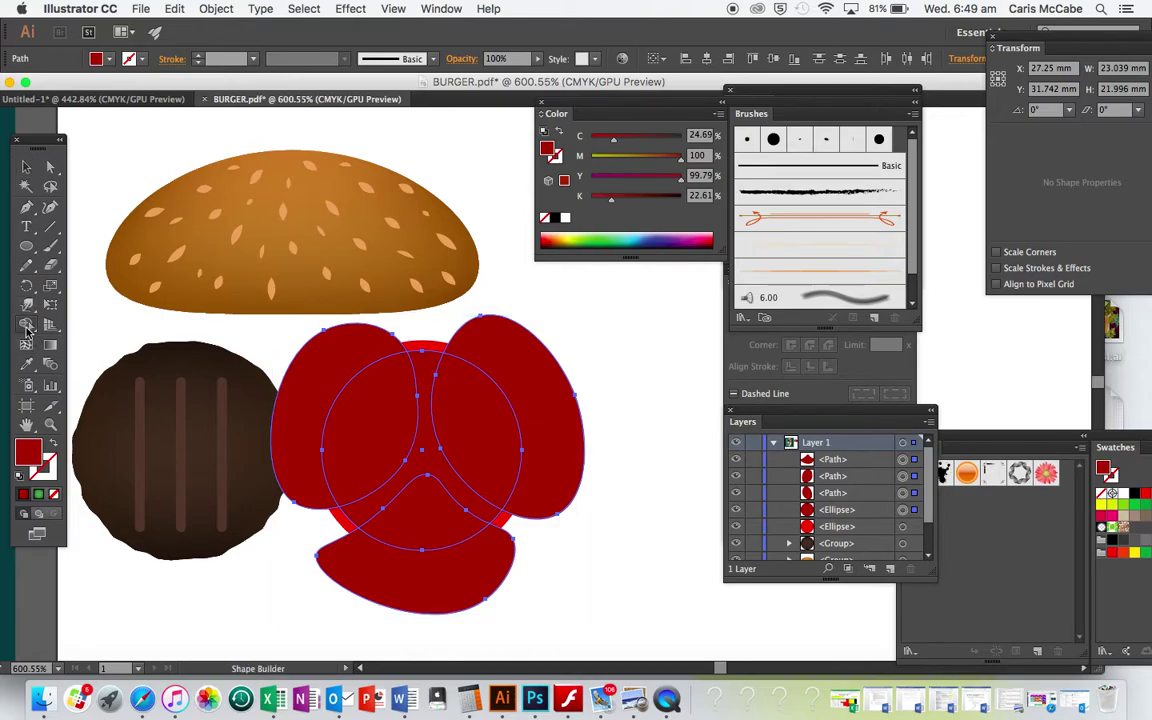
left_click(395, 427)
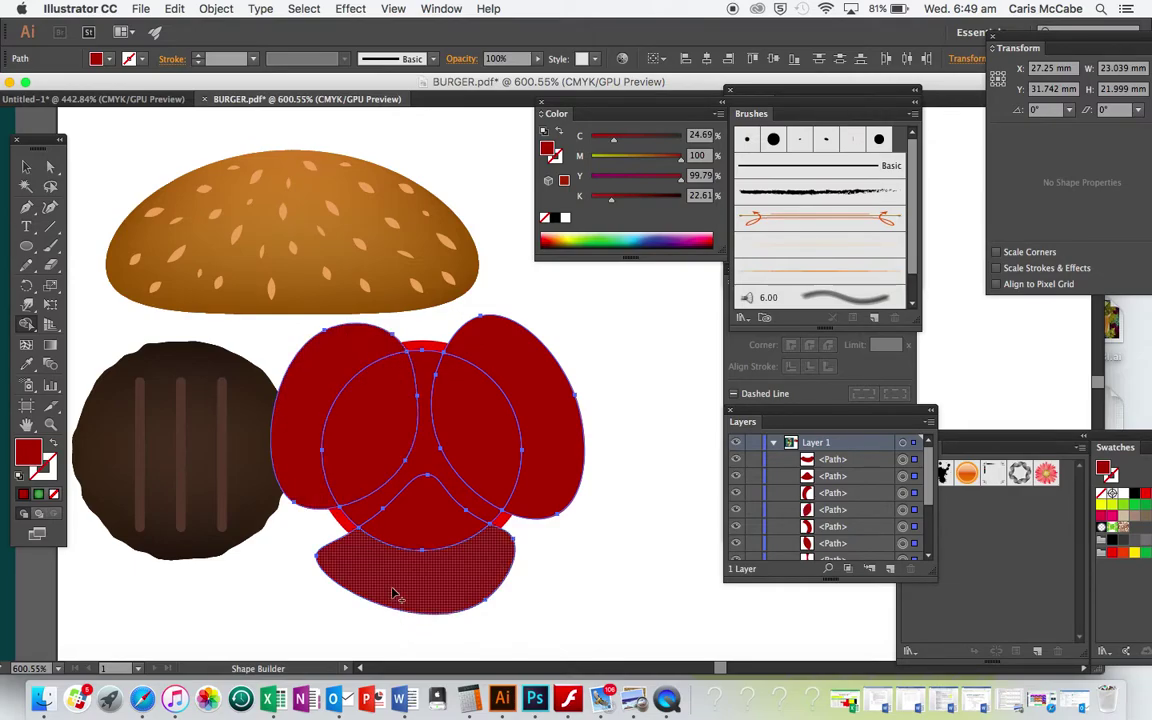
key("v")
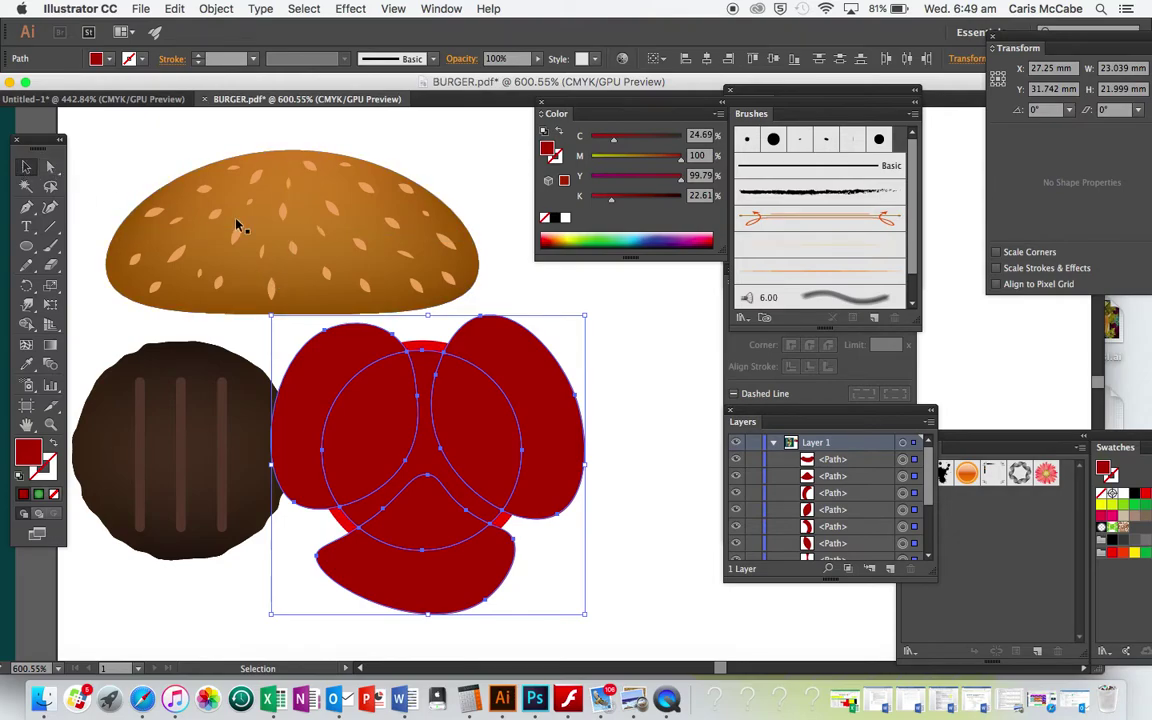
left_click(651, 357)
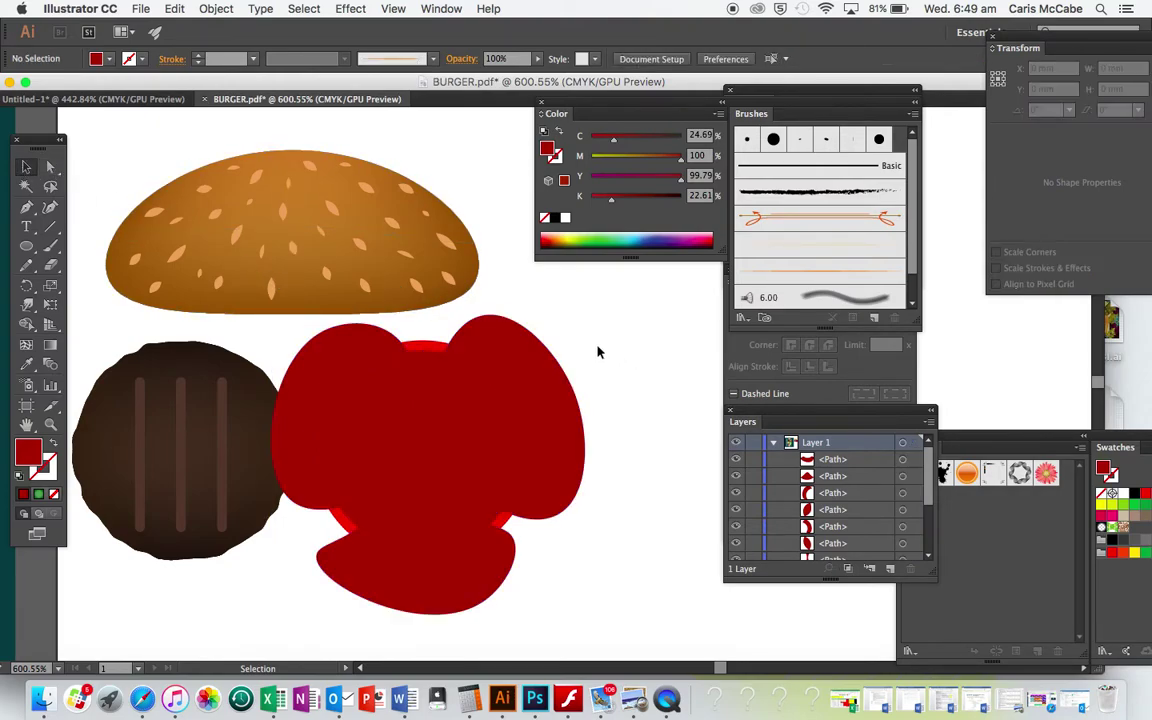
Fill the Y-shaped piece between the three sections with the bright red of the tomato's outer ring
left_click(430, 370)
key("i")
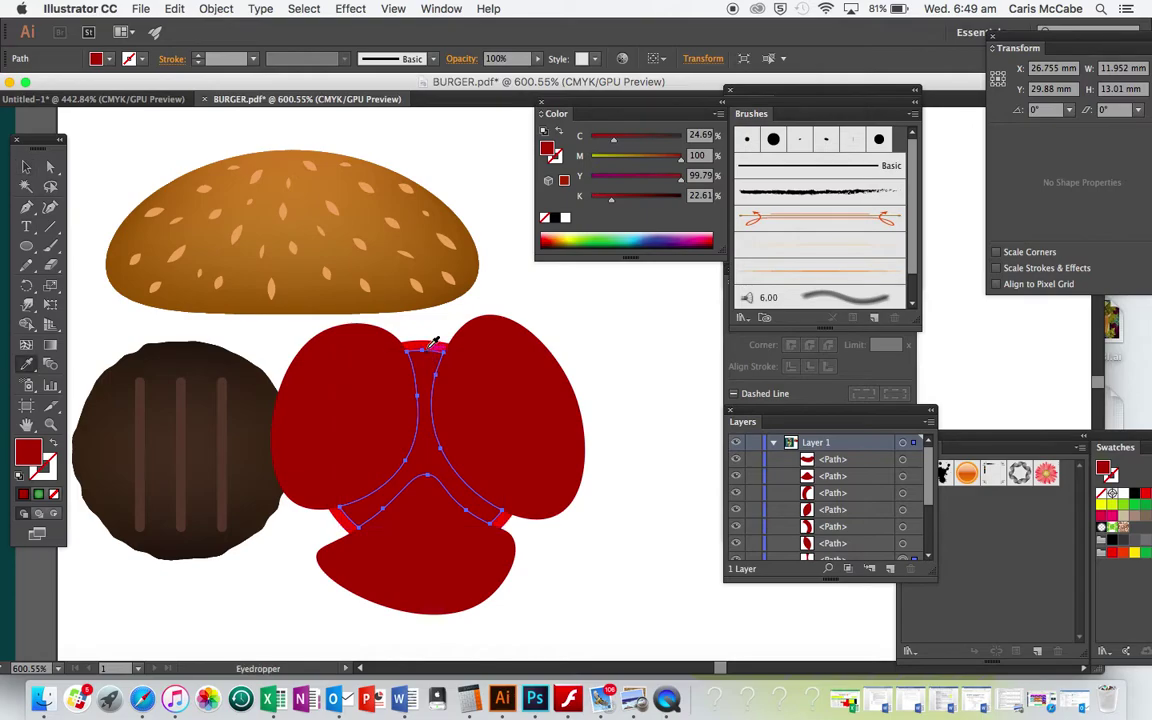
left_click(440, 338)
key("v")
left_click(540, 315)
Delete the three dark red pieces that lie outside the inner circle
left_click(531, 353)
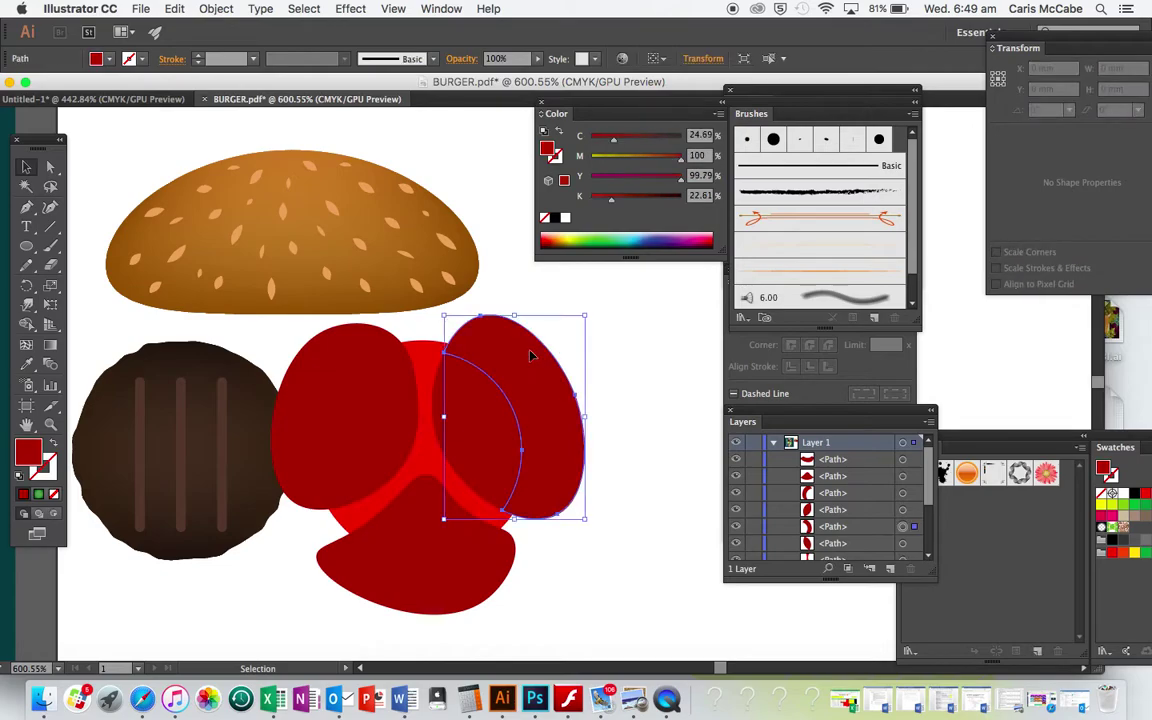
left_click(345, 345, "shift")
left_click(437, 550, "shift")
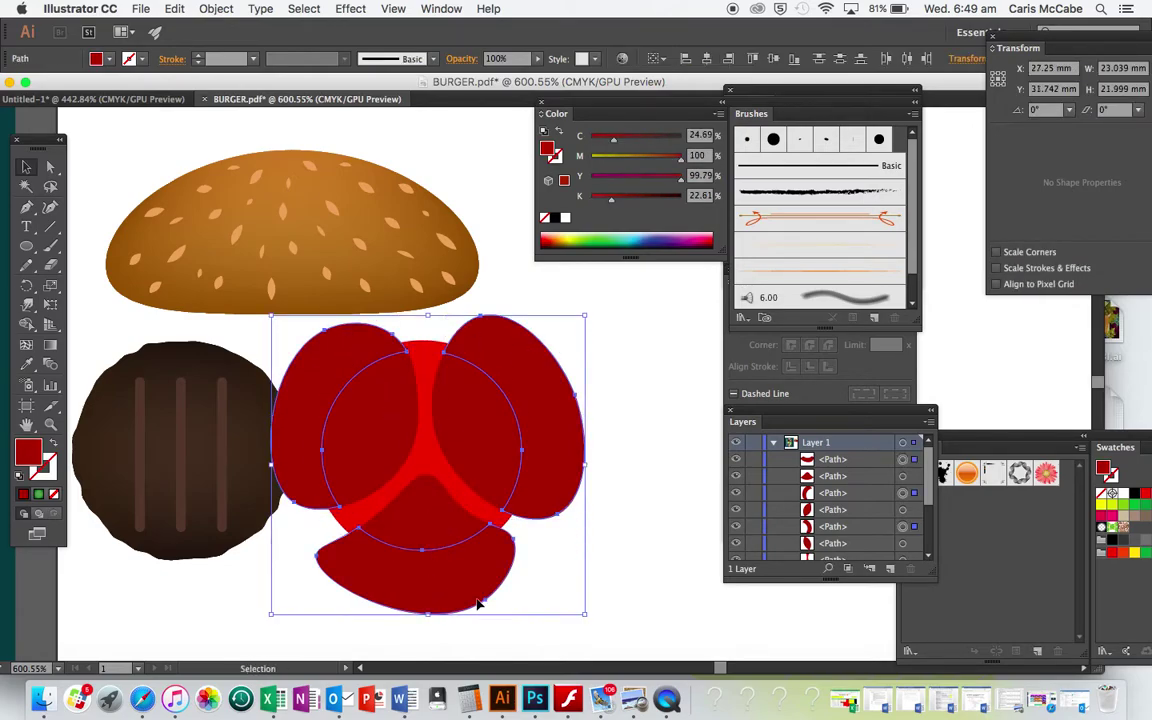
key("Delete")
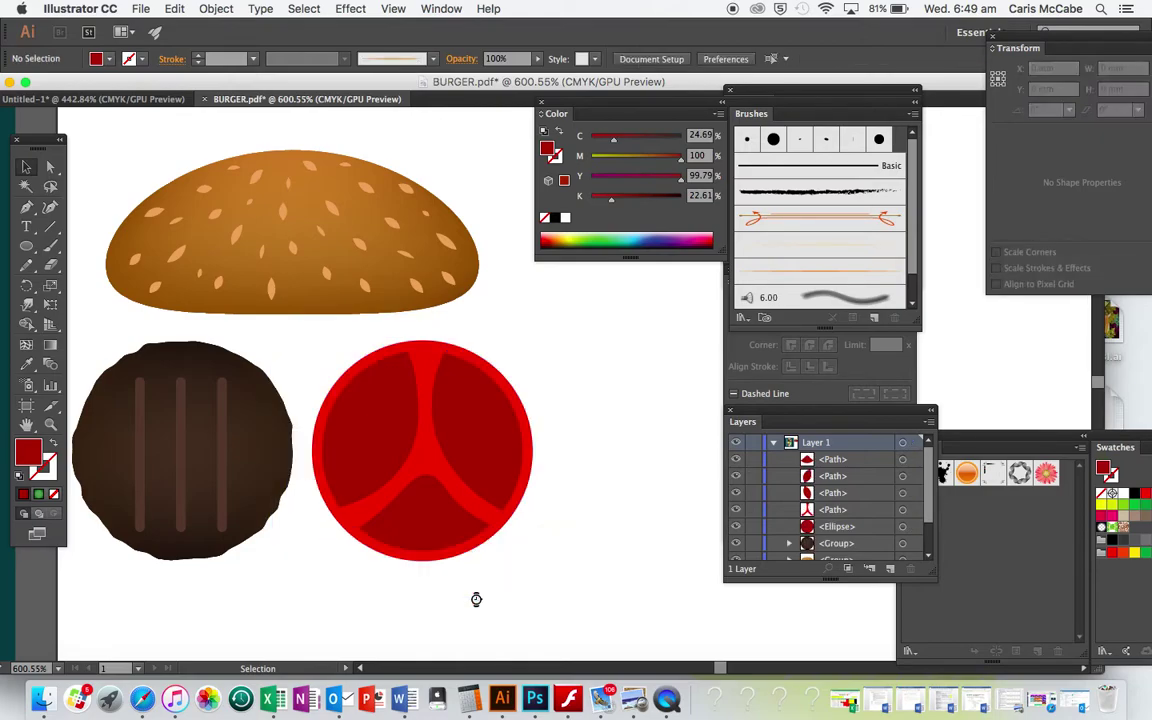
Draw an ellipse about 5.1 × 3.9 mm over the inner part of the tomato's upper-left section
scroll(476, 598, "left", 10)
scroll(476, 599, "left", 4)
scroll(476, 599, "right", 3)
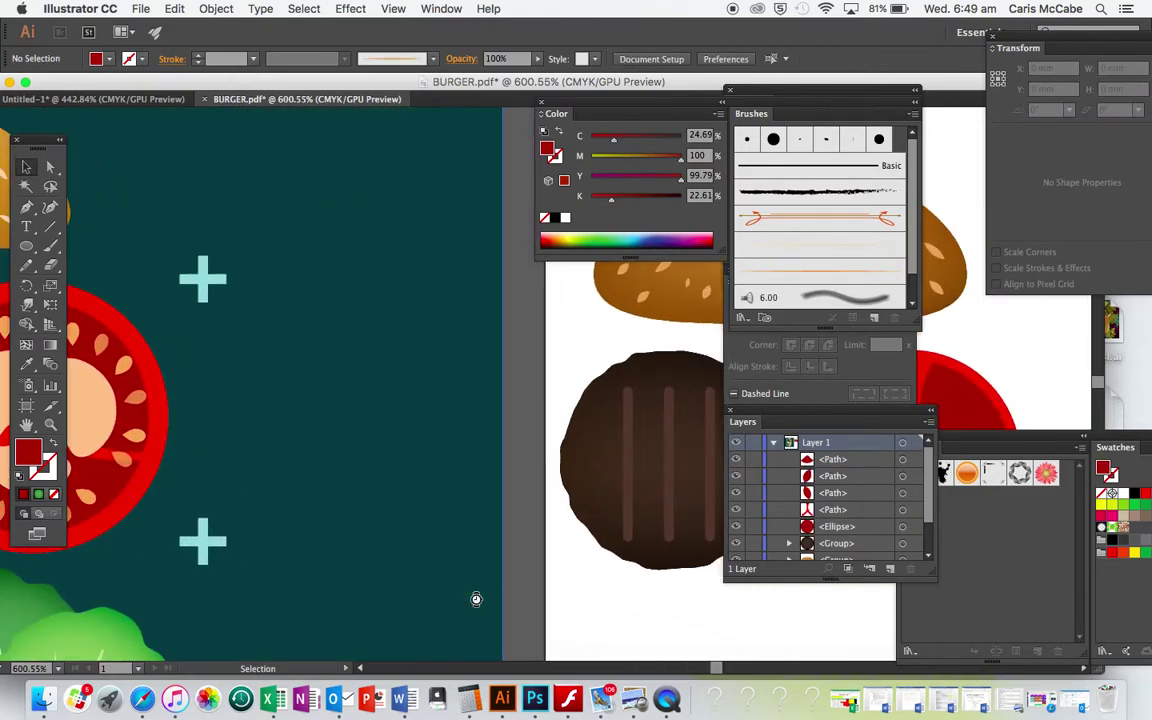
scroll(476, 599, "down", 3)
scroll(476, 614, "right", 10)
scroll(476, 615, "up", 4)
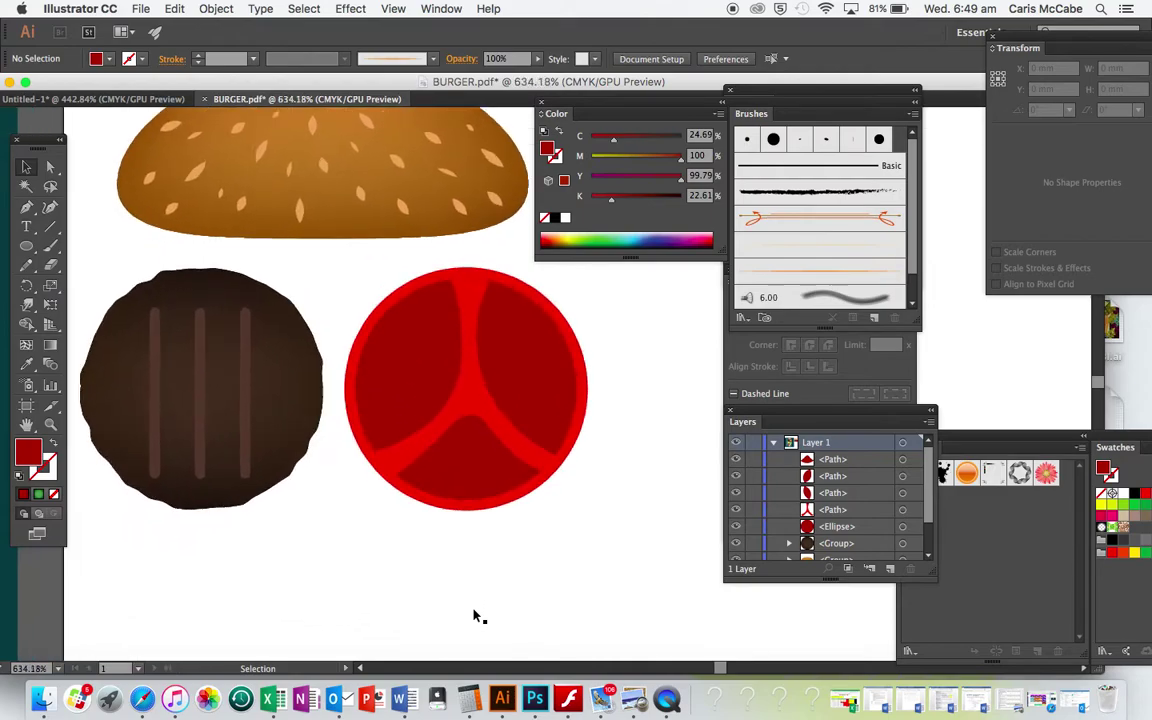
left_click(17, 247)
left_click_drag(460, 360, 546, 424)
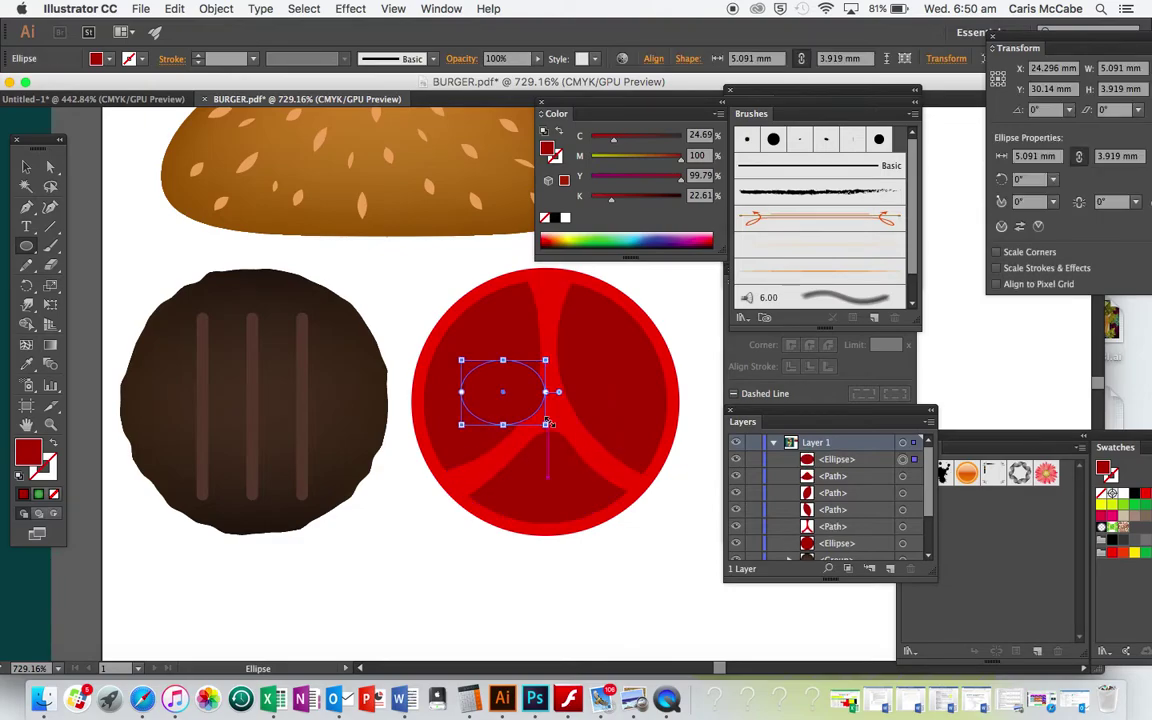
Fill the new ellipse with the peach colour sampled from the flesh of the reference tomato
key("i")
scroll(553, 411, "left", 10)
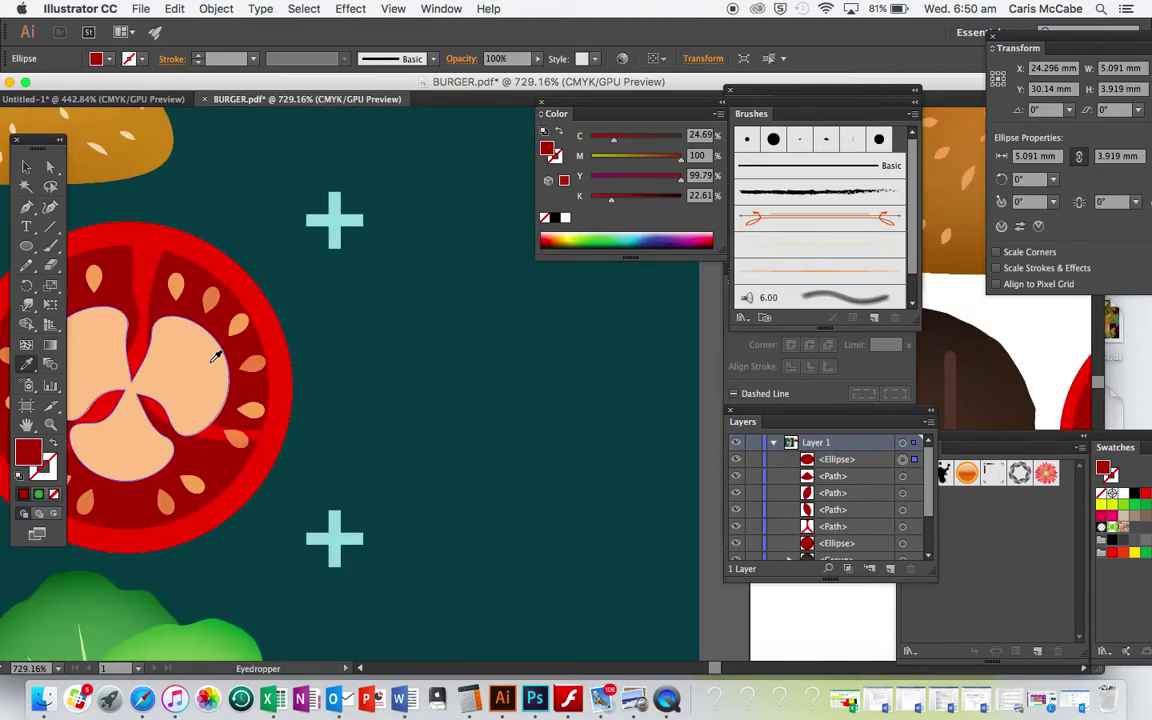
left_click(215, 357)
scroll(215, 357, "right", 10)
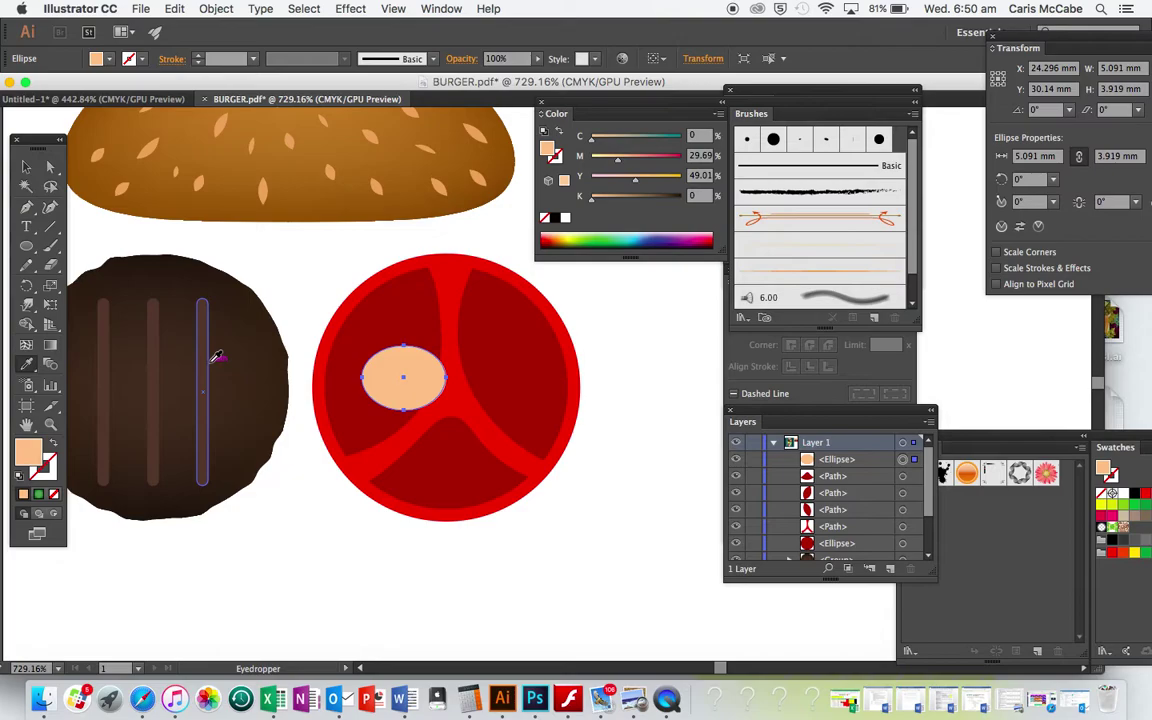
Enlarge the peach ellipse to 5.803 × 4.489 mm and rotate it to 51.4° within the upper-left section
key("v")
left_click_drag(447, 344, 412, 305)
left_click_drag(421, 368, 405, 368)
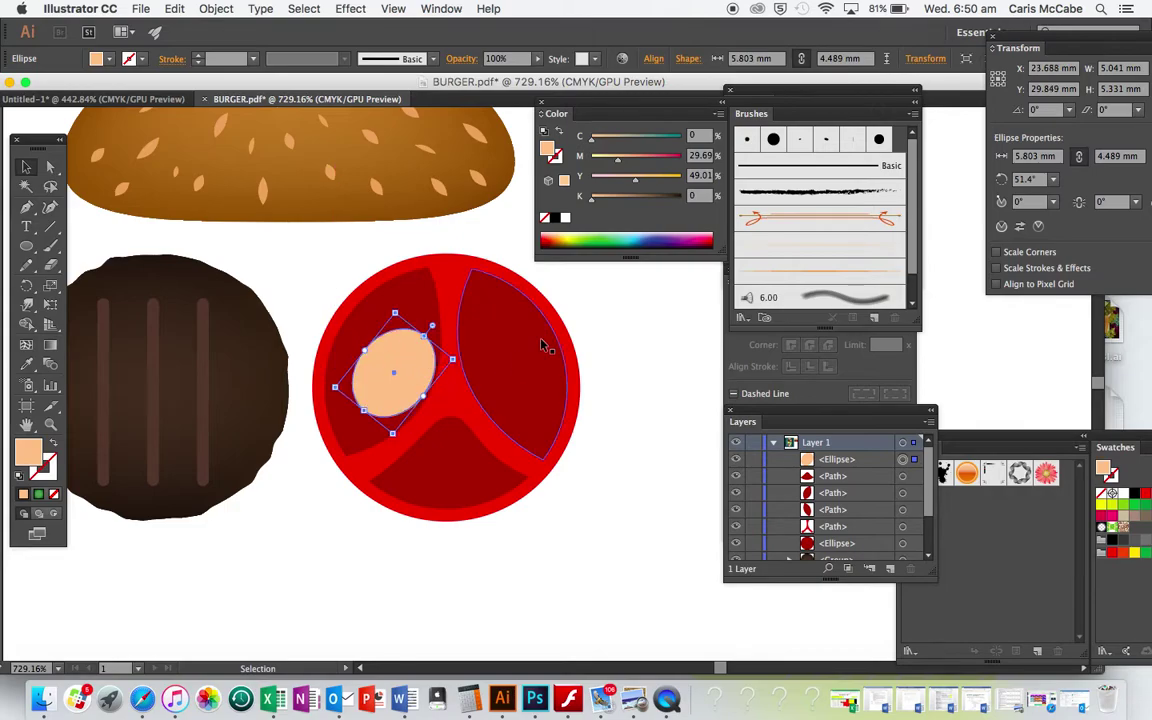
Warp the peach ellipse with a vertical Shell Upper effect at 57% bend and −6% horizontal distortion, and expand its appearance
left_click(354, 8)
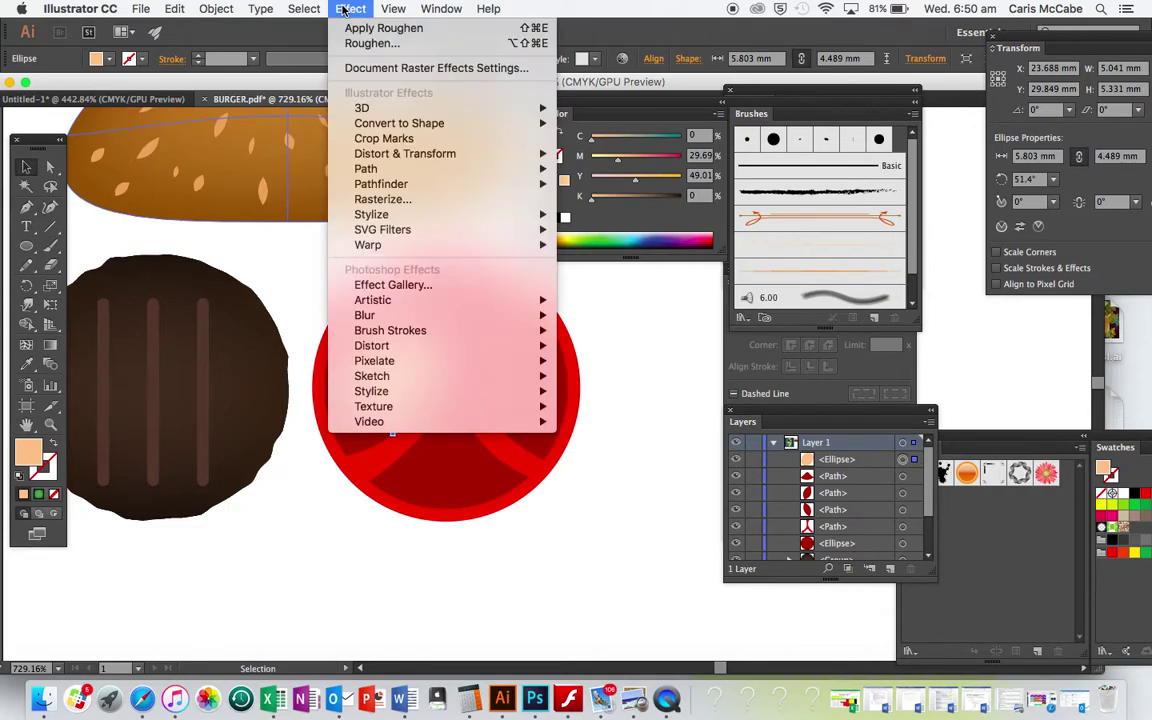
mouse_move(542, 245)
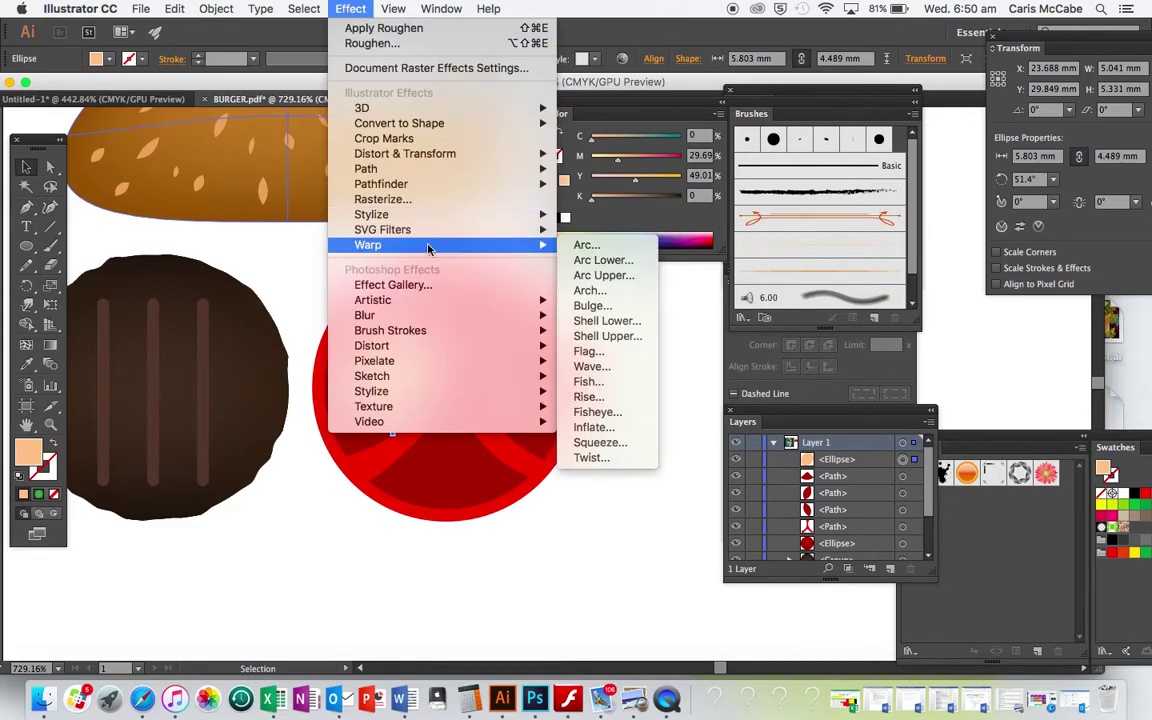
left_click(610, 336)
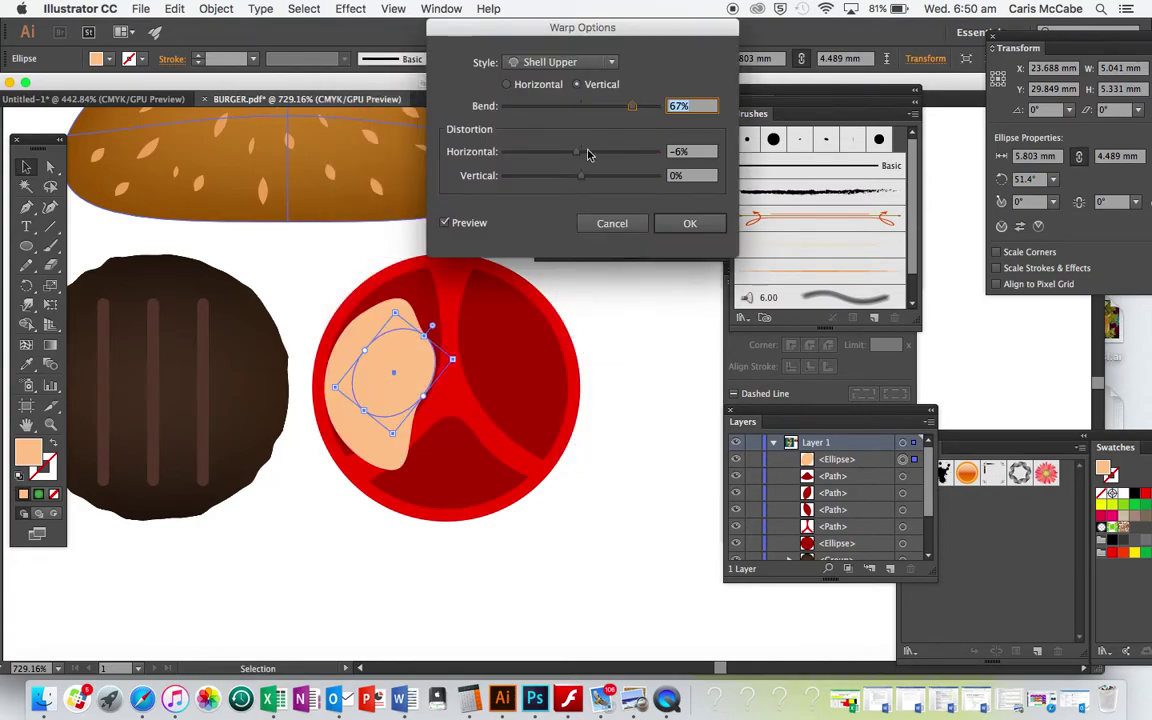
left_click_drag(628, 106, 626, 109)
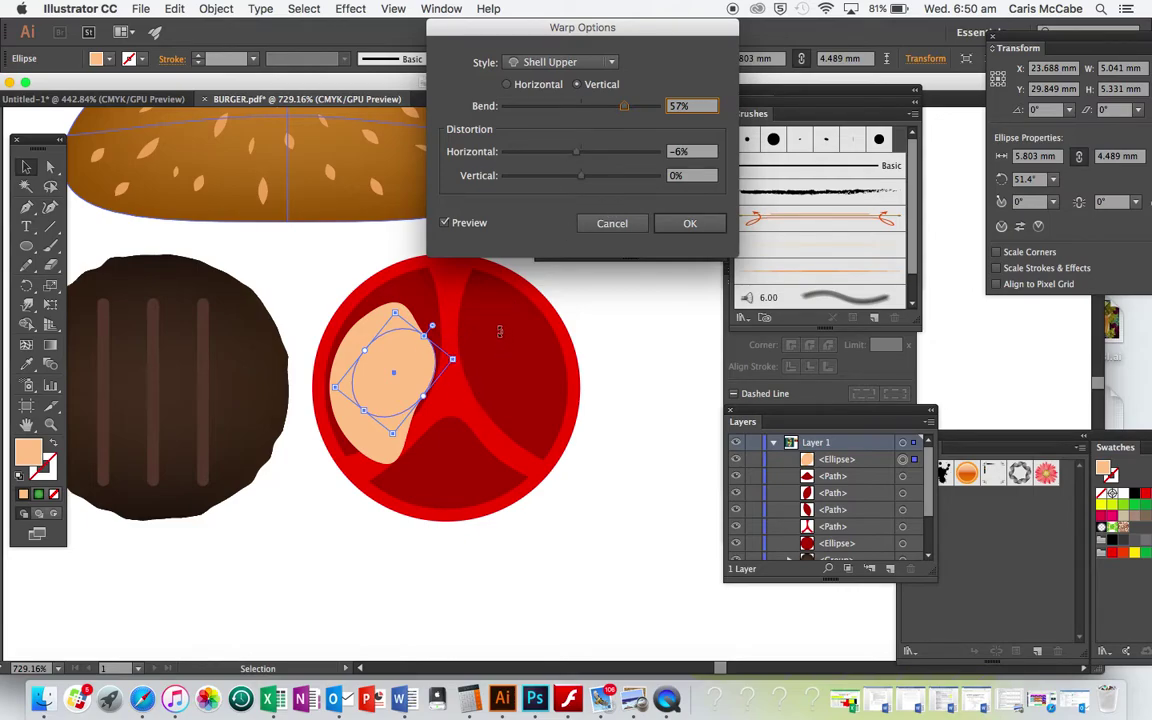
left_click(689, 225)
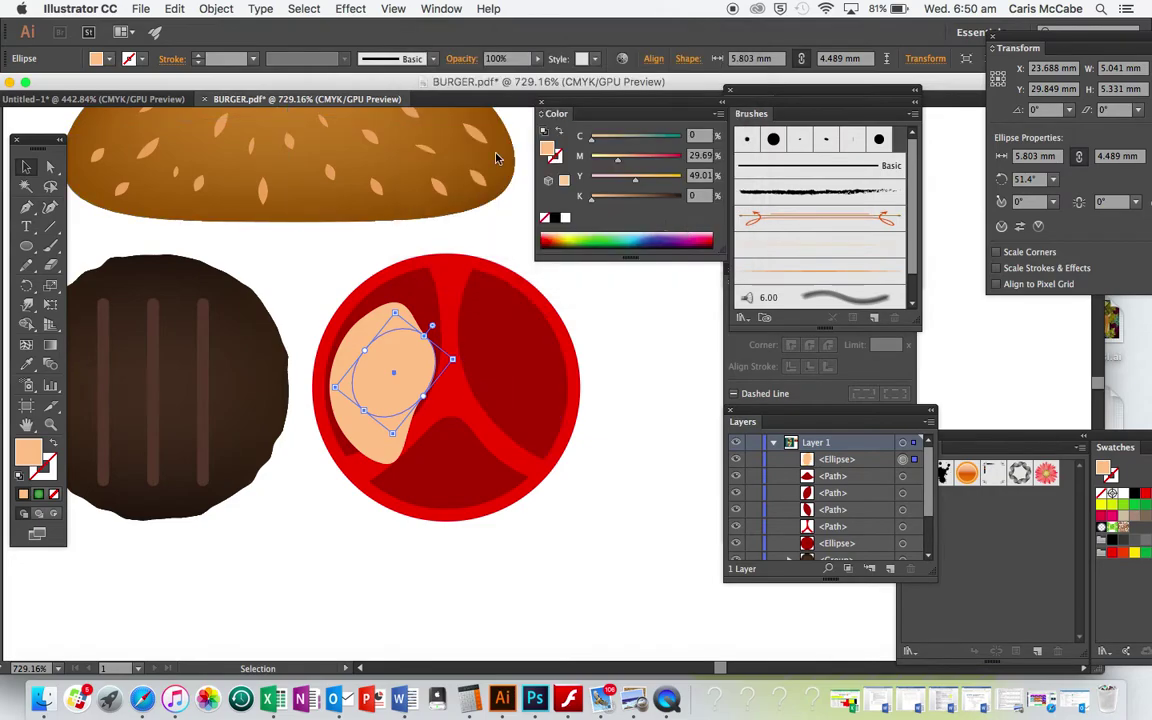
left_click(216, 9)
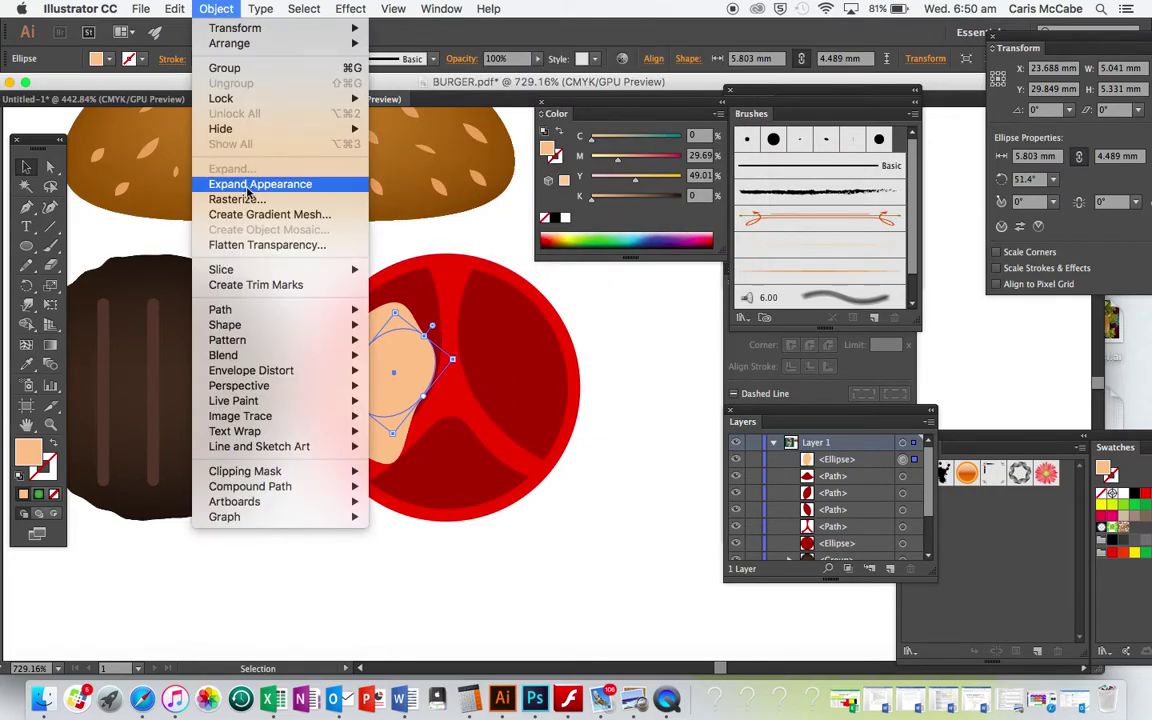
left_click(250, 184)
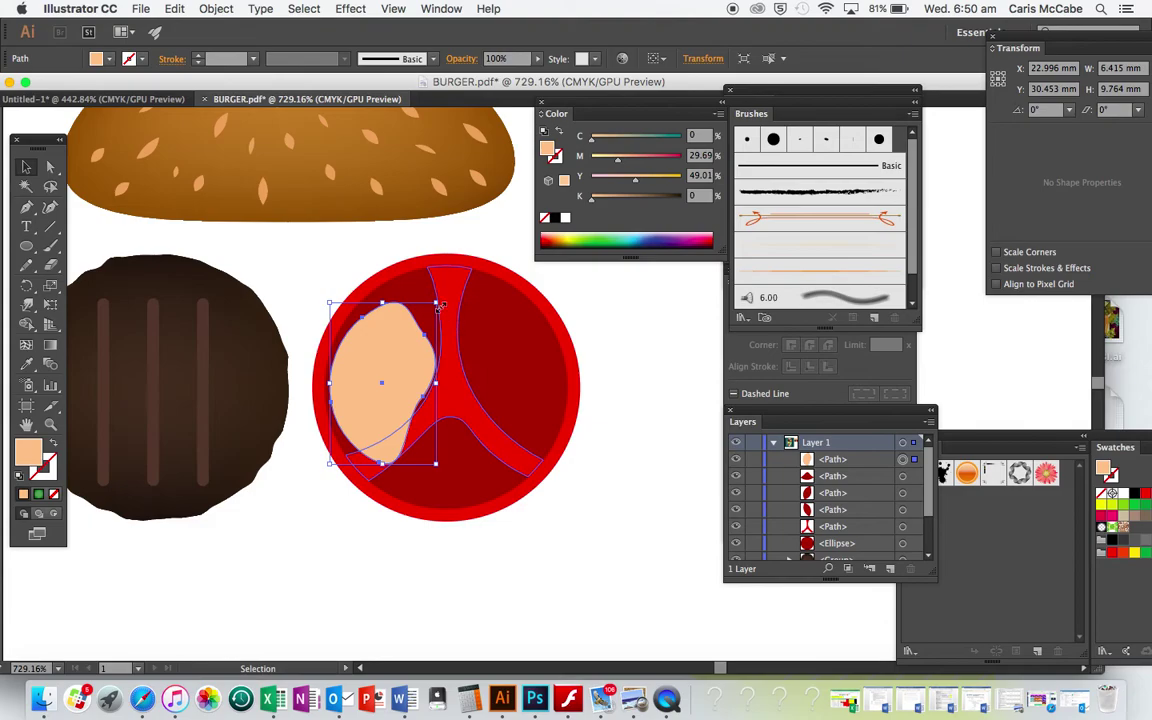
Shrink and rotate the warped peach shape to about 4.7 × 6.5 mm overall, placing it inside the tomato's upper-left section
left_click_drag(436, 303, 403, 343)
left_click_drag(430, 298, 450, 322)
left_click_drag(400, 360, 405, 369)
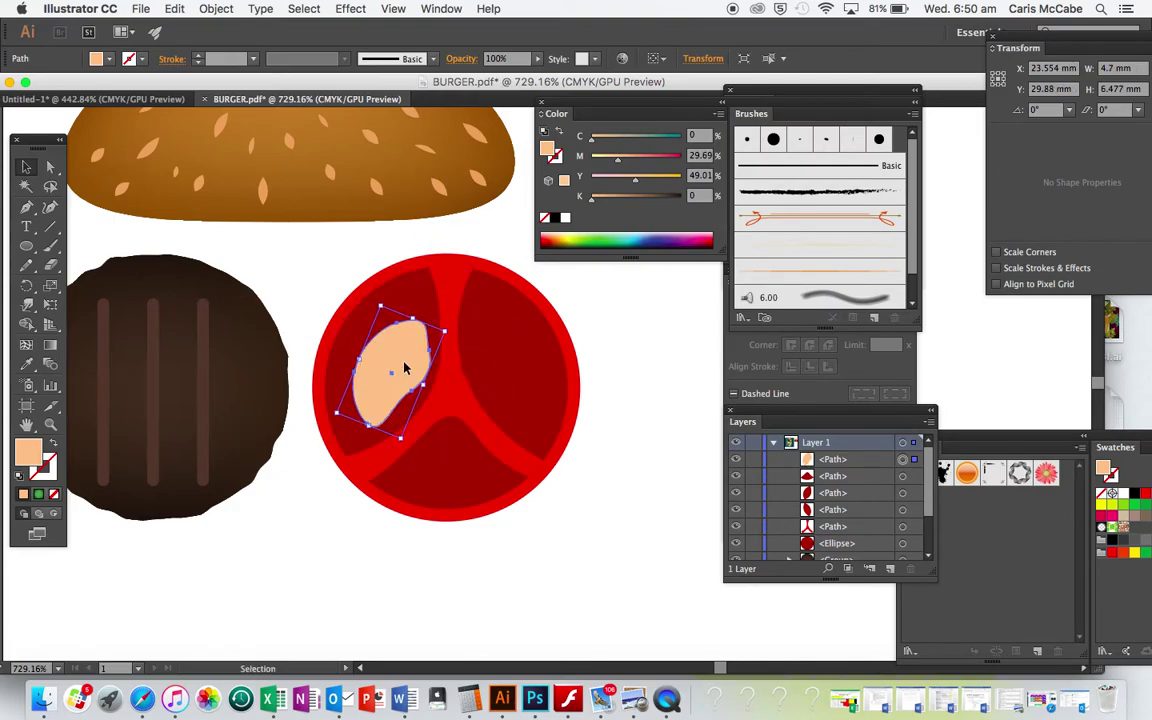
Reflect a copy of the peach shape across the vertical axis and place it in the tomato's upper-right section
left_click(205, 8)
mouse_move(224, 31)
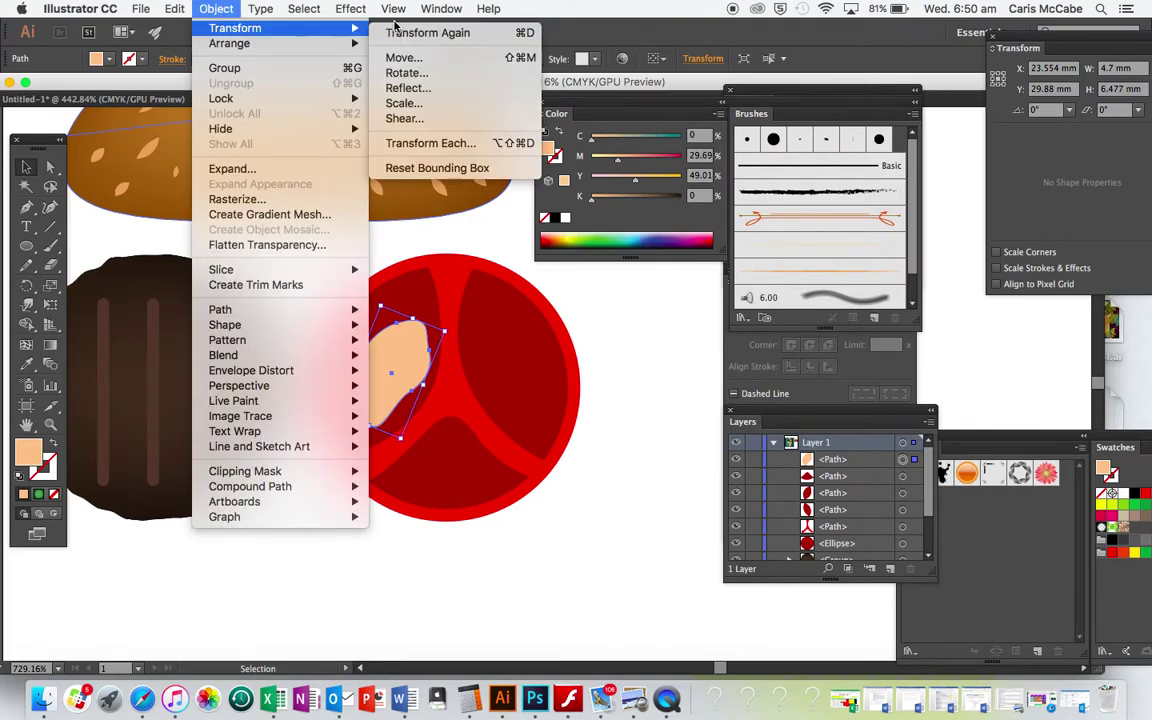
left_click(430, 88)
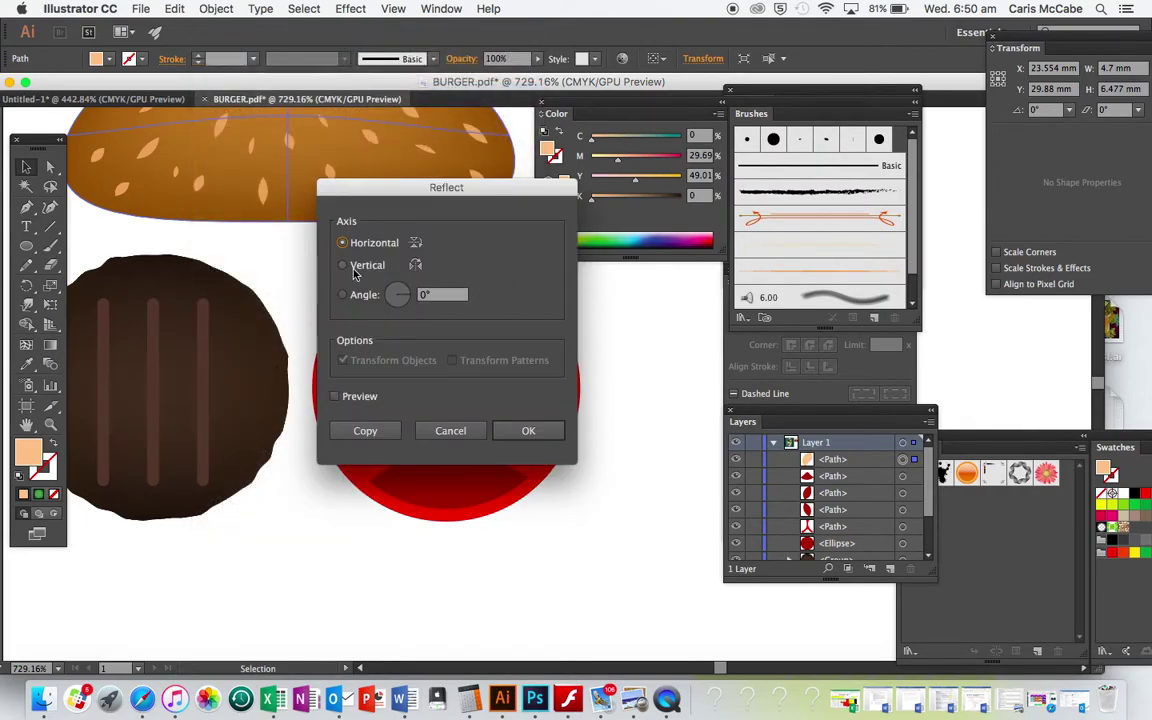
left_click(370, 431)
left_click_drag(389, 362, 520, 372)
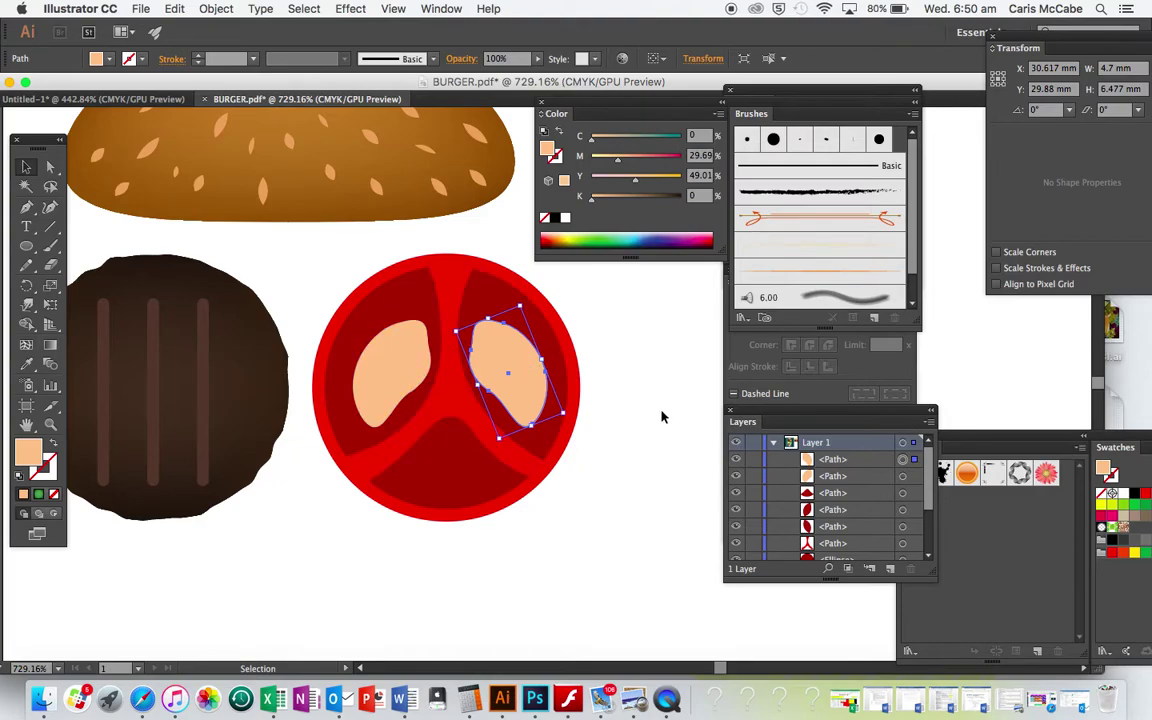
double_click(525, 377)
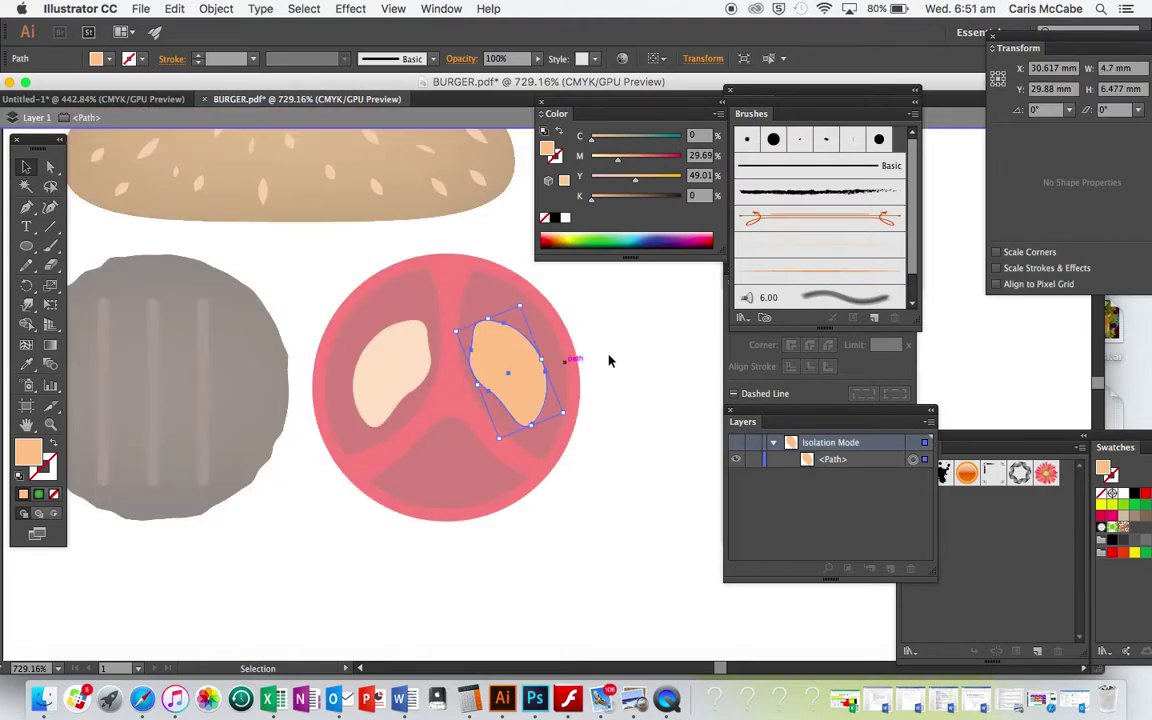
left_click(33, 118)
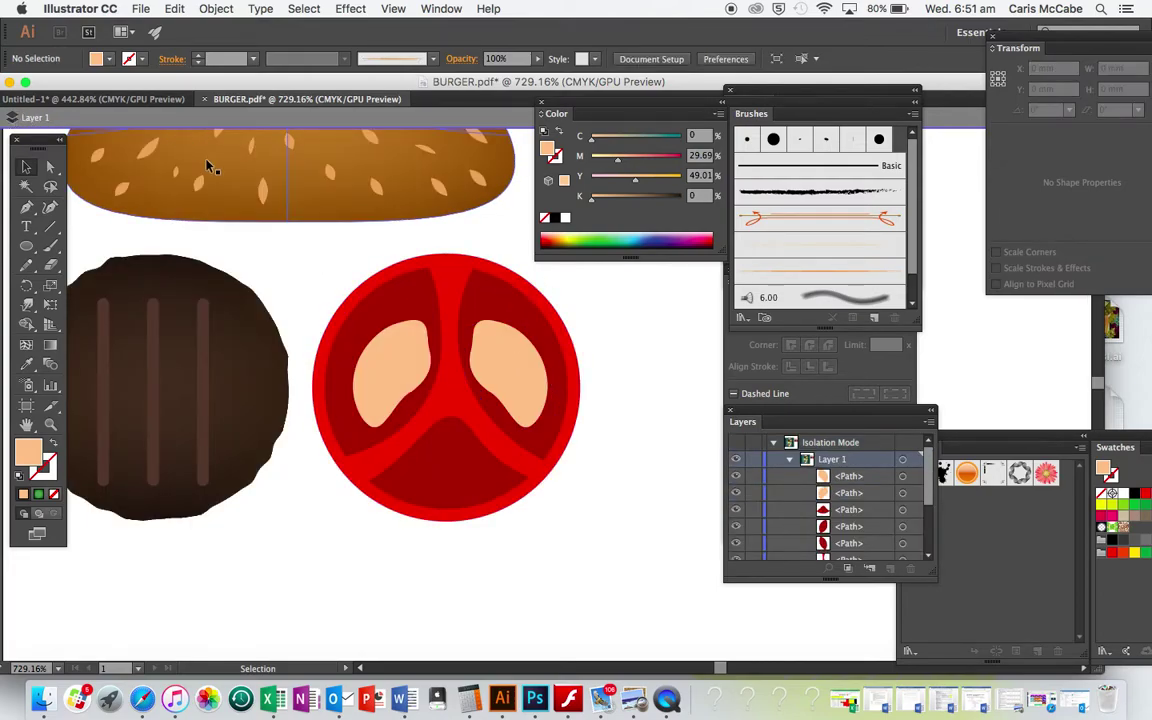
Duplicate the upper-right peach shape into the tomato's bottom section and rotate it to lie across that section
left_click(510, 366)
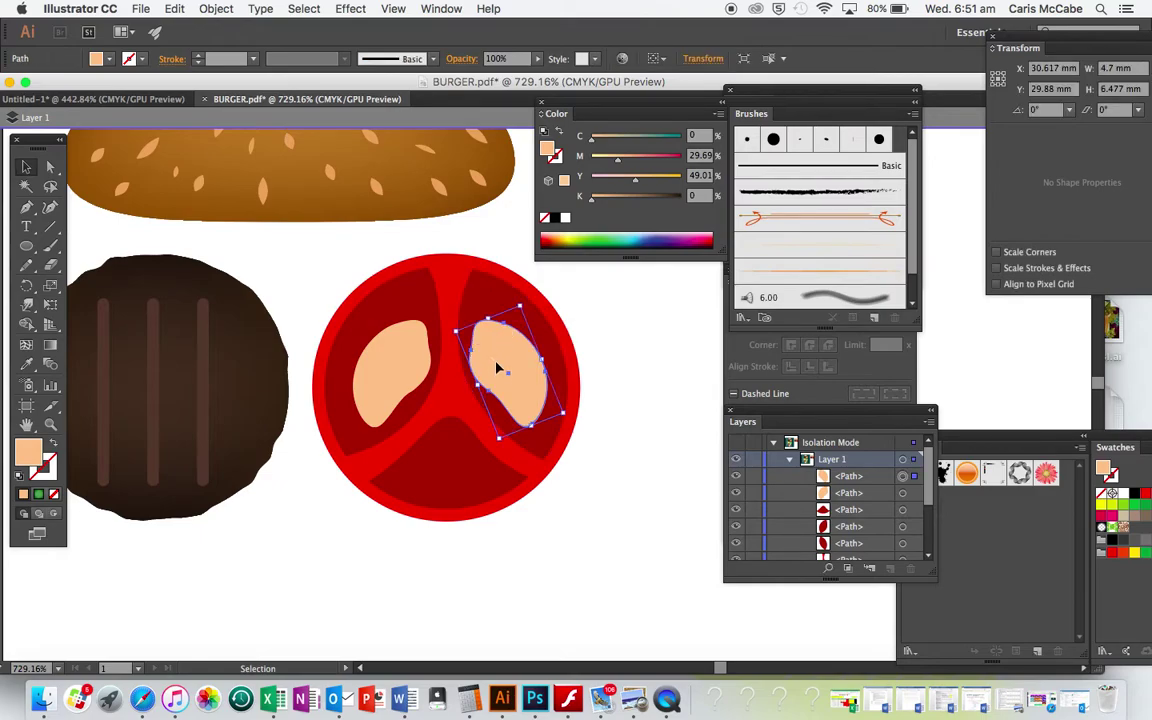
left_click_drag(499, 371, 454, 471)
left_click_drag(527, 519, 395, 515)
mouse_move(455, 476)
left_mouse_down()
mouse_move(430, 472)
mouse_move(463, 481)
left_mouse_up()
left_click(592, 514)
left_click(597, 500)
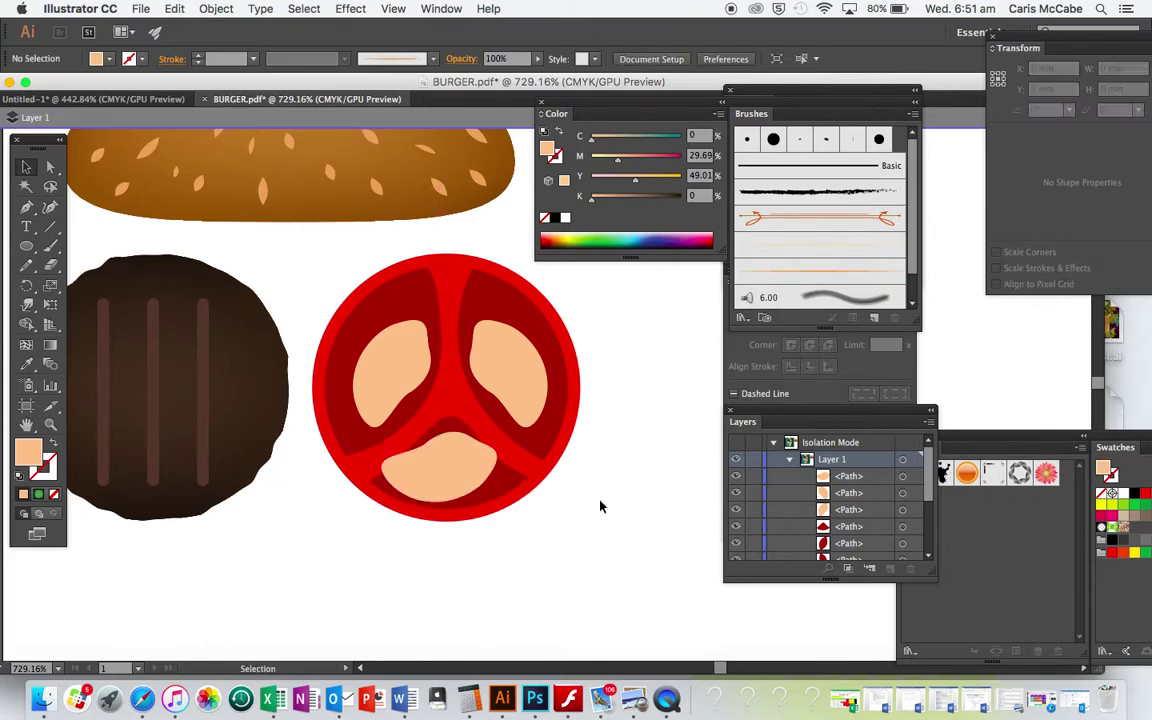
Pull the inner anchor points of the two upper peach shapes to a point at the tomato's centre
left_click(52, 167)
left_click_drag(412, 392, 447, 390)
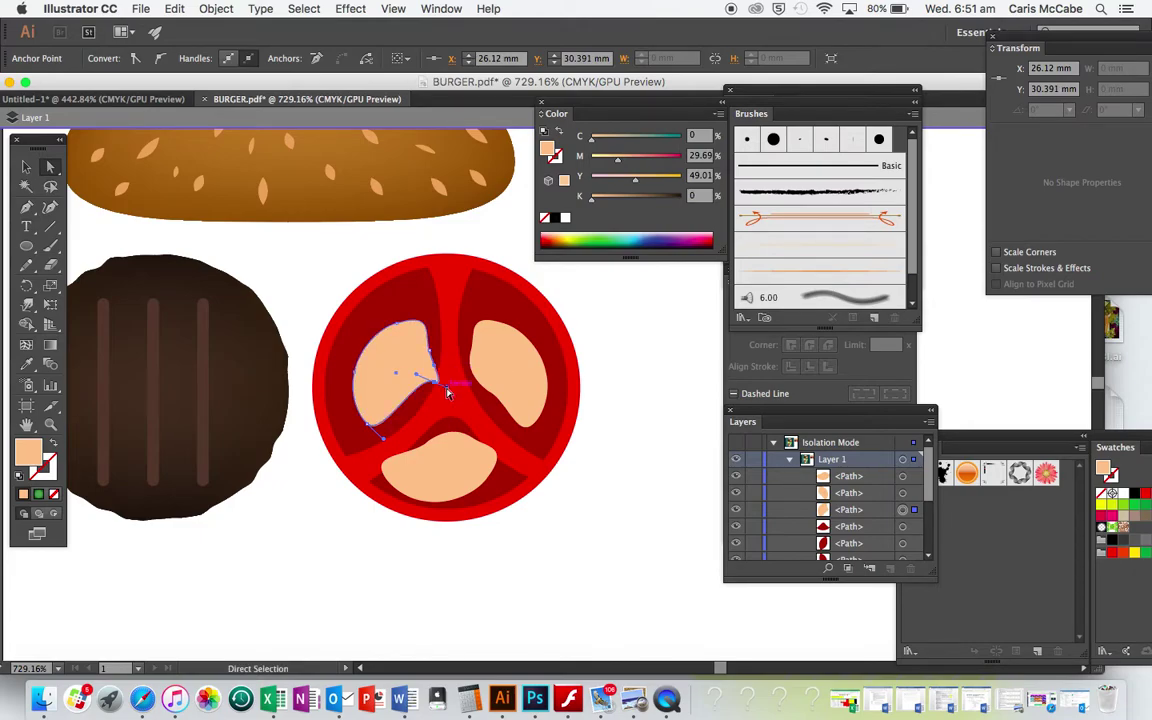
left_click(477, 380)
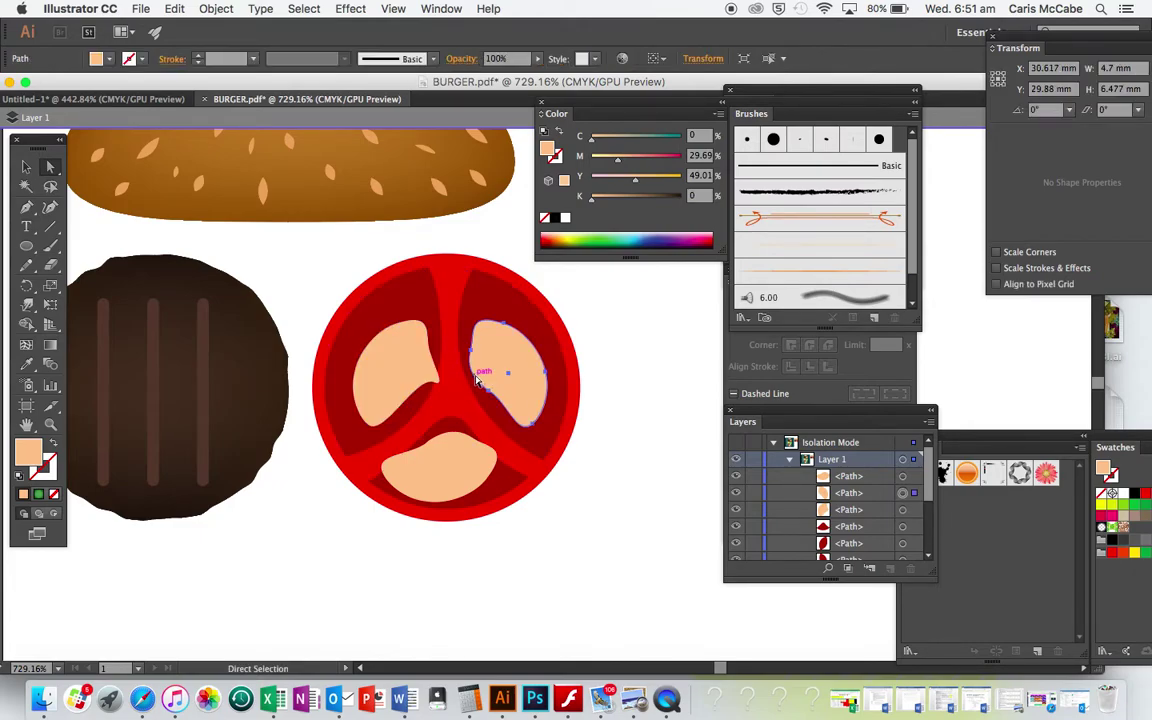
left_click(472, 354)
left_click_drag(472, 354, 444, 390)
left_click(487, 392)
left_click(440, 384)
Pull the bottom peach shape's upper anchor point to the tomato's centre and adjust the curve of its left side
left_click(455, 462)
left_click_drag(431, 441, 441, 408)
left_click_drag(481, 447, 432, 442)
left_click_drag(467, 443, 448, 394)
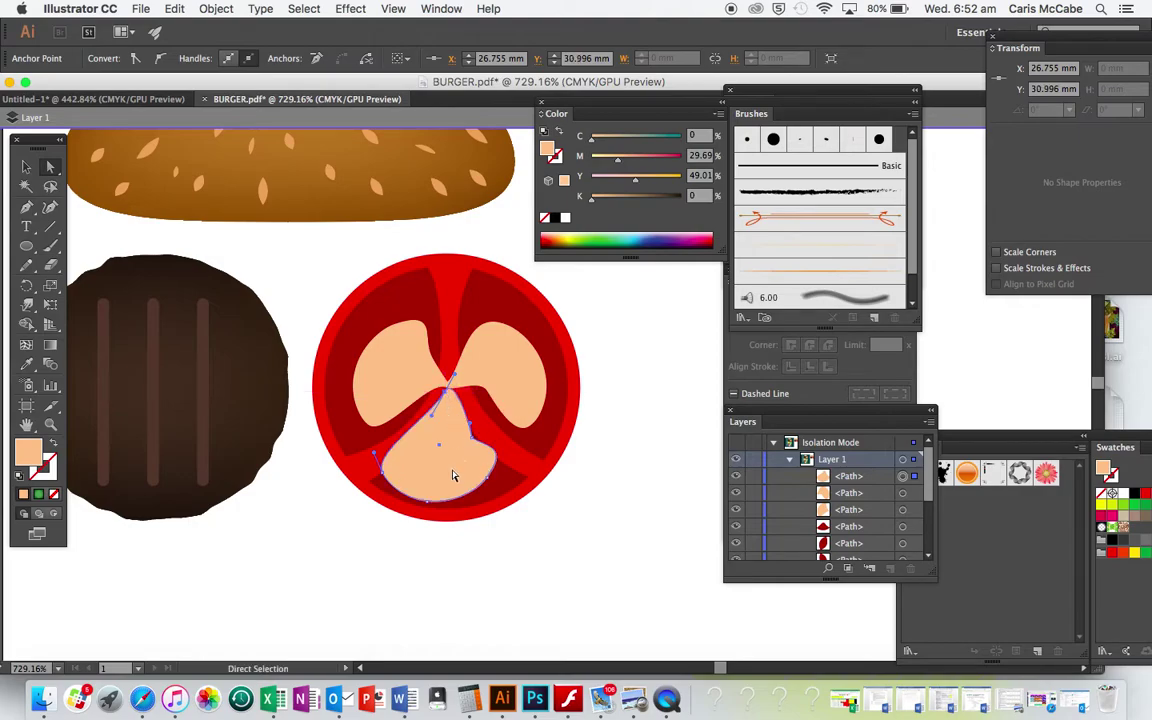
mouse_move(374, 454)
left_mouse_down()
mouse_move(402, 459)
mouse_move(392, 456)
left_mouse_up()
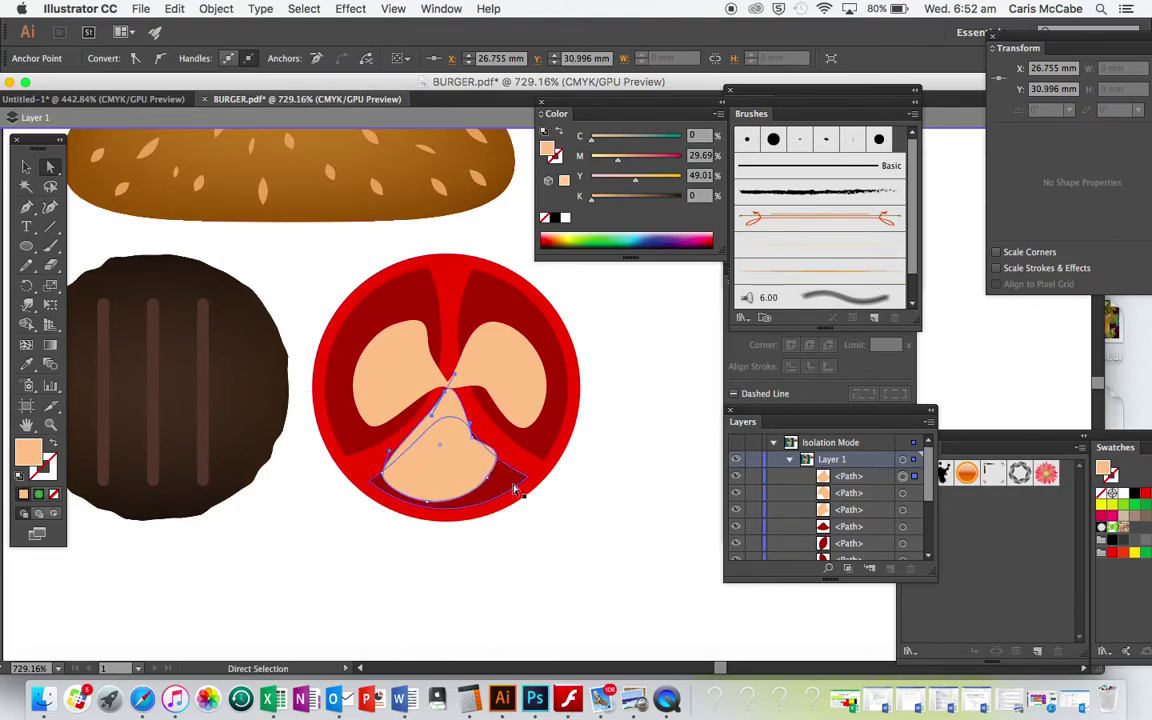
left_click(661, 537)
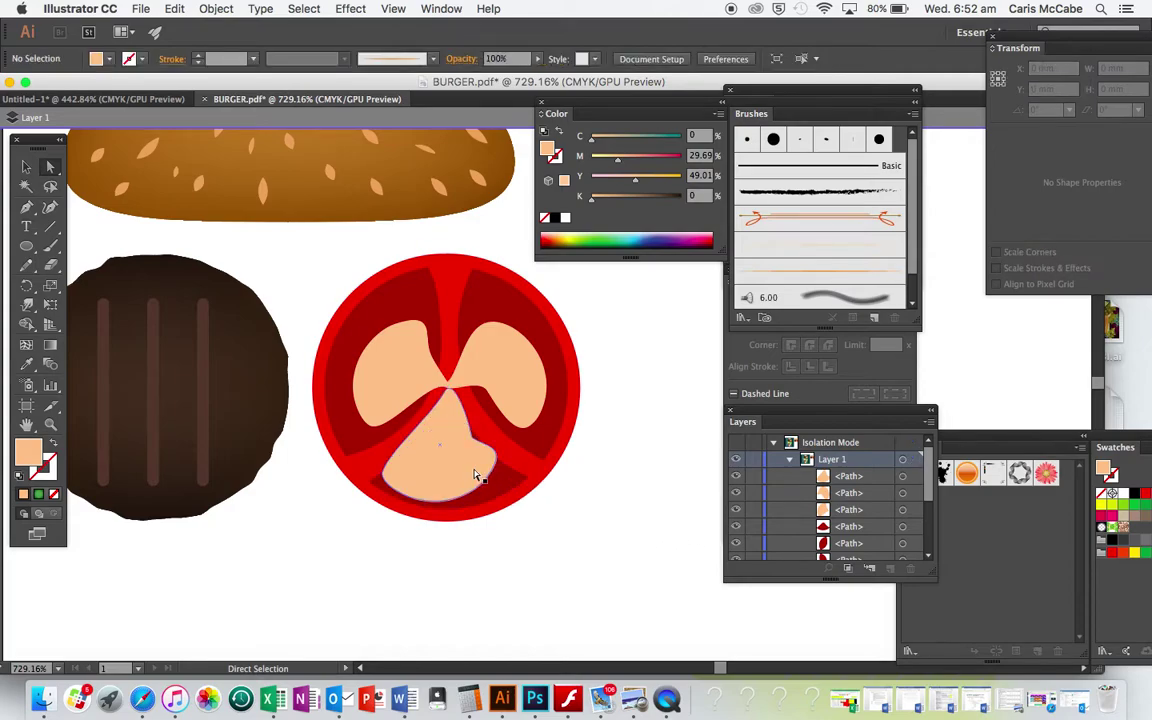
Move the bottom peach shape up to meet the other two and curve both sides of its neck inward
left_click(450, 463)
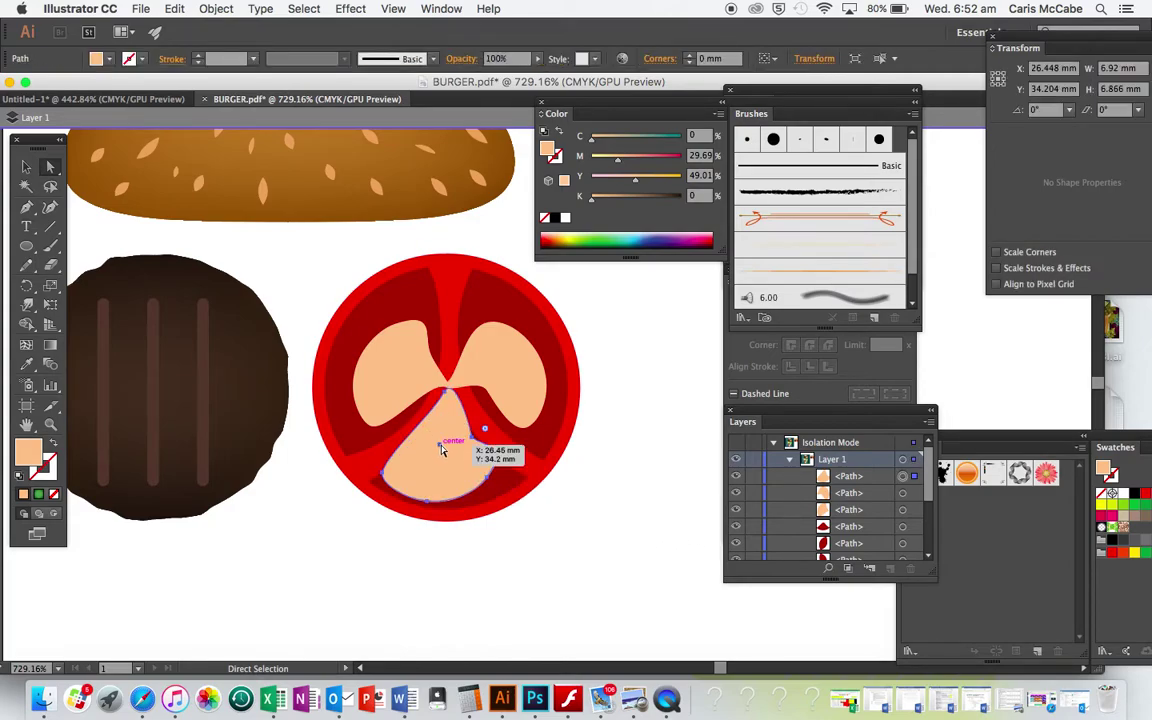
left_click(446, 392)
left_click_drag(432, 420, 461, 452)
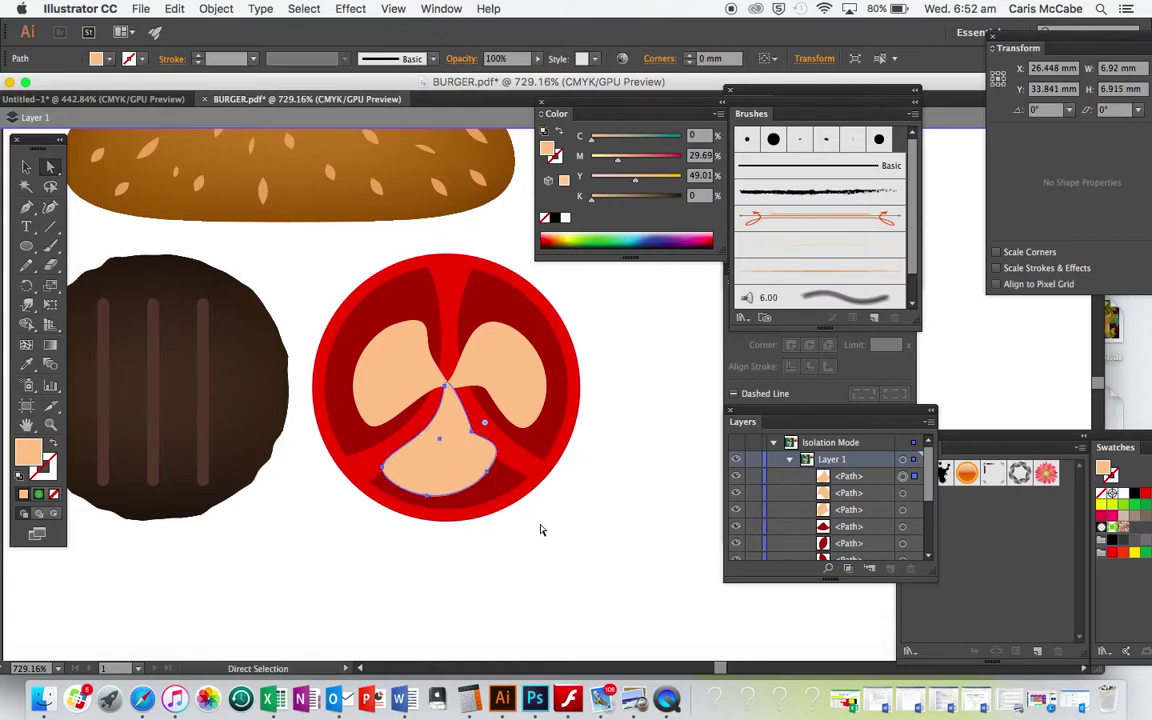
left_click(477, 430)
left_click_drag(477, 430, 452, 410)
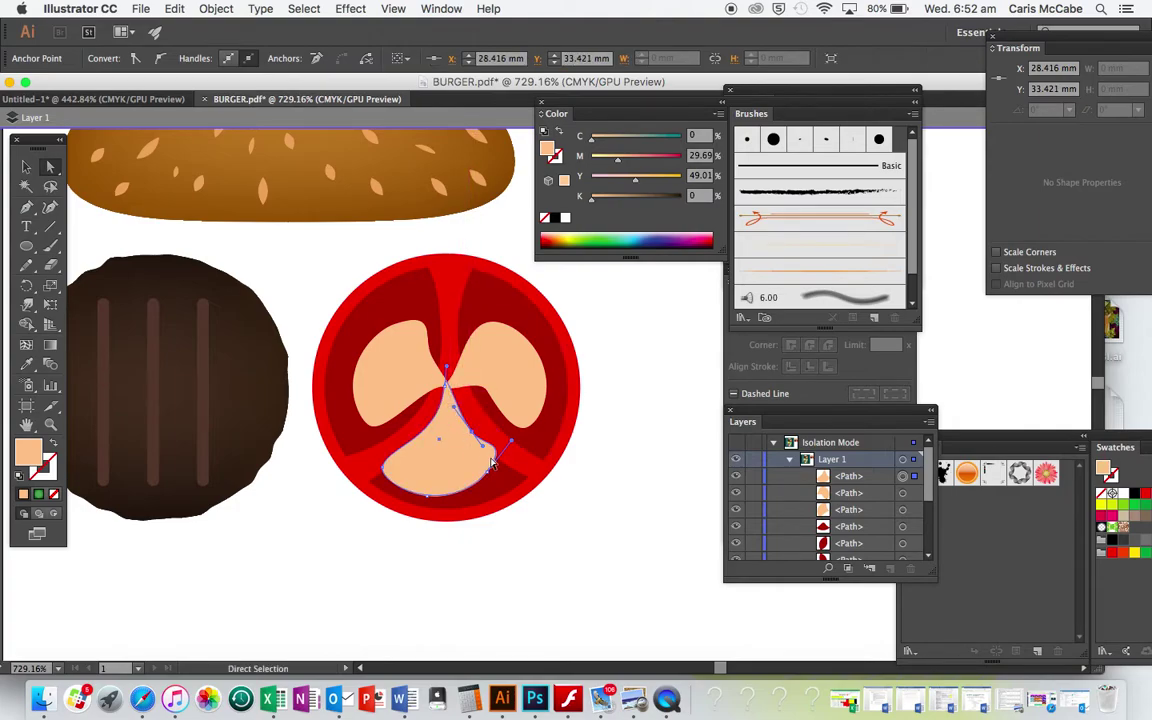
left_click(613, 543)
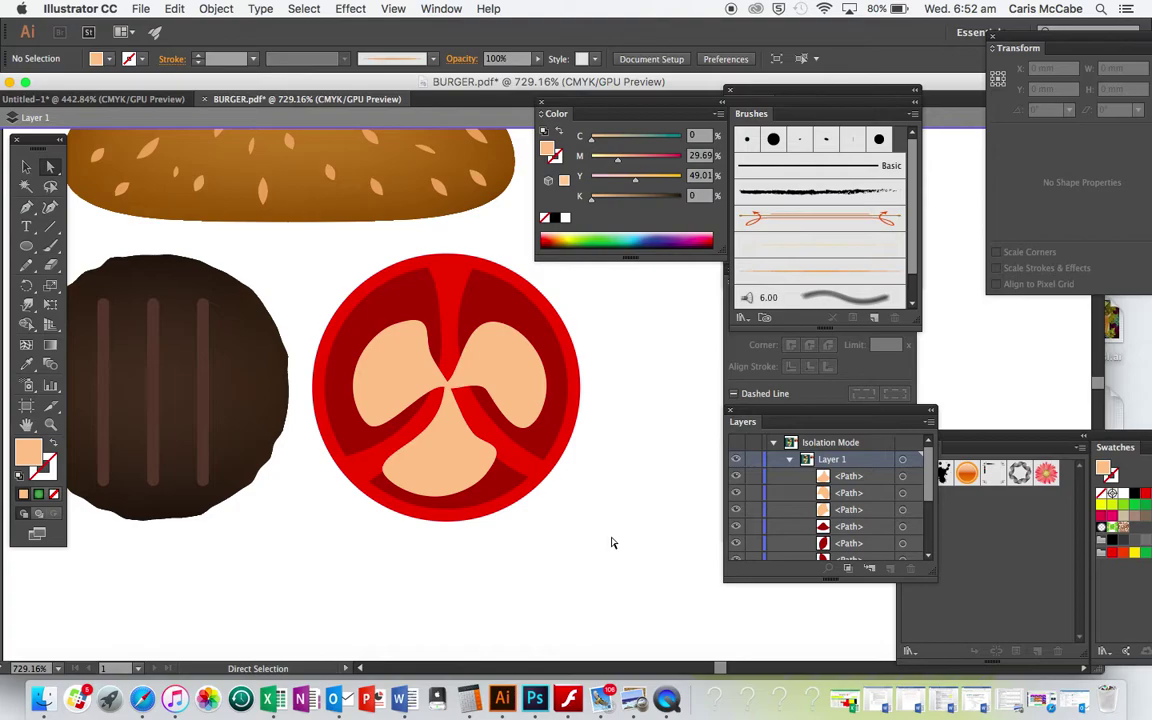
Unite the three peach shapes into a single shape with Pathfinder
left_click(440, 440)
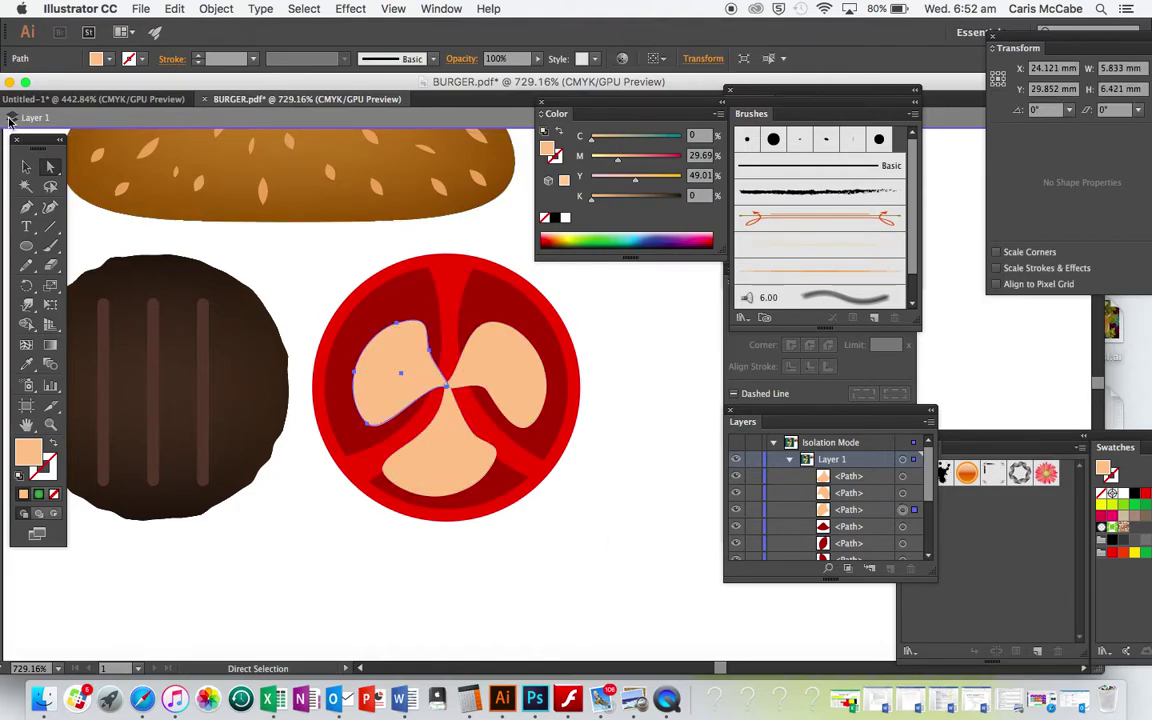
left_click(507, 368, "shift")
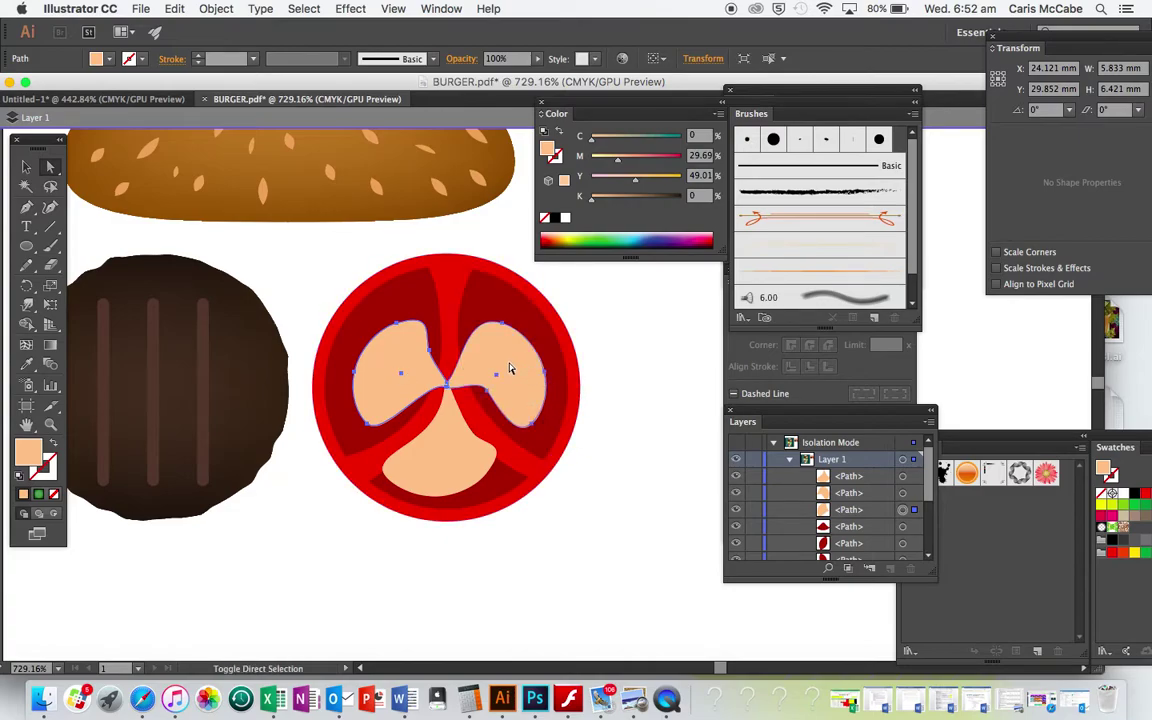
left_click(453, 455, "shift")
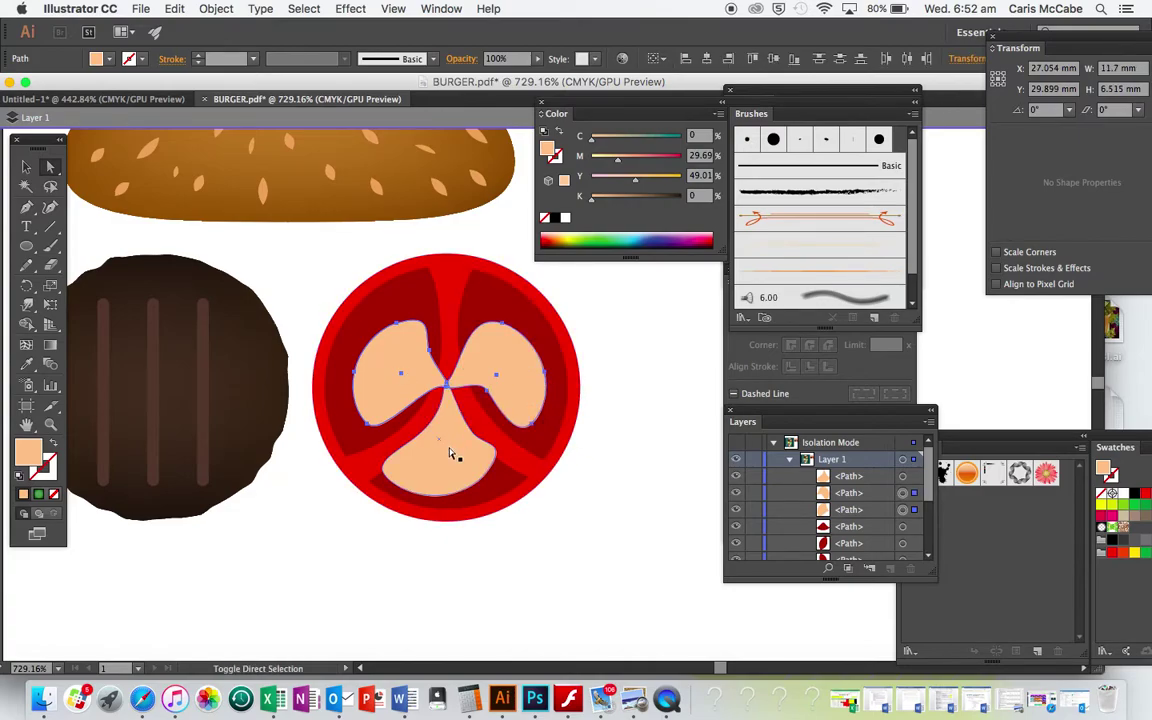
left_click(421, 12)
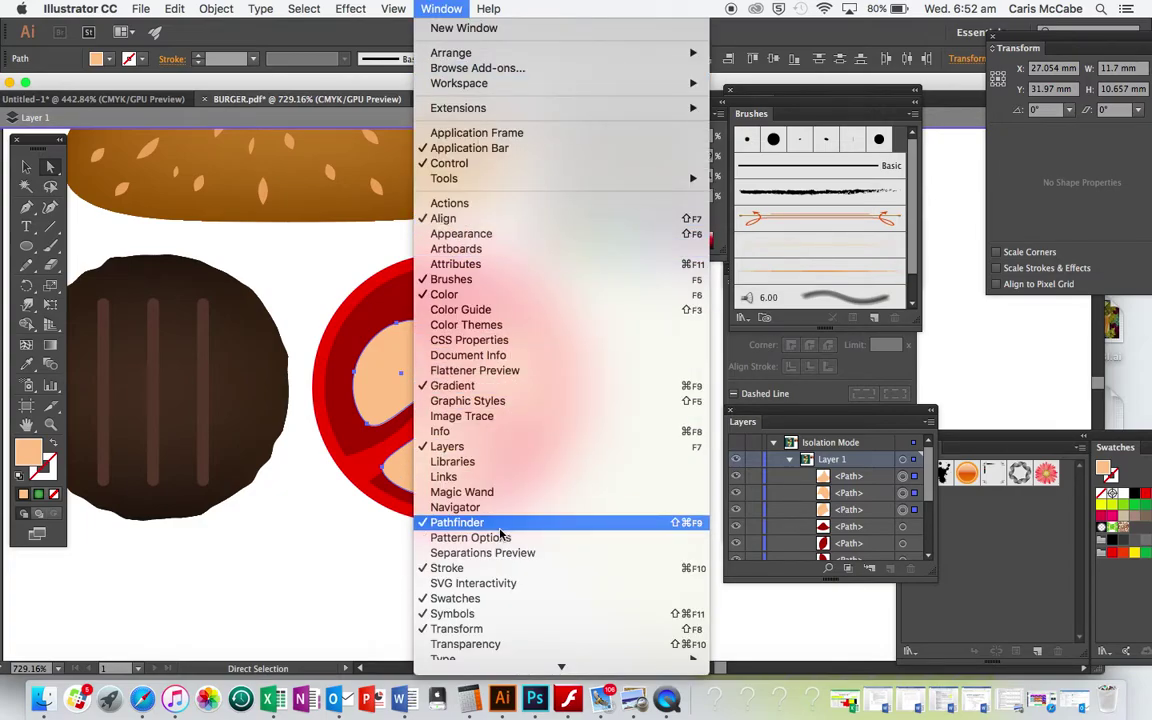
left_click(460, 522)
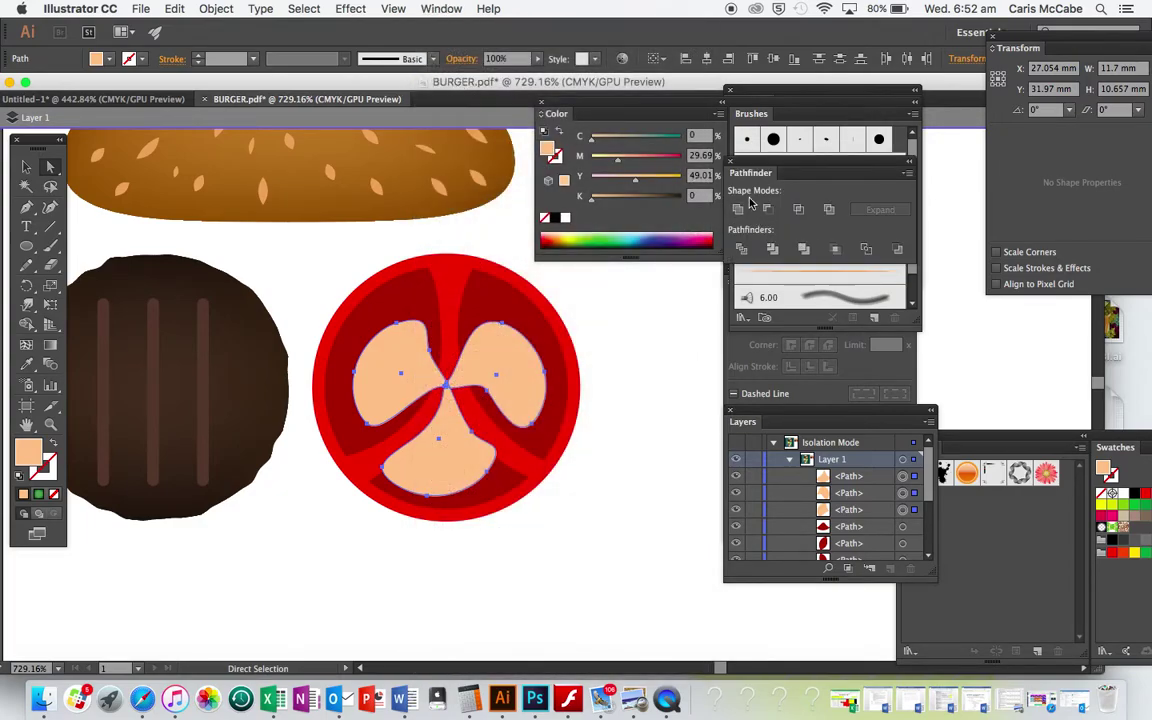
mouse_move(773, 167)
left_mouse_down()
mouse_move(689, 270)
mouse_move(668, 320)
left_mouse_up()
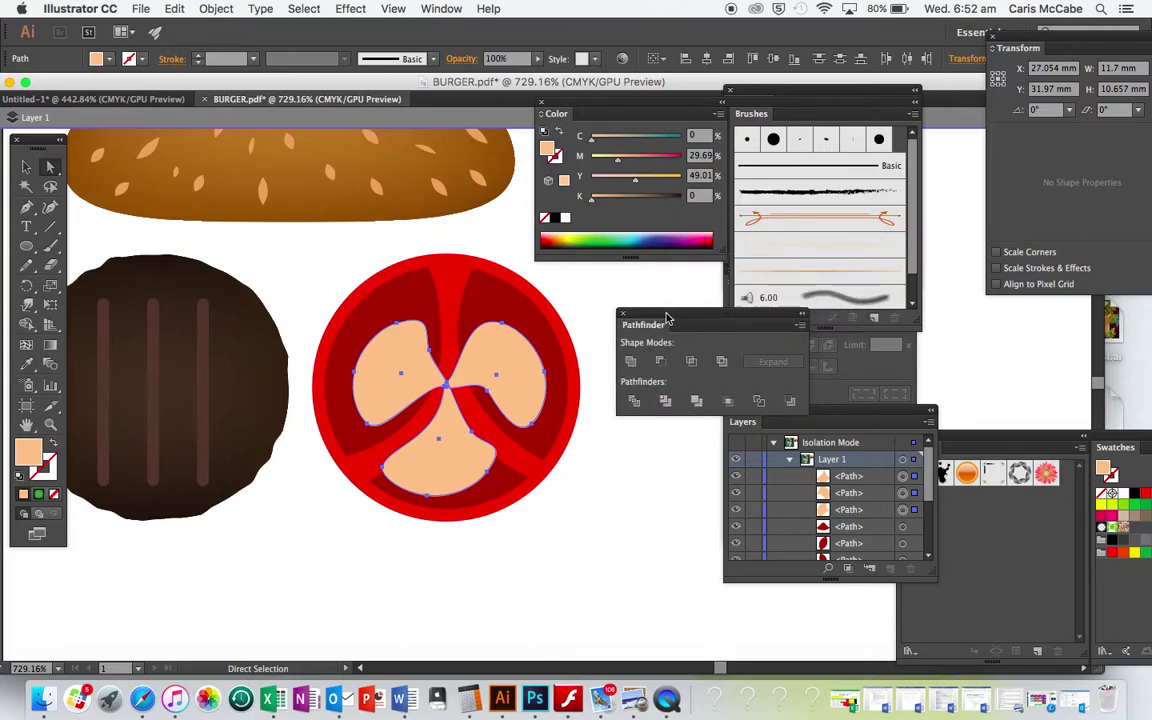
left_click(631, 362)
left_click(612, 529)
Scale the united peach shape down slightly and recentre it on the tomato slice
scroll(583, 611, "left", 6)
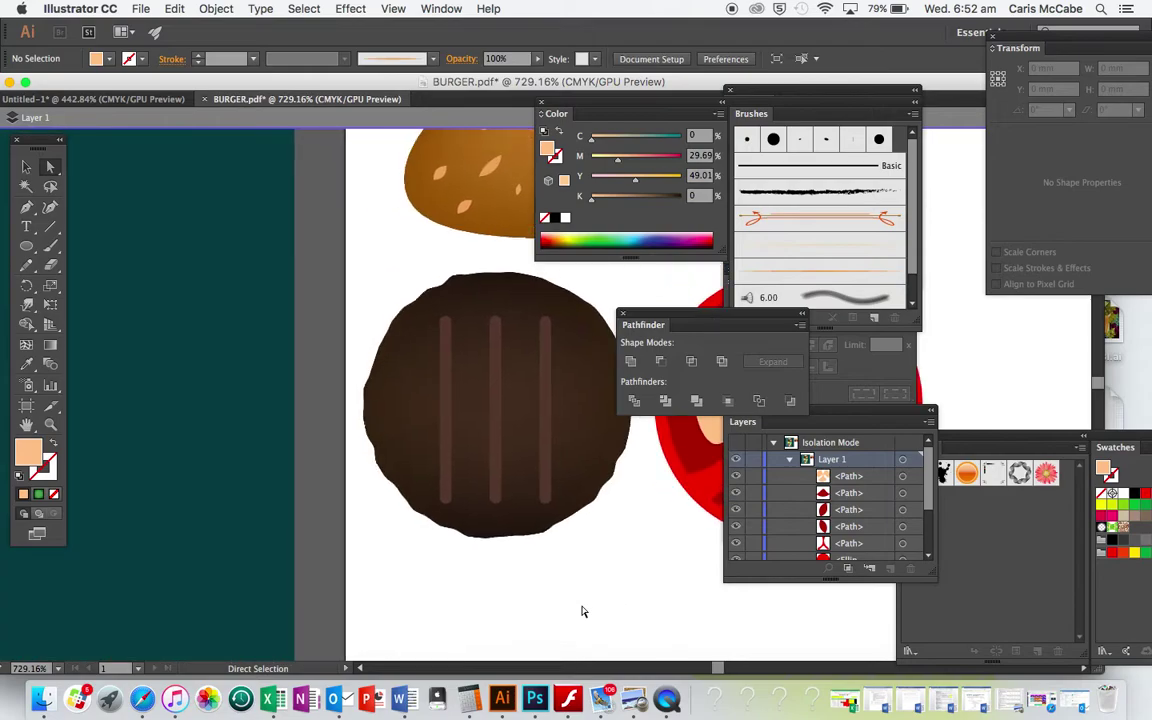
scroll(583, 611, "right", 4)
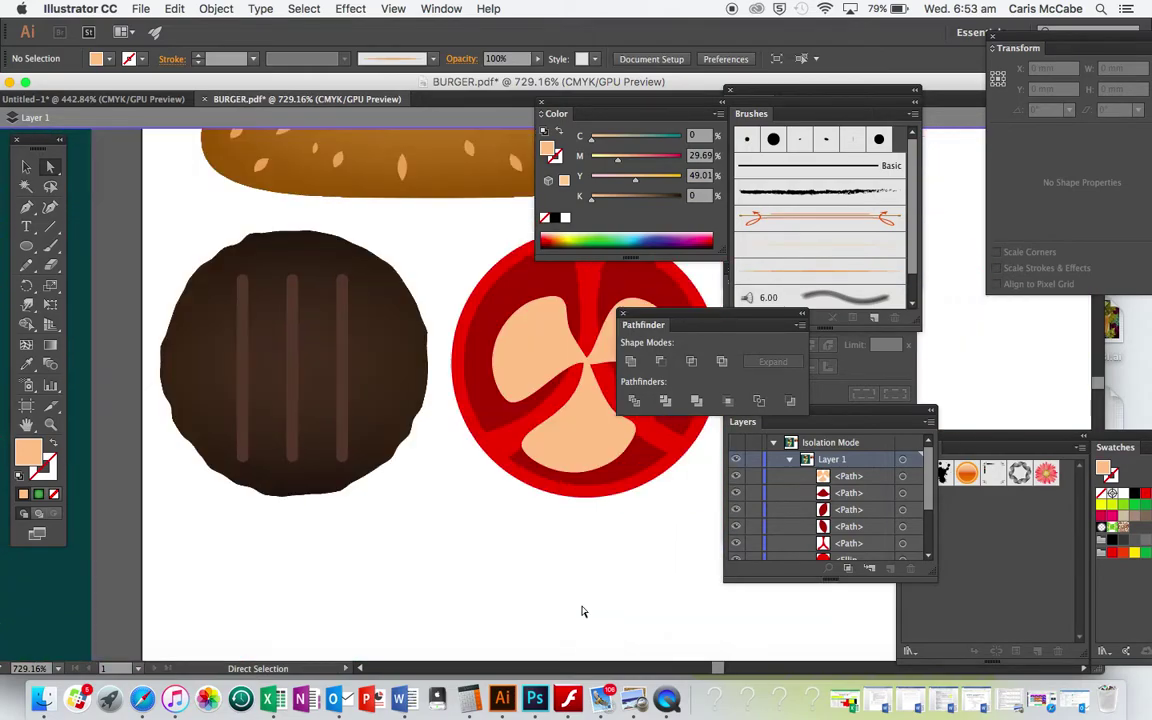
scroll(583, 611, "right", 3)
left_click(438, 432)
left_click(438, 432)
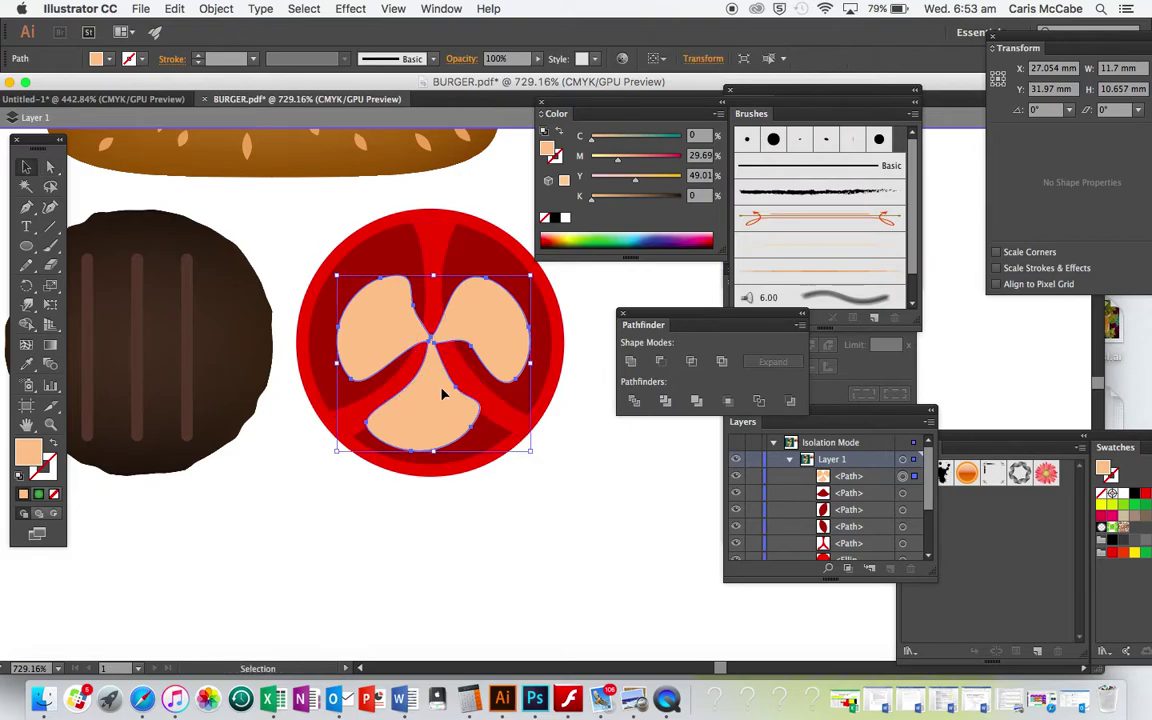
left_click_drag(531, 451, 507, 432)
left_click(581, 496)
mouse_move(413, 380)
left_mouse_down()
mouse_move(437, 391)
mouse_move(427, 388)
left_mouse_up()
left_click(595, 497)
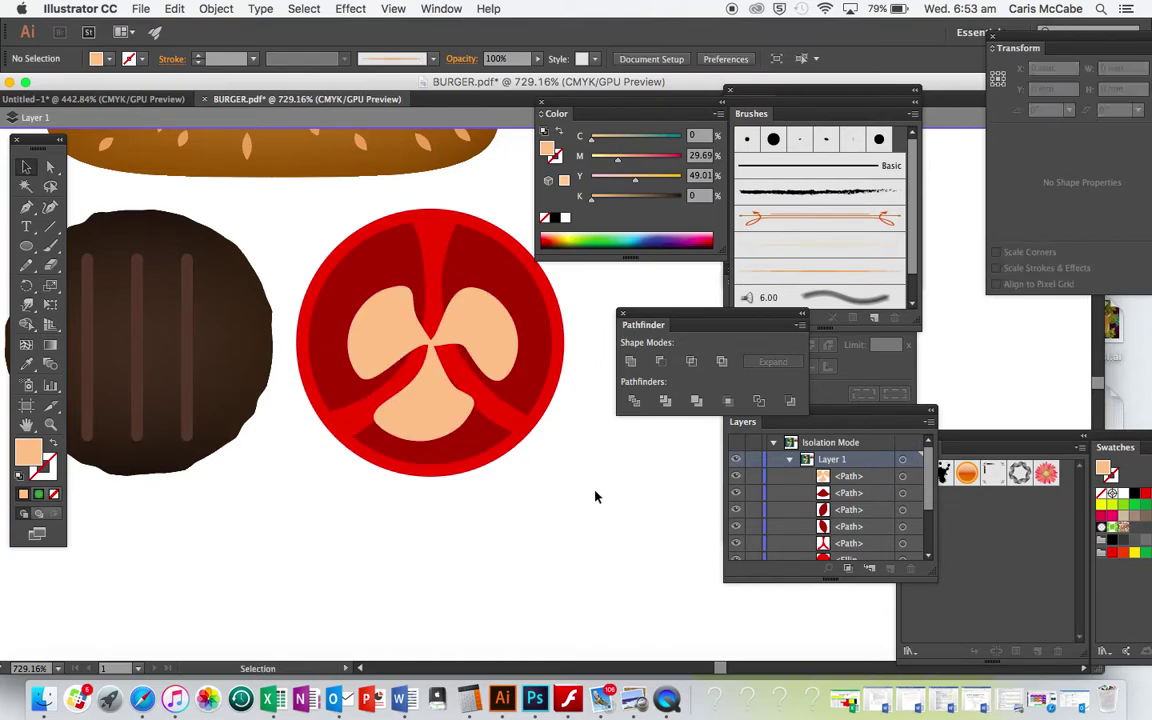
Draw a small upright peach ellipse about 1.1 × 2.1 mm below the tomato slice
left_click(26, 246)
left_click_drag(330, 488, 349, 523)
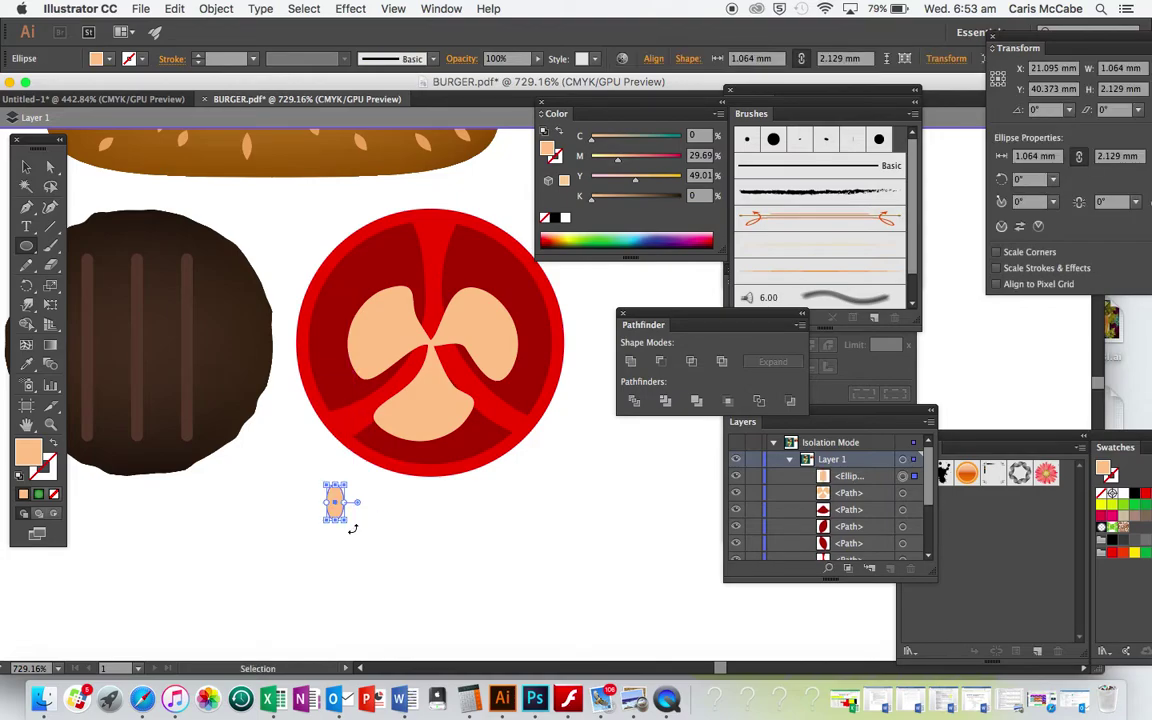
Recolour the small peach ellipse with the darker orange sampled from a seed on the reference tomato
key("super+minus")
key("super+minus")
scroll(353, 528, "left", 6)
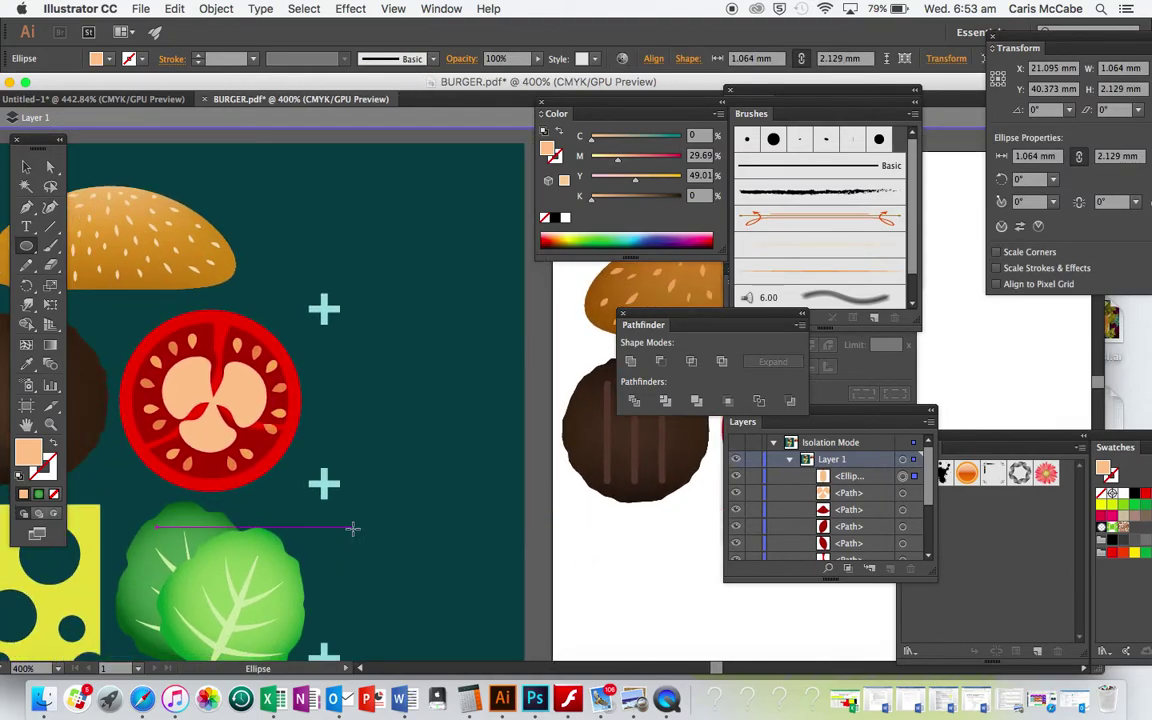
key("i")
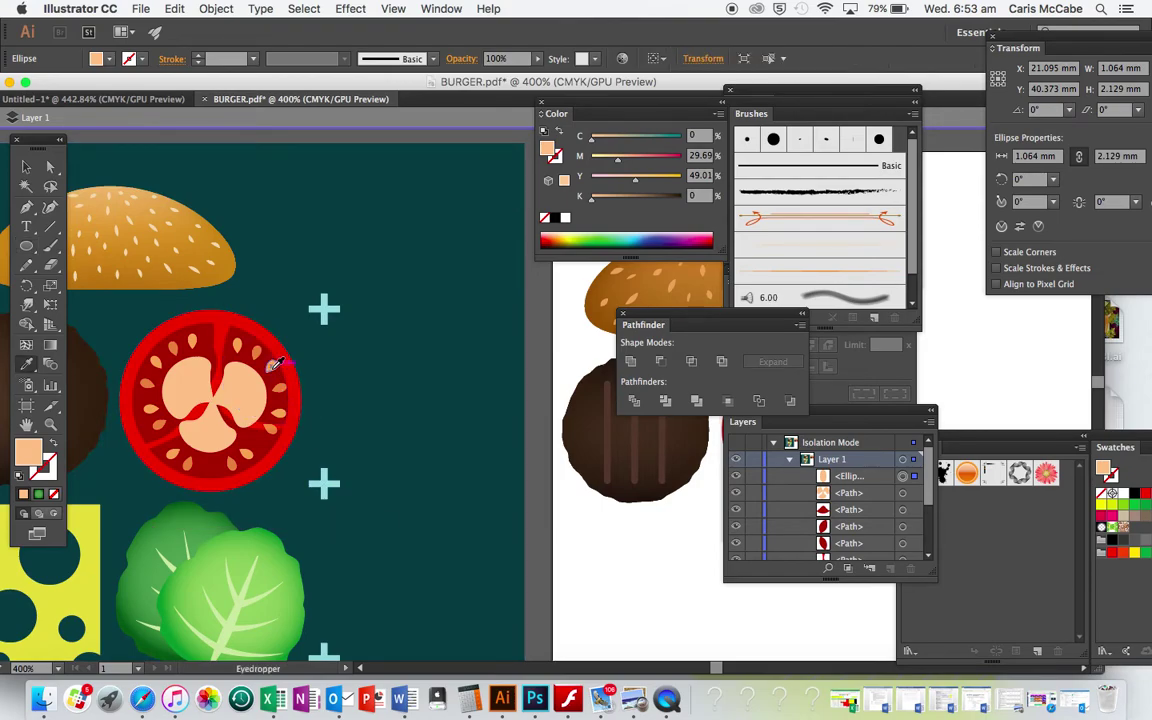
left_click(270, 368)
scroll(475, 472, "right", 8)
scroll(475, 467, "right", 2)
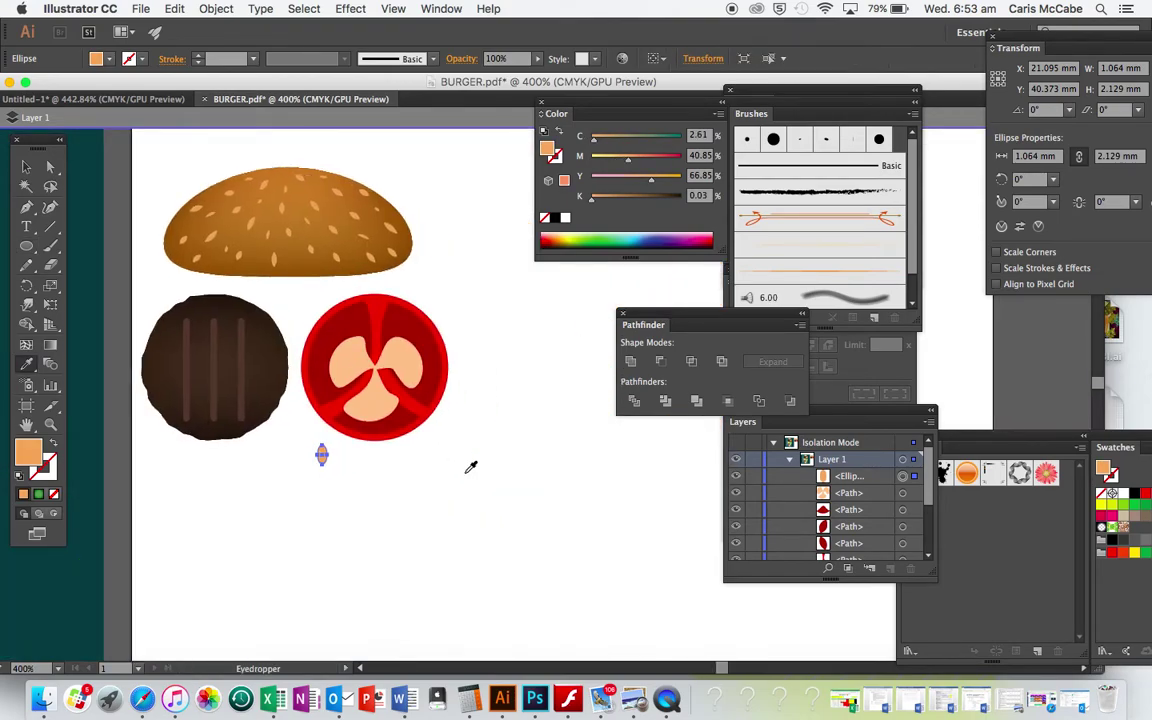
Convert the orange ellipse's bottom anchor point to a corner so it ends in a sharp tip
scroll(471, 467, "up", 4)
left_click(47, 169)
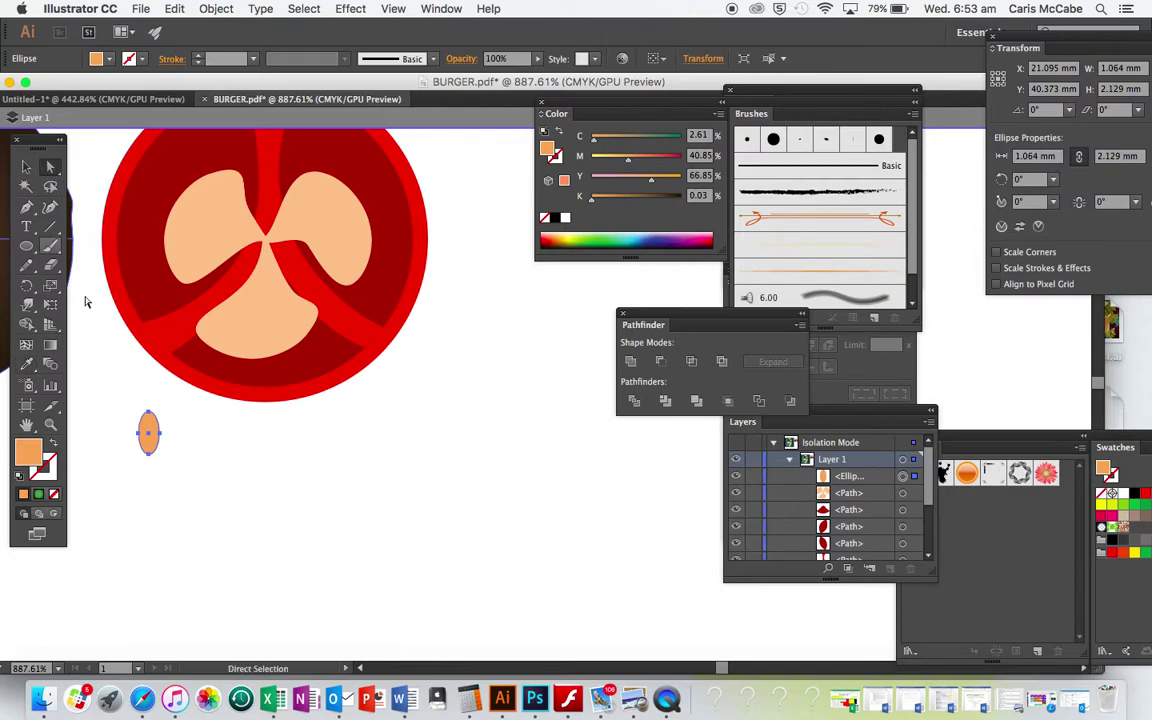
left_click(148, 454)
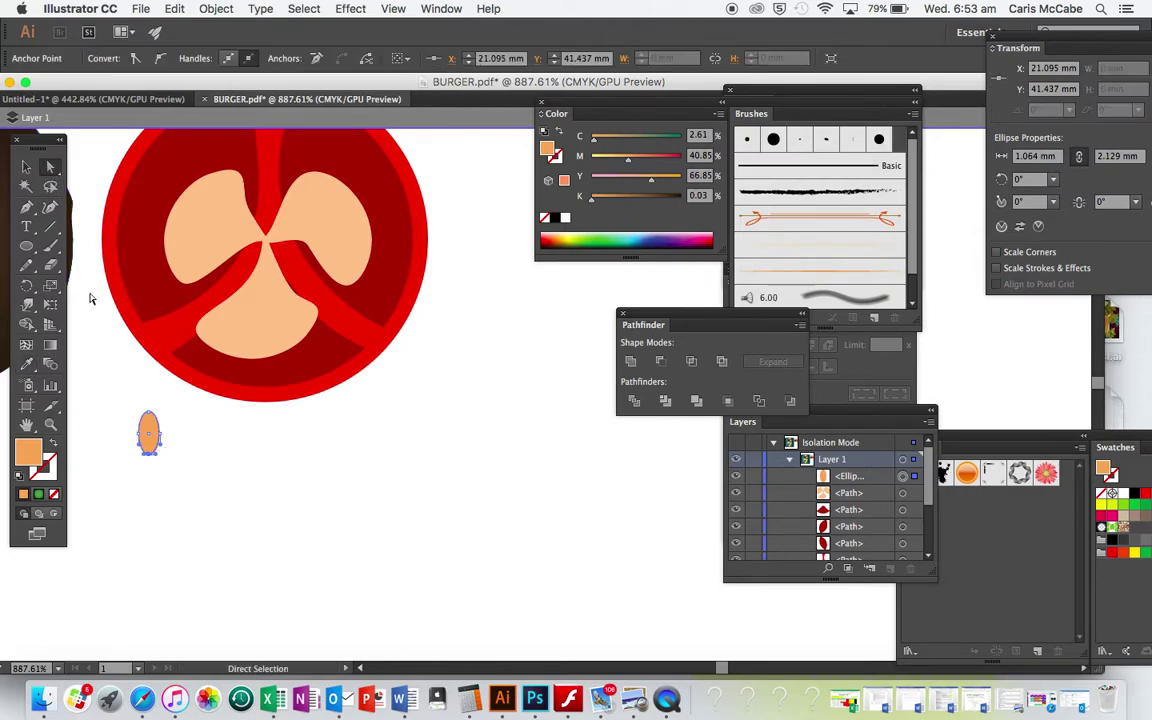
left_click(136, 59)
left_click(203, 452)
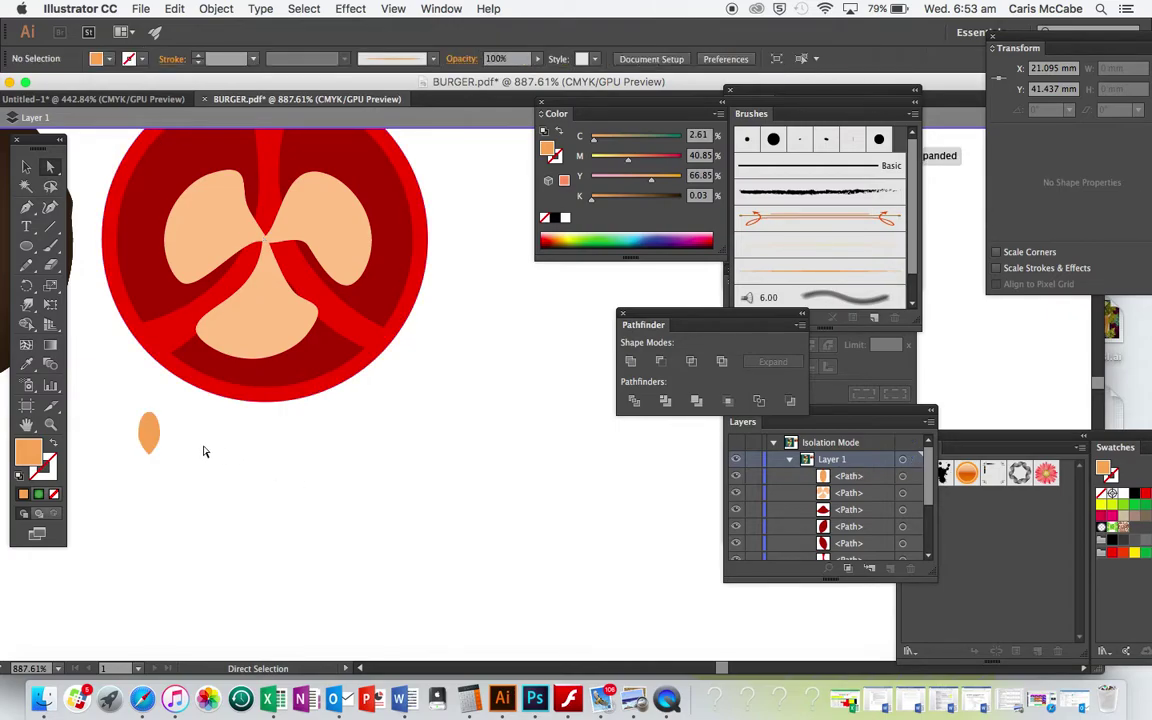
Shift both side anchor points of the orange shape slightly upward to form a teardrop seed
scroll(203, 452, "down", 2)
scroll(190, 454, "up", 1)
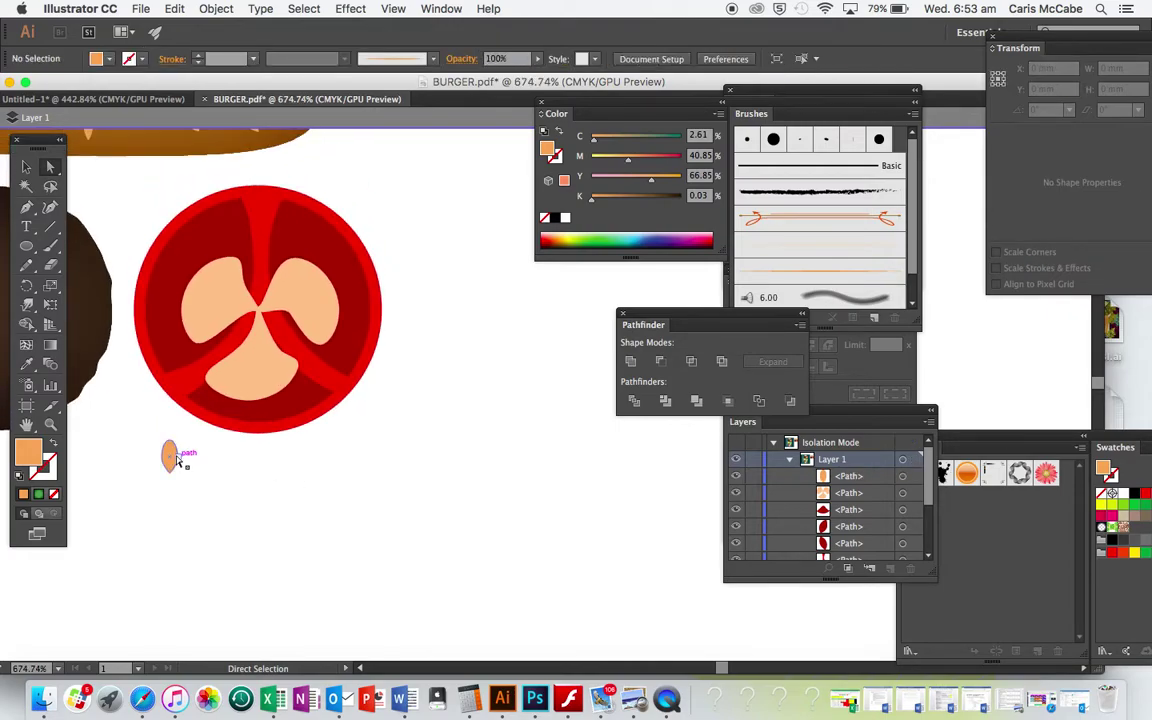
scroll(209, 519, "up", 3)
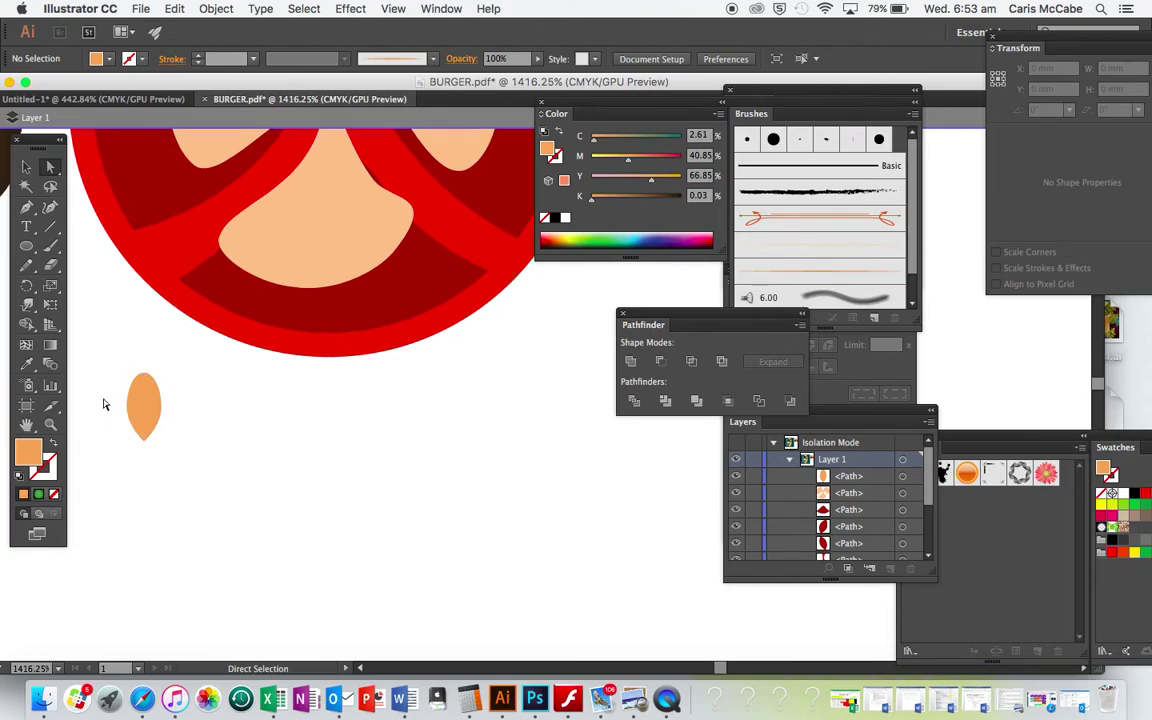
left_click(161, 410)
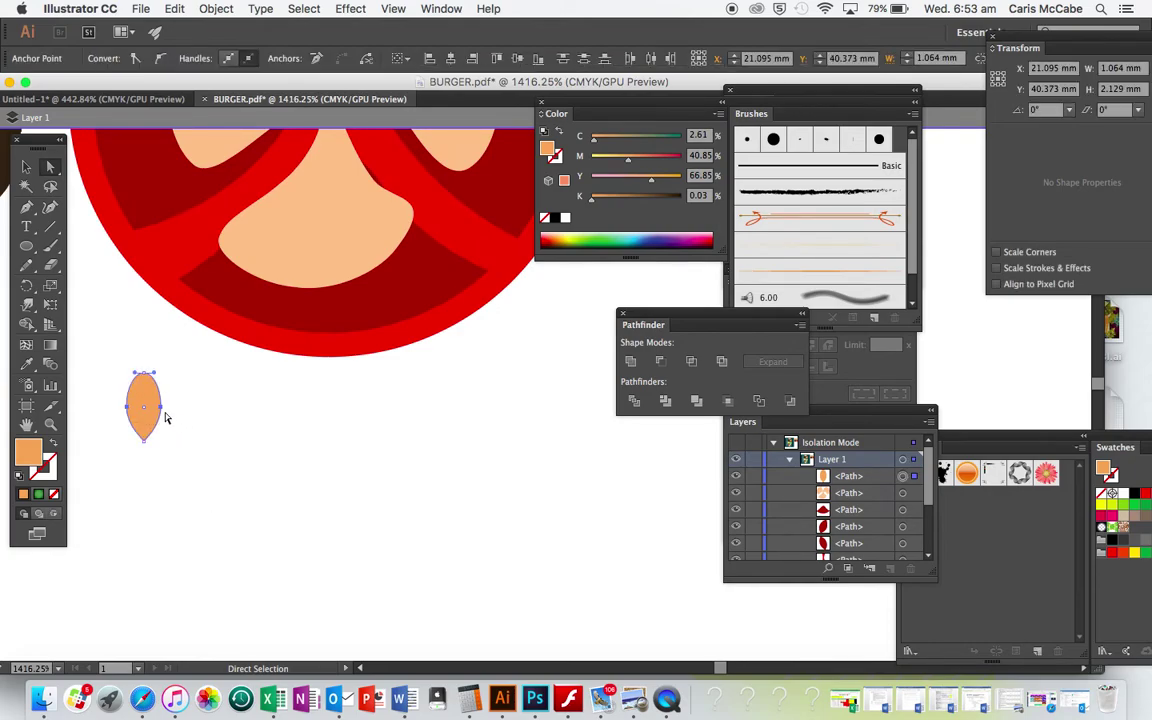
left_click_drag(161, 410, 162, 401)
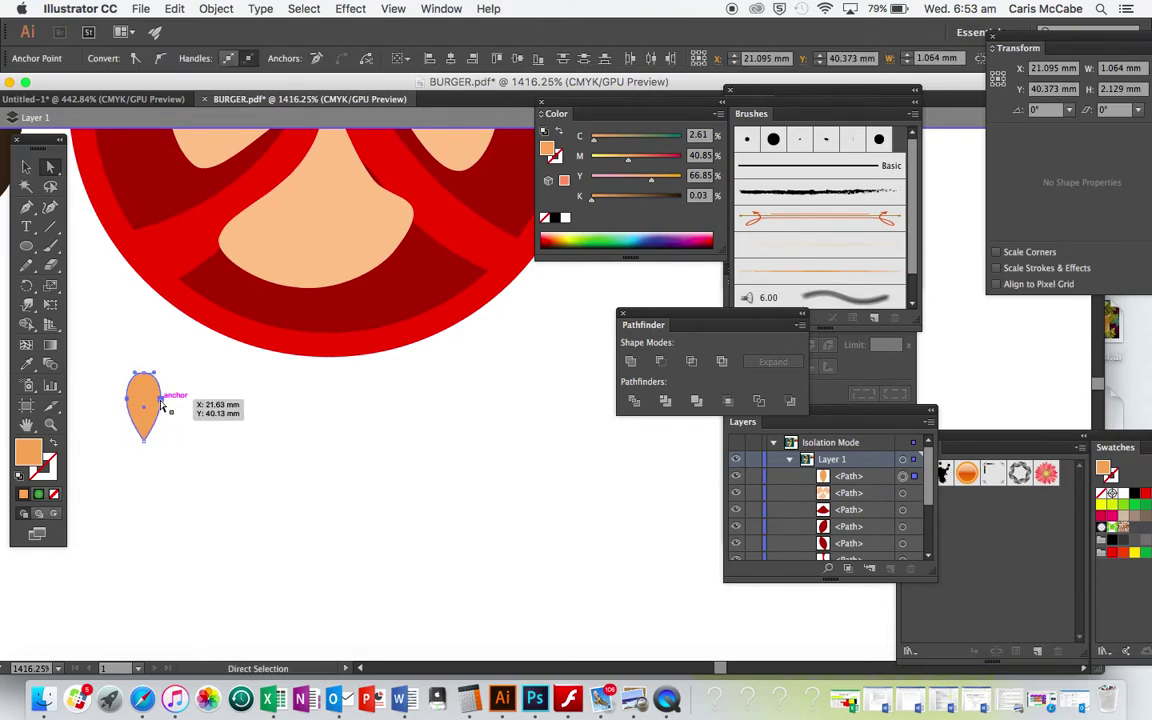
left_click(200, 409)
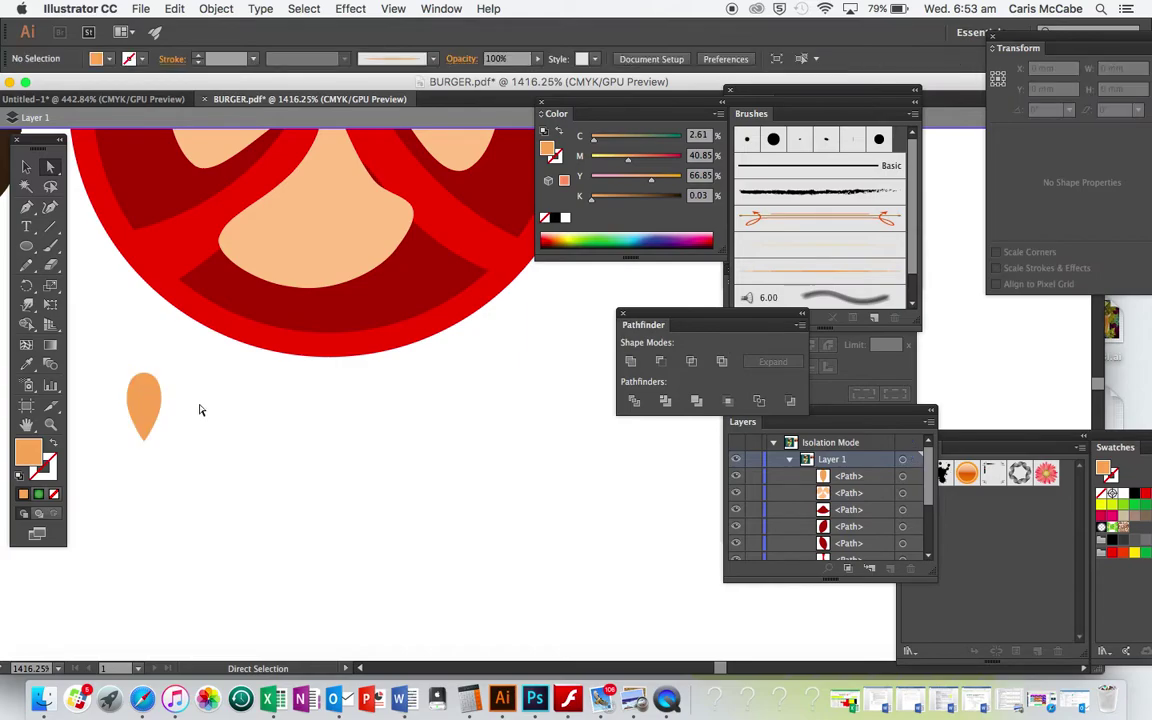
Place the seed above the peach flesh in the upper-left dark segment, tilt it towards the tomato's centre and shrink it to about 0.9 × 1.7 mm
key("v")
scroll(200, 409, "up", 3)
scroll(200, 409, "left", 1)
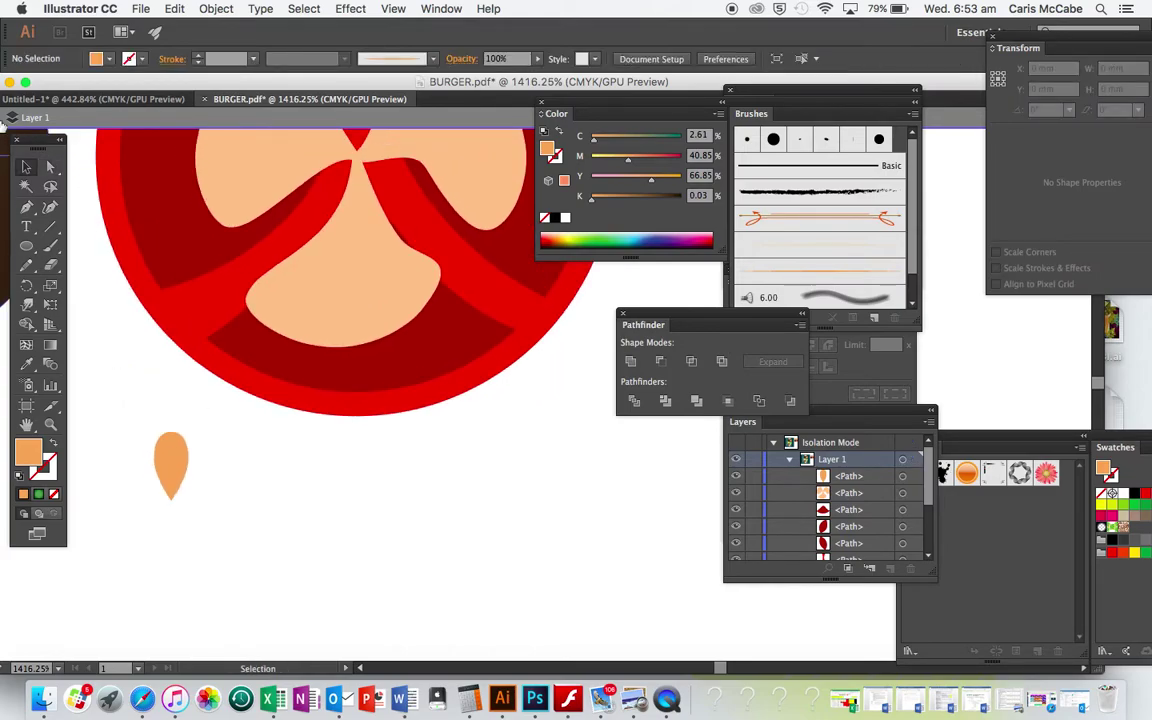
left_click_drag(177, 446, 230, 202)
scroll(230, 202, "up", 4)
scroll(230, 202, "right", 1)
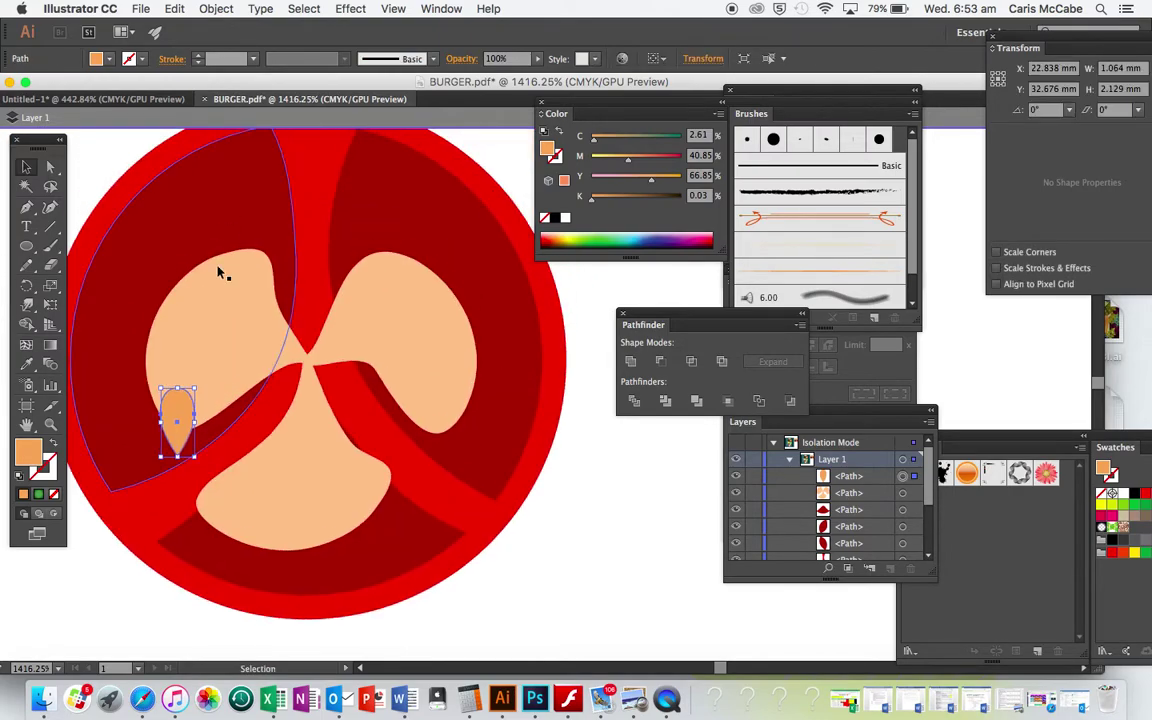
left_click_drag(194, 389, 246, 166)
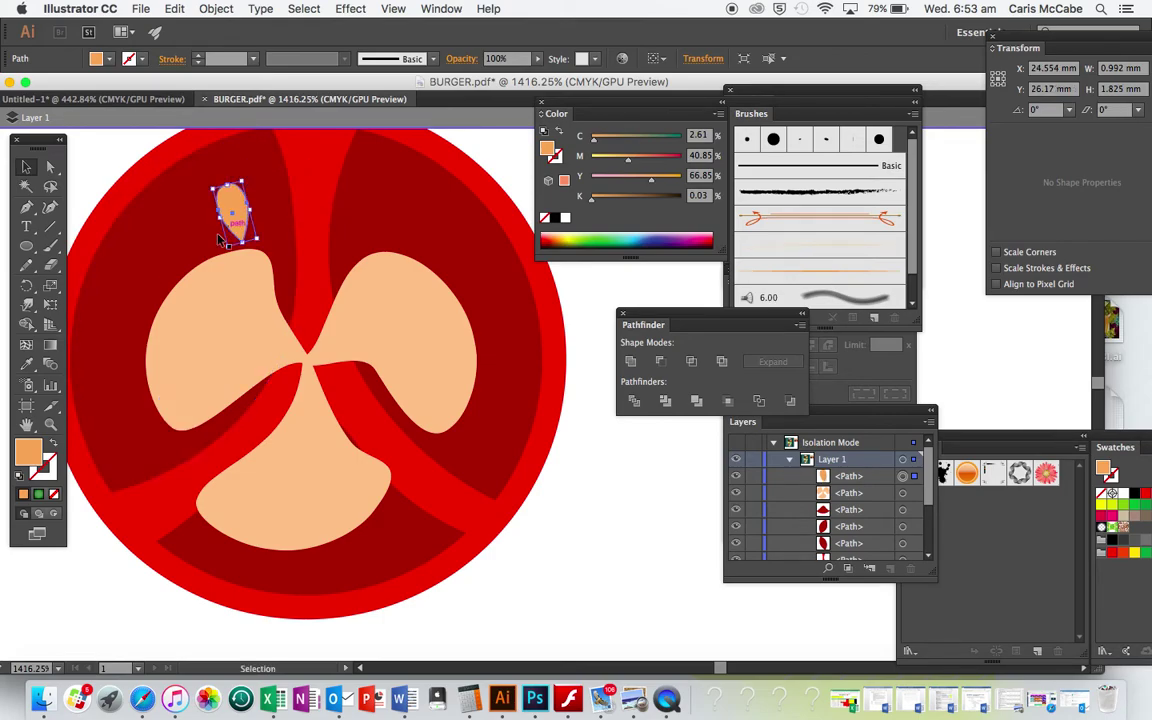
left_click(173, 237)
left_click(235, 218)
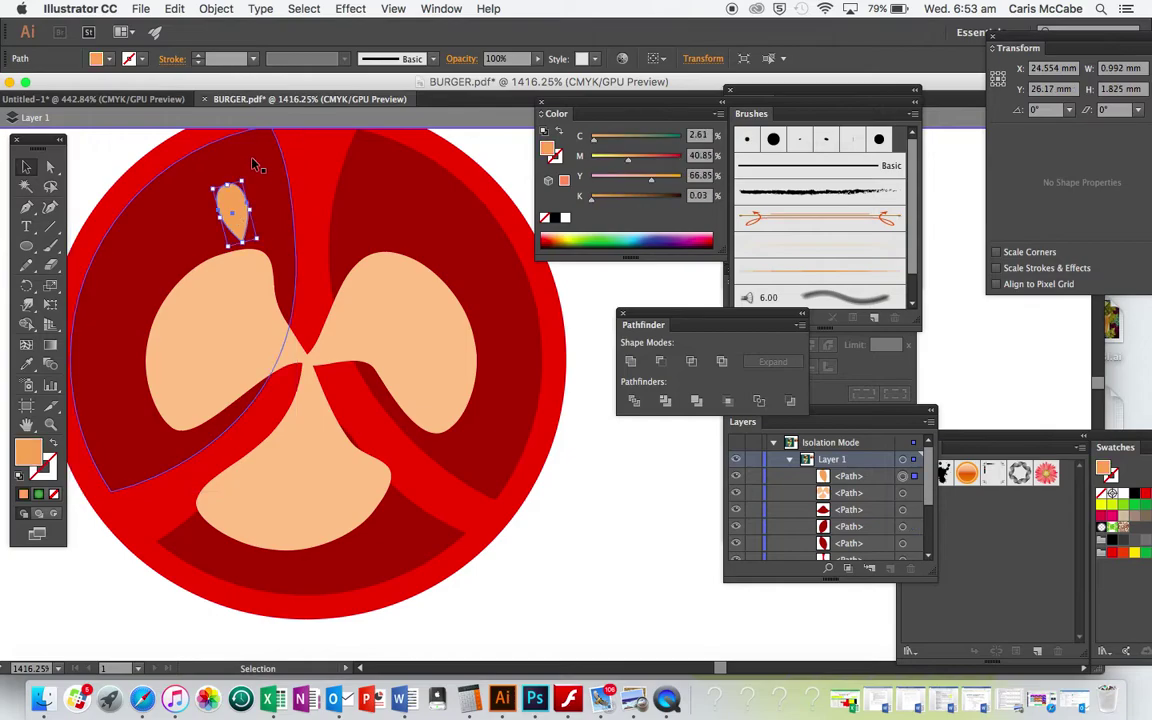
left_click(255, 196)
left_click(240, 213)
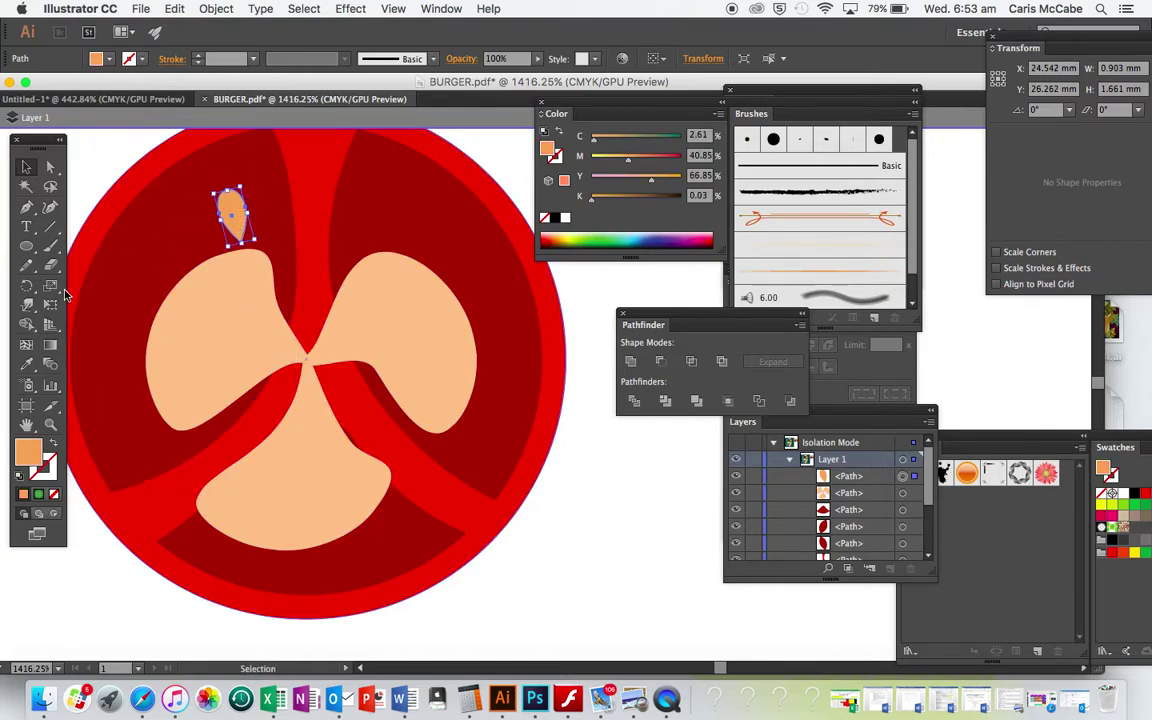
Make four copies of the seed around the tomato's centre, each rotated a further 20°
left_click(28, 287)
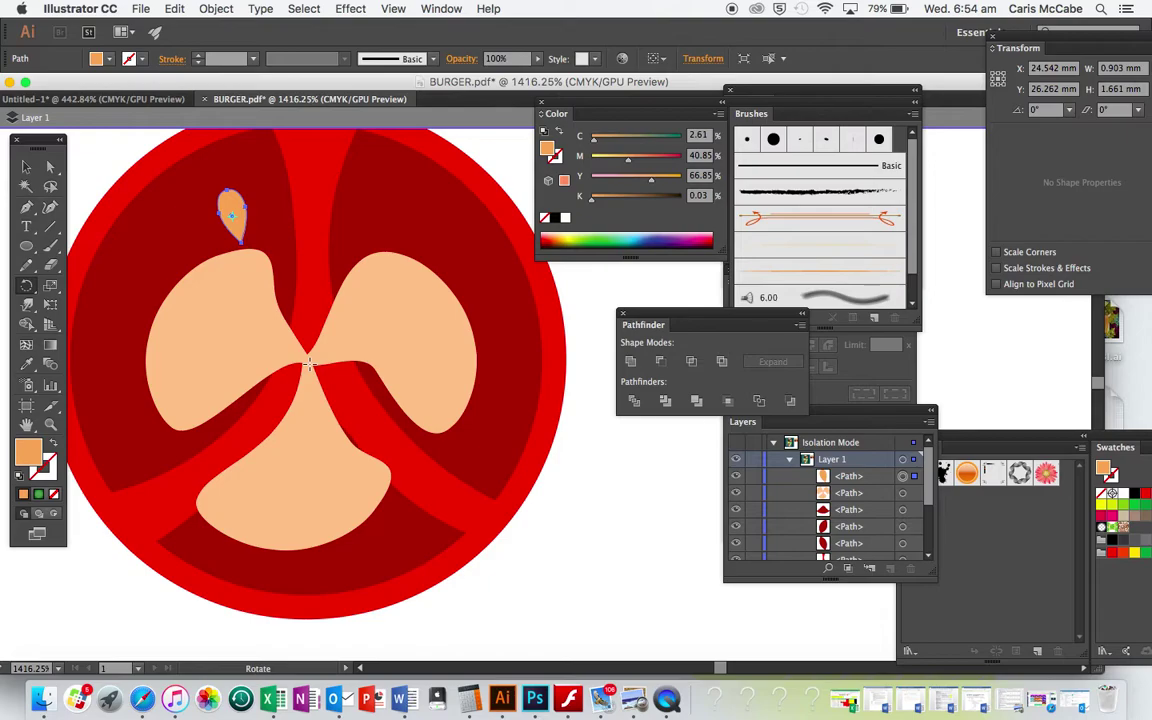
left_click(310, 366, "alt")
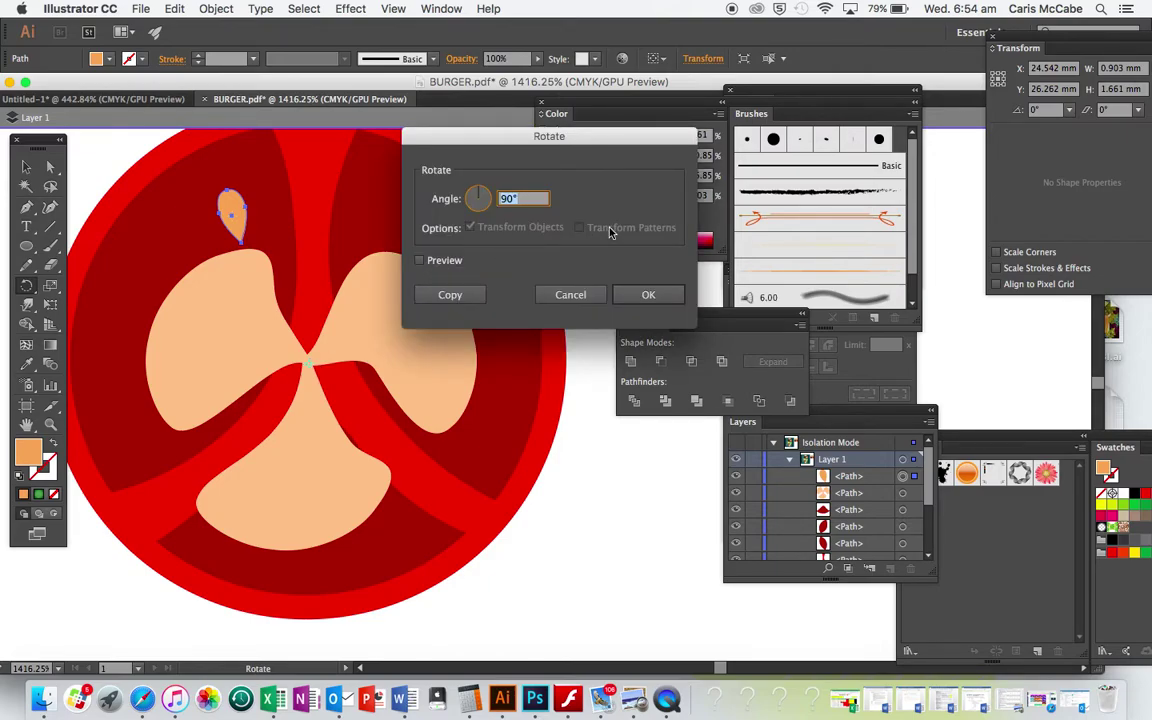
type("20")
left_click(450, 295)
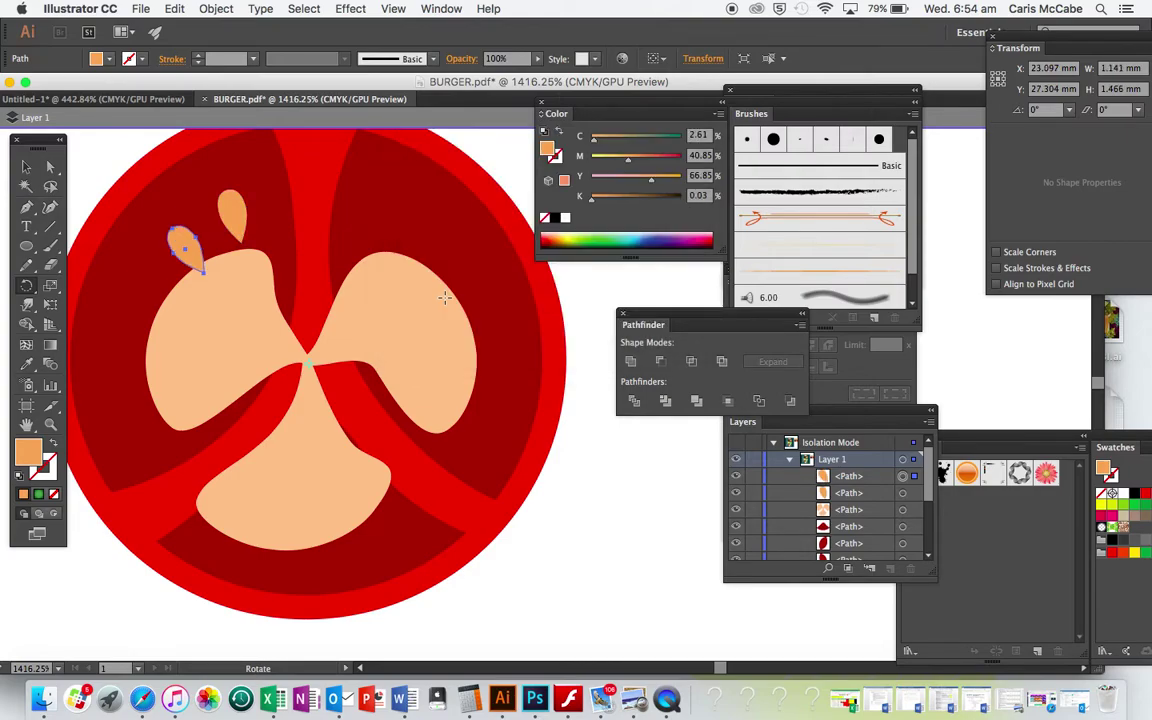
key("super+d")
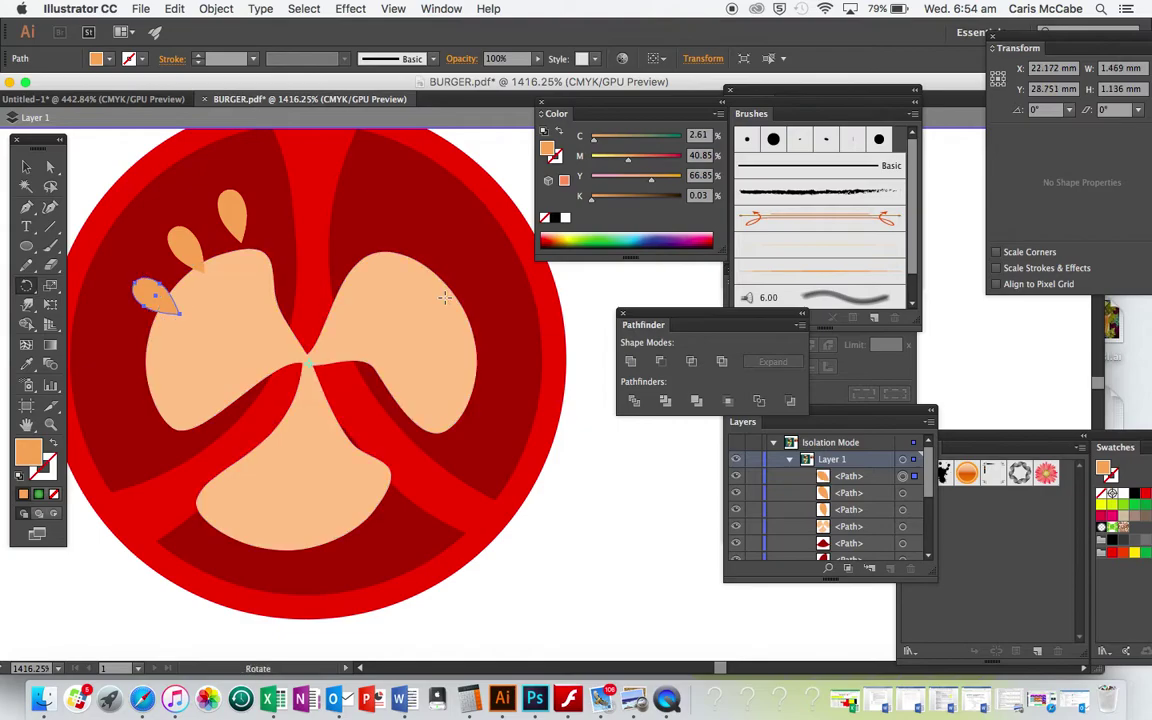
key("super+d")
key("super+d")
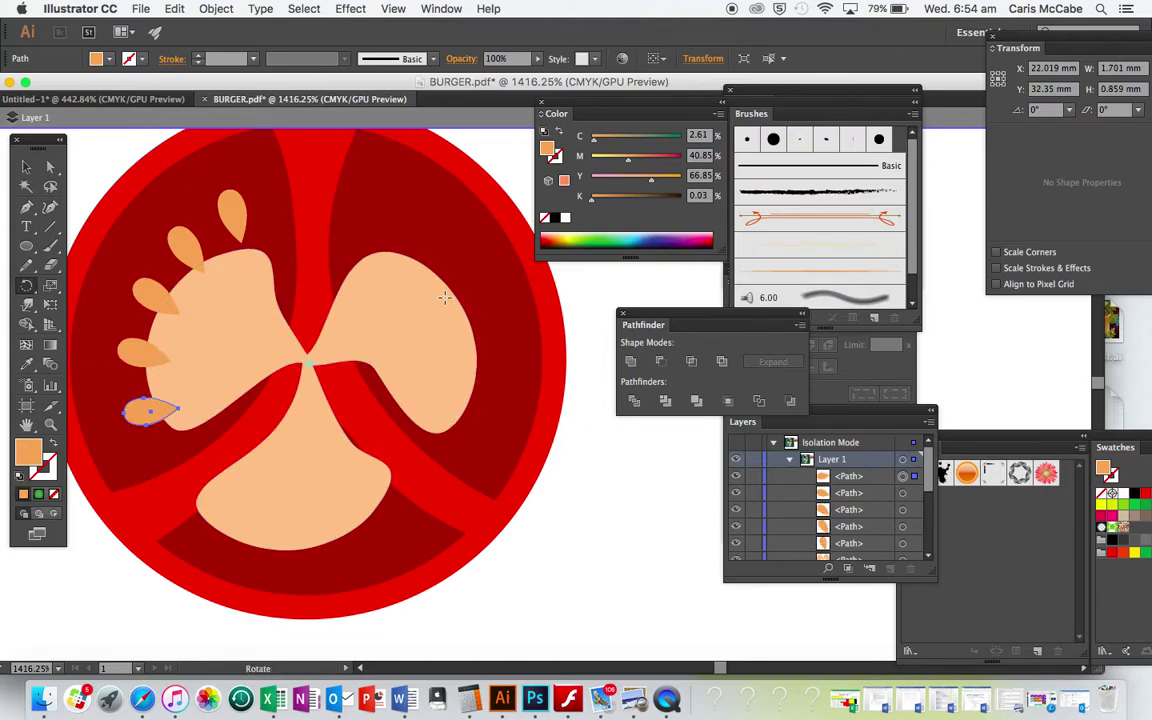
Move the four copied seeds outward off the peach flesh and adjust the upper ones for even spacing
key("v")
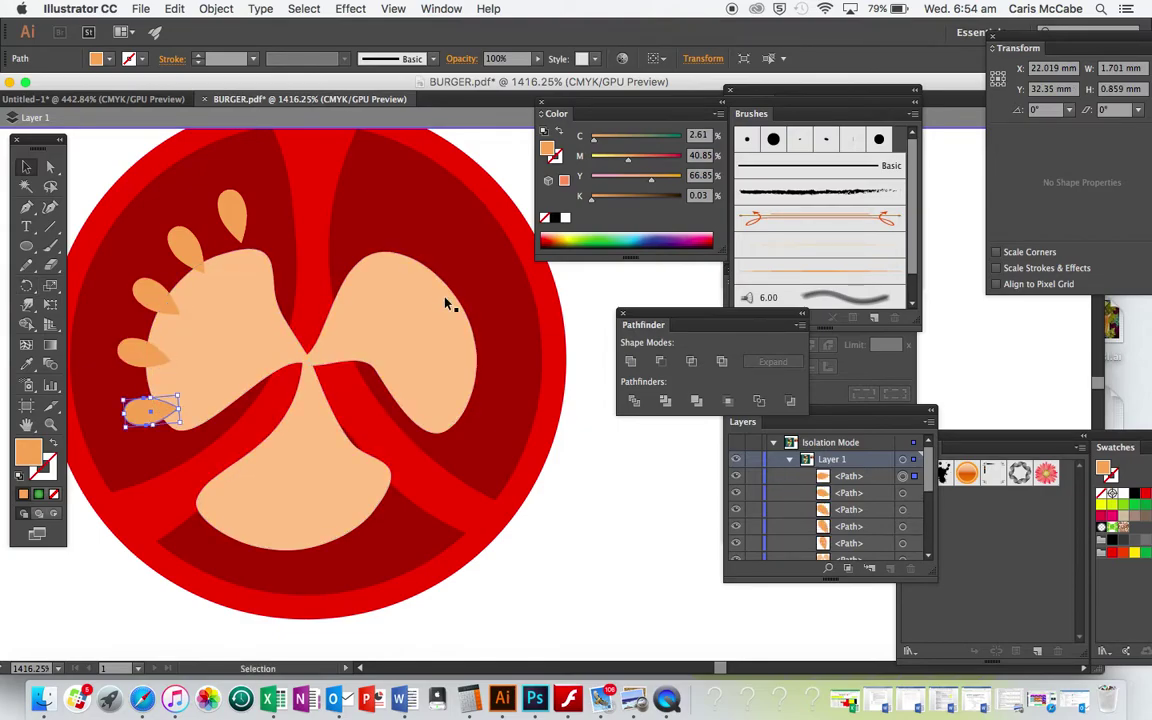
left_click(145, 350, "shift")
left_click(148, 293, "shift")
left_click(181, 243, "shift")
left_click_drag(180, 250, 155, 256)
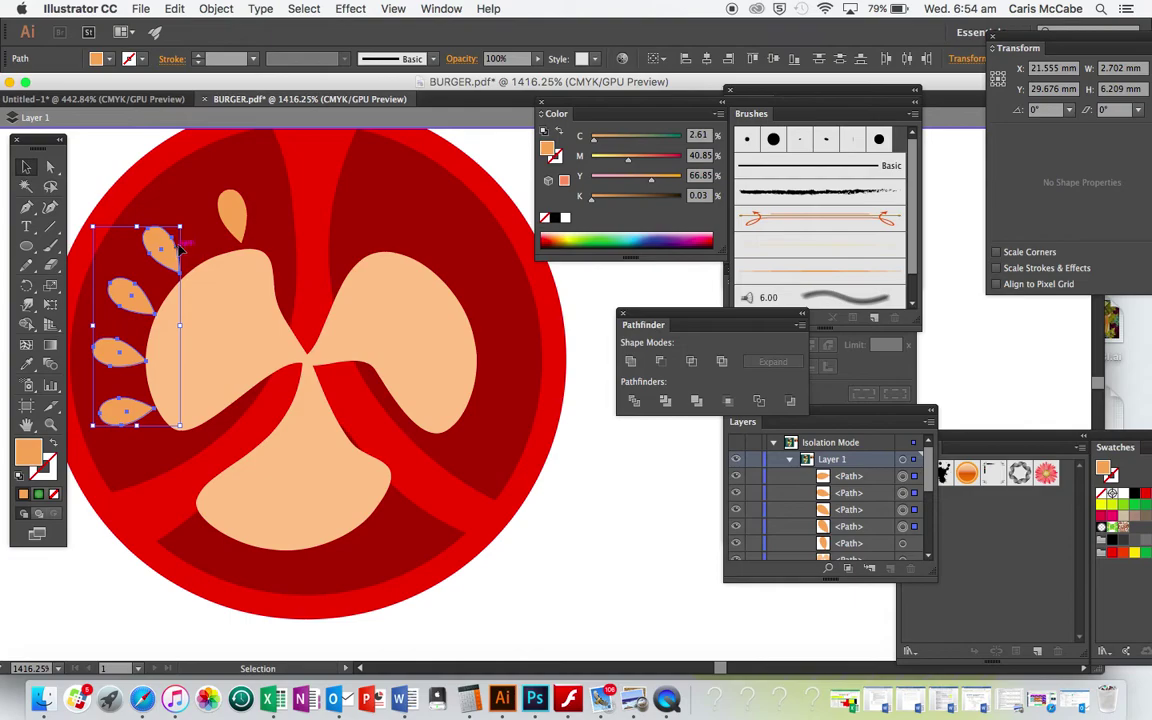
left_click(196, 185)
left_click_drag(171, 249, 178, 240)
left_click_drag(128, 295, 126, 298)
left_click(197, 224)
Reflect a copy of the five seeds across the vertical axis and place it in the tomato's right dark segment
left_click(231, 210)
left_click(166, 232, "shift")
left_click(127, 303, "shift")
left_click(110, 330, "shift")
left_click(116, 355, "shift")
left_click(140, 417, "shift")
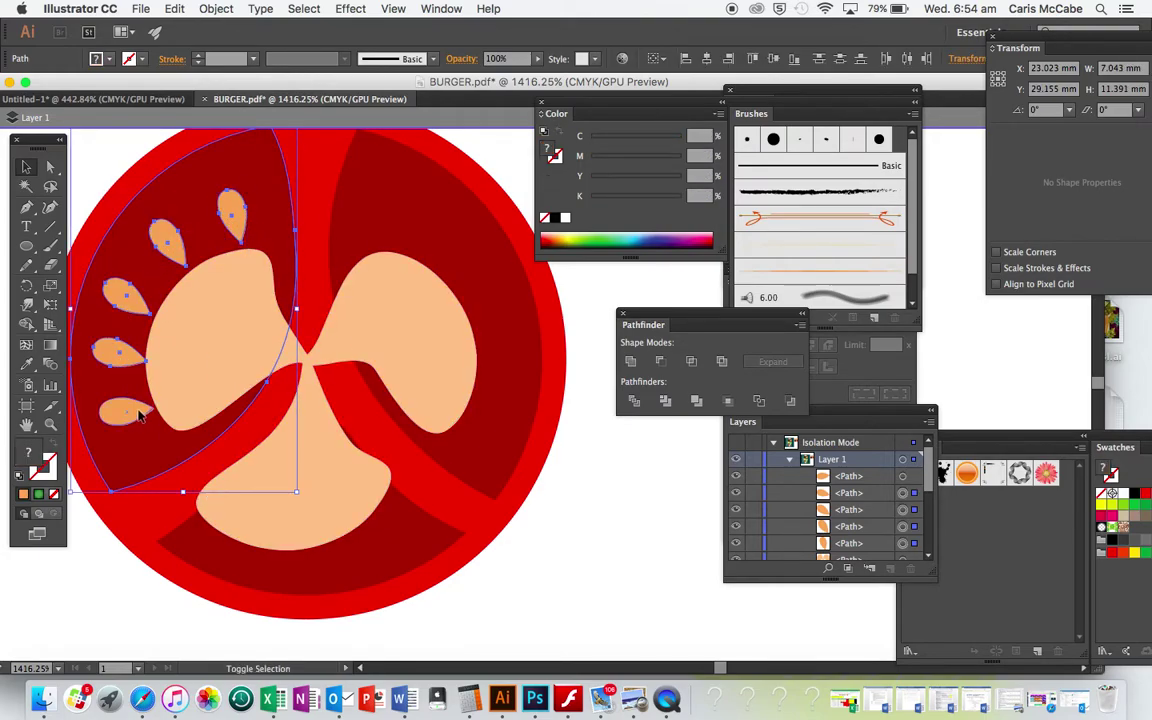
left_click(193, 466, "shift")
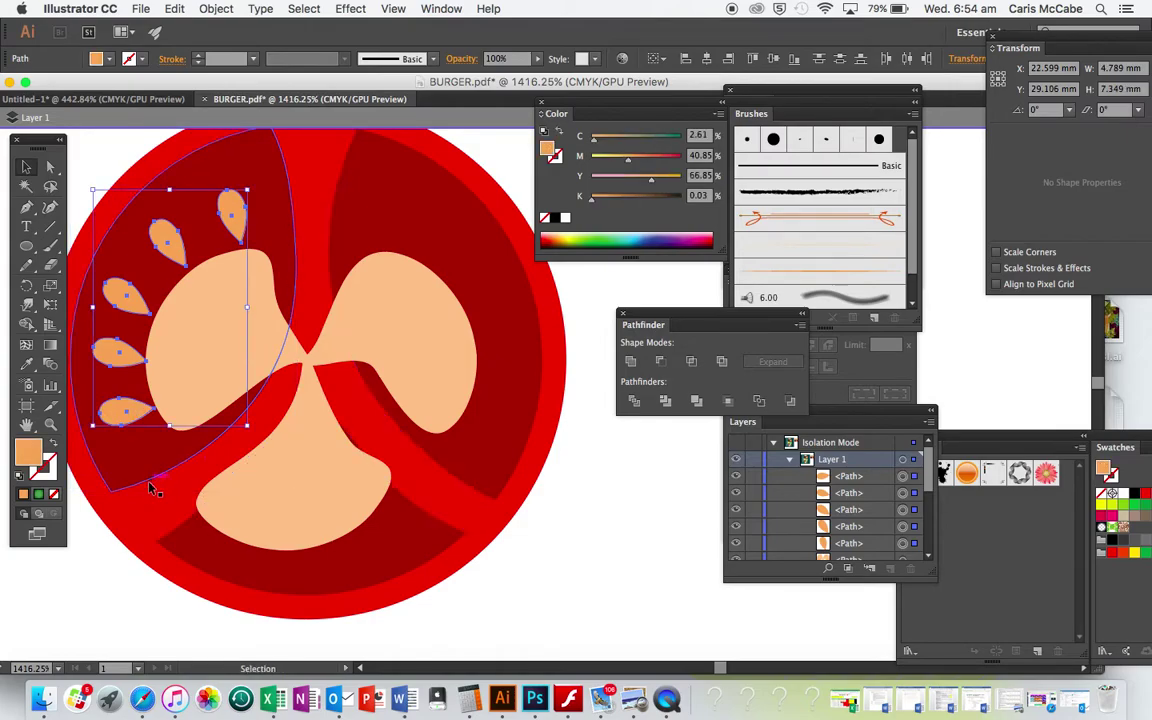
left_click(205, 9)
mouse_move(265, 28)
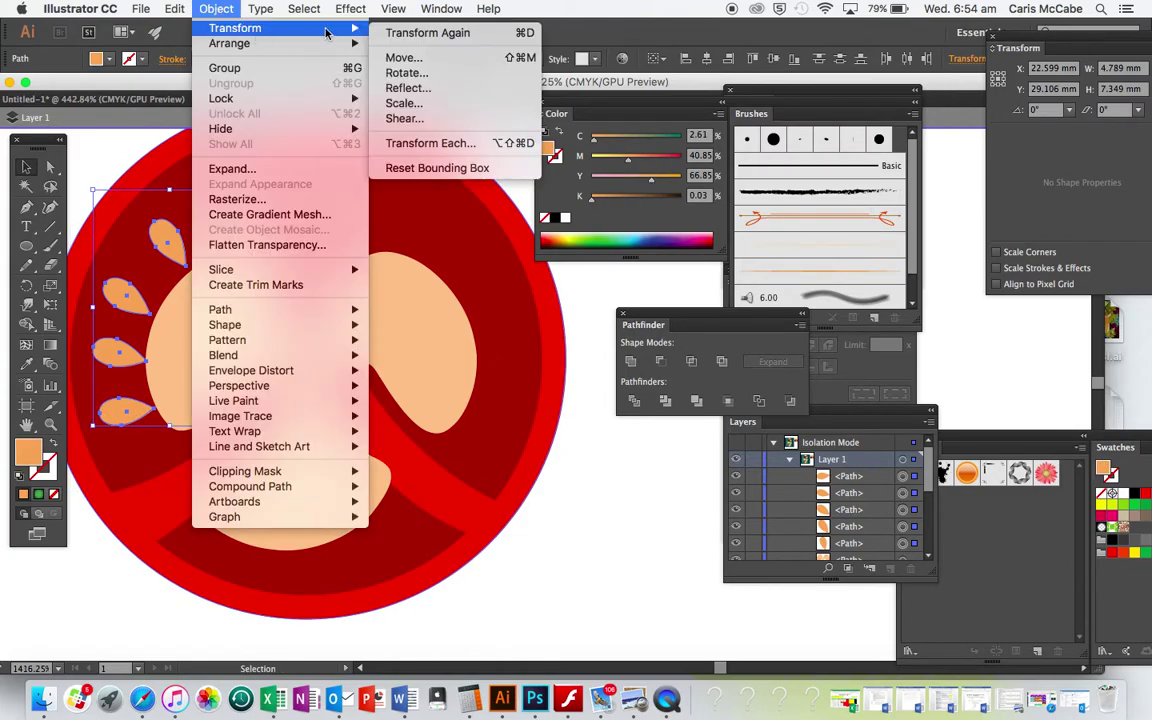
left_click(404, 88)
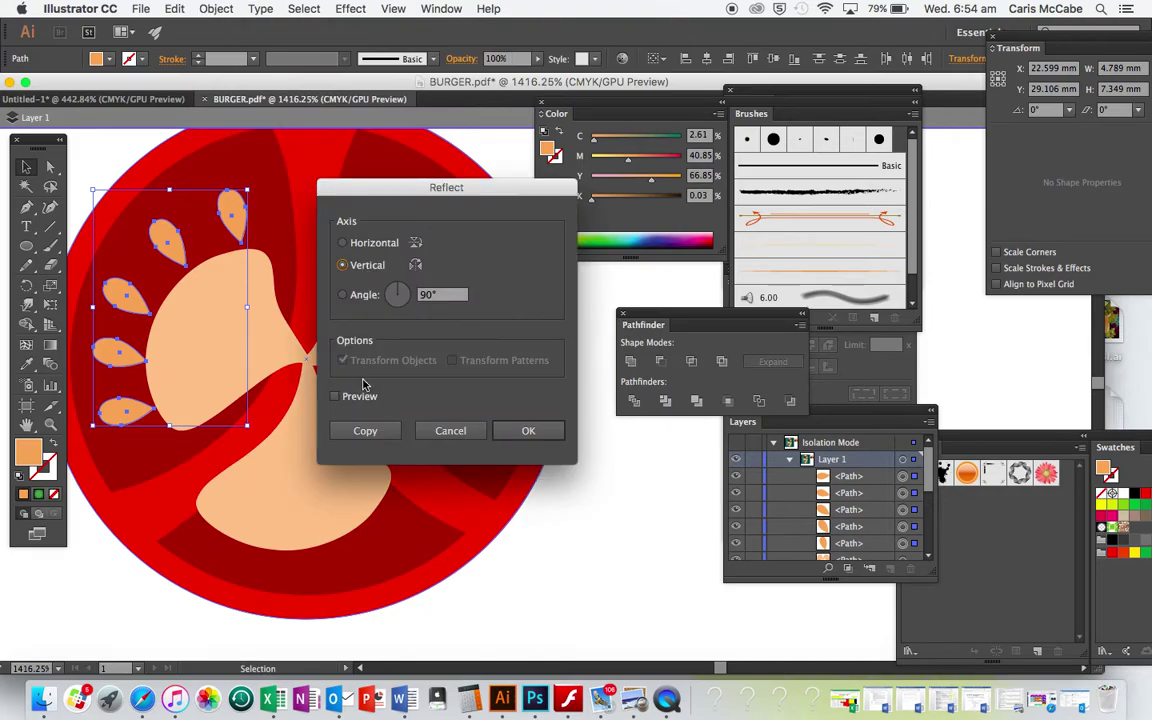
left_click(365, 431)
left_click_drag(228, 297, 507, 300)
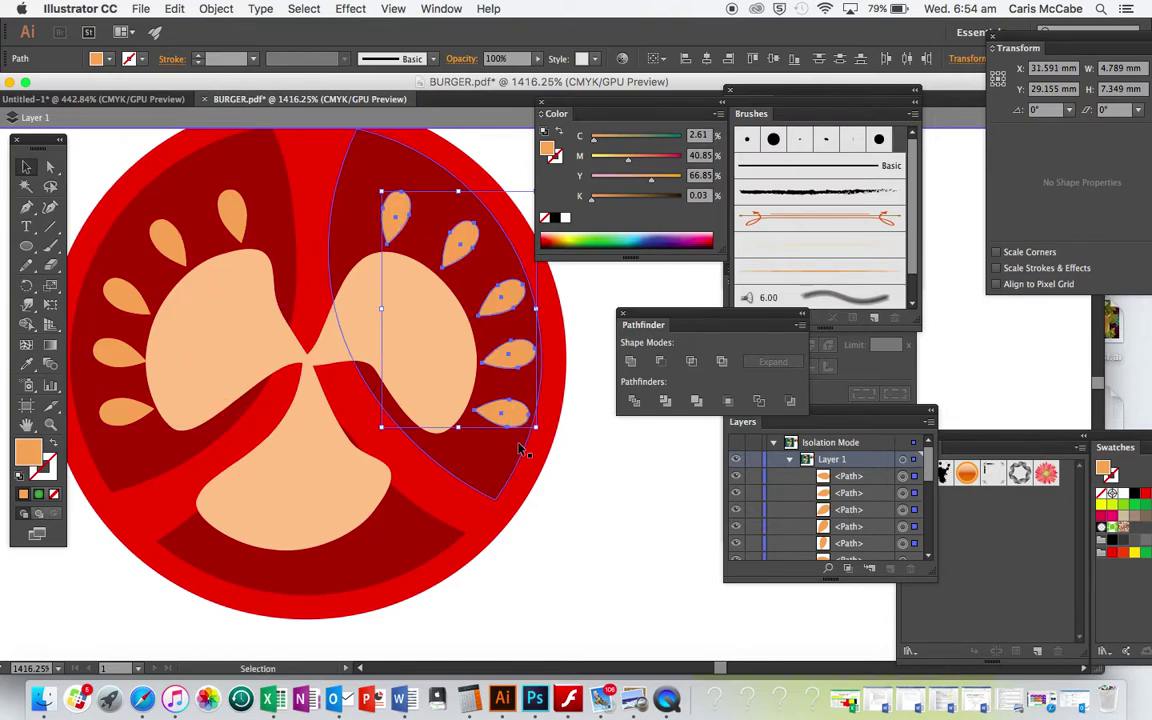
Duplicate the right-hand set of five seeds and rotate the copy around the tomato's lower-right edge
left_click_drag(459, 245, 457, 480)
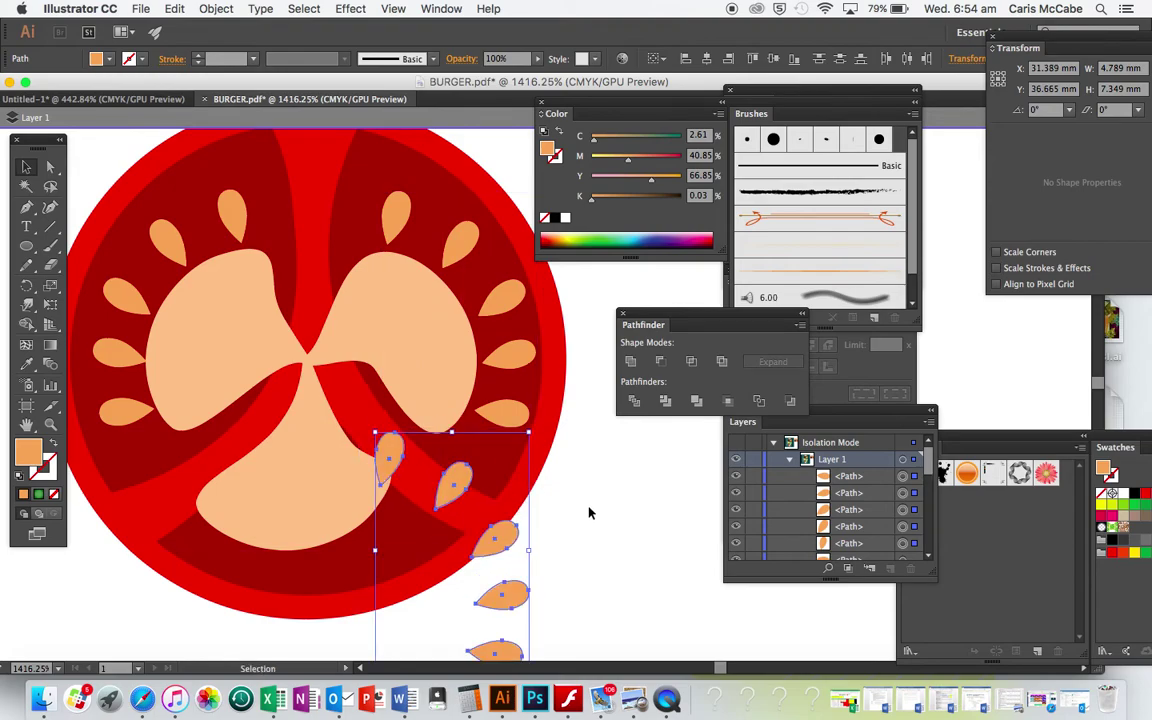
scroll(589, 513, "down", 5)
left_click_drag(530, 532, 231, 534)
left_click(460, 574)
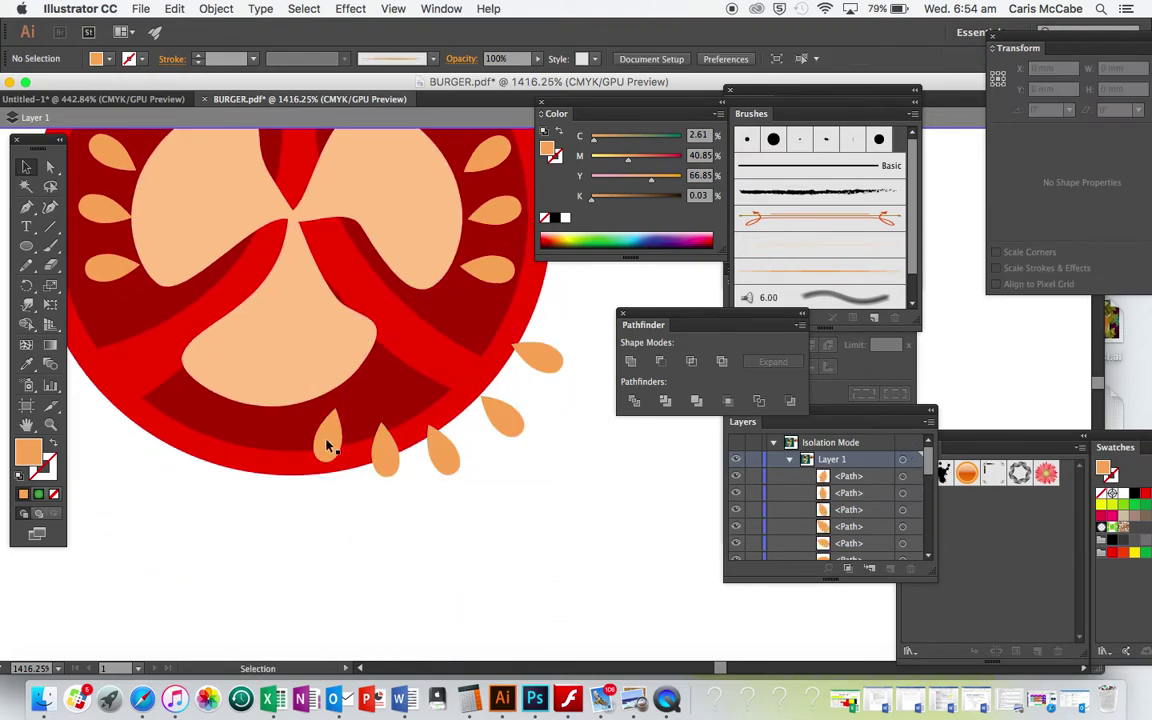
Move the leftmost loose seed into the left end of the bottom dark segment, shrink it to about 0.65 × 1.2 mm and tilt it
left_click_drag(328, 440, 200, 430)
left_click(194, 466)
left_click(192, 404)
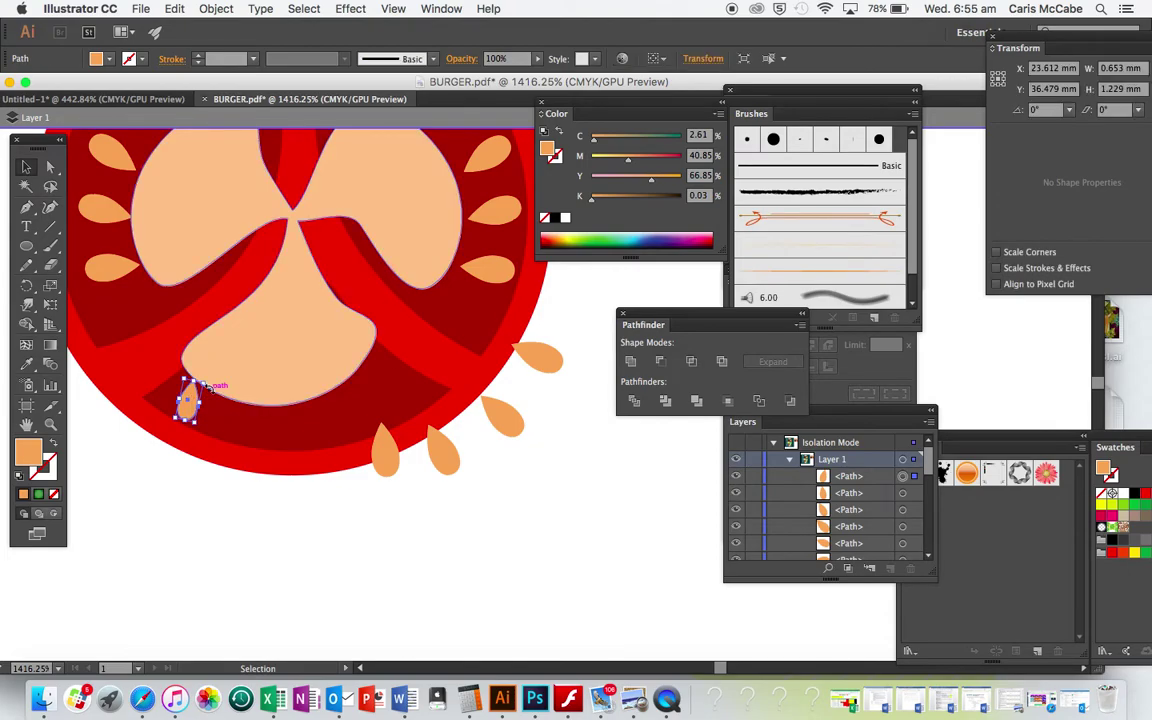
left_click_drag(205, 385, 205, 385)
left_click(211, 383)
left_click(185, 403)
left_click(415, 484)
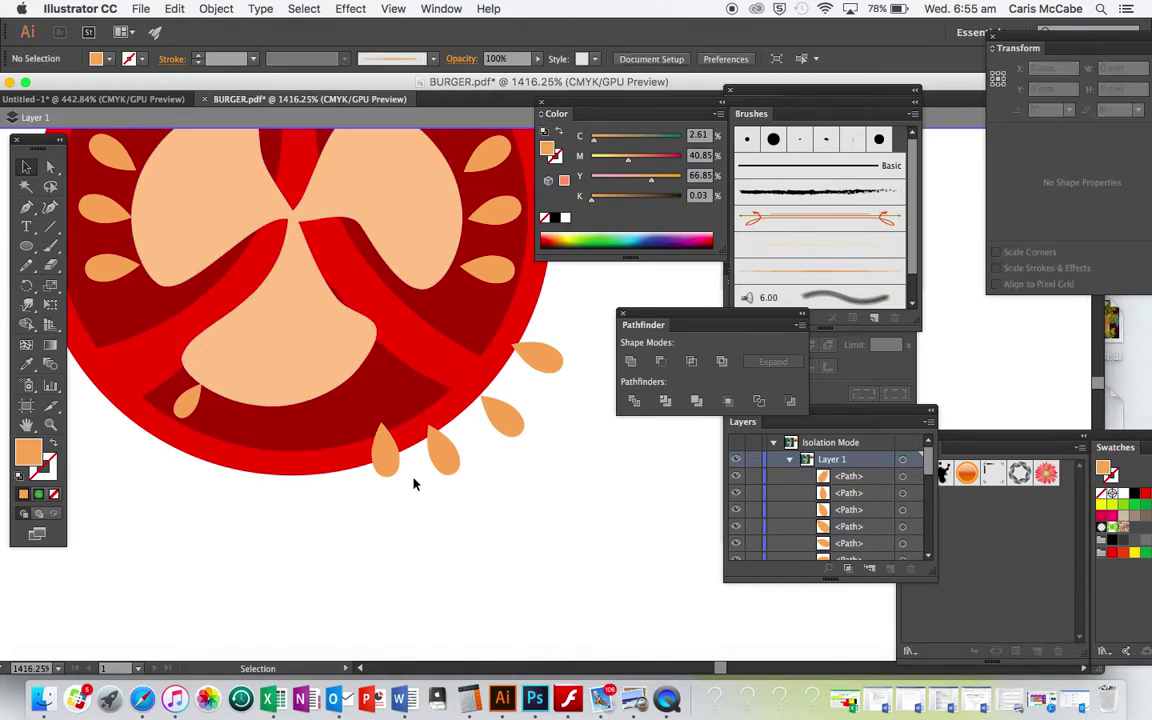
Add a more upright copy beside the small seed, and place a mirrored copy of the pair on the right of the bottom segment
left_click_drag(196, 401, 224, 418)
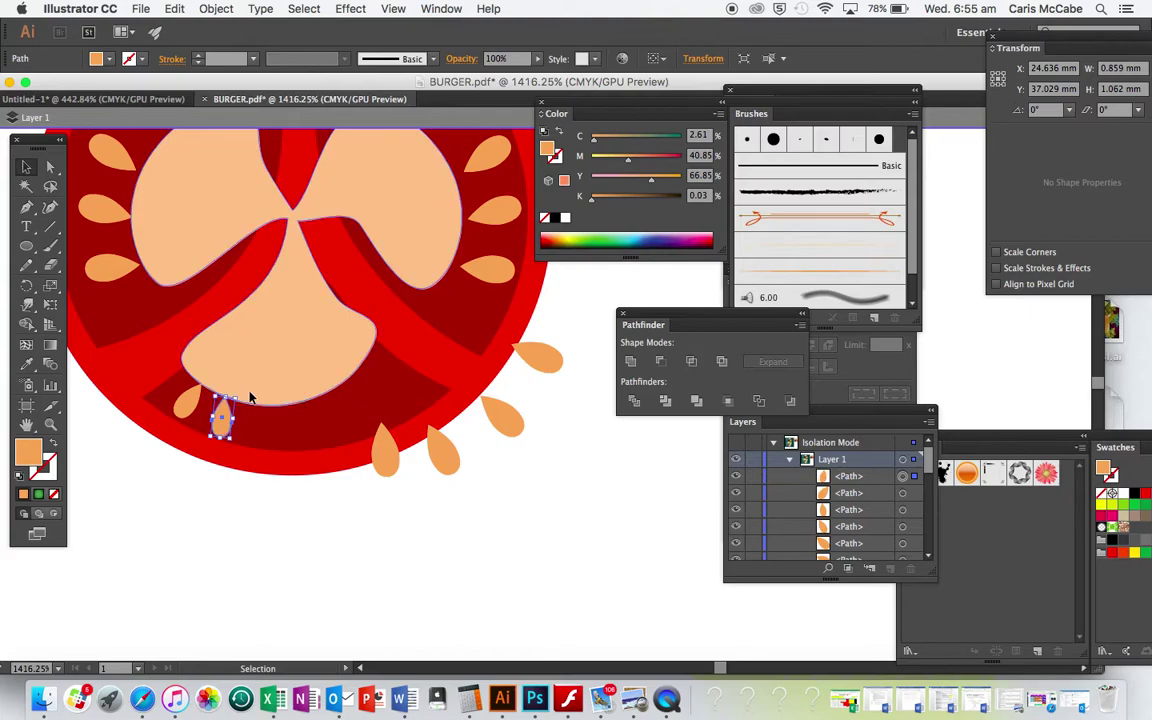
left_click_drag(220, 418, 231, 420)
left_click(187, 403, "shift")
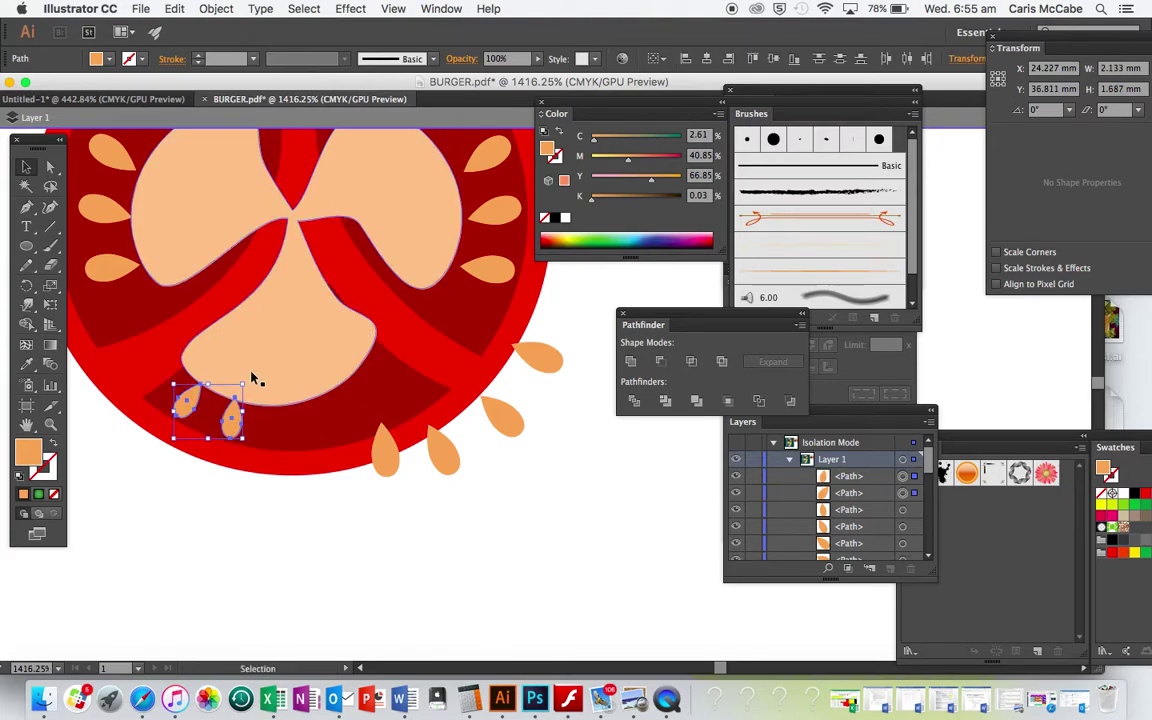
left_click_drag(234, 425, 379, 417)
mouse_move(397, 375)
left_mouse_down()
mouse_move(384, 342)
mouse_move(378, 385)
mouse_move(397, 383)
left_mouse_up()
Delete the four leftover loose seeds lying along and outside the tomato's lower-right edge
left_click(384, 583)
left_click(443, 453, "shift")
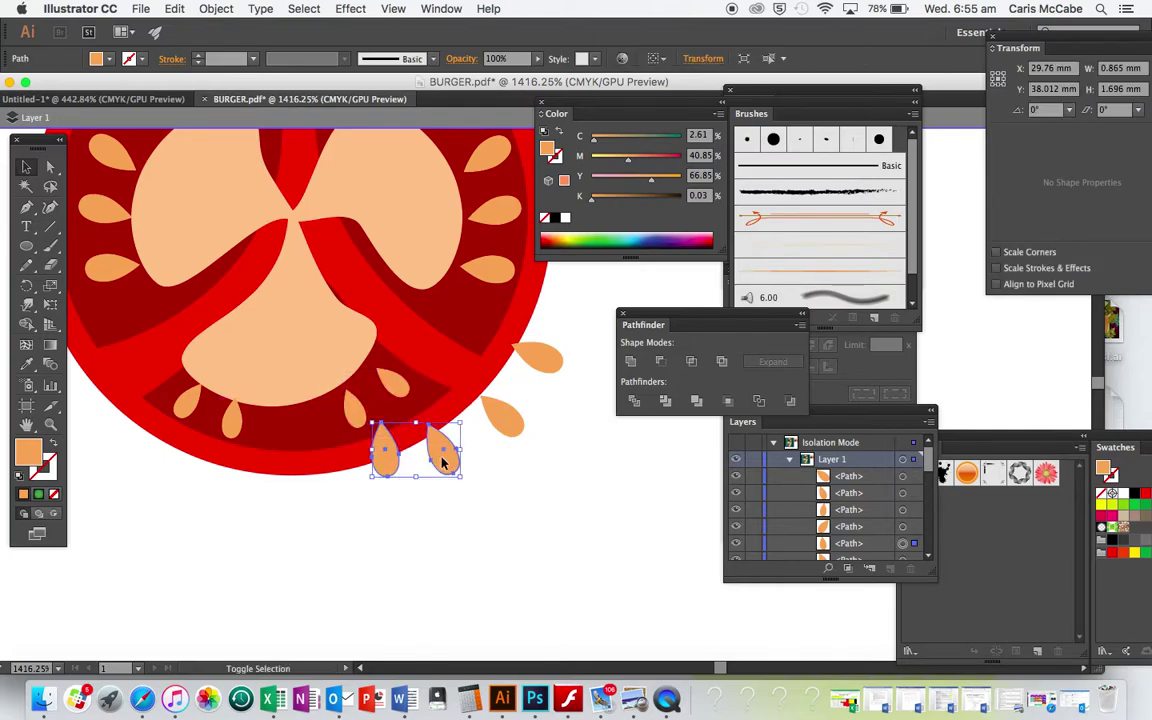
left_click(503, 418, "shift")
left_click(538, 357, "shift")
key("Delete")
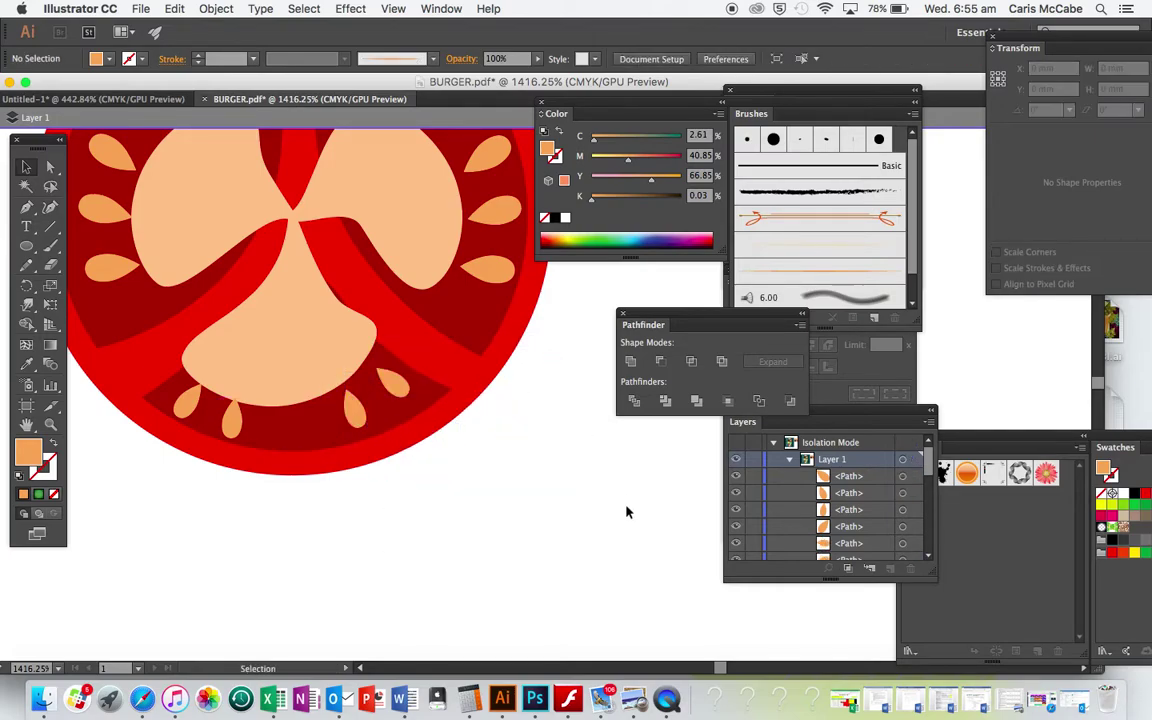
Change the tomato flesh's fill to a deeper orange of about C 4.5, M 38.95, Y 57.74, K 0.18
scroll(620, 515, "down", 5)
scroll(617, 521, "down", 3)
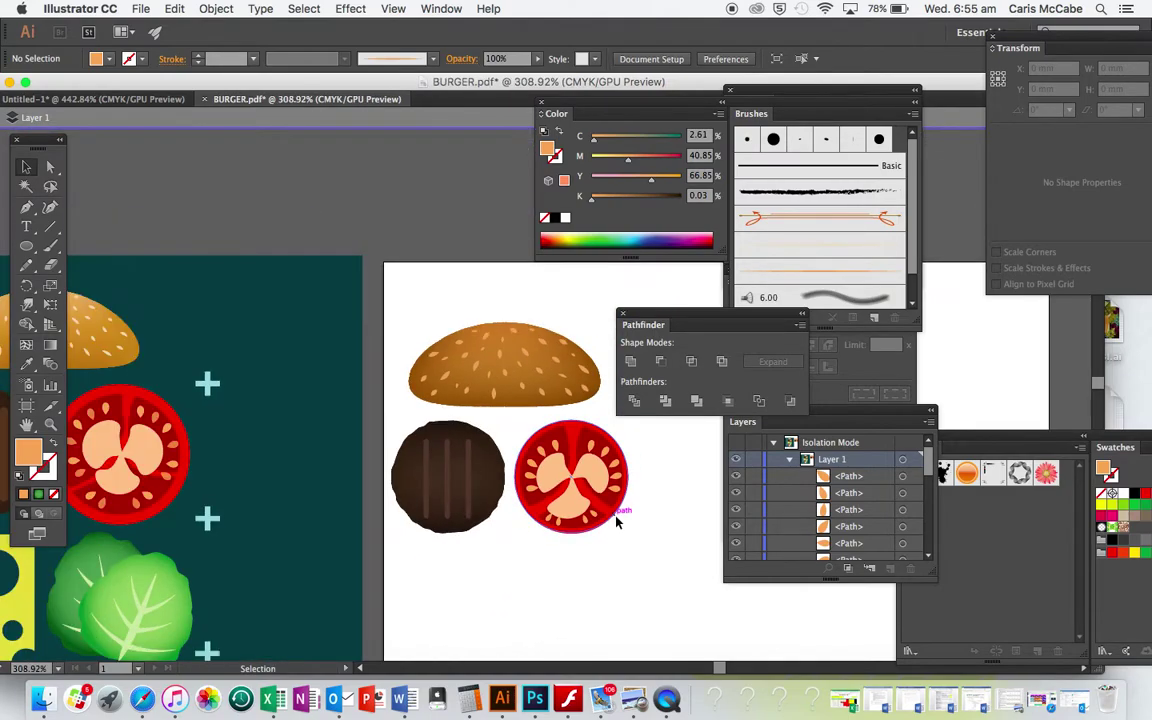
scroll(616, 522, "left", 3)
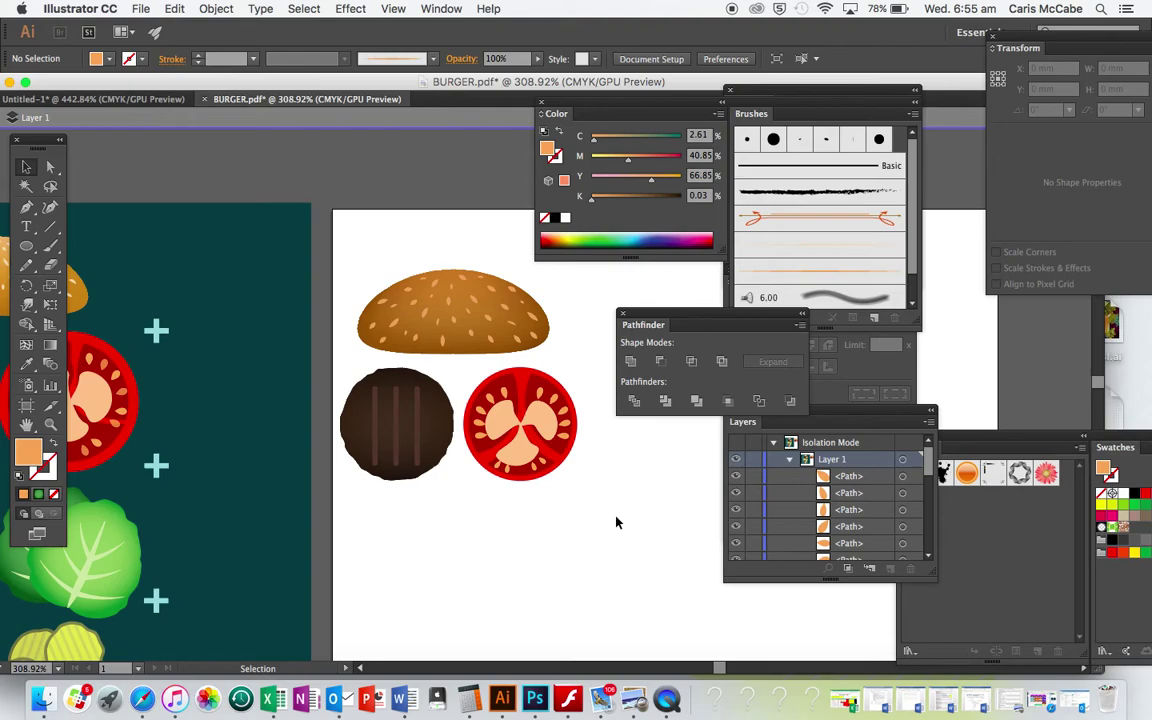
left_click(500, 415)
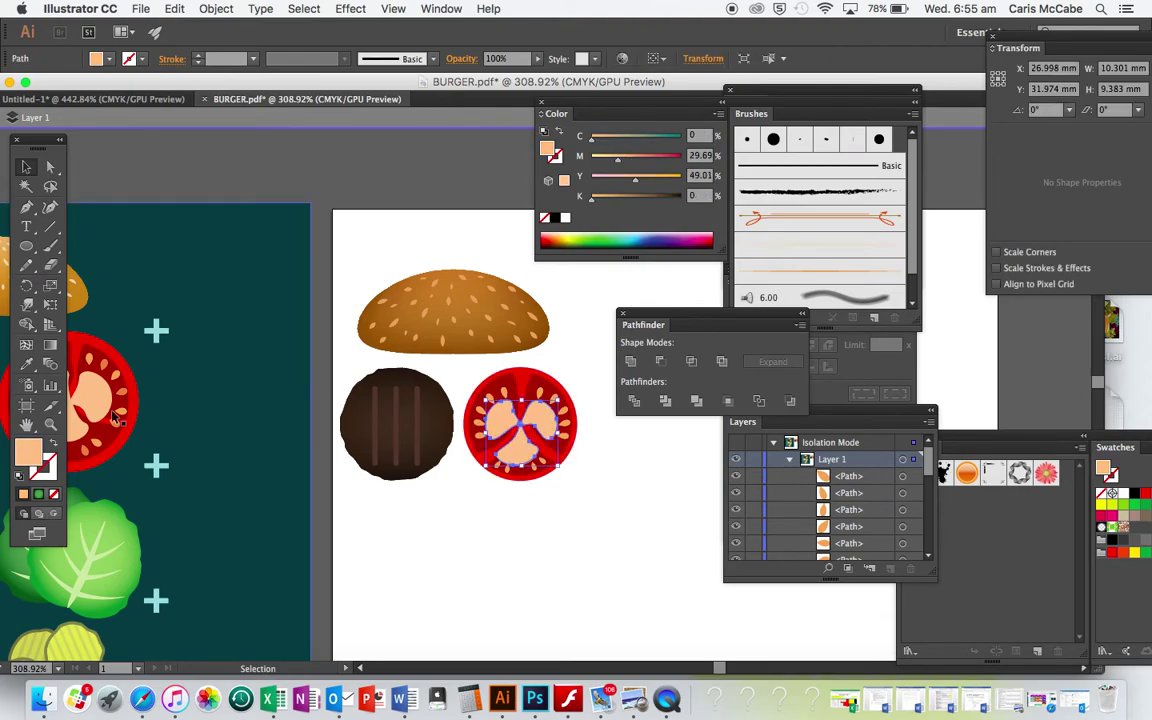
double_click(28, 453)
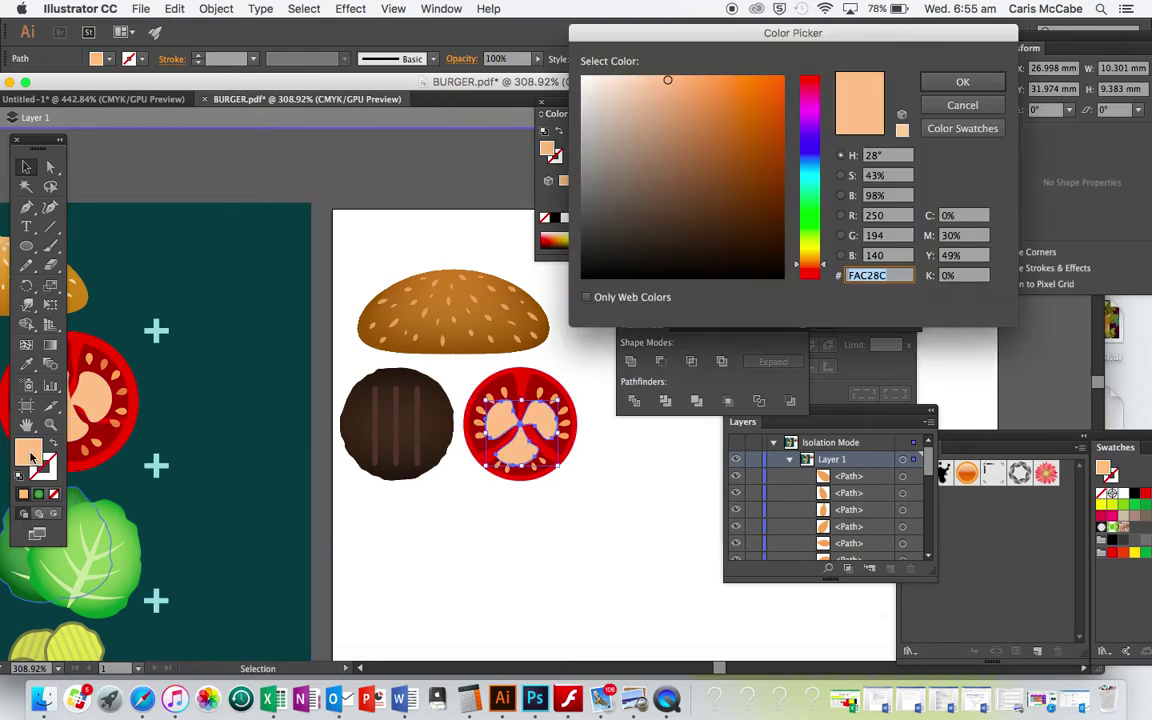
left_click(962, 82)
left_click(678, 465)
Group all the tomato's shapes into one object and check that the tomato and patty each select as a group
scroll(678, 465, "left", 3)
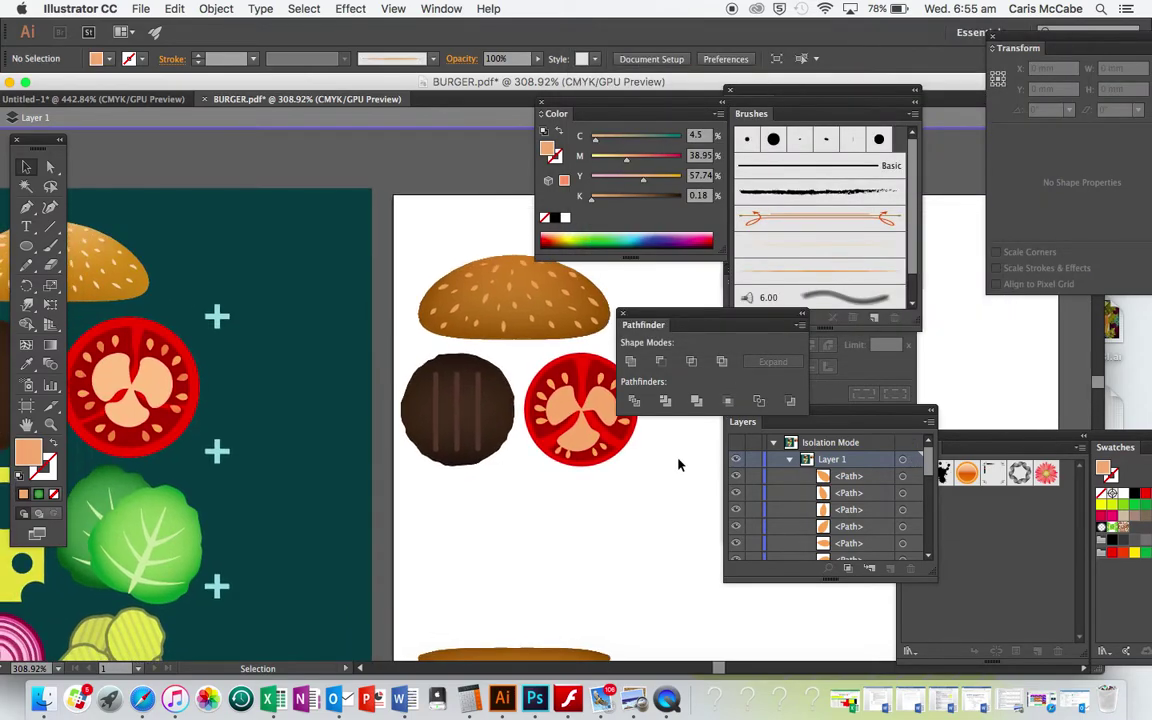
left_click_drag(518, 351, 650, 478)
scroll(650, 478, "right", 3)
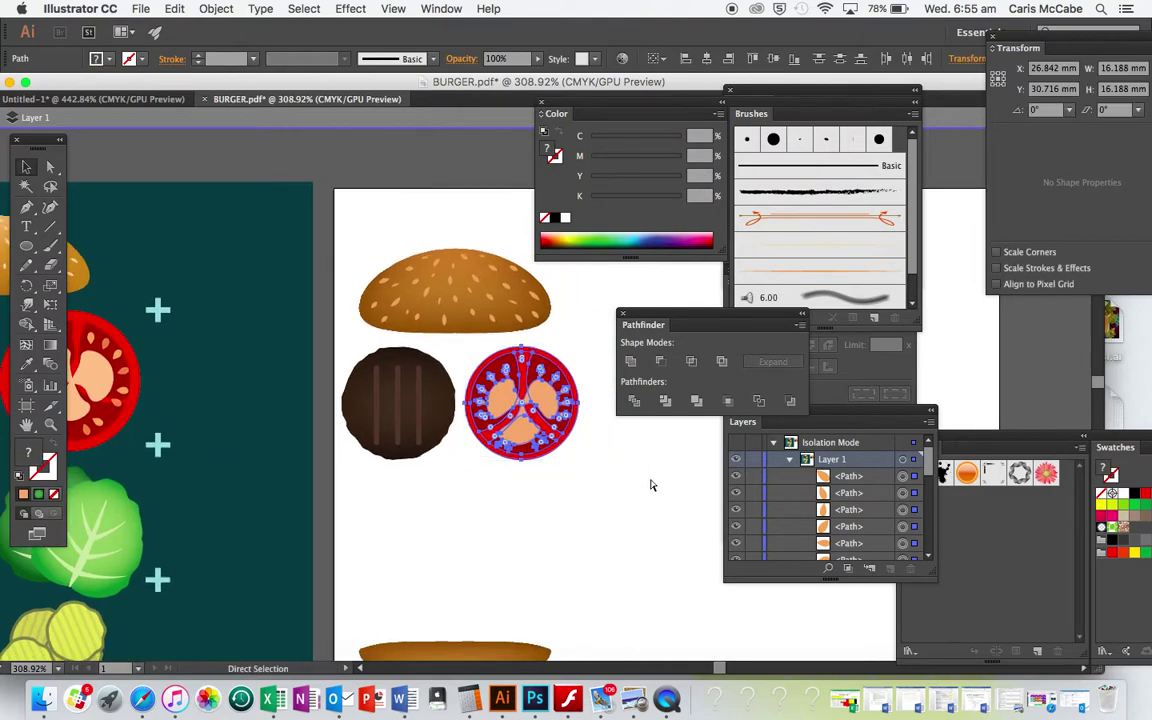
key("super+g")
left_click(650, 478)
left_click(515, 400)
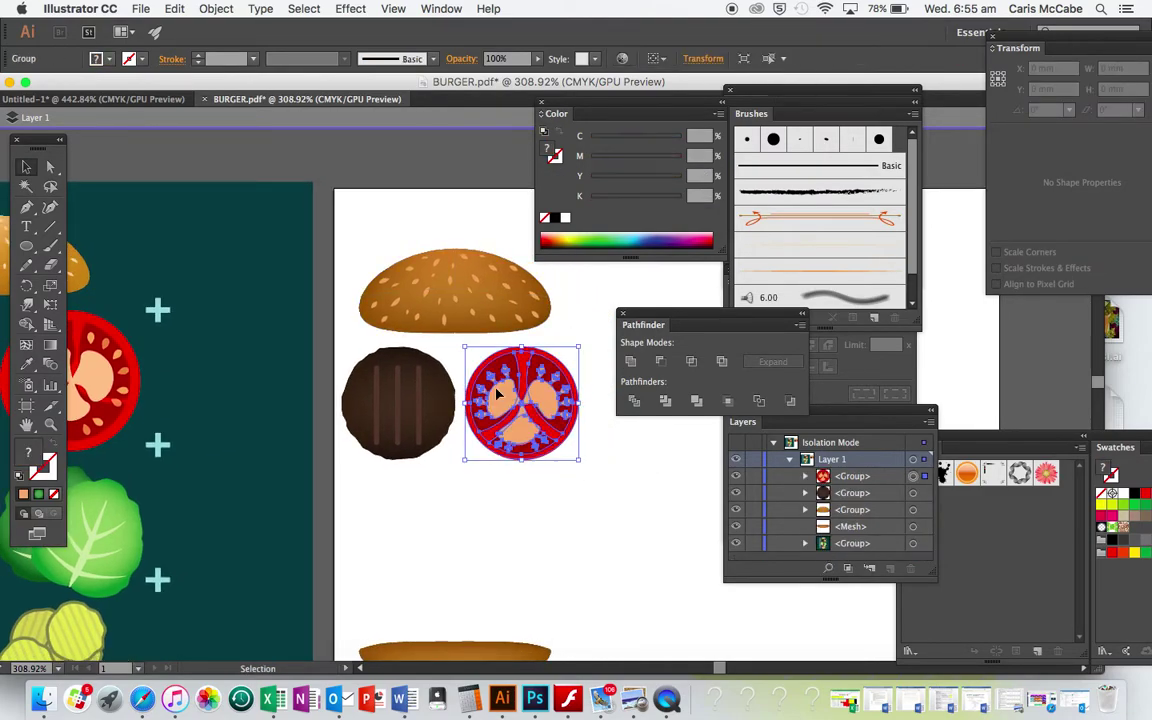
left_click(400, 400)
left_click(511, 537)
Draw a rectangle about 14.5 × 15.4 mm below the patty as the cheese slice
scroll(511, 537, "down", 3)
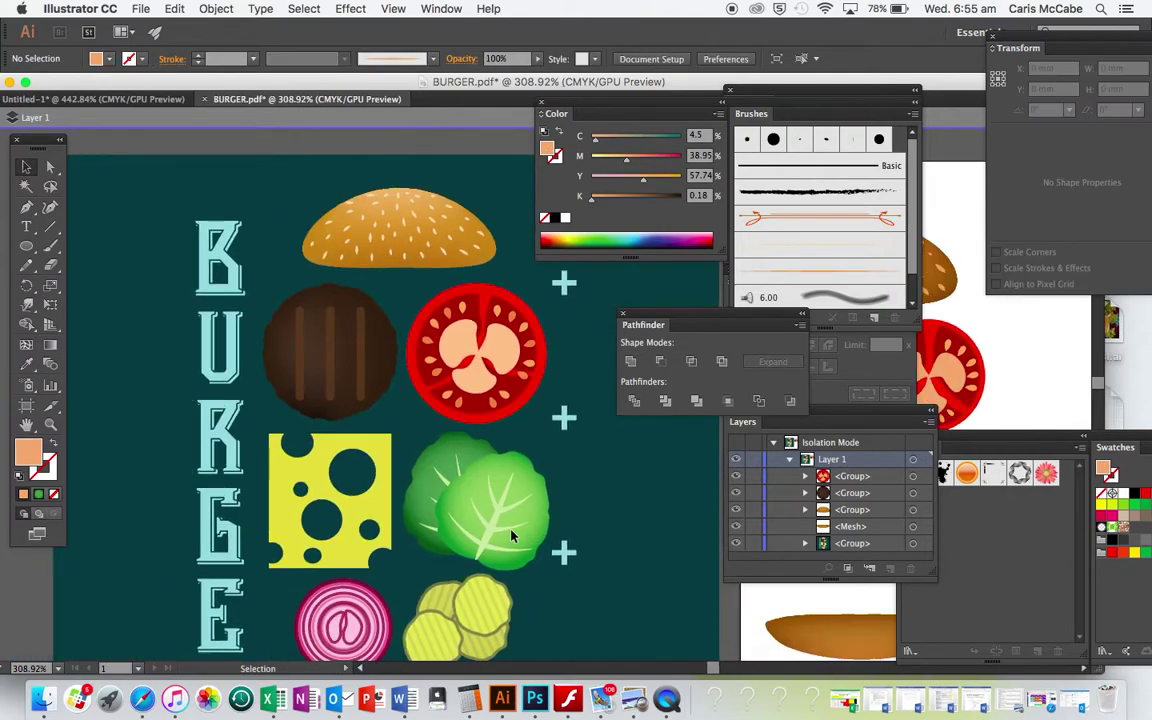
scroll(511, 537, "left", 2)
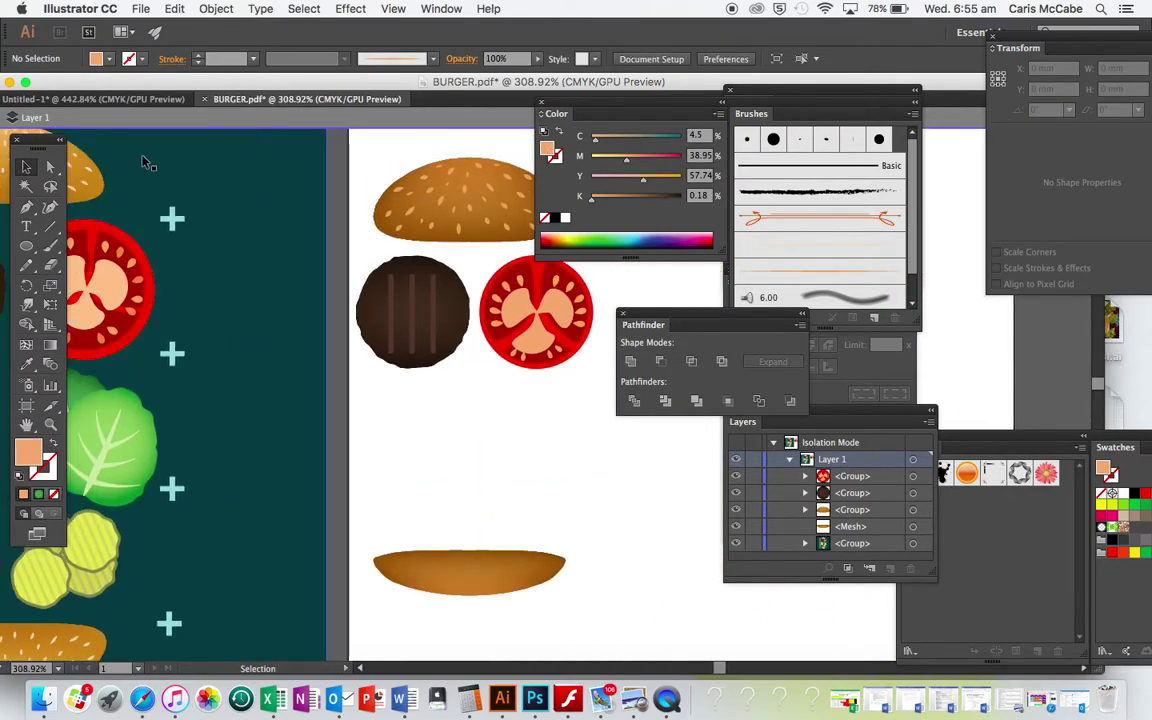
left_click(28, 246)
left_click(105, 246)
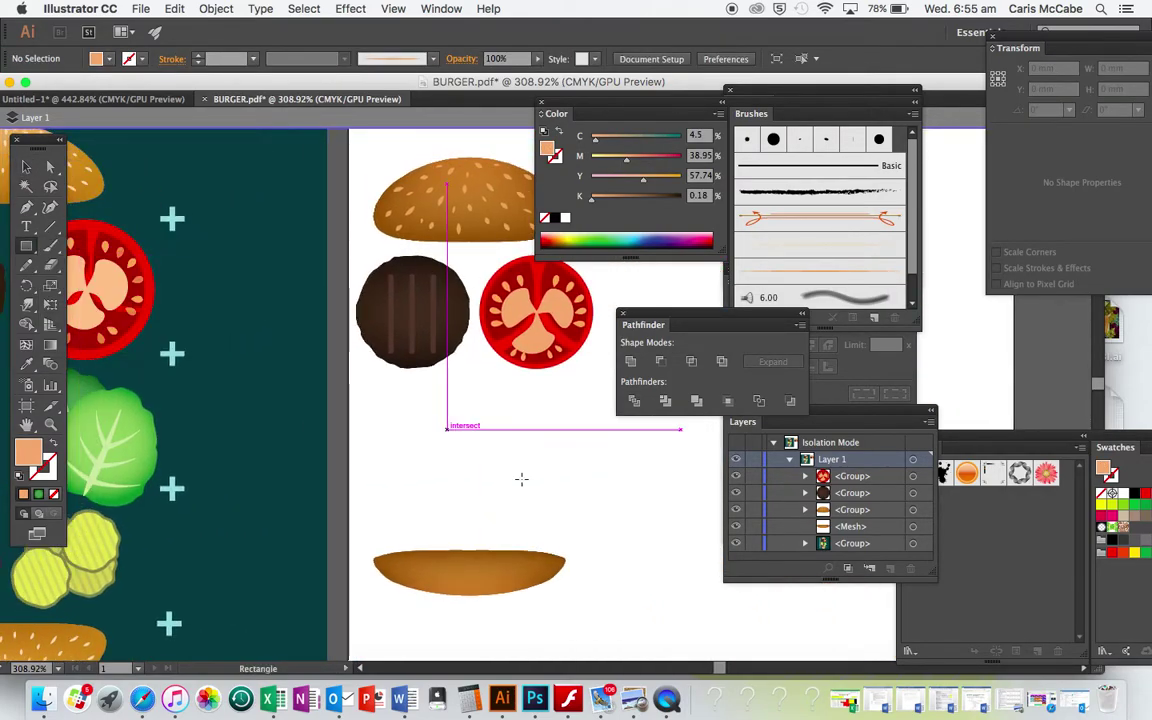
left_click_drag(373, 387, 476, 495)
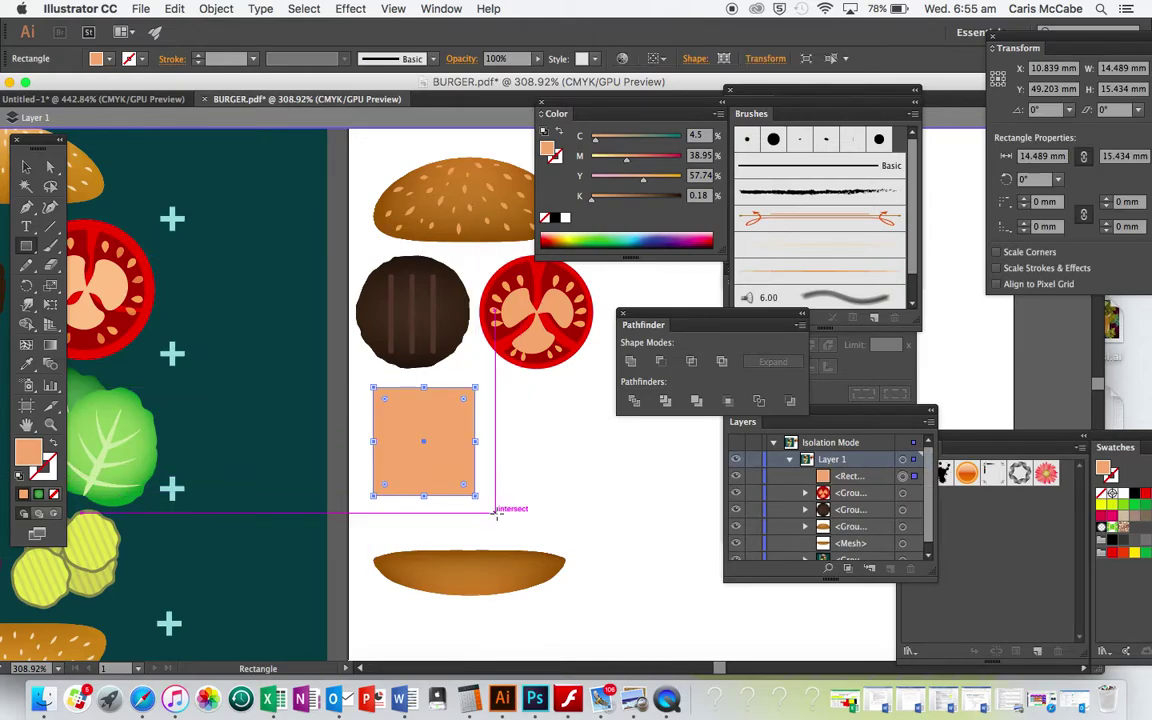
Fill the cheese rectangle with the yellow sampled from the reference cheese
scroll(497, 514, "left", 5)
scroll(497, 514, "up", 1)
key("i")
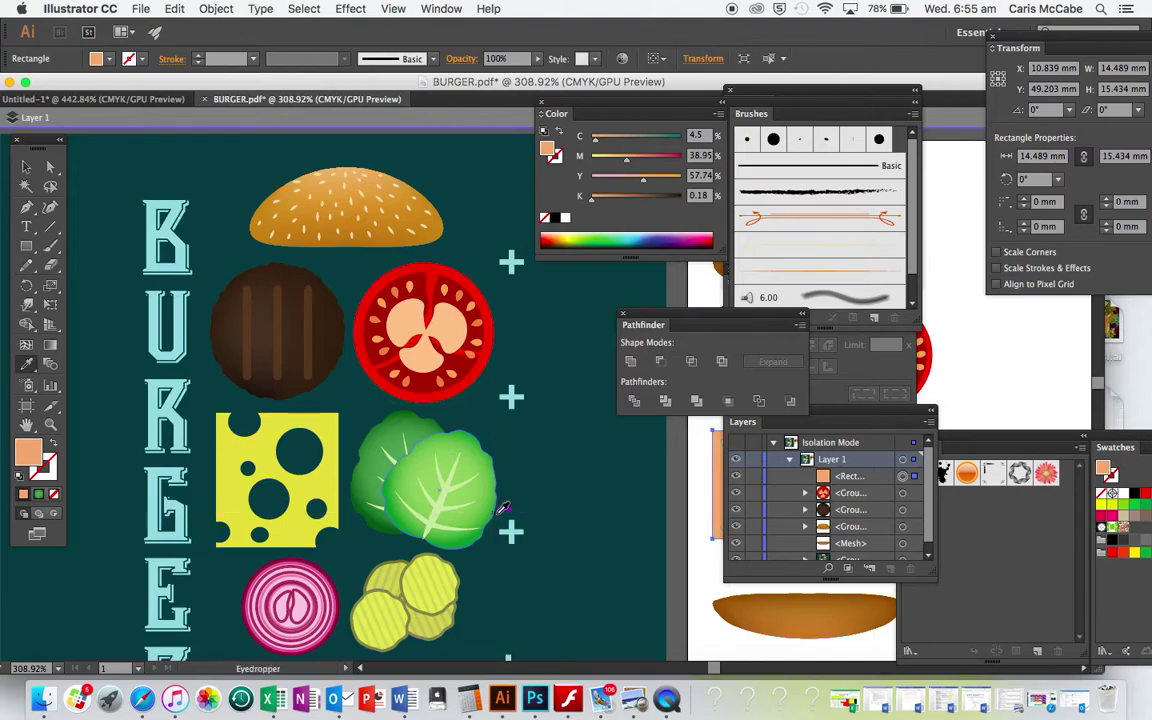
left_click(336, 478)
scroll(330, 480, "right", 5)
scroll(330, 480, "down", 1)
key("v")
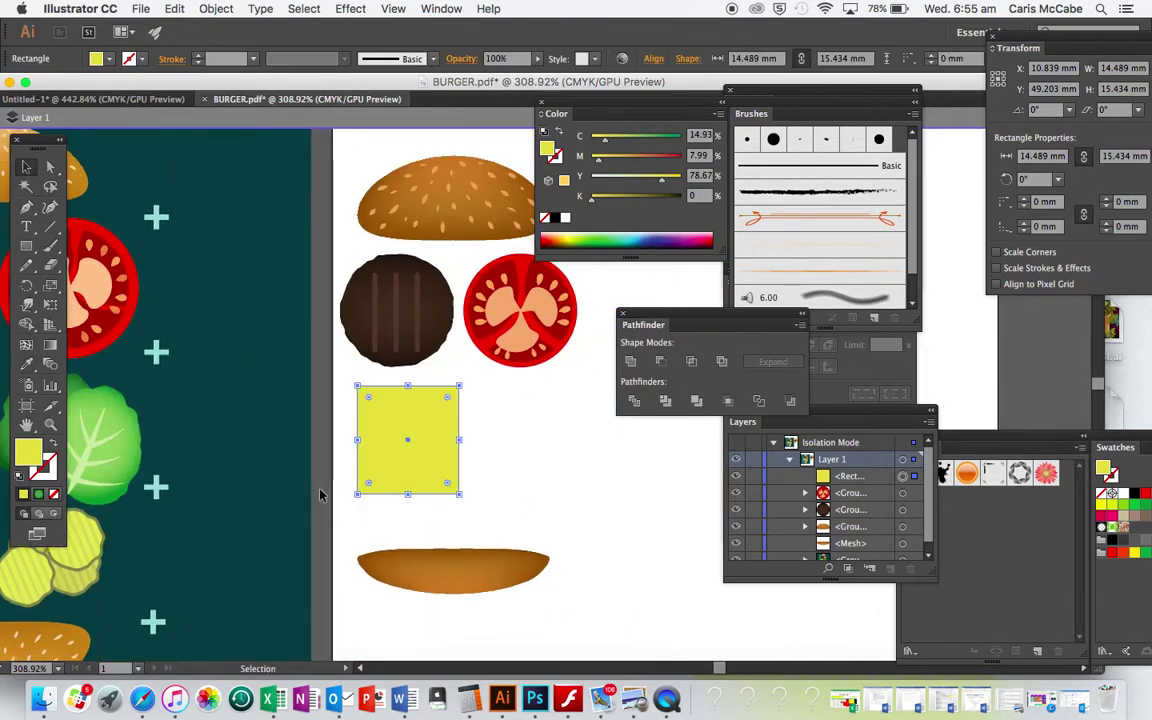
left_click(522, 458)
Draw a circle about 4.2 mm across over the upper edge of the cheese, near its right corner
scroll(519, 458, "up", 2)
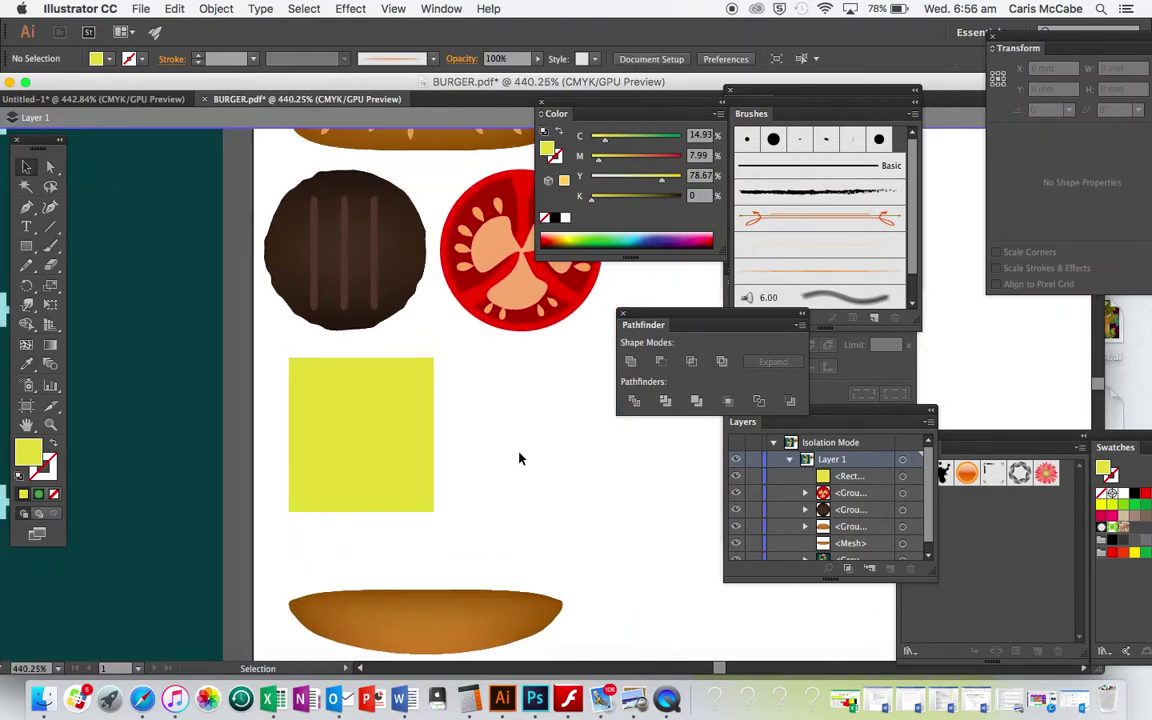
right_click(519, 458)
left_click(26, 224)
left_click(26, 246)
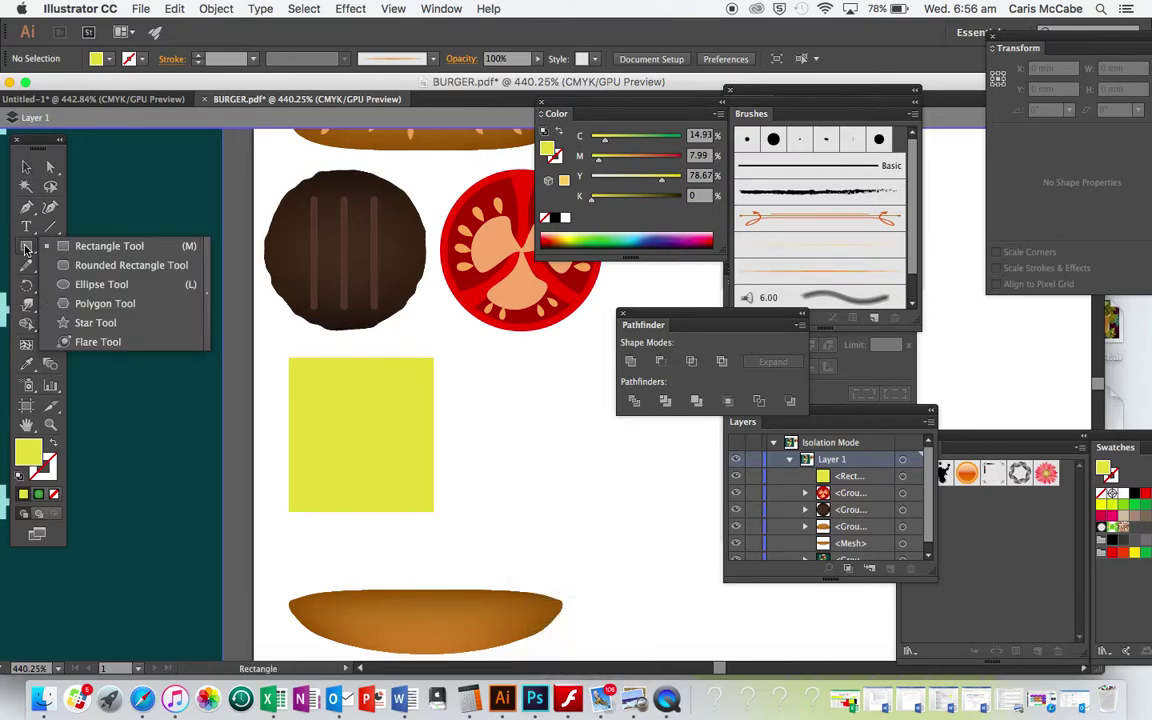
left_click(80, 284)
left_click_drag(387, 347, 431, 390)
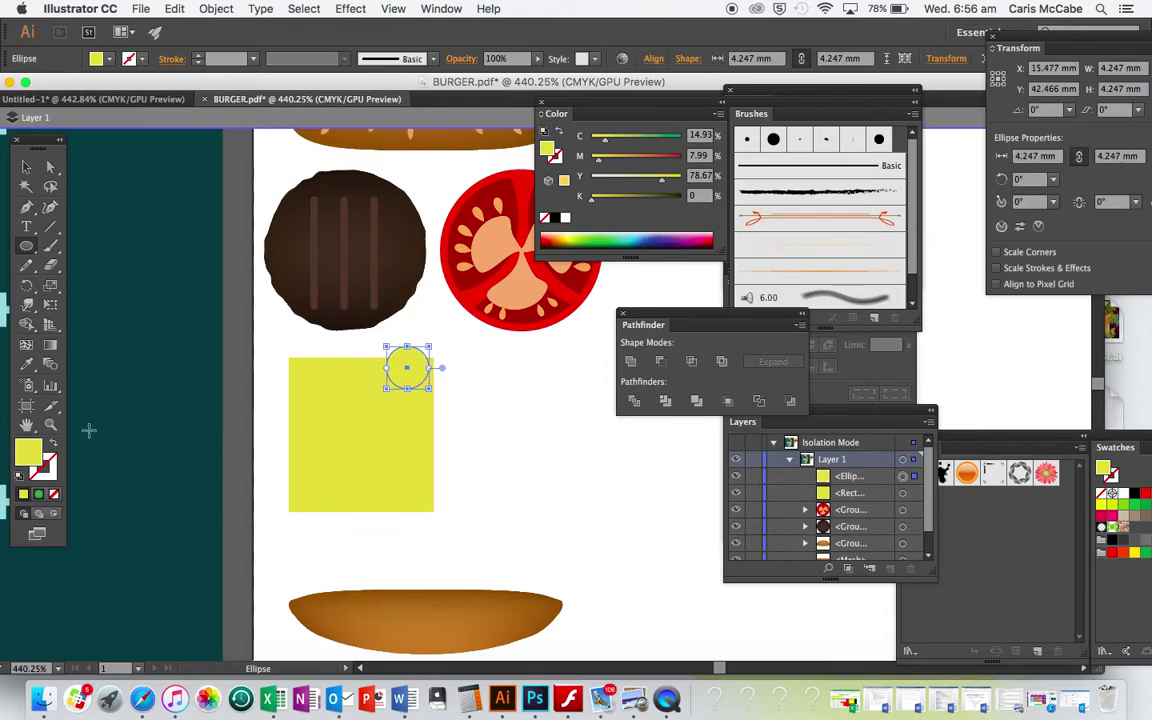
Fill the circle with the darker yellow BFAF37
double_click(46, 458)
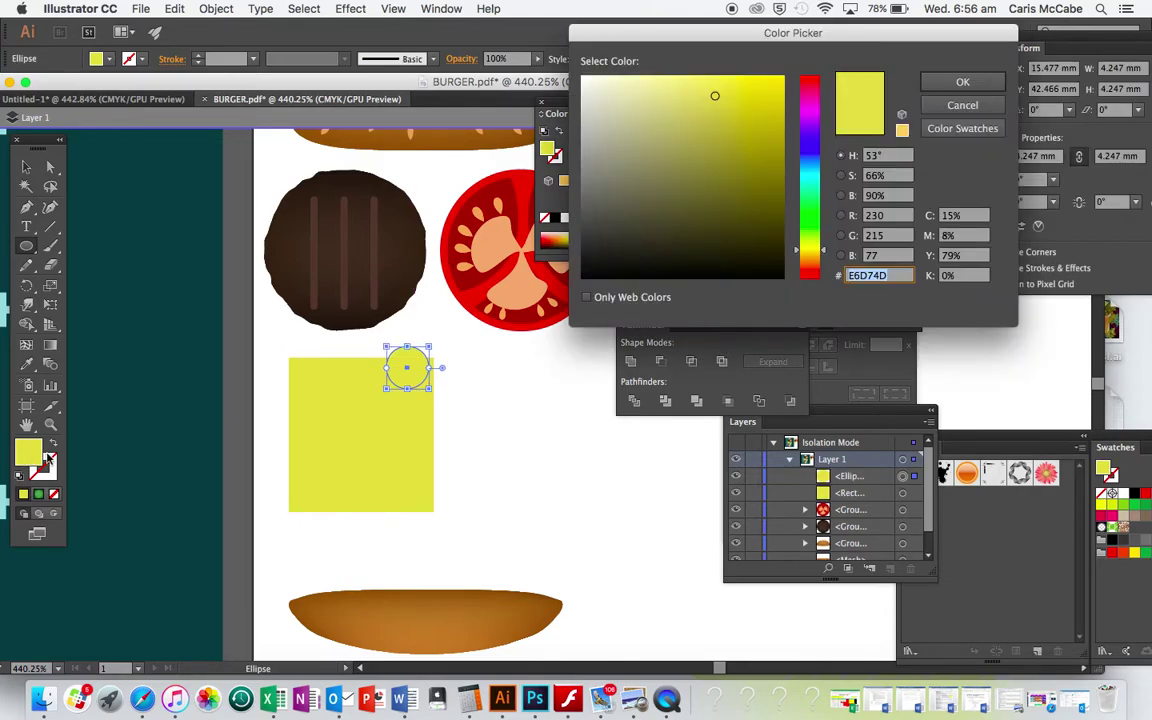
left_click(723, 118)
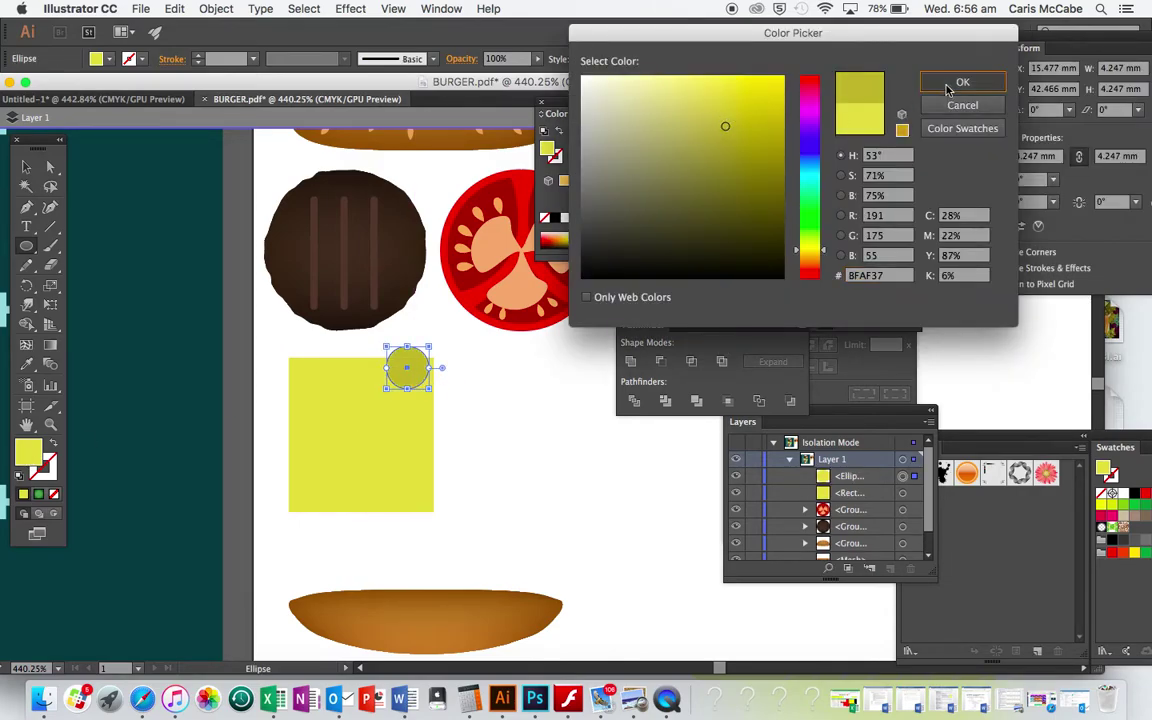
left_click(960, 82)
left_click(477, 382)
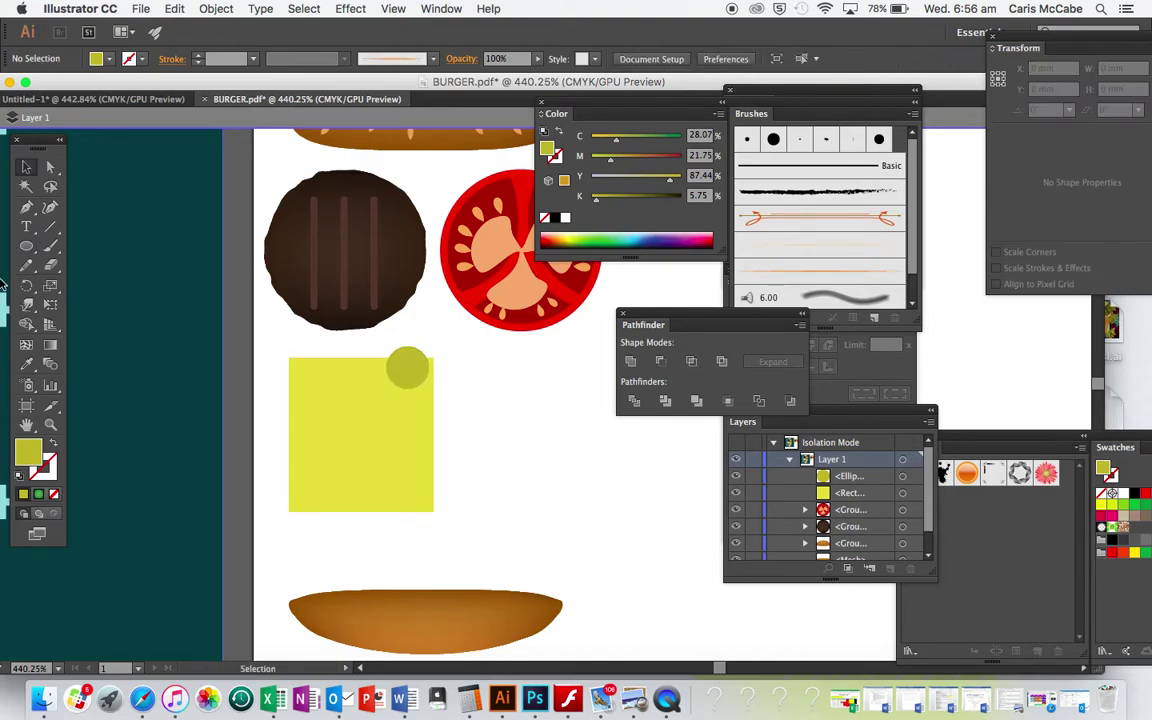
Draw seven more circles of varied sizes for cheese holes: a large one near the centre, two small inside and four overlapping the edges
left_click(27, 245)
left_click_drag(331, 394, 388, 450)
left_click_drag(305, 346, 328, 370)
left_click_drag(273, 420, 307, 450)
left_click_drag(407, 487, 449, 526)
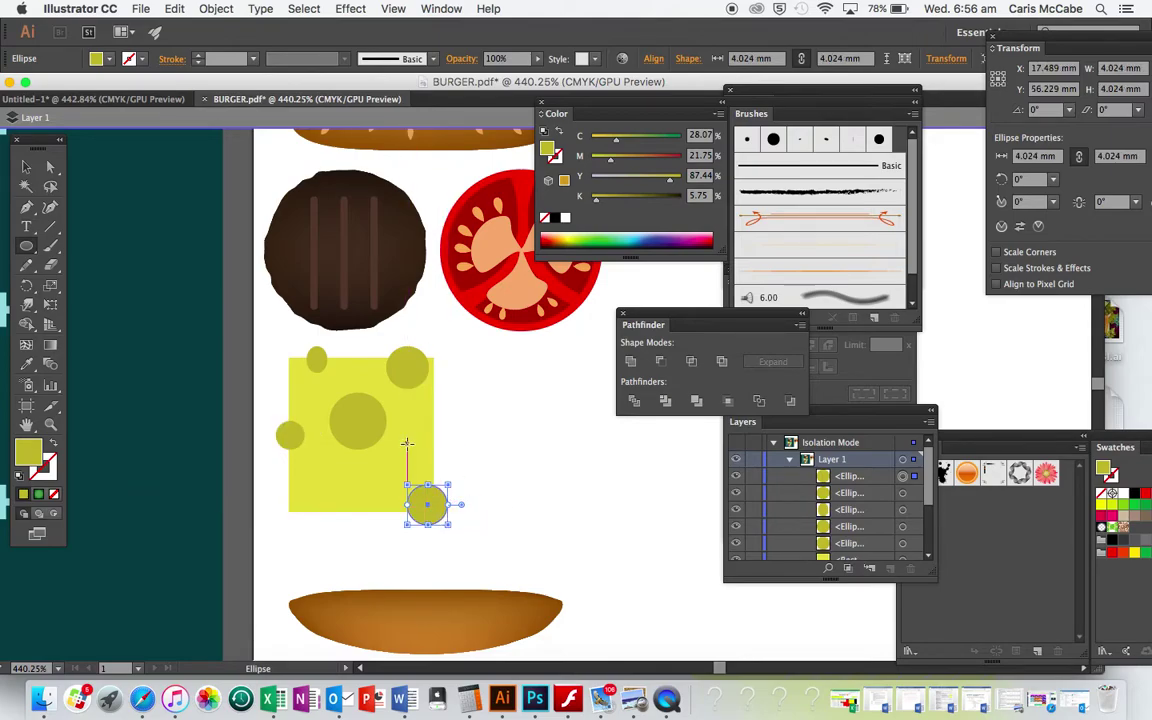
left_click_drag(406, 443, 418, 455)
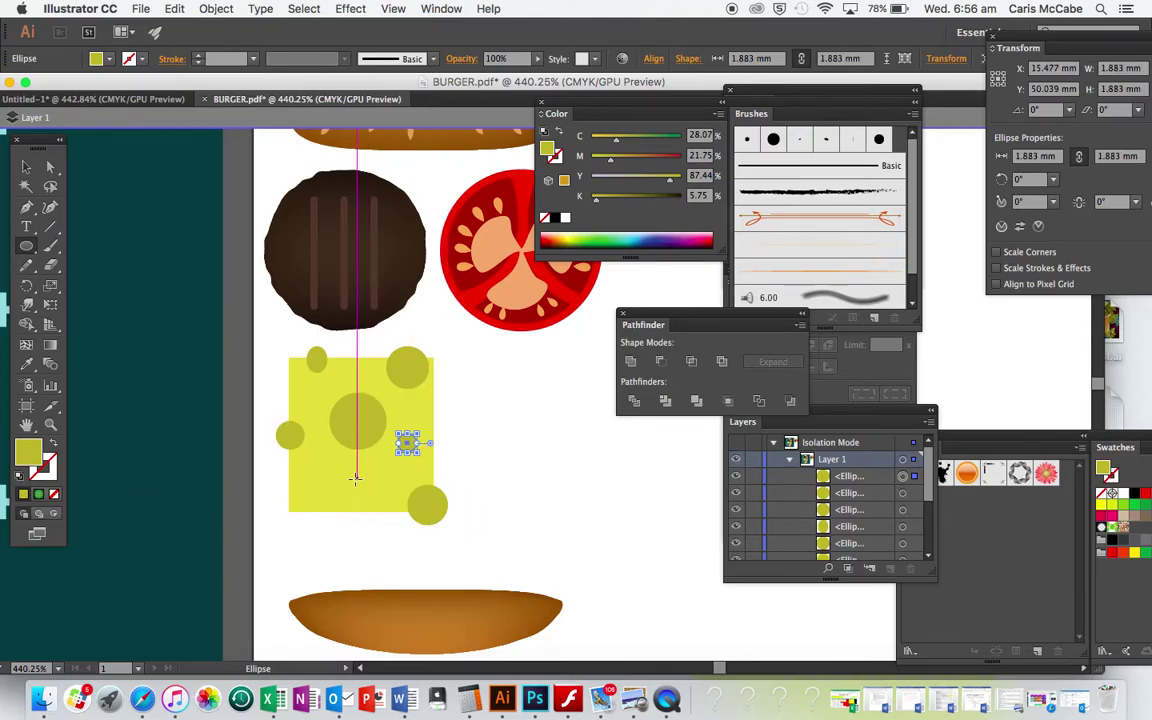
mouse_move(354, 484)
left_mouse_down()
mouse_move(398, 496)
mouse_move(371, 501)
left_mouse_up()
left_click_drag(292, 490, 321, 512)
key("v")
left_click(378, 533)
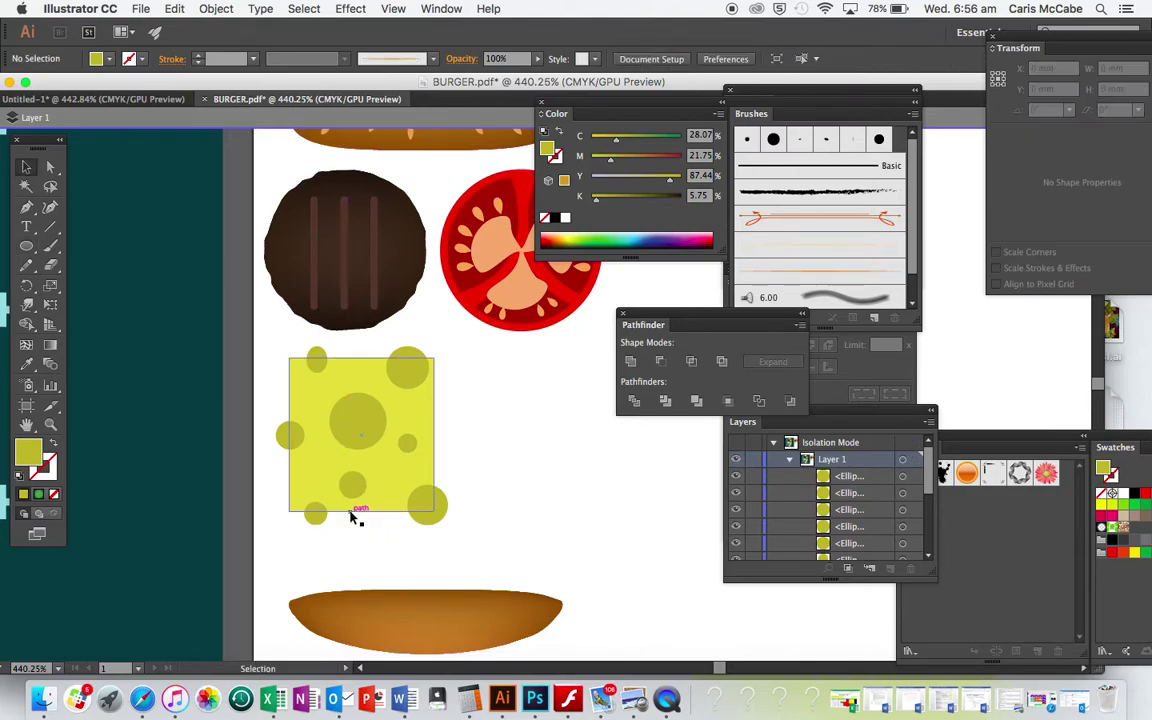
Adjust the small circle on the cheese's lower-left edge and reshape the upper-left oval into a circle about 3.4 mm wide
left_click_drag(323, 516, 321, 515)
left_click(368, 541)
left_click(323, 370)
left_click_drag(327, 373, 343, 385)
left_click(272, 375)
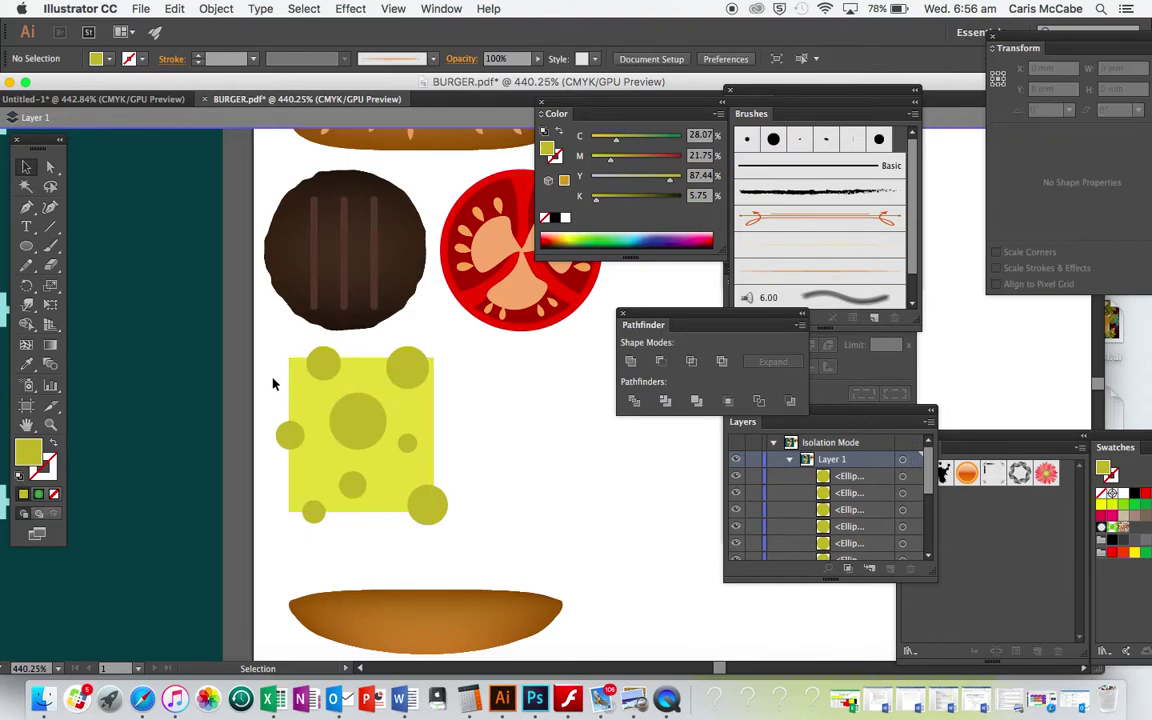
Split the overlapping circles from the cheese rectangle with the Shape Builder tool
left_click_drag(270, 352, 462, 540)
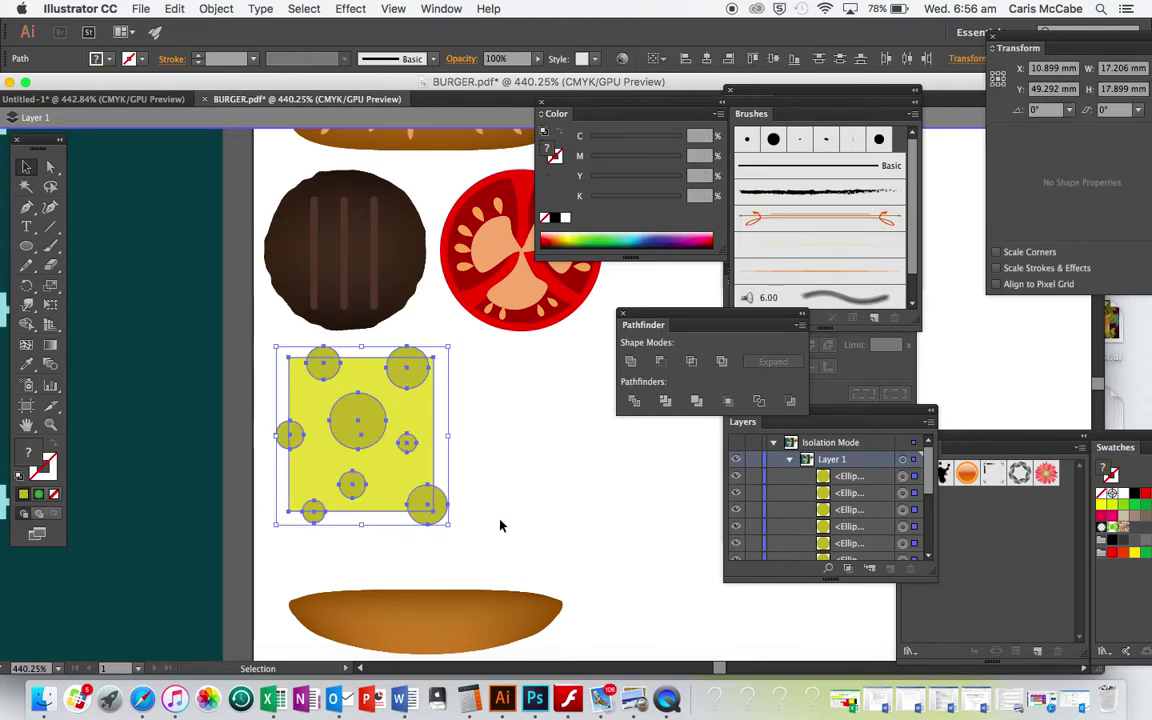
left_click(26, 324)
left_click(291, 436)
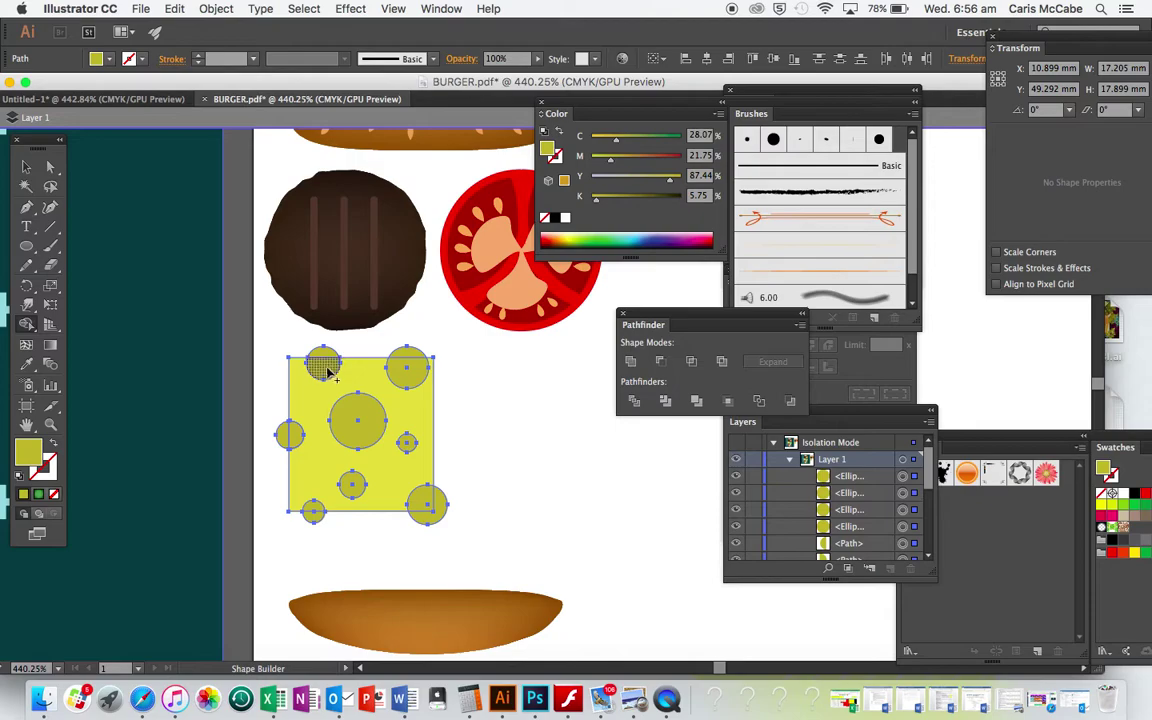
left_click(357, 411)
left_click(411, 372)
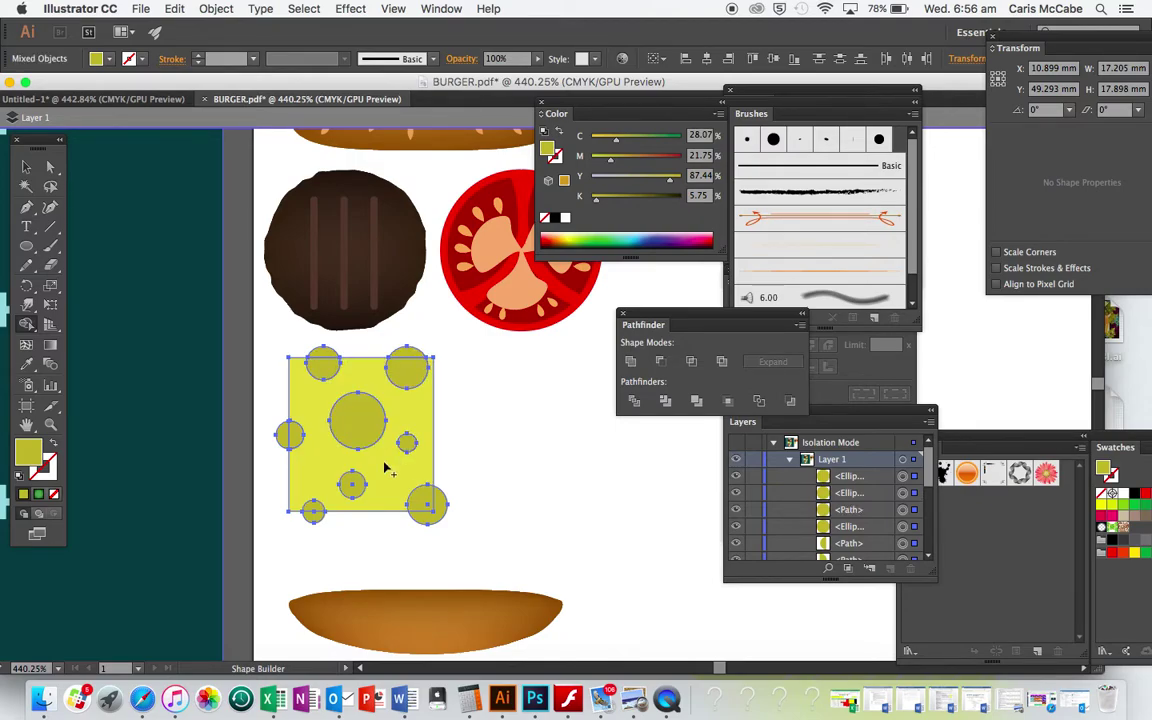
left_click(314, 511)
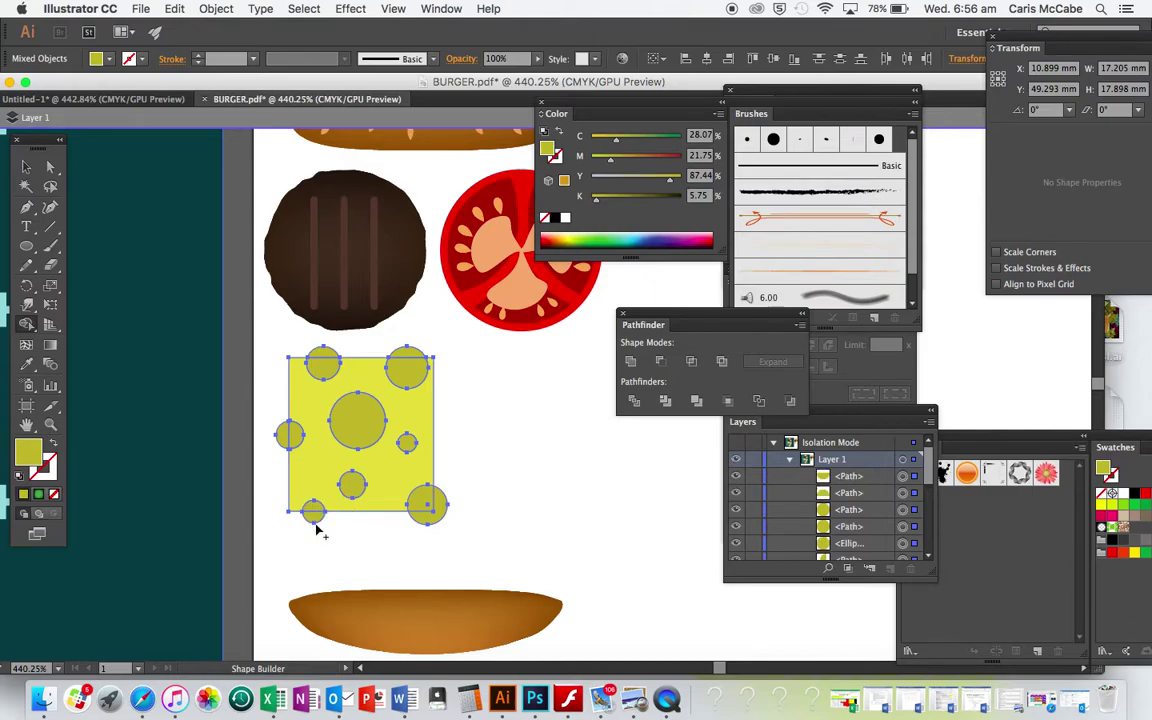
left_click(428, 503)
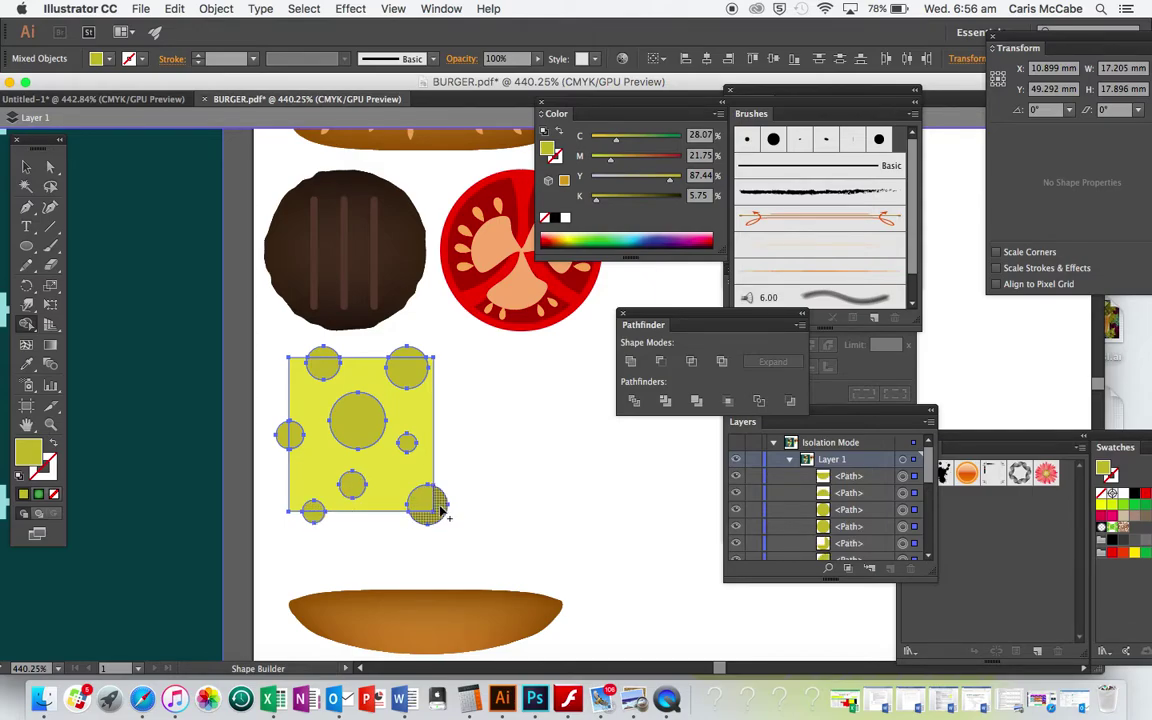
key("v")
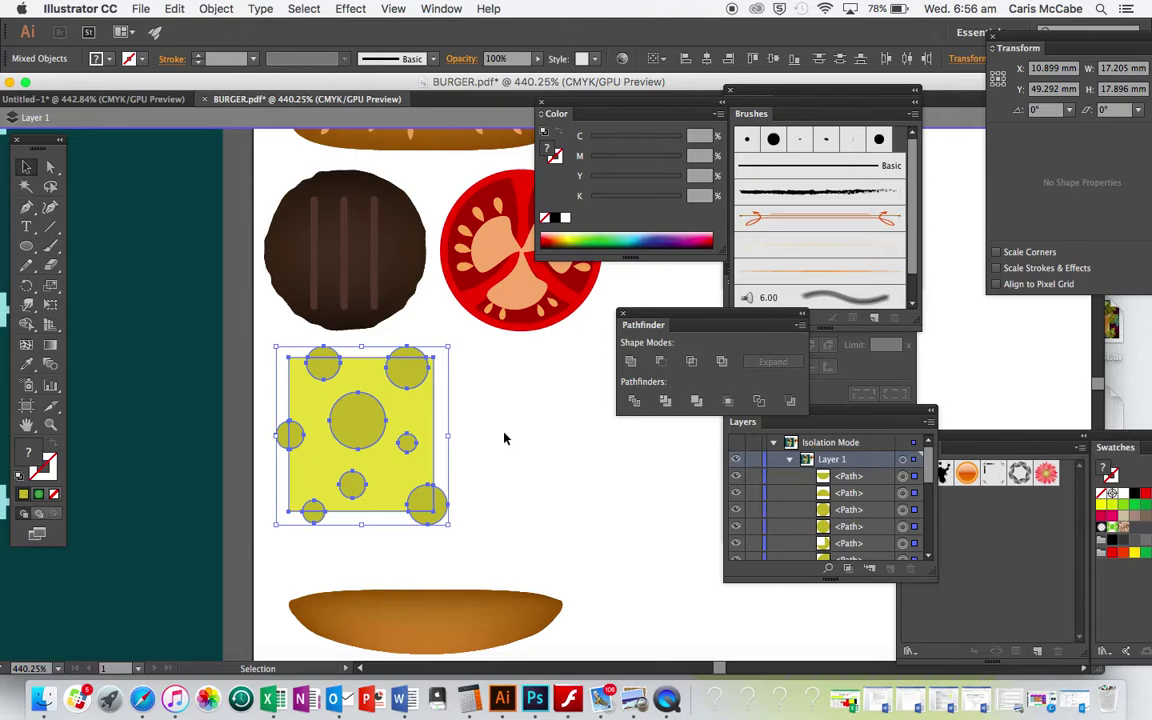
left_click(507, 438)
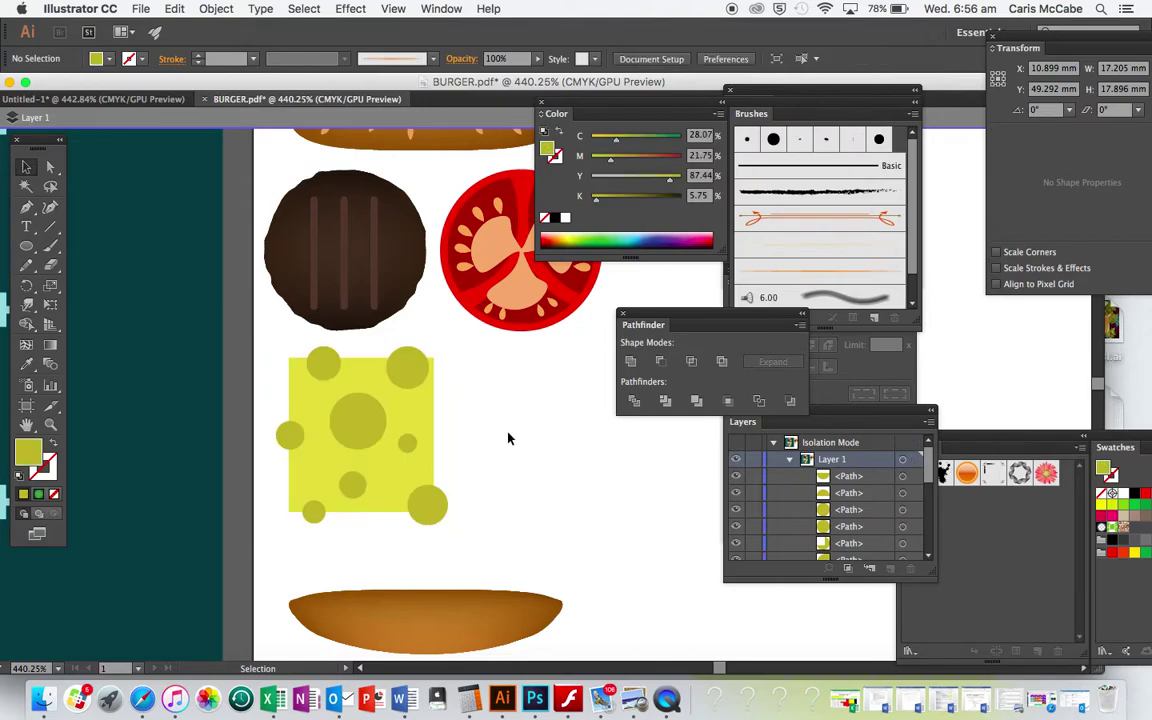
Delete every darker circle and circle piece on the cheese slice, leaving open holes and cut-out edges
left_click(337, 369)
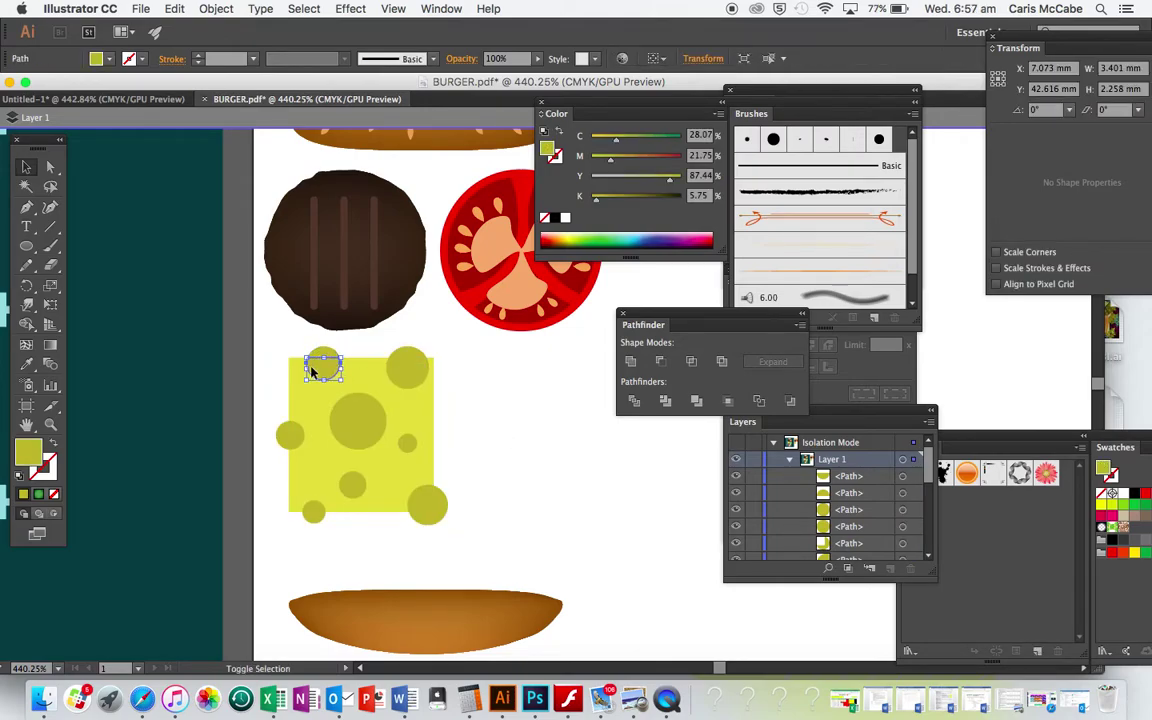
left_click(290, 434, "shift")
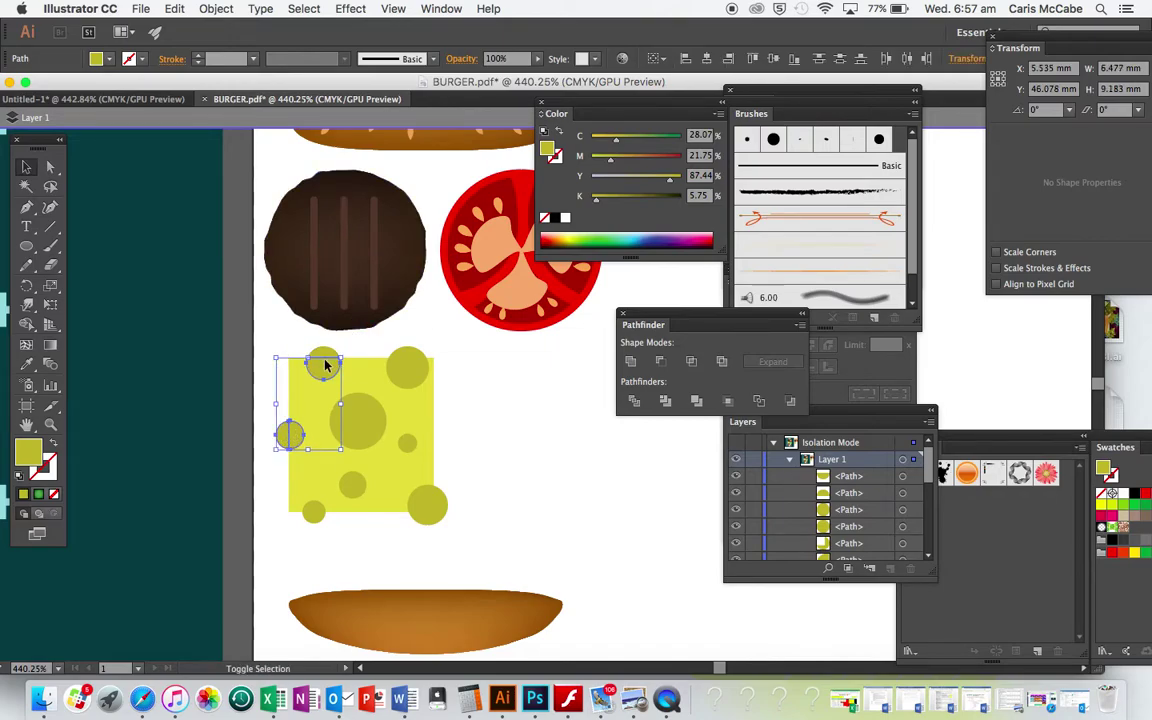
left_click(375, 426, "shift")
left_click(410, 442, "shift")
left_click(408, 378, "shift")
left_click(411, 363, "shift")
left_click(425, 505, "shift")
left_click(345, 480, "shift")
left_click(316, 512, "shift")
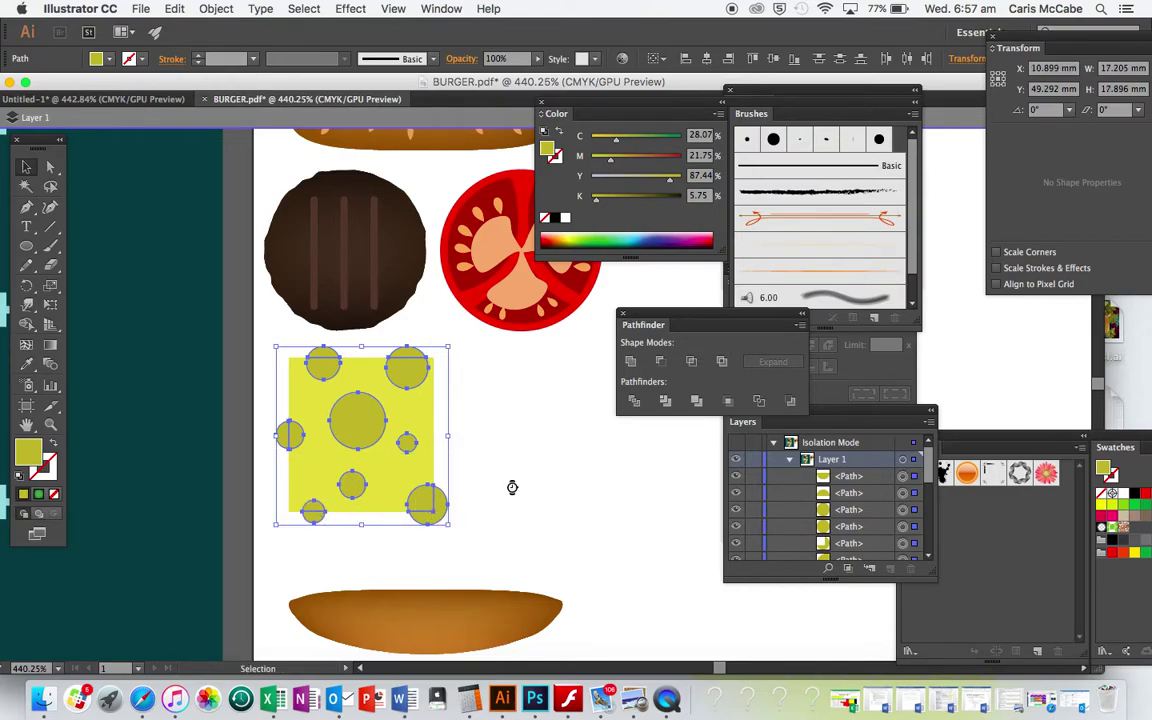
key("Delete")
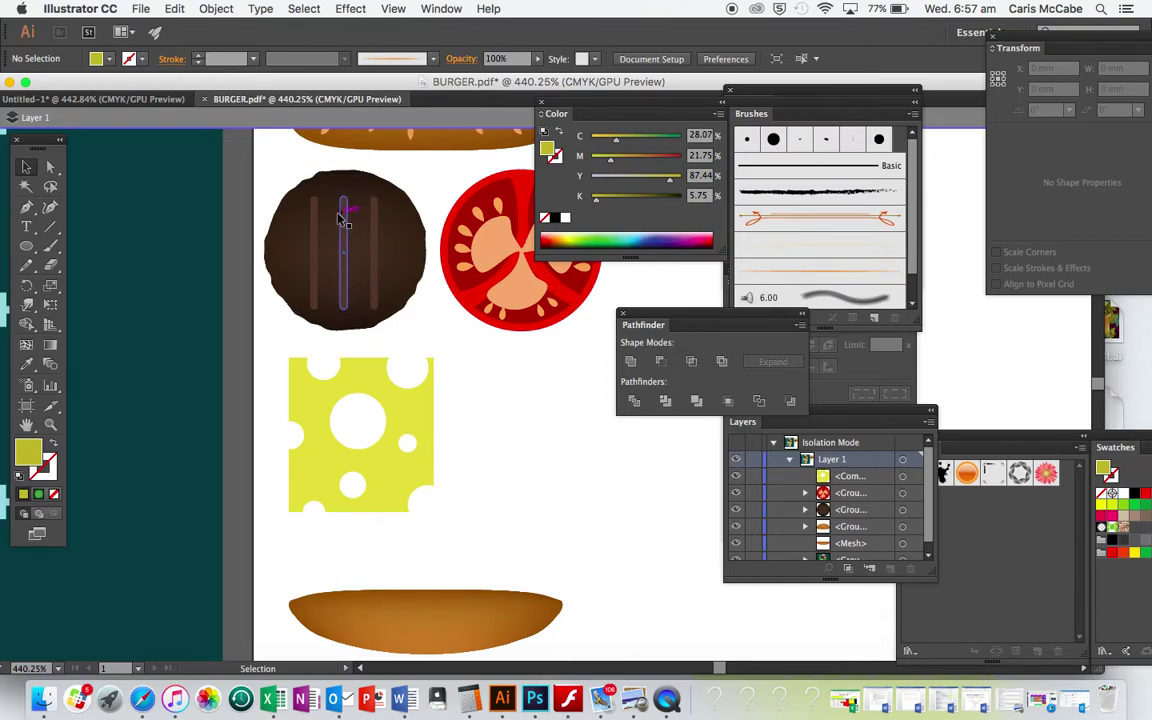
Move the cheese slice about 0.85 mm to the left below the patty
scroll(479, 448, "left", 4)
scroll(479, 448, "up", 2)
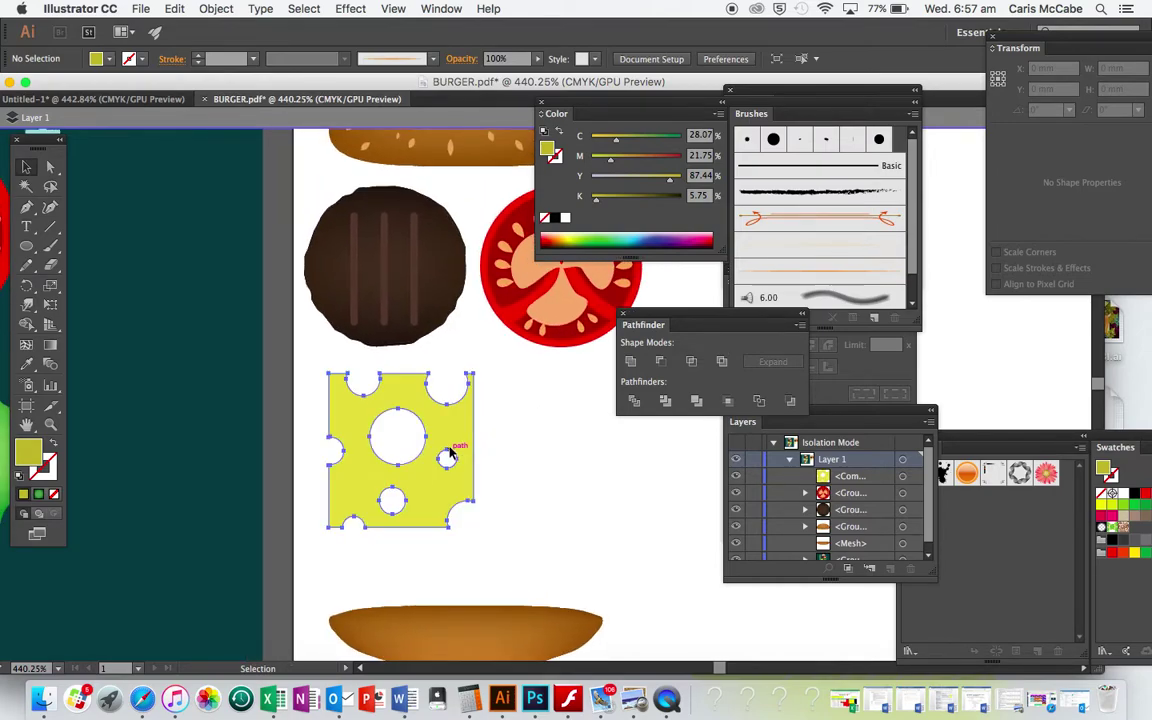
left_click(452, 454)
left_click_drag(464, 441, 455, 441)
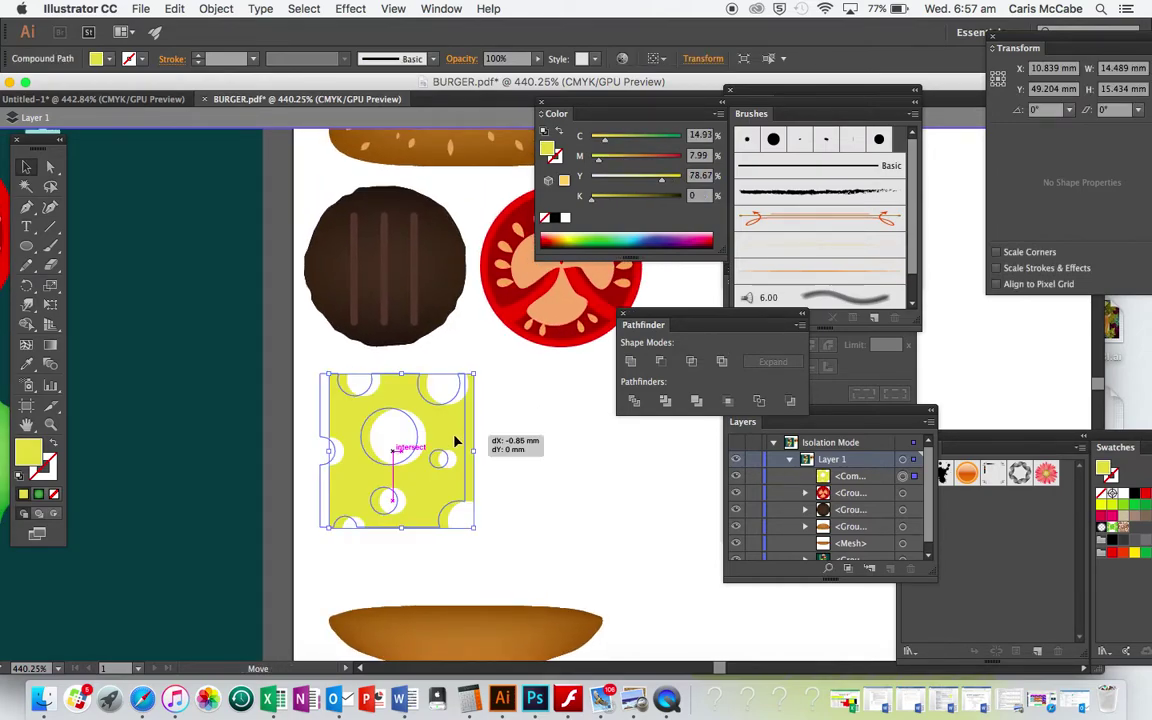
left_click(545, 450)
Draw an ellipse about 17 mm wide and 18.8 mm high beside the cheese and position it below the tomato
scroll(545, 450, "down", 3)
scroll(545, 450, "right", 3)
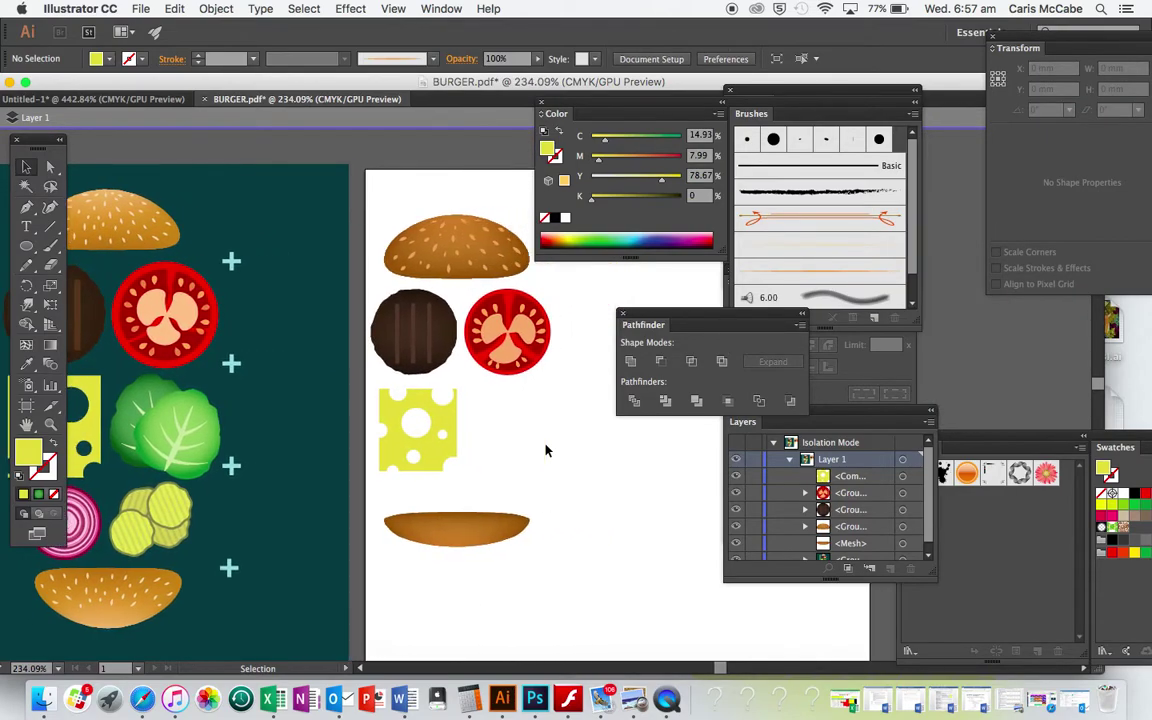
scroll(545, 450, "up", 1)
left_click(26, 246)
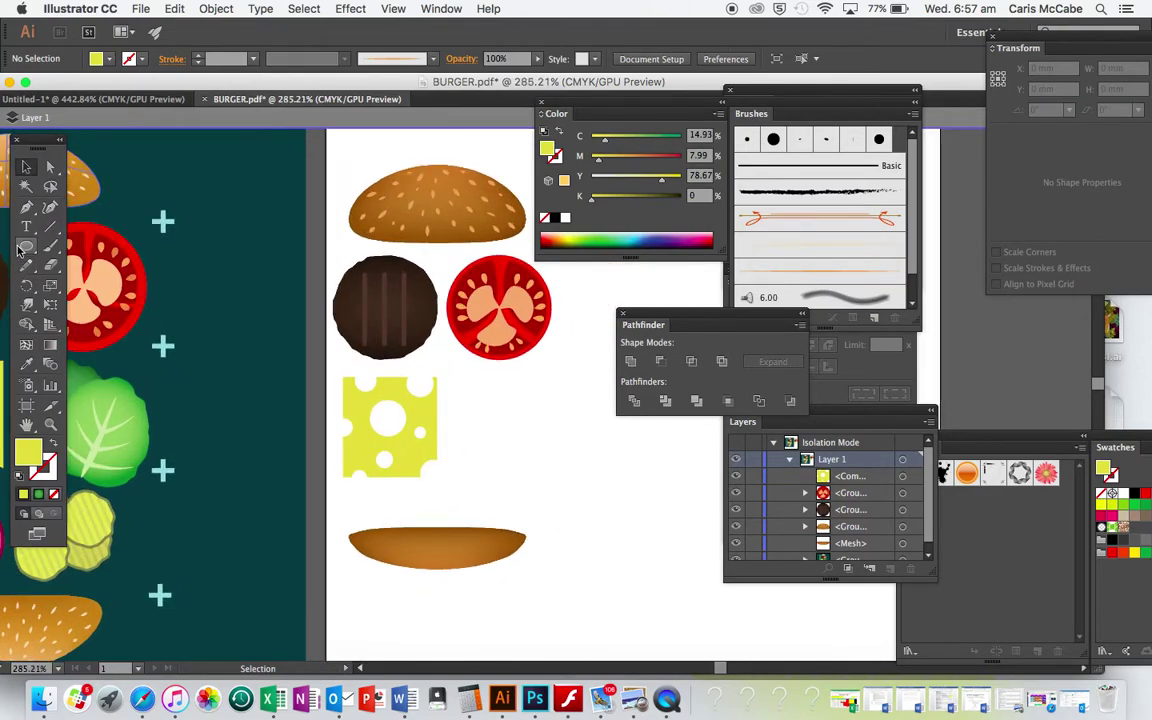
left_click_drag(484, 380, 595, 500)
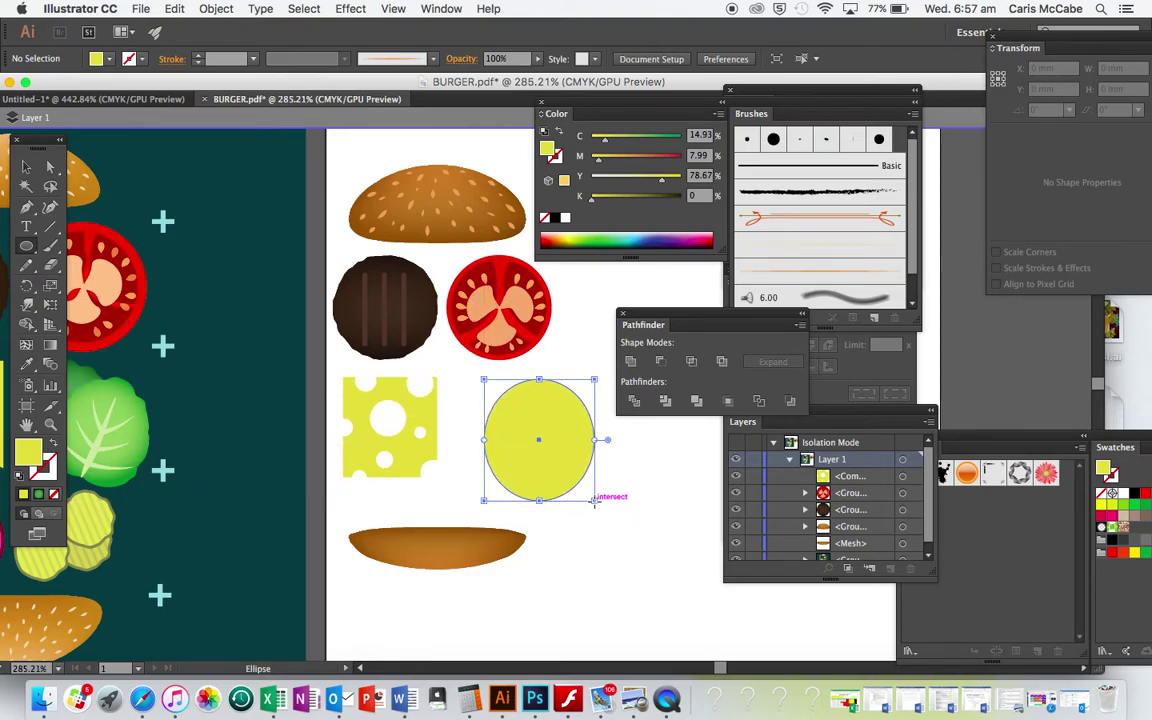
key("v")
left_click_drag(555, 410, 538, 398)
scroll(610, 478, "up", 2)
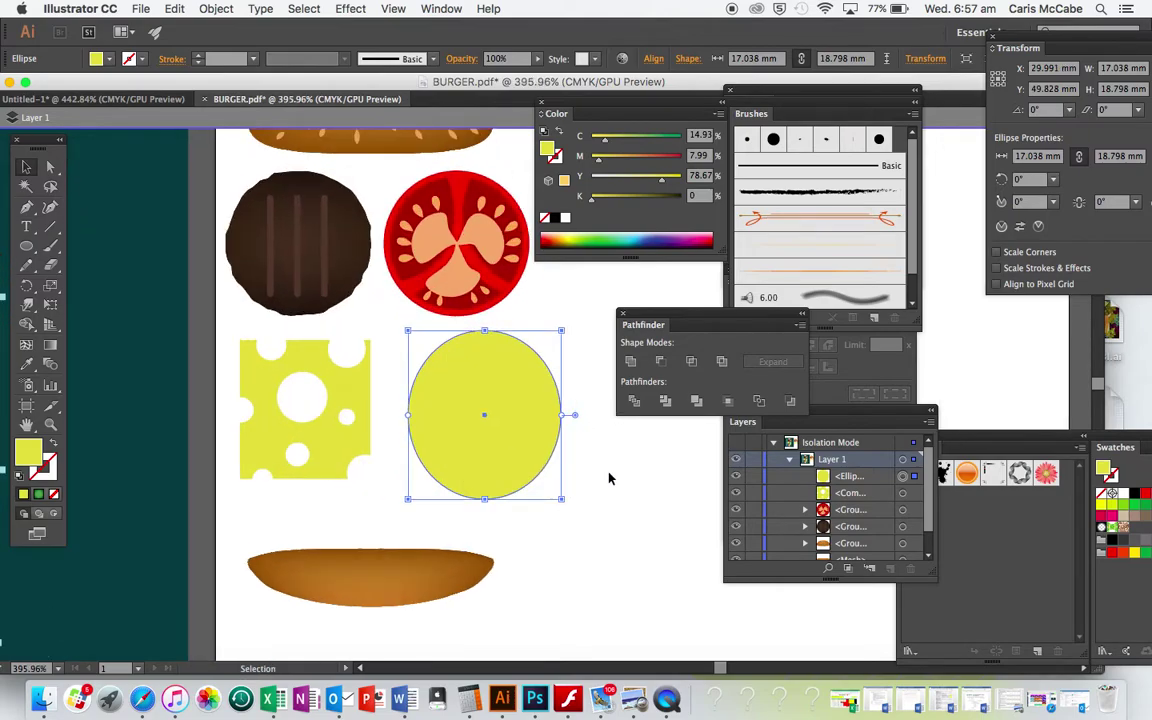
Fill the ellipse with the green radial gradient
key("i")
scroll(612, 465, "left", 5)
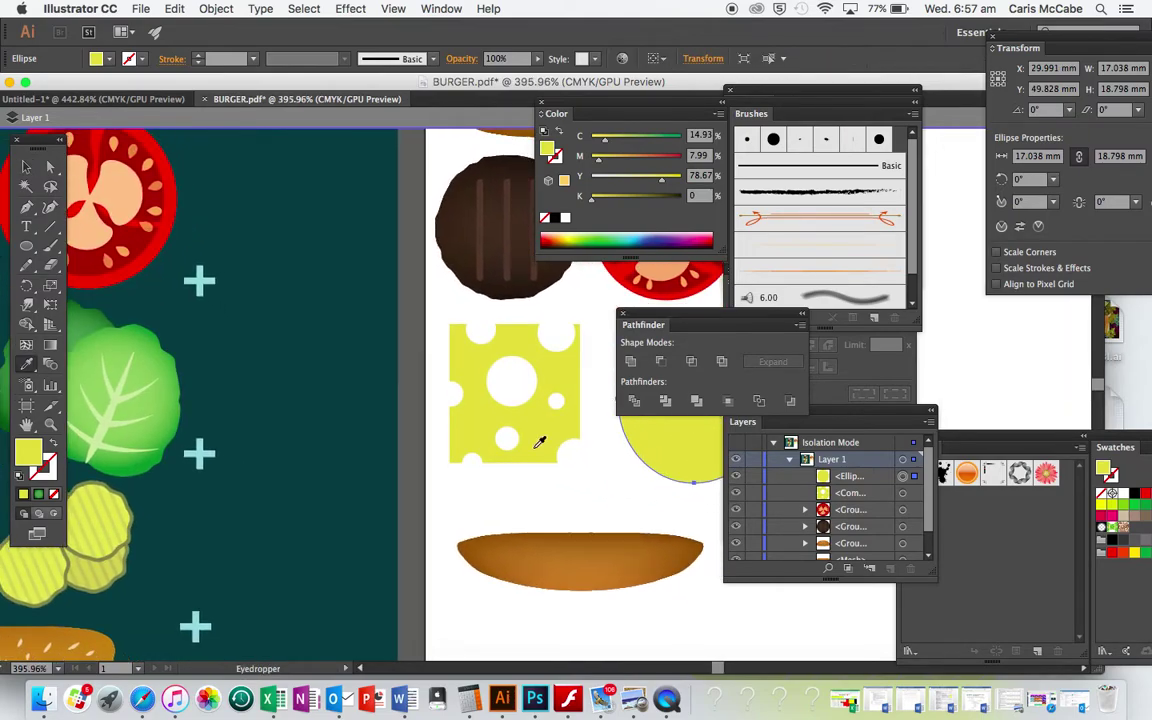
scroll(563, 502, "right", 4)
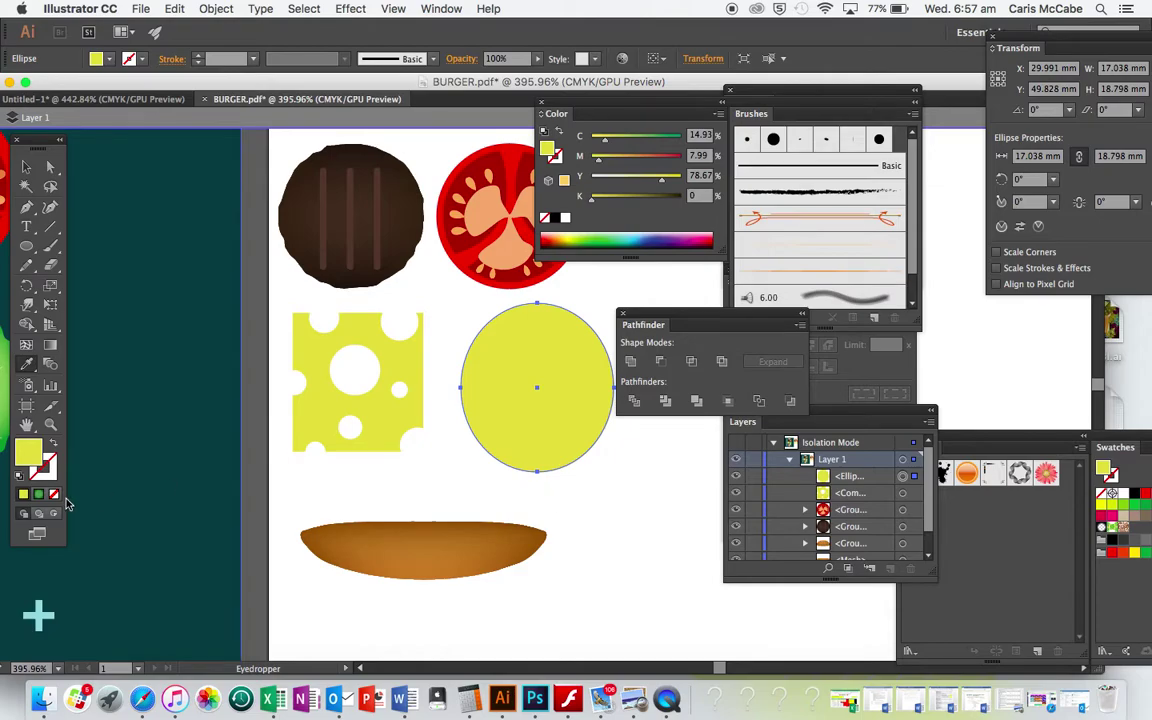
left_click(38, 497)
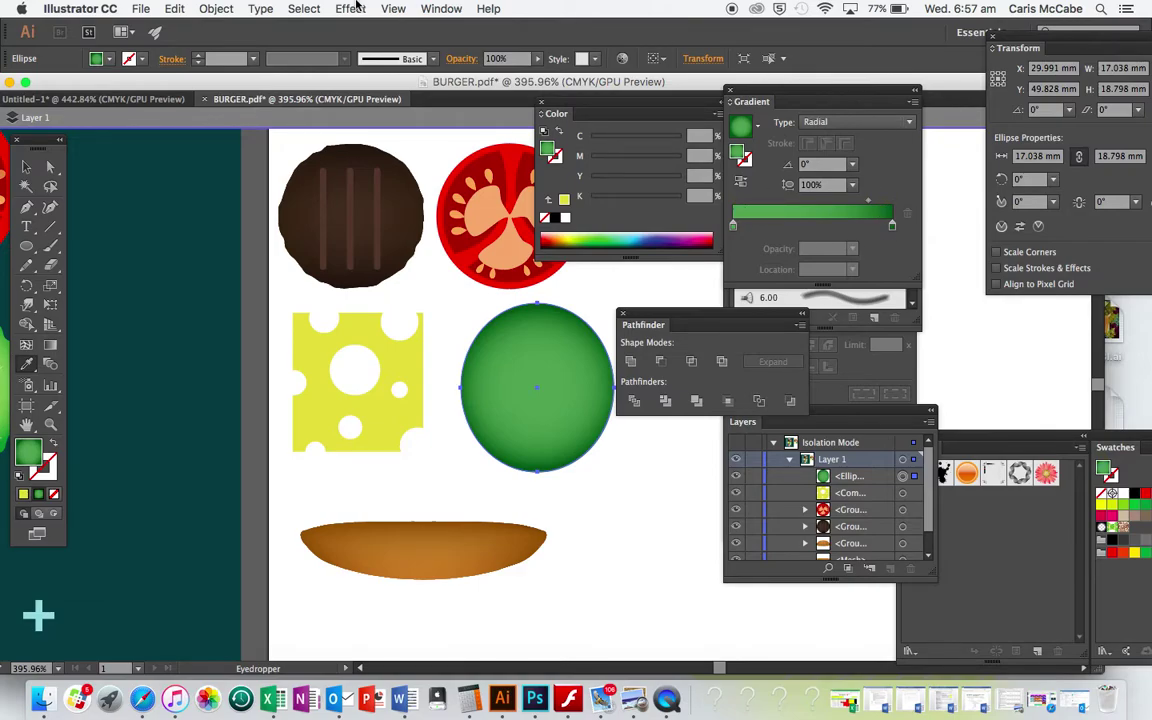
left_click(440, 8)
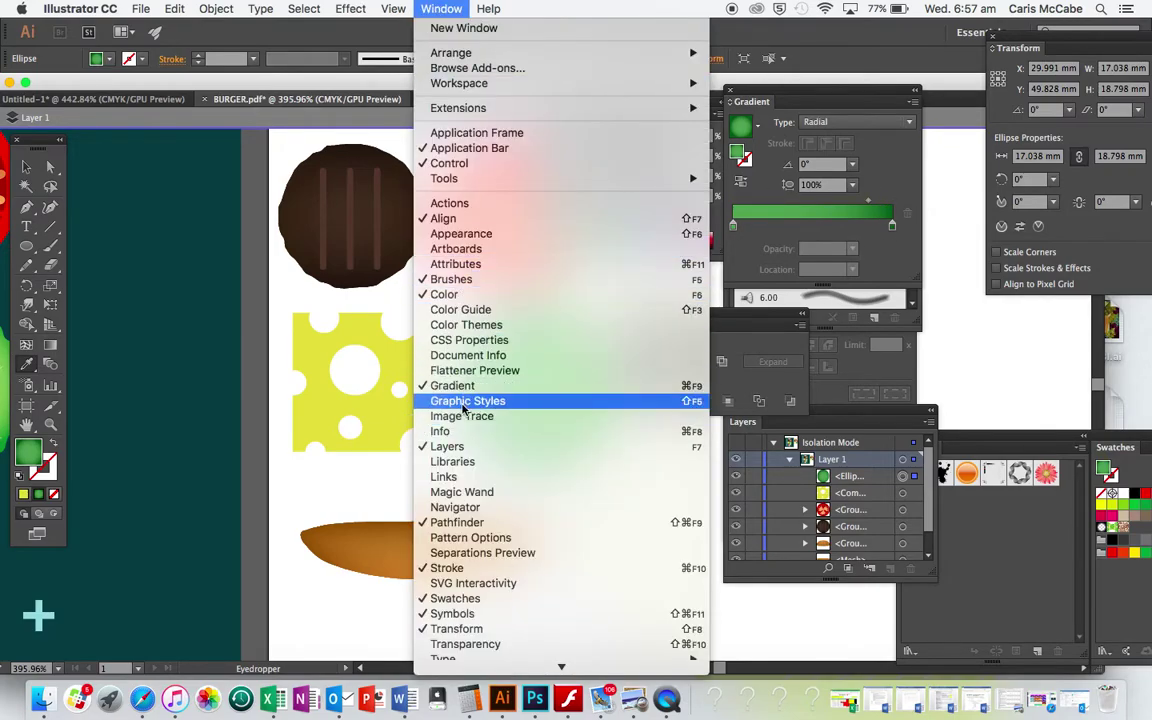
left_click(780, 627)
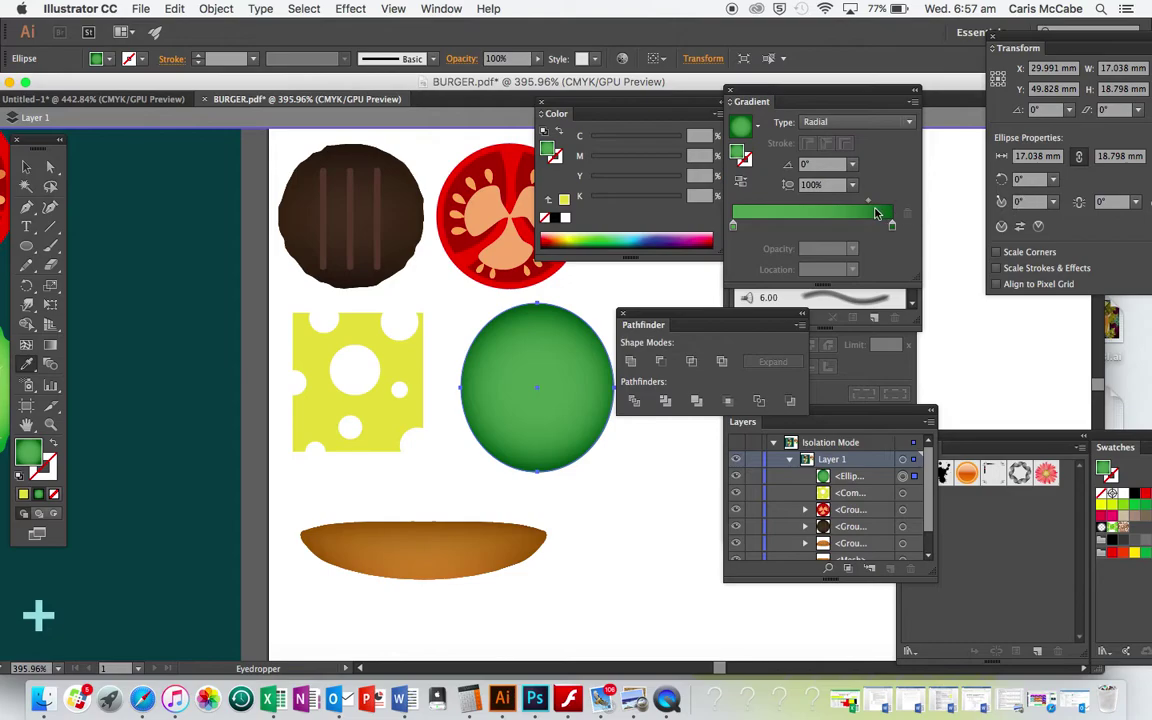
left_click(835, 121)
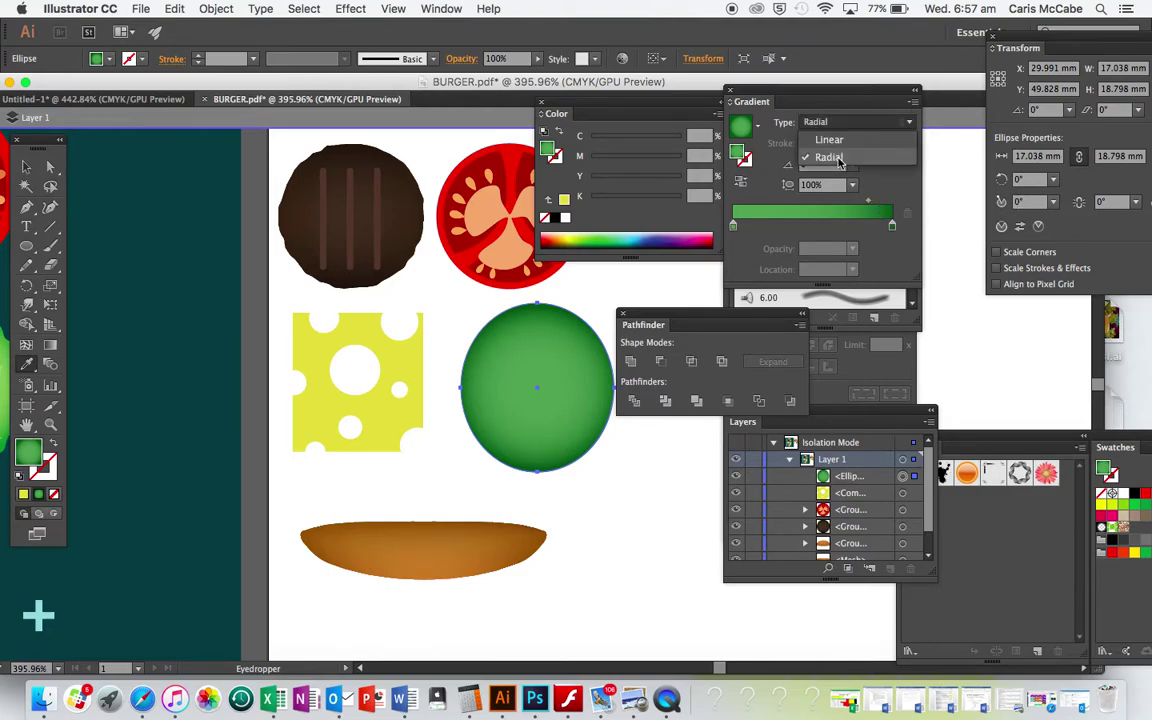
left_click(663, 452)
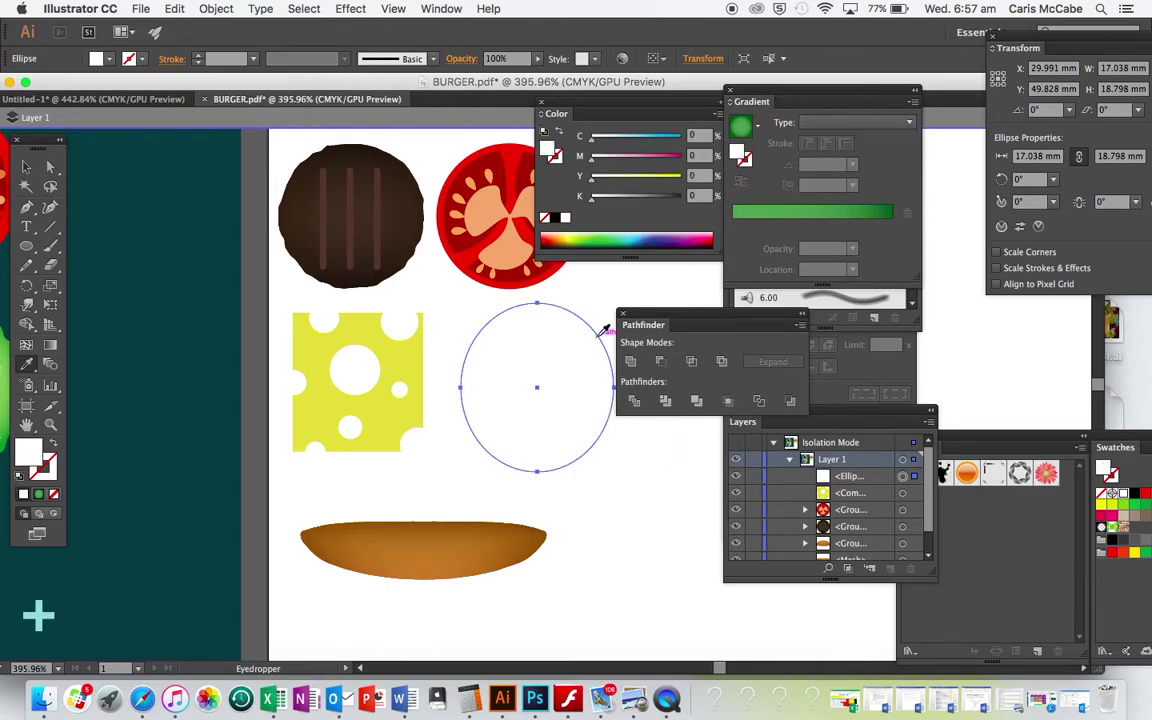
key("super+z")
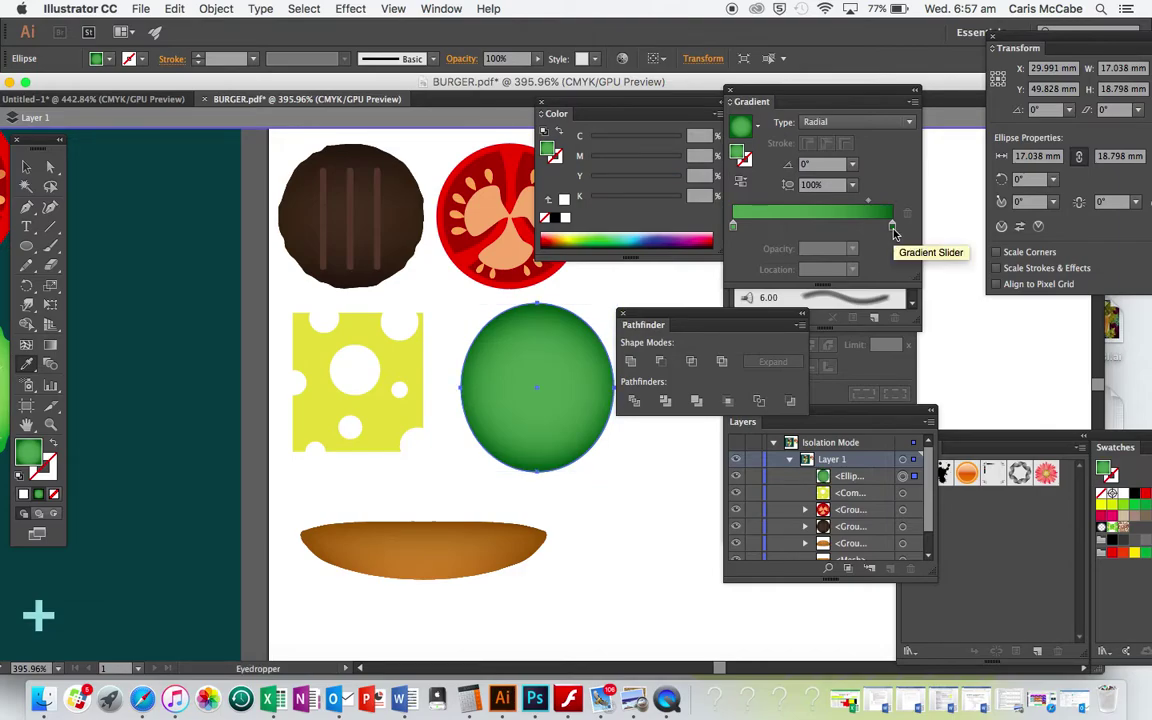
Set the black value of the ellipse gradient's outer dark green stop to 50% in CMYK
double_click(893, 227)
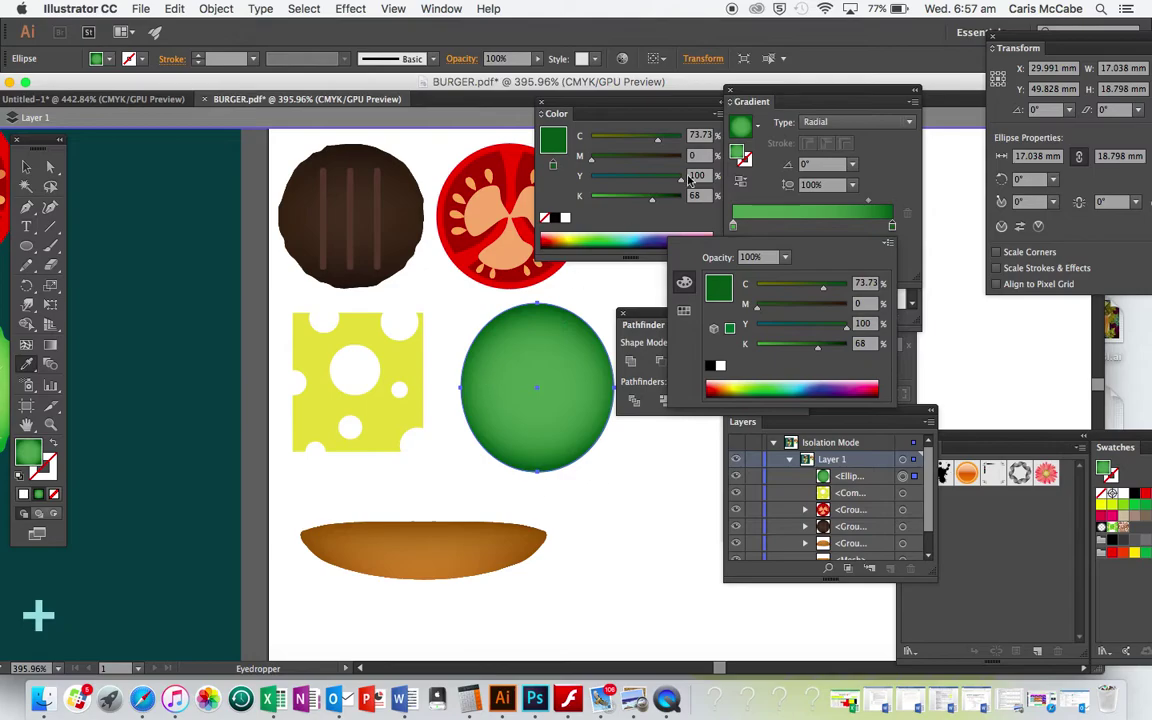
left_click(658, 110)
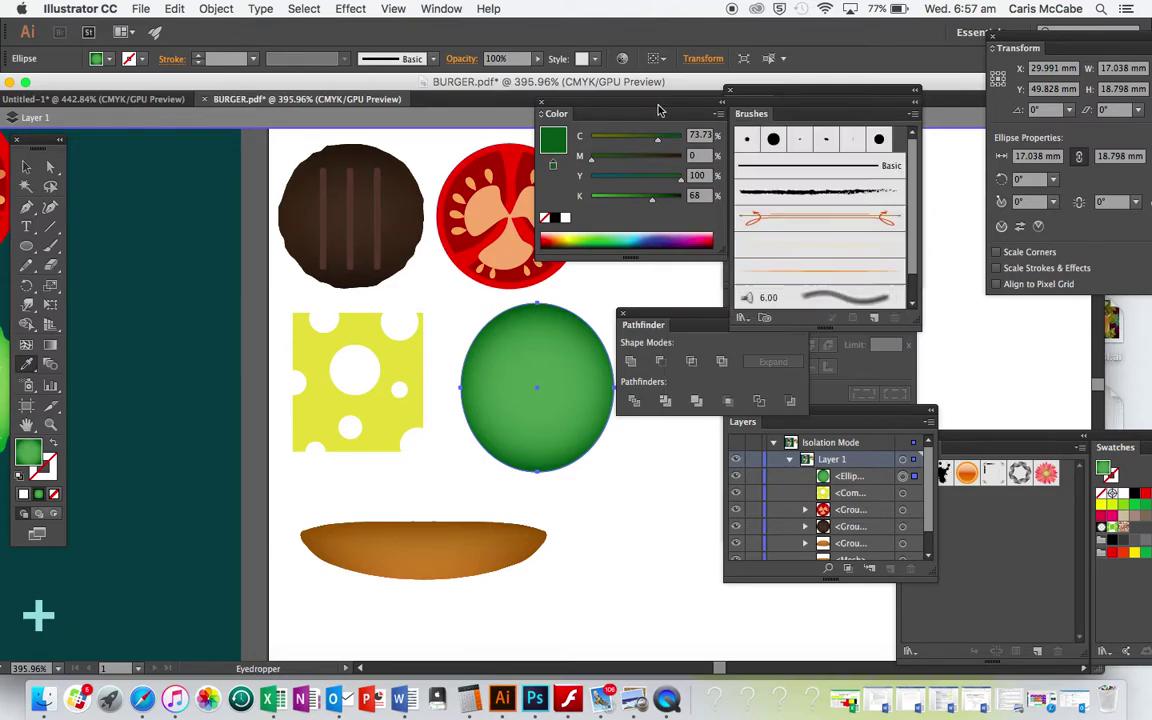
left_click(719, 117)
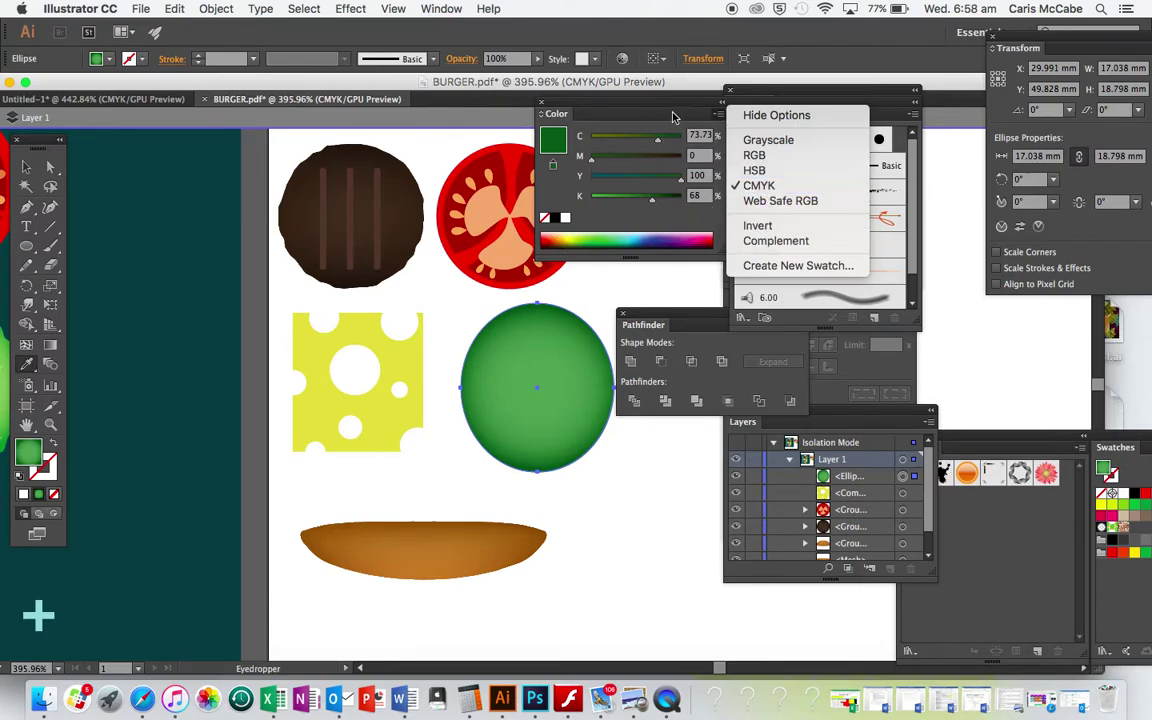
left_click(757, 186)
left_click(635, 200)
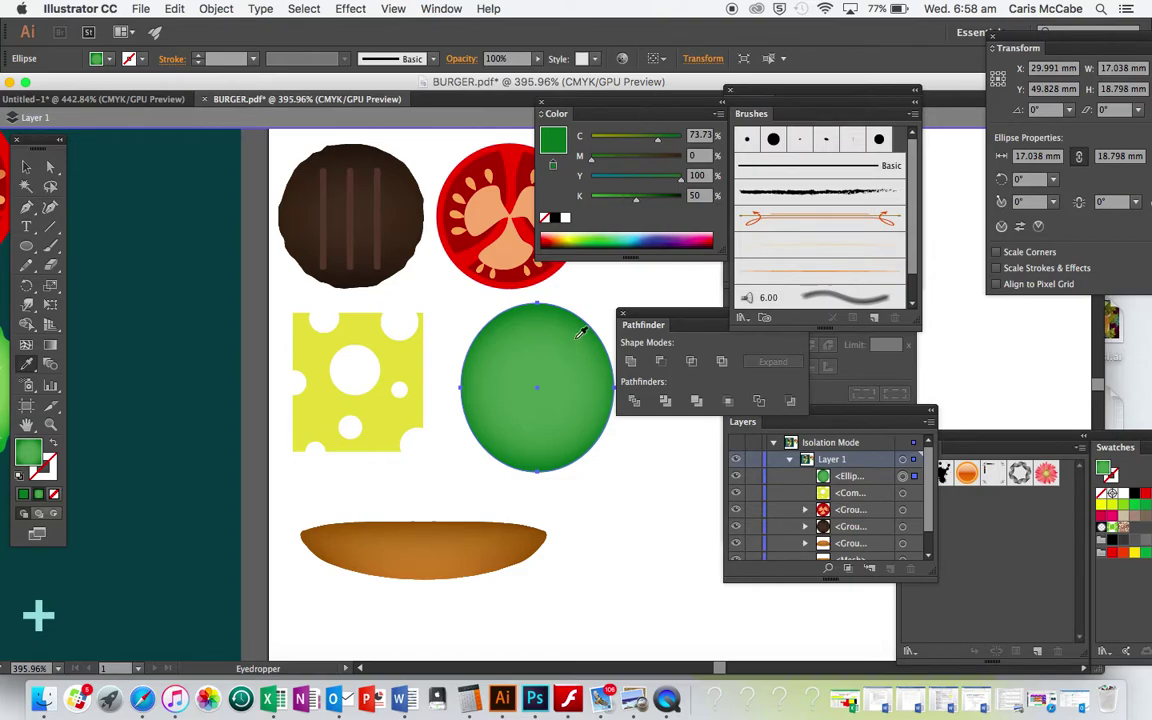
Change the gradient's inner stop to a light green of C 44, M 0, Y 75.69, K 0, and deselect the ellipse
double_click(773, 94)
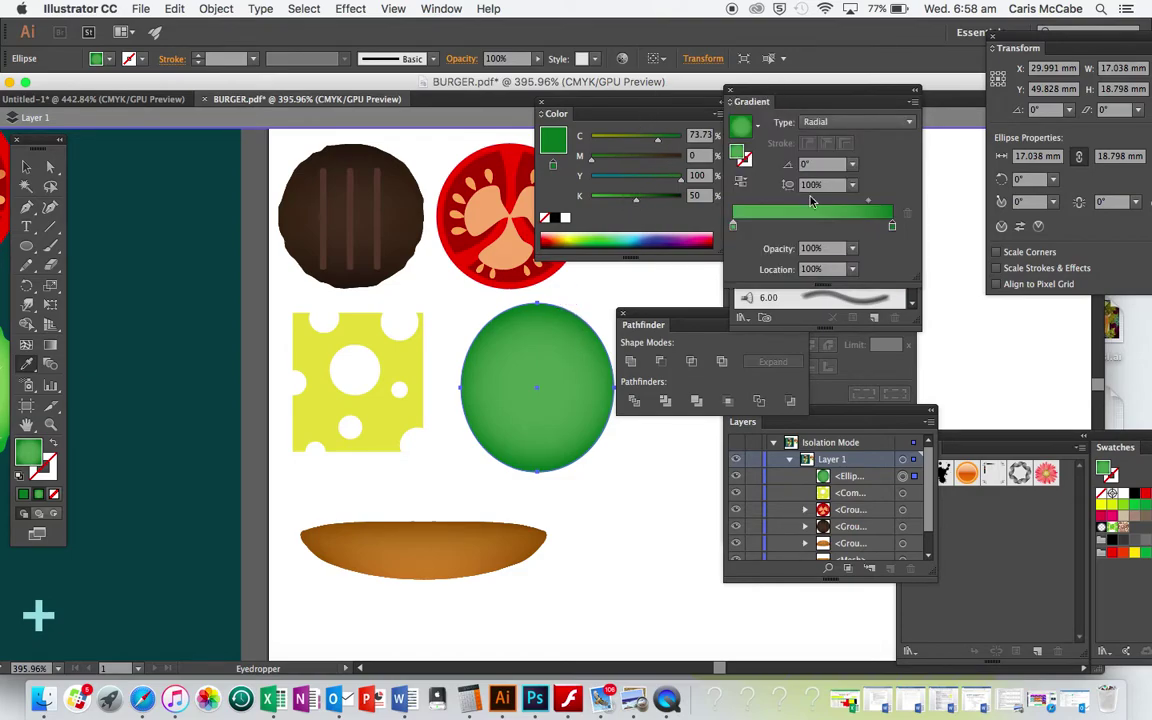
double_click(735, 227)
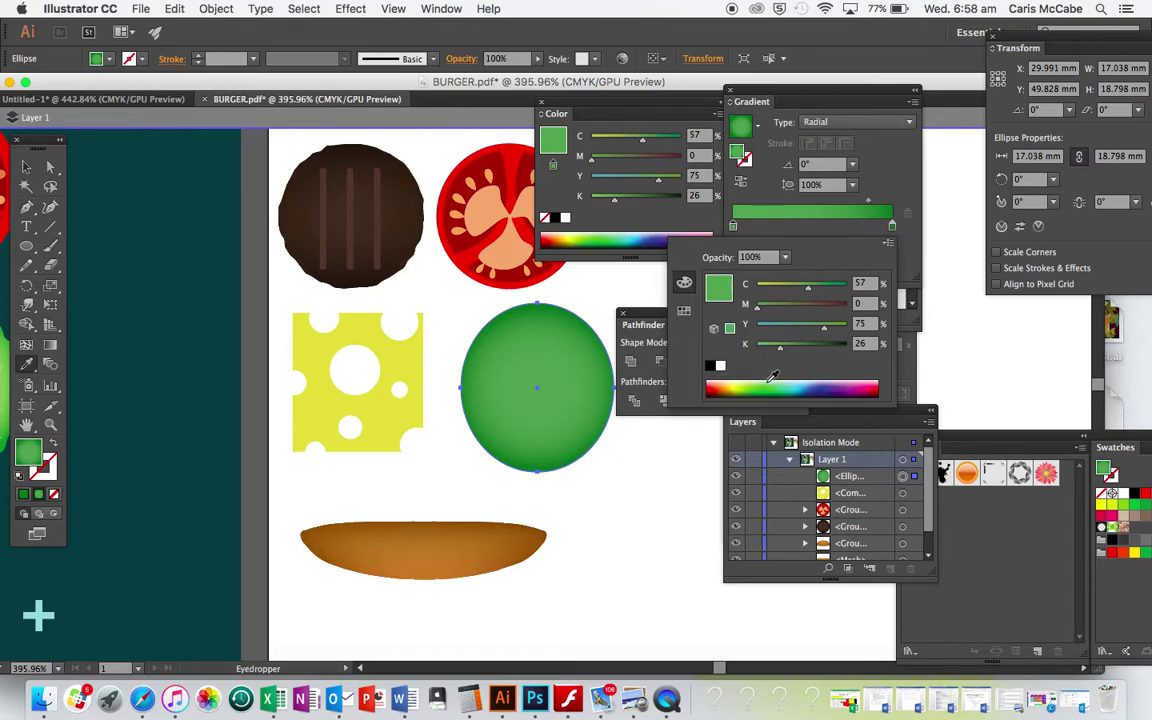
left_click(771, 383)
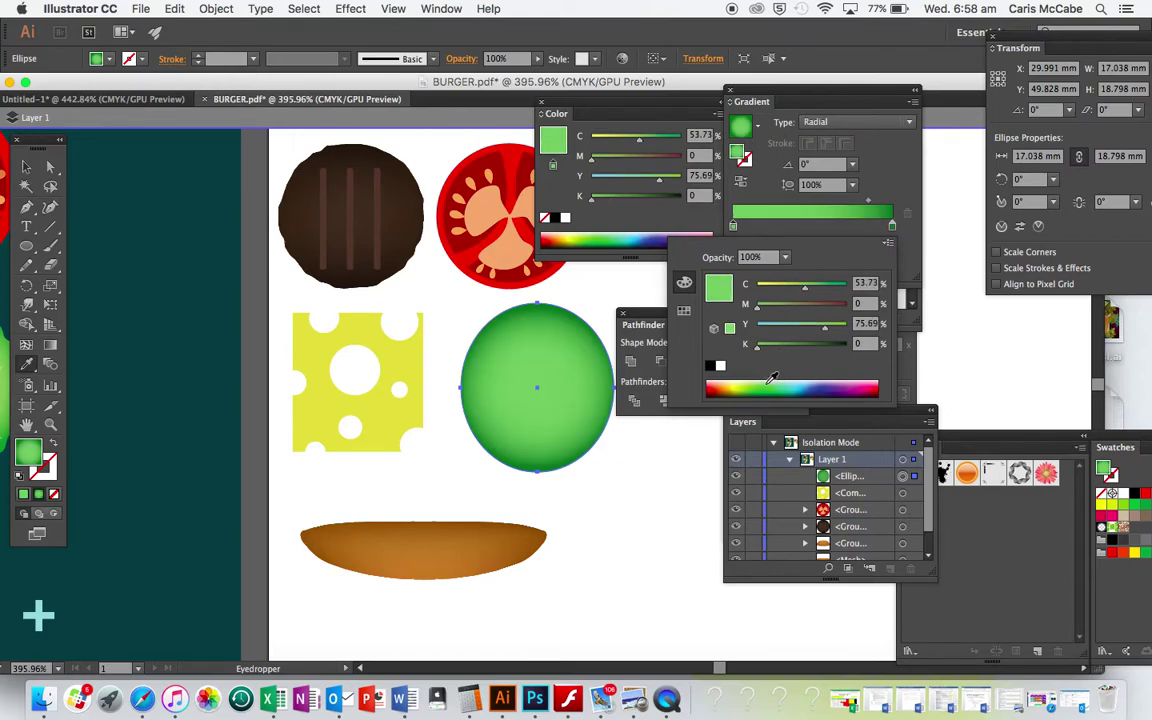
left_click(797, 286)
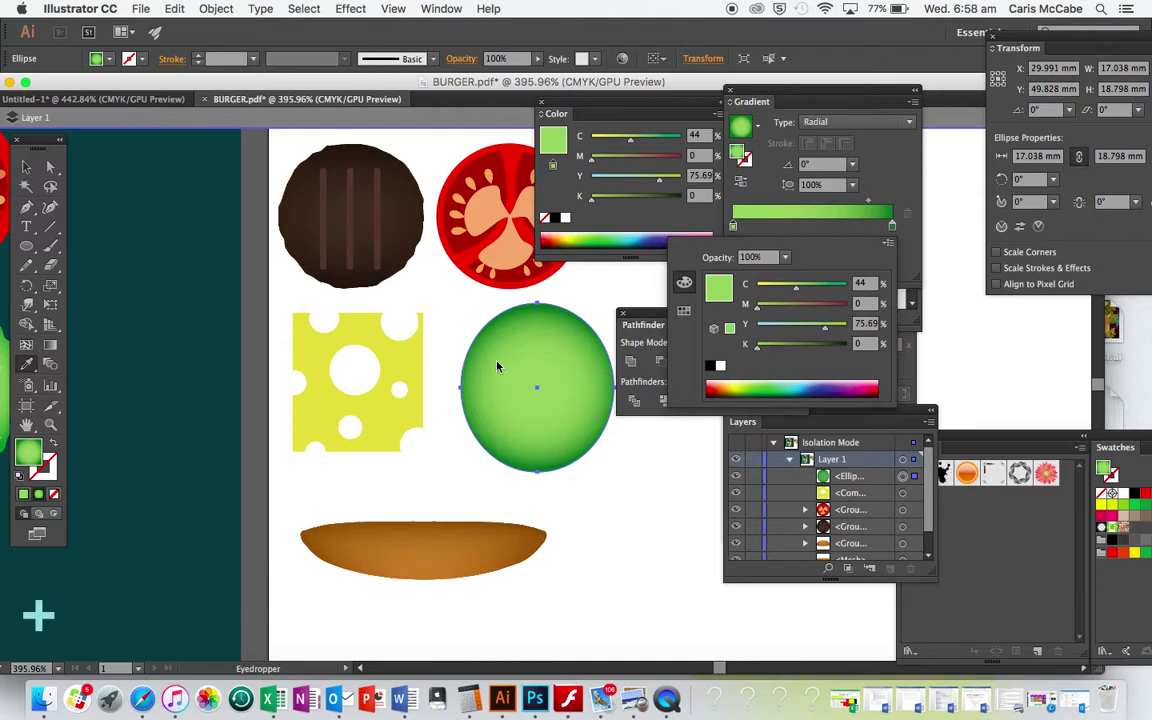
left_click(28, 172)
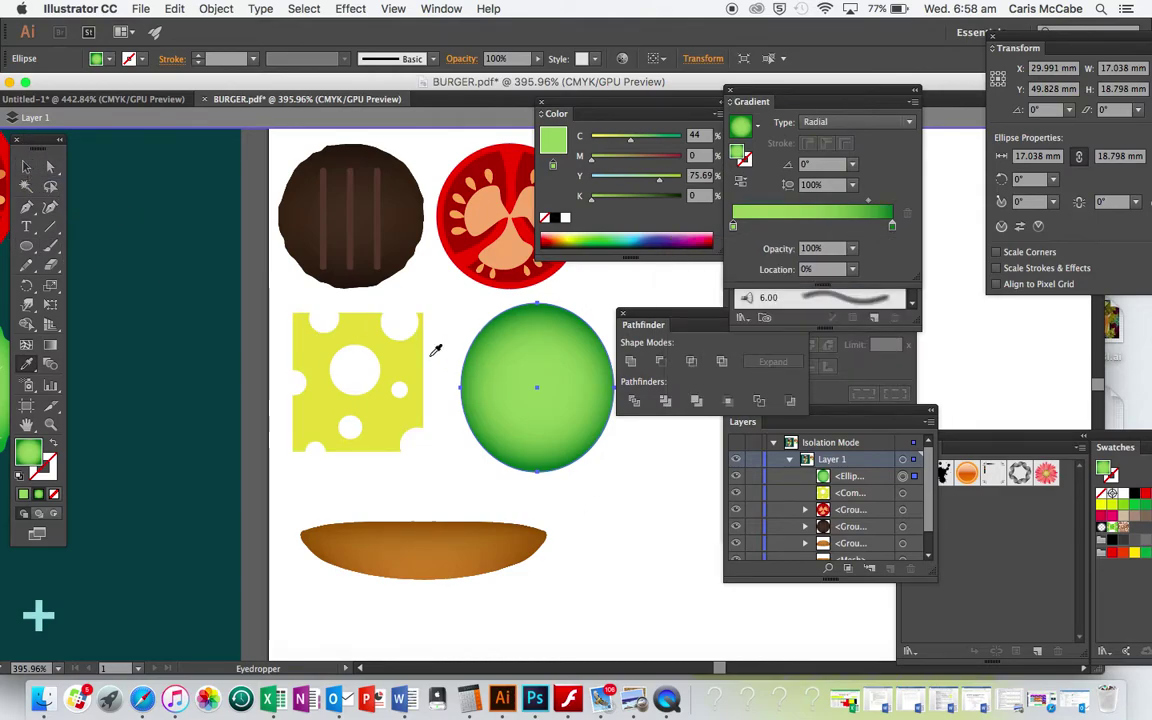
key("v")
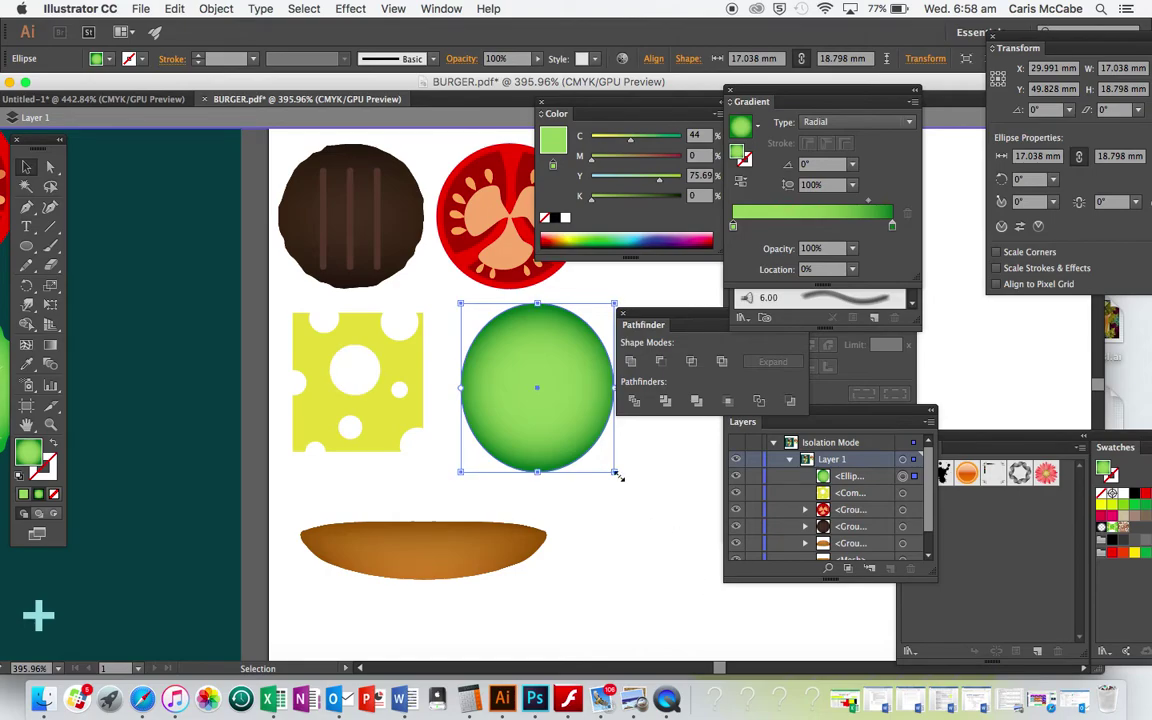
left_click(652, 527)
Darken the ellipse gradient's inner stop to K 30 and exit isolation mode
scroll(652, 527, "up", 2)
scroll(652, 527, "right", 3)
scroll(652, 527, "up", 2)
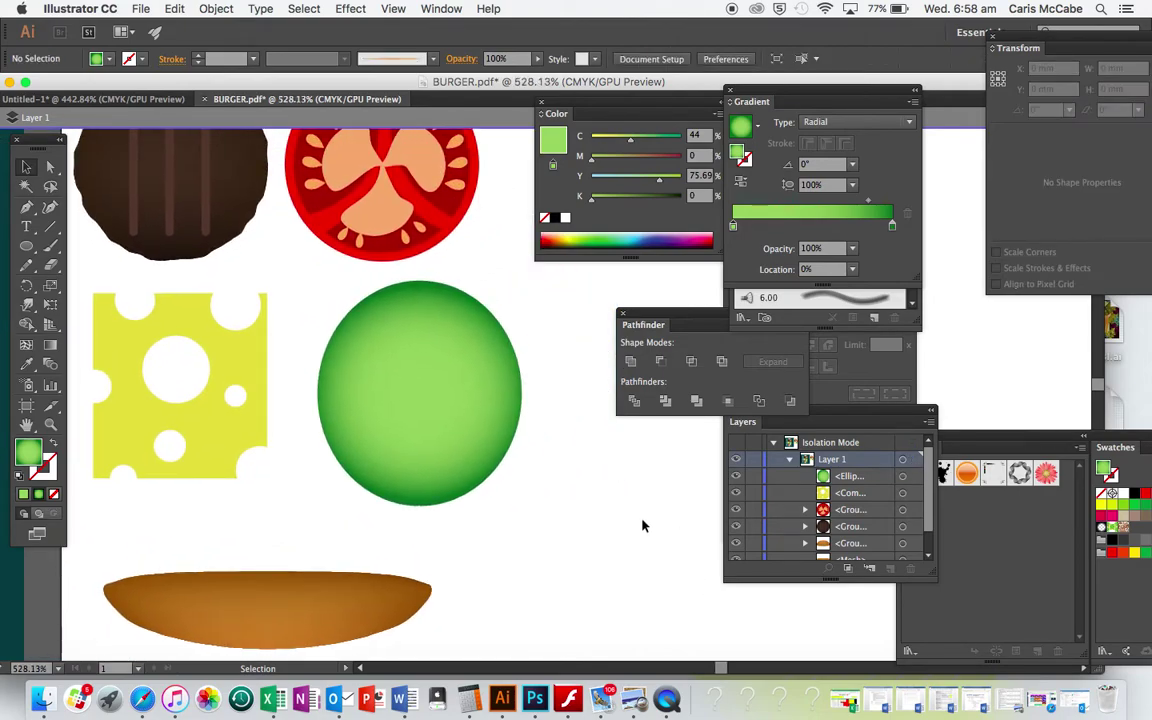
left_click(398, 432)
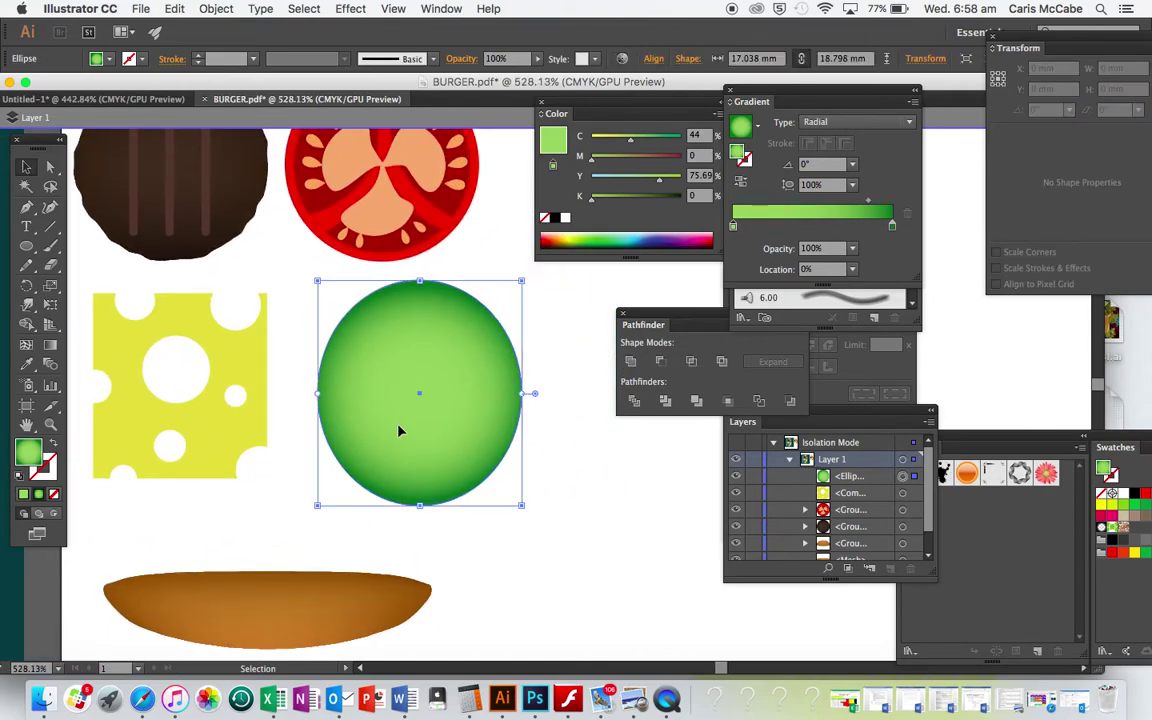
double_click(734, 227)
left_click_drag(782, 350, 786, 352)
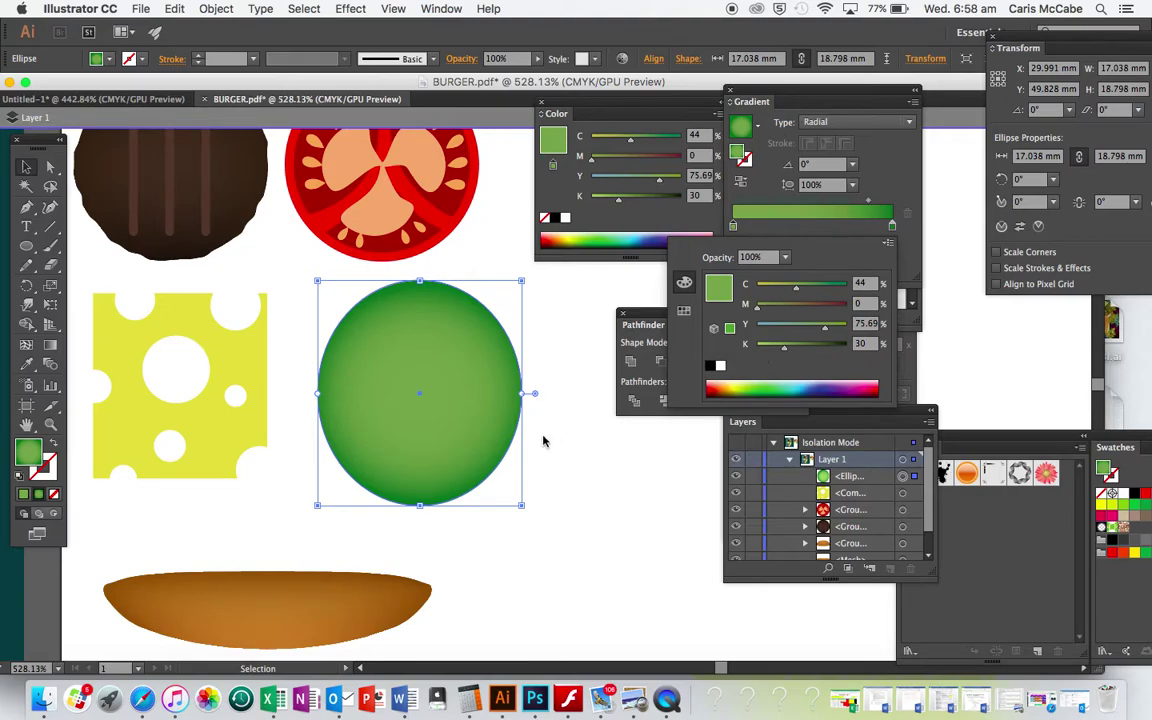
double_click(543, 441)
left_click(543, 441)
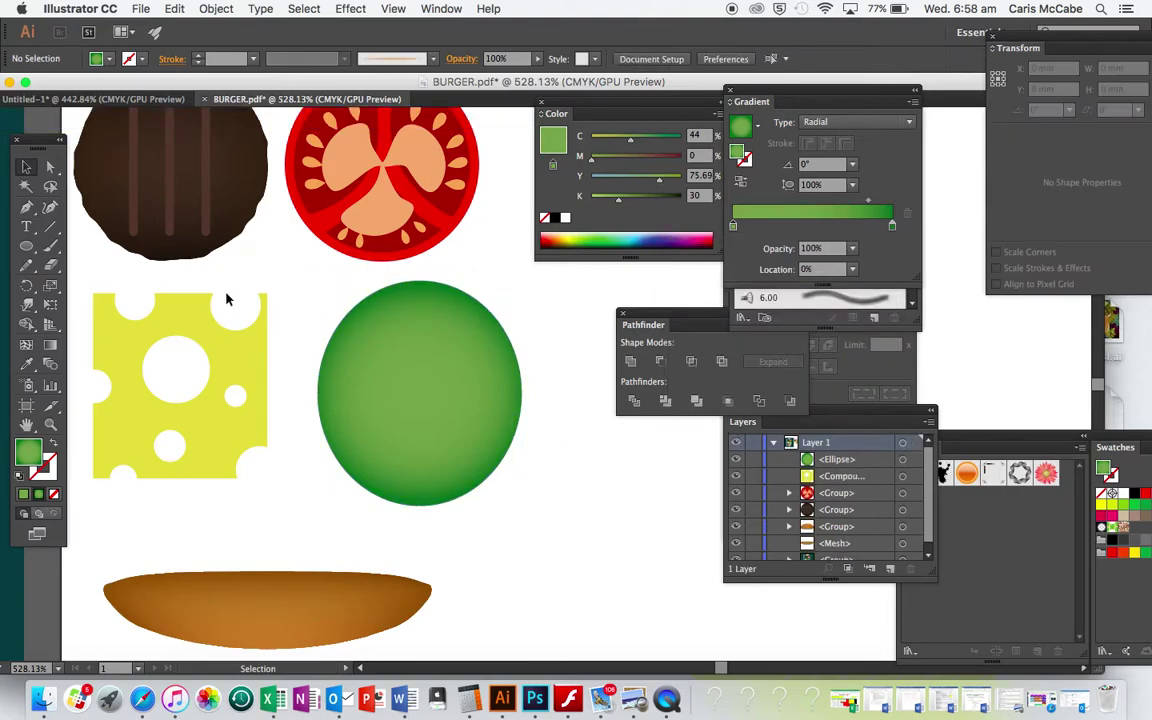
Move the green ellipse's two side anchor points down together to make an egg shape that is wider at its base
left_click(405, 360)
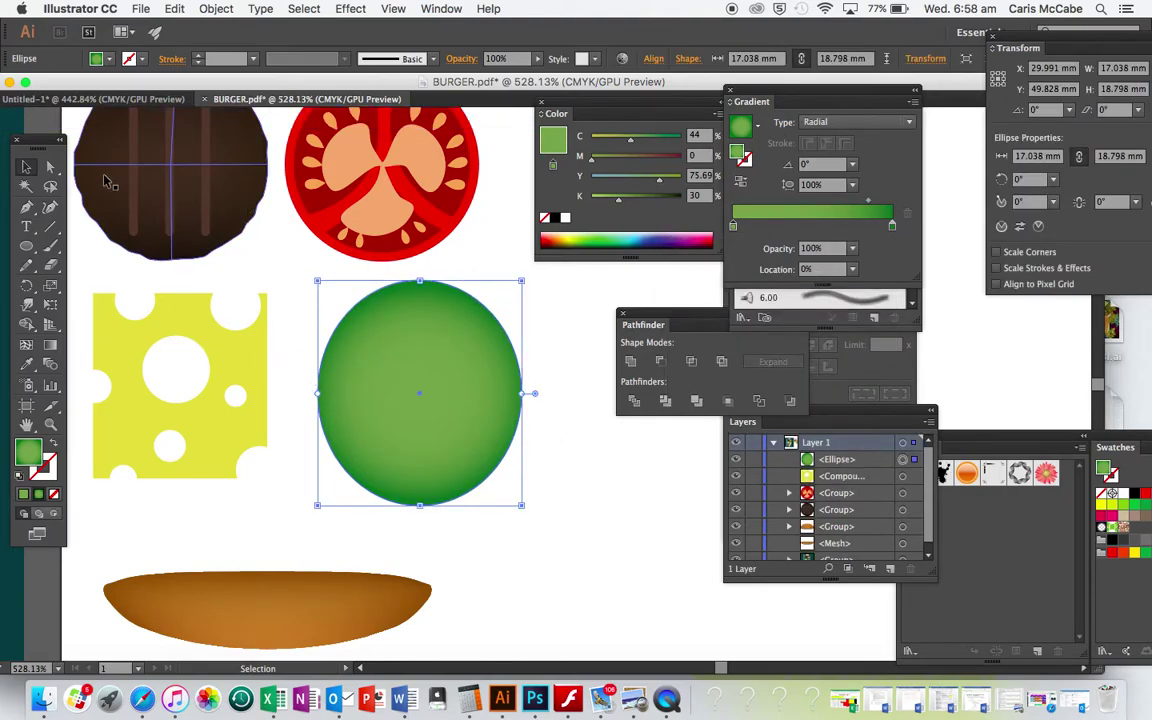
left_click(50, 167)
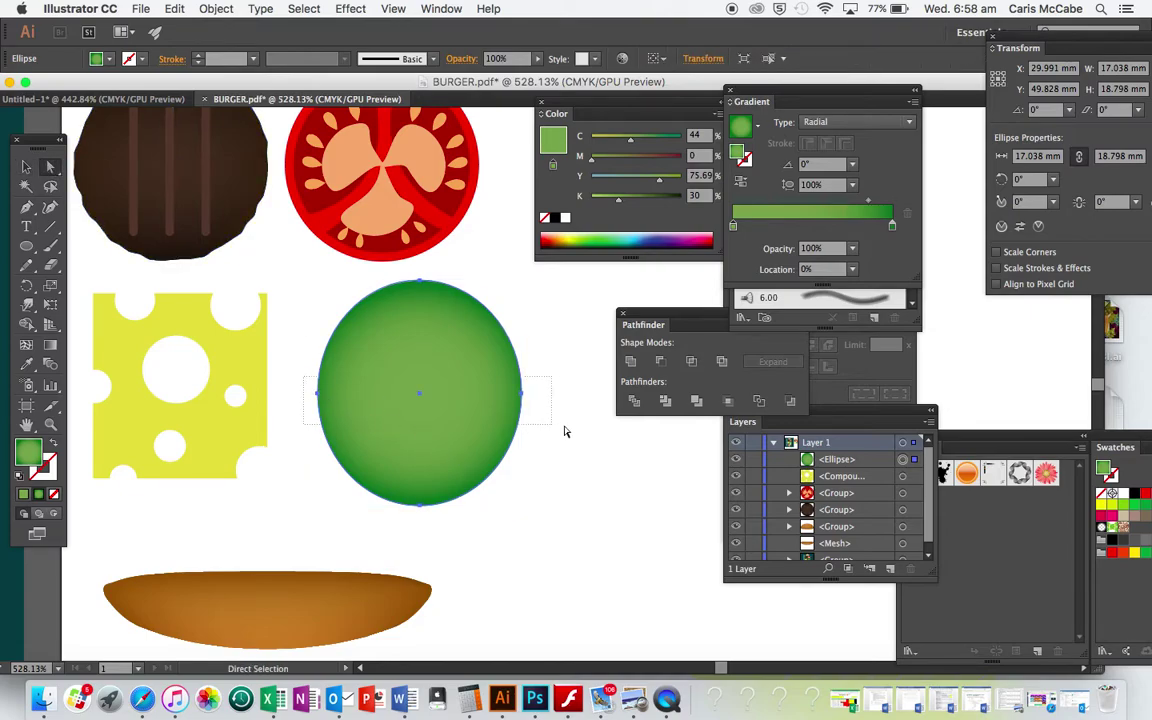
left_click_drag(560, 427, 566, 455)
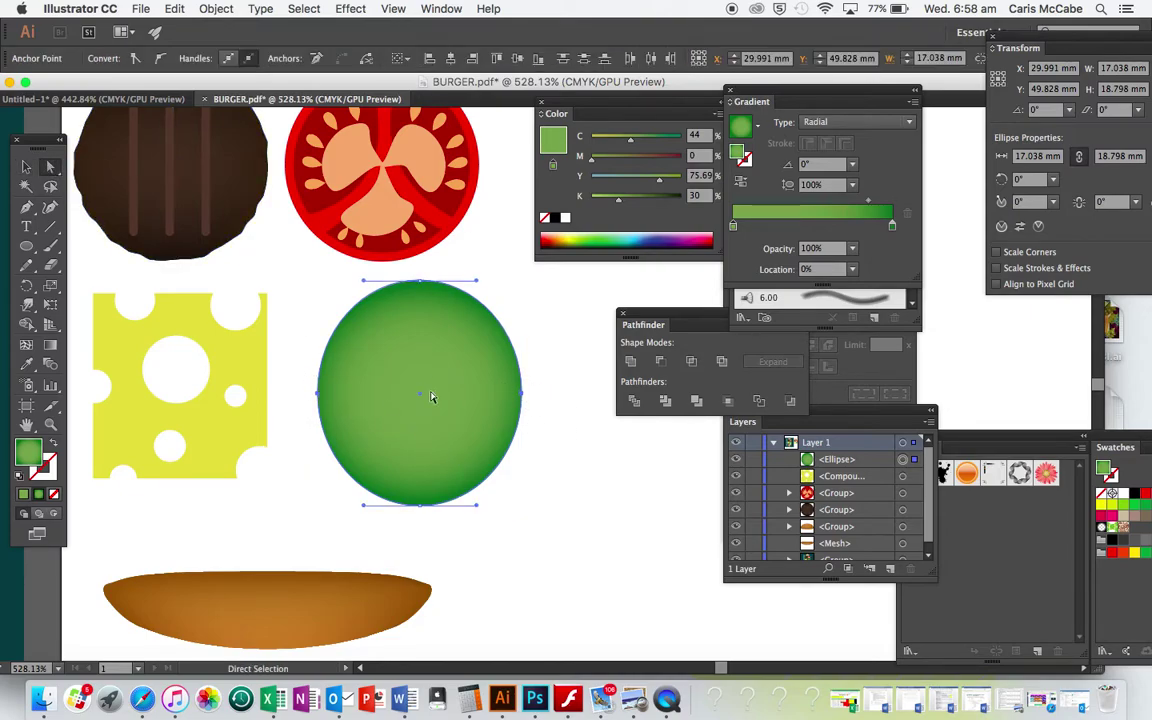
left_click_drag(521, 393, 524, 436)
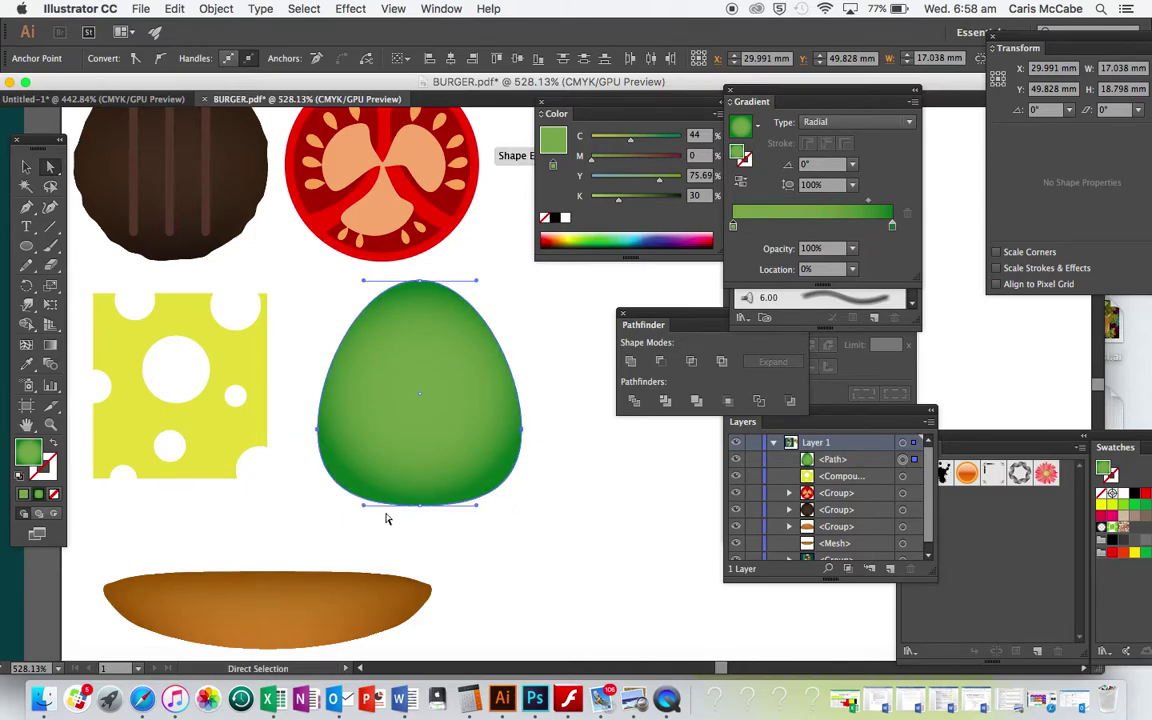
Angle both direction handles of the green shape's bottom anchor downward independently to form a small notch at the leaf base, and deselect it
scroll(364, 512, "left", 5)
scroll(363, 517, "left", 2)
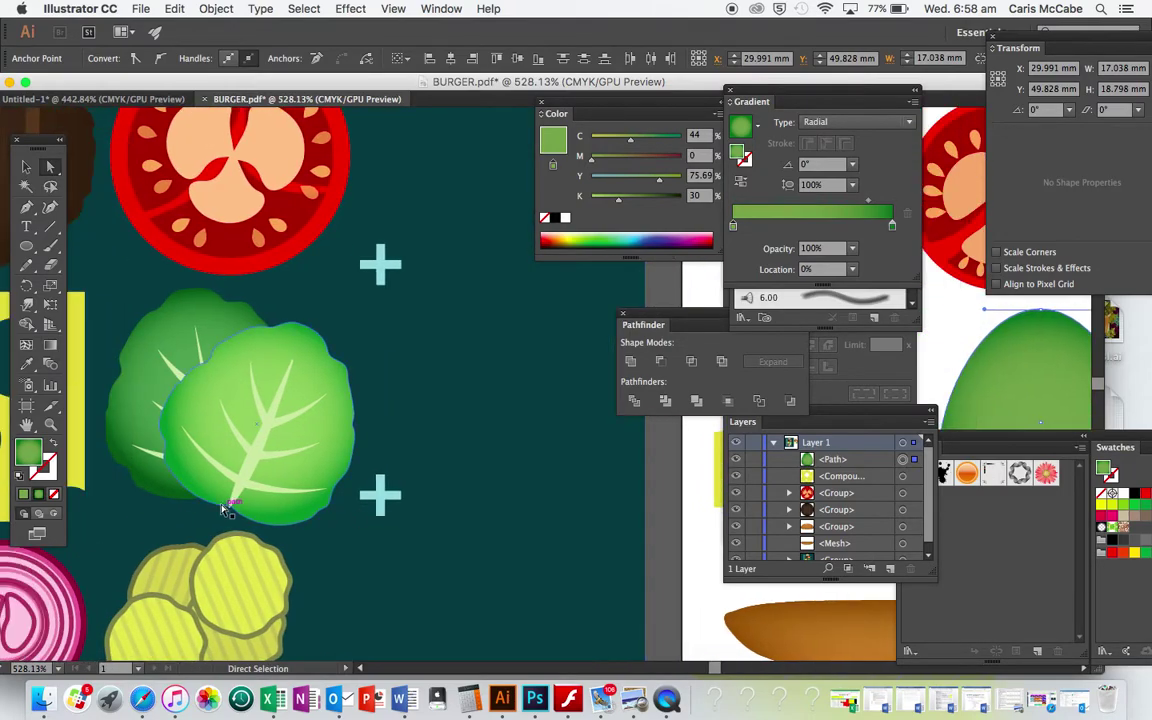
scroll(522, 596, "left", 10)
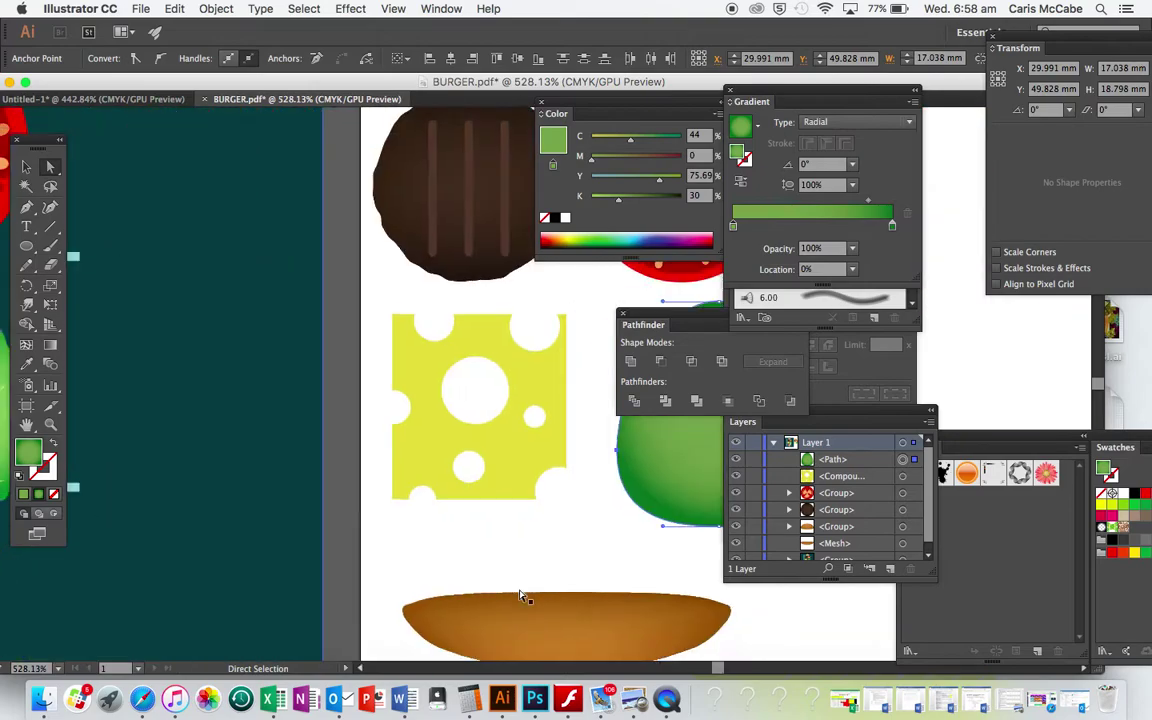
key("alt")
left_click_drag(490, 524, 504, 545)
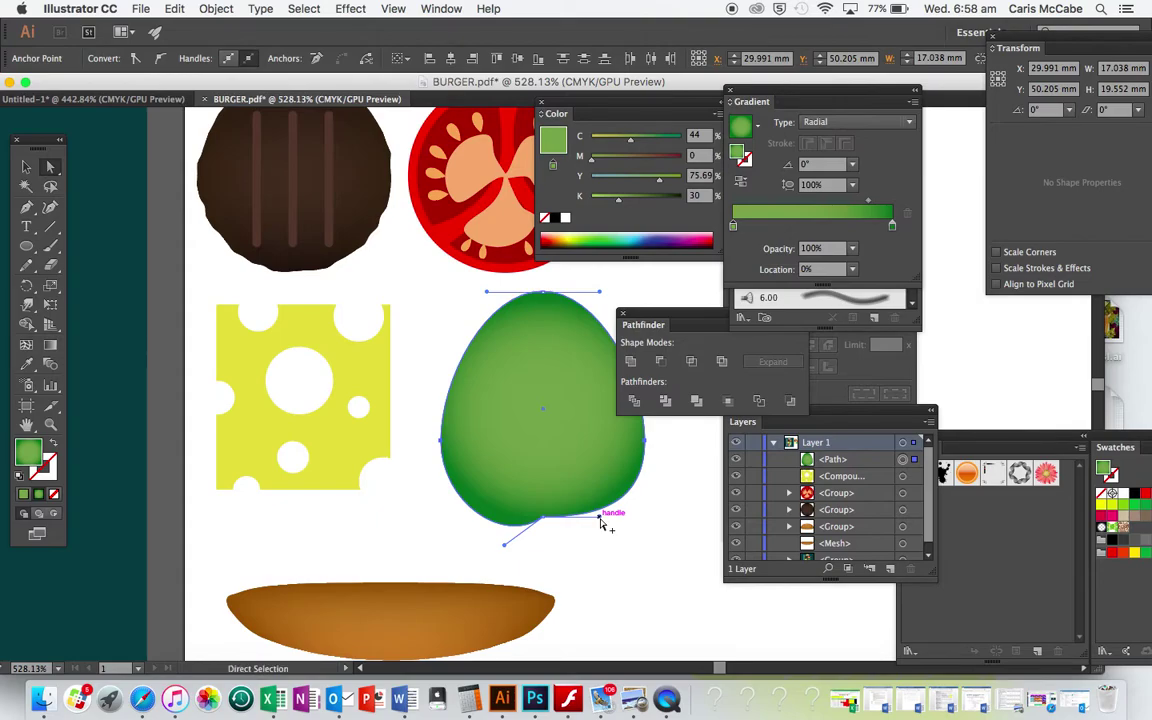
left_click_drag(600, 520, 592, 546)
left_click(620, 550)
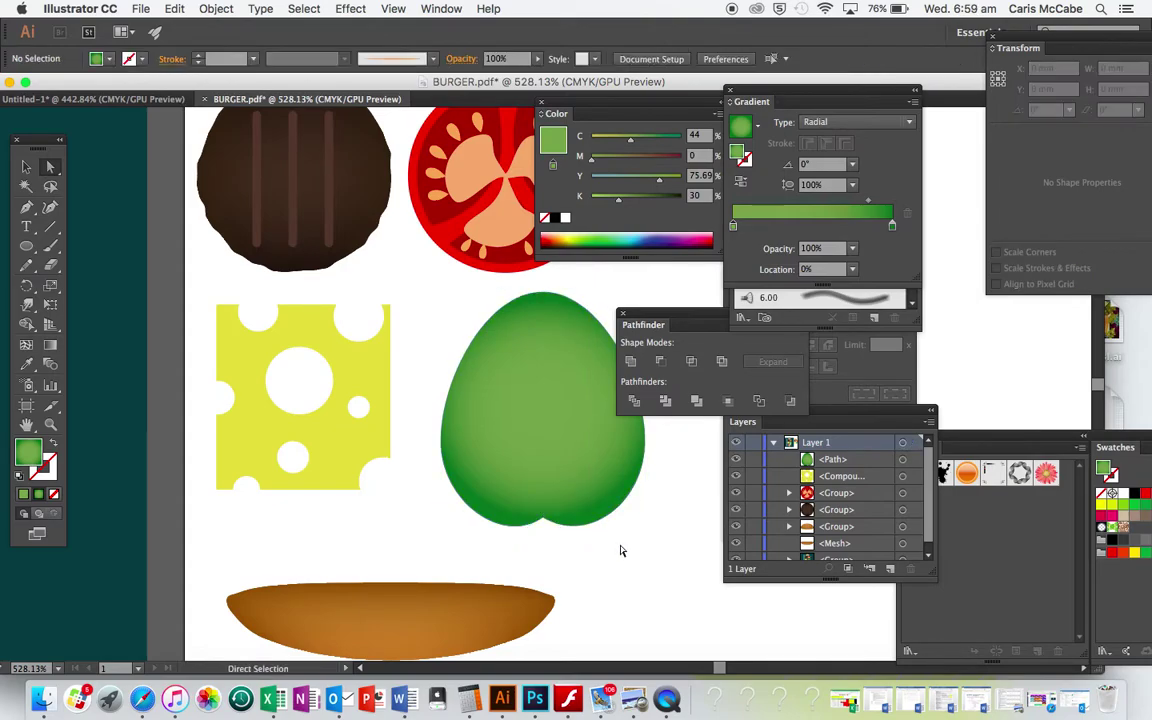
Select the green leaf path to edit its side anchor points
left_click(468, 447)
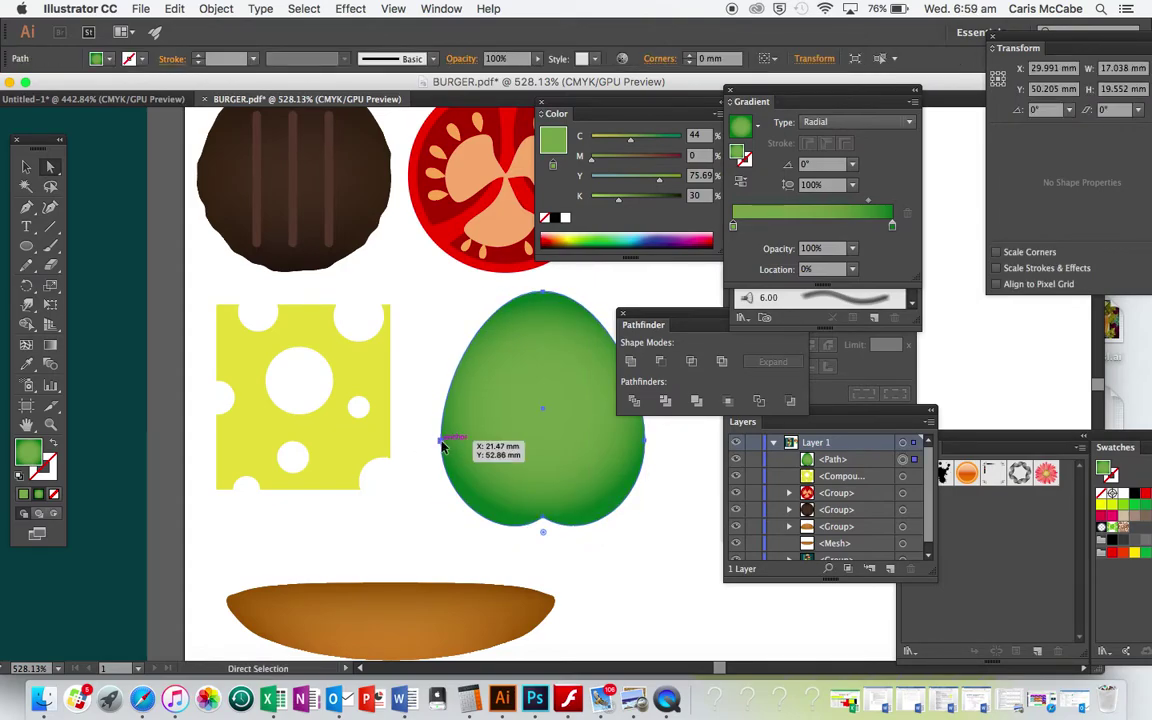
Widen the green egg-shaped leaf by moving its left and right side anchor points slightly outward
left_click(441, 441)
left_click_drag(441, 447, 433, 441)
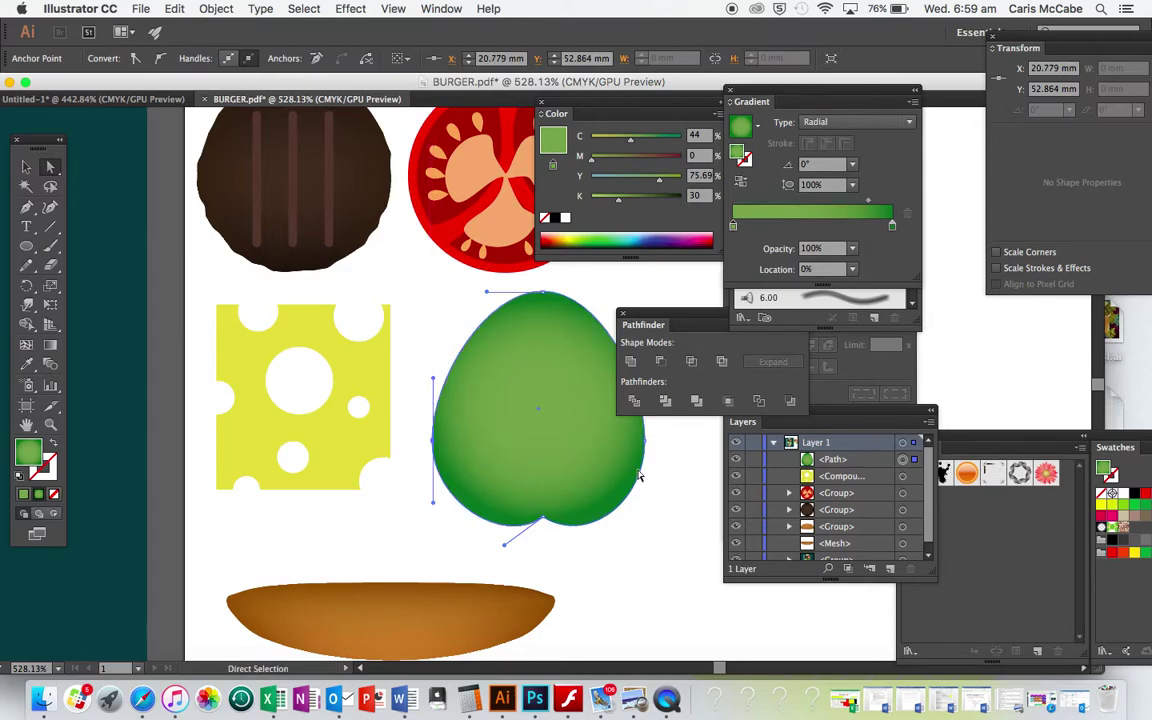
scroll(638, 476, "right", 3)
left_click_drag(610, 450, 615, 456)
left_click(661, 465)
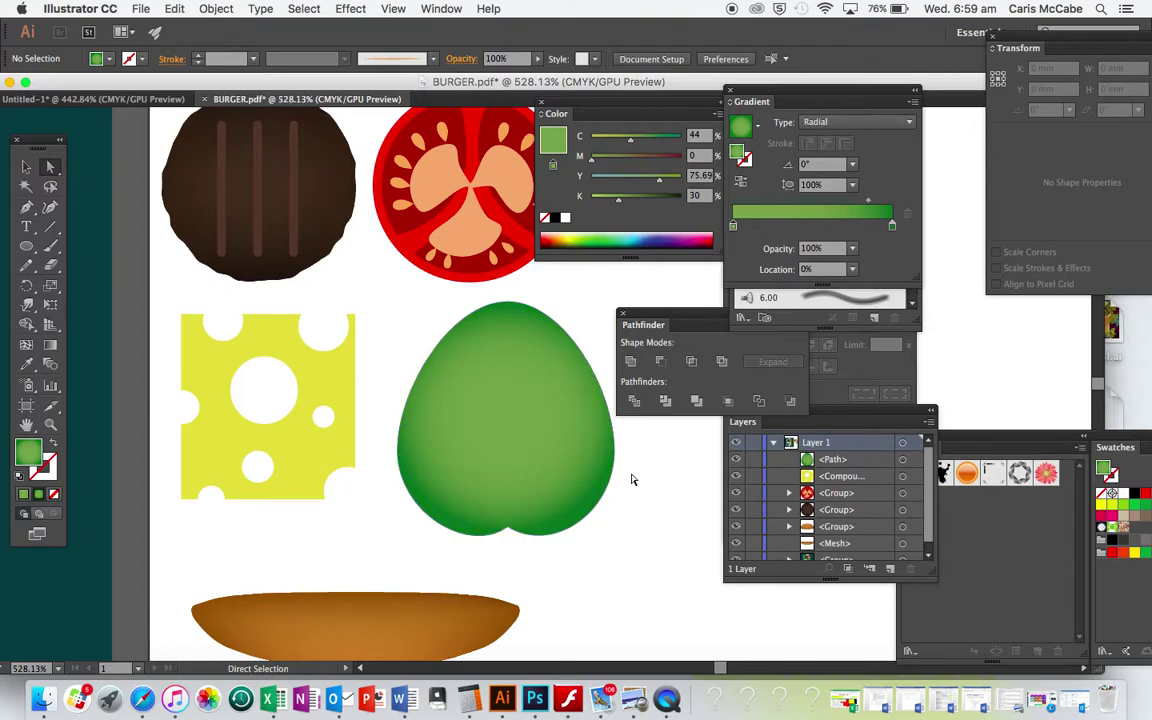
Select the green leaf and set the Pencil tool's fidelity to the middle between Accurate and Smooth
key("v")
left_click(583, 464)
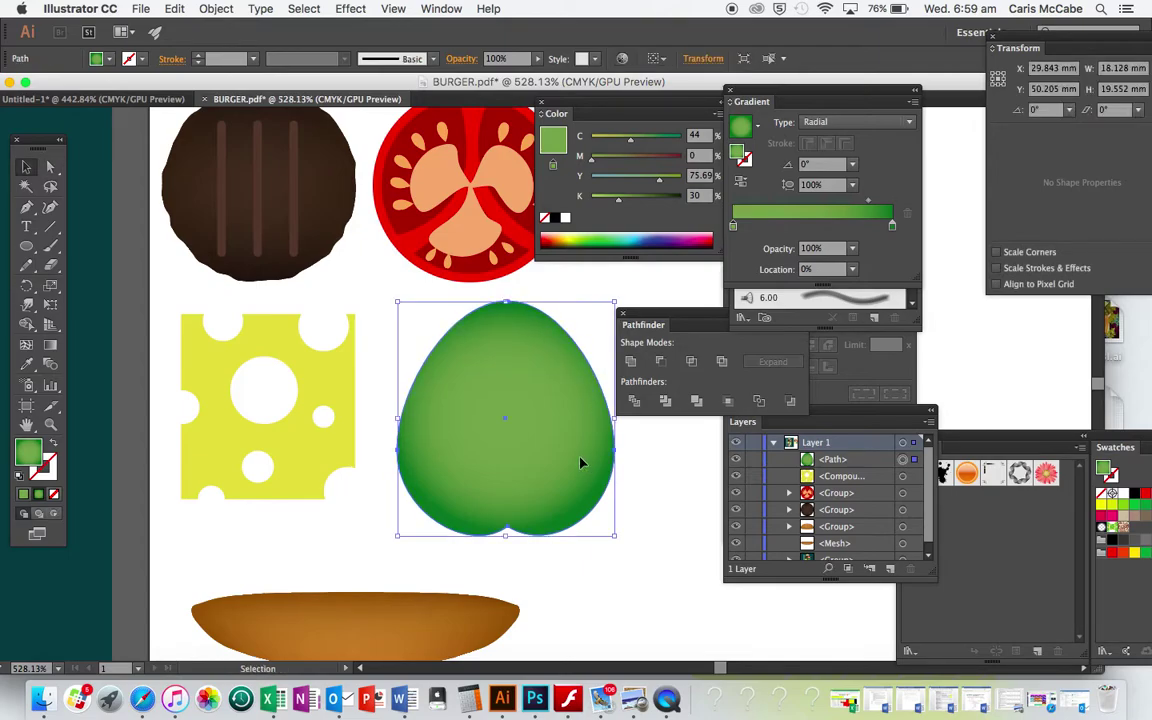
scroll(583, 463, "up", 1)
scroll(583, 463, "left", 7)
scroll(583, 463, "right", 1)
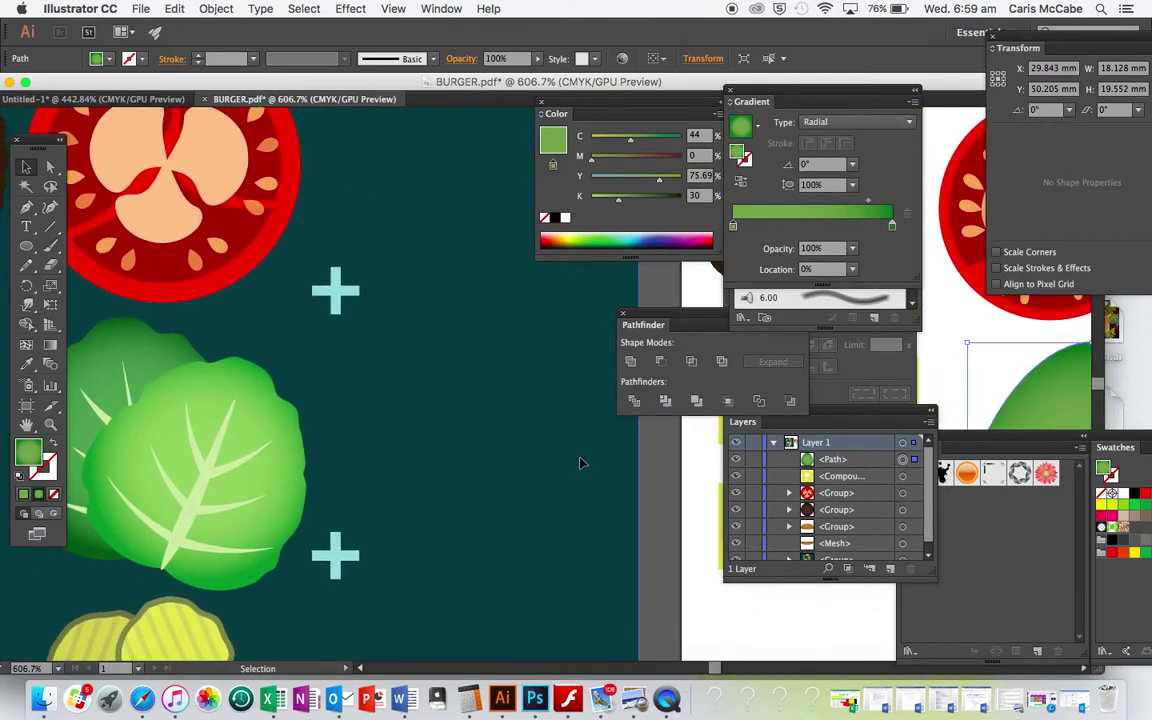
scroll(583, 463, "right", 6)
scroll(583, 463, "right", 2)
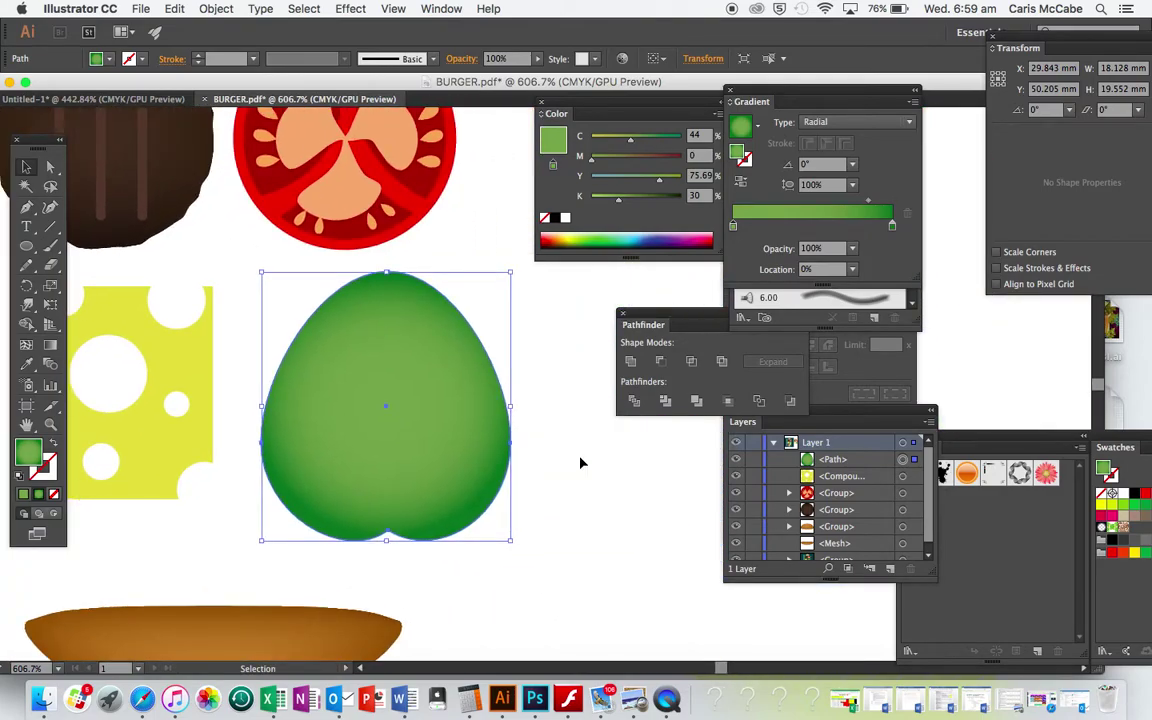
left_click(42, 272)
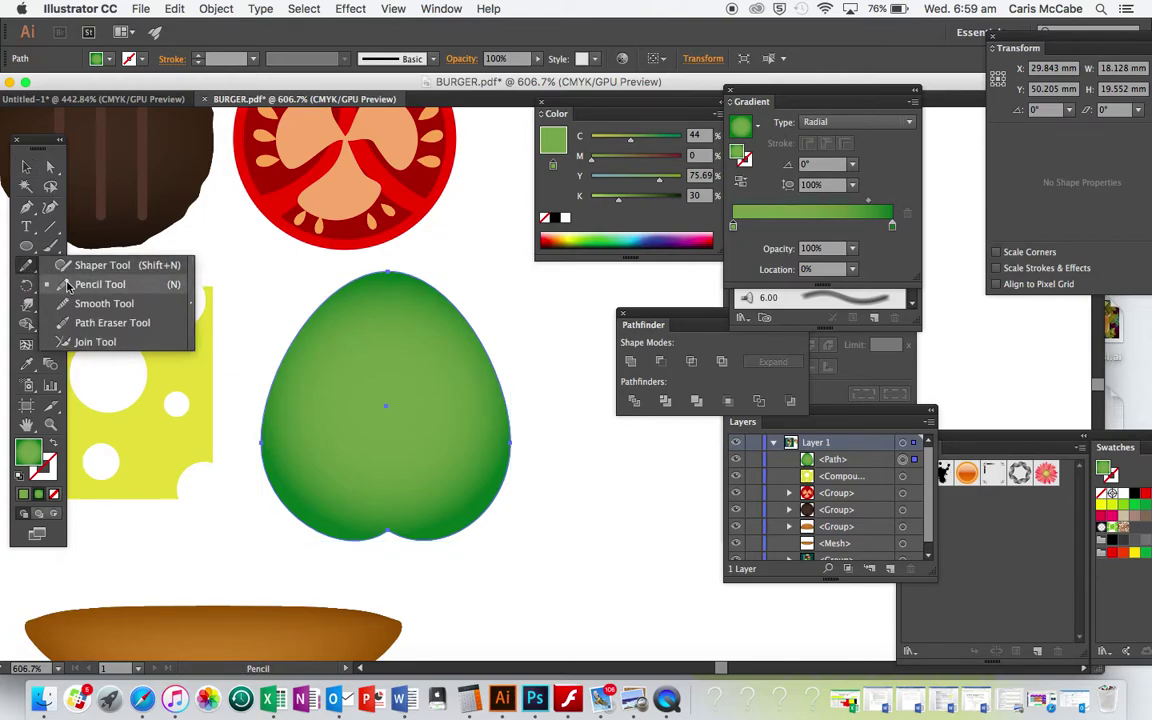
left_click(62, 286)
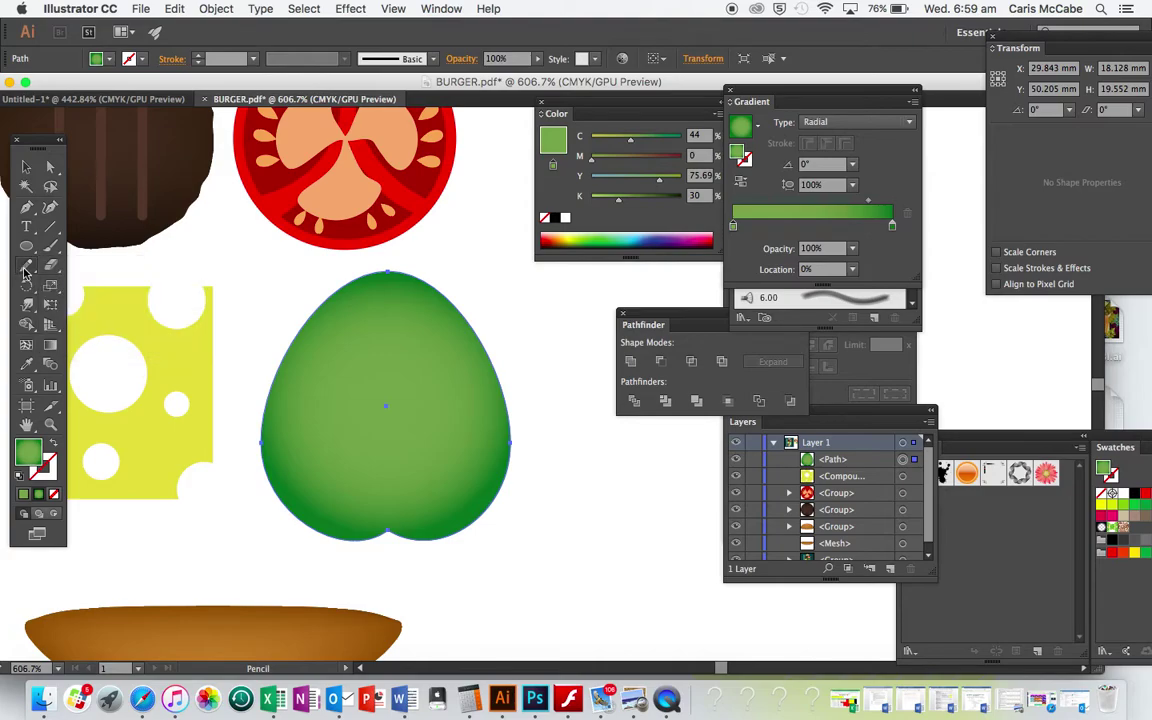
double_click(26, 270)
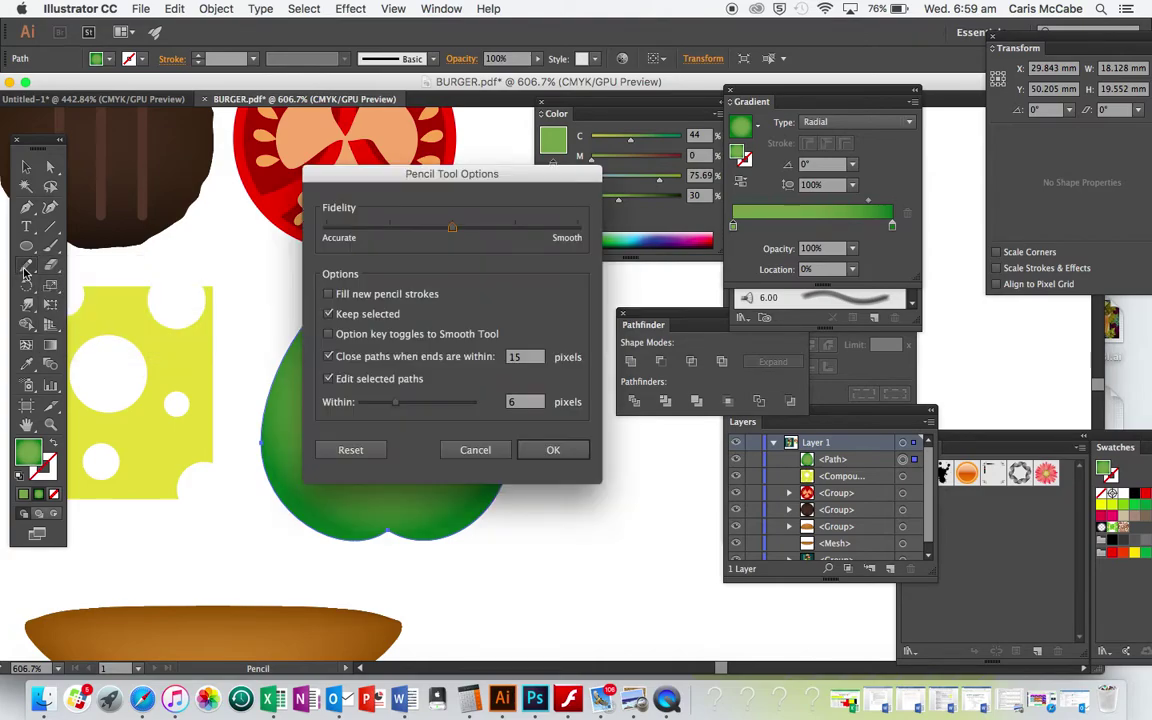
left_click(466, 233)
left_click(453, 232)
left_click(553, 449)
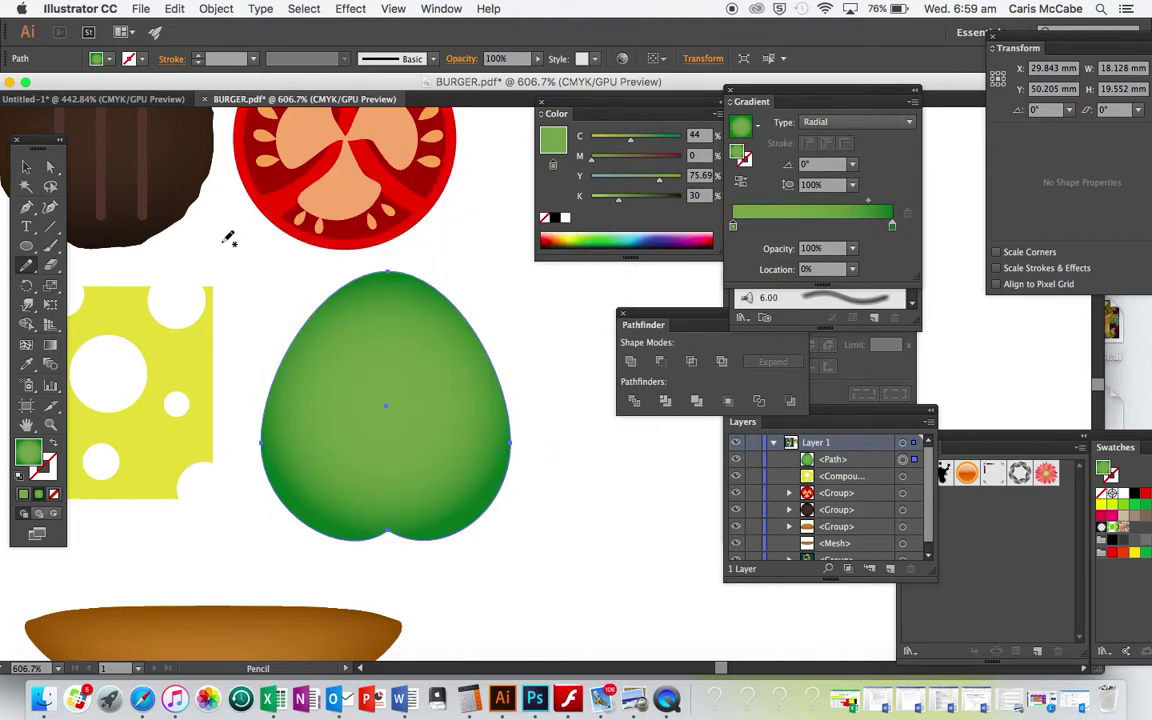
Redraw the selected leaf's upper-left edge with wavy indentations using the Pencil tool
scroll(378, 304, "up", 5)
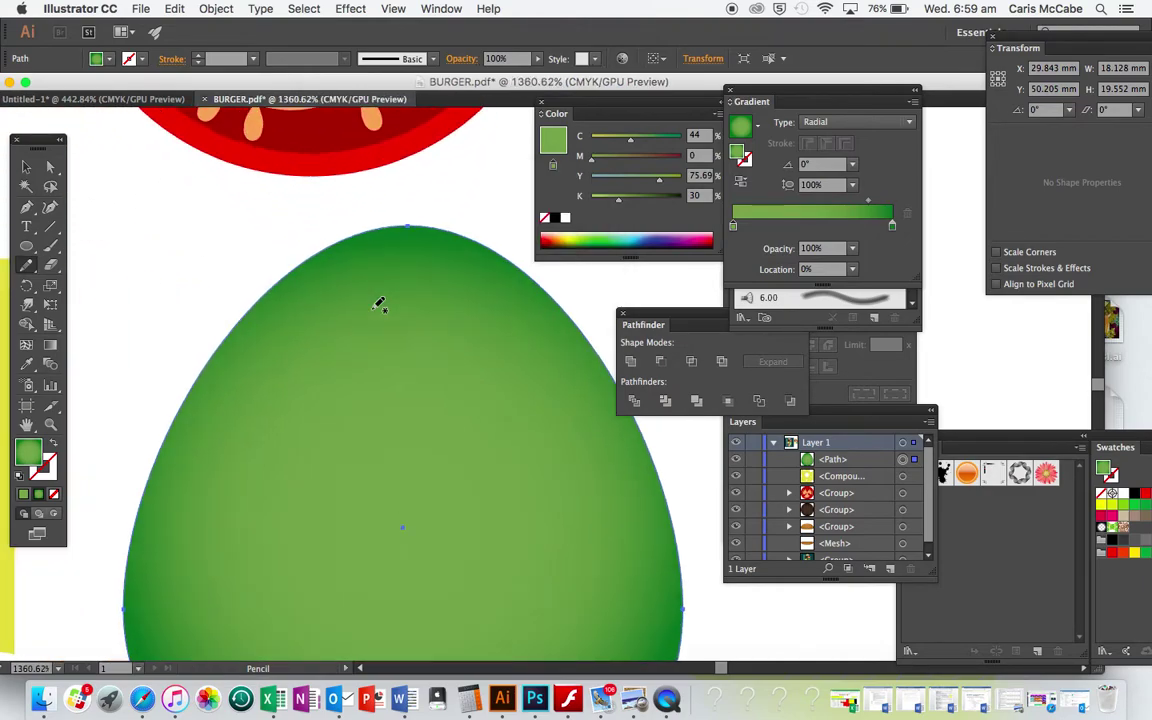
scroll(398, 370, "down", 3)
left_click(26, 166)
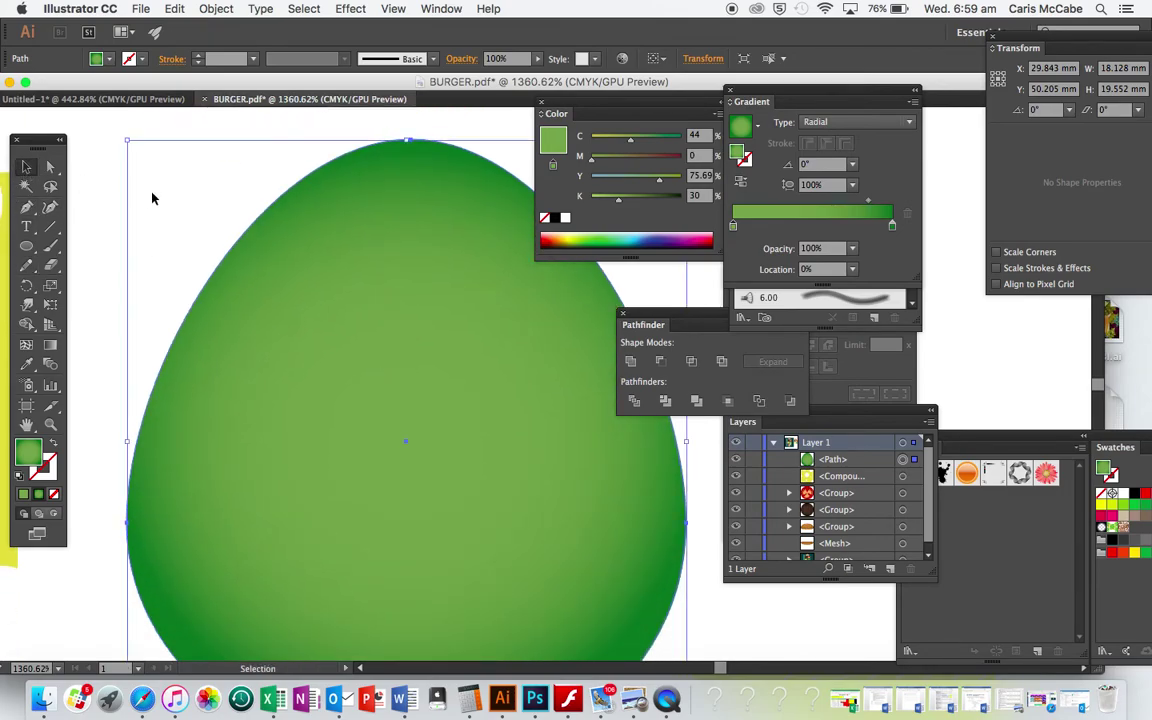
left_click(153, 198)
left_click(318, 287)
left_click(26, 265)
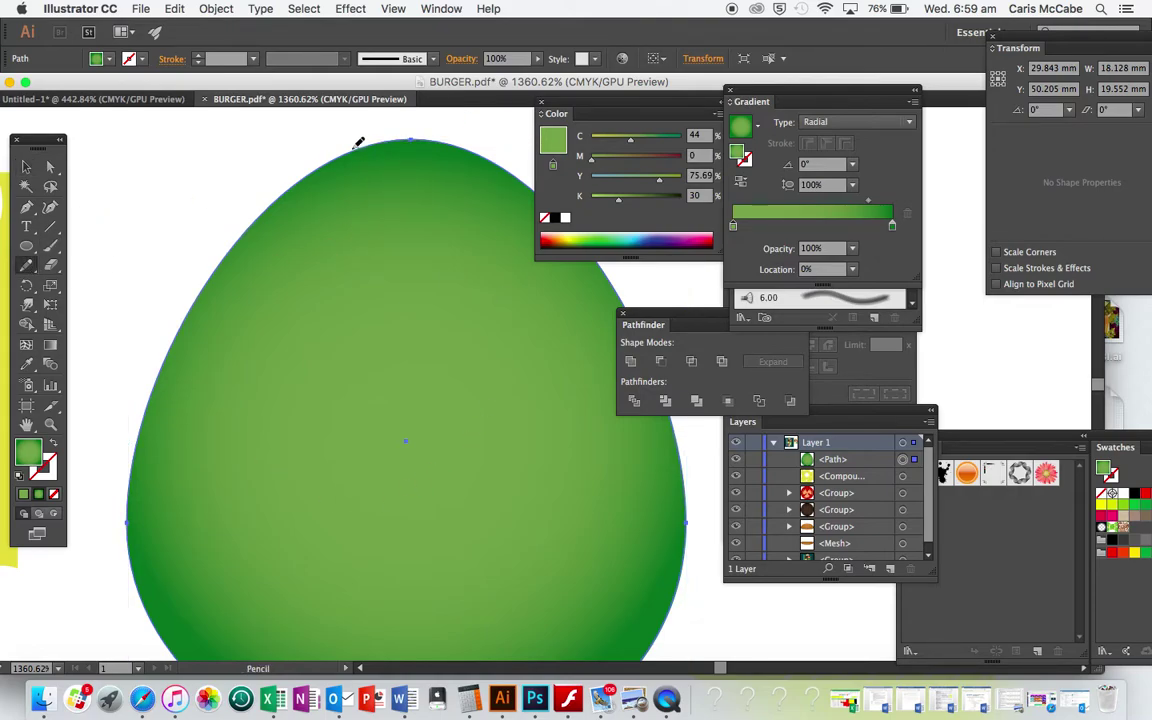
mouse_move(338, 162)
left_mouse_down()
mouse_move(315, 197)
mouse_move(265, 213)
mouse_move(240, 238)
left_mouse_up()
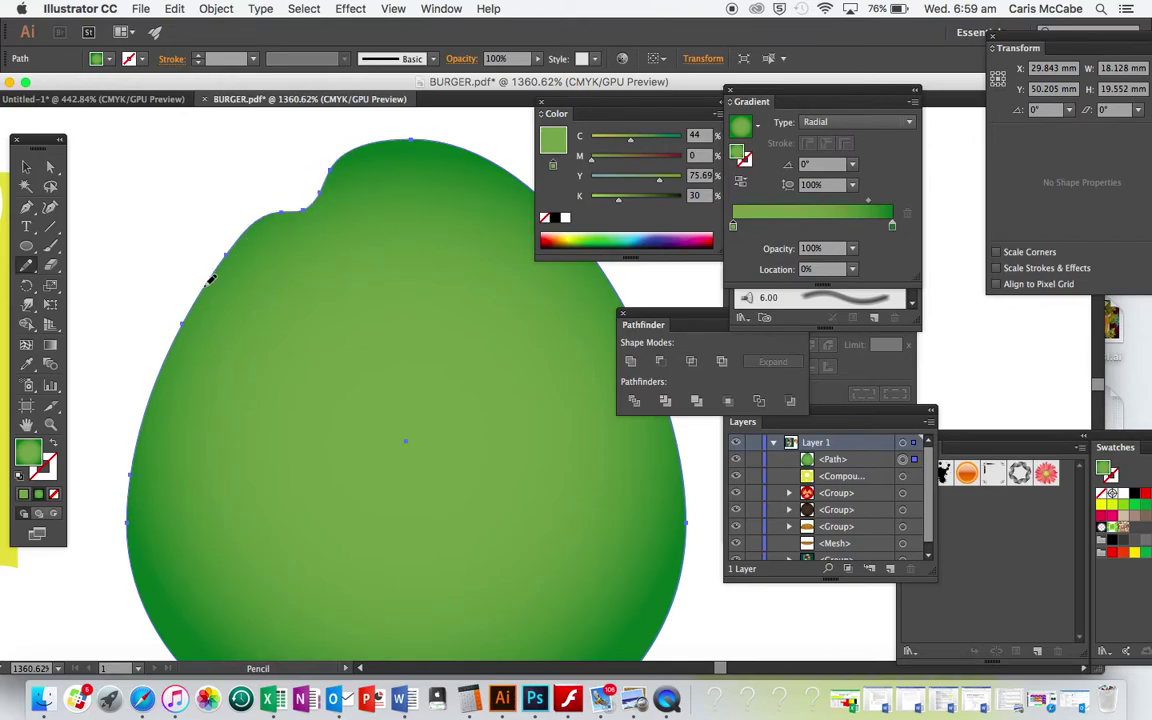
left_click_drag(157, 382, 155, 389)
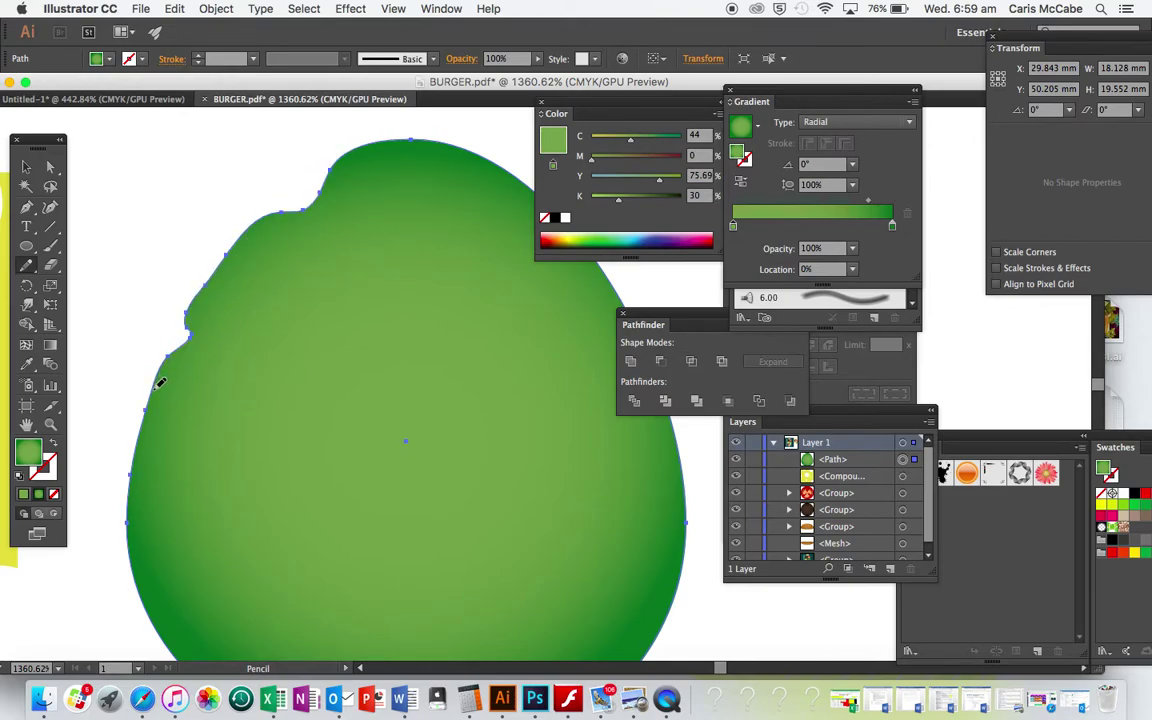
Continue the wavy Pencil outline down the leaf's lower-left edge to near the bottom notch
scroll(198, 413, "down", 3)
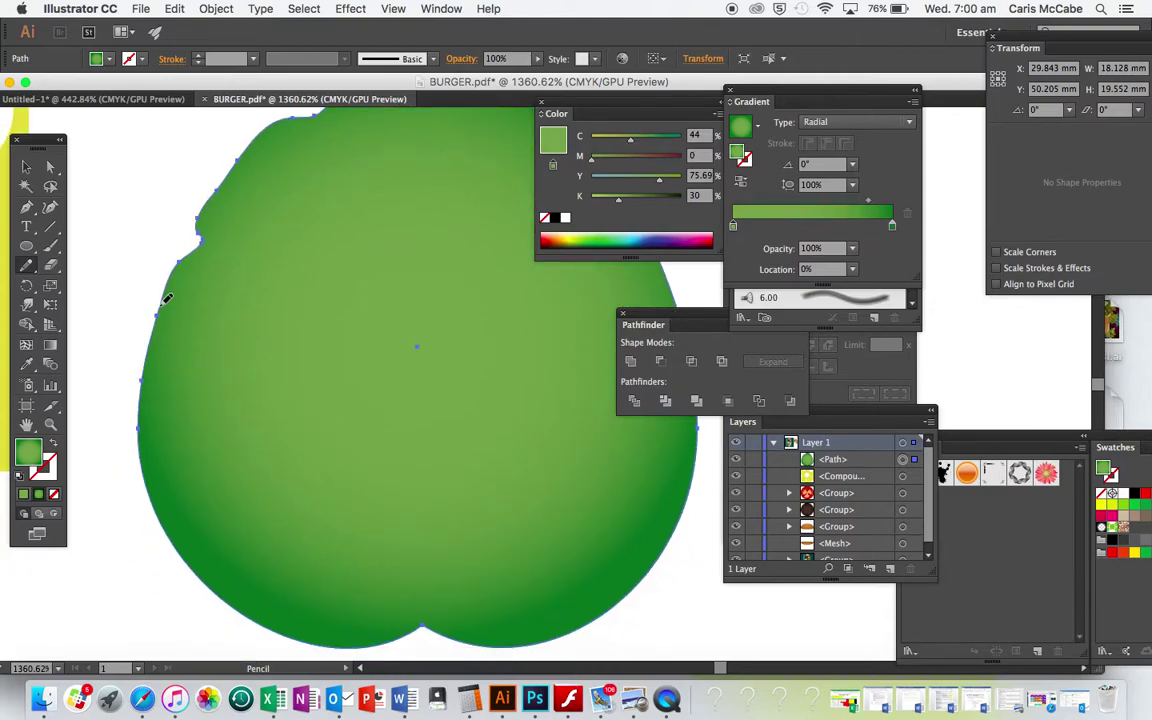
mouse_move(159, 357)
left_mouse_down()
mouse_move(148, 449)
mouse_move(157, 490)
left_mouse_up()
scroll(180, 522, "down", 3)
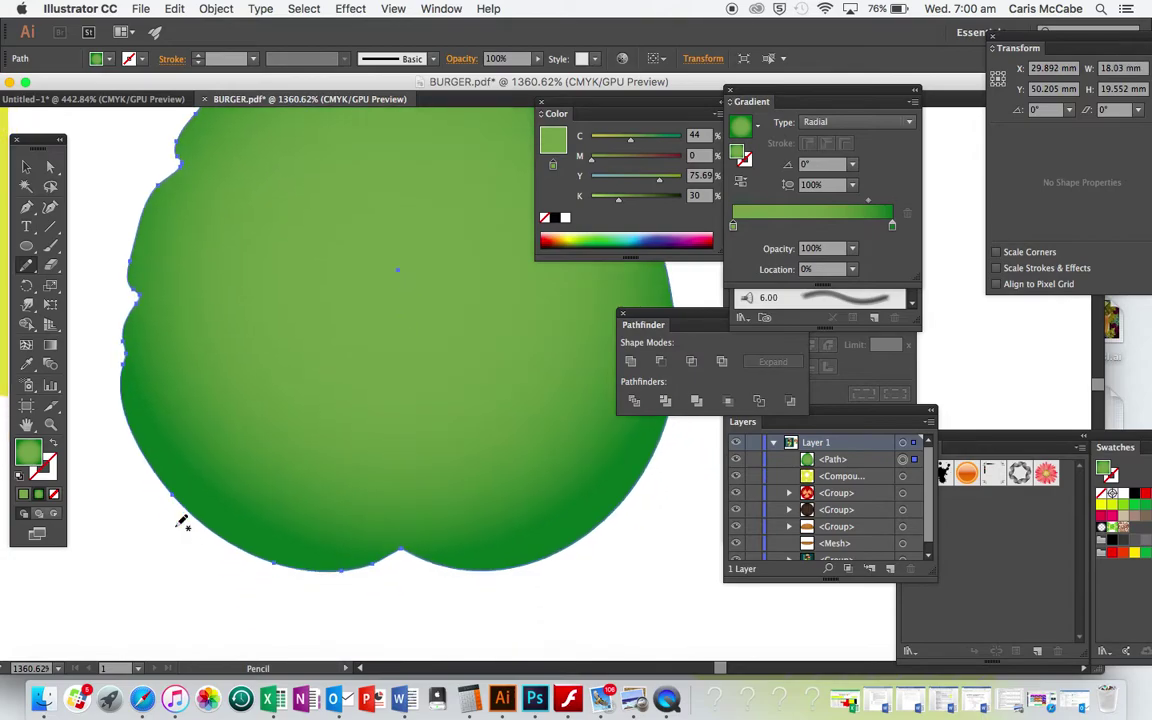
mouse_move(145, 437)
left_mouse_down()
mouse_move(193, 513)
mouse_move(254, 555)
mouse_move(350, 570)
left_mouse_up()
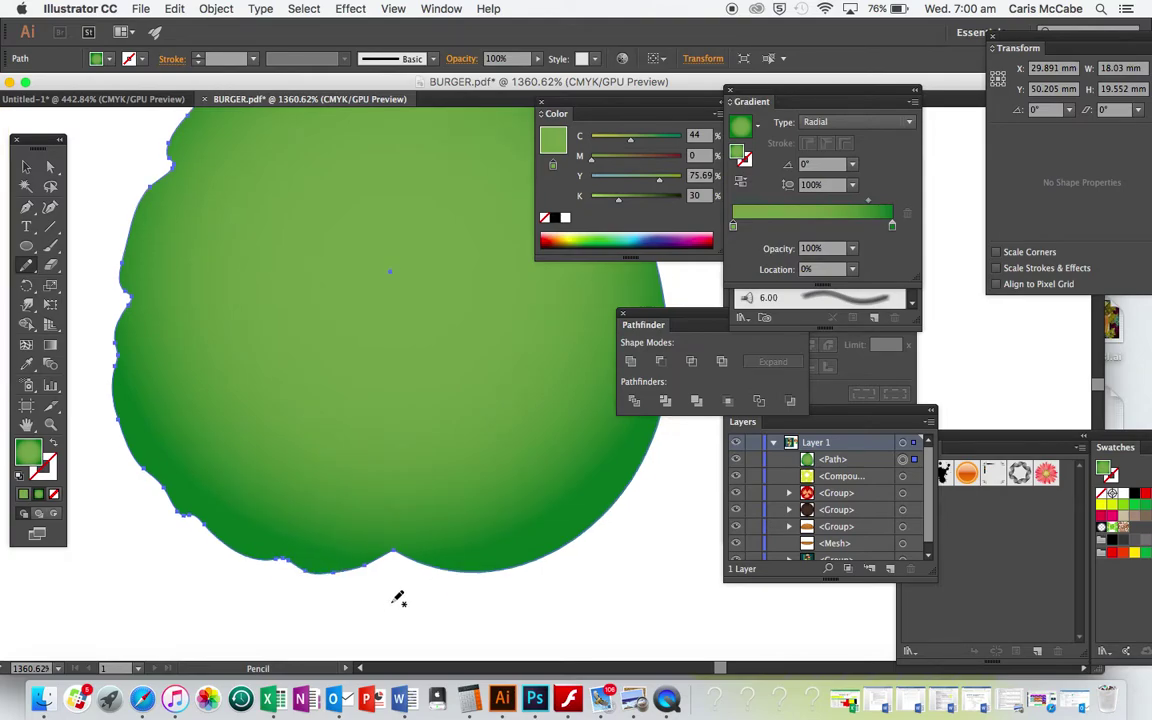
Redraw the leaf's tip with a small dip and its upper-right edge with a notch using the Pencil tool
scroll(398, 597, "up", 5)
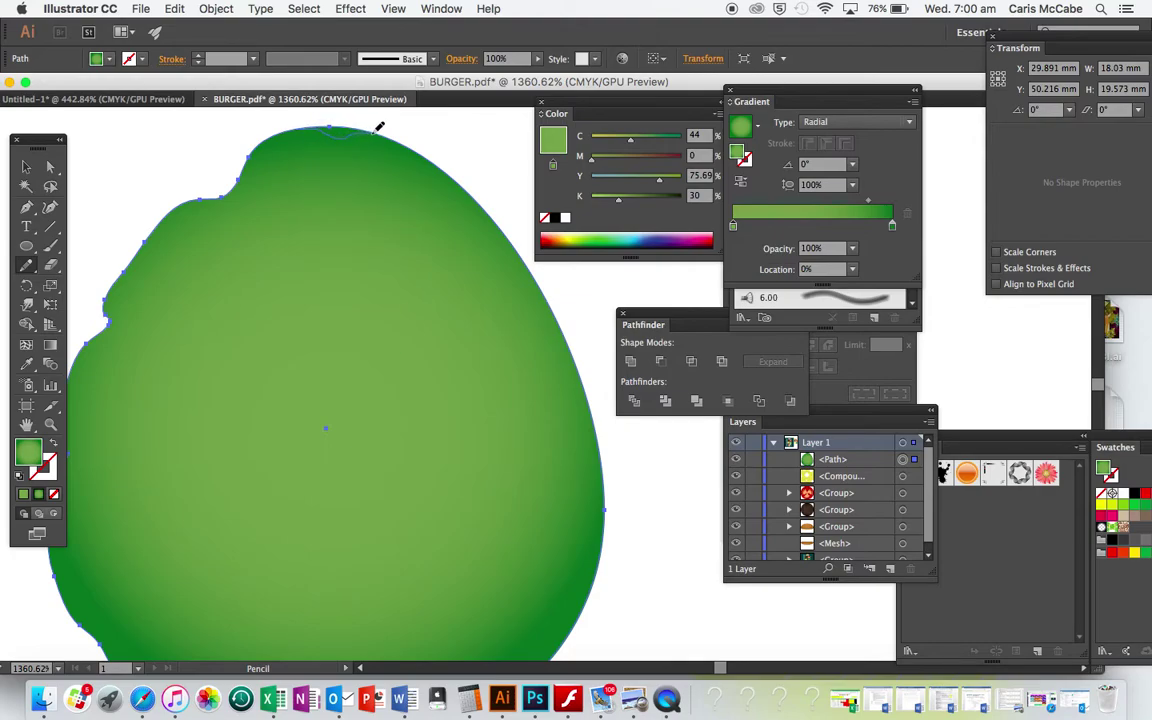
left_click_drag(387, 137, 406, 150)
scroll(428, 175, "right", 4)
scroll(428, 175, "down", 1)
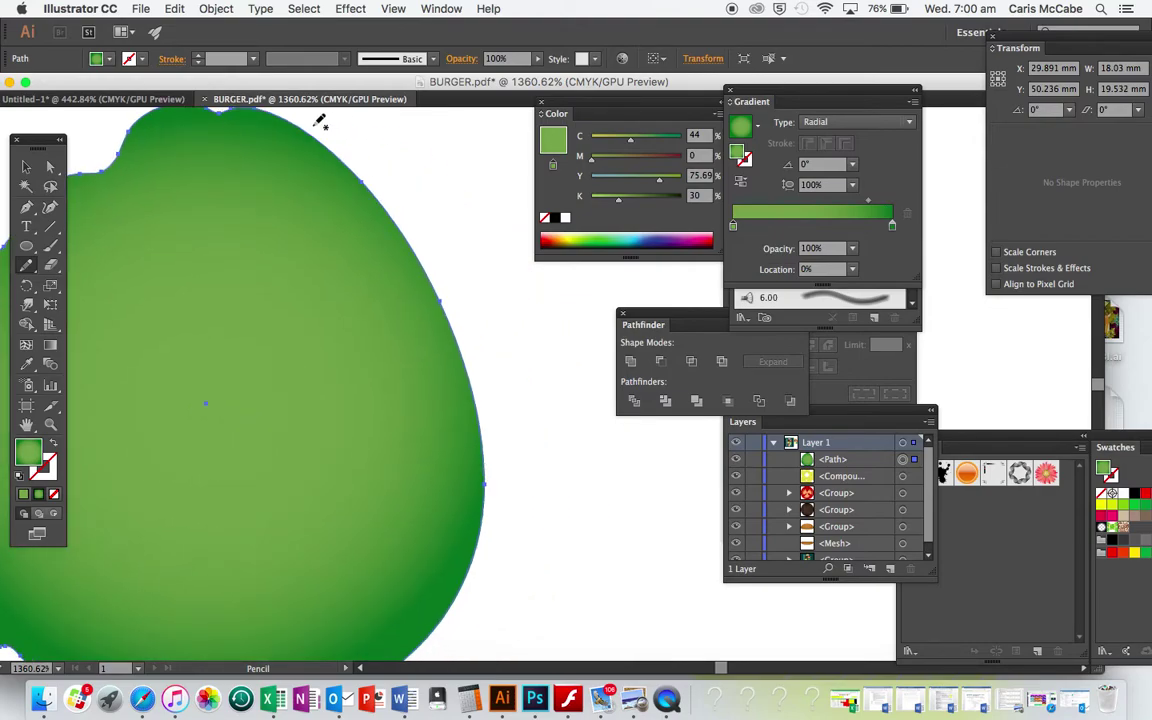
mouse_move(290, 124)
left_mouse_down()
mouse_move(349, 193)
mouse_move(390, 206)
left_mouse_up()
scroll(390, 206, "down", 1)
scroll(390, 206, "right", 1)
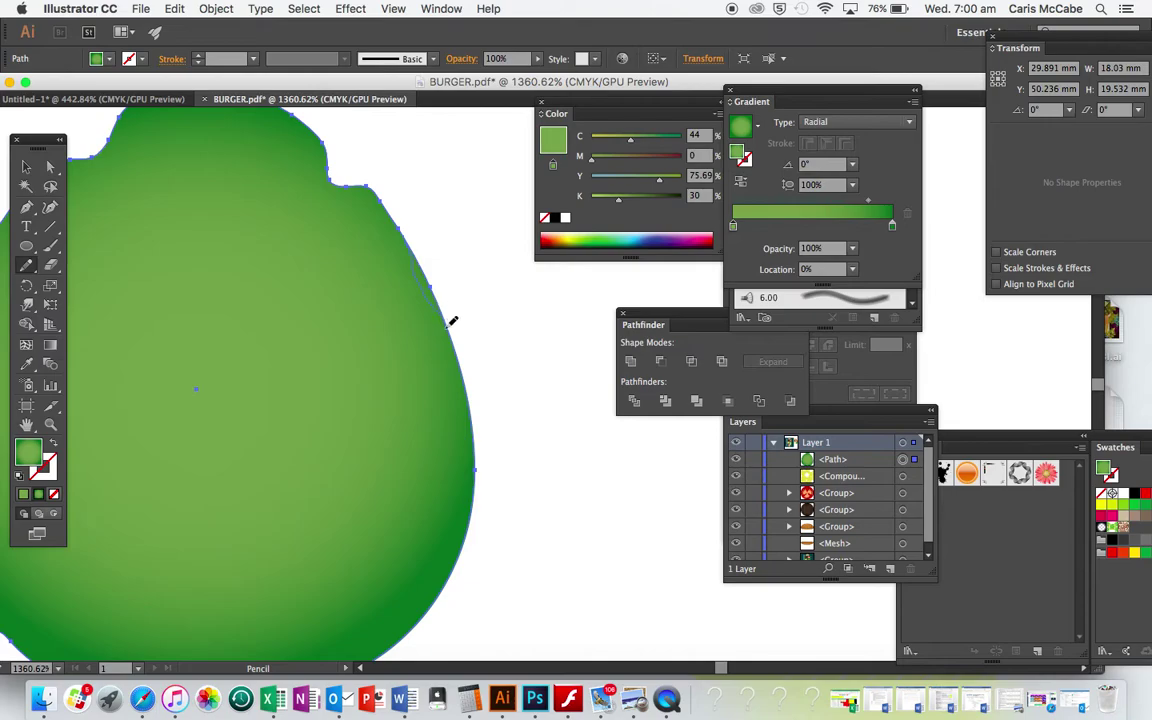
Finish the wavy Pencil outline along the leaf's right and lower-right edges, and deselect the leaf
left_click_drag(463, 347, 484, 374)
scroll(487, 376, "down", 5)
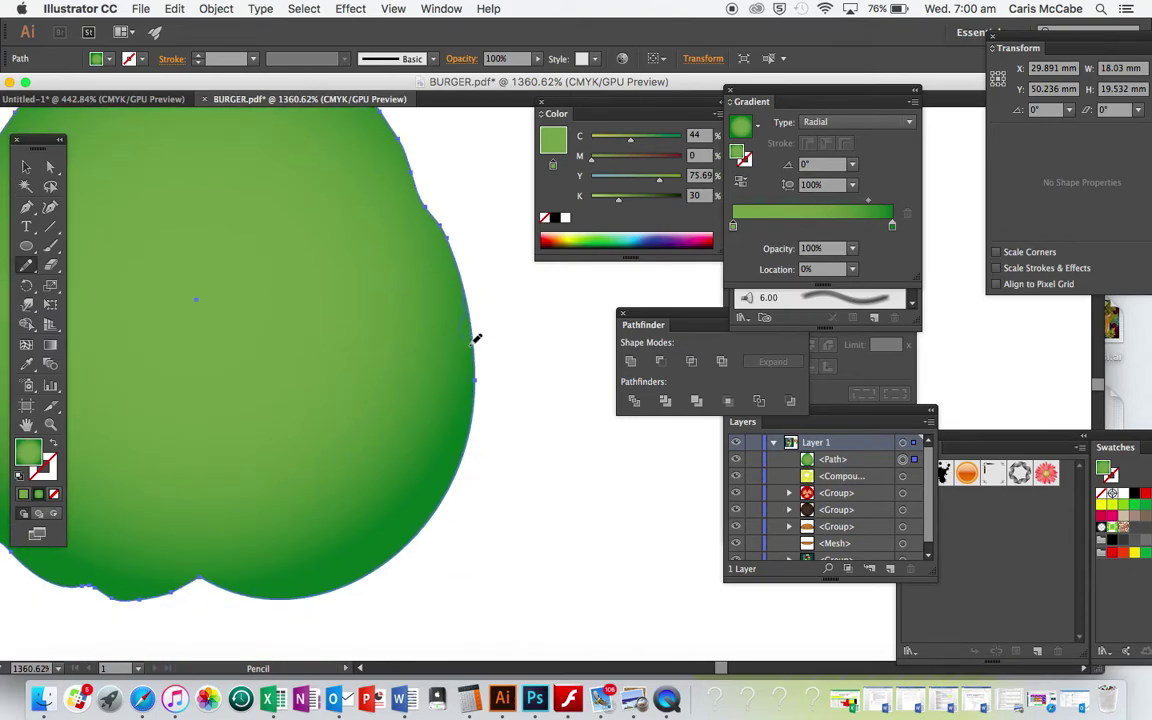
mouse_move(480, 365)
left_mouse_down()
mouse_move(483, 397)
mouse_move(424, 527)
mouse_move(380, 532)
mouse_move(342, 567)
left_mouse_up()
scroll(440, 540, "down", 2)
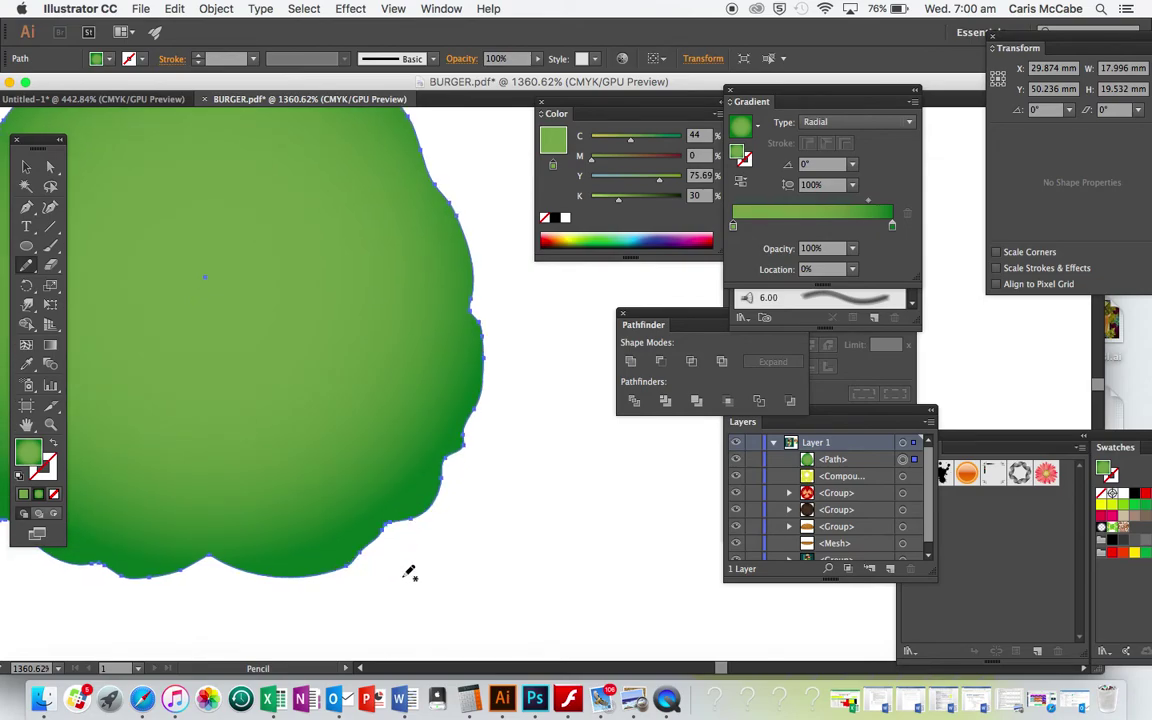
scroll(409, 571, "left", 5)
key("v")
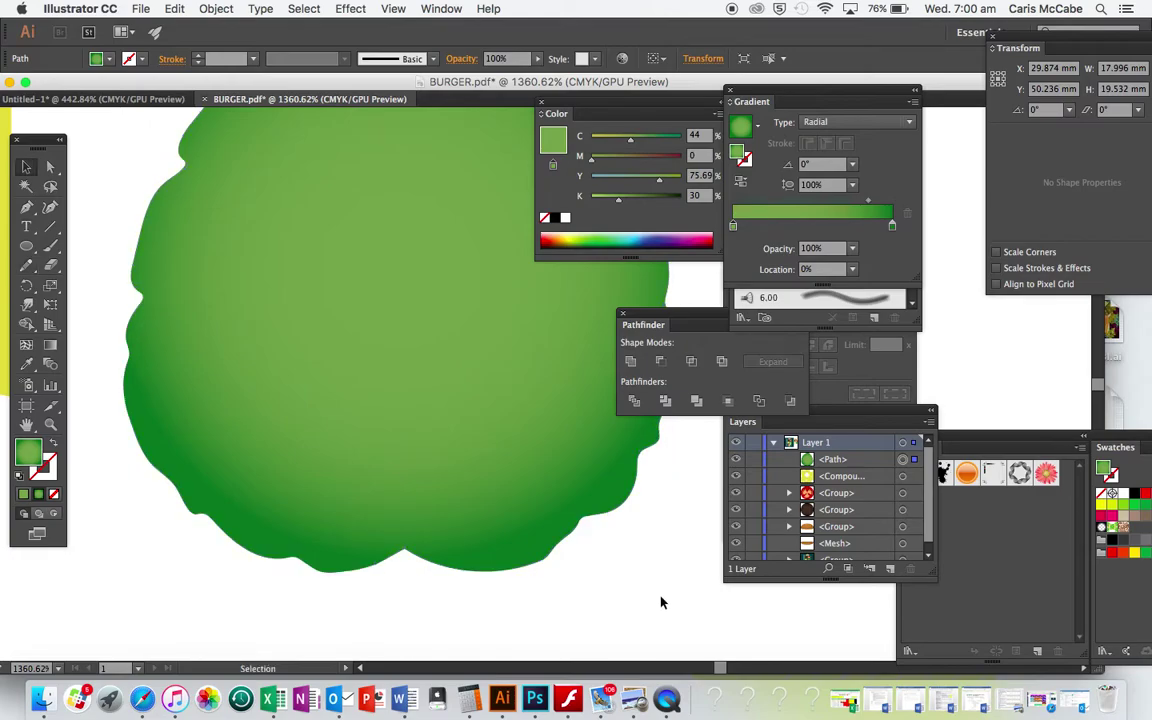
left_click(660, 600)
Draw a nearly straight central vein about 16.3 mm long down the leaf with the Curvature tool
scroll(657, 600, "down", 4)
scroll(657, 600, "right", 4)
scroll(657, 605, "down", 2)
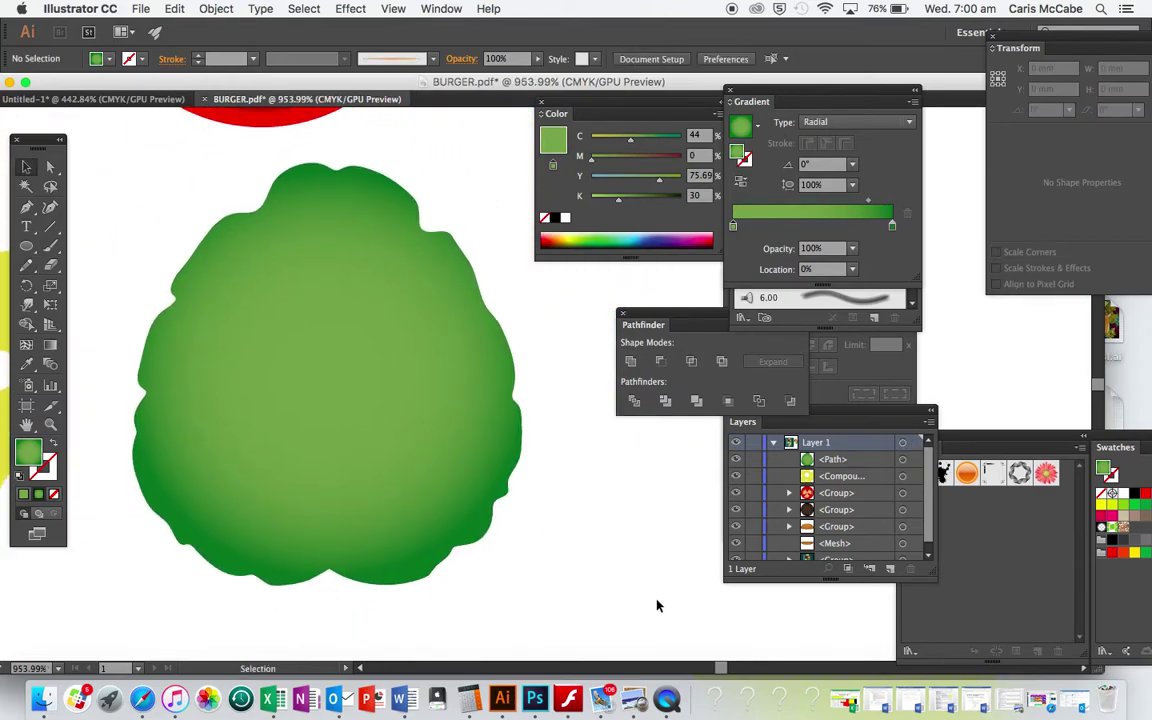
left_click(49, 207)
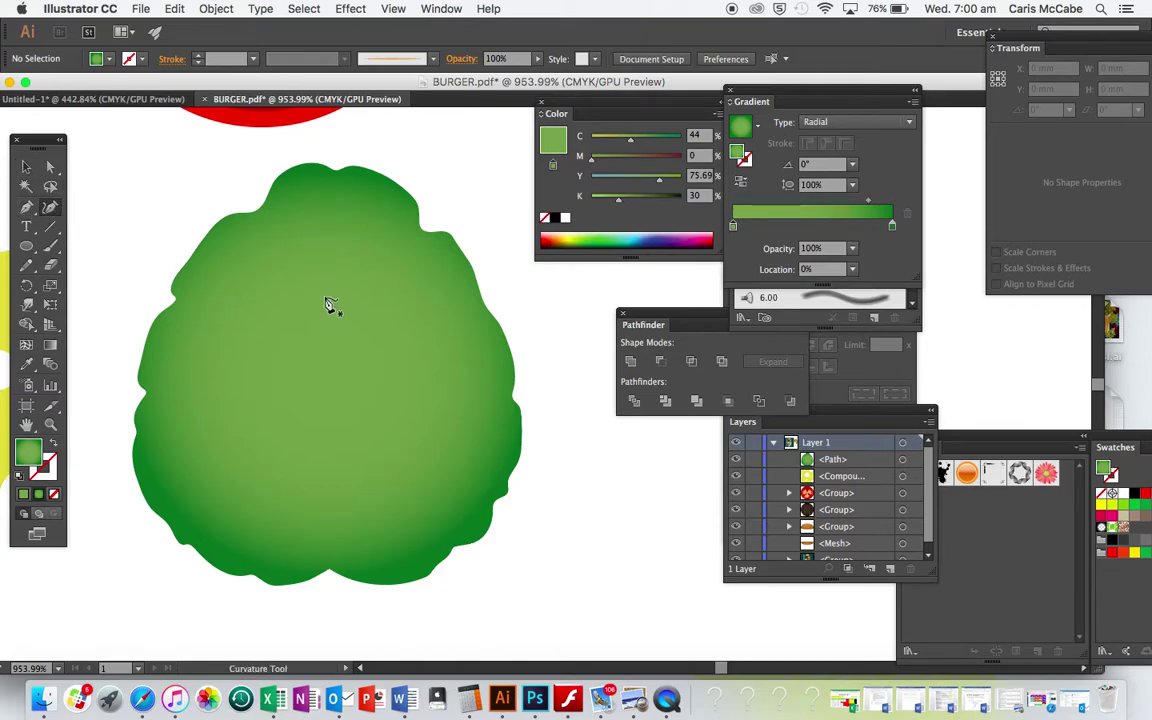
left_click(326, 203)
left_click(331, 408)
left_click(331, 555)
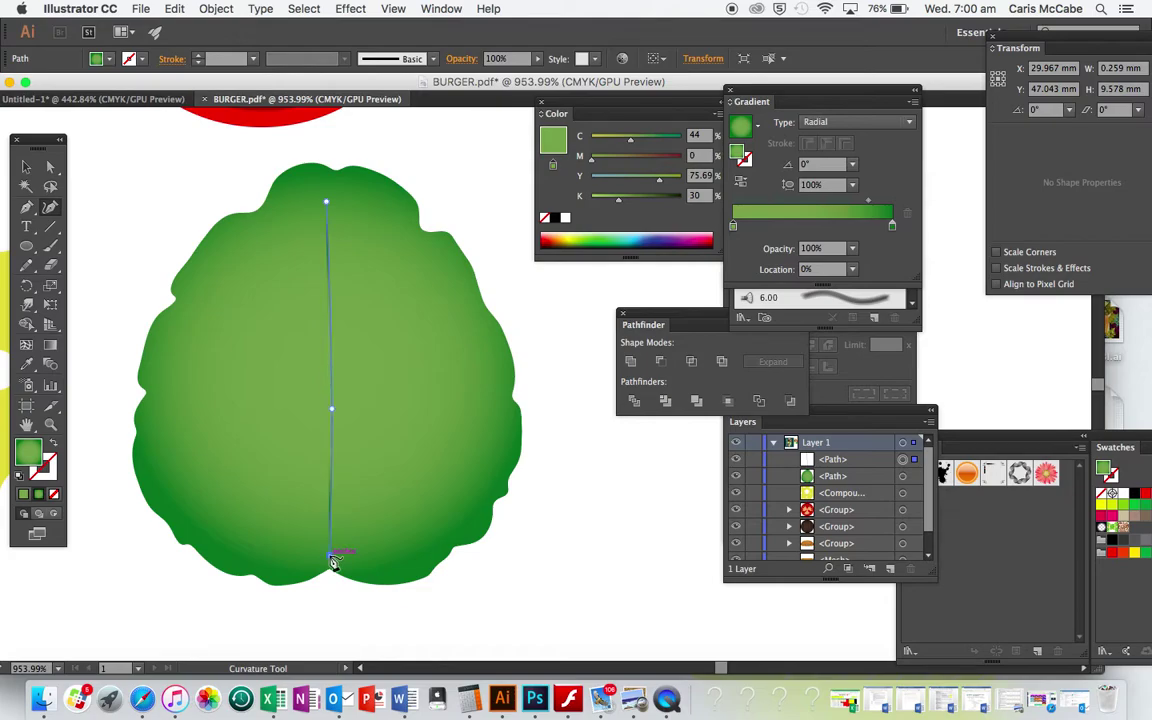
key("v")
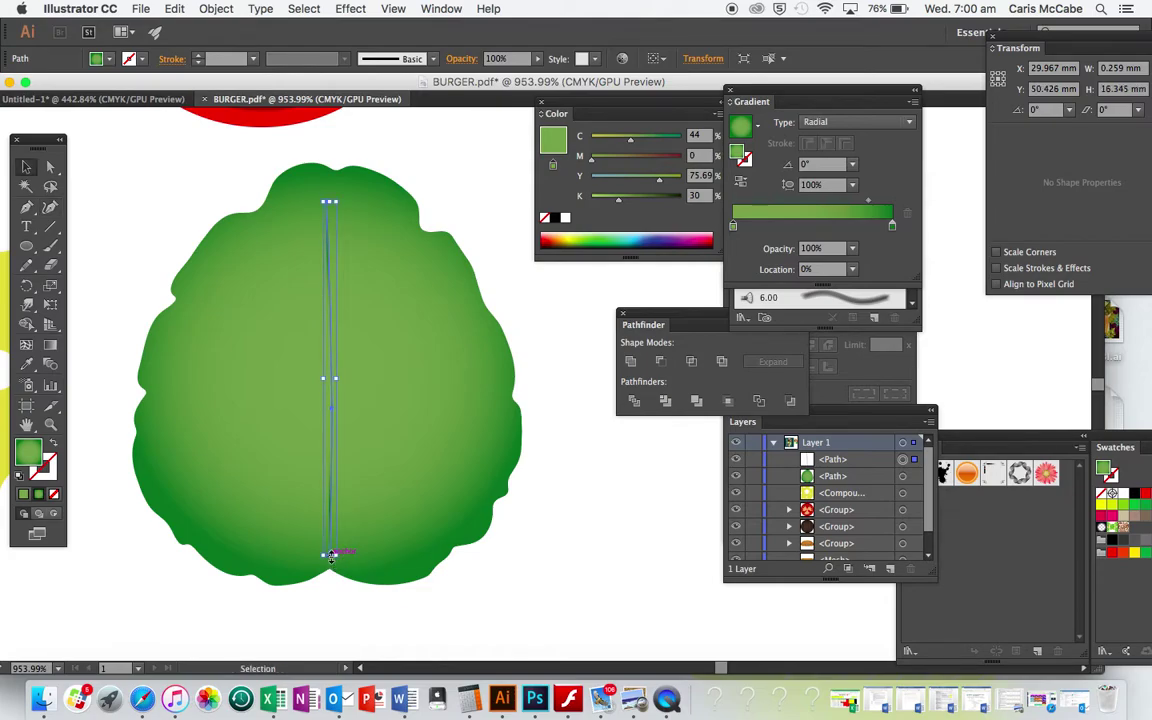
Swap the vein's fill and stroke, and set its stroke colour to light green B3ED70
left_click(55, 446)
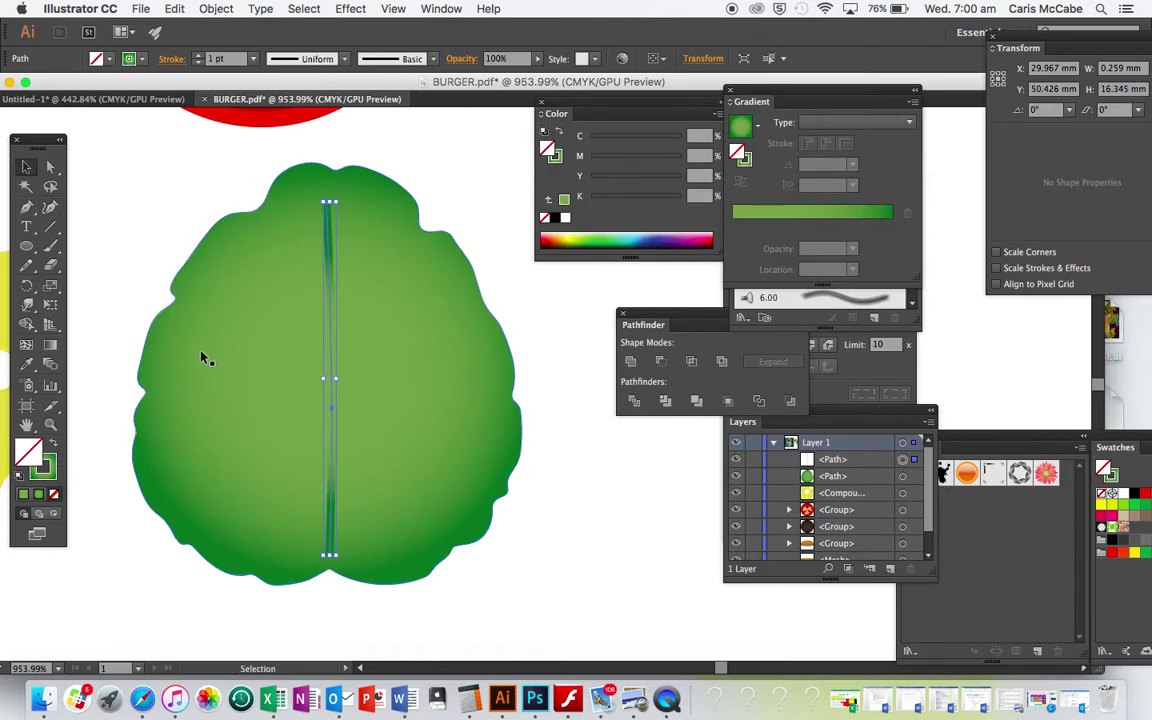
double_click(55, 477)
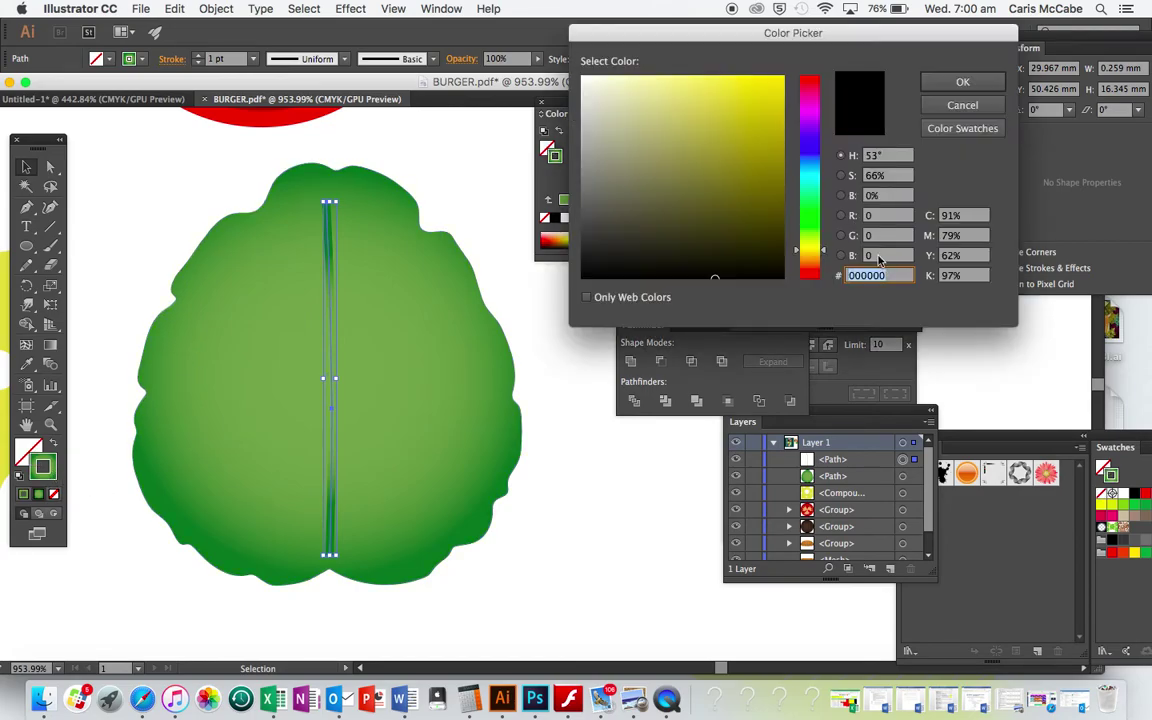
left_click(816, 223)
left_click_drag(806, 223, 807, 230)
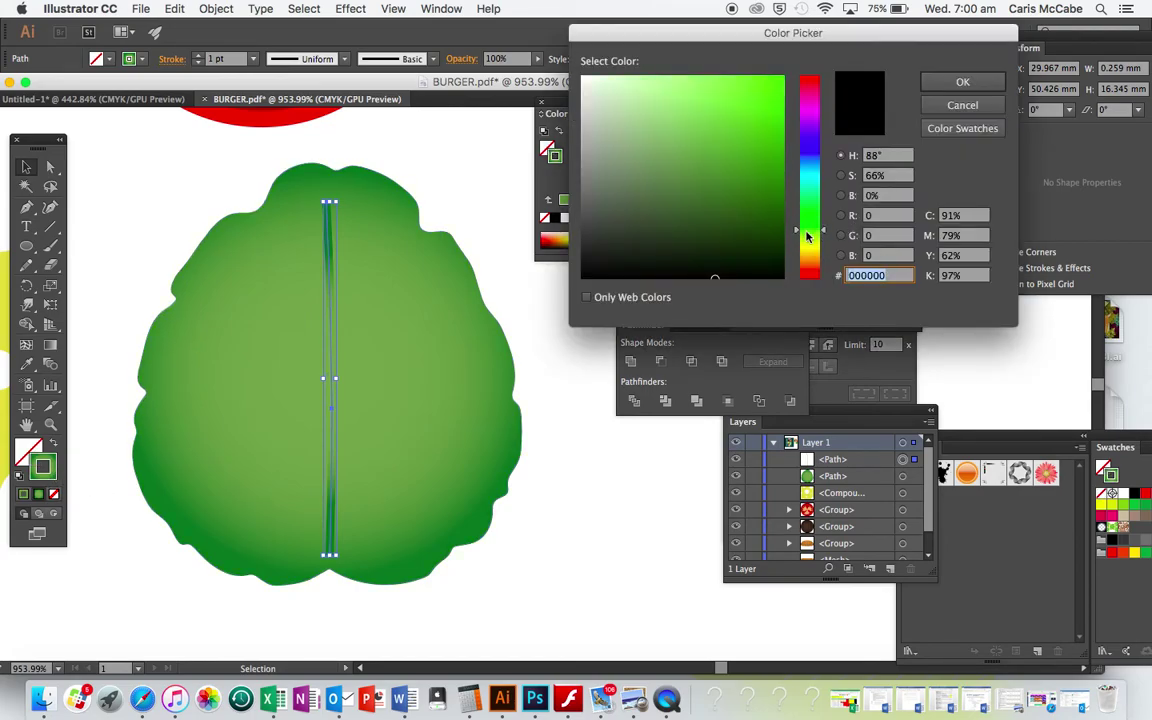
left_click(689, 87)
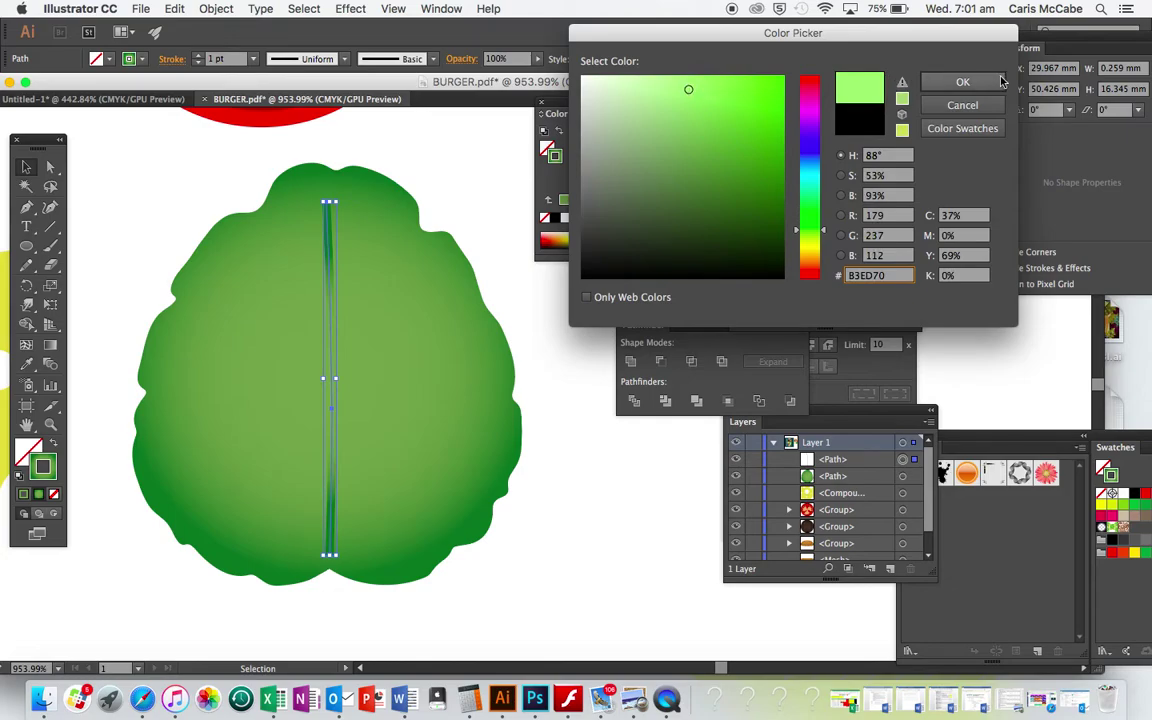
left_click(970, 85)
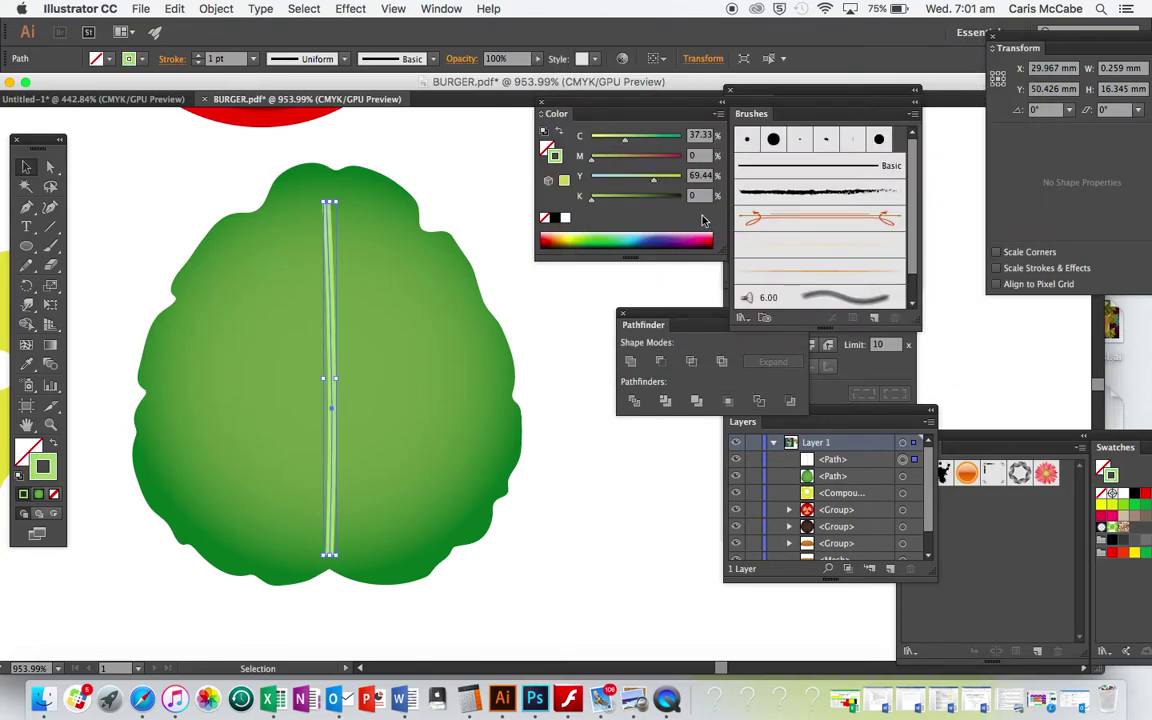
Show the full stroke options and give the central vein a 3 pt stroke weight with round caps
left_click(443, 9)
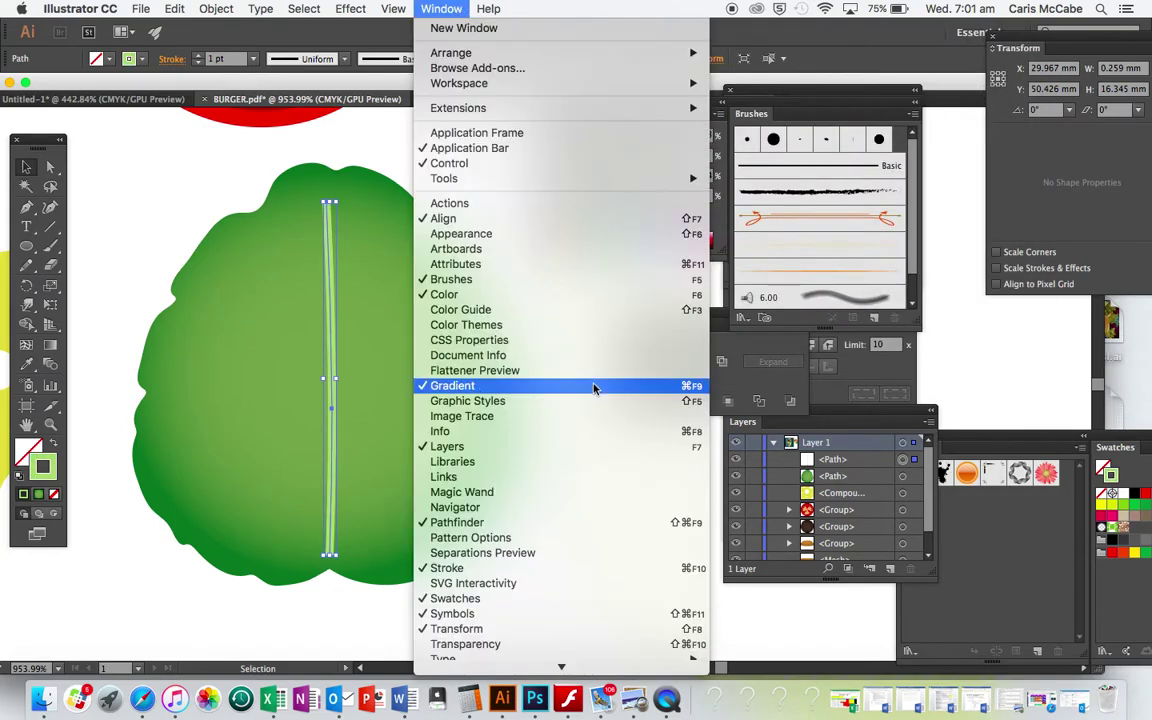
left_click(596, 512)
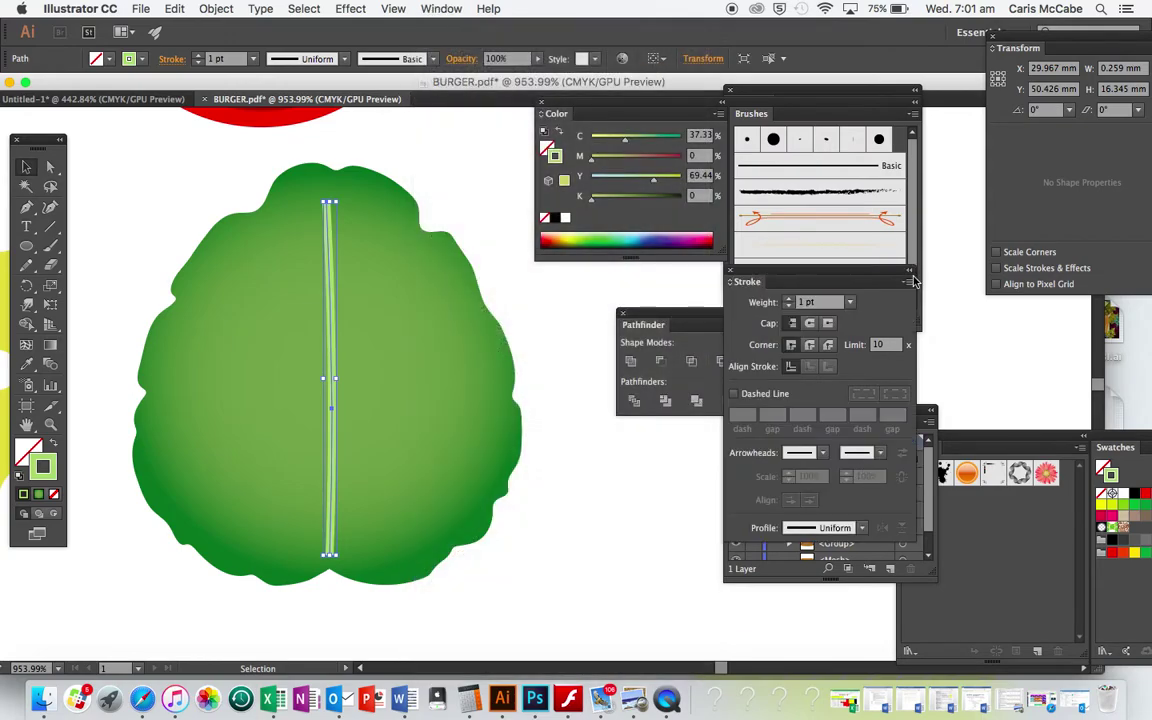
left_click(914, 281)
mouse_move(826, 281)
left_mouse_down()
mouse_move(750, 378)
mouse_move(840, 303)
mouse_move(845, 253)
mouse_move(925, 299)
mouse_move(880, 340)
left_mouse_up()
left_click(913, 334)
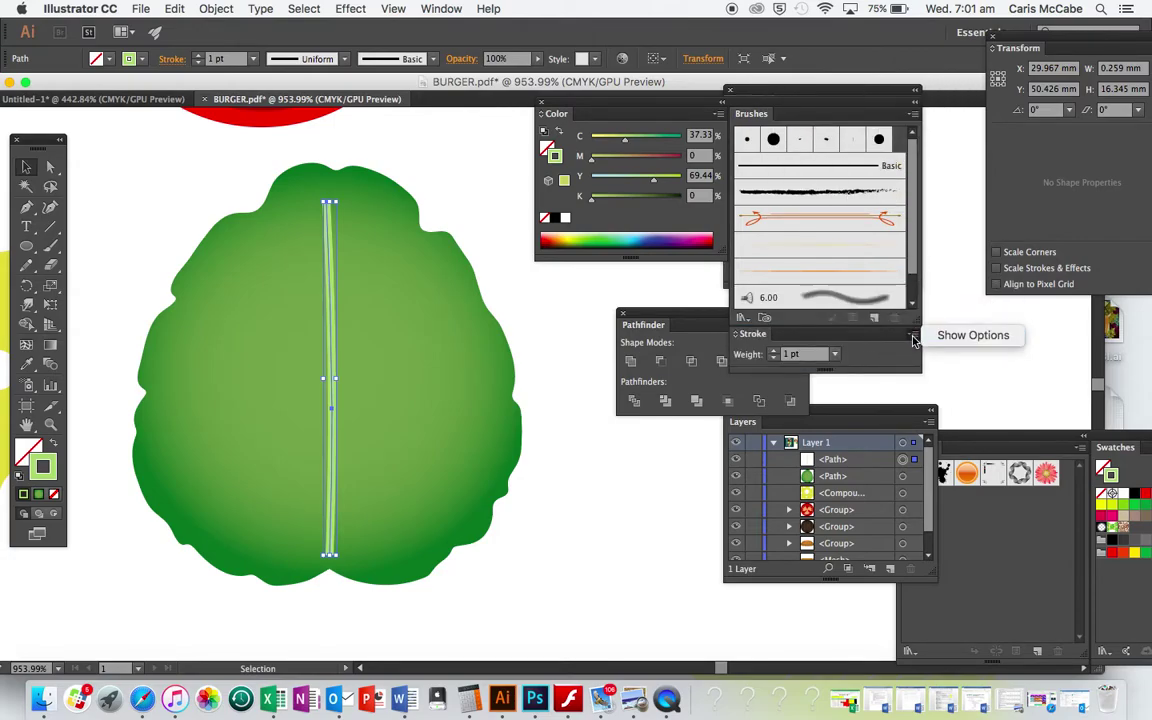
left_click(944, 337)
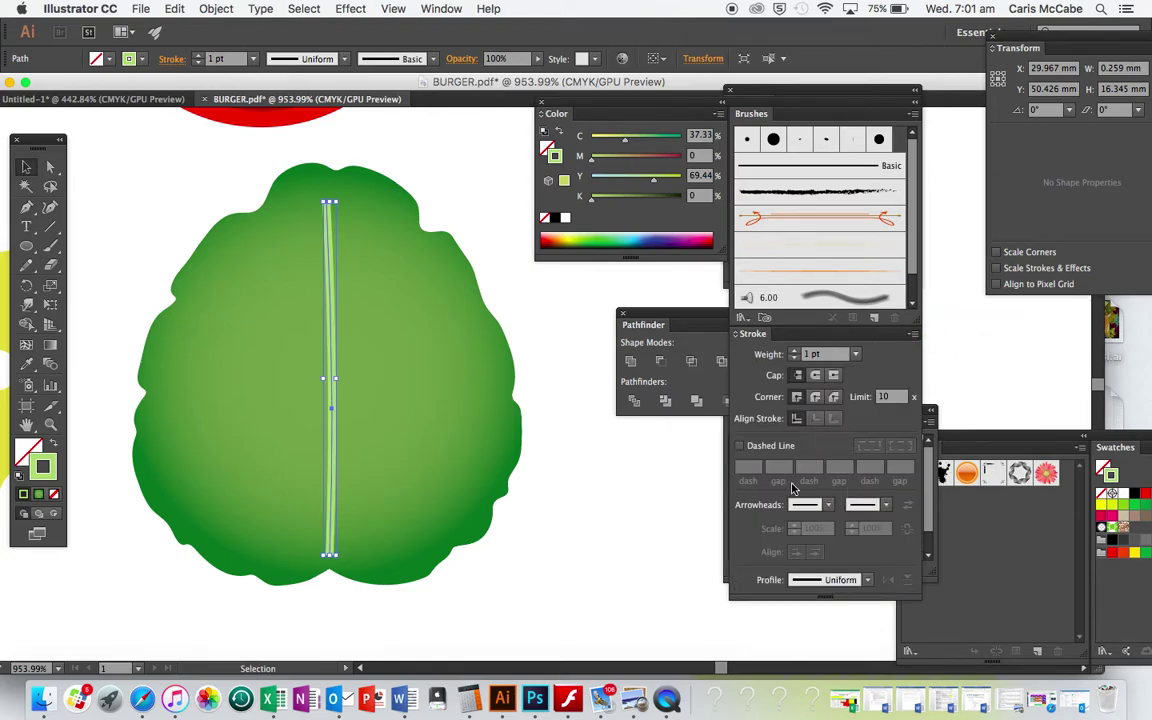
left_click(795, 352)
left_click(795, 352)
Move the central vein down about 1 mm so its lower end sits at the leaf's base notch, leaving the leaf in place
left_click_drag(342, 535, 340, 551)
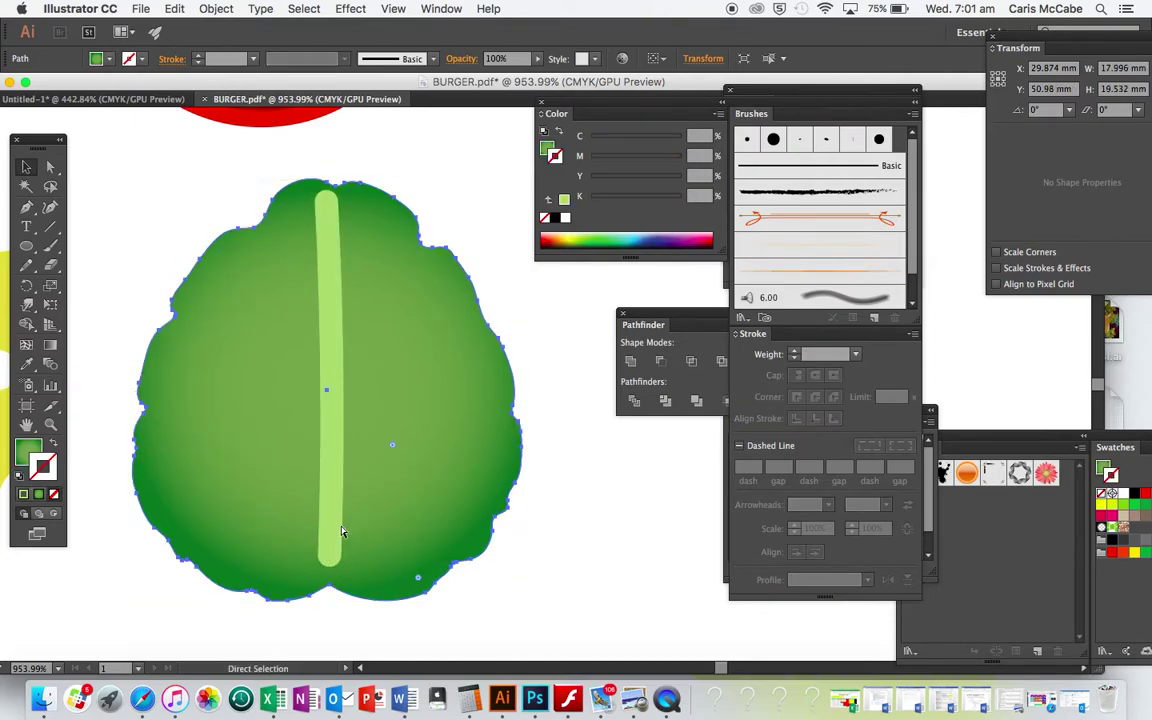
key("super+z")
left_click_drag(322, 503, 334, 522)
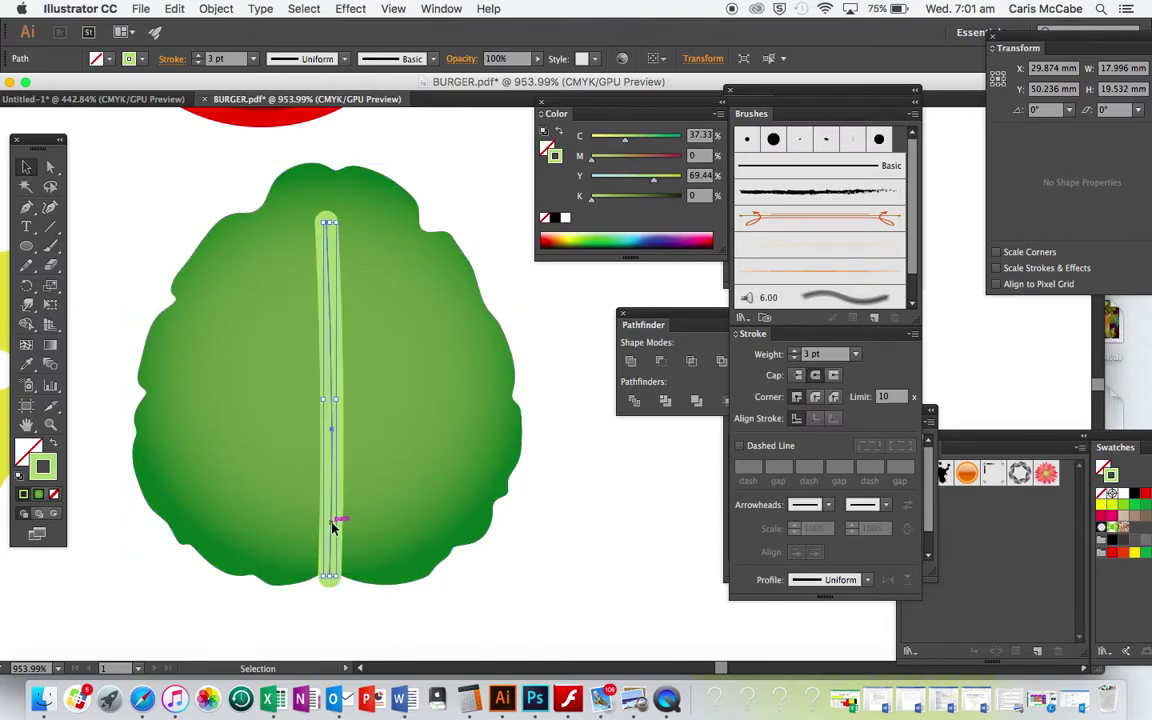
Apply the tapered triangular width profile to the central vein and flip it so the wide end is at the leaf's base
left_click(867, 580)
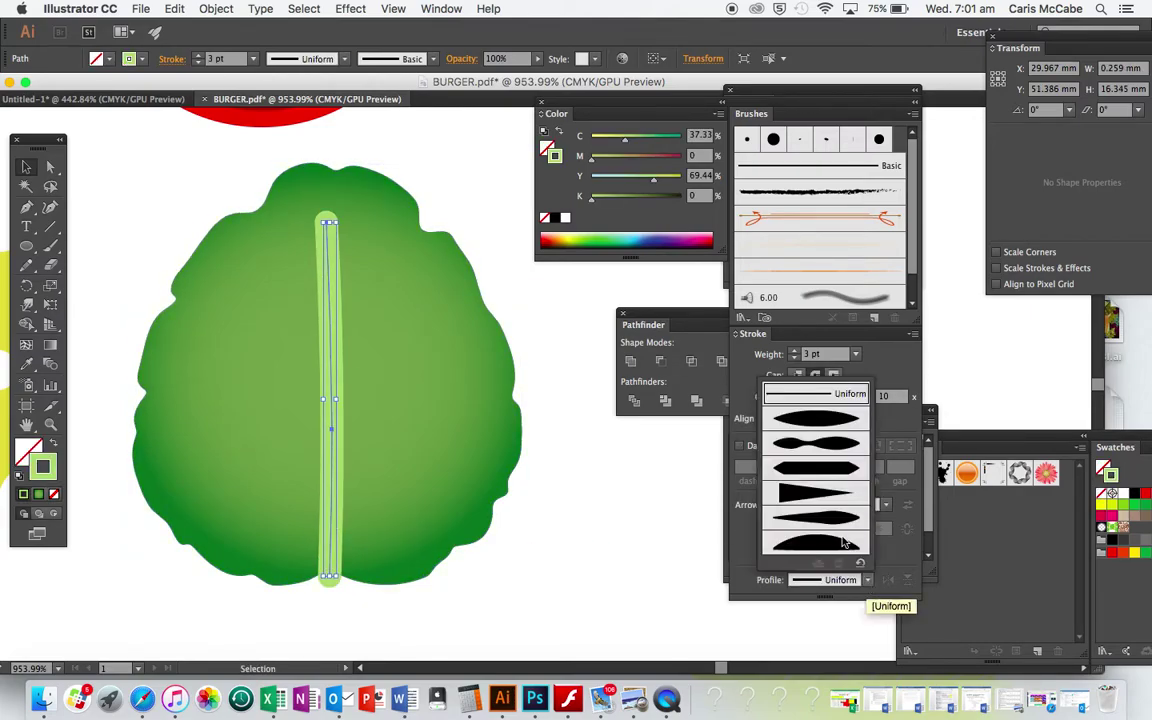
left_click(814, 447)
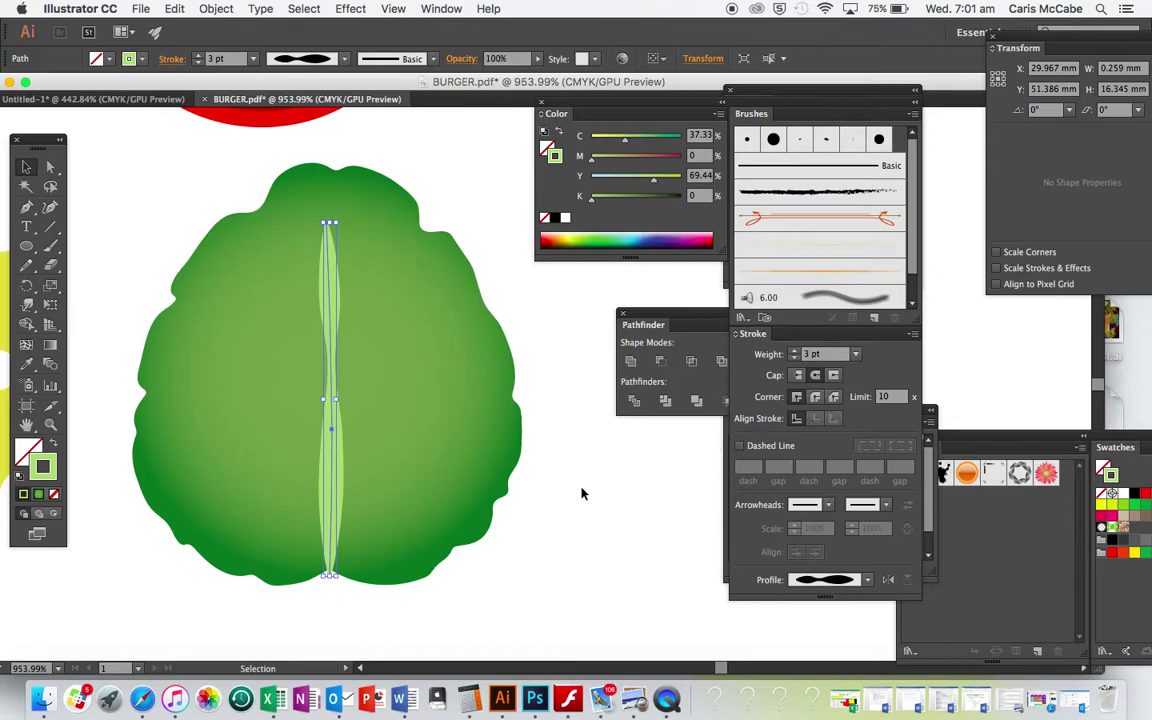
left_click(867, 580)
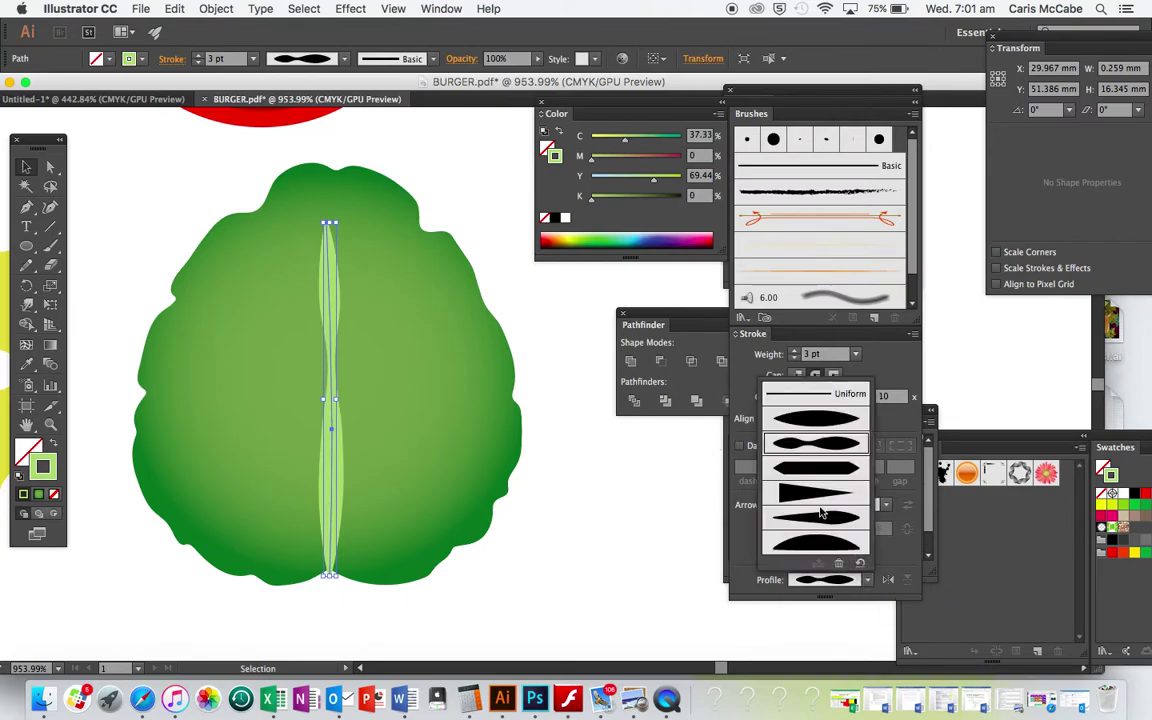
left_click(811, 493)
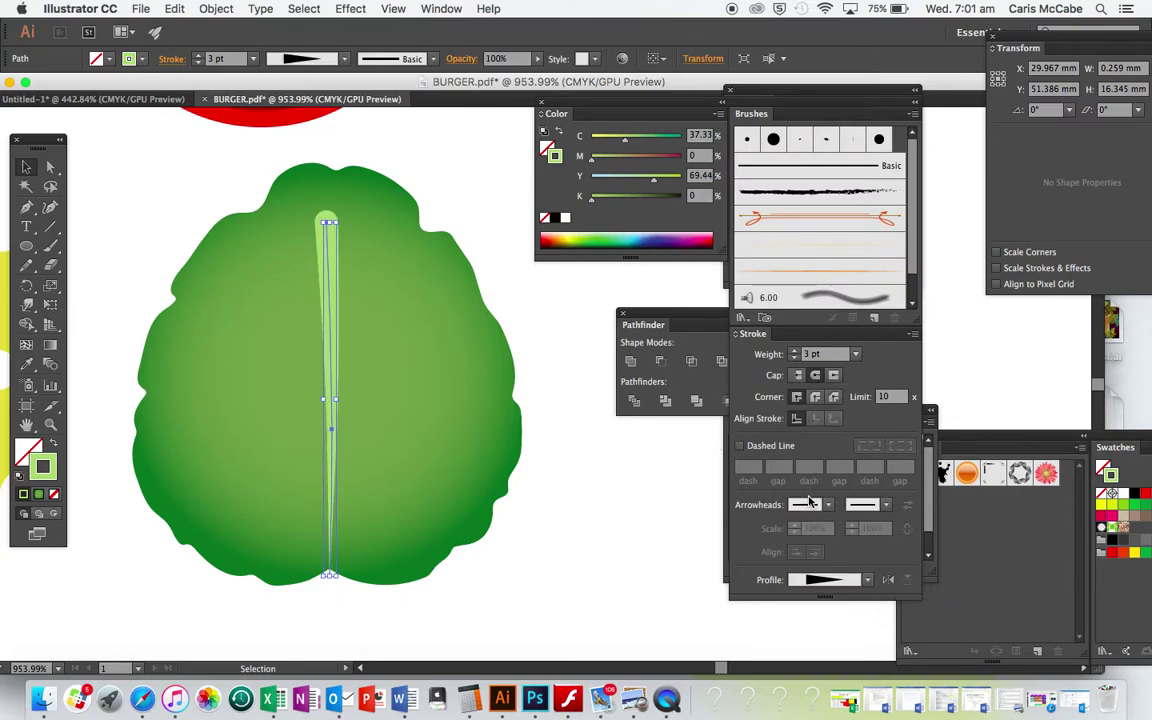
left_click(888, 579)
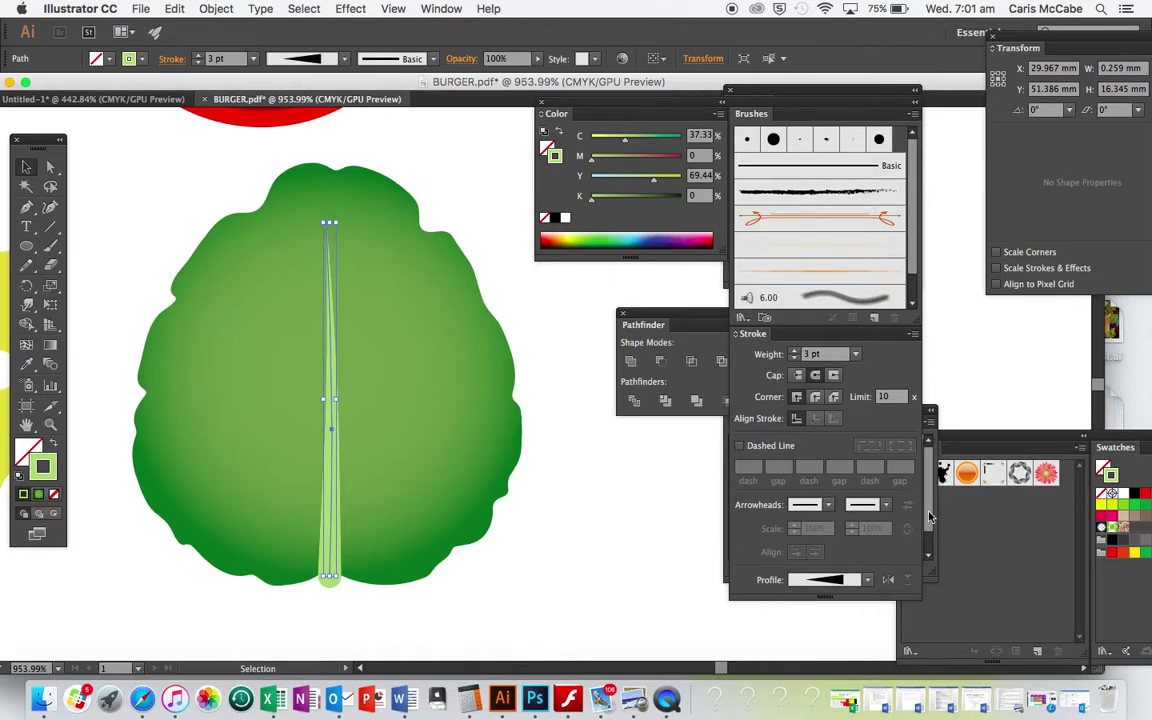
Set the central vein's stroke weight to 2 pt and deselect it
left_click(793, 351)
left_click(793, 358)
left_click(793, 358)
left_click(619, 577)
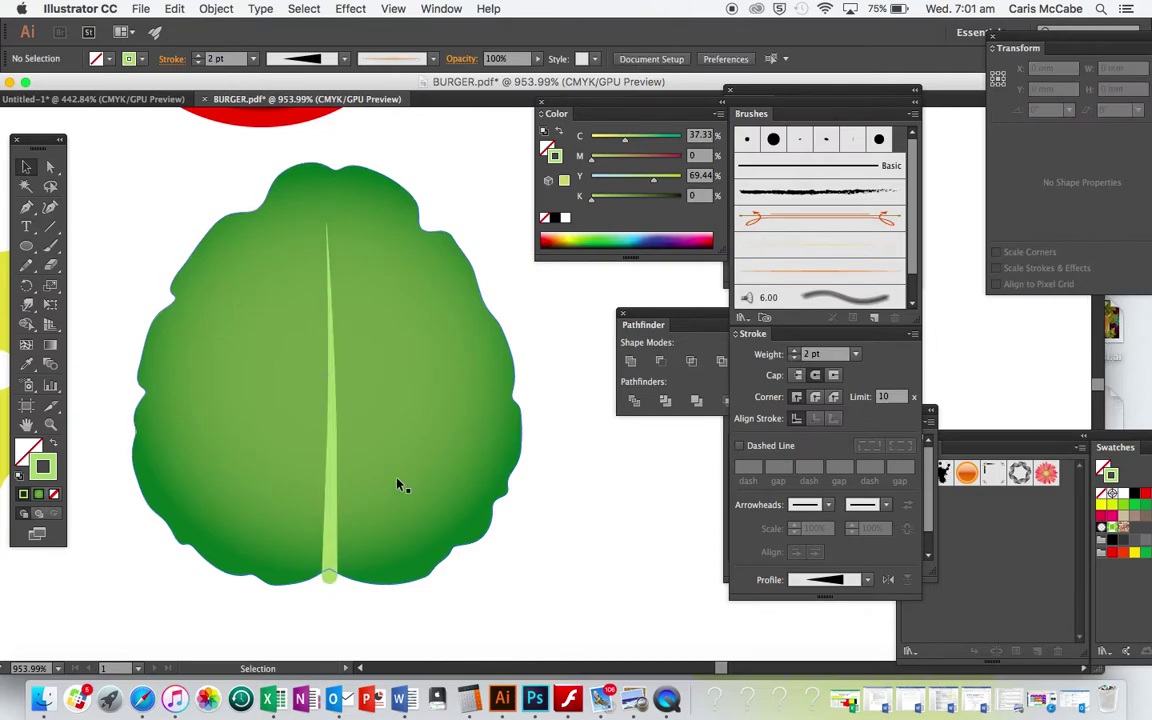
left_click(335, 502)
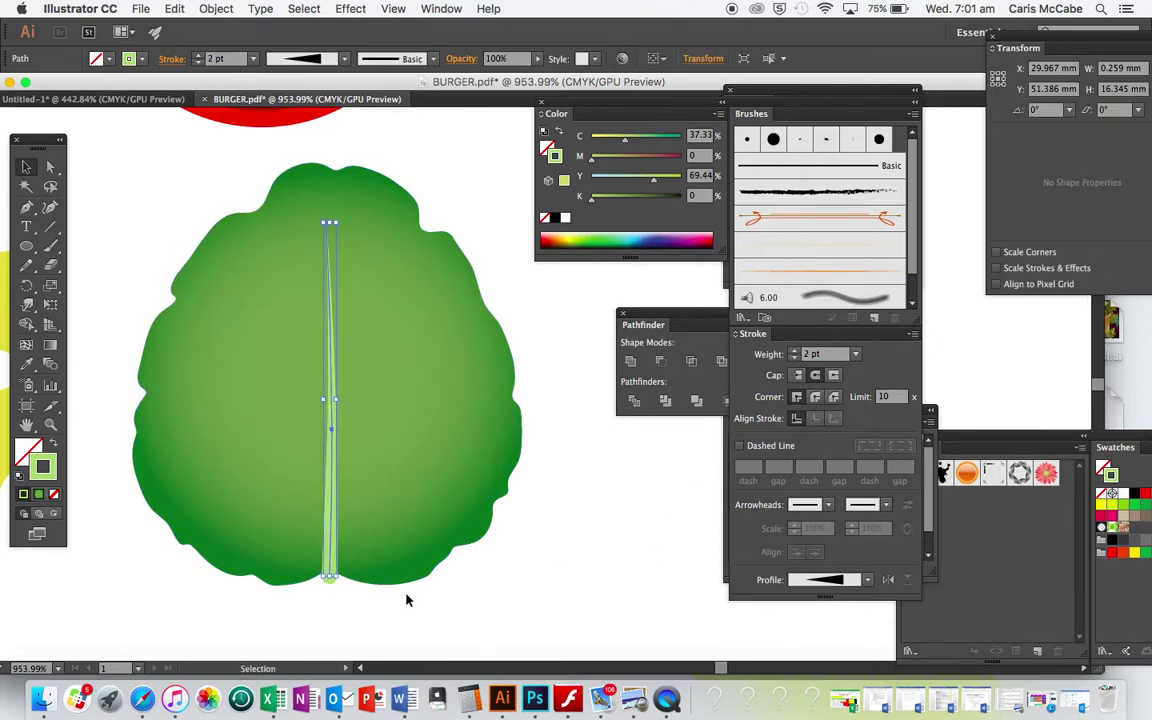
left_click(619, 573)
Draw a curved side vein about 4.4 × 4.8 mm from the leaf's upper right to the central vein with the Curvature tool
left_click(50, 207)
left_click(431, 269)
left_click(390, 324)
left_click(332, 378)
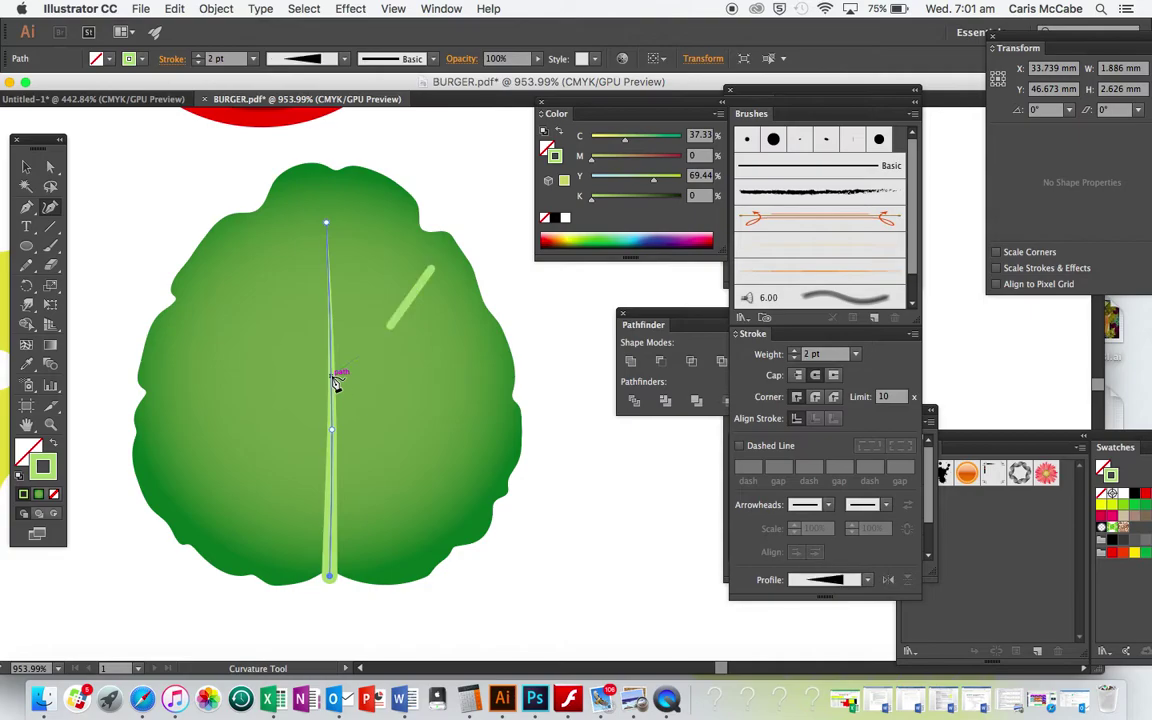
key("super+z")
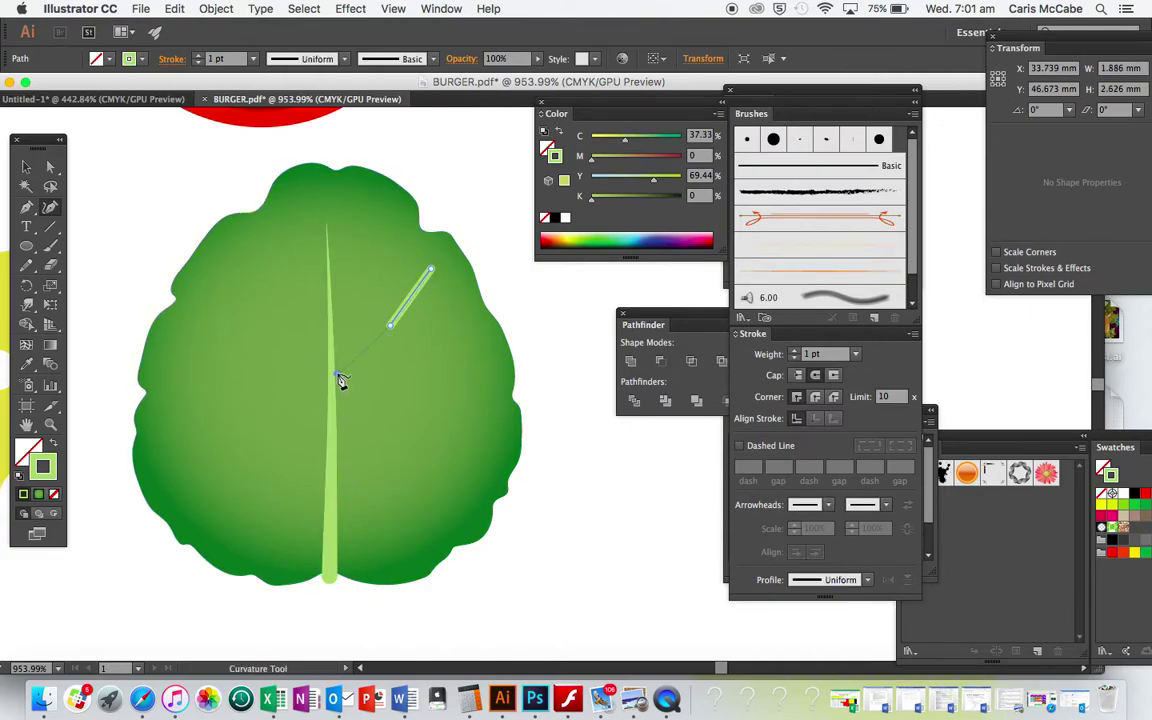
left_click(337, 376)
Apply the tapered triangular width profile to the side vein, flipped so its wide end meets the central vein, and deselect it
key("i")
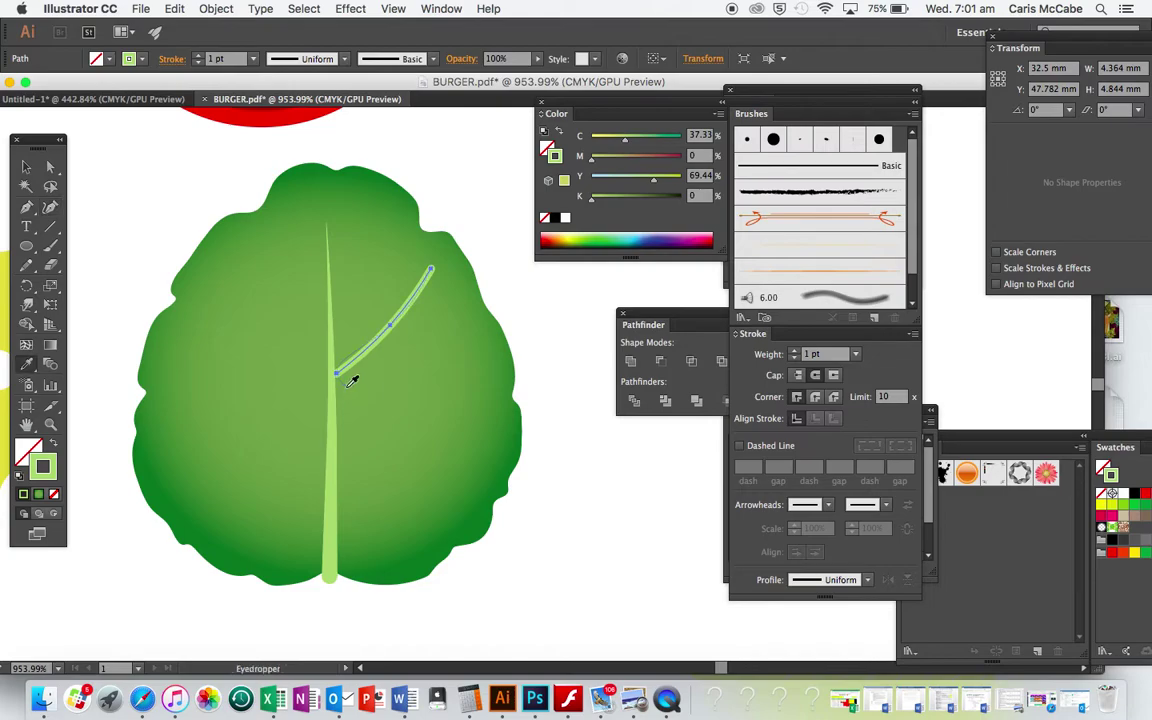
left_click(333, 528)
left_click(869, 582)
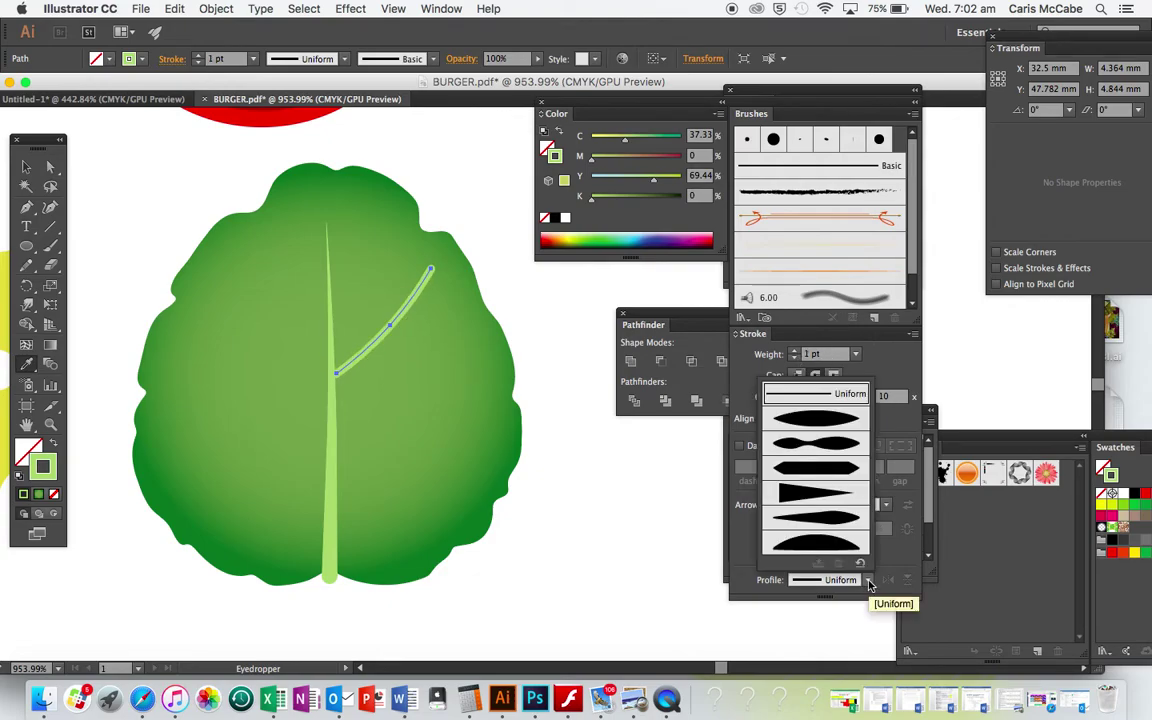
left_click(825, 497)
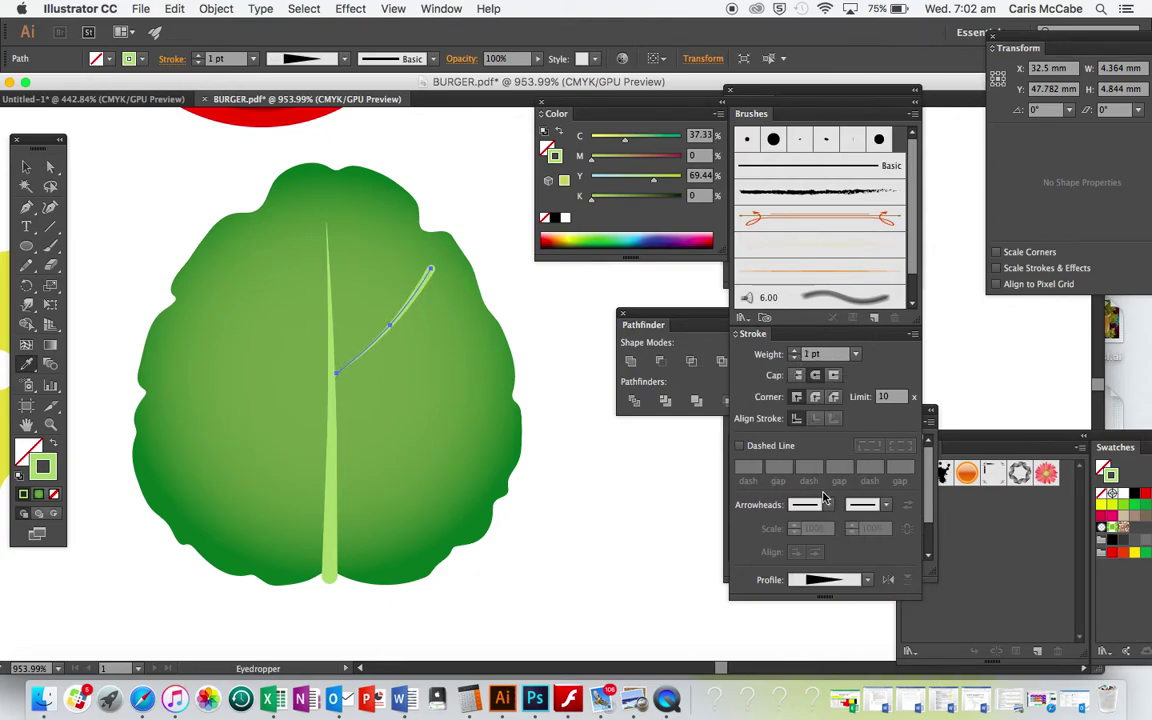
left_click(888, 581)
key("v")
left_click(645, 561)
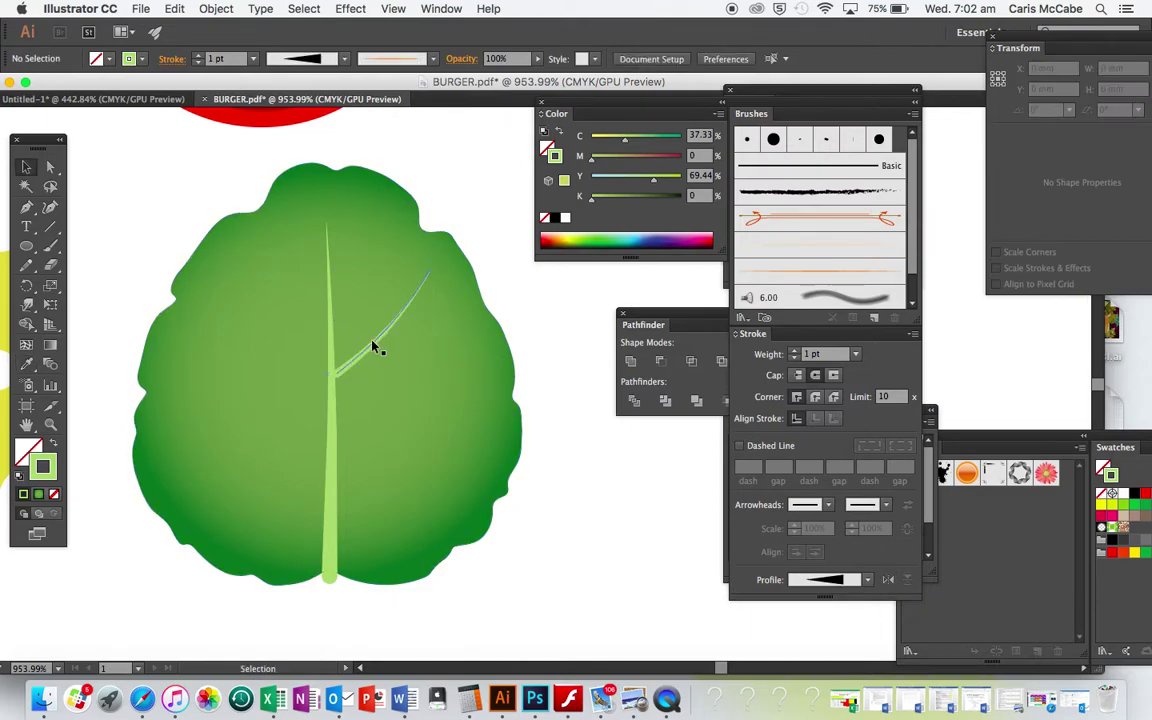
Duplicate the side vein below the first, rotate it to a flatter angle, and enlarge it to about 7.1 × 3.2 mm against the central vein
left_click_drag(372, 347, 374, 424)
left_click_drag(441, 343, 458, 395)
left_click_drag(366, 415, 393, 452)
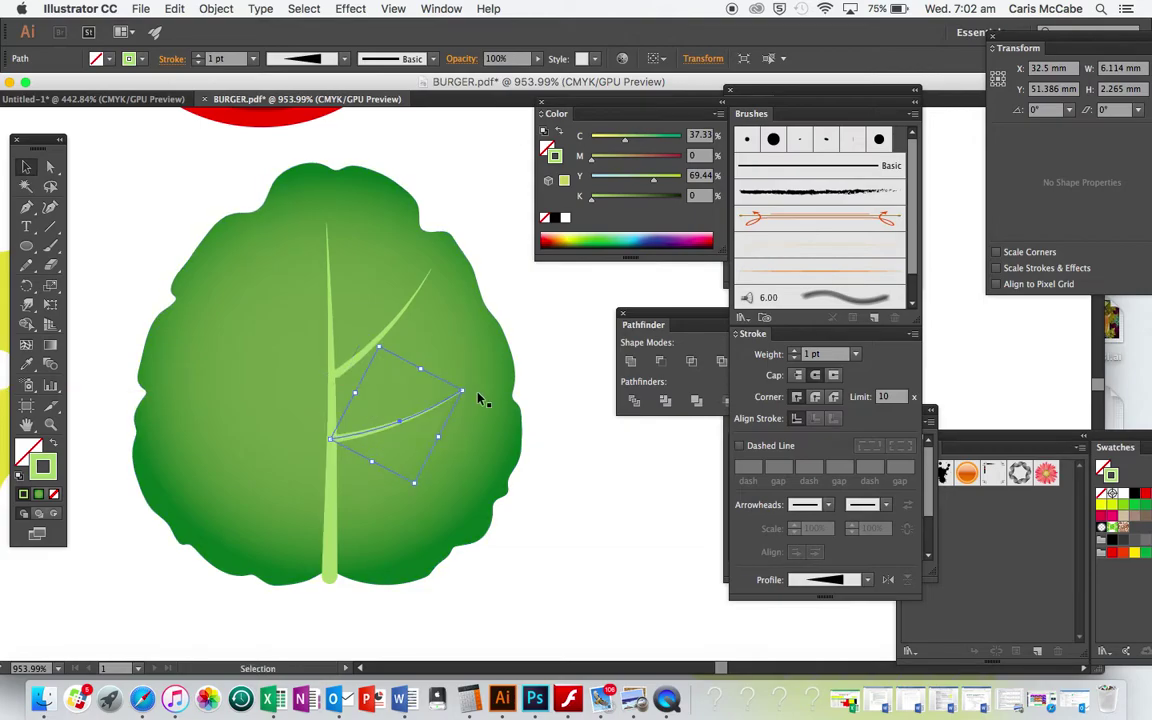
left_click_drag(465, 392, 483, 371)
Duplicate the second side vein near the leaf's base, rotate it slightly steeper, and join its wide end to the central vein
left_click_drag(395, 428, 403, 508)
left_click_drag(498, 447, 493, 434)
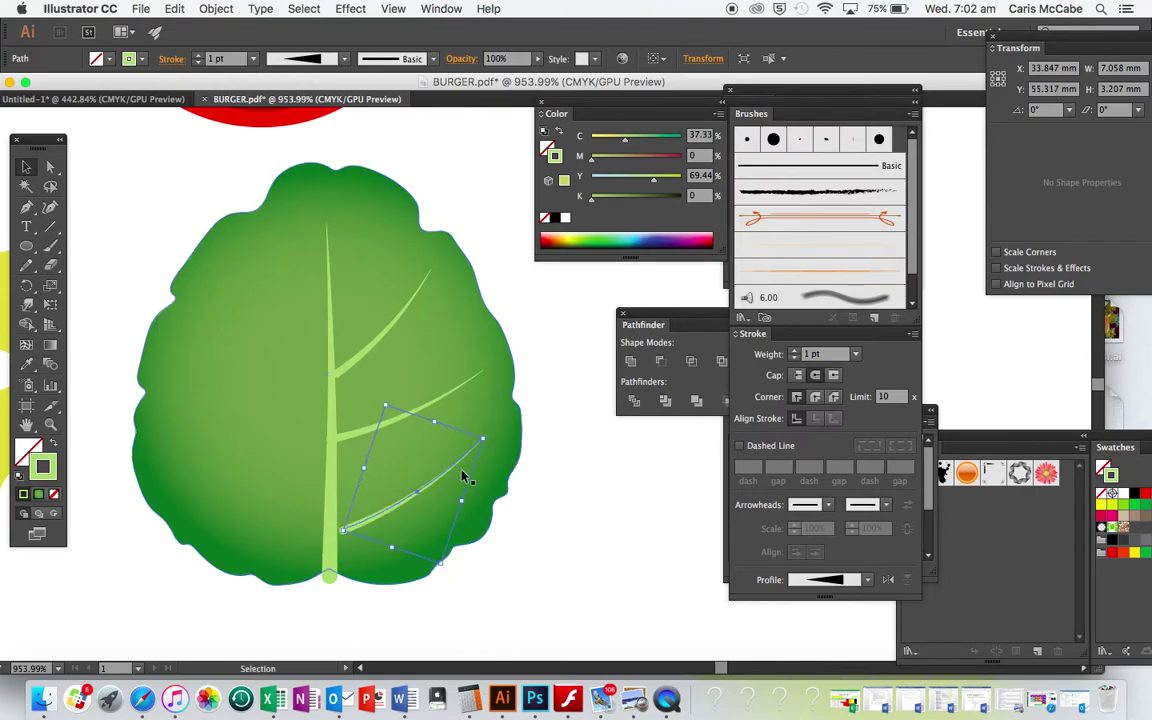
left_click_drag(414, 496, 406, 505)
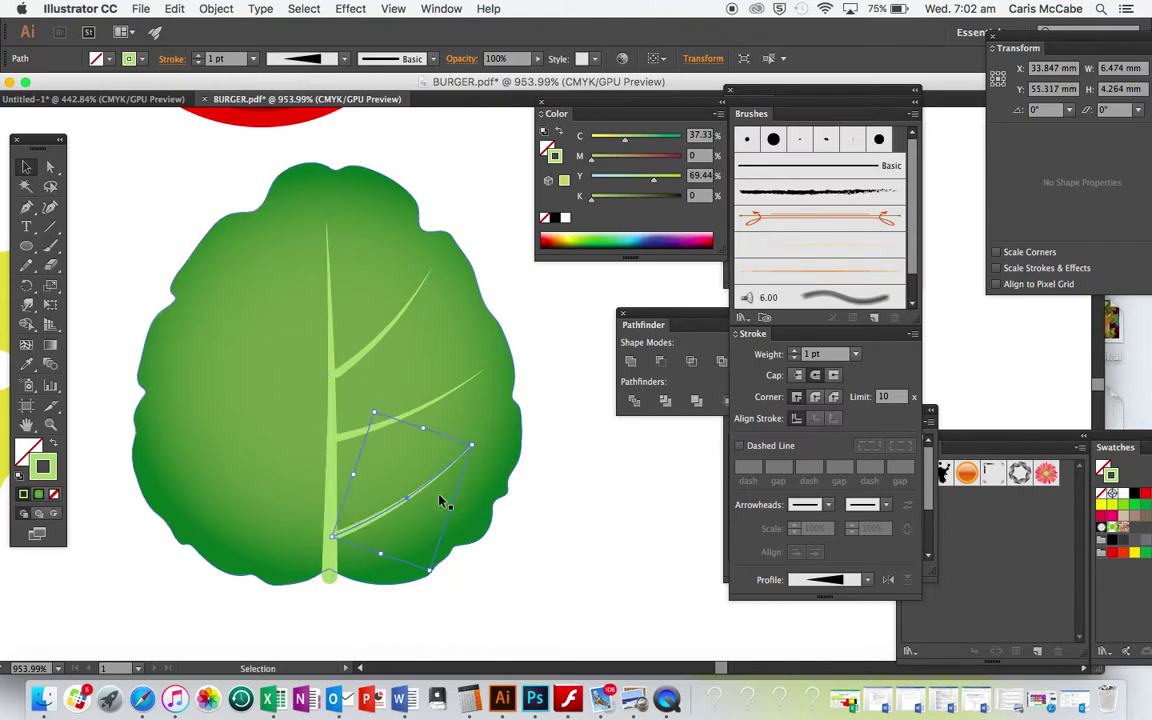
left_click(568, 411)
Nudge the middle side vein down, rotate it slightly steeper to match the others, and deselect it
left_click(411, 407)
left_click(411, 411)
left_click_drag(493, 364, 489, 356)
left_click(565, 421)
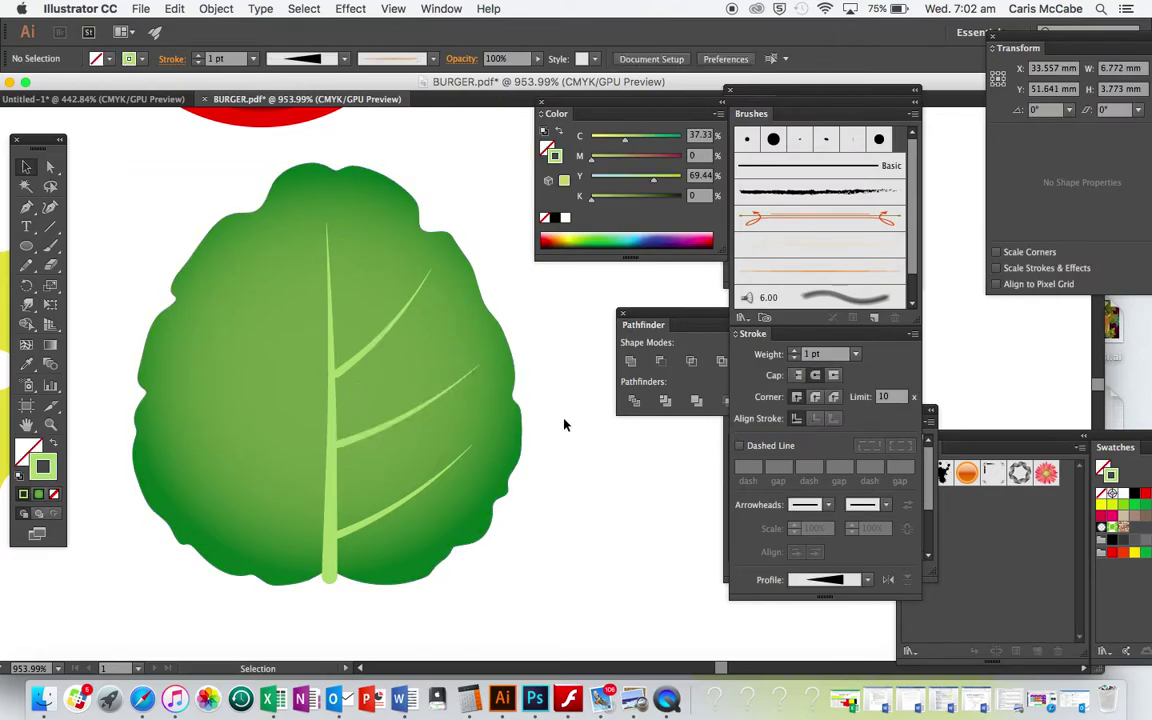
Select the central vein and the three side veins, expand their appearance into filled shapes, and deselect them
left_click(399, 320)
left_click(416, 401, "shift")
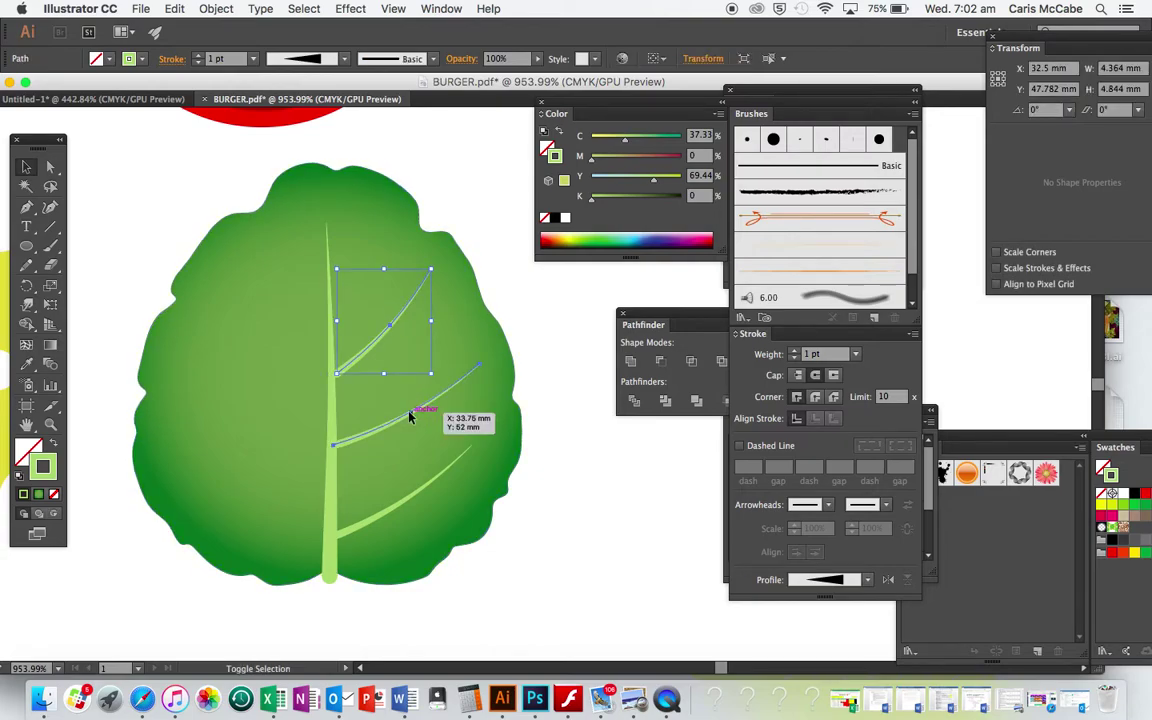
left_click(427, 490, "shift")
left_click(333, 488, "shift")
left_click(214, 9)
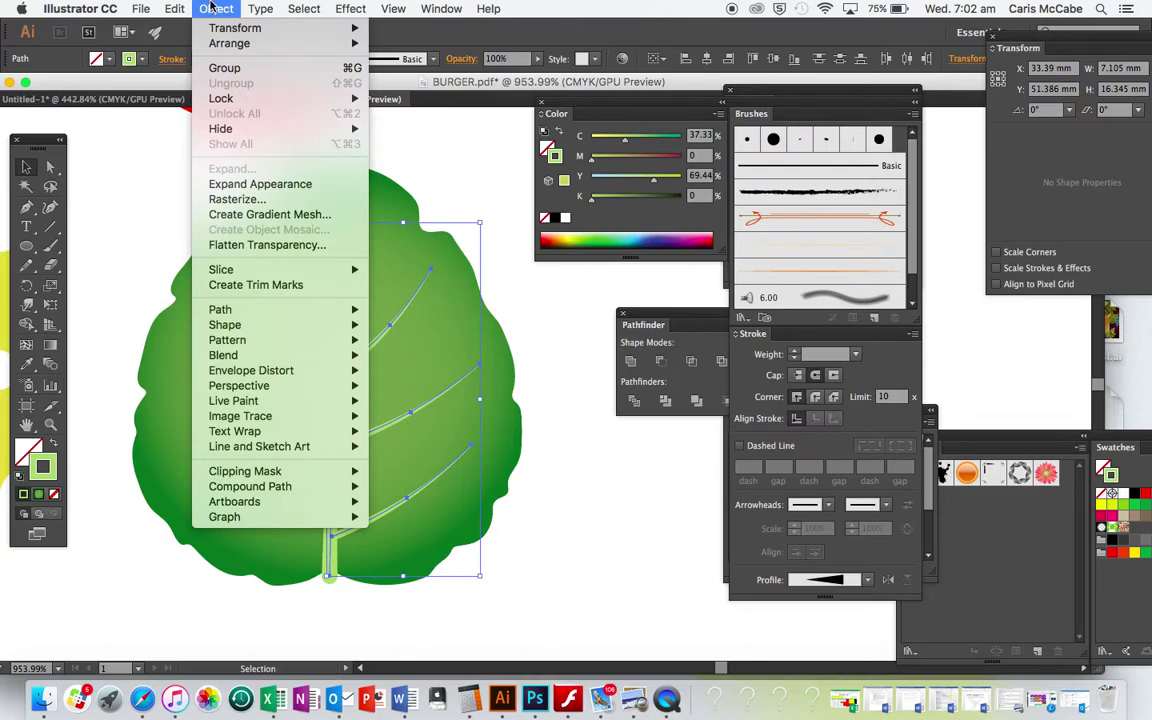
left_click(245, 184)
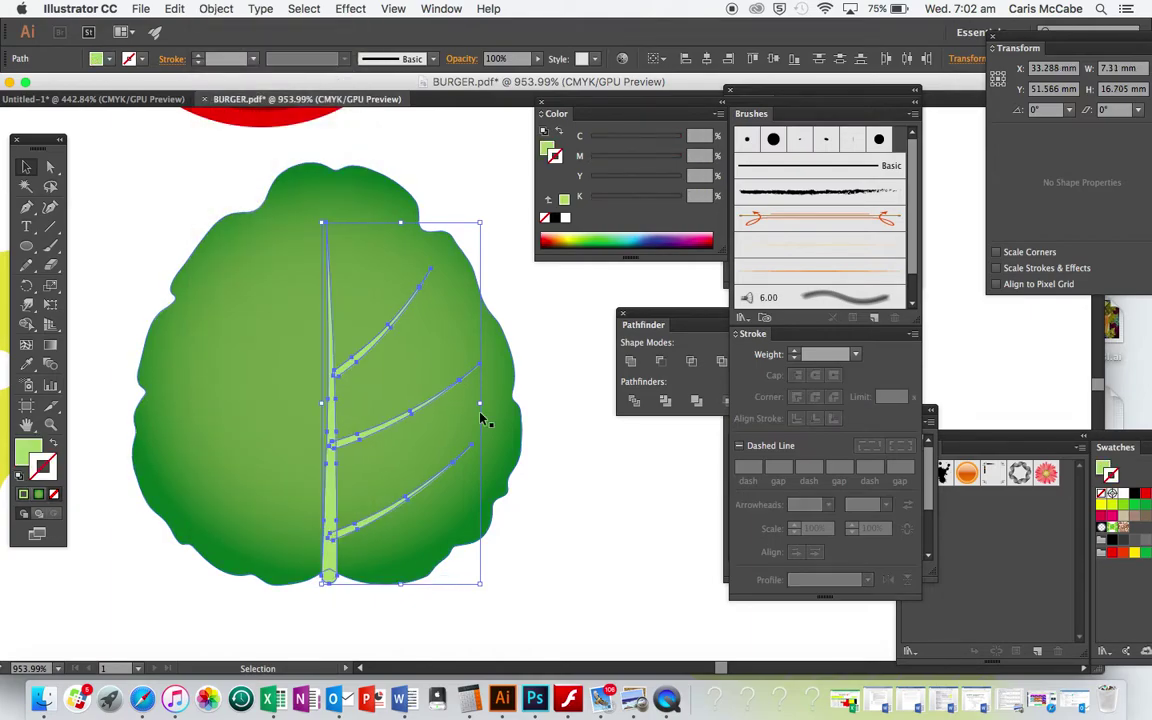
left_click(599, 505)
Reflect a copy of the three side veins across the vertical axis and move it to the left side of the central vein
left_click(390, 420)
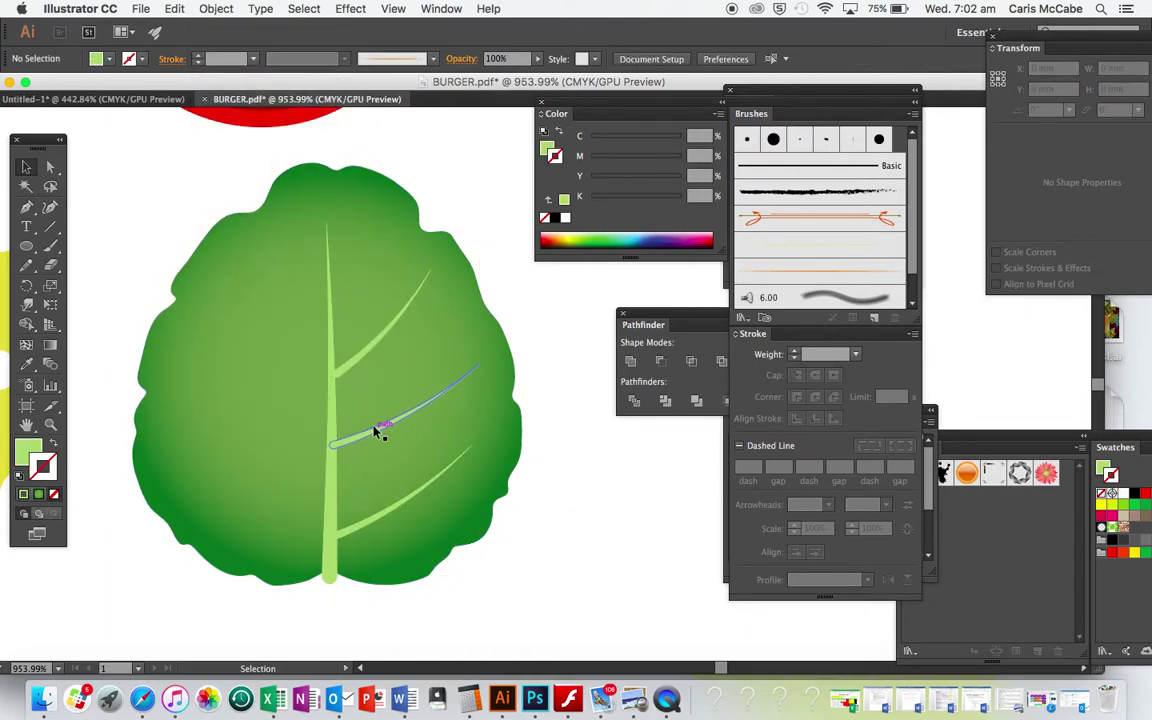
left_click(356, 362, "shift")
left_click(404, 517, "shift")
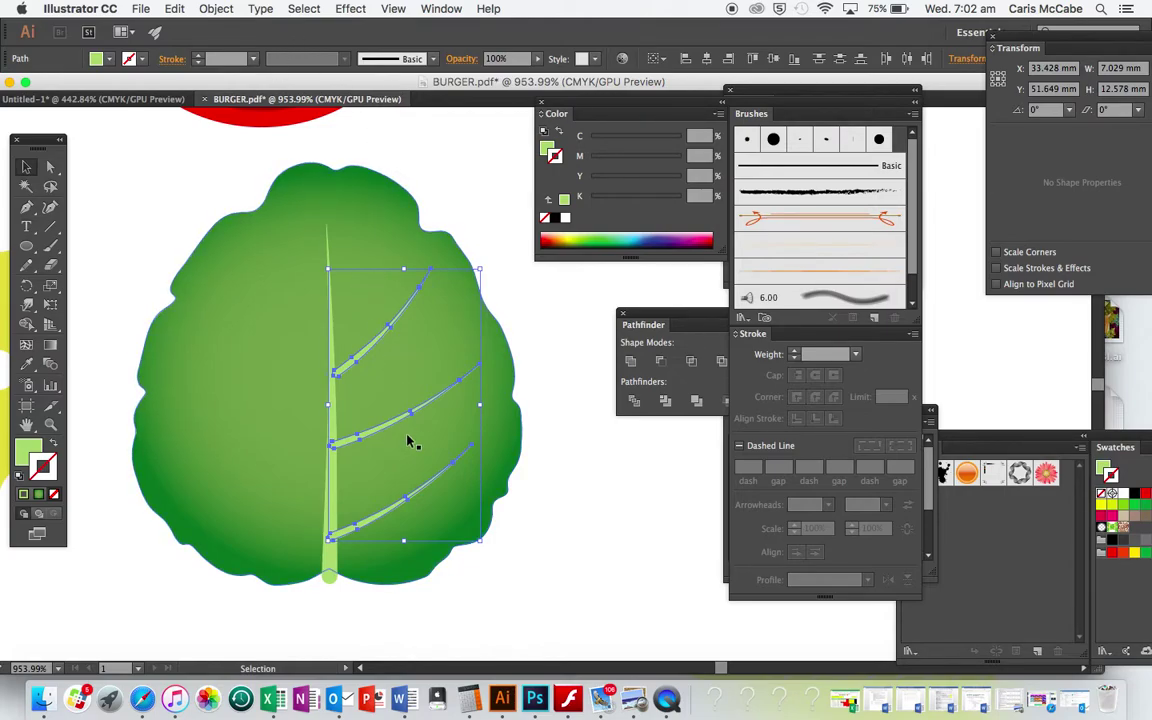
left_click(214, 8)
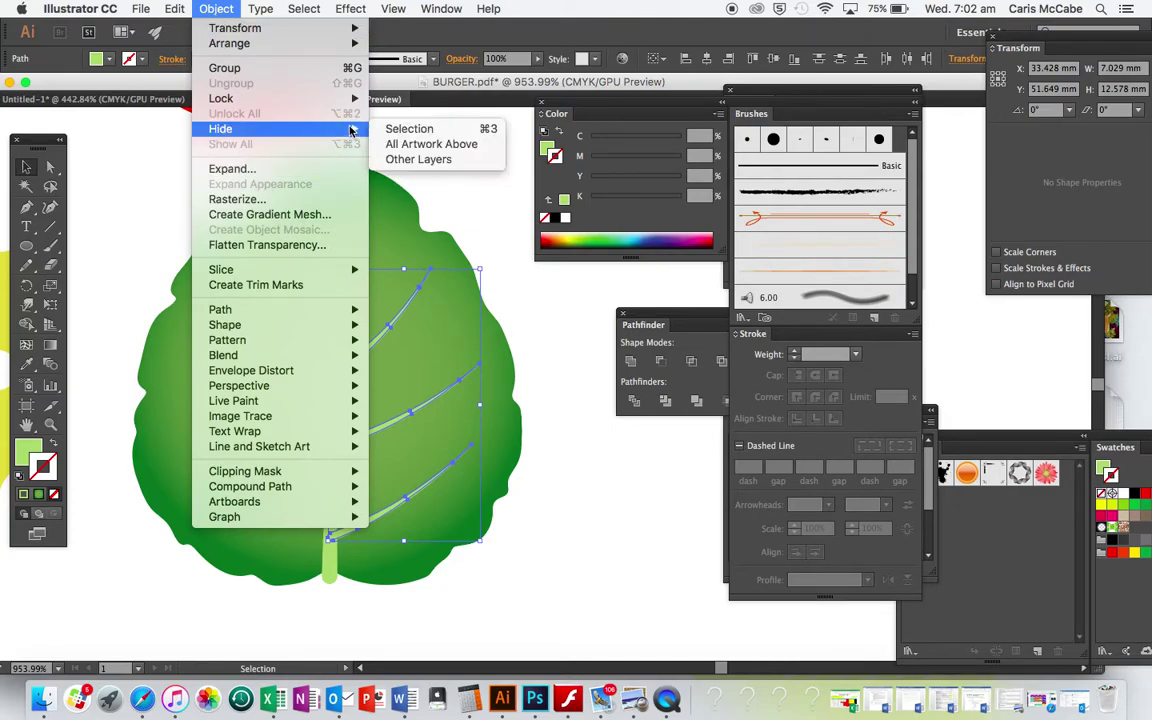
mouse_move(230, 28)
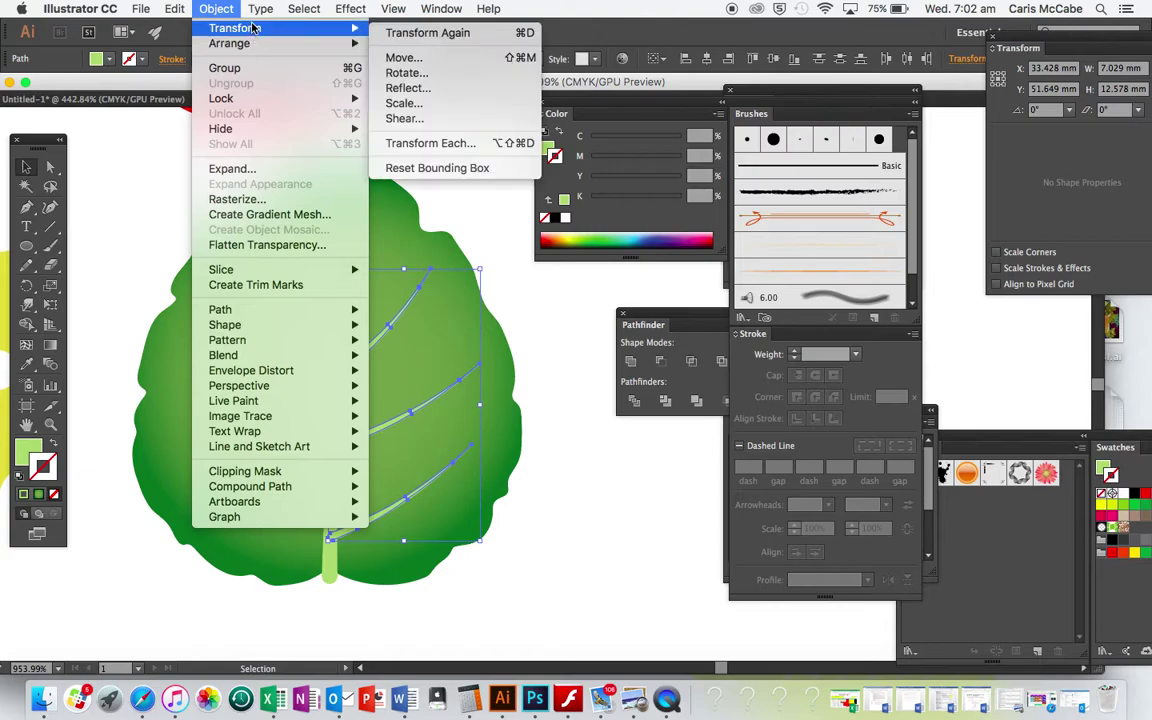
left_click(407, 89)
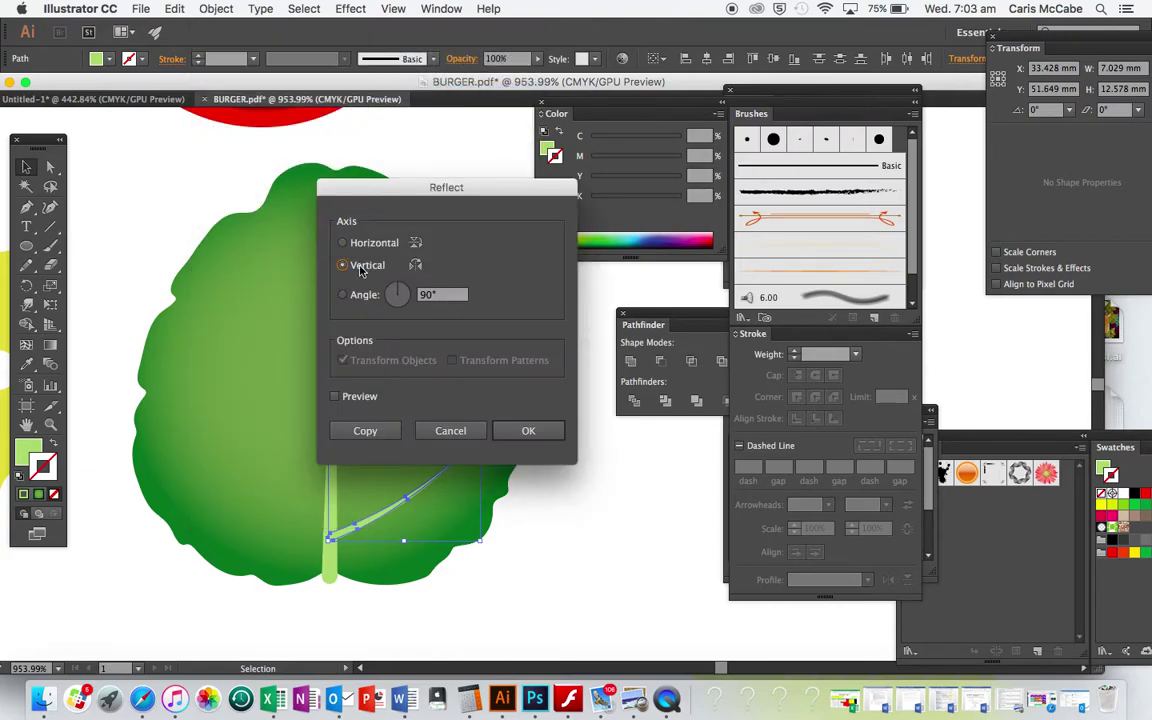
left_click(365, 431)
left_click_drag(427, 432, 282, 433)
left_click(614, 603)
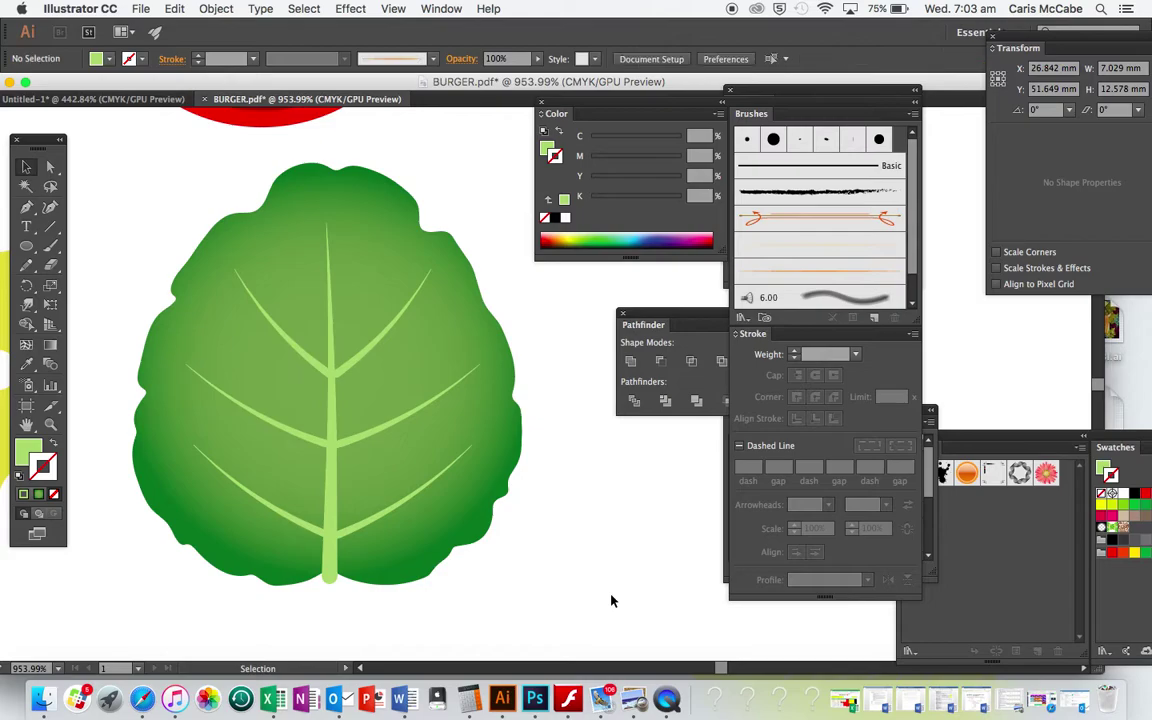
Select the whole lettuce leaf with all its veins and group them
scroll(614, 603, "down", 2)
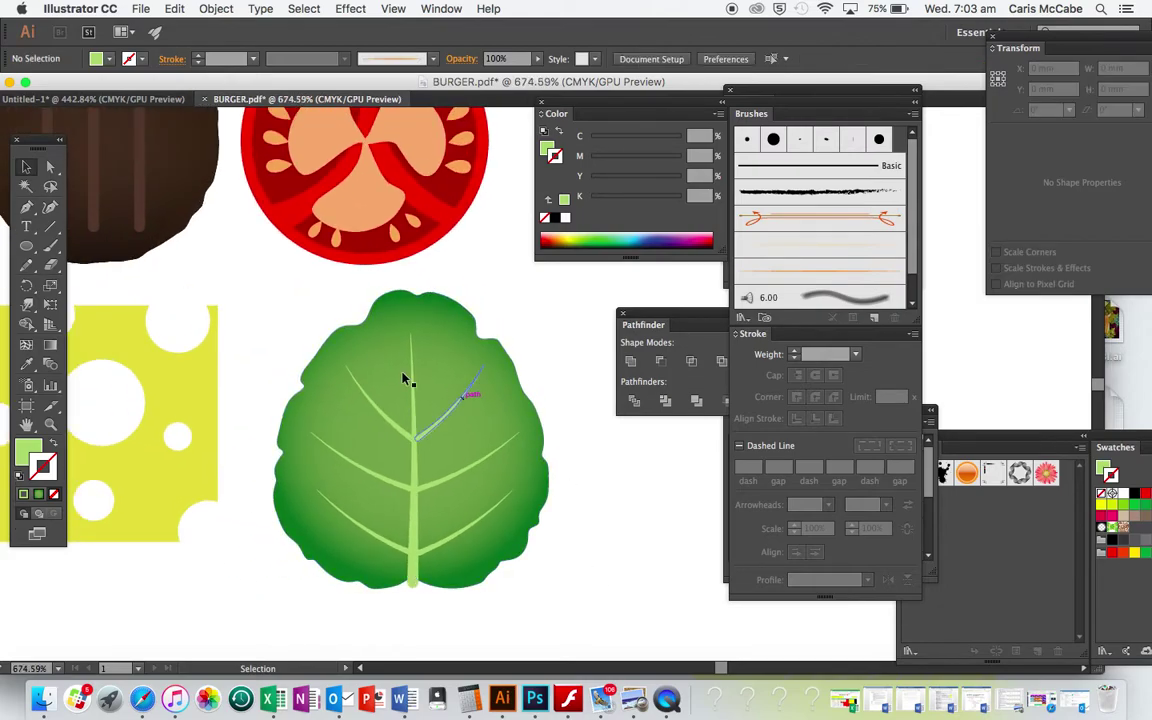
left_click_drag(292, 310, 542, 573)
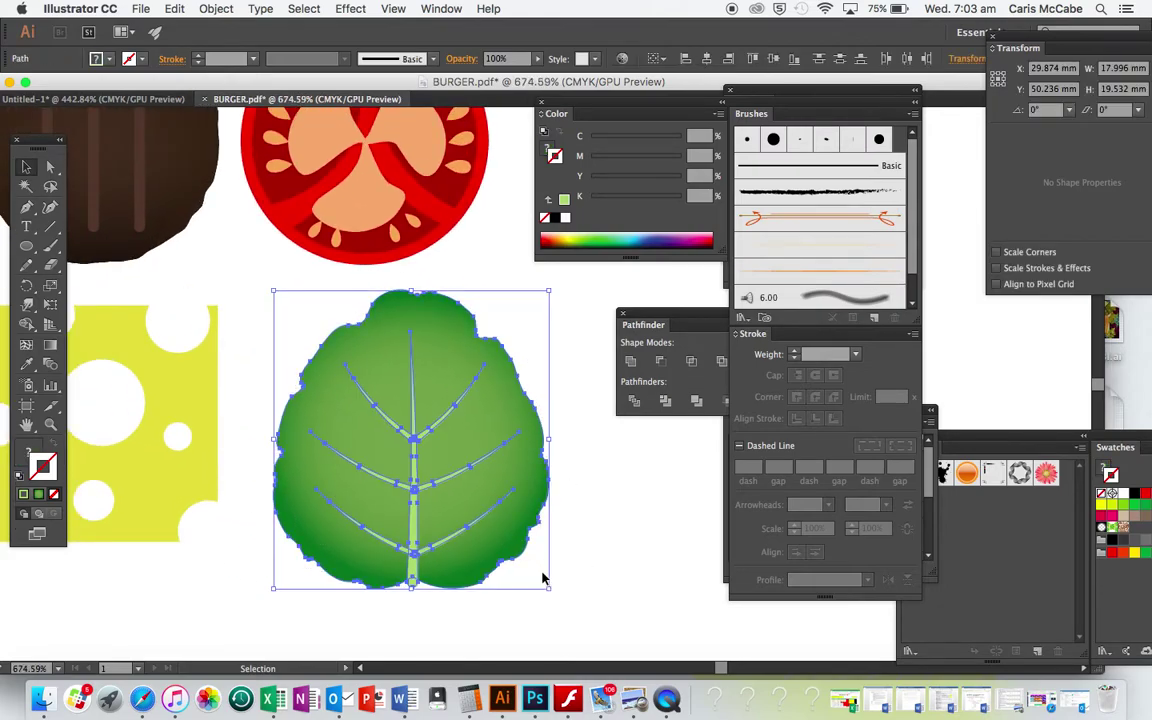
scroll(542, 573, "left", 5)
scroll(542, 573, "right", 4)
key("ctrl+g")
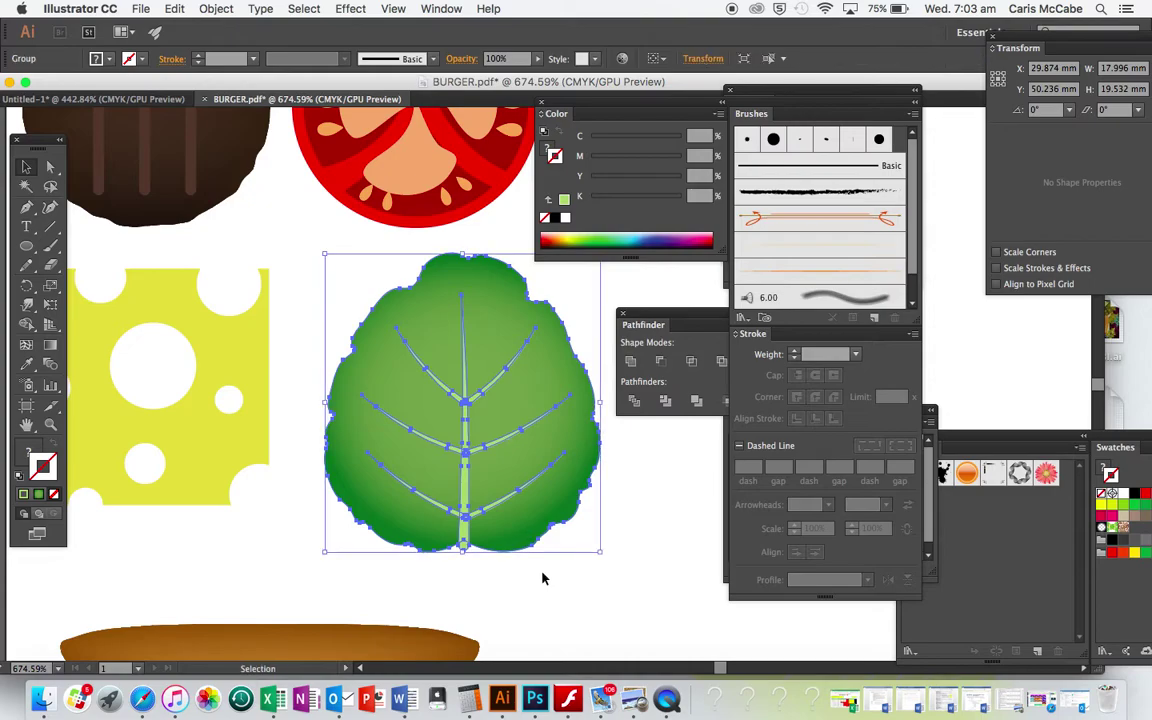
Duplicate the lettuce leaf to the left, rotate the copy slightly counterclockwise, send it behind the original, and deselect it
scroll(537, 585, "down", 1)
mouse_move(535, 462)
left_mouse_down()
mouse_move(553, 496)
mouse_move(563, 470)
mouse_move(587, 484)
mouse_move(514, 472)
left_mouse_up()
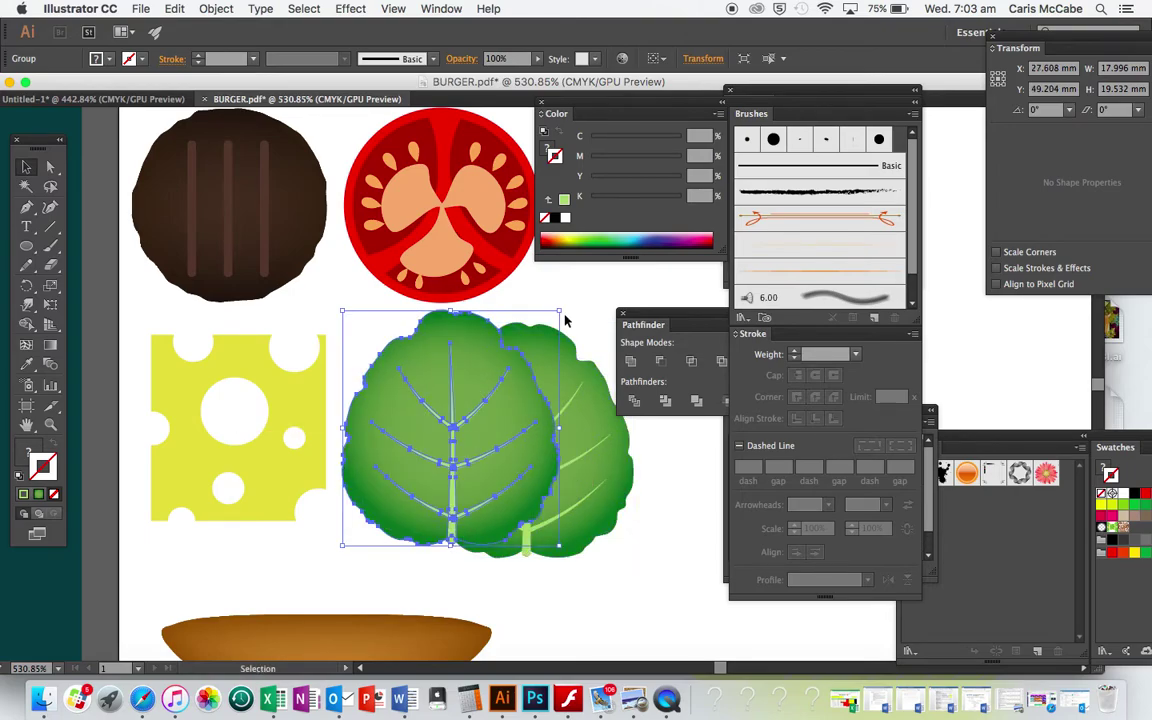
left_click_drag(565, 306, 523, 291)
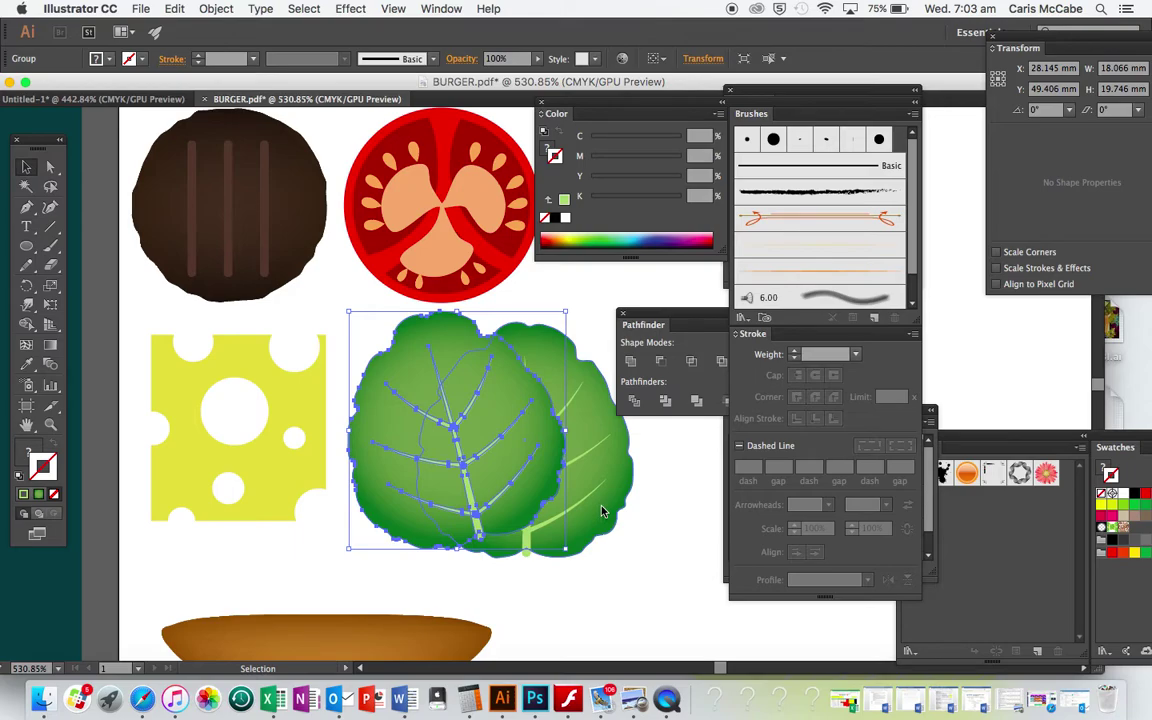
key("super+bracketleft")
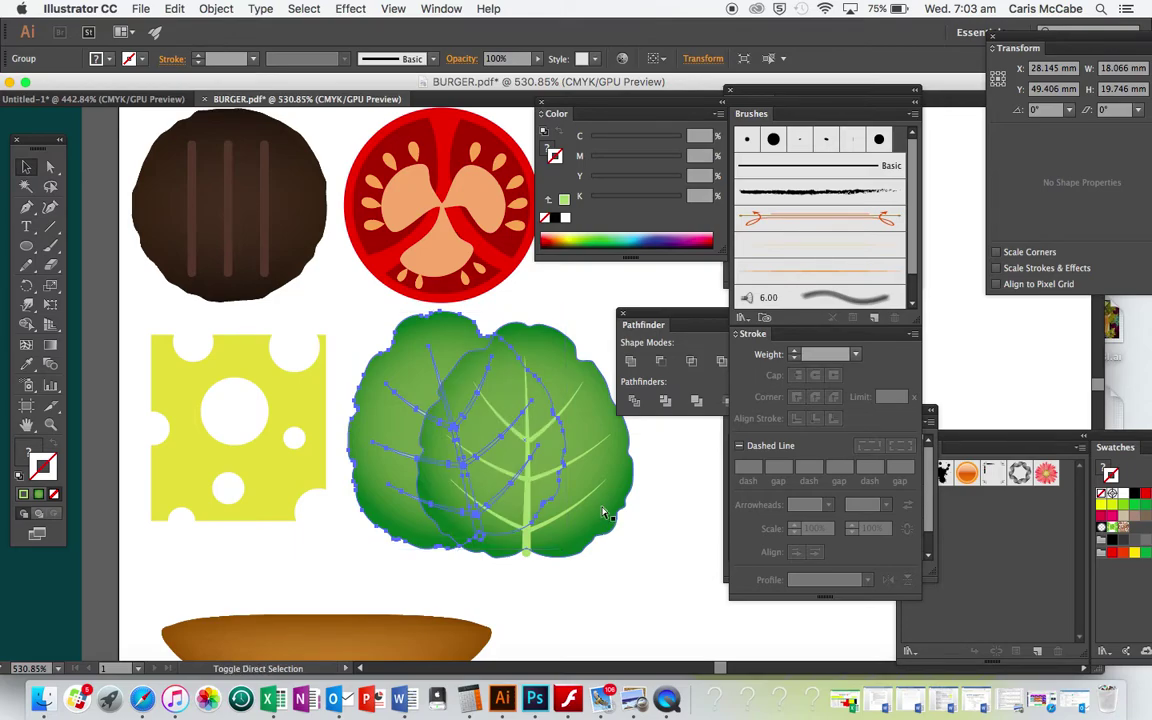
left_click(662, 549)
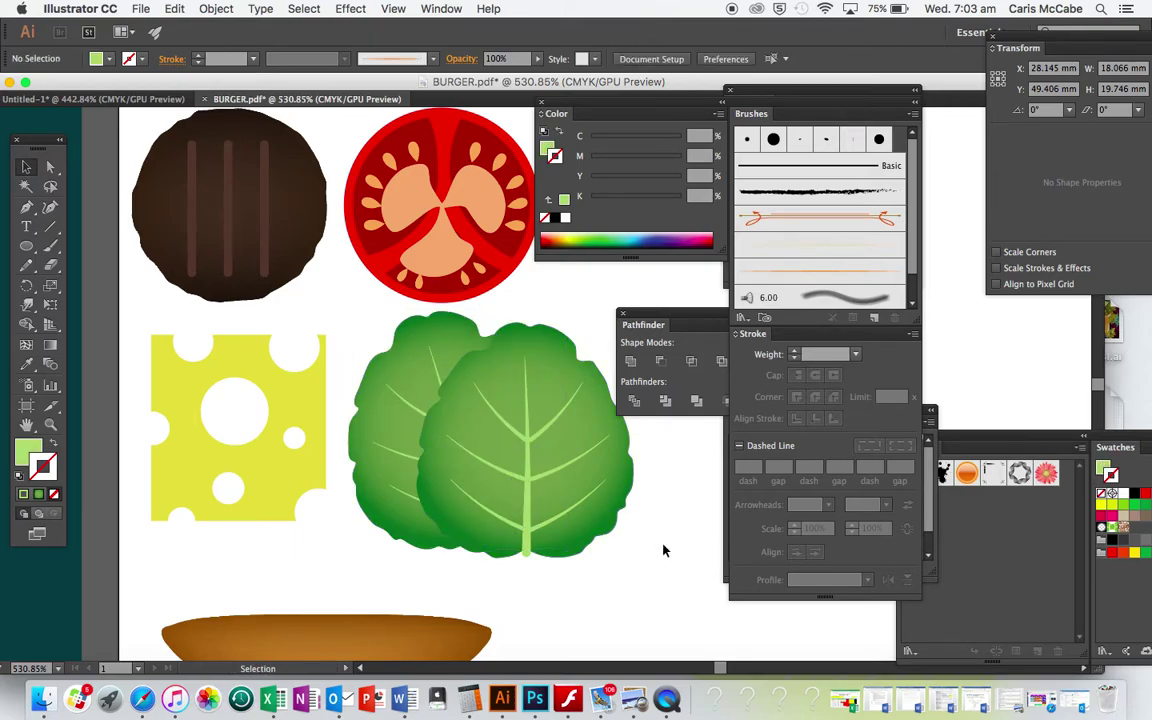
Select only the green body shape inside the rear leaf's group and bring up its gradient settings
key("a")
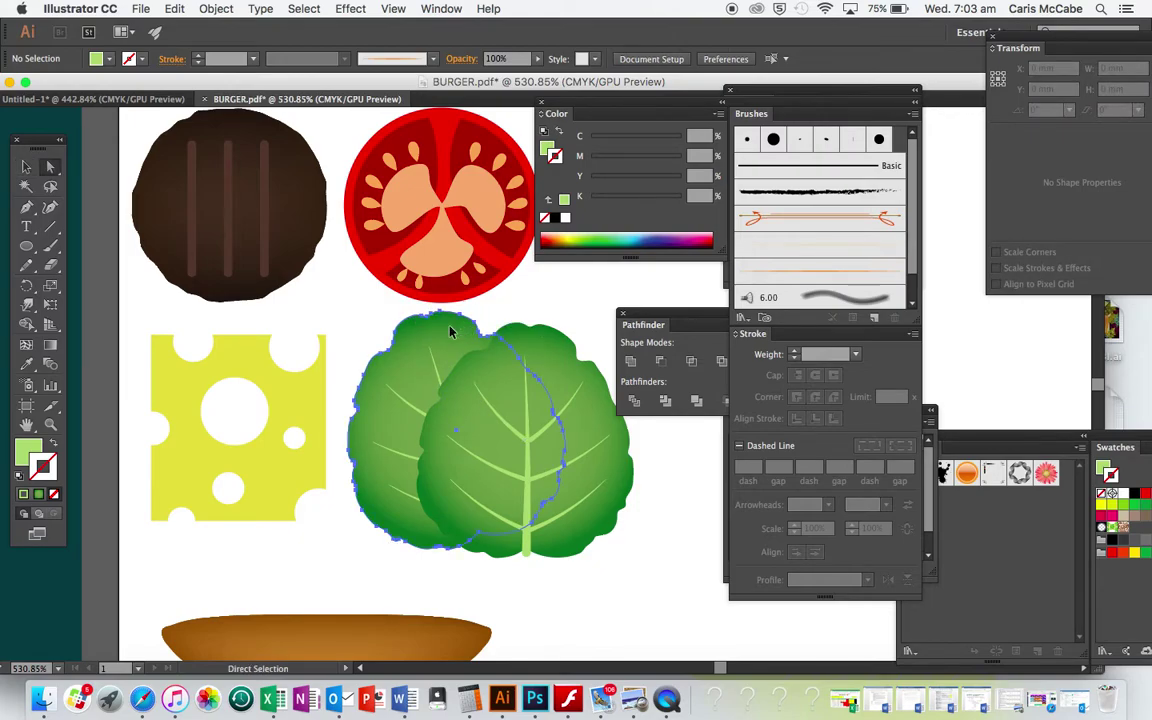
left_click(448, 363)
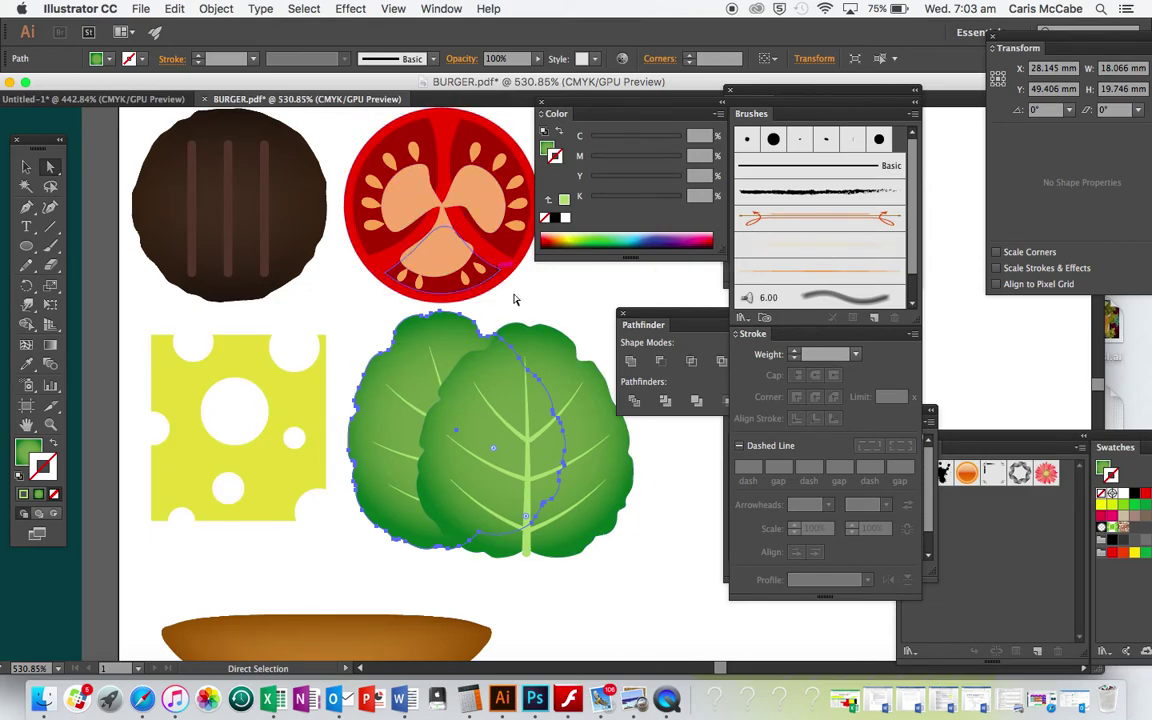
left_click(824, 91)
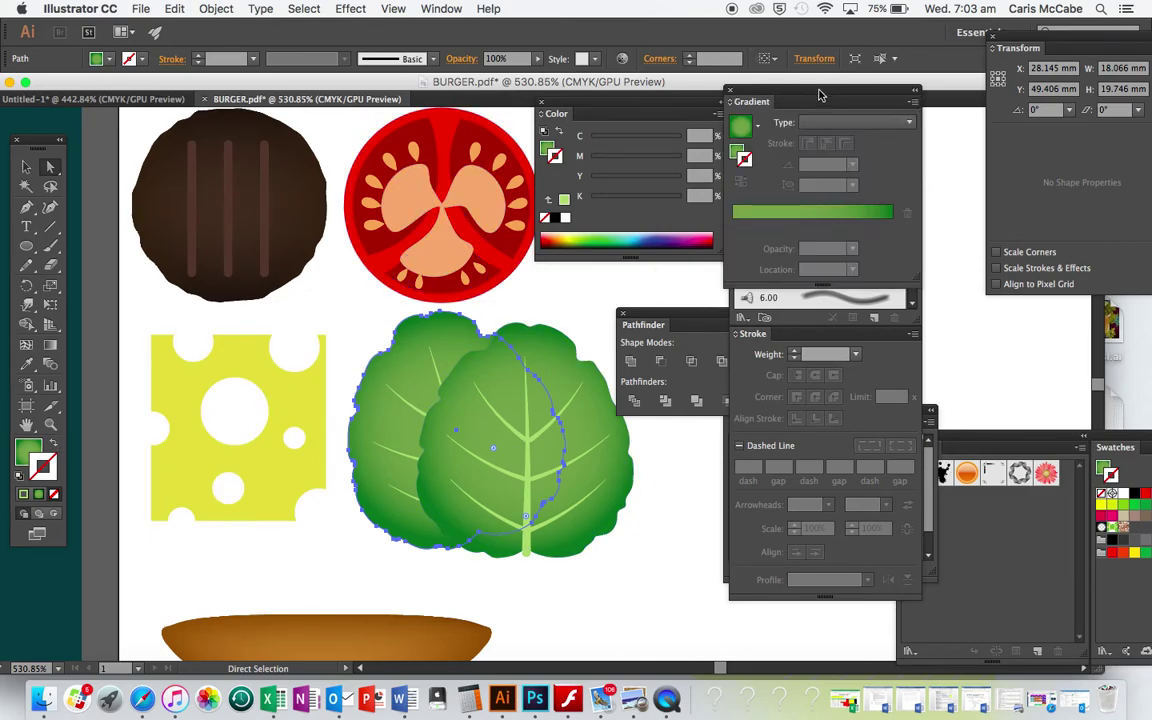
left_click(893, 229)
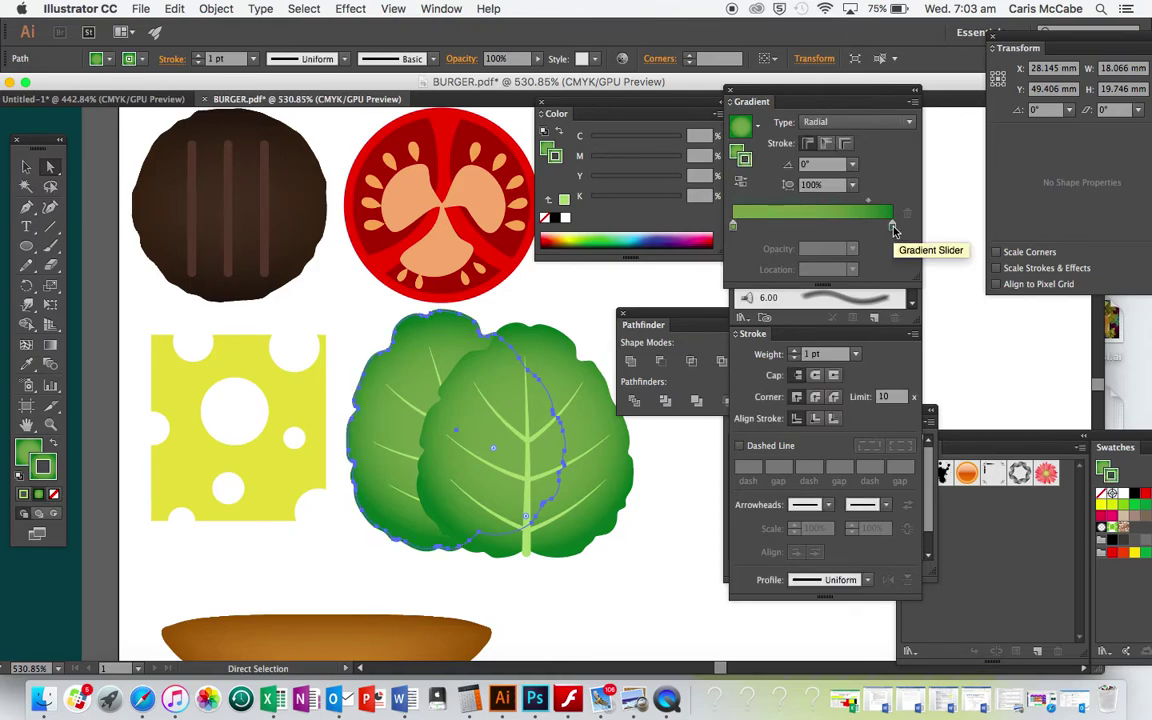
double_click(893, 229)
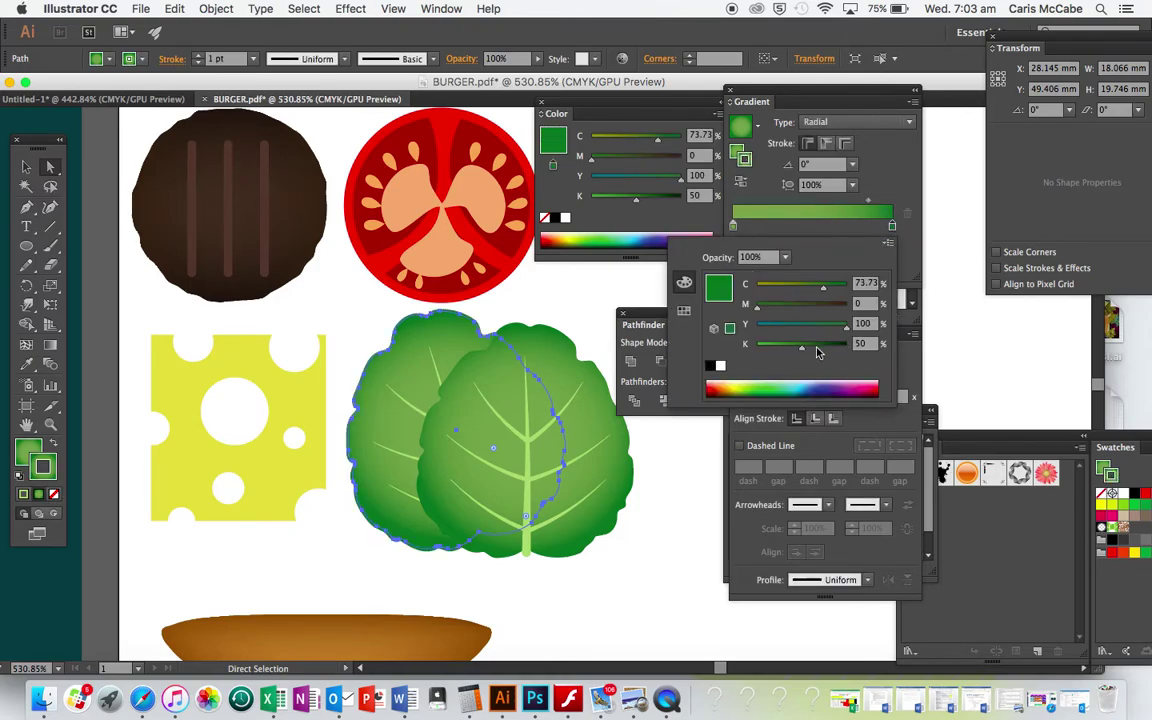
left_click(816, 348)
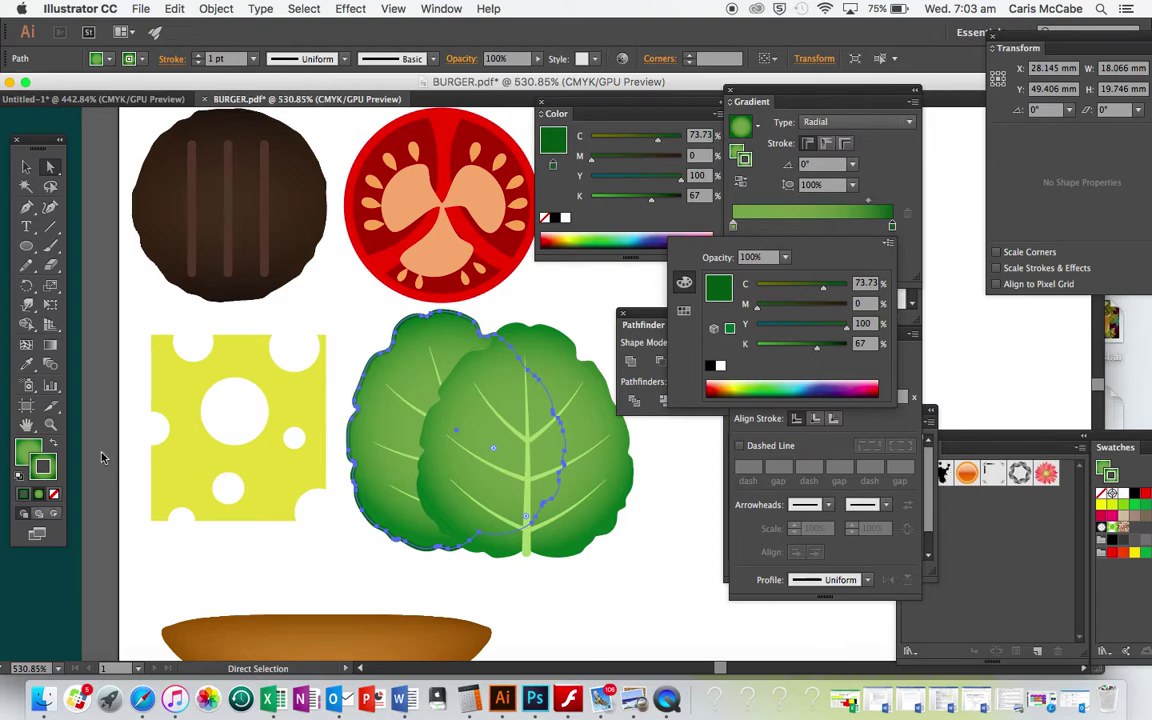
left_click(53, 480)
left_click(54, 494)
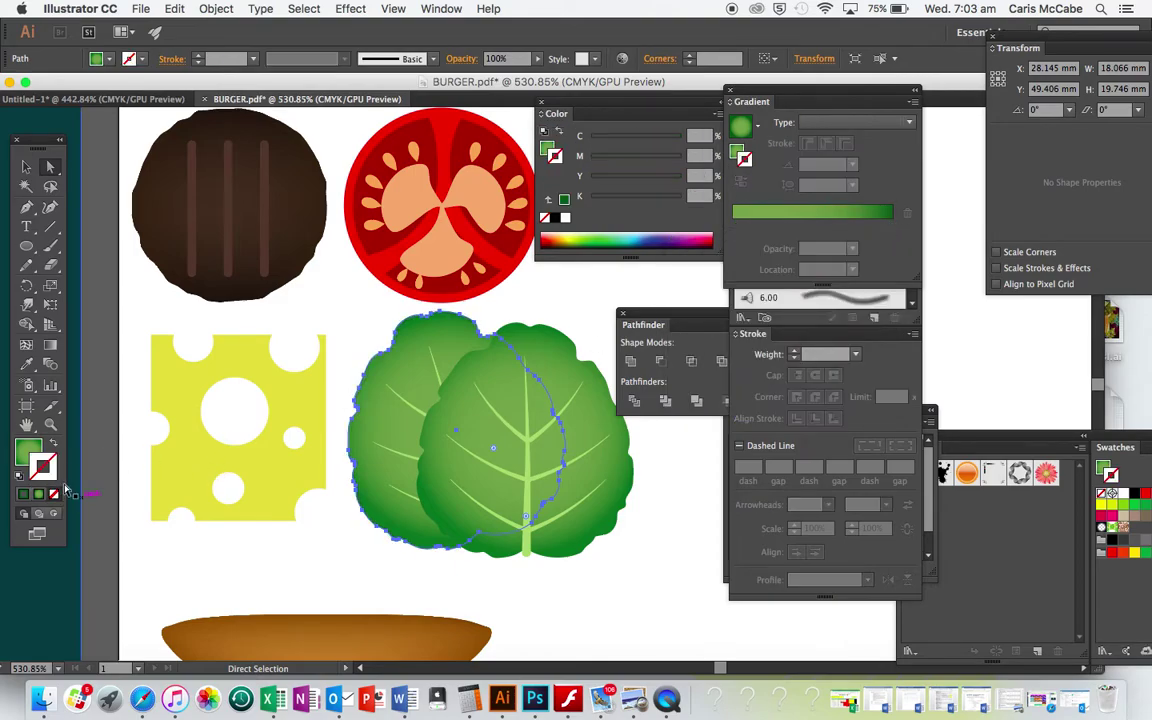
Darken the rear leaf's radial fill gradient by setting black to 65% on the outer stop and 51% on the inner stop
left_click(28, 453)
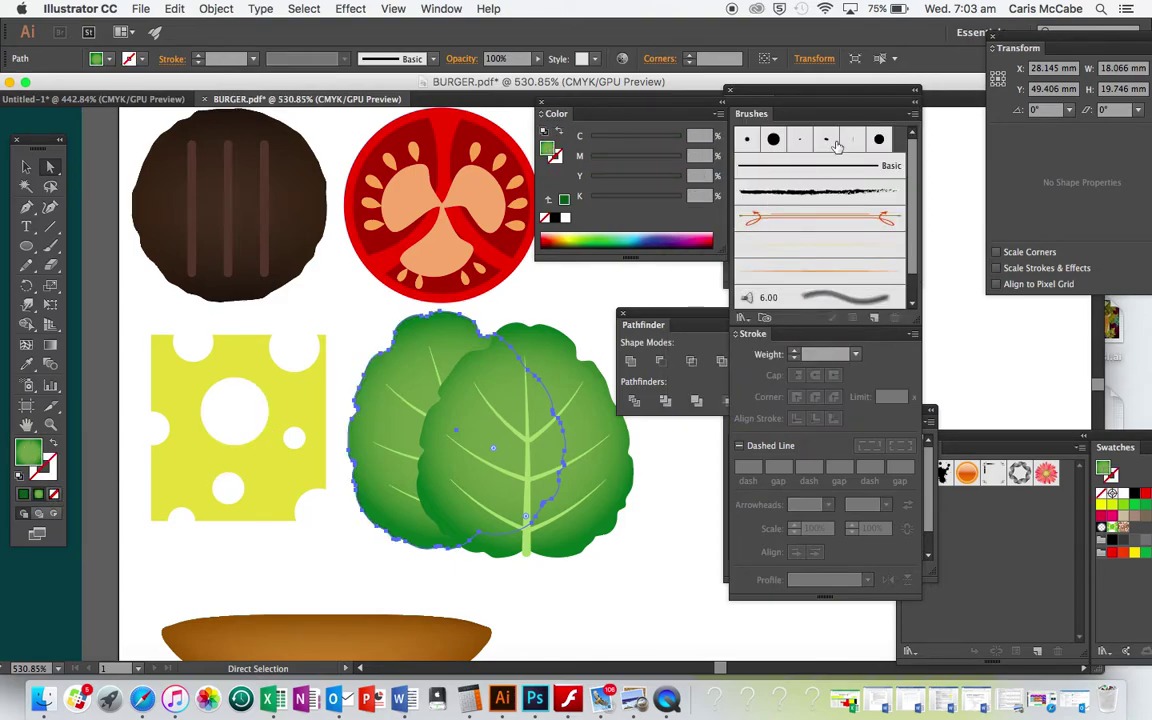
left_click(762, 93)
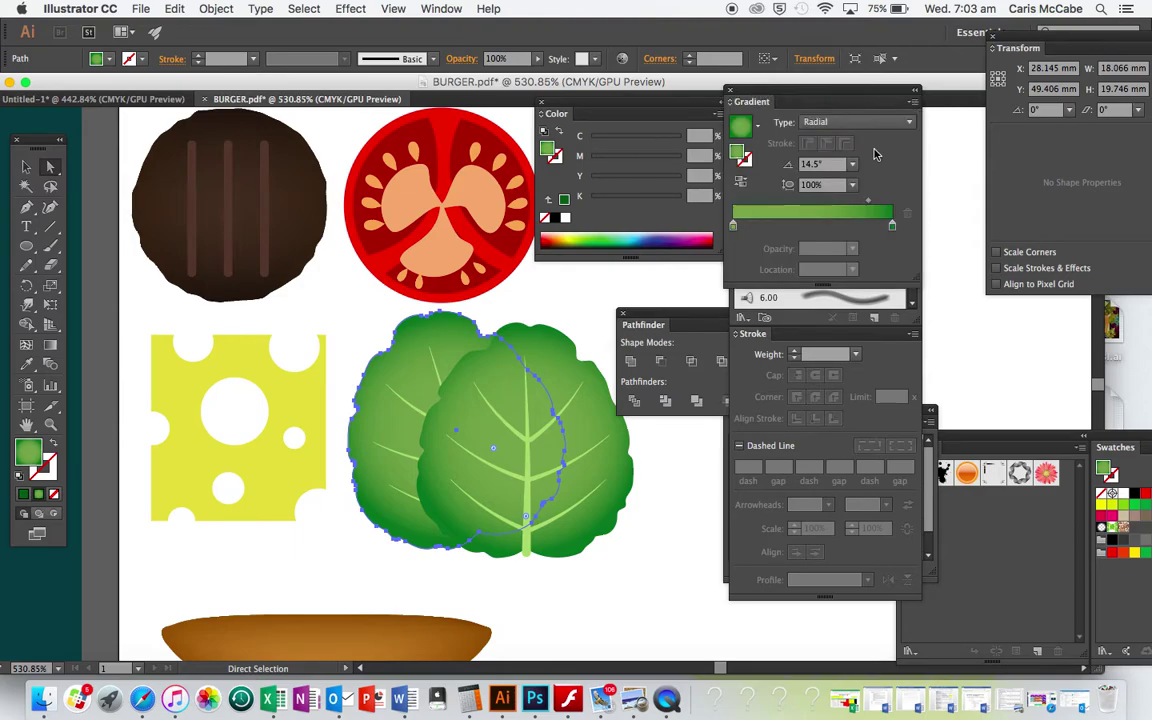
double_click(893, 222)
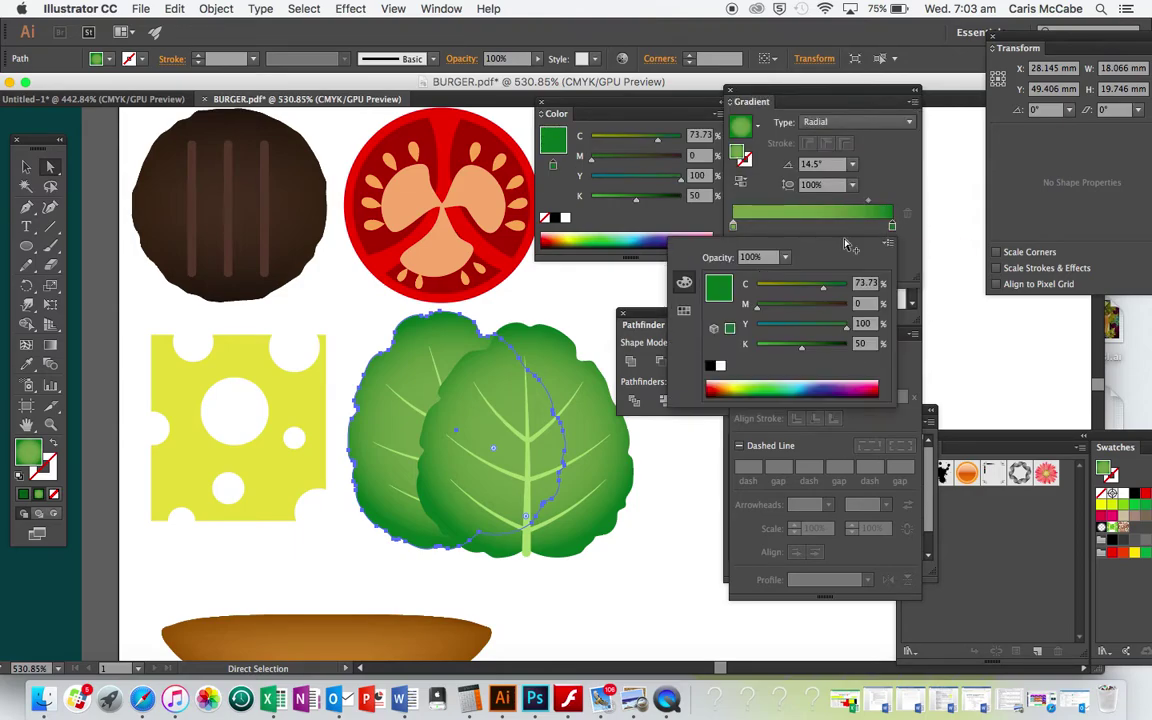
left_click(815, 348)
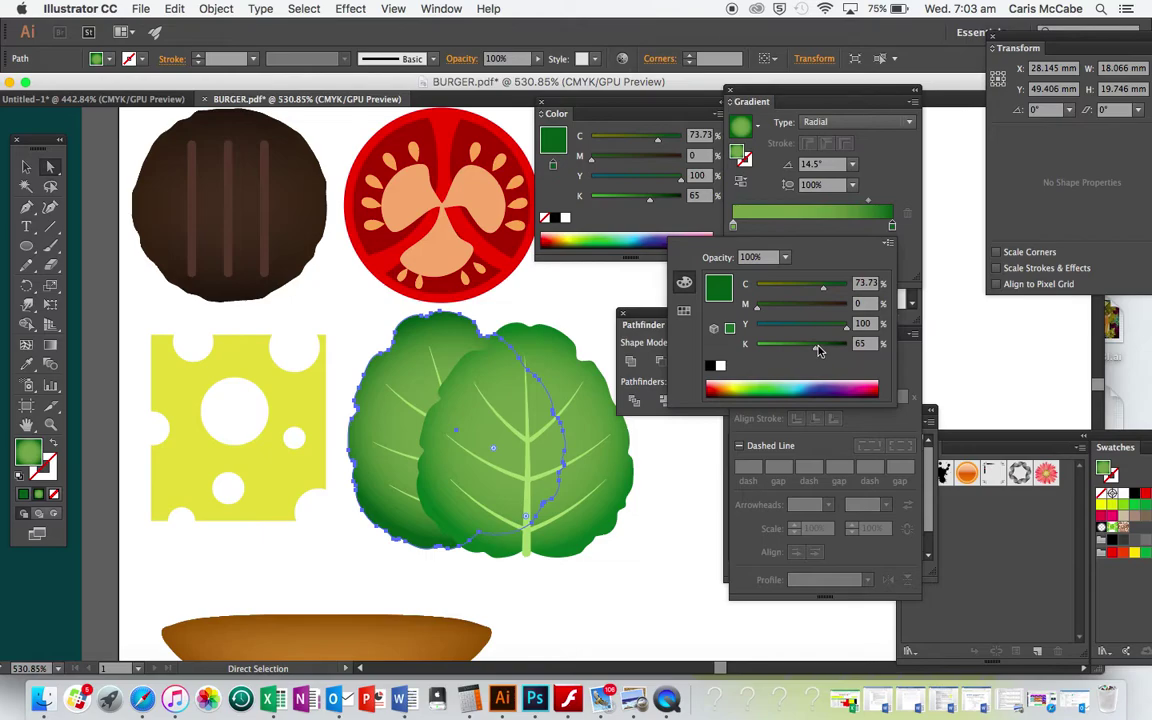
left_click(735, 227)
double_click(734, 227)
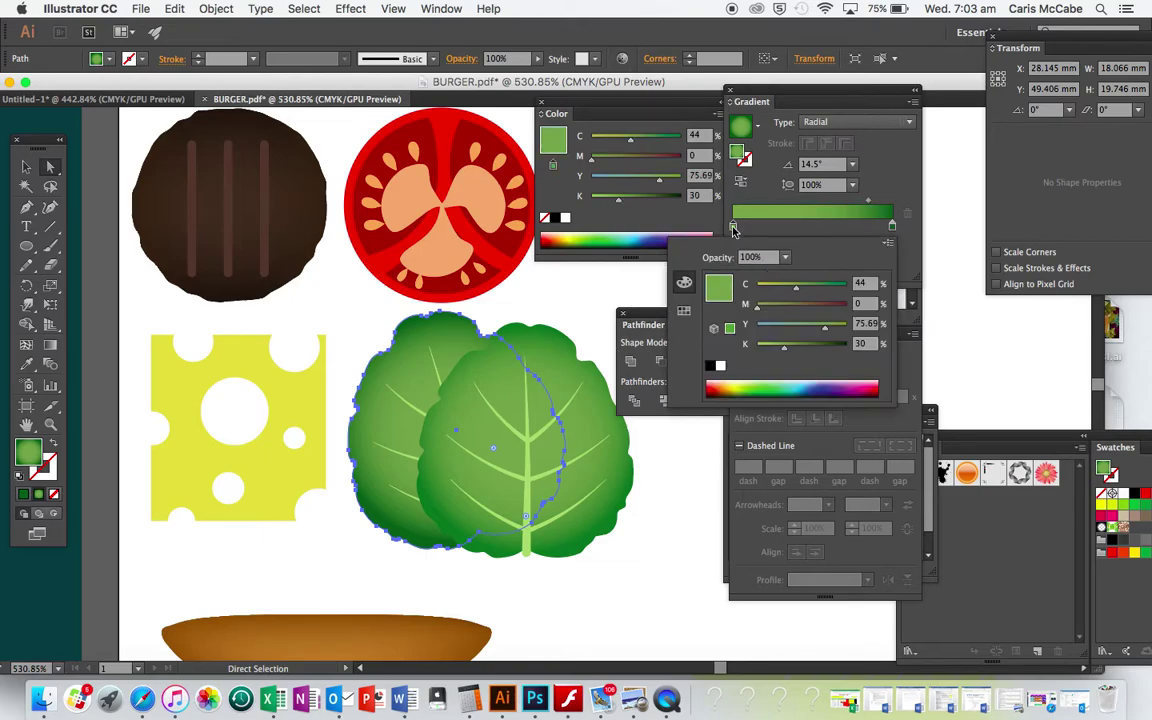
left_click(803, 348)
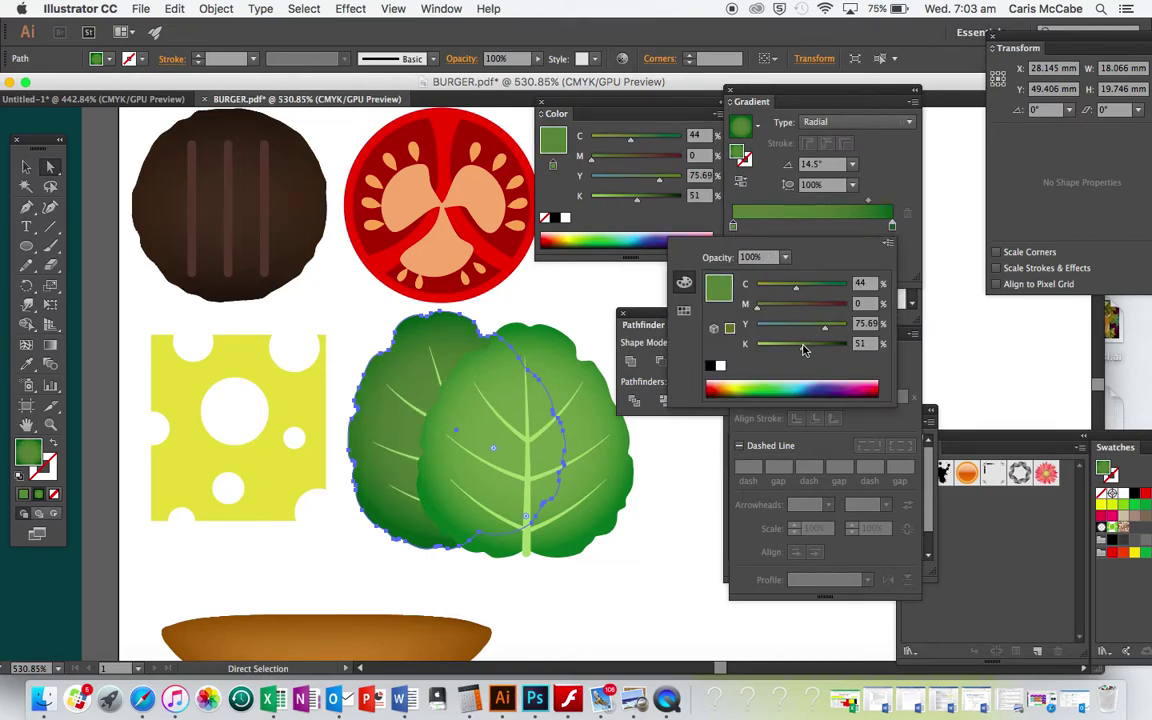
left_click(658, 572)
left_click(658, 574)
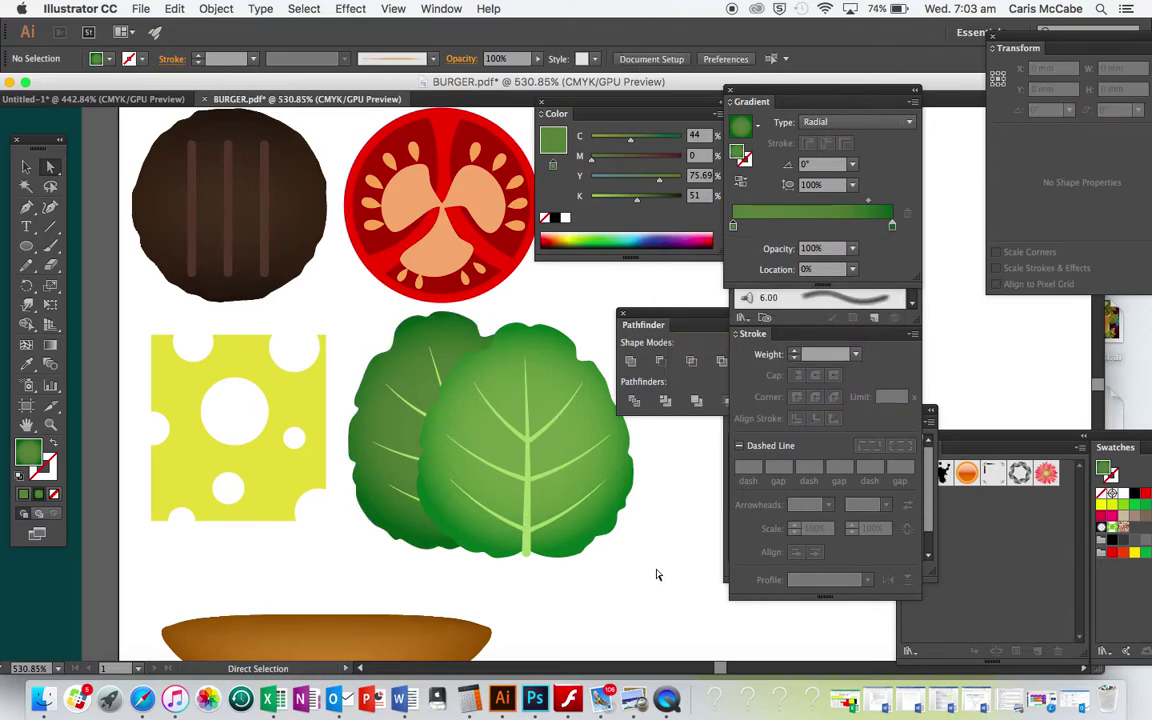
Select the front leaf's green body and set the inner gradient stop's yellow to 84%, then deselect it
scroll(658, 574, "down", 3)
scroll(657, 574, "down", 1)
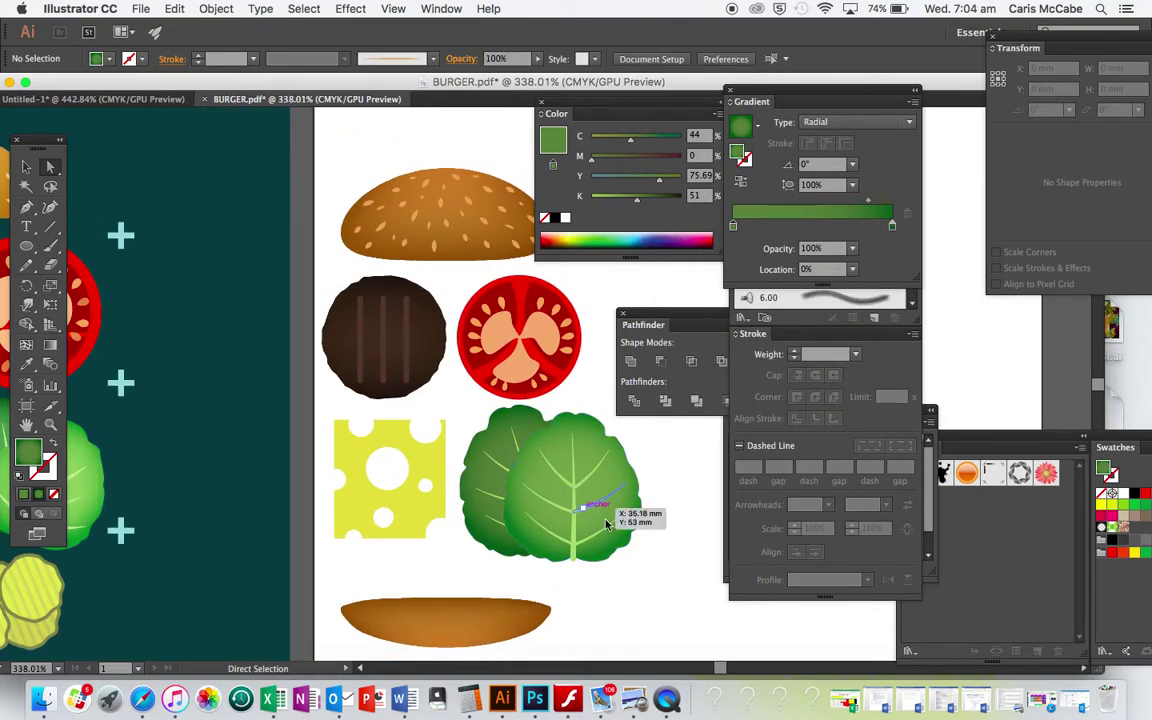
scroll(589, 583, "left", 3)
scroll(589, 583, "right", 4)
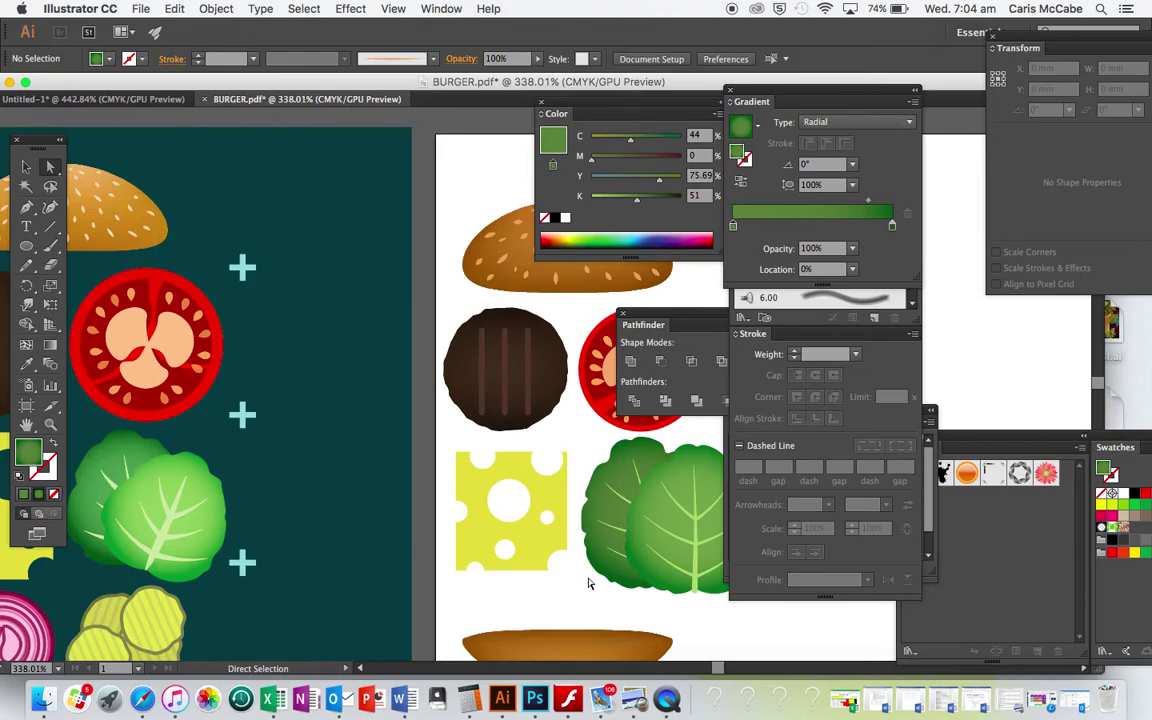
left_click(566, 484)
left_click(566, 484)
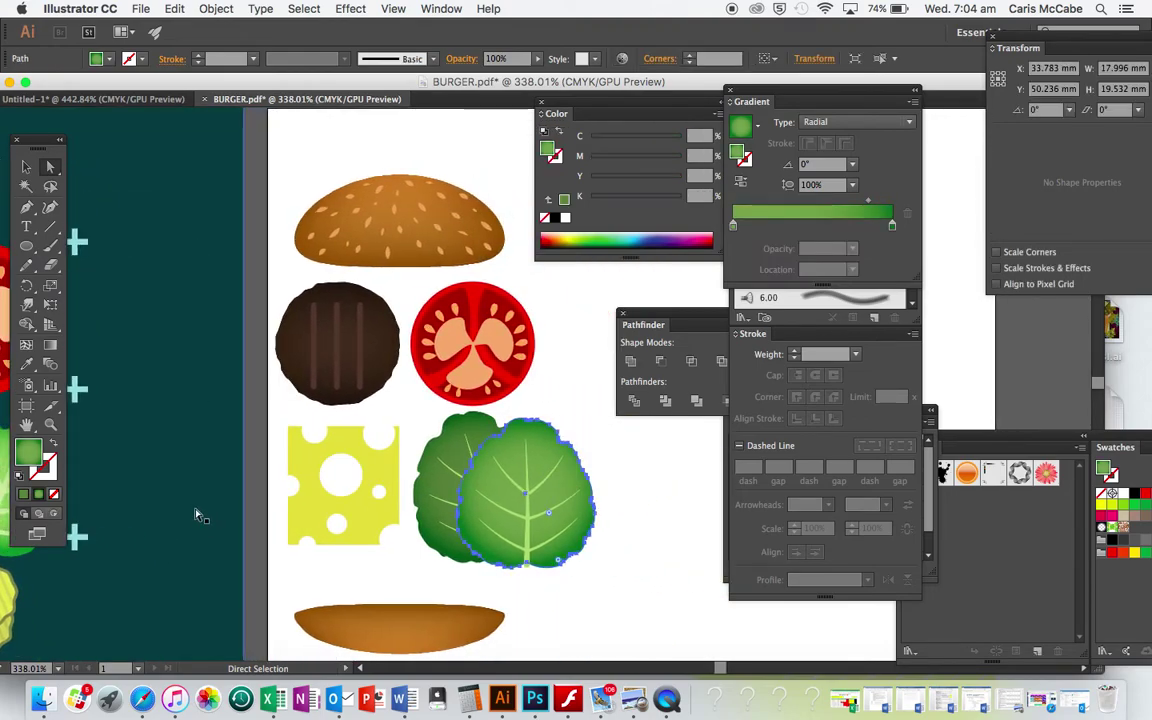
double_click(734, 226)
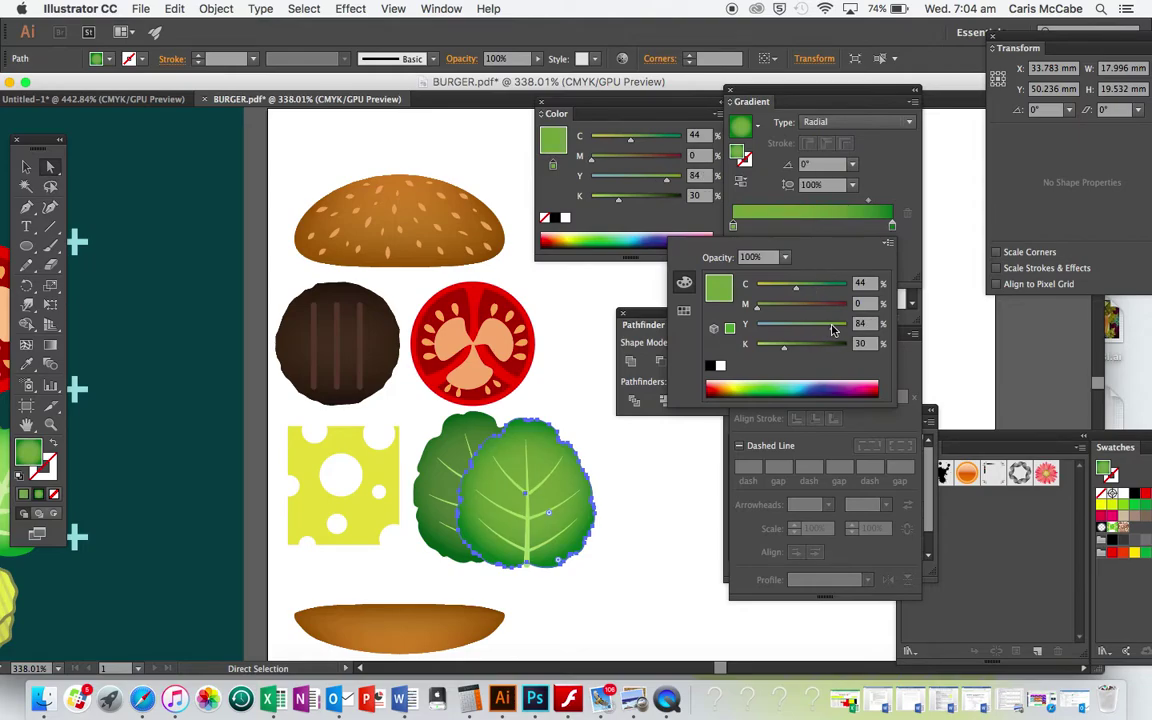
left_click(697, 546)
left_click(697, 546)
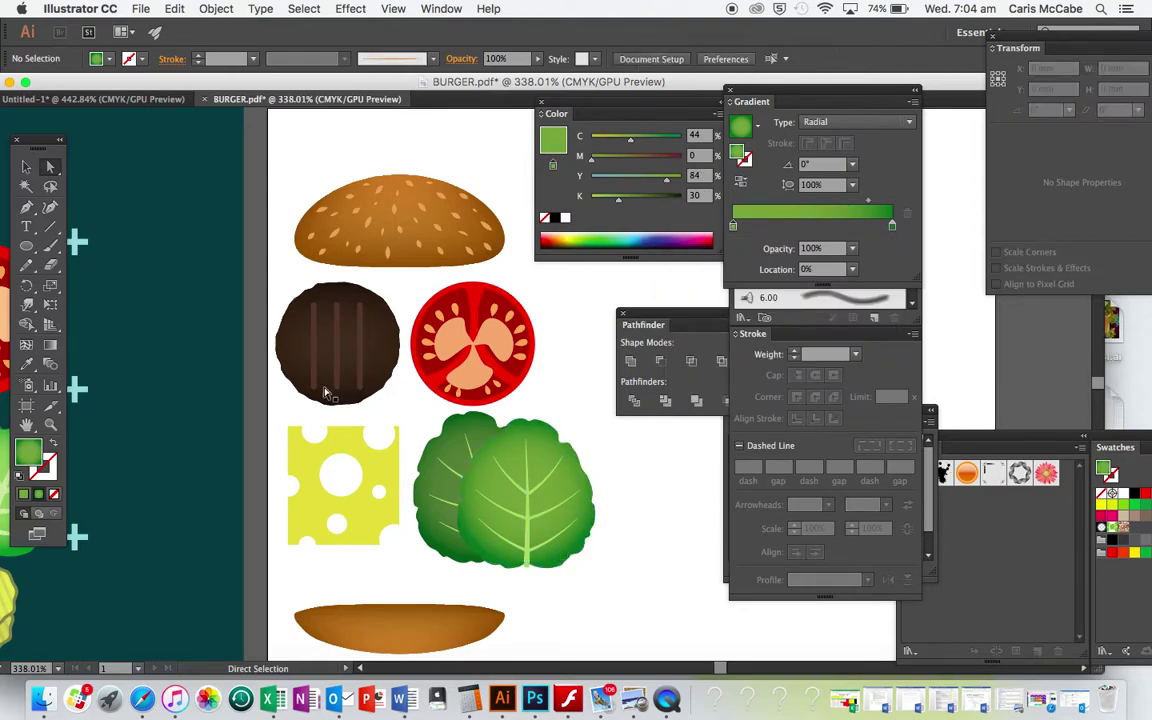
Select both lettuce leaves, scale them down slightly, and nudge the lettuce into place beside the cheese
left_click(26, 166)
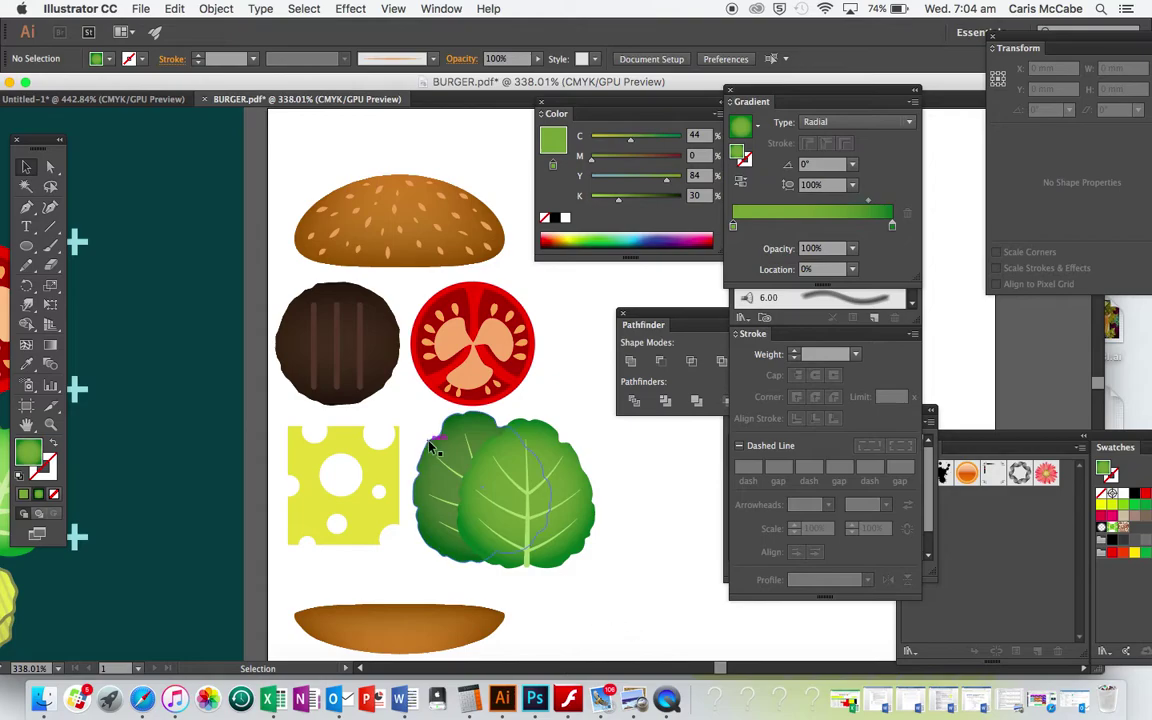
left_click(560, 540)
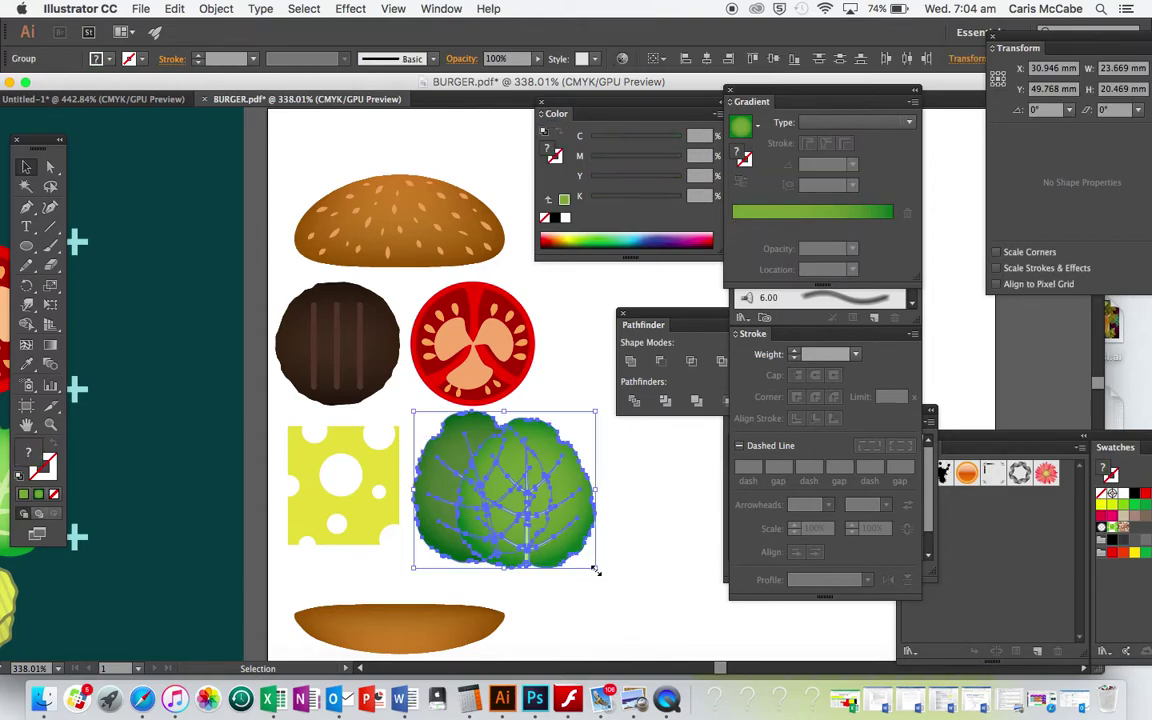
left_click_drag(600, 568, 582, 555)
left_click(612, 561)
mouse_move(540, 501)
left_mouse_down()
mouse_move(514, 501)
mouse_move(531, 508)
left_mouse_up()
left_click(620, 512)
Move the bottom bun straight down to make room for another row of ingredients under the cheese and lettuce
scroll(620, 512, "left", 5)
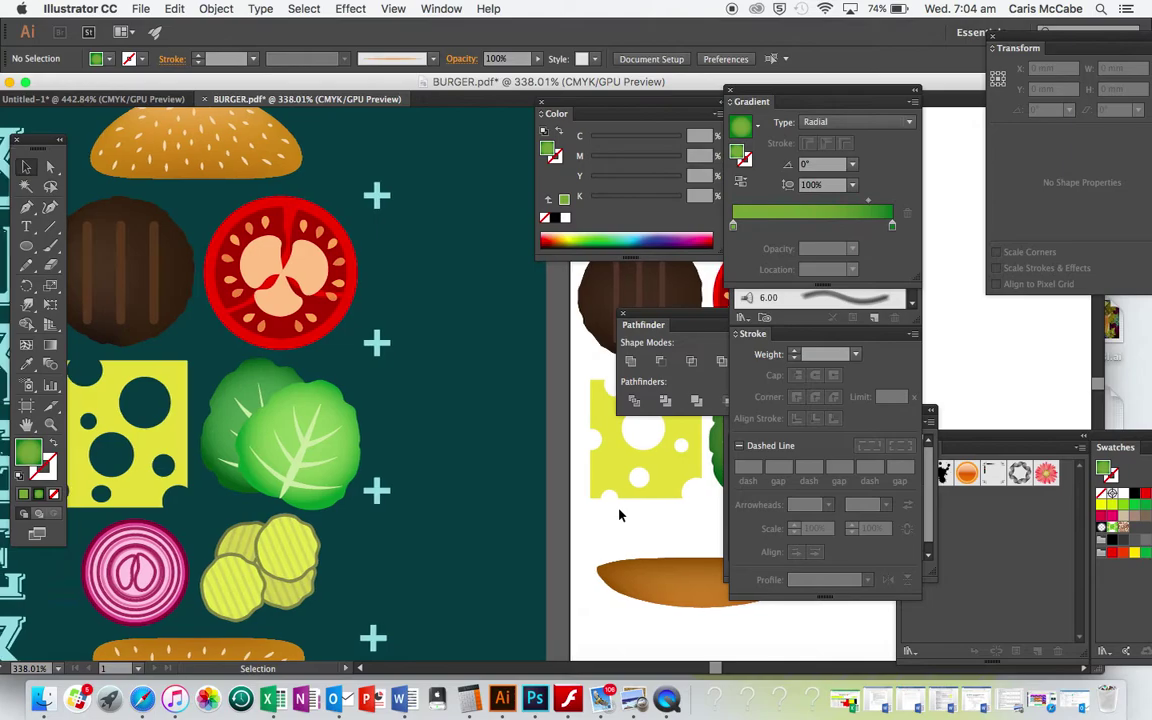
scroll(619, 516, "down", 5)
scroll(619, 516, "right", 6)
scroll(619, 516, "down", 4)
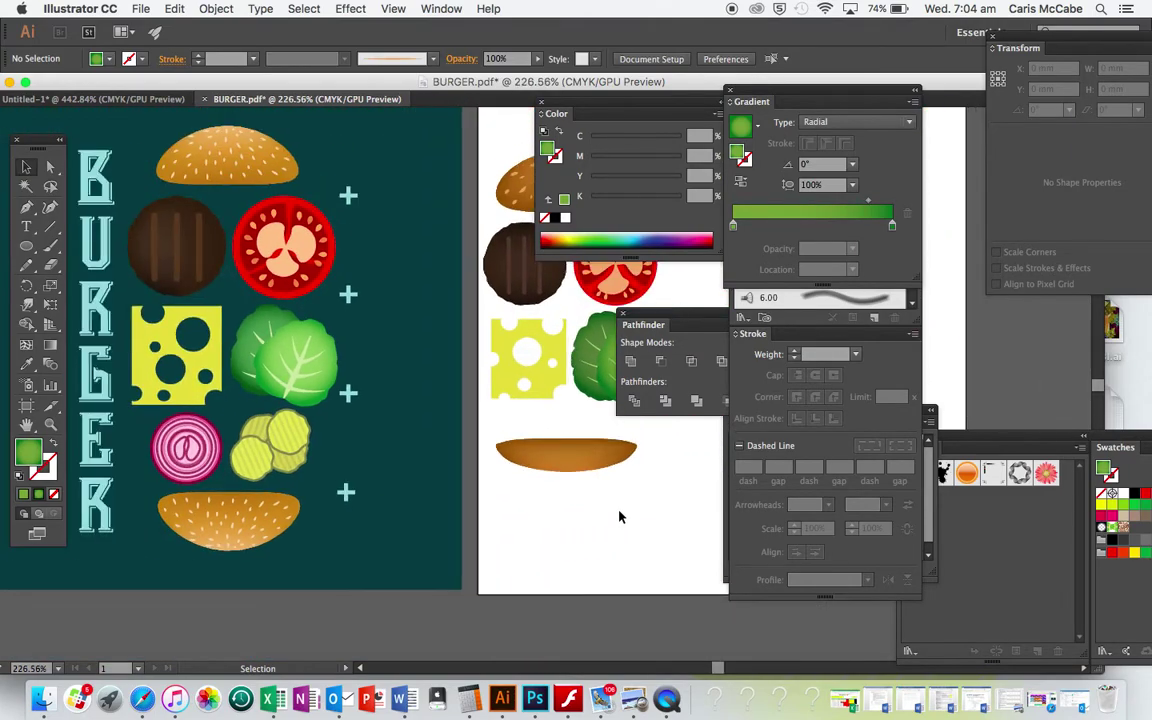
scroll(619, 516, "right", 5)
scroll(619, 516, "left", 3)
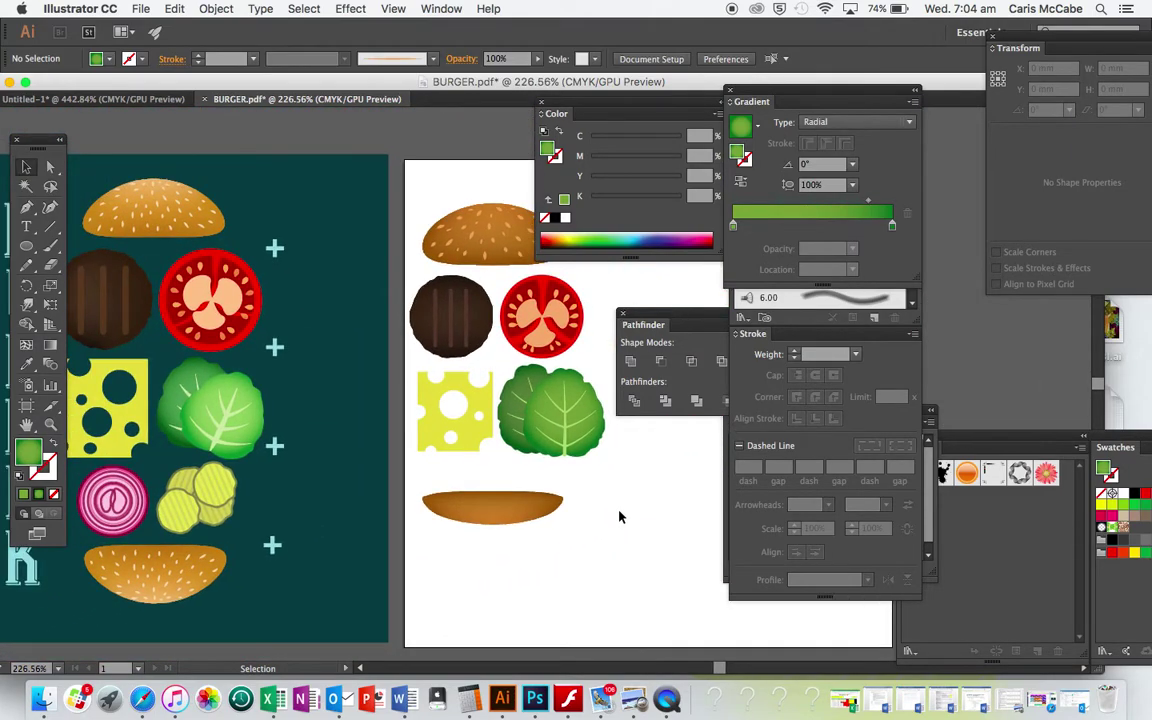
scroll(619, 516, "up", 5)
scroll(619, 516, "left", 3)
left_click_drag(381, 467, 393, 603)
Draw a circle about 17.5 mm in diameter below the cheese with the Ellipse tool
scroll(534, 557, "left", 10)
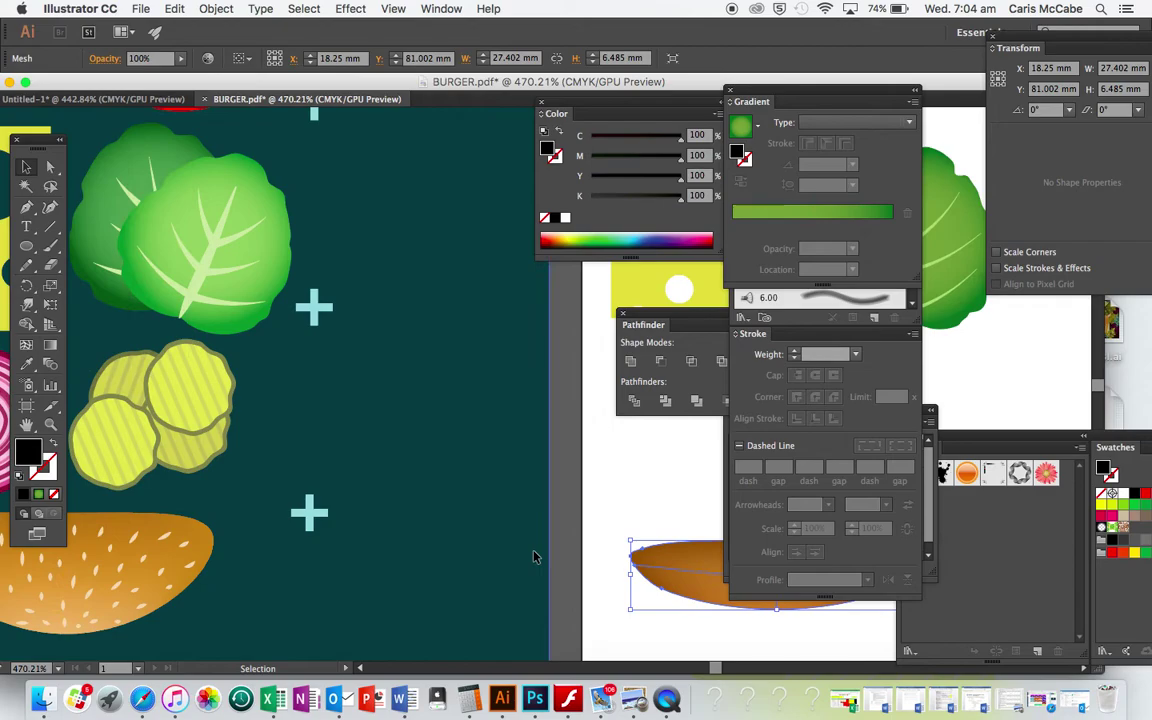
scroll(534, 557, "down", 2)
scroll(534, 557, "left", 3)
scroll(534, 557, "right", 3)
left_click_drag(28, 249, 72, 286)
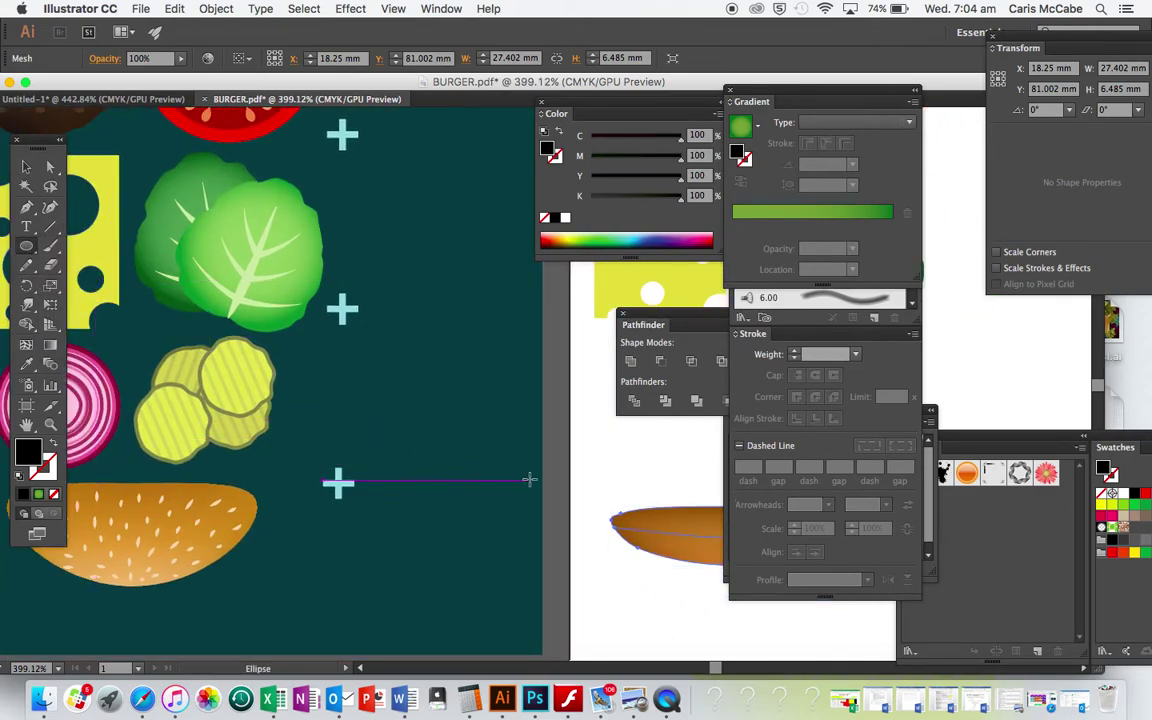
scroll(530, 477, "right", 5)
left_click_drag(450, 412, 529, 477)
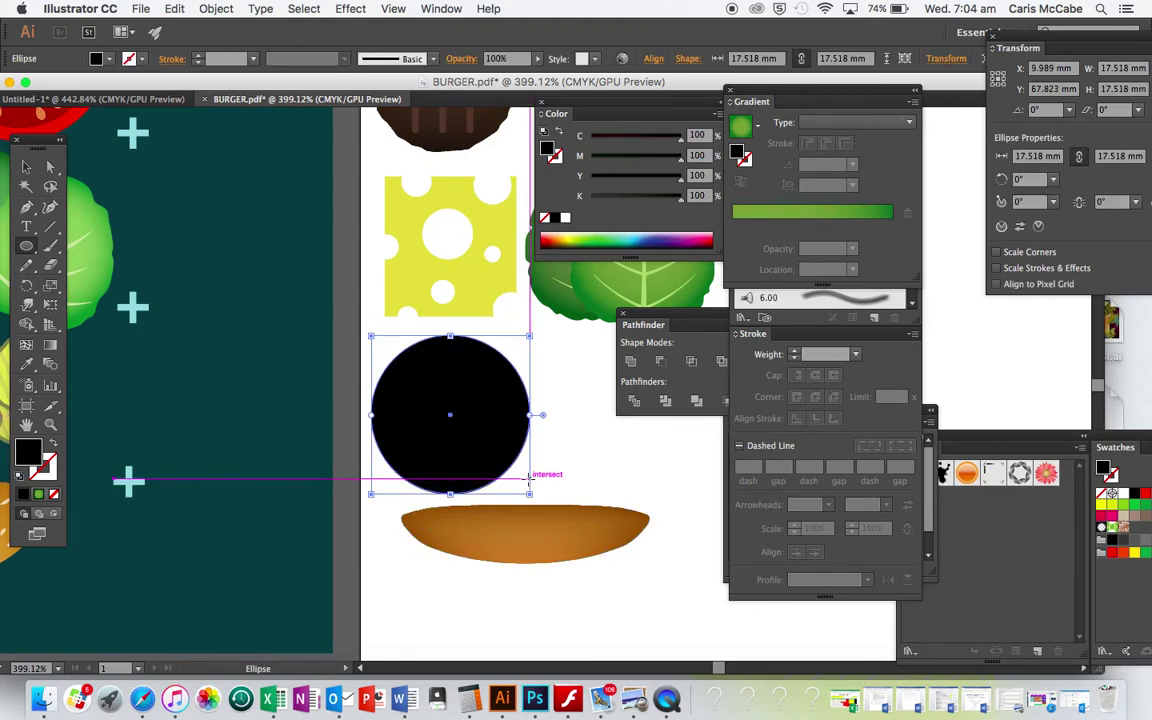
Fill the new circle with the dark maroon sampled from the outer ring of the reference onion slice
scroll(528, 479, "left", 10)
scroll(528, 479, "up", 2)
key("i")
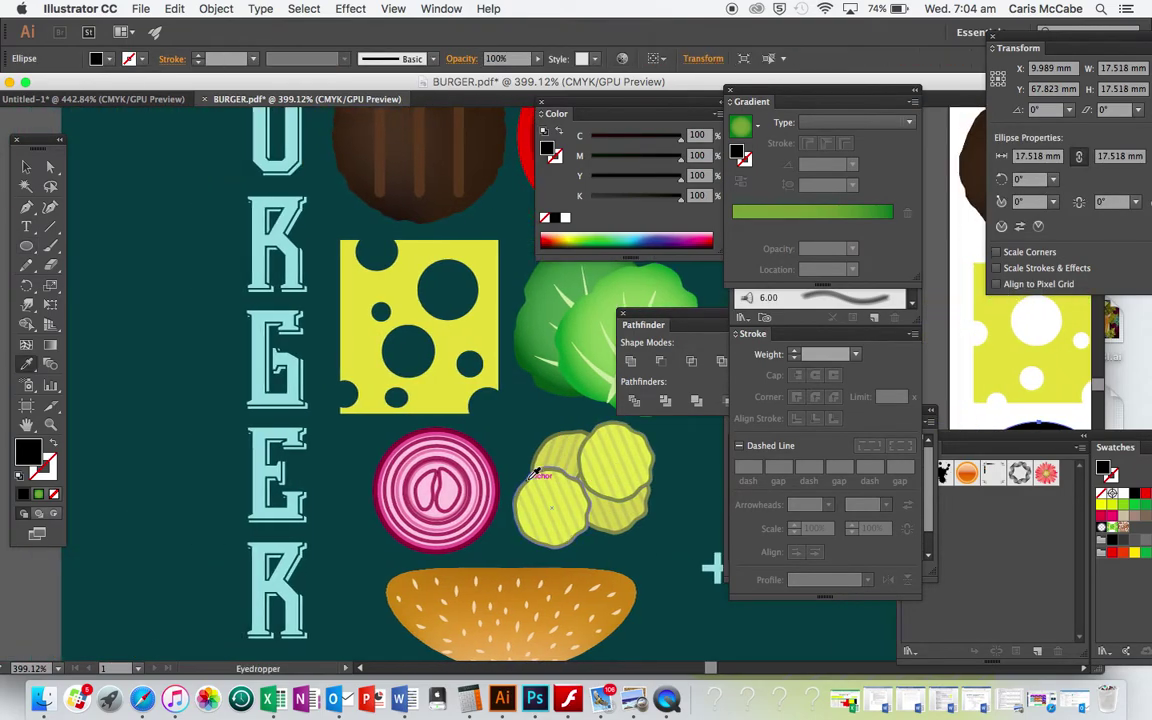
left_click(484, 442)
scroll(329, 470, "right", 5)
scroll(332, 471, "right", 5)
key("c")
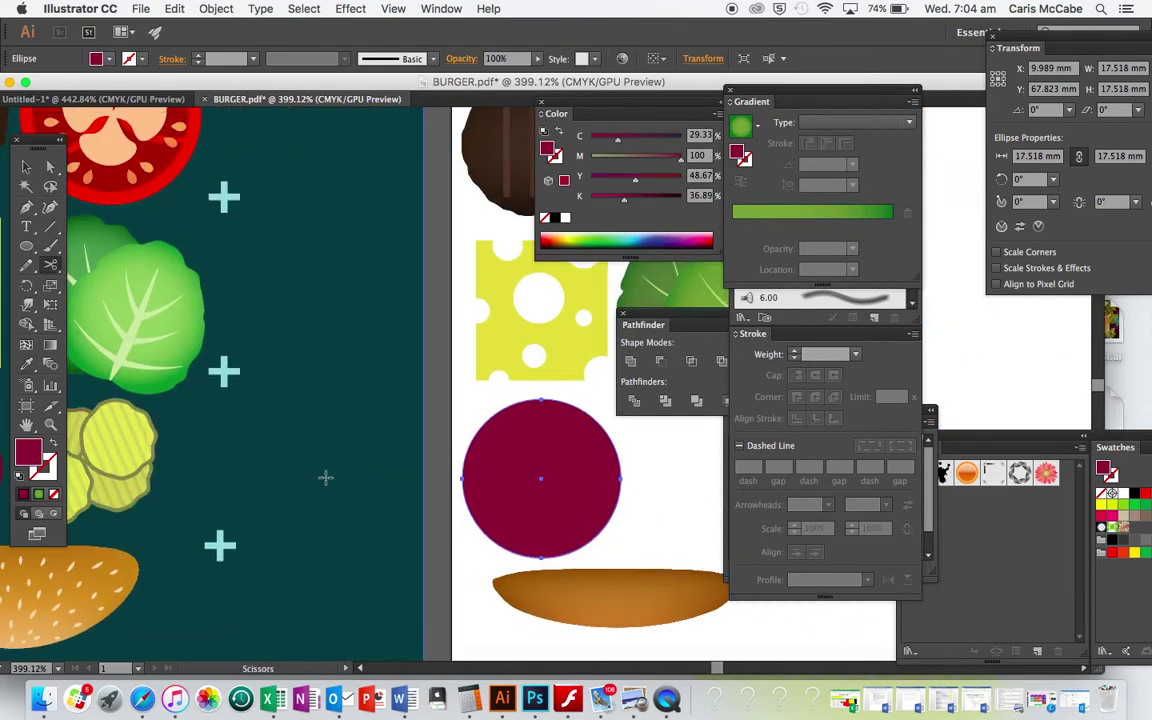
key("v")
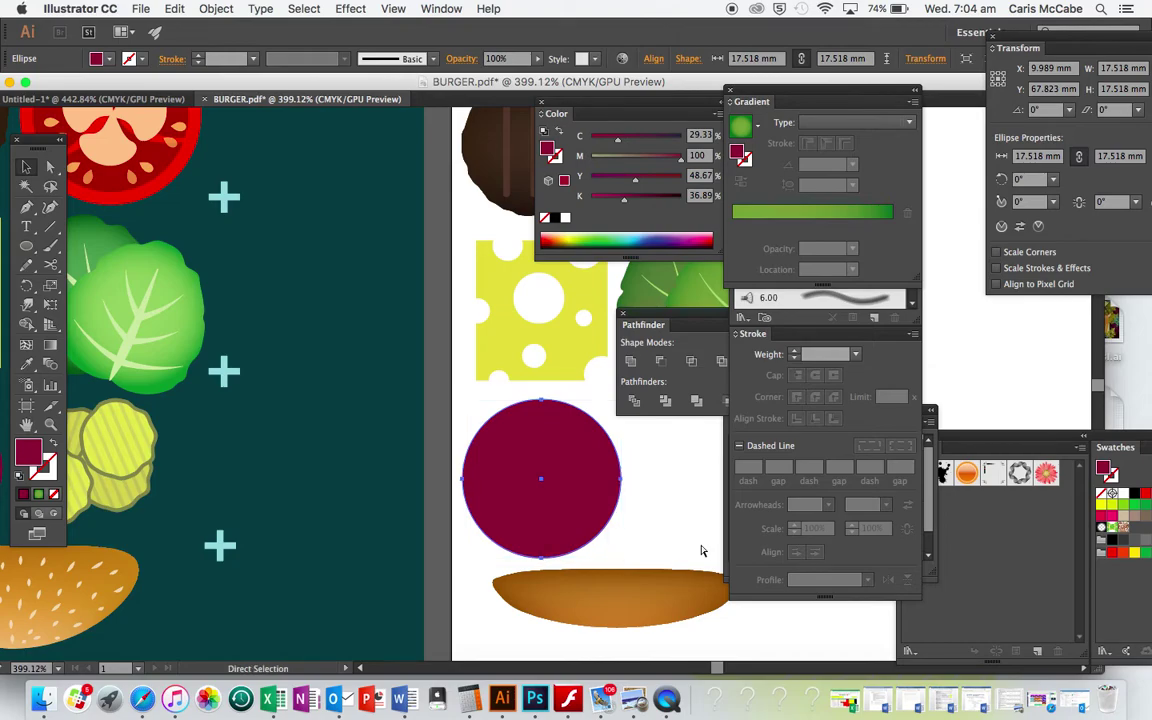
scroll(643, 494, "up", 1)
scroll(643, 494, "right", 1)
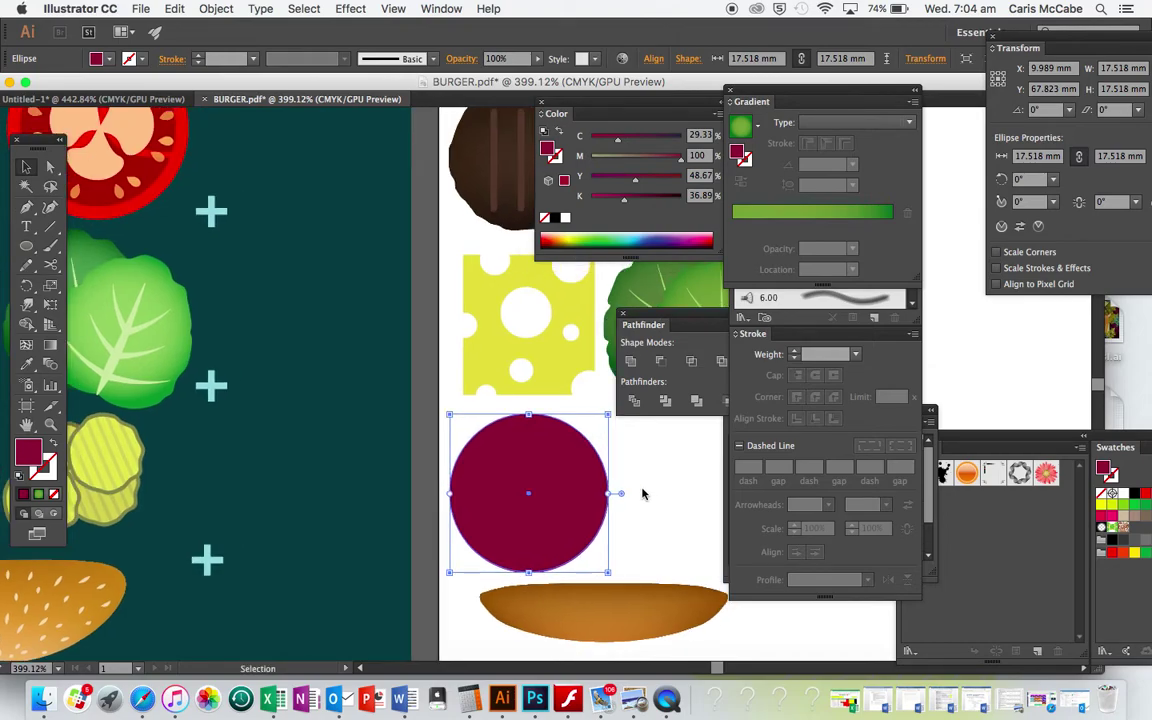
Scale a copy of the maroon circle down to about 16.7 mm and recolour its fill to the lighter magenta A8426B
left_click_drag(607, 416, 601, 421)
double_click(28, 452)
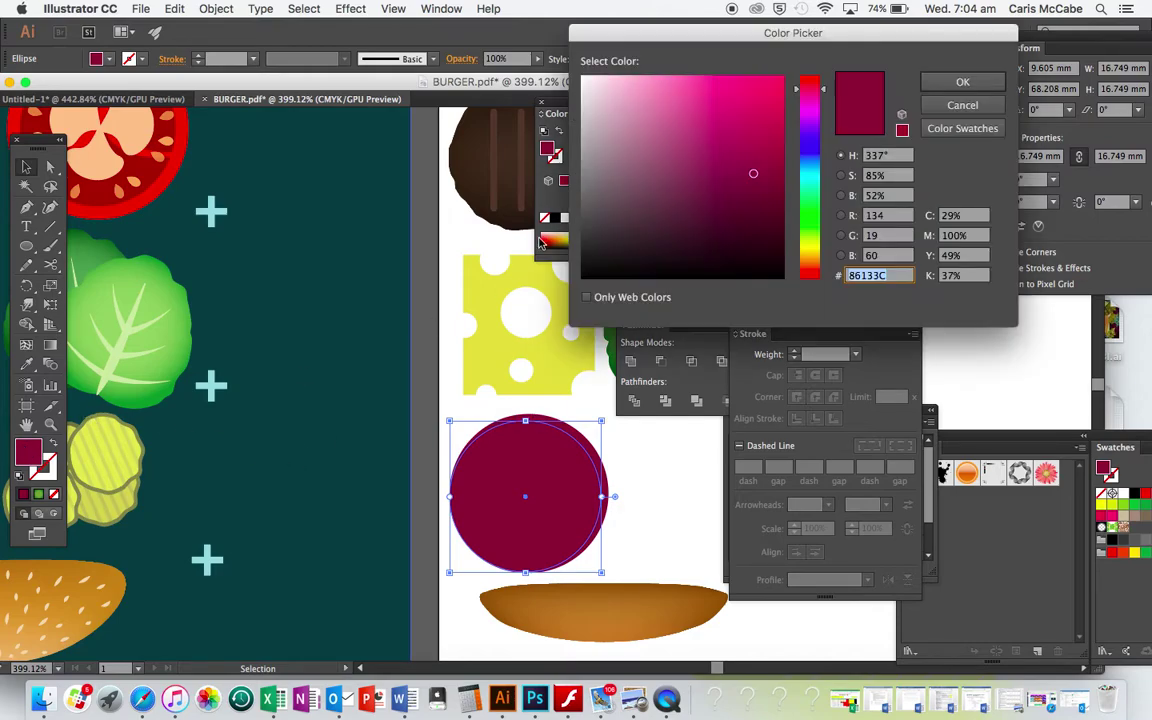
left_click_drag(727, 140, 704, 145)
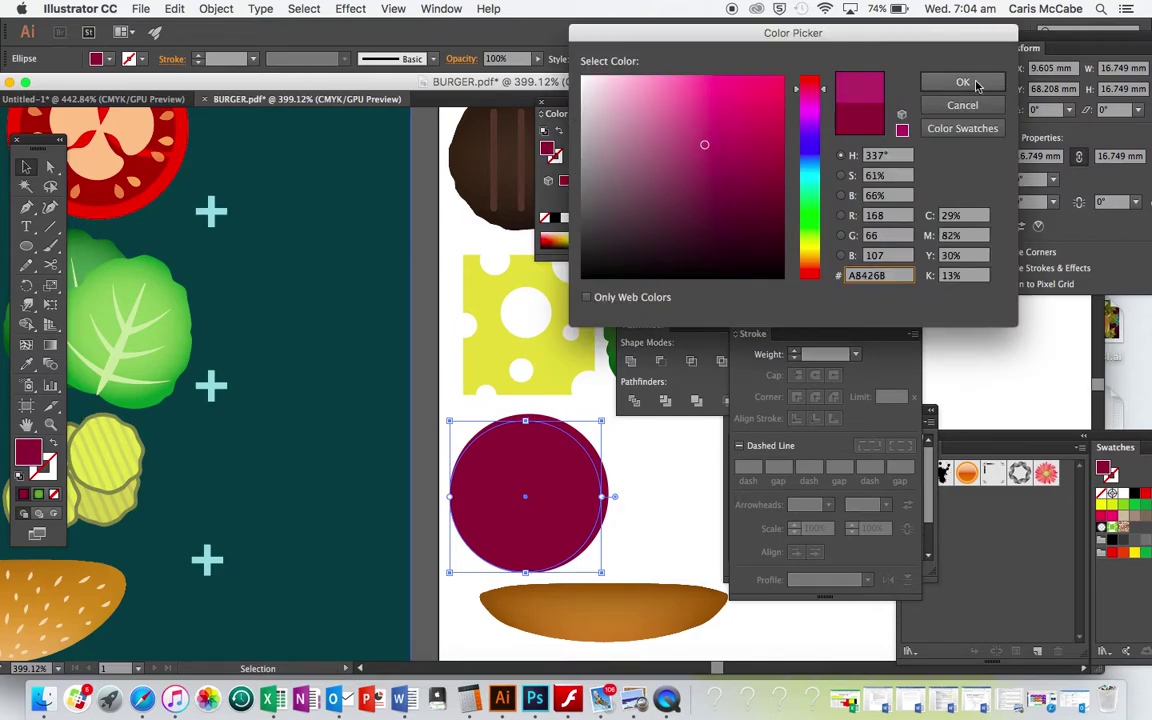
left_click(963, 83)
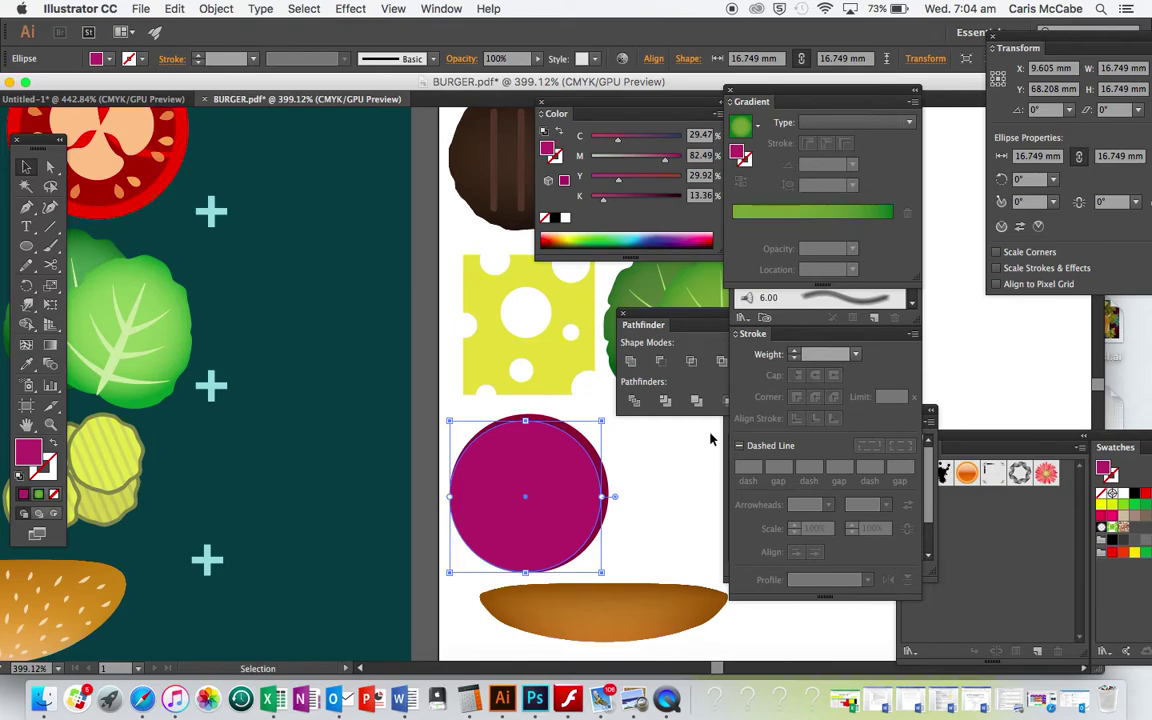
Select the magenta and maroon circles and align their centres horizontally and vertically
left_click(585, 446, "shift")
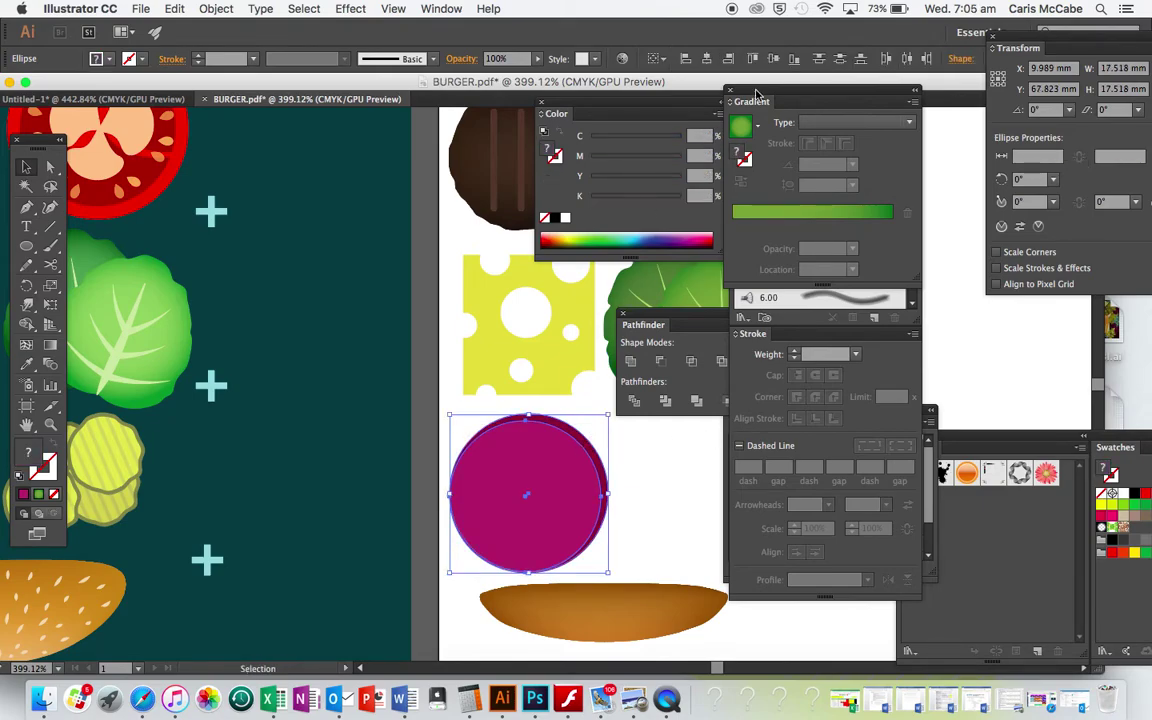
left_click(706, 59)
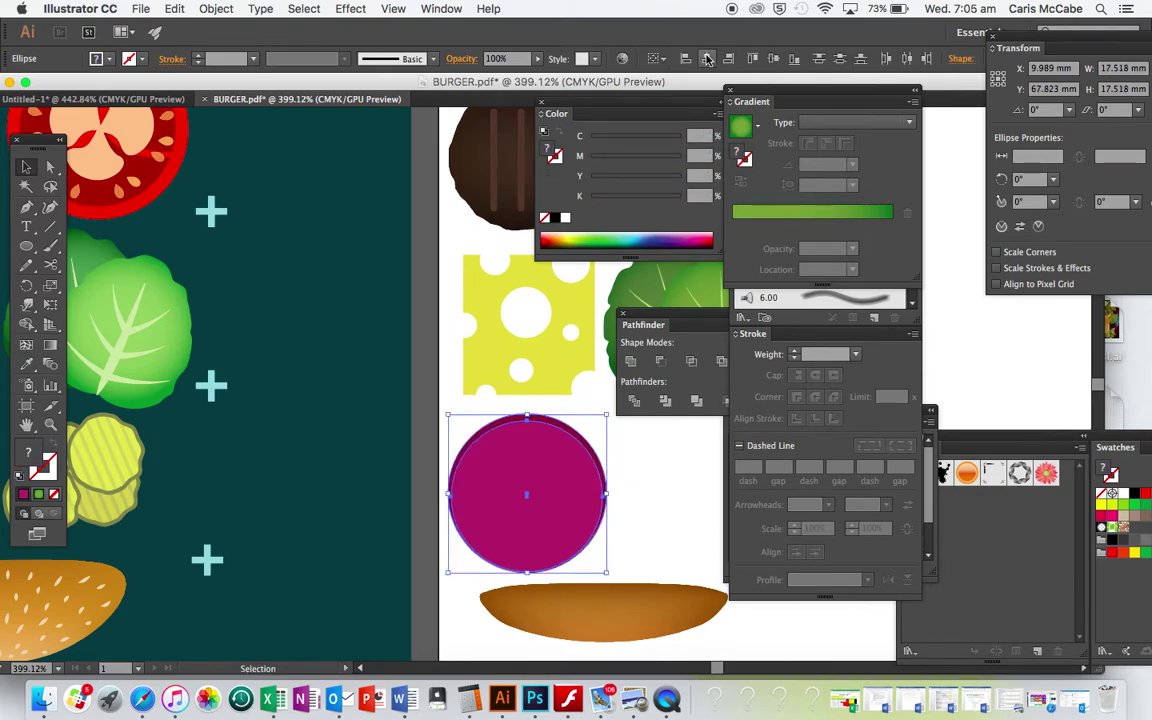
left_click(773, 60)
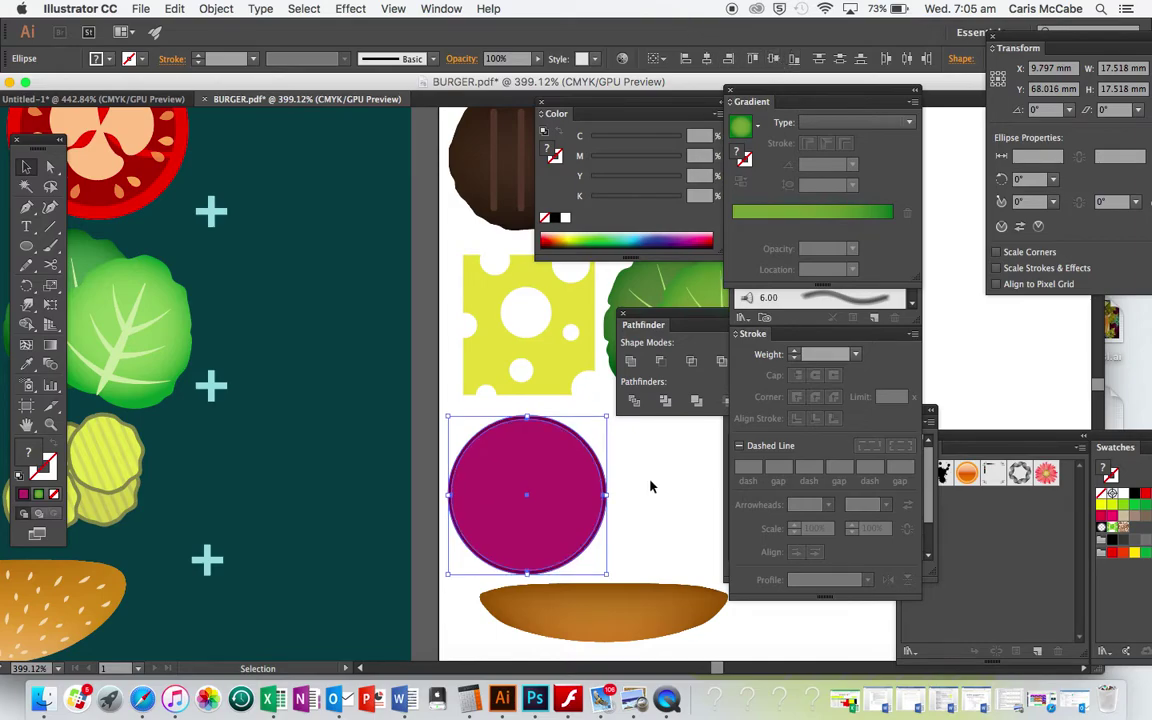
left_click(650, 487)
Scale a copy of the magenta circle to about 15.7 mm and fill it with the pale pink sampled from the reference onion
left_click(545, 497)
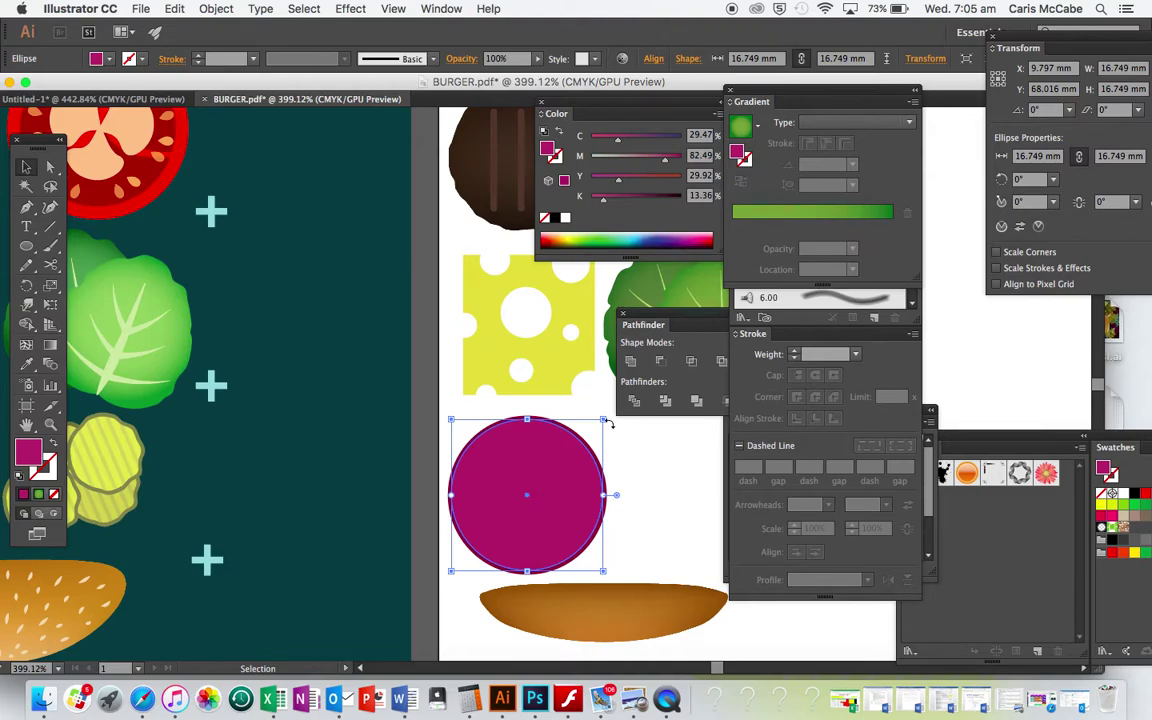
left_click_drag(603, 421, 595, 429)
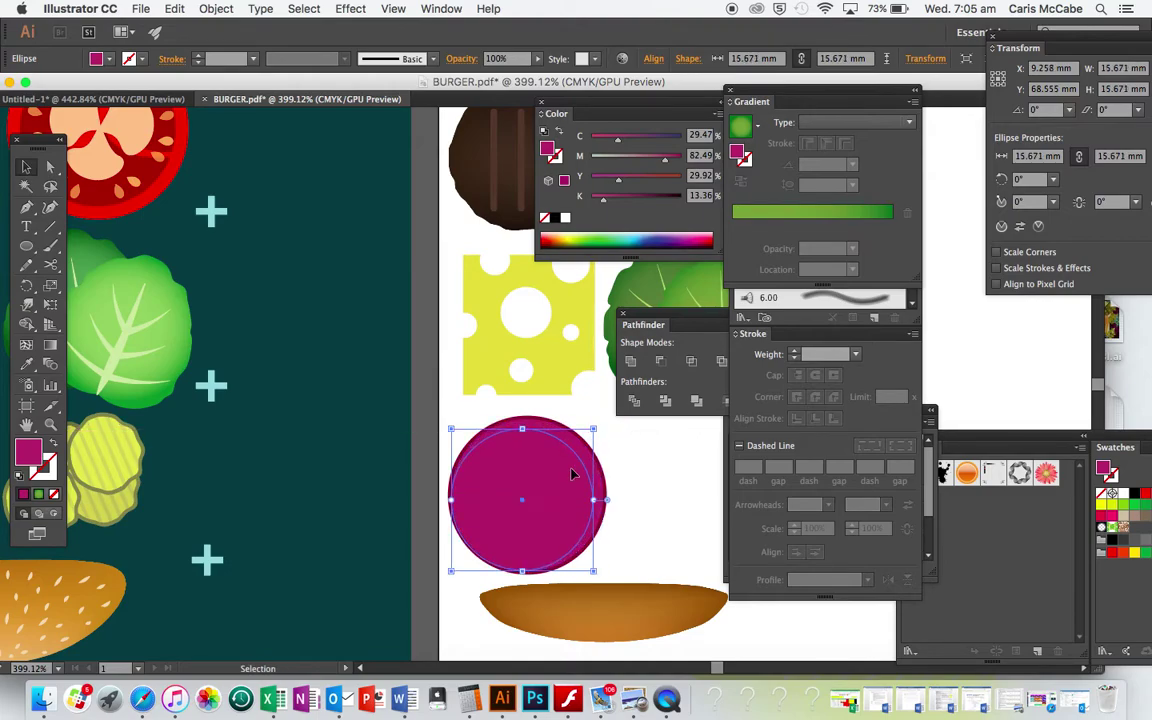
key("i")
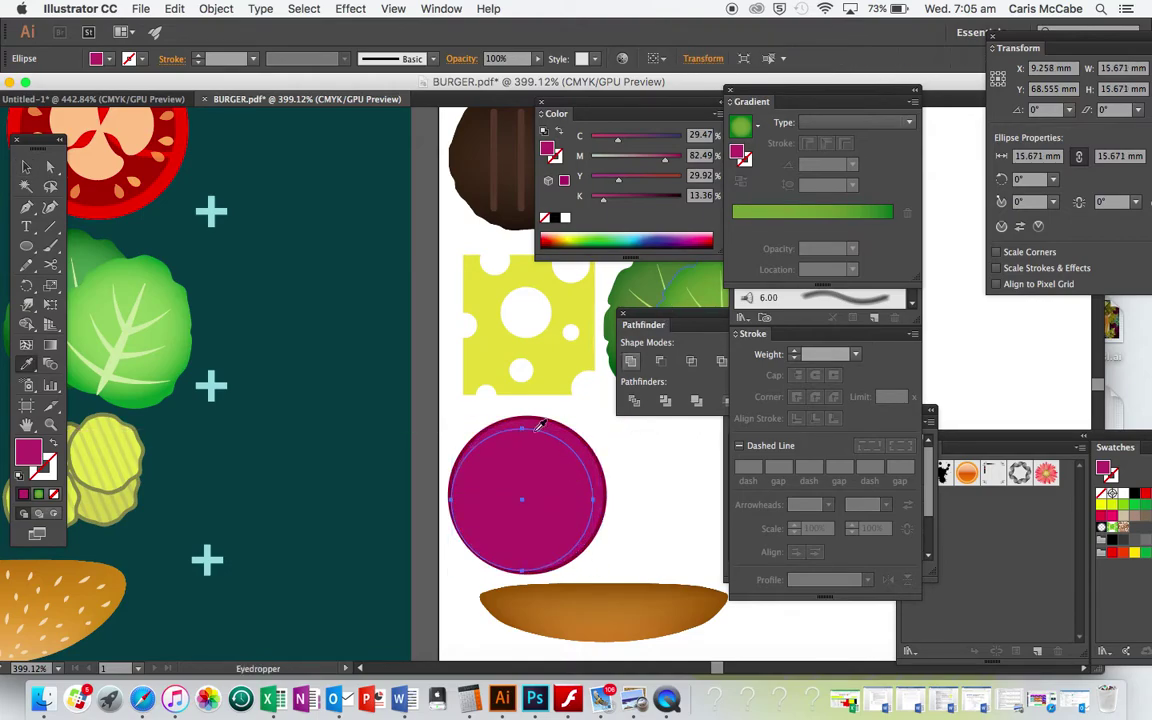
scroll(457, 406, "left", 10)
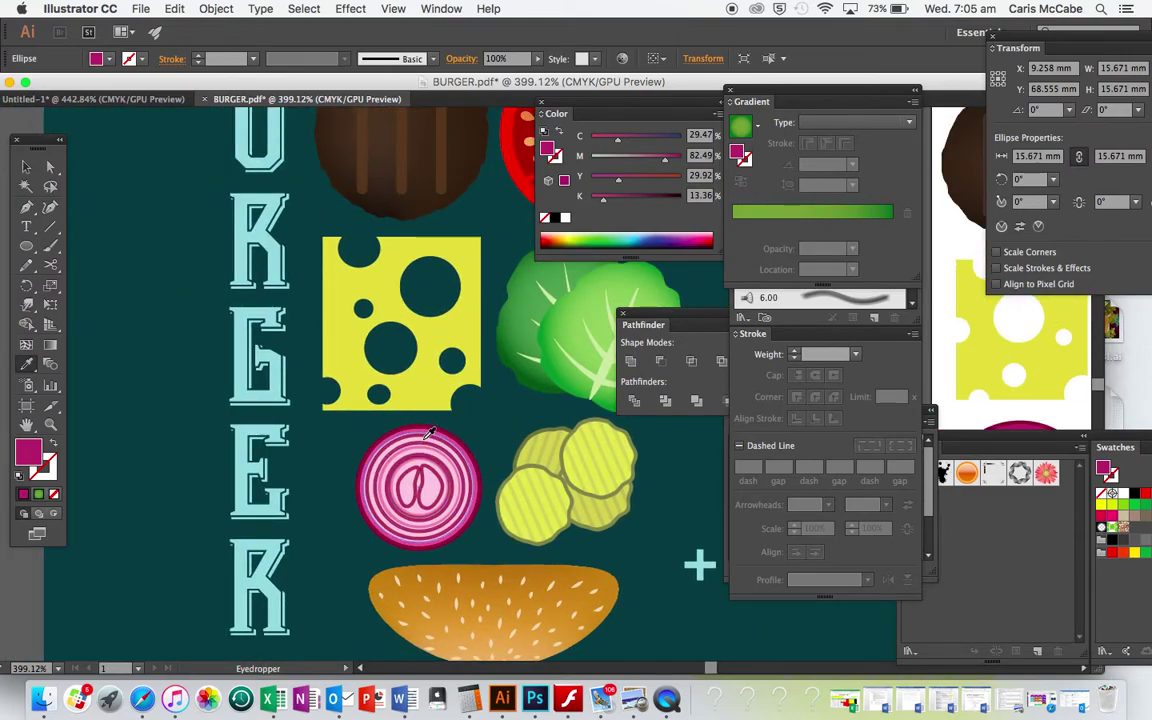
left_click(430, 437)
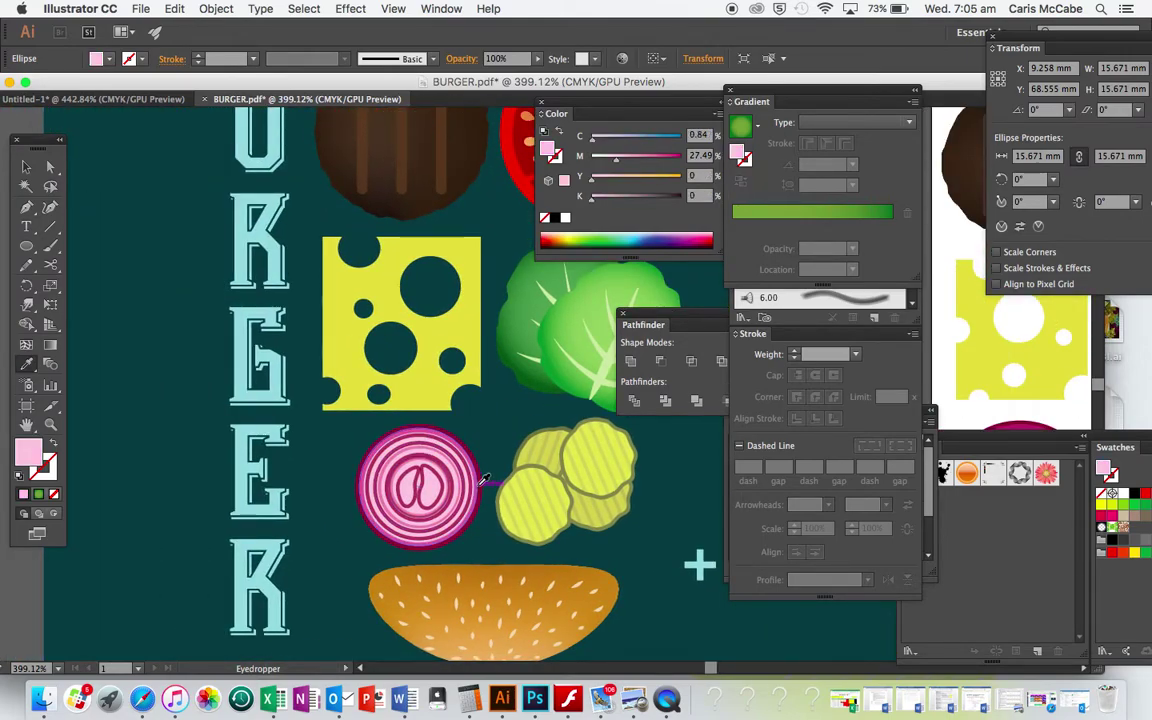
scroll(482, 478, "right", 10)
key("v")
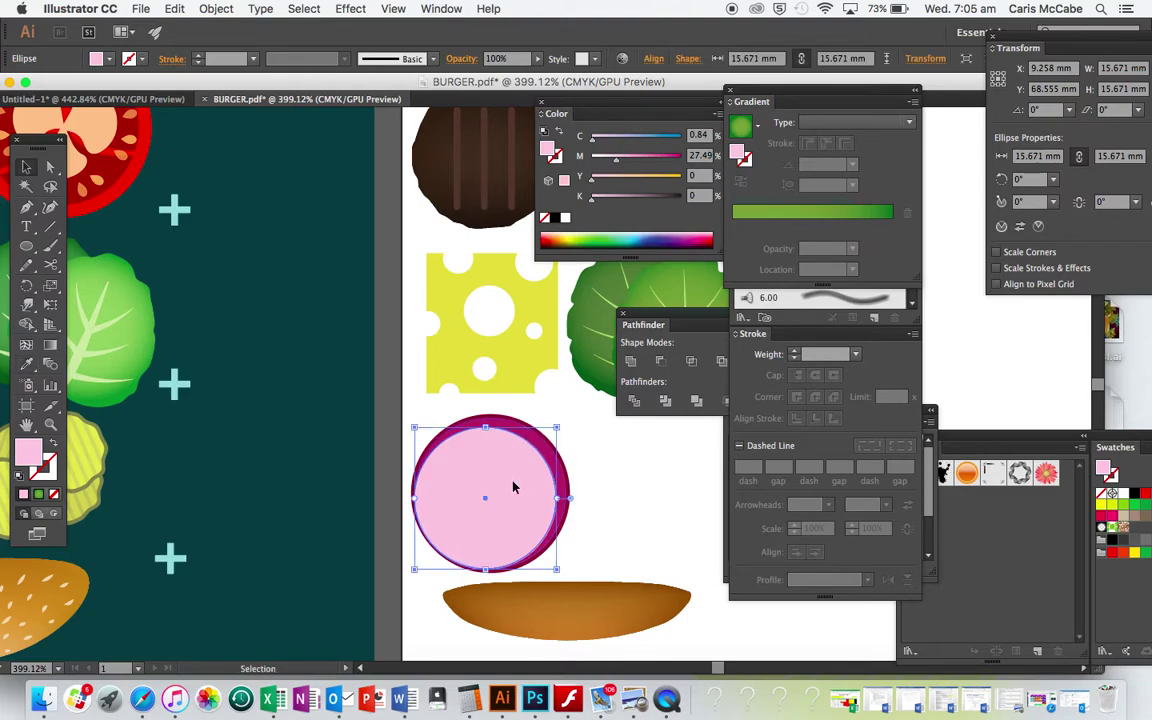
Move the pink circle to the middle of the onion slice and align all three circles on a common centre
left_click_drag(512, 489, 516, 483)
left_click(640, 518)
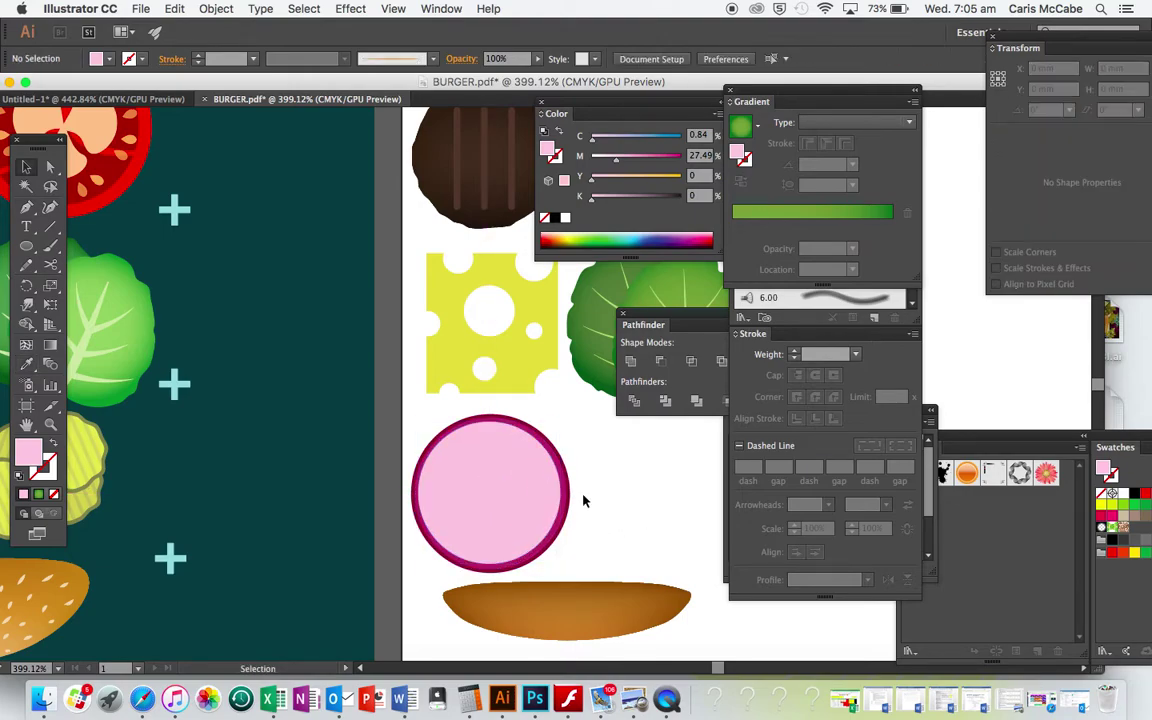
left_click_drag(412, 415, 570, 564)
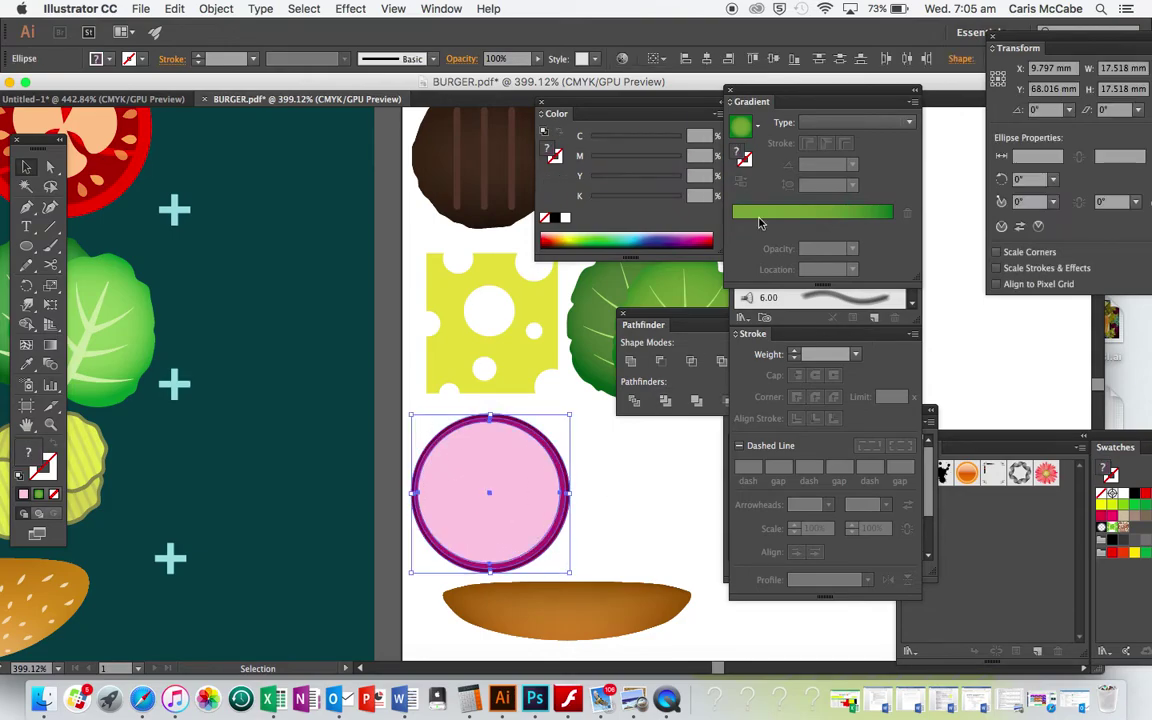
left_click(710, 62)
left_click(774, 60)
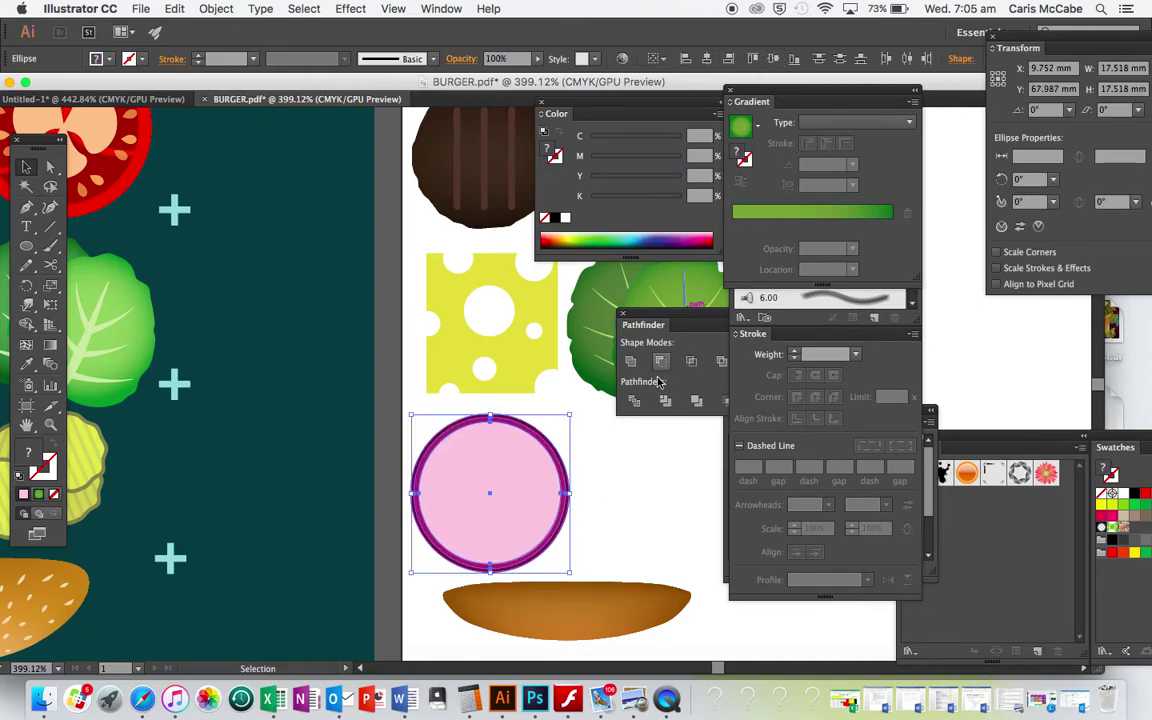
left_click(624, 483)
Duplicate the three onion circles, scale the copies to about 14.1 mm, and place them in the middle of the slice
scroll(622, 481, "up", 3)
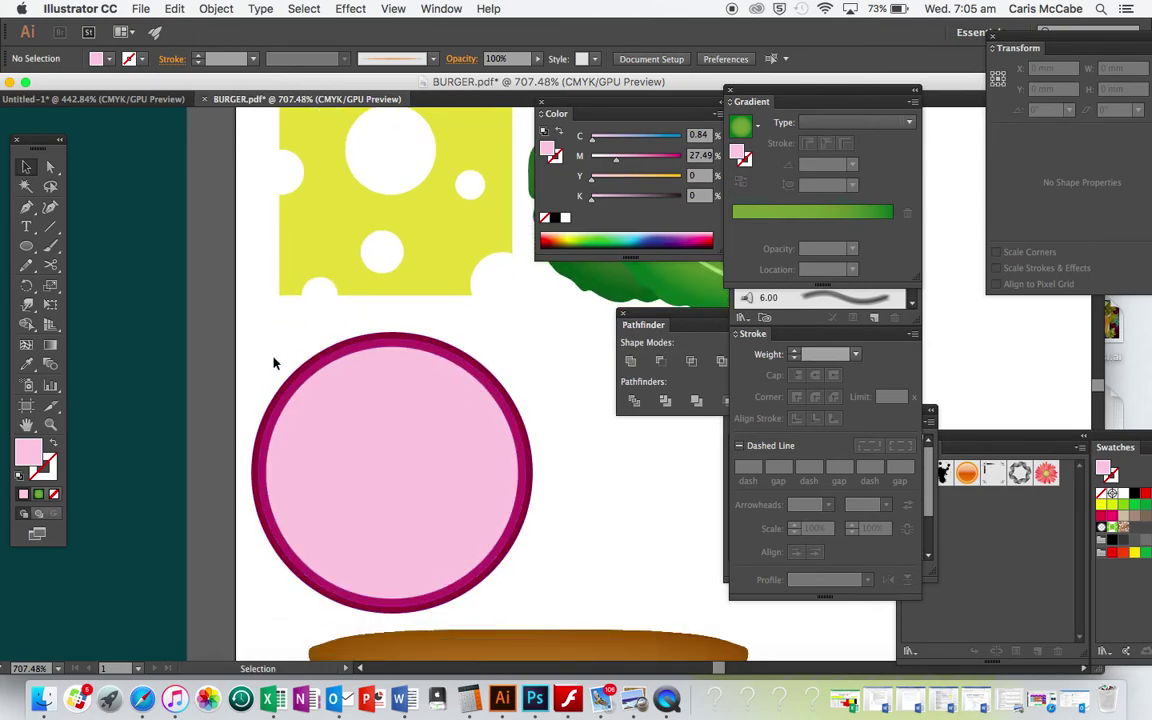
left_click(529, 599)
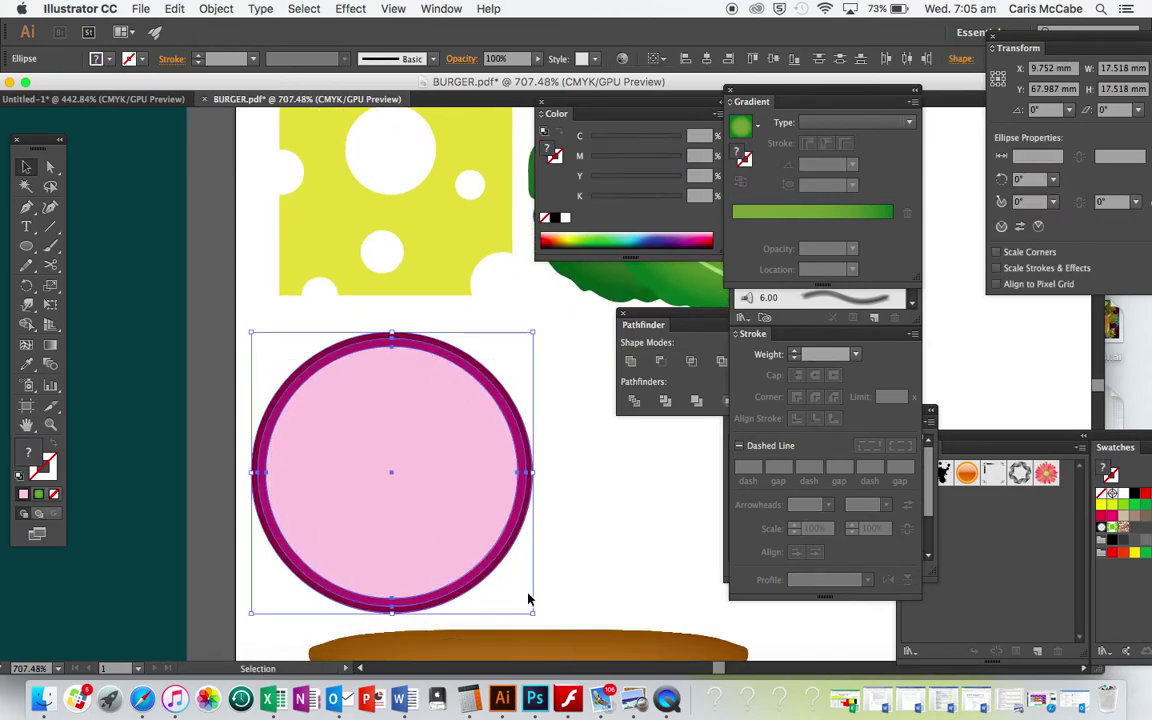
key("a")
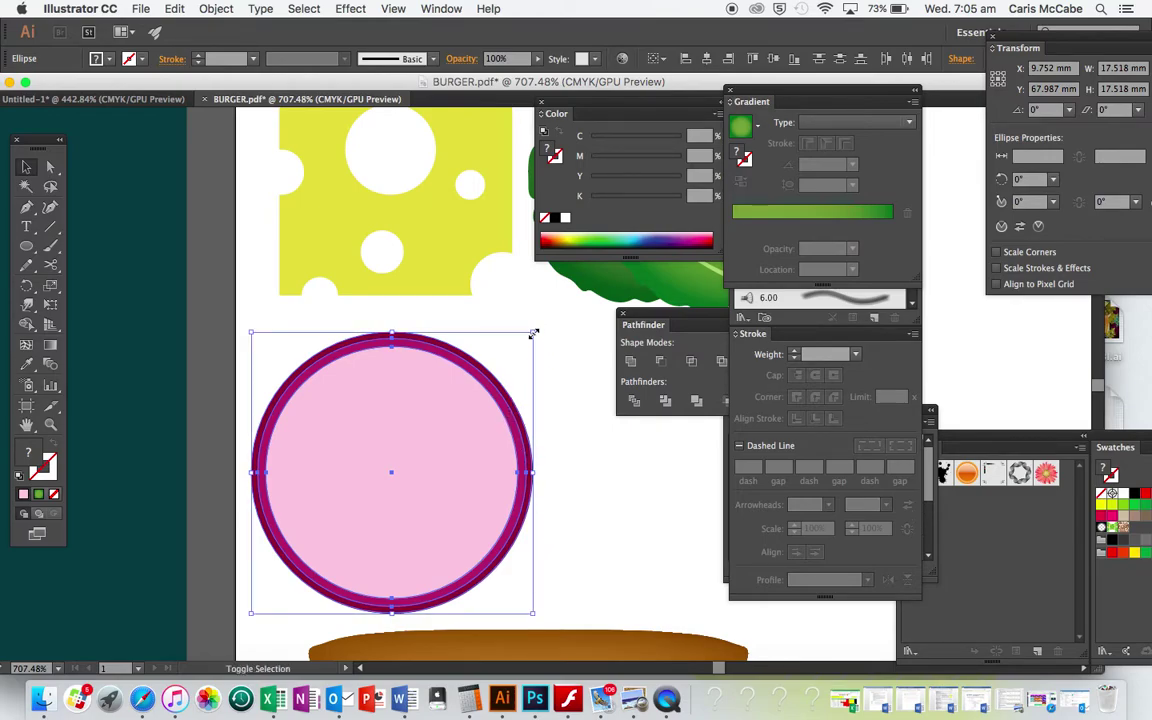
left_click_drag(534, 334, 479, 388)
left_click_drag(404, 468, 429, 444)
left_click(571, 460)
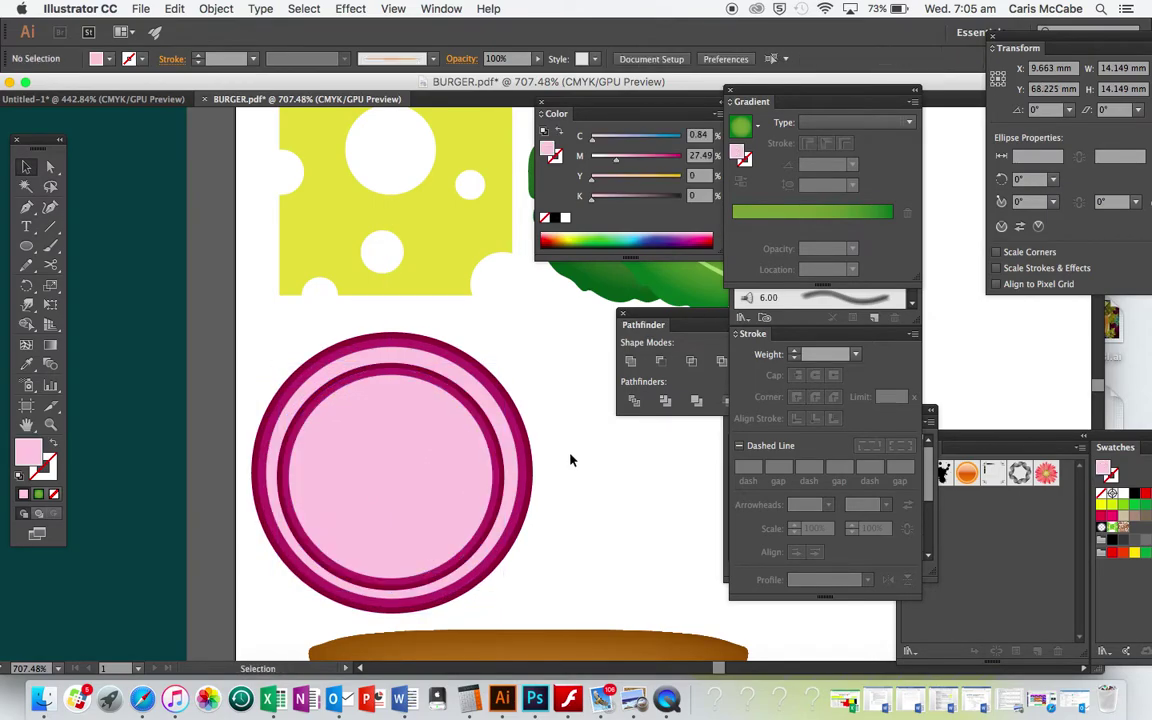
Scale a copy of the inner maroon circle to about 11.9 mm, position it centrally, and turn its fill into a 1 pt outline
scroll(571, 460, "up", 3)
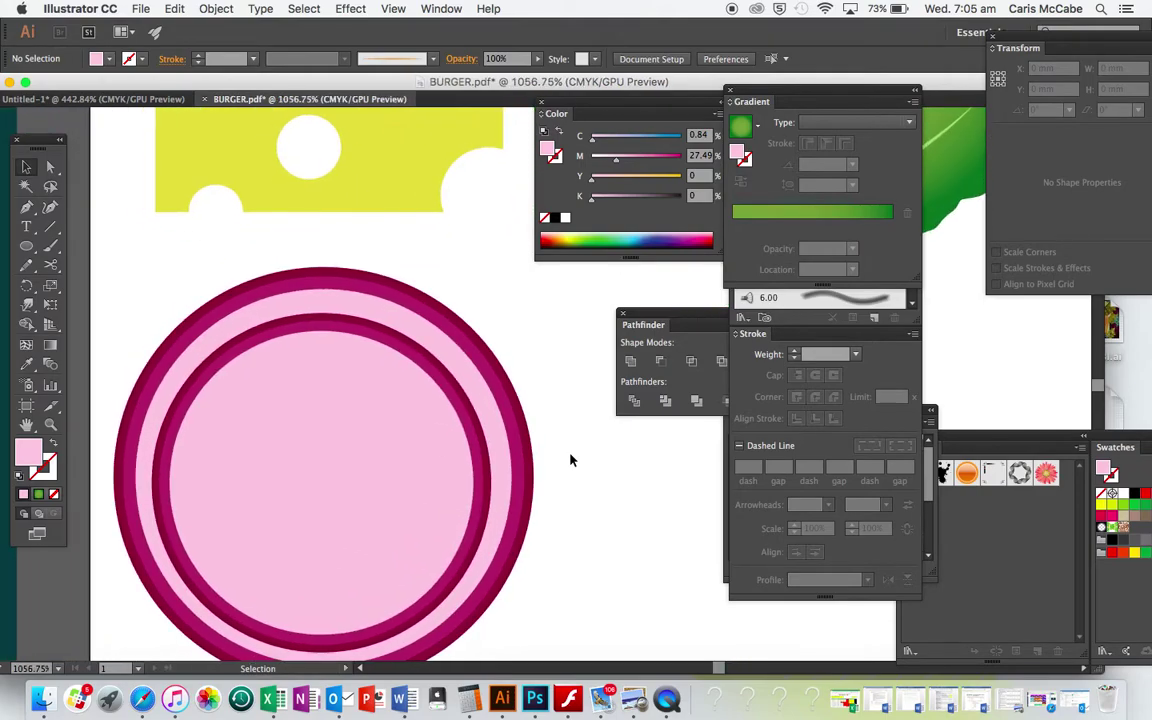
left_click(372, 436)
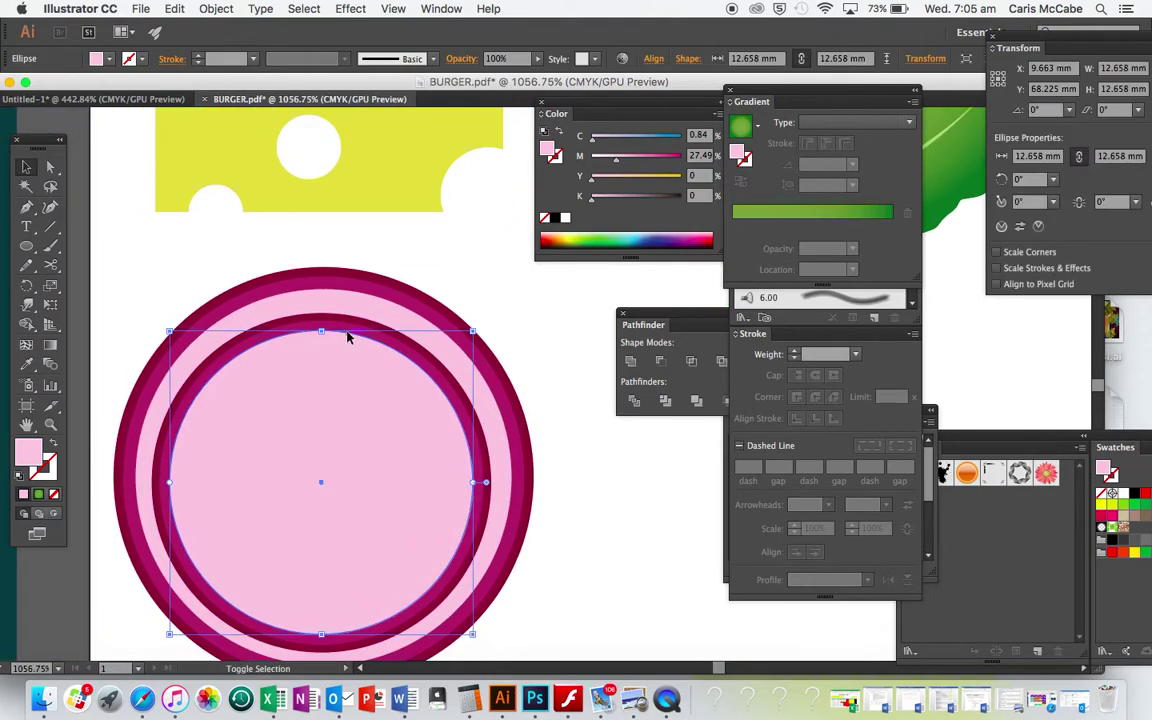
left_click(507, 369)
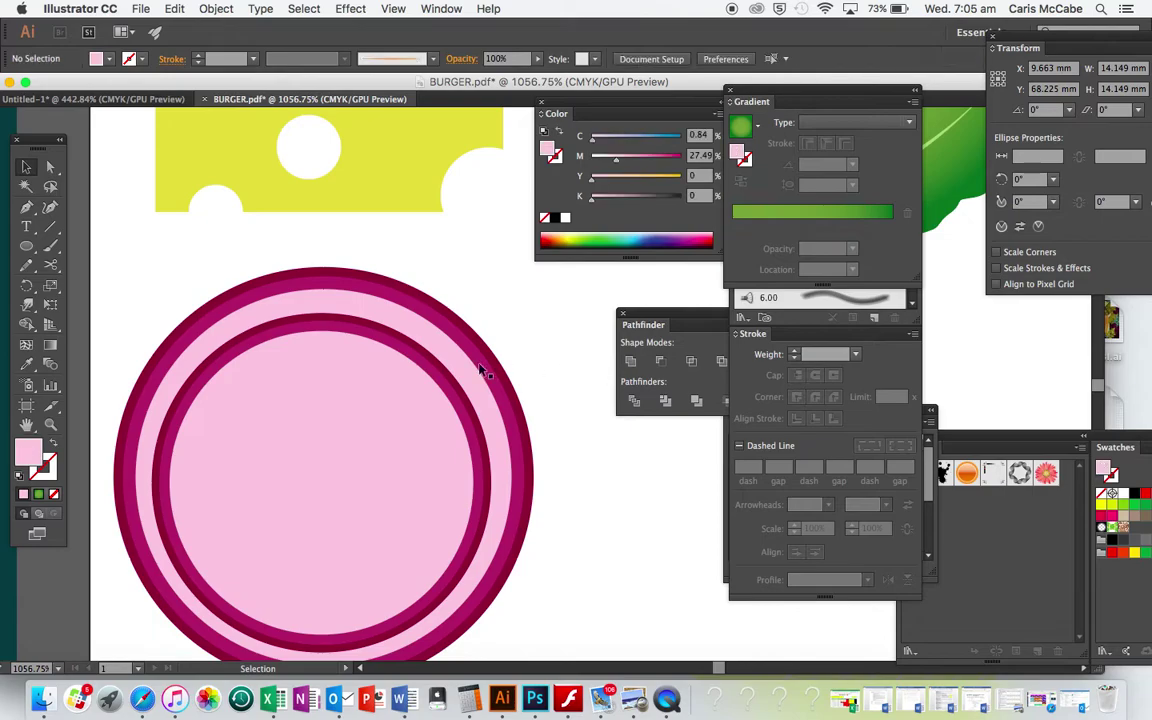
left_click(438, 362)
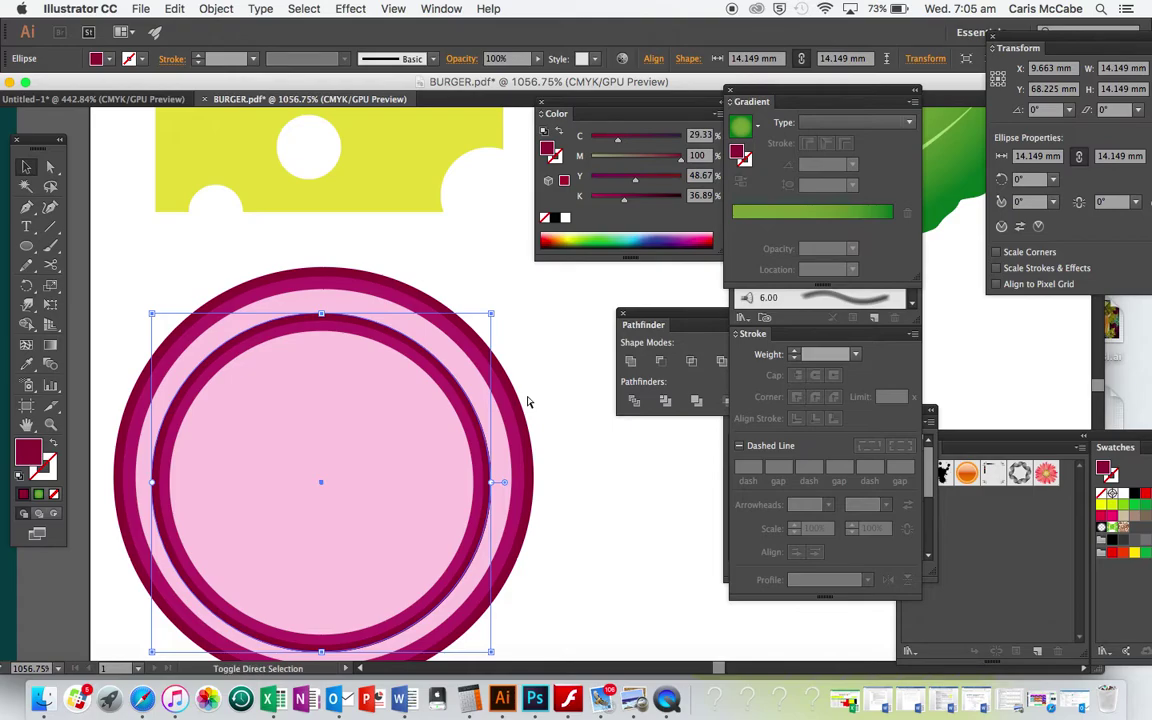
left_click_drag(490, 315, 453, 349)
left_click_drag(325, 499, 344, 483)
left_click_drag(466, 341, 450, 358)
left_click_drag(337, 460, 349, 446)
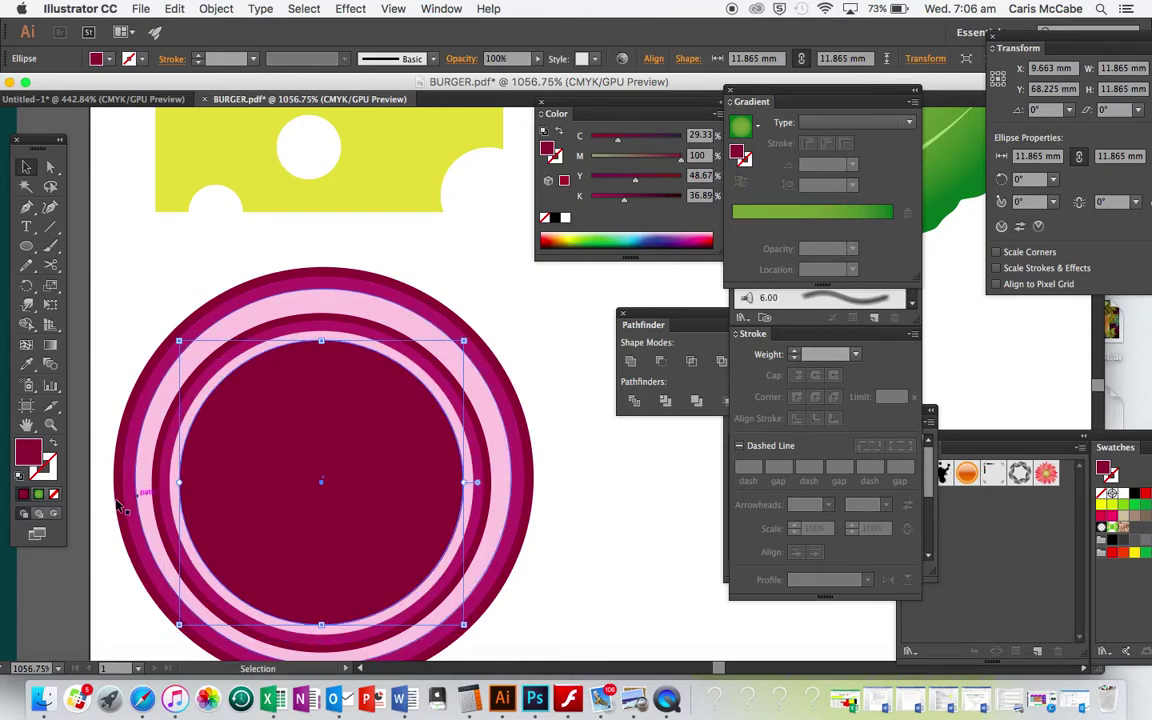
left_click(51, 443)
left_click(564, 328)
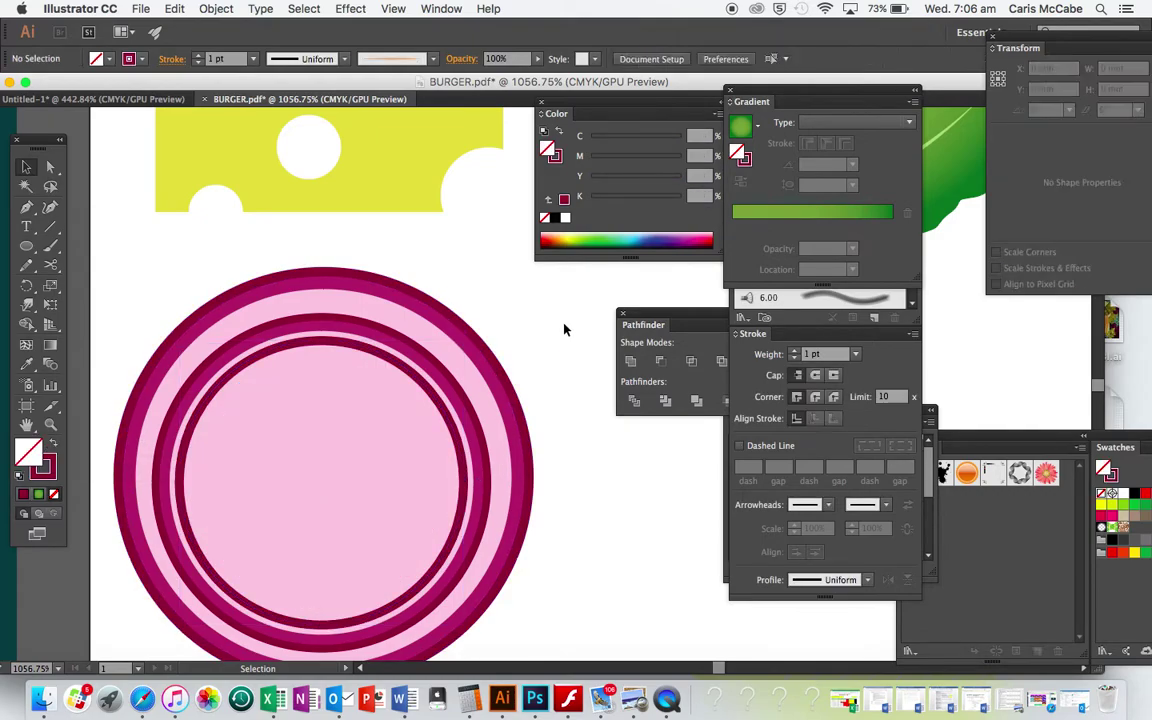
Enlarge the original inner maroon circle to about 14.6 mm and swap its fill for a 1 pt maroon outline
left_click(400, 330)
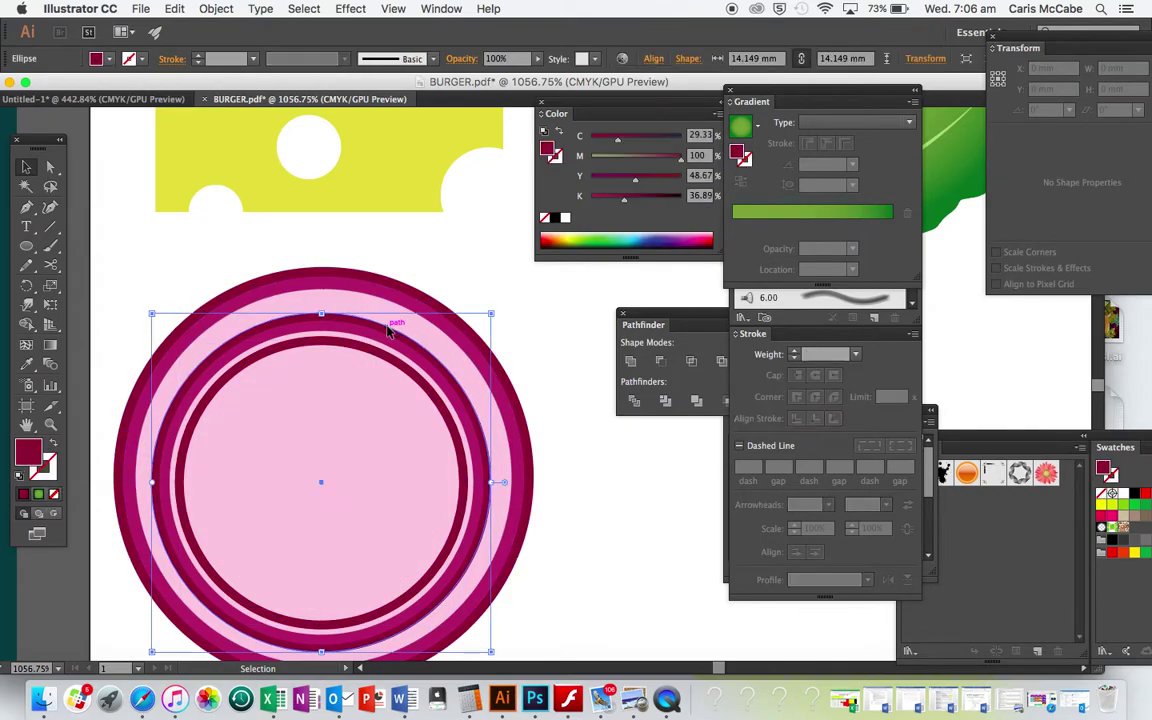
left_click_drag(495, 313, 502, 301)
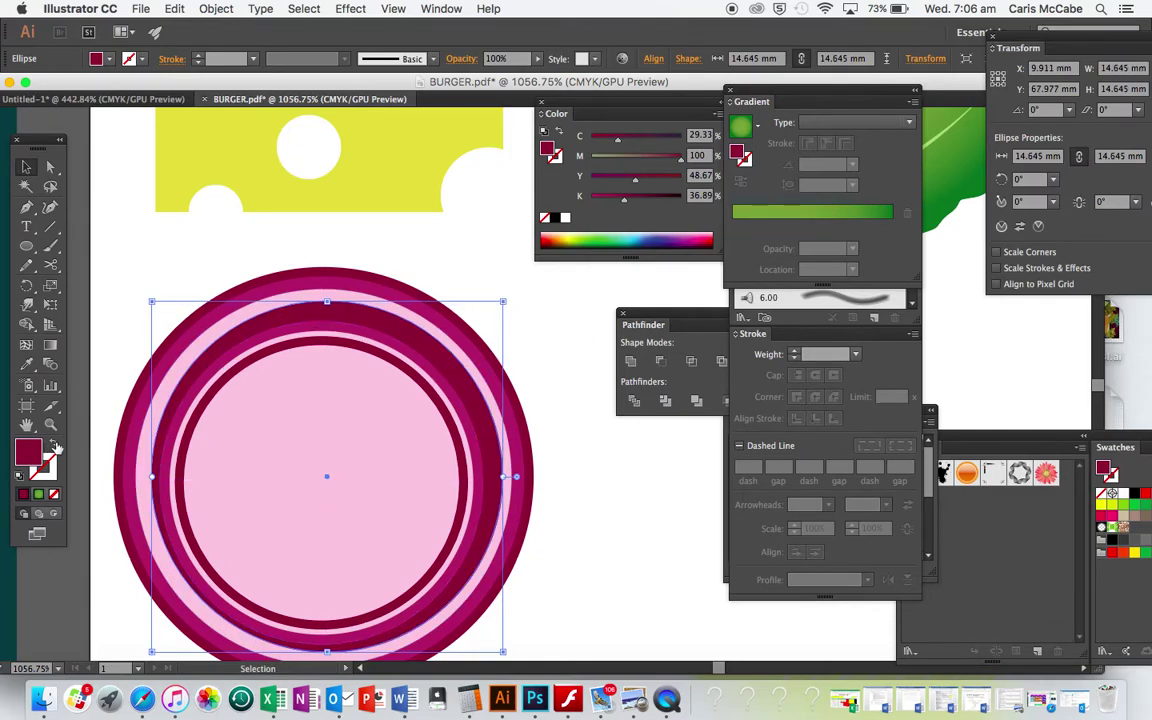
left_click(51, 447)
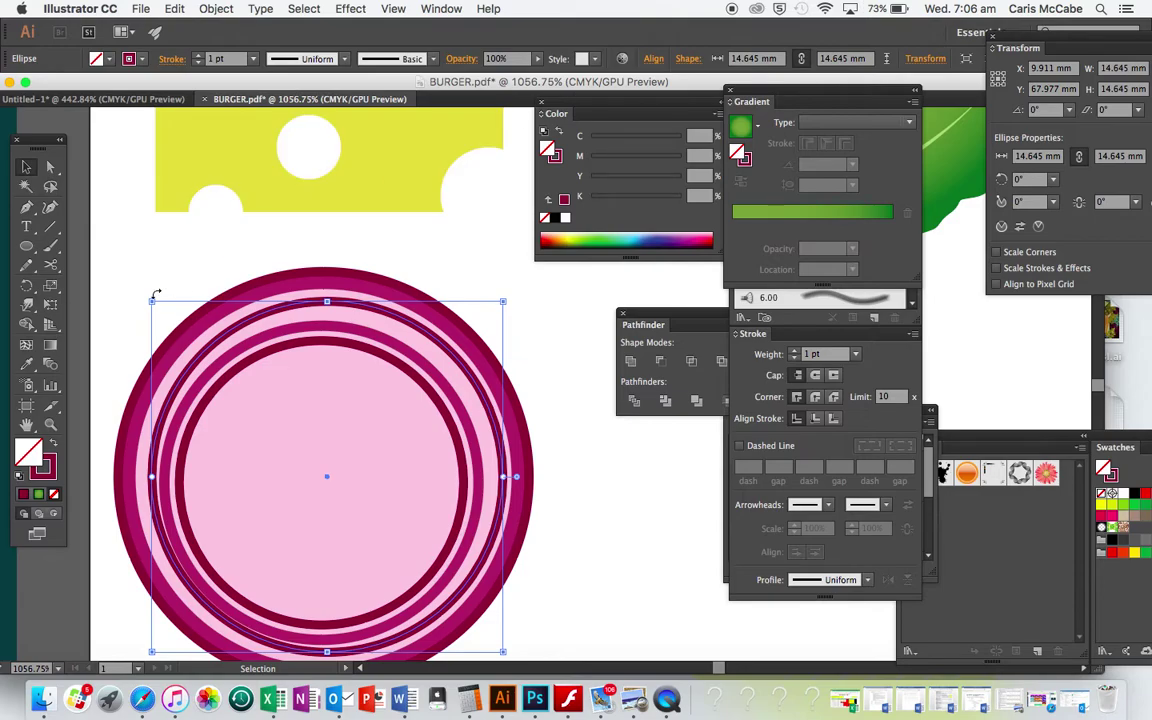
Select all of the onion's rings and align them horizontally and vertically on a common centre
left_click_drag(533, 598, 534, 599)
scroll(534, 600, "down", 3)
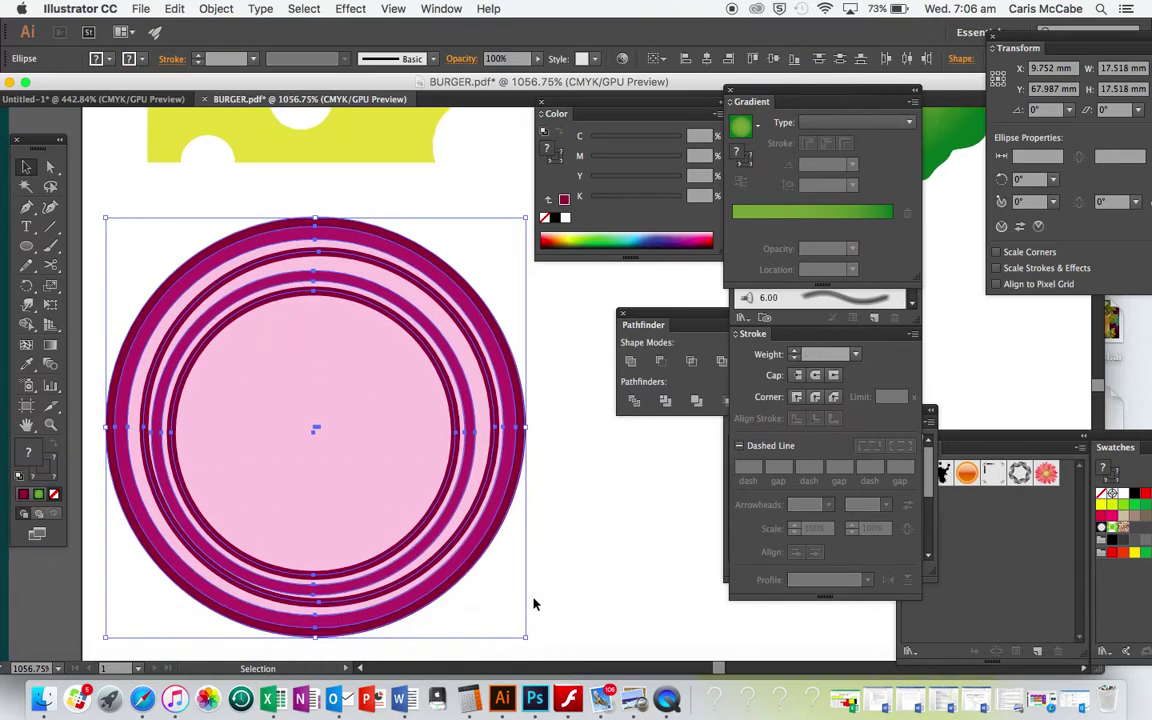
left_click(707, 59)
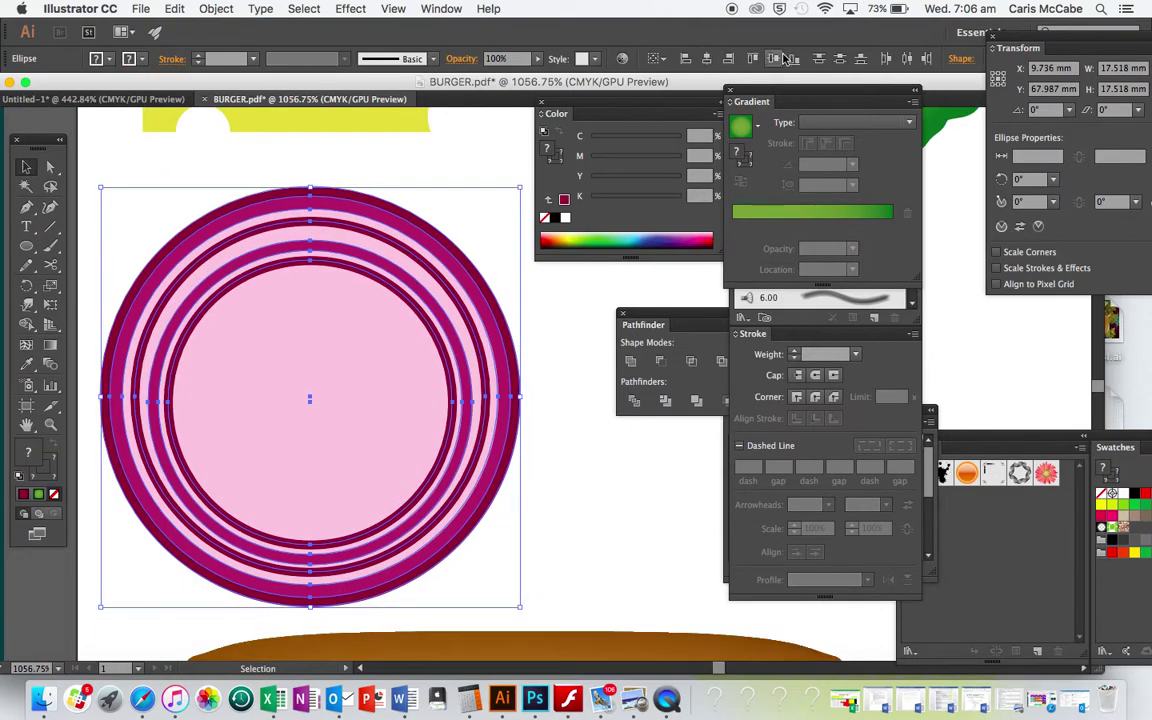
left_click(776, 59)
left_click(570, 450)
Duplicate the onion slice's three innermost circles and scale the copies down to about 10.9 mm
scroll(568, 455, "down", 6)
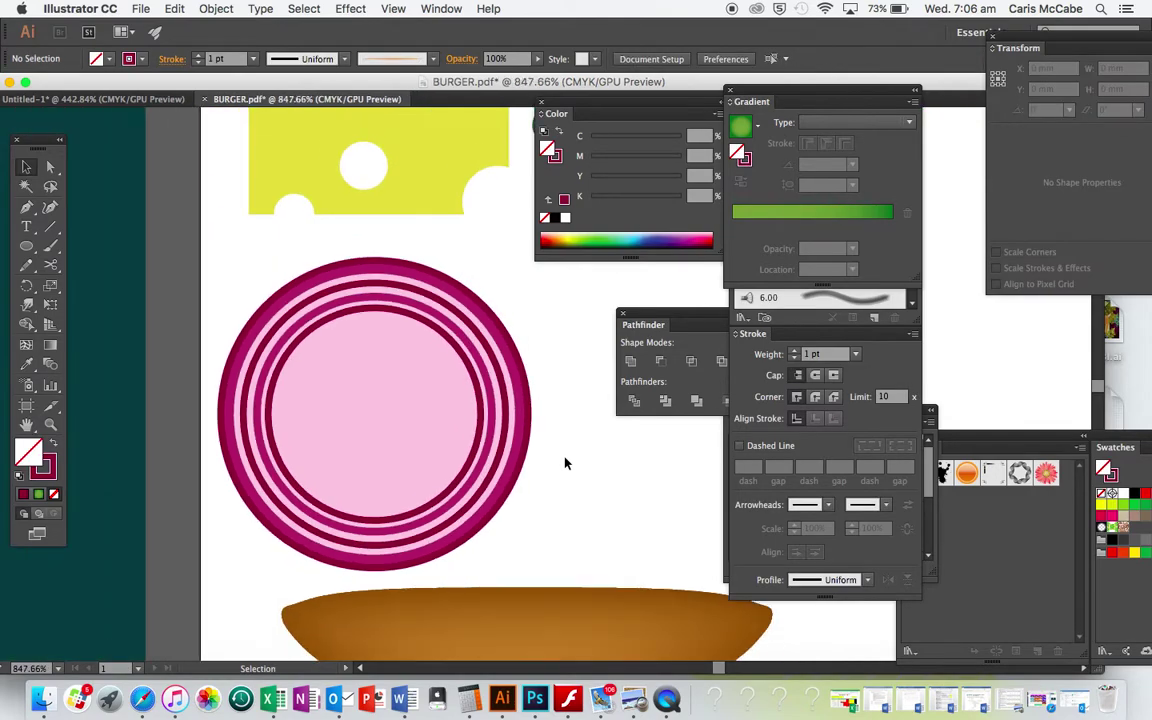
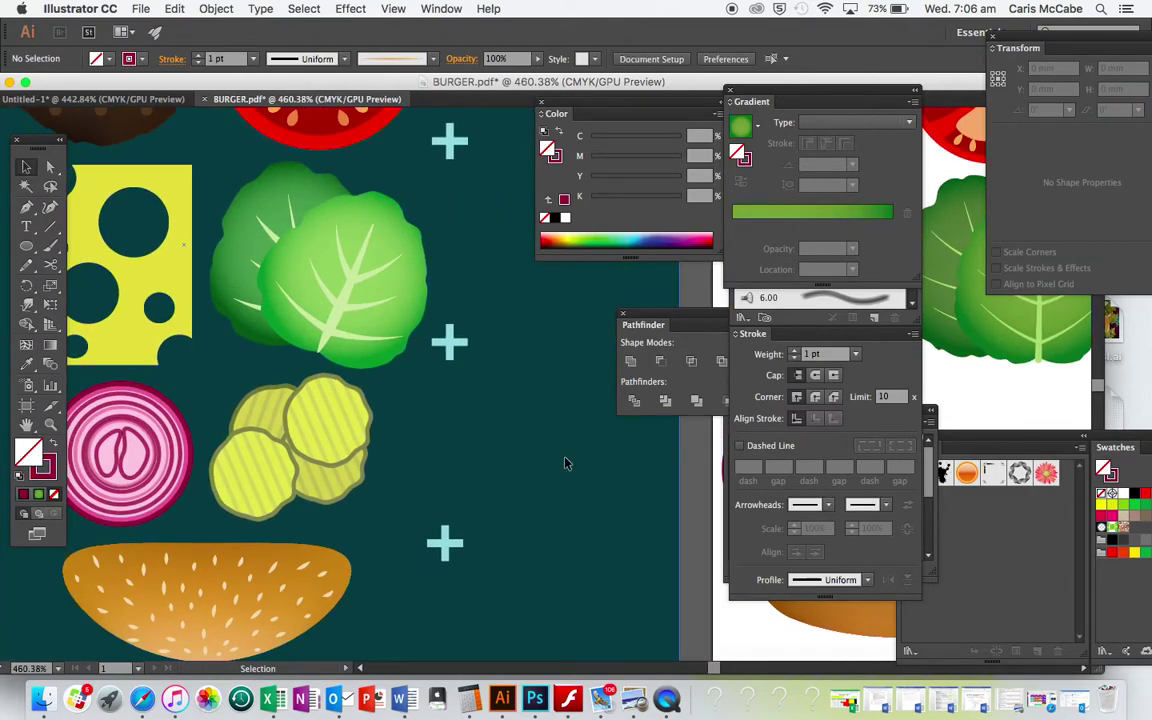
scroll(565, 462, "left", 5)
scroll(565, 462, "up", 4)
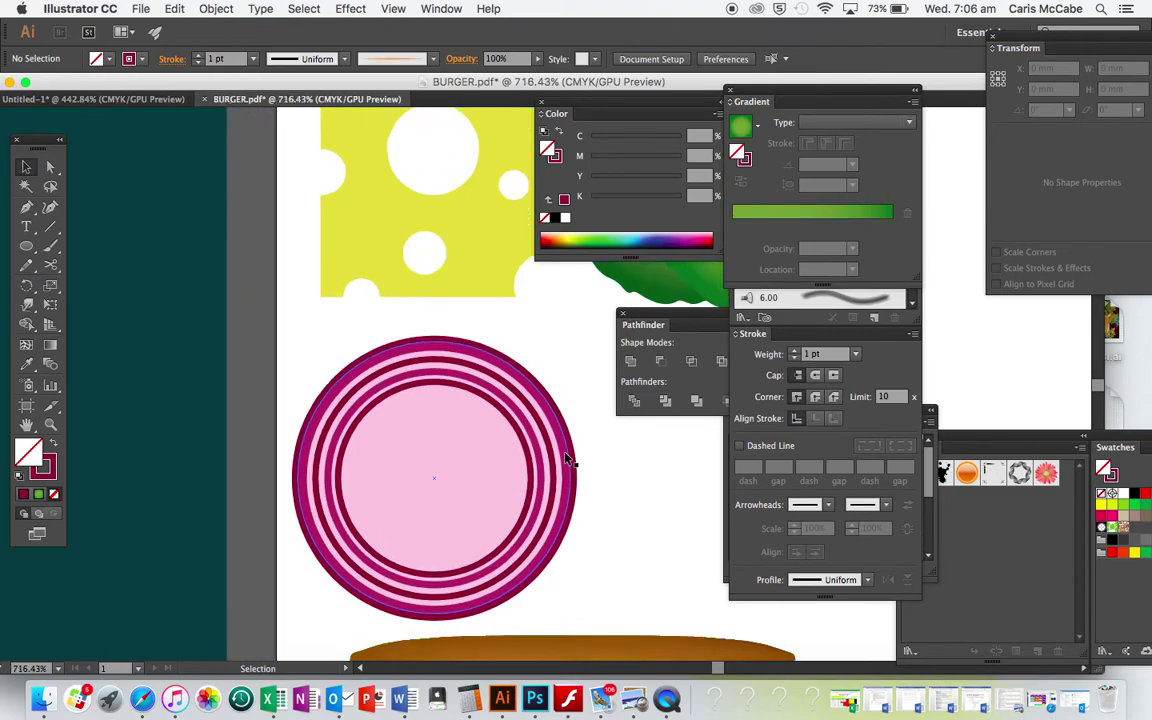
left_click(396, 368, "shift")
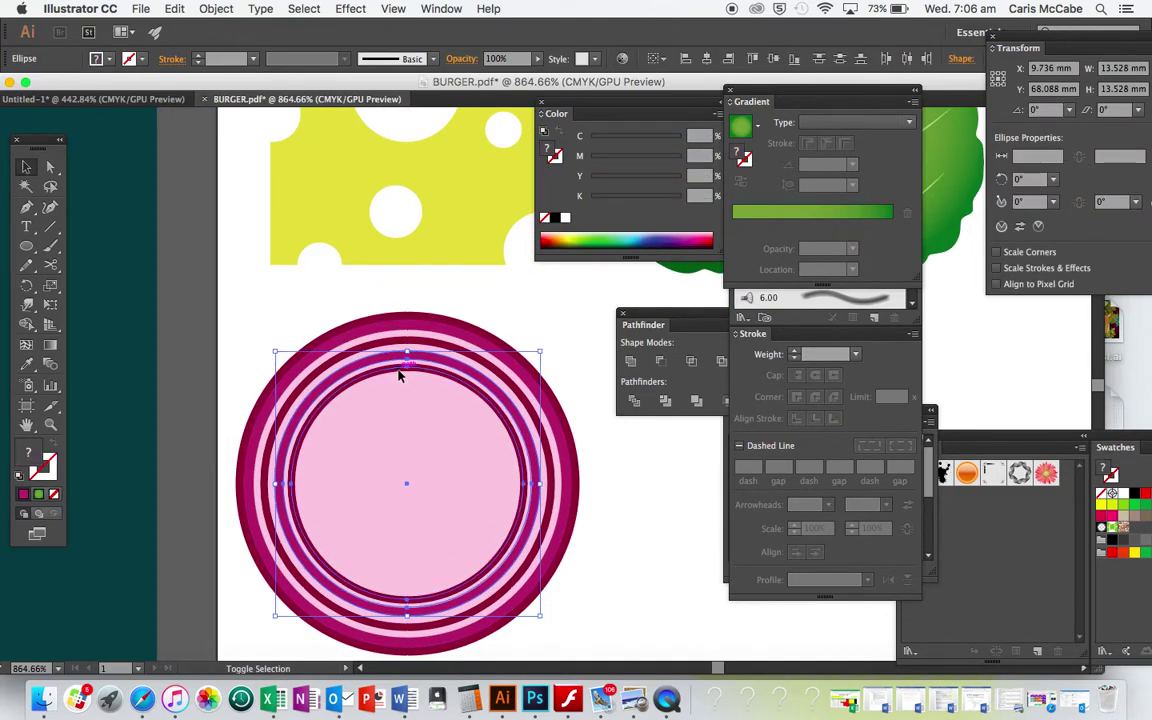
left_click(399, 375, "shift")
key("a")
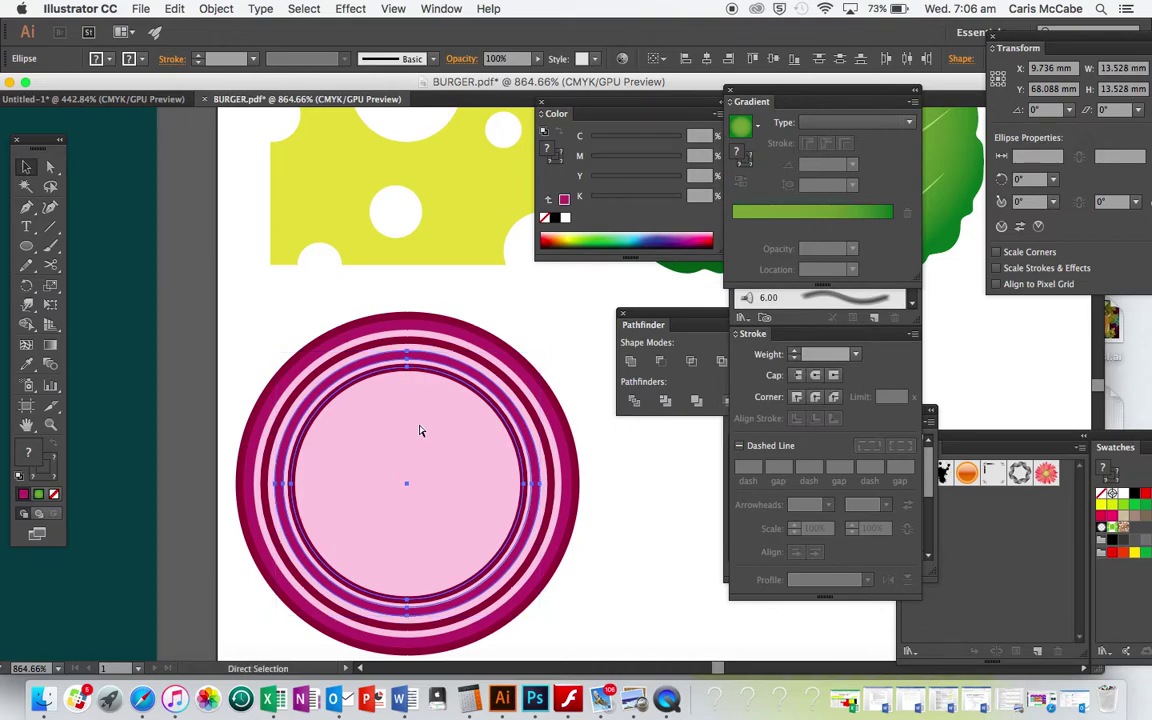
key("v")
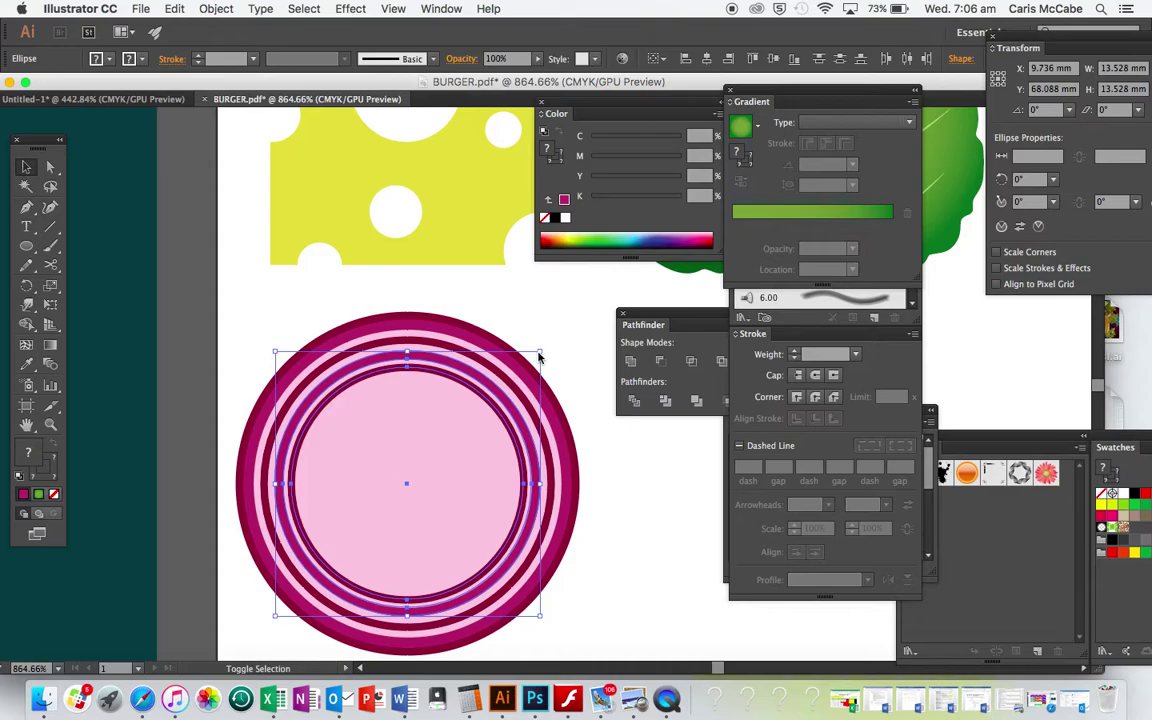
left_click_drag(541, 355, 503, 403)
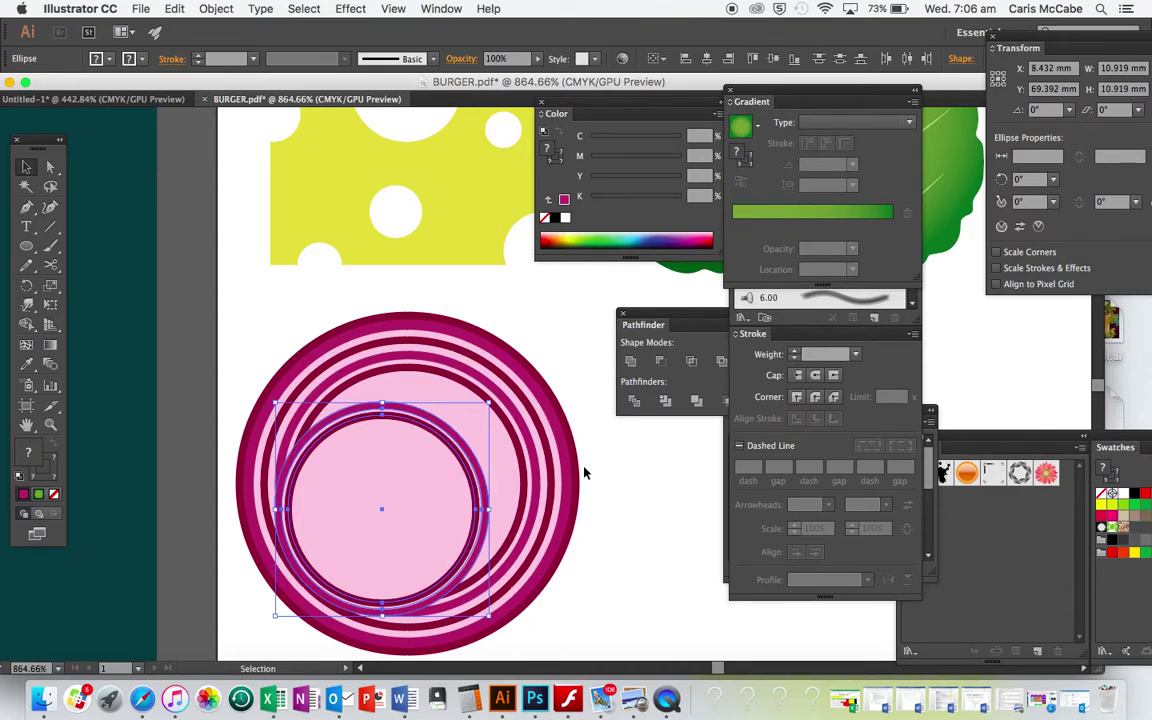
left_click(604, 475)
left_click(463, 467)
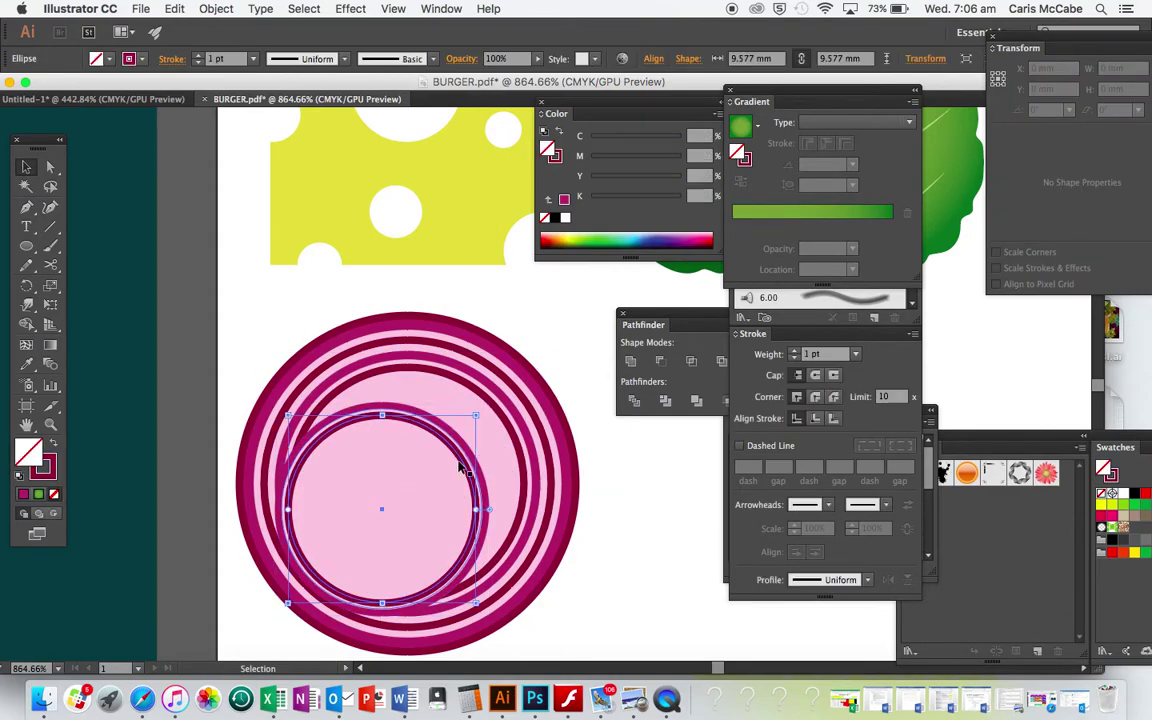
left_click_drag(390, 396, 443, 489)
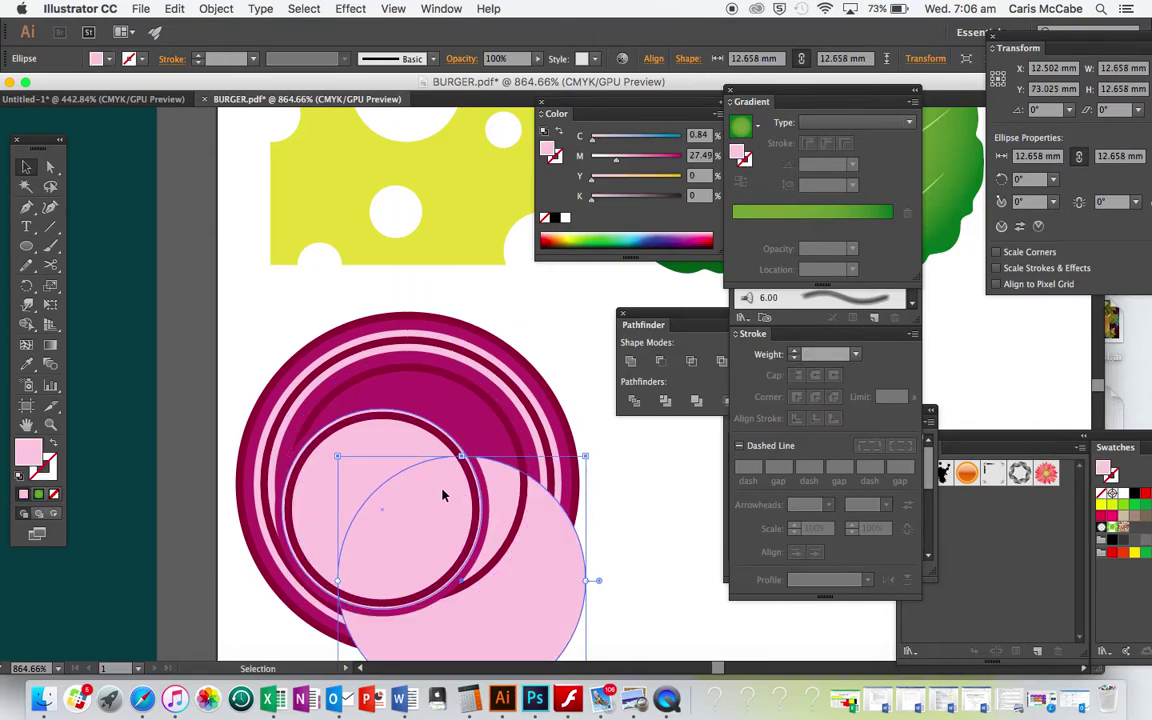
key("super+z")
left_click(400, 412)
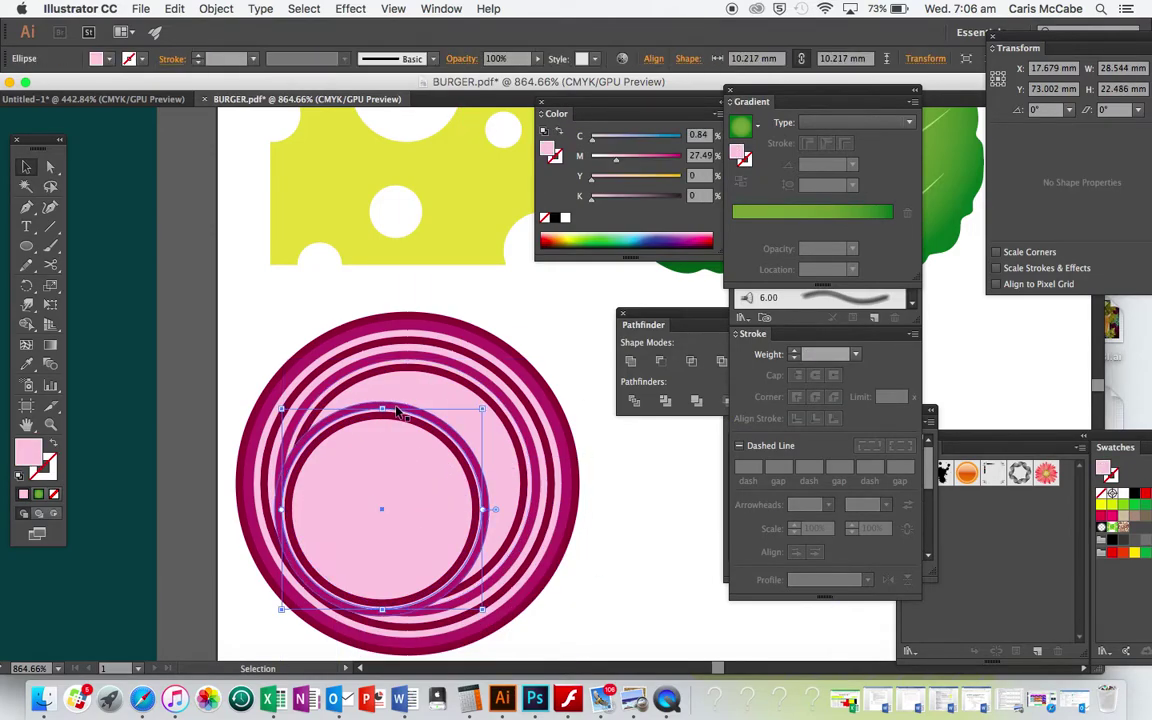
left_click(400, 435, "shift")
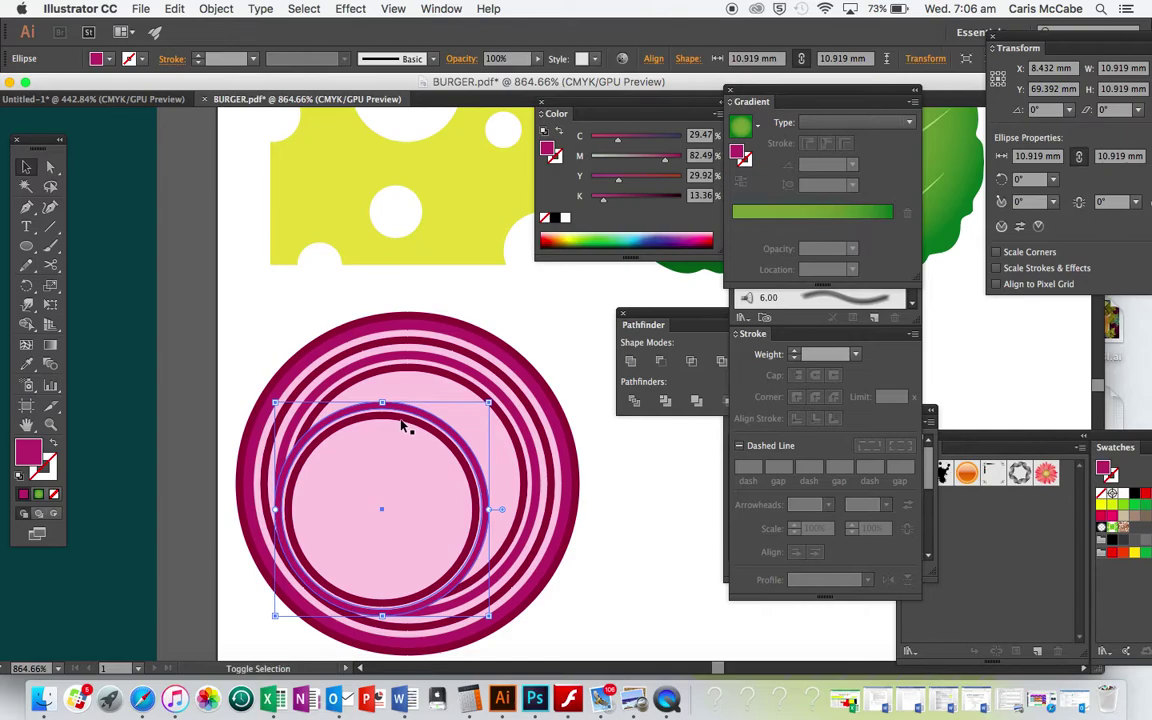
left_click(401, 417, "shift")
left_click_drag(394, 466, 419, 447)
key("super+z")
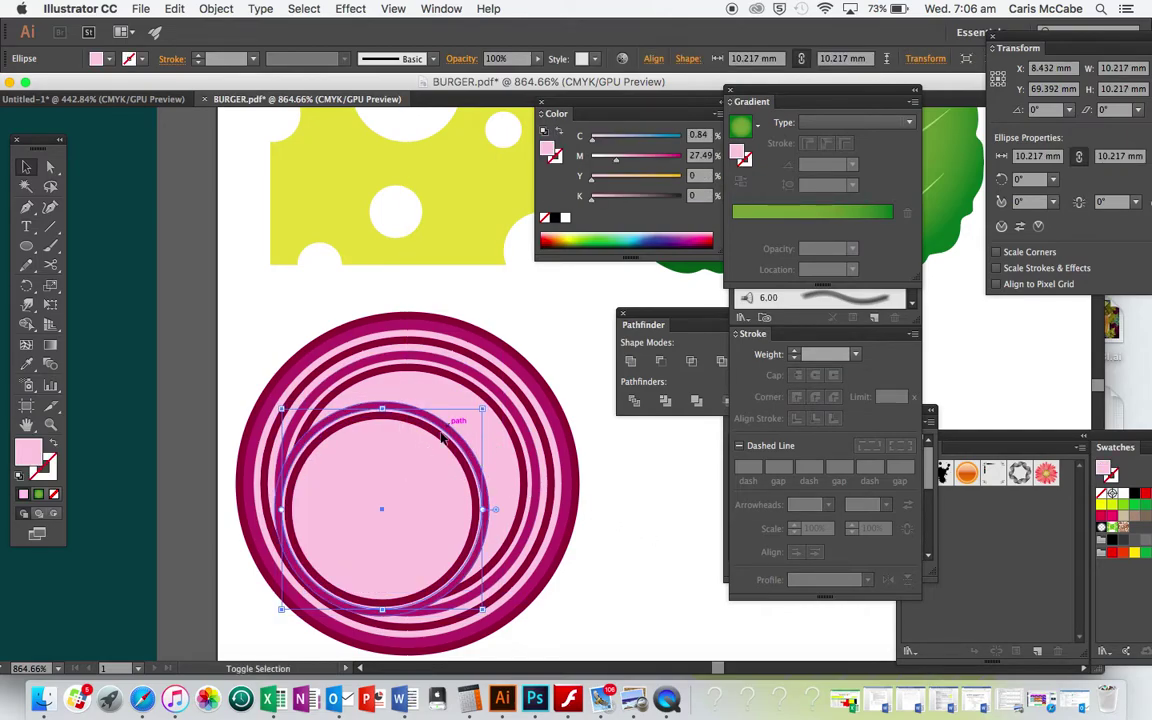
Select the three smallest circles together, move them towards the slice's centre, and scale them to about 10.2 mm
left_click(446, 436, "shift")
left_click(450, 432, "shift")
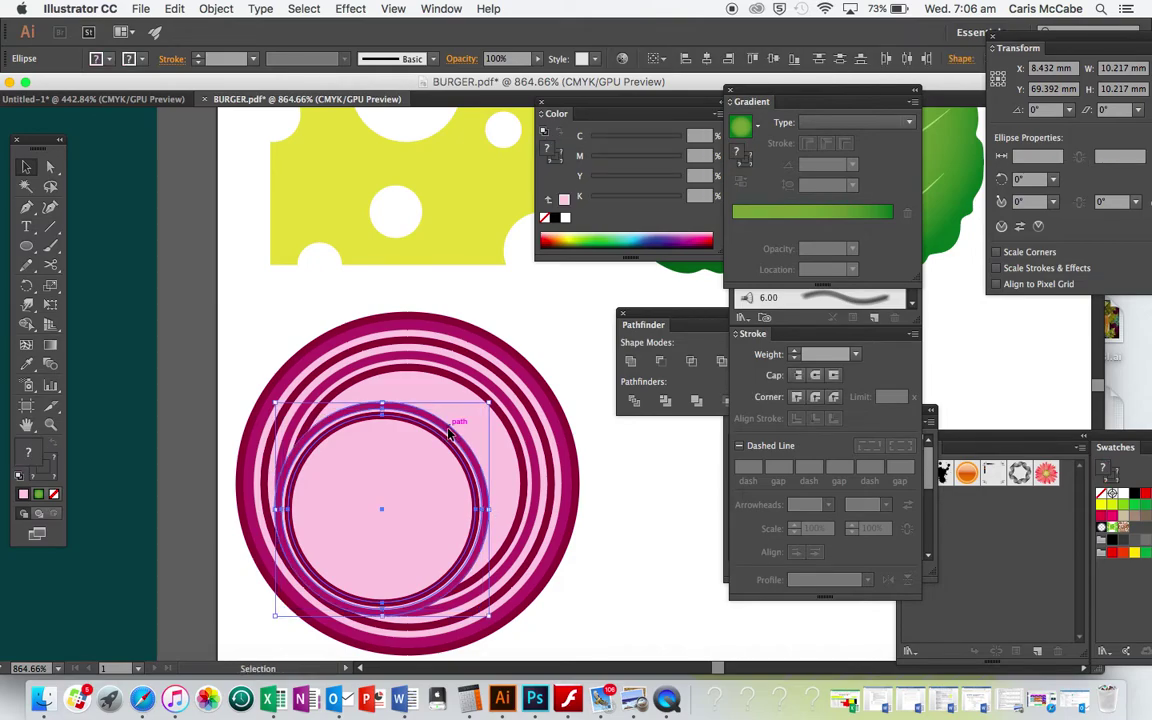
mouse_move(421, 468)
left_mouse_down()
mouse_move(455, 452)
mouse_move(436, 459)
left_mouse_up()
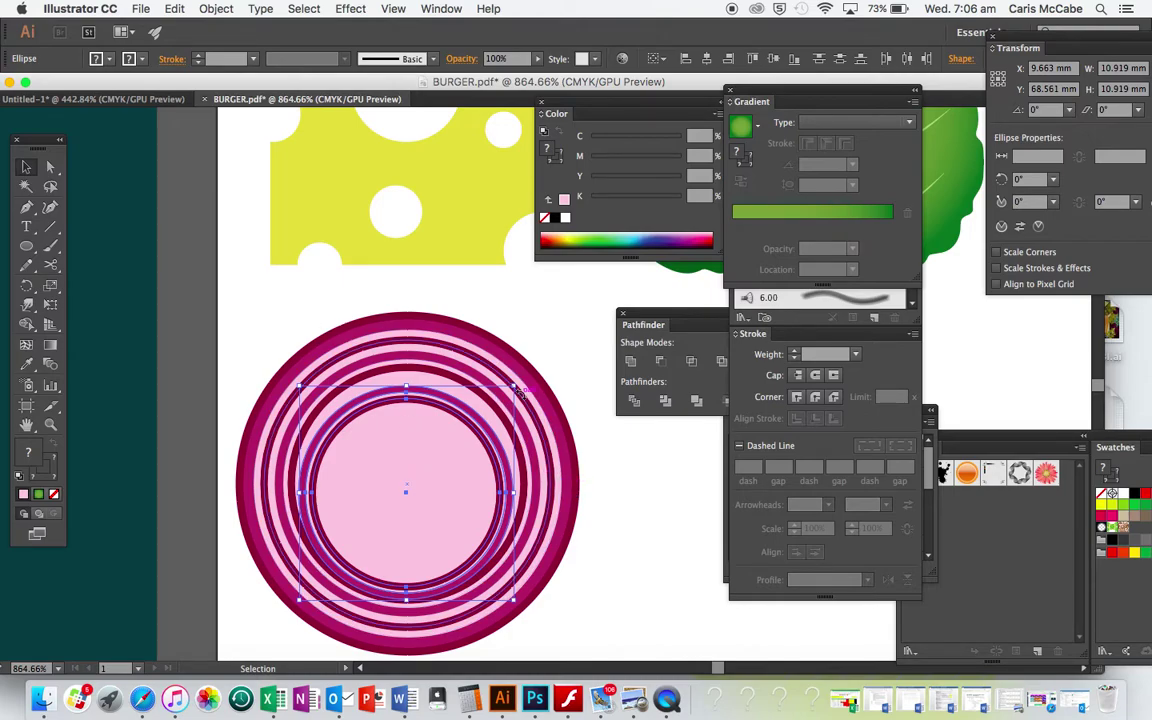
mouse_move(519, 393)
left_mouse_down()
mouse_move(530, 393)
mouse_move(500, 402)
left_mouse_up()
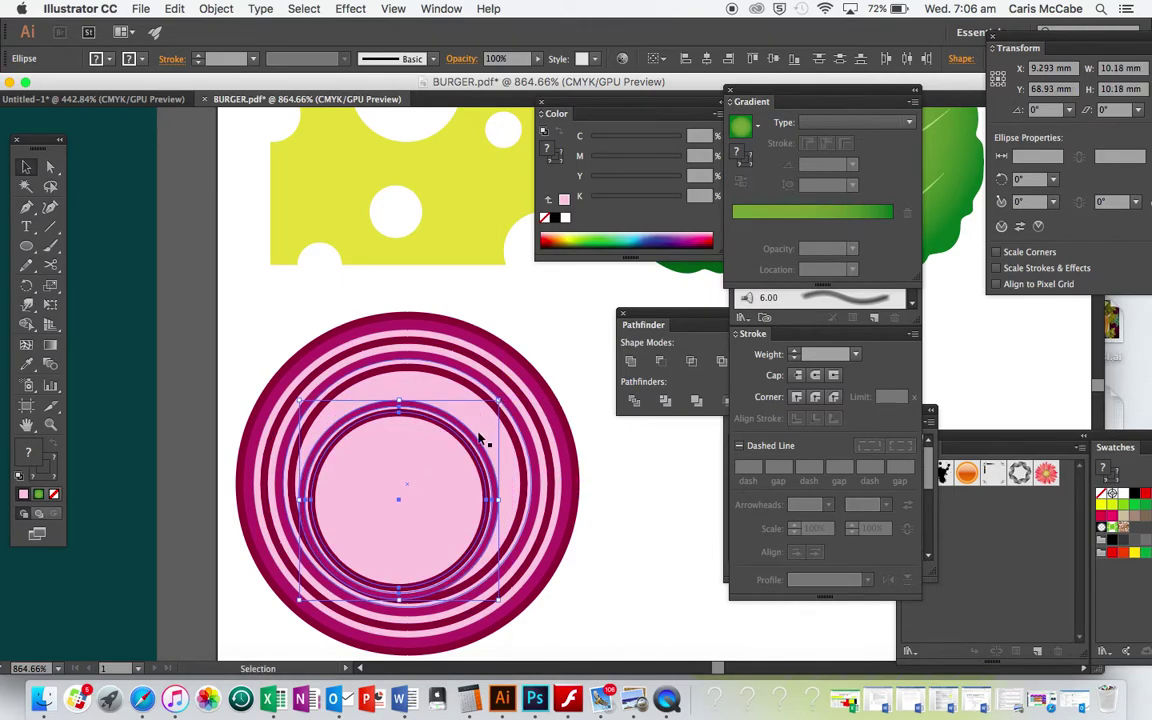
Select all of the onion's circles, including the new smallest set, and centre them on each other in both directions
left_click(558, 573)
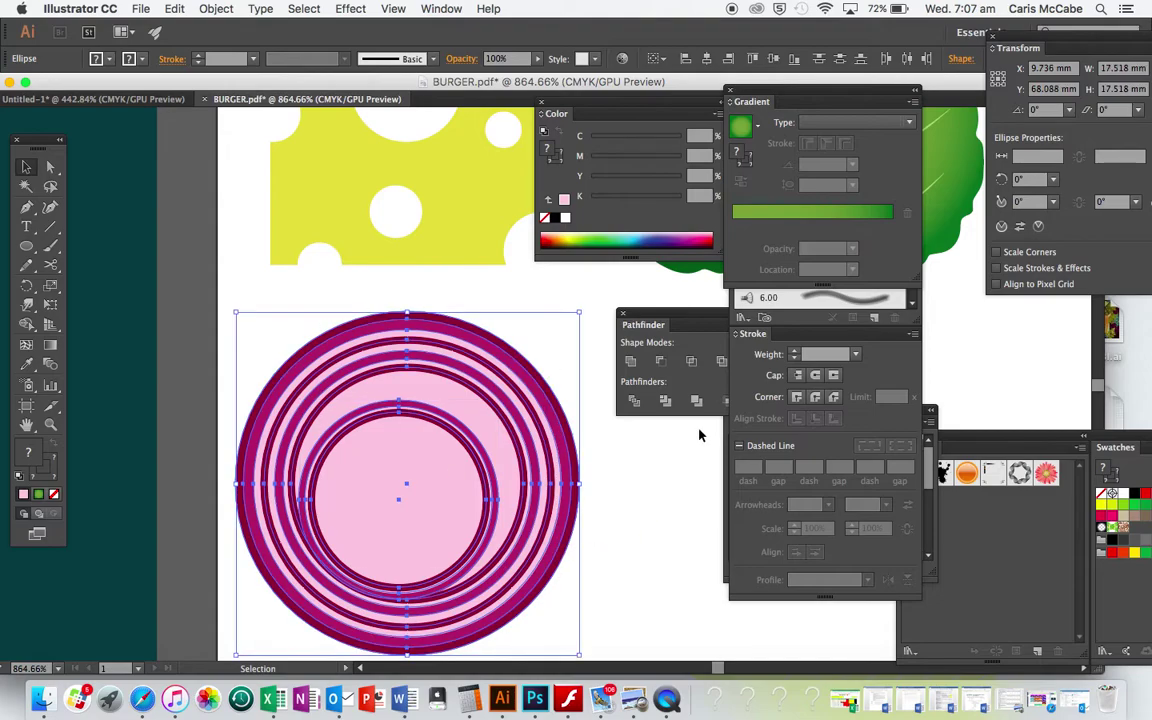
left_click(704, 61)
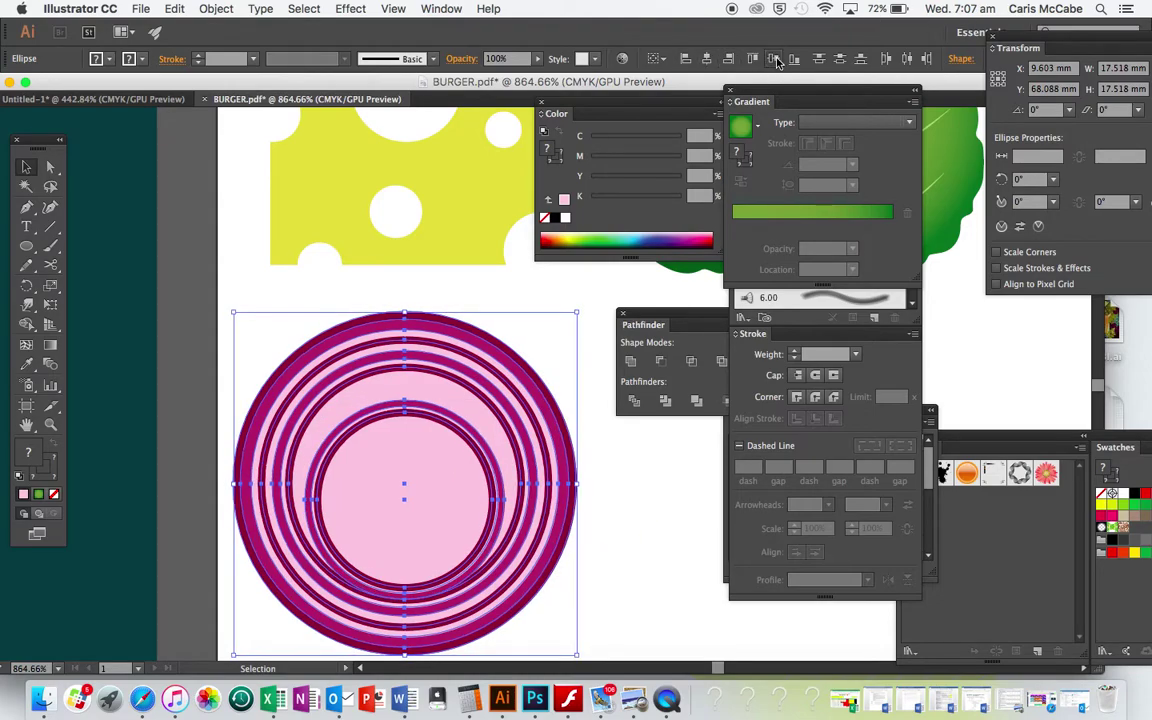
left_click(638, 525)
Draw an upright ellipse about 3.5 × 5.9 mm in the right half of the onion's core, giving it the rings' 1 pt maroon outline
scroll(638, 525, "down", 3)
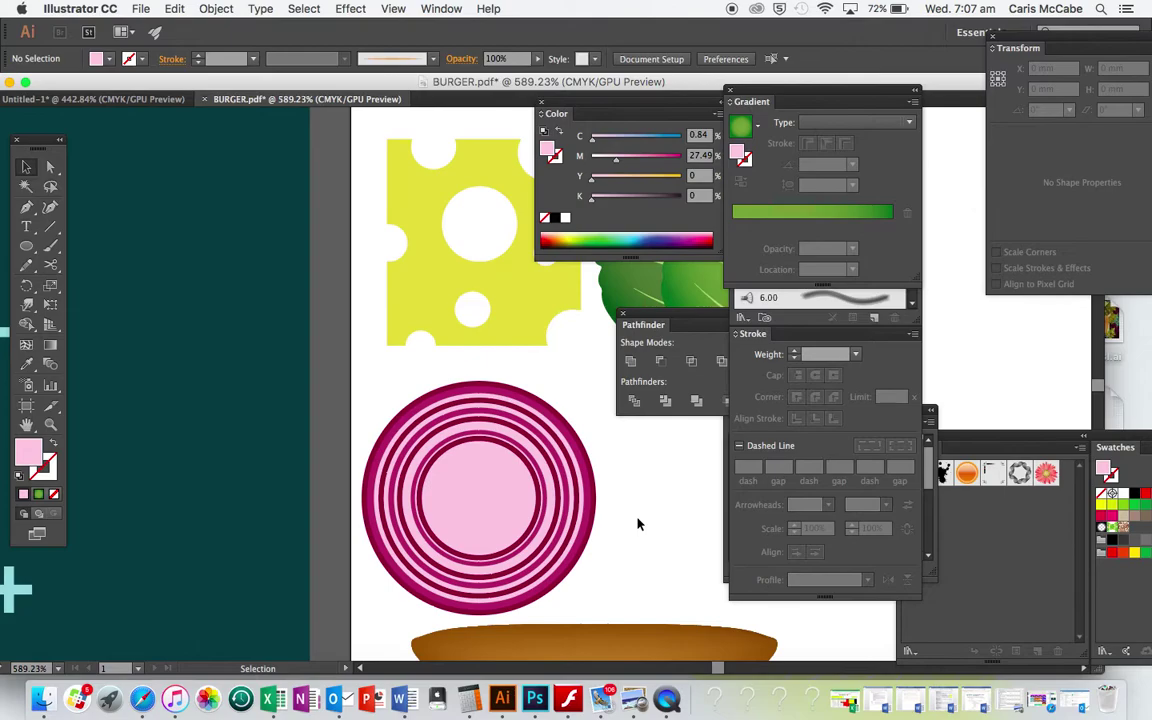
scroll(638, 524, "up", 3)
scroll(638, 524, "left", 10)
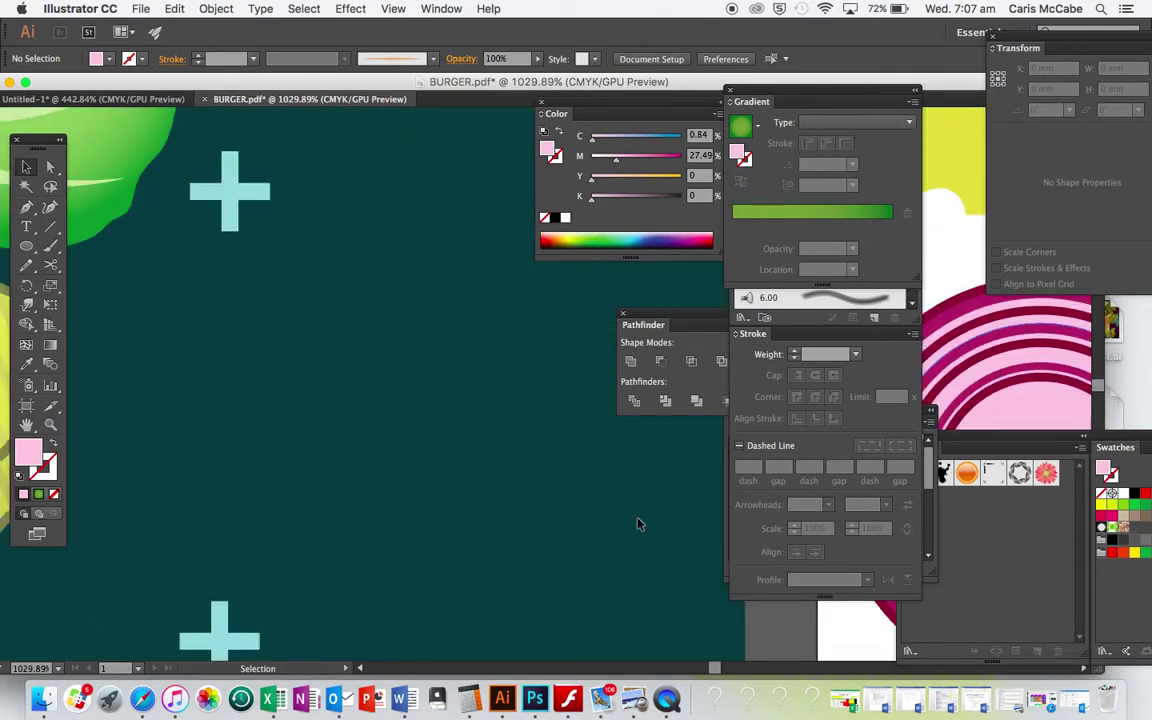
scroll(638, 524, "left", 15)
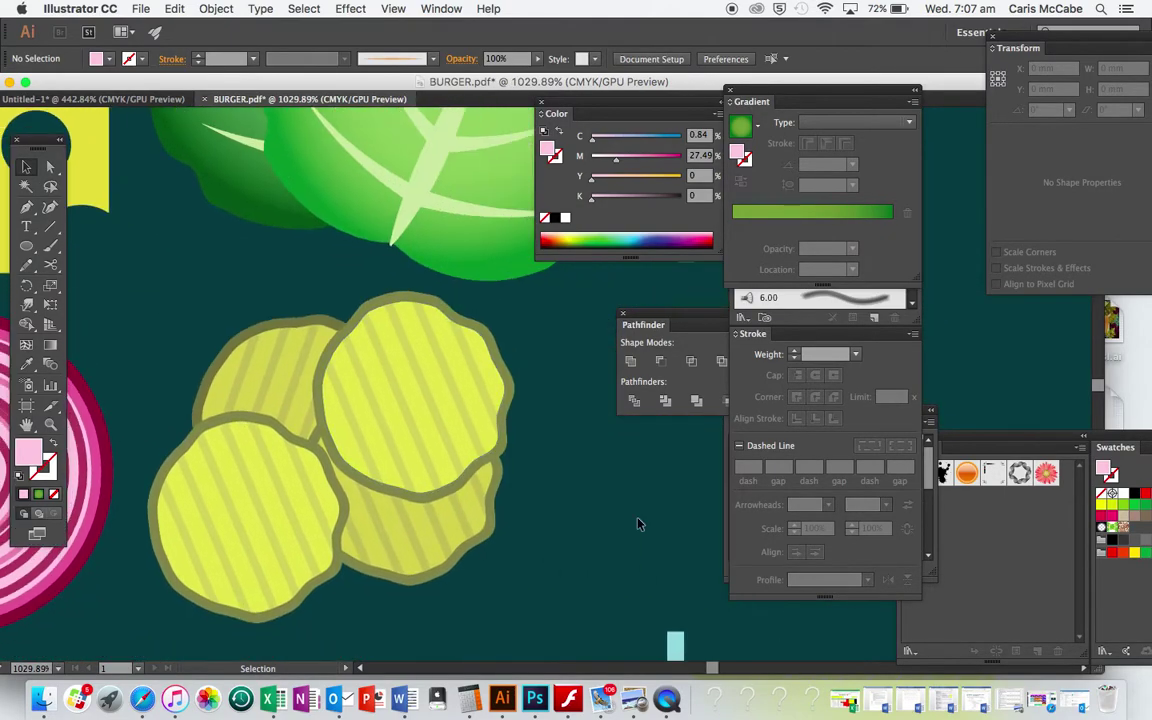
scroll(638, 524, "left", 15)
scroll(638, 524, "right", 10)
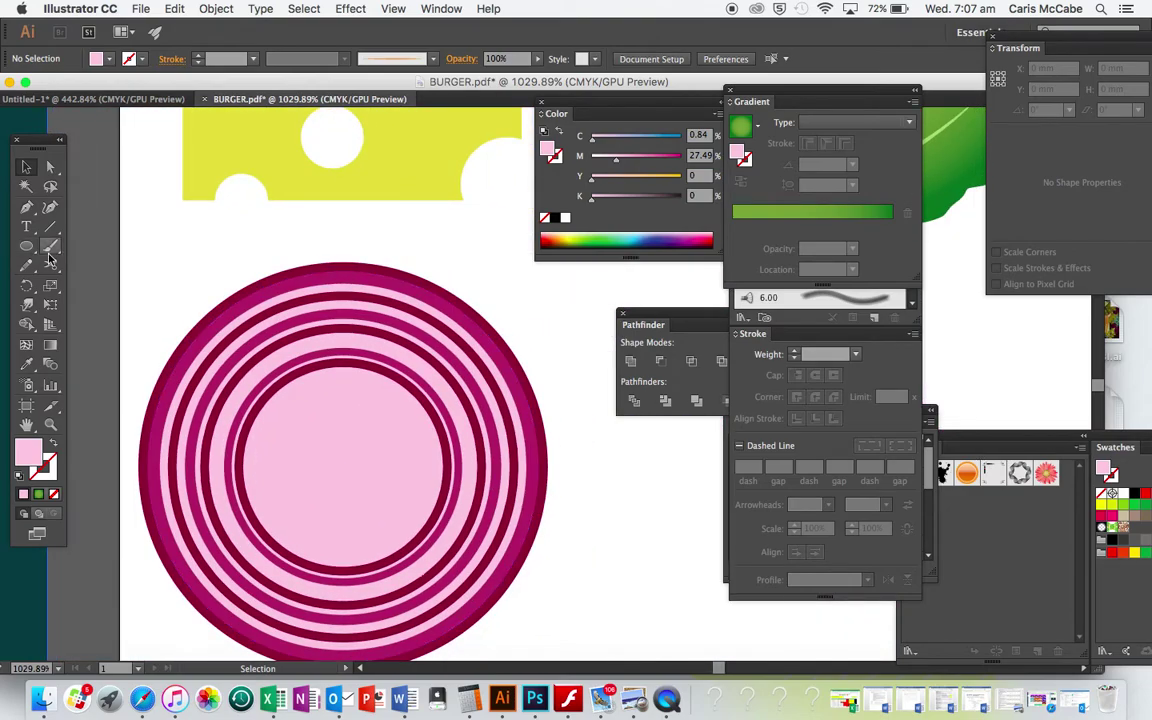
left_click(28, 248)
left_click_drag(352, 404, 436, 543)
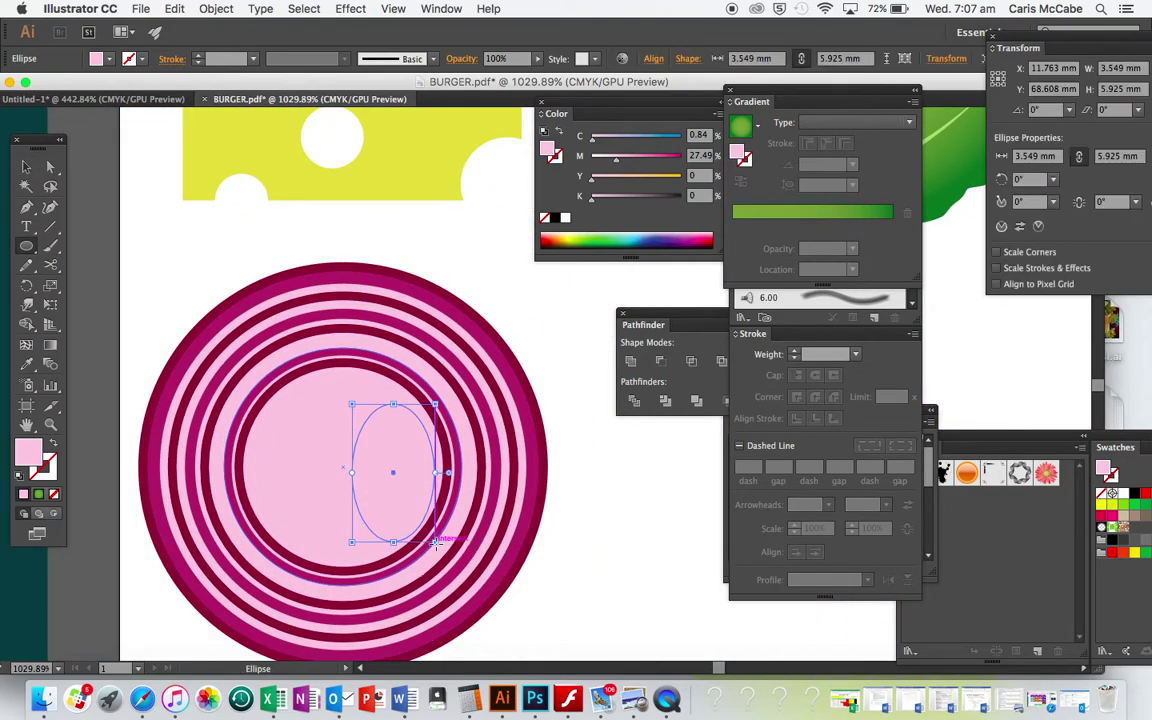
key("i")
left_click(412, 386)
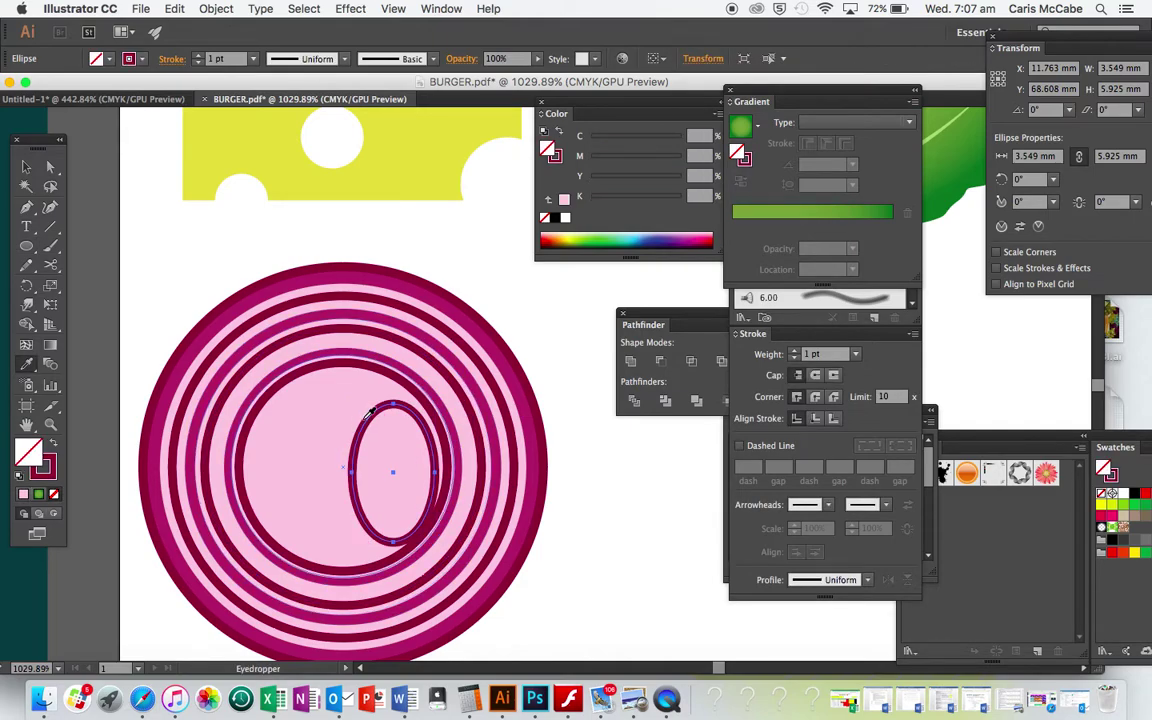
Reshape the core ellipse into a bean-like segment about 4.0 × 7.1 mm with an inward-curving inner edge, and shift it slightly left
key("a")
left_click_drag(393, 404, 350, 386)
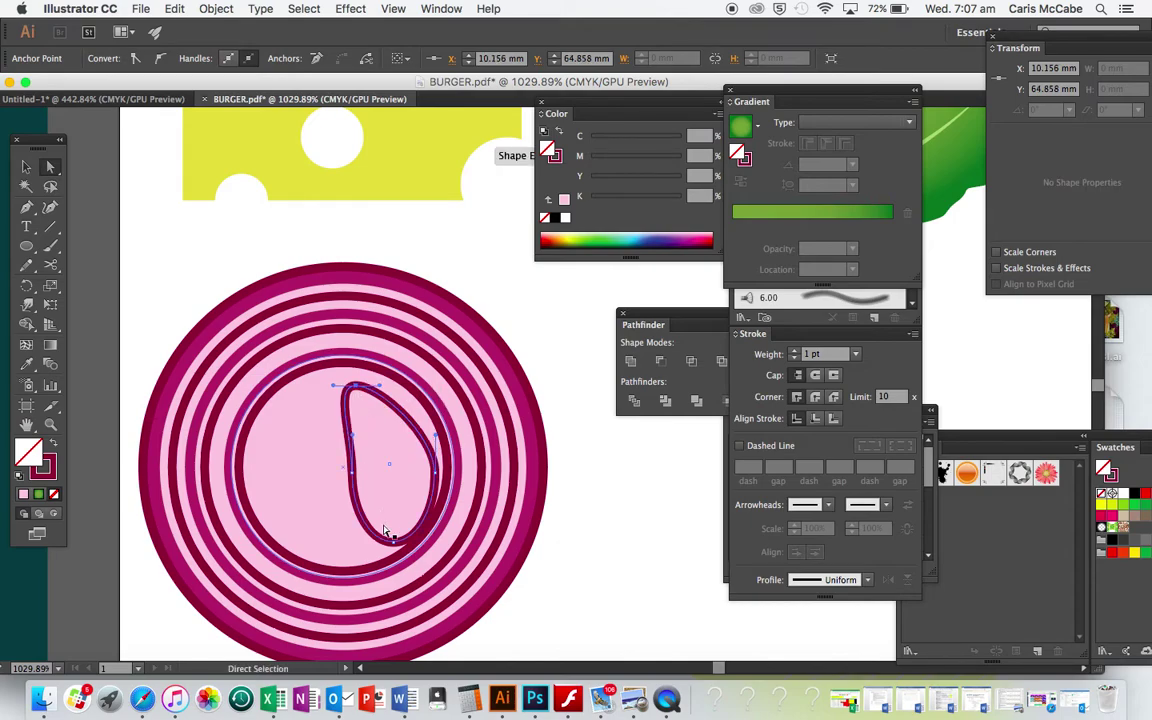
left_click_drag(389, 545, 350, 548)
left_click_drag(437, 515, 421, 513)
left_click_drag(355, 477, 343, 446)
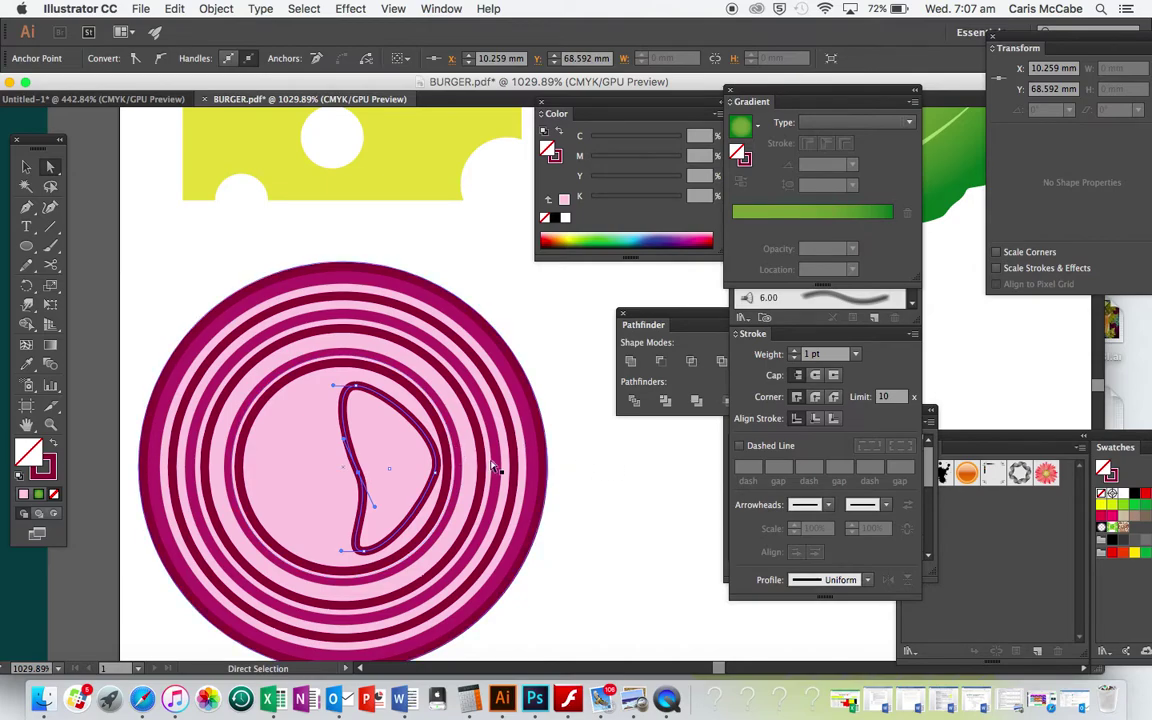
key("v")
left_click_drag(404, 411, 394, 414)
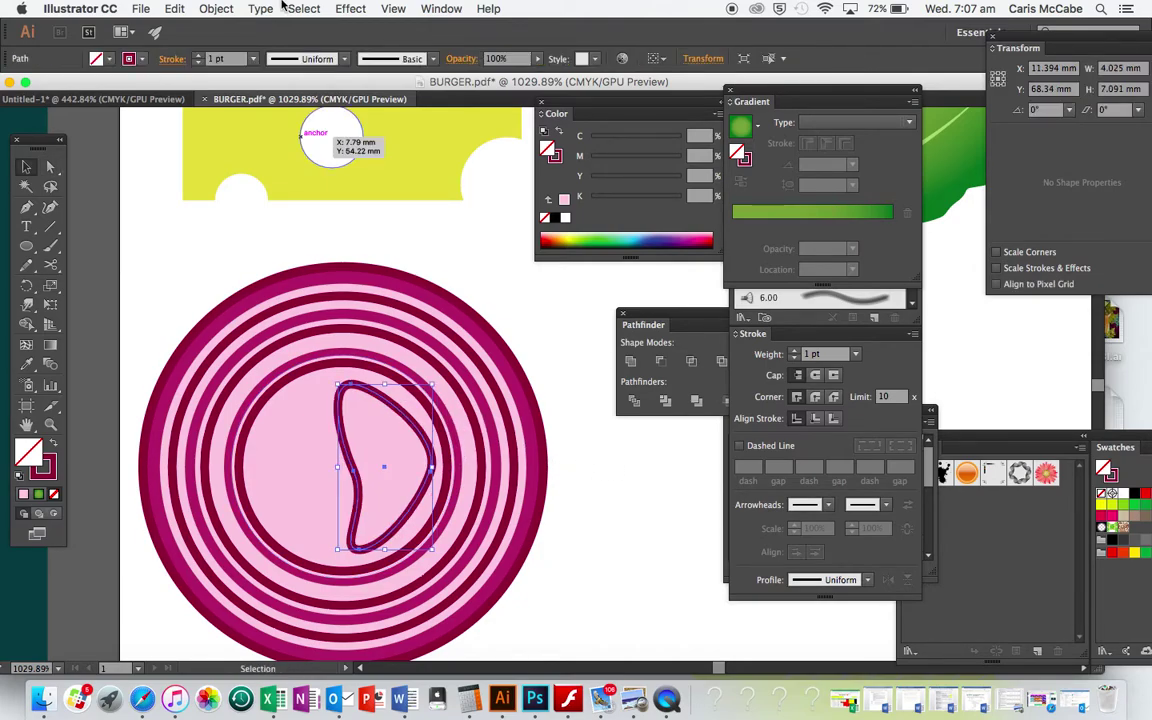
Reflect a copy of the bean-shaped segment and place it opposite the original in the left half of the core
left_click(216, 8)
mouse_move(260, 28)
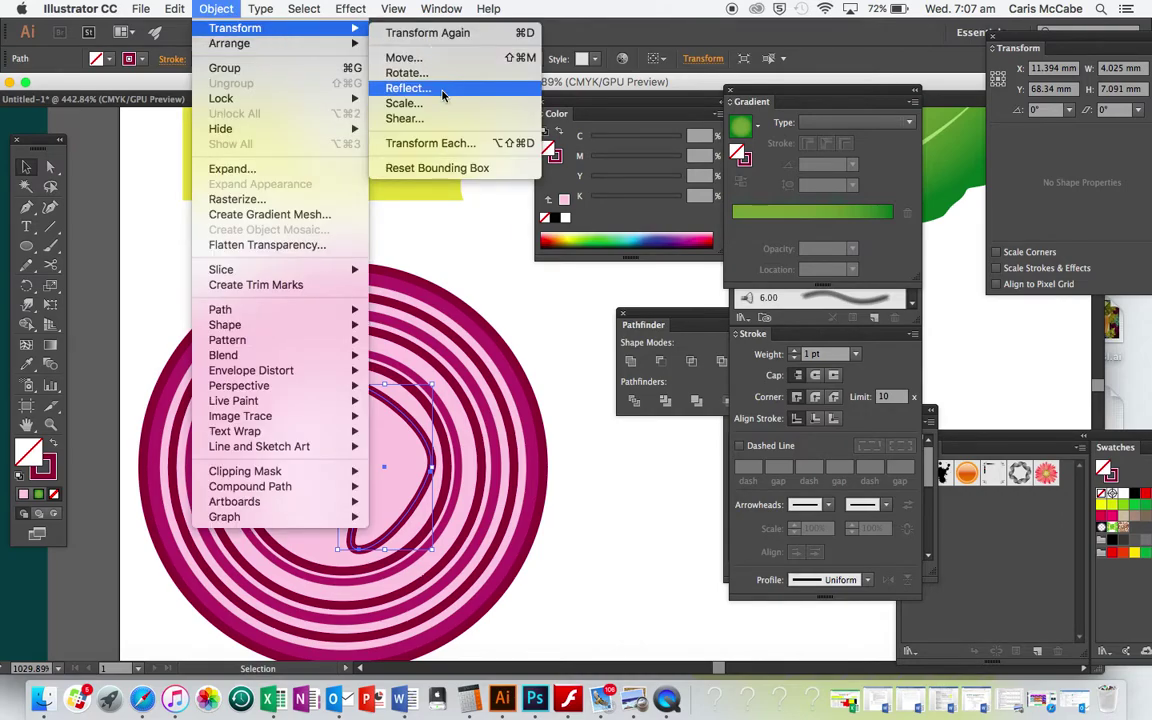
left_click(442, 95)
left_click(390, 431)
left_click_drag(328, 455, 238, 455)
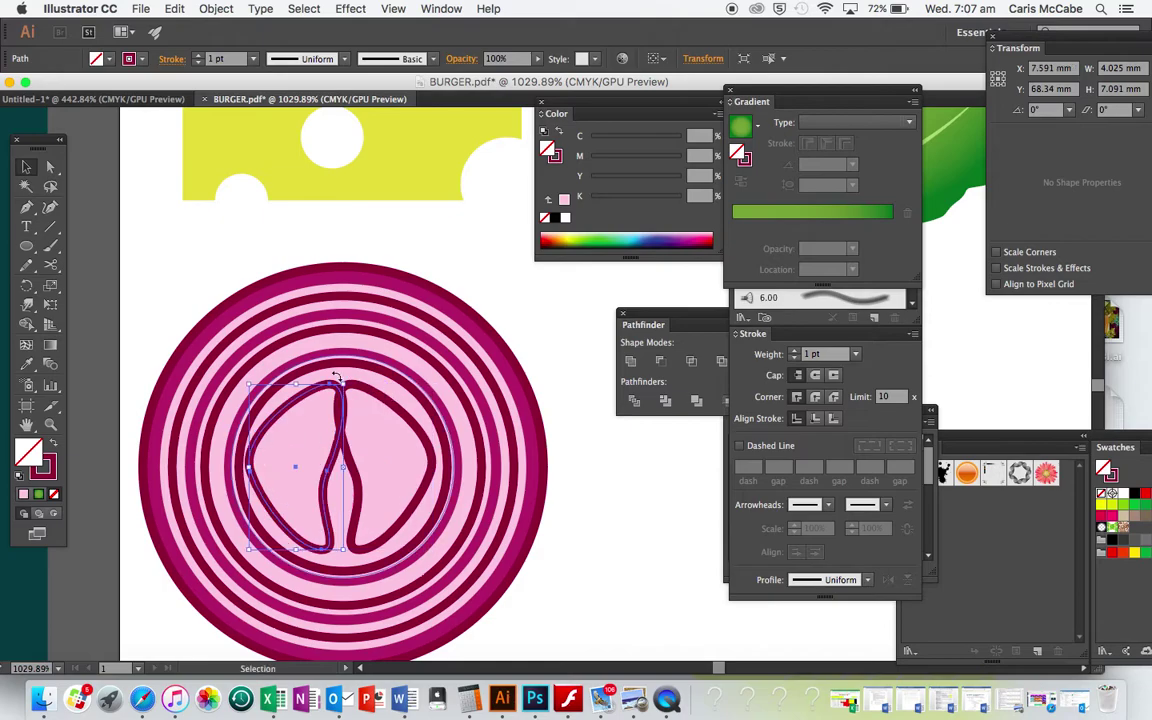
Rotate the mirrored left segment slightly and adjust its anchor points and handles so its inner edge follows the right segment's curve
left_click_drag(347, 377, 413, 455)
key("a")
mouse_move(322, 390)
left_mouse_down()
mouse_move(320, 402)
mouse_move(318, 392)
left_mouse_up()
left_click(327, 469)
left_click(334, 465)
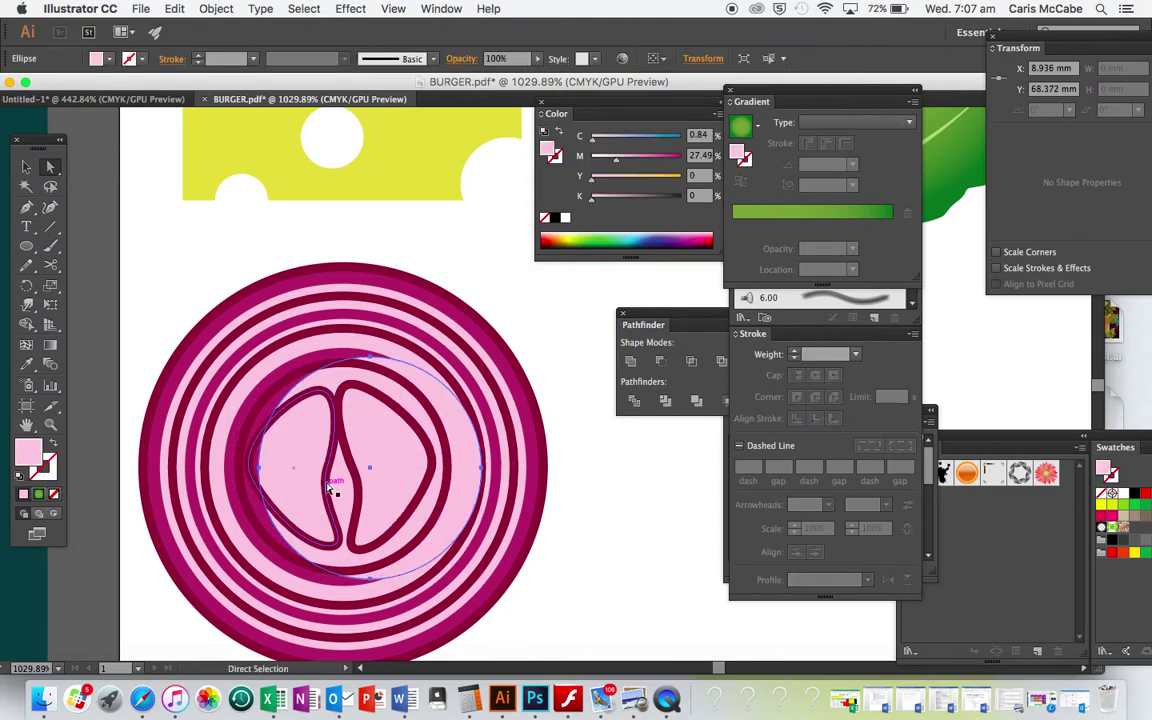
left_click_drag(334, 466, 338, 506)
key("super+z")
left_click(323, 490)
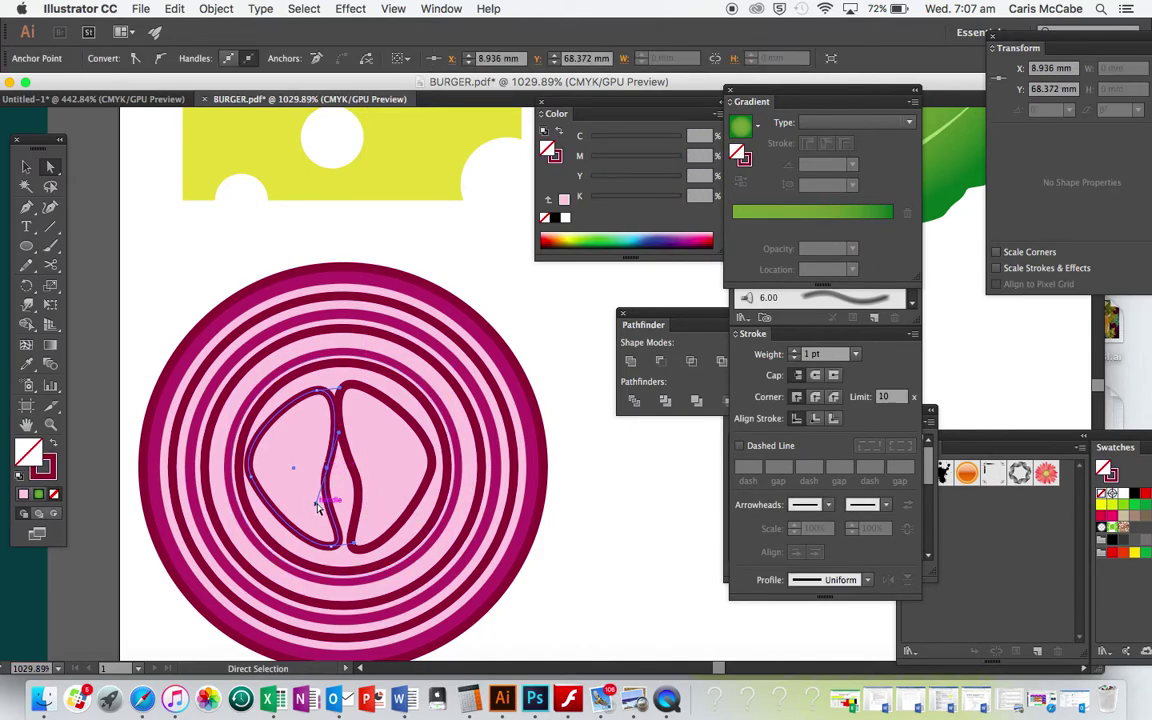
left_click_drag(331, 509, 343, 506)
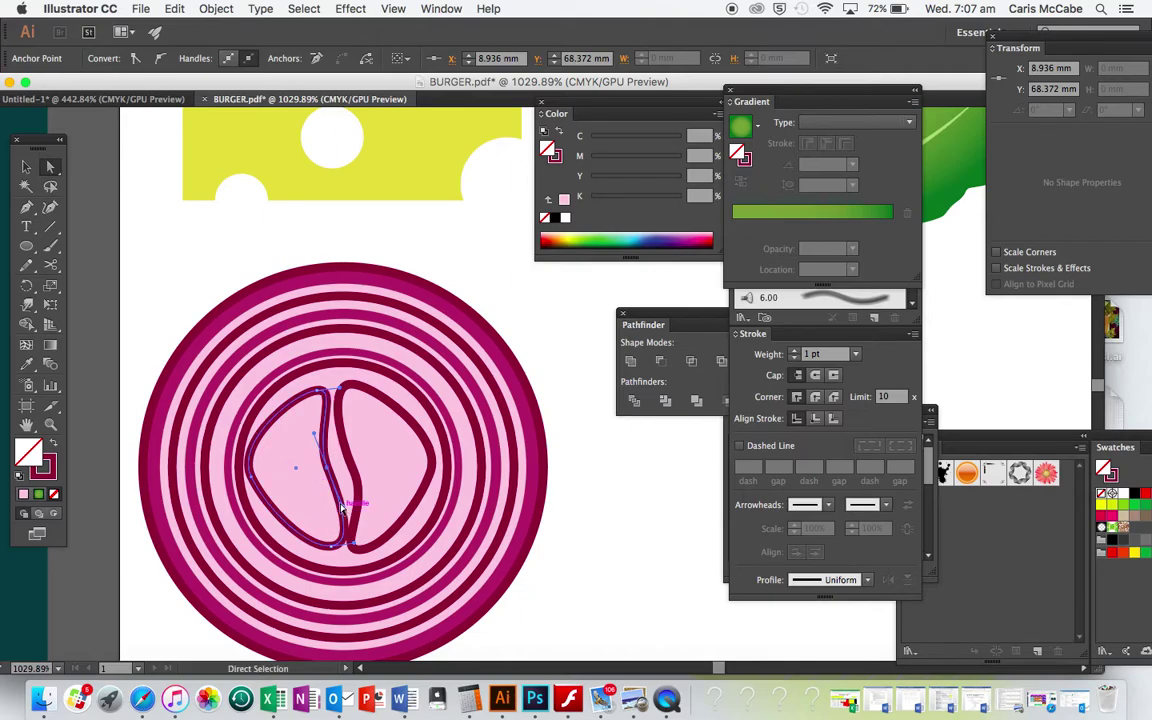
mouse_move(256, 481)
left_mouse_down()
mouse_move(272, 478)
mouse_move(264, 473)
left_mouse_up()
left_click(642, 535)
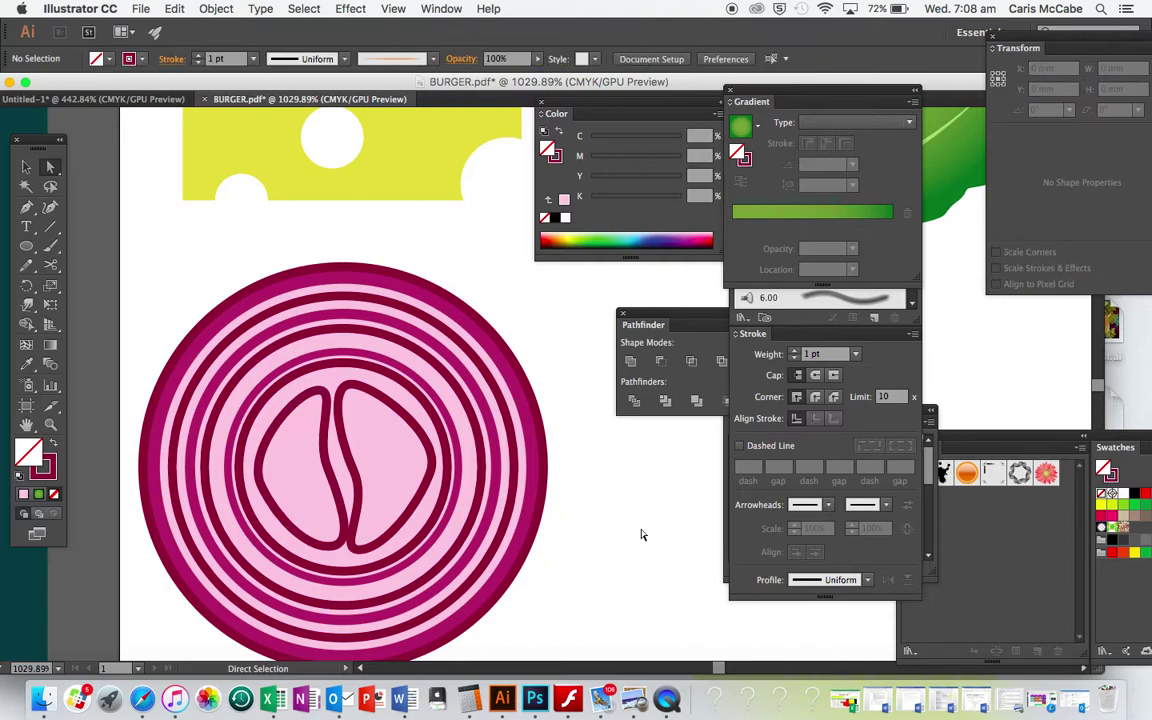
Move the bottom anchor point of the right core segment slightly to the right
left_click(352, 548)
left_click_drag(359, 551, 369, 553)
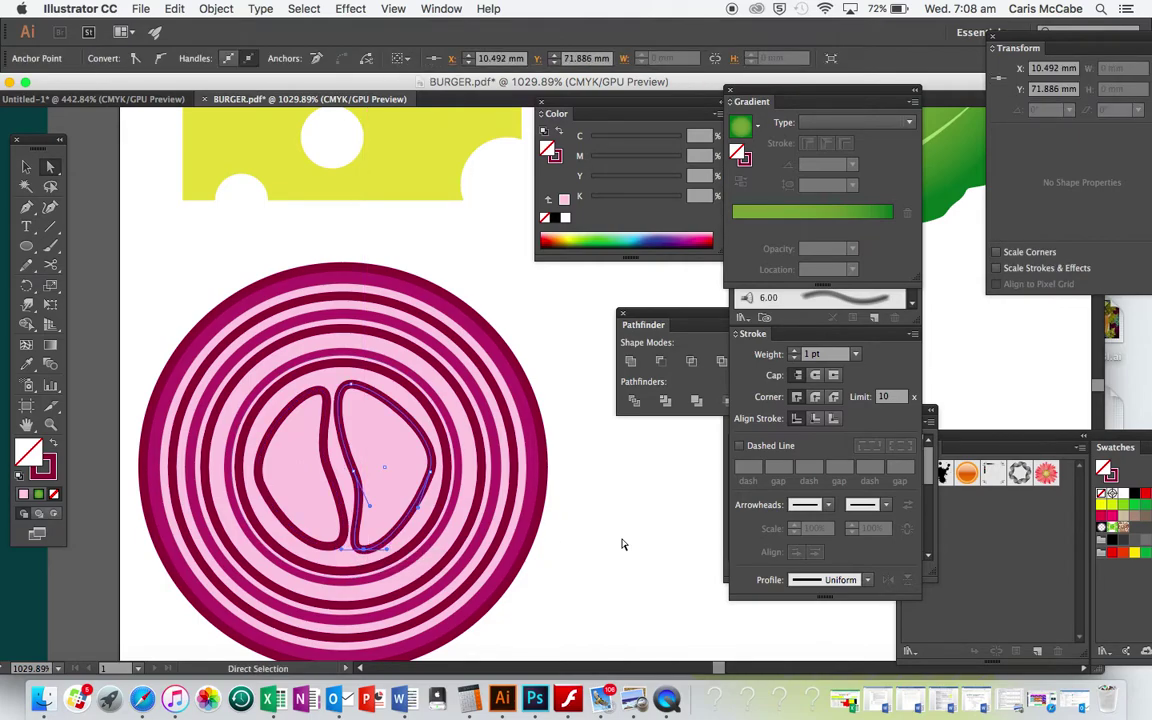
left_click(638, 536)
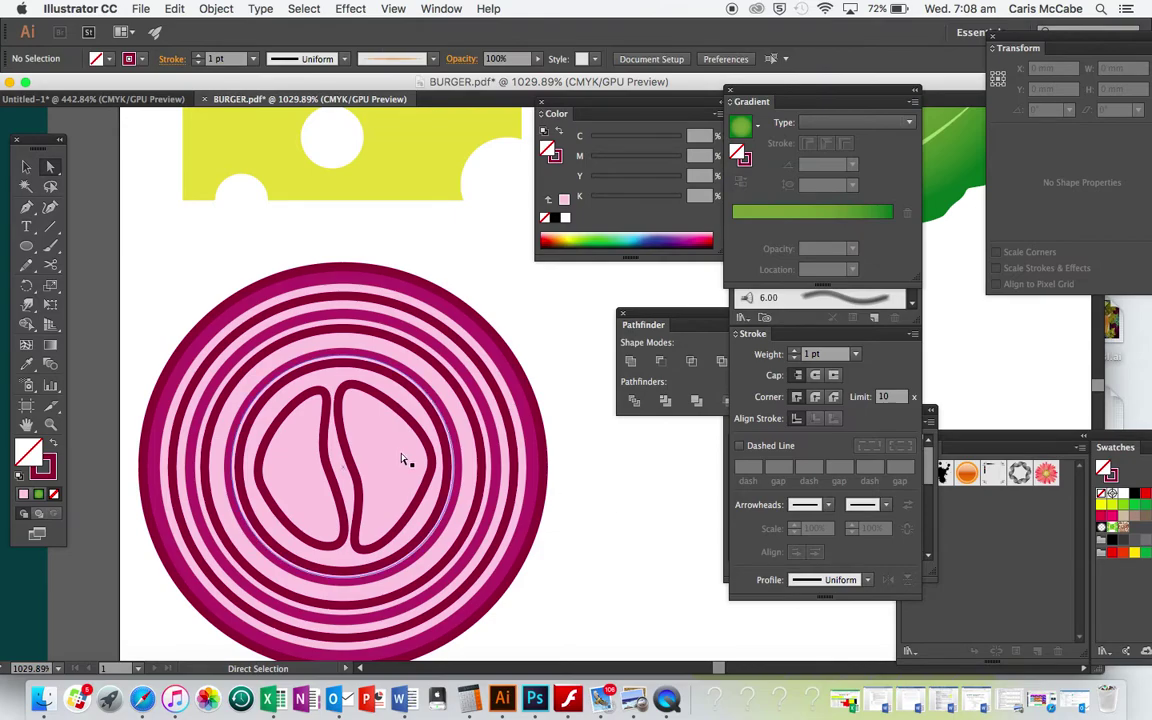
Reduce the opacity of both core segments and the rings between the core and the onion's outer edge to 54%
left_click(350, 455)
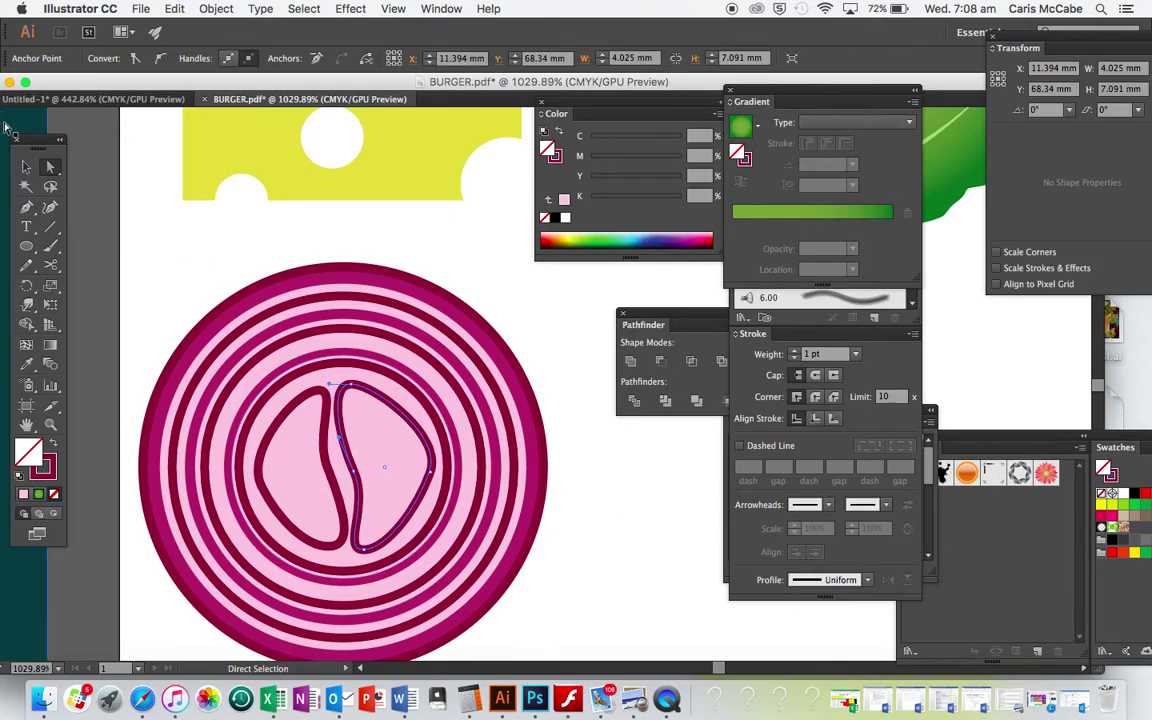
left_click(25, 170)
left_click(178, 253)
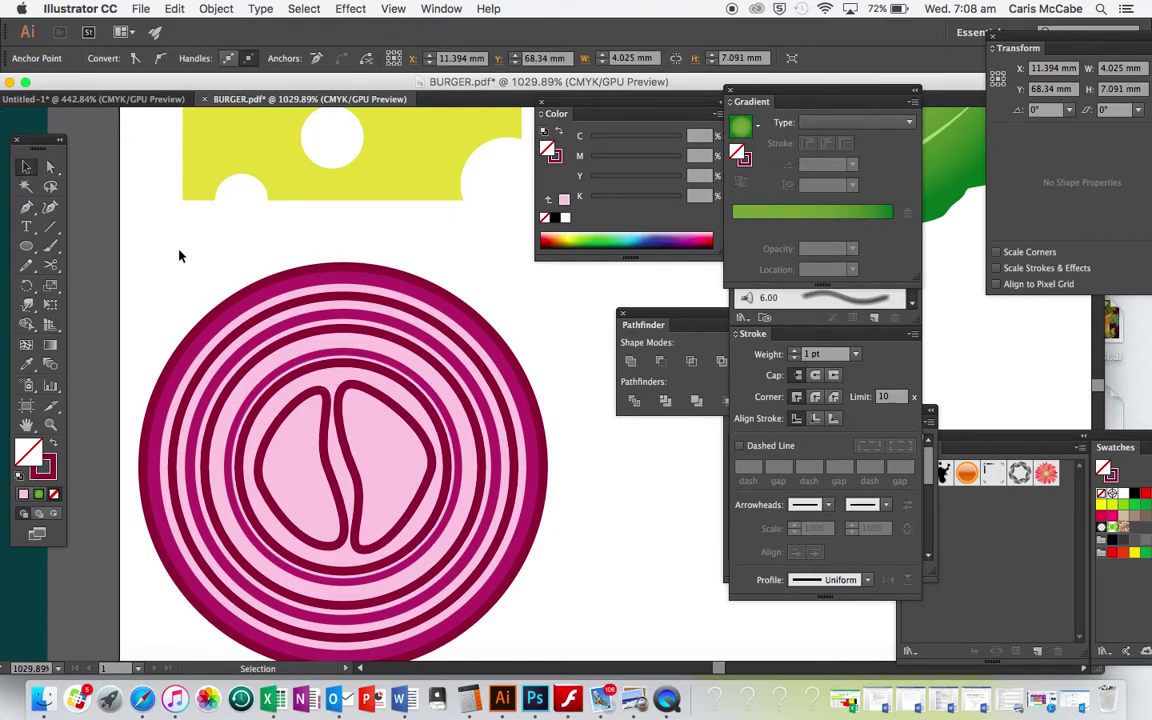
left_click(337, 495)
left_click(359, 489, "shift")
left_click(481, 436, "shift")
left_click(497, 410, "shift")
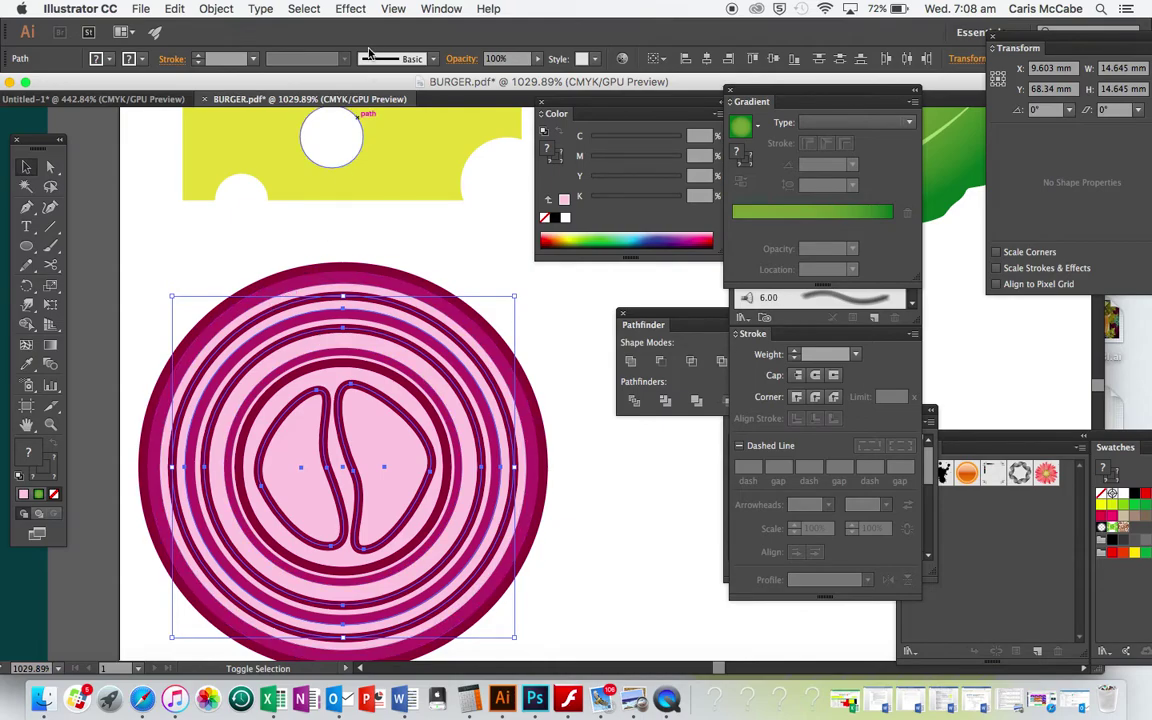
left_click(538, 59)
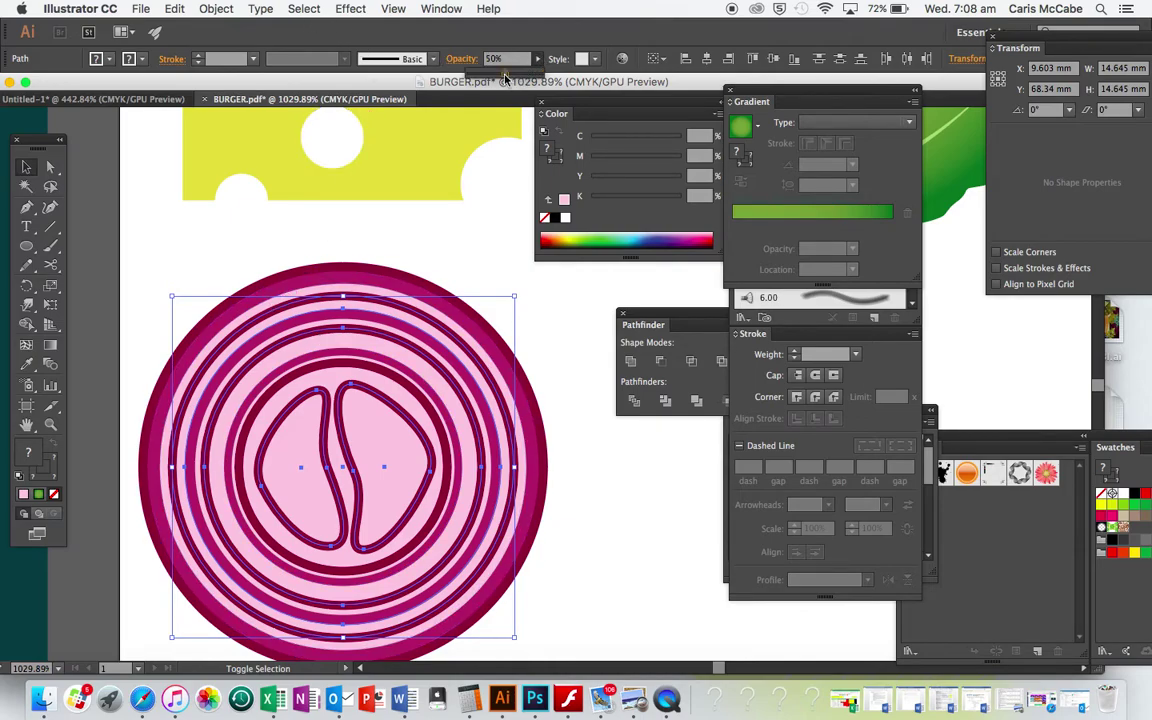
left_click_drag(505, 78, 502, 77)
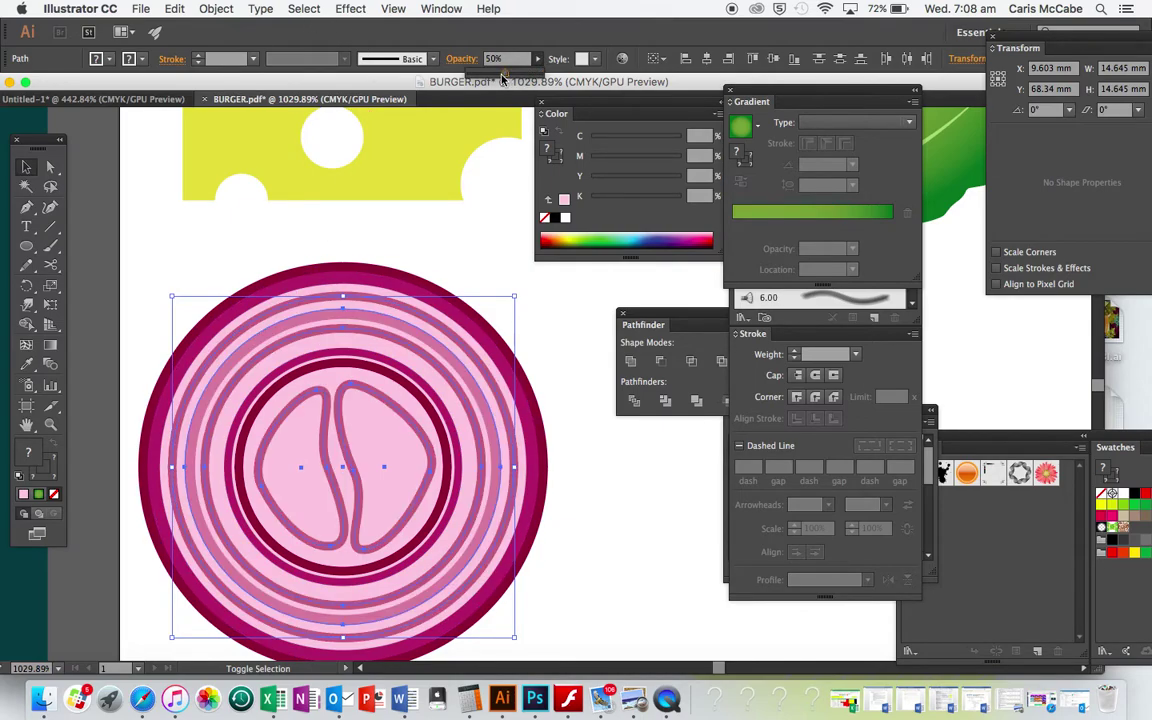
left_click(580, 405)
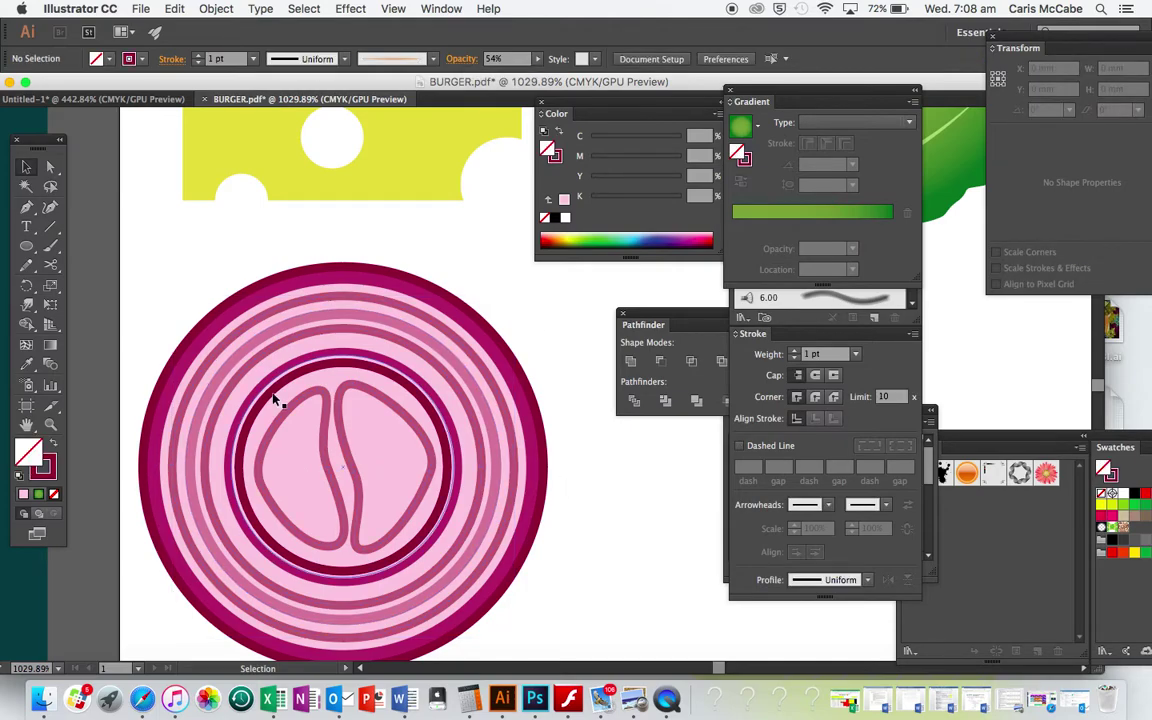
Set the opacity of the onion's 13.5 mm magenta circle to 86%
left_click(213, 385)
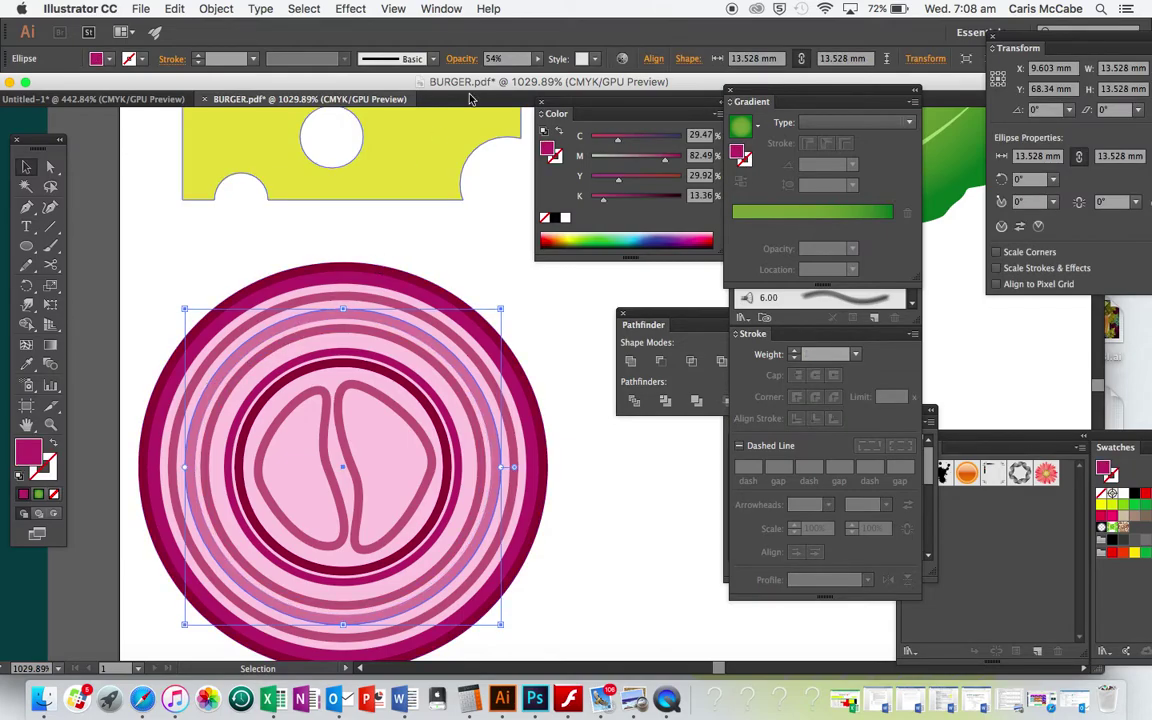
left_click(537, 58)
left_click_drag(523, 75, 528, 76)
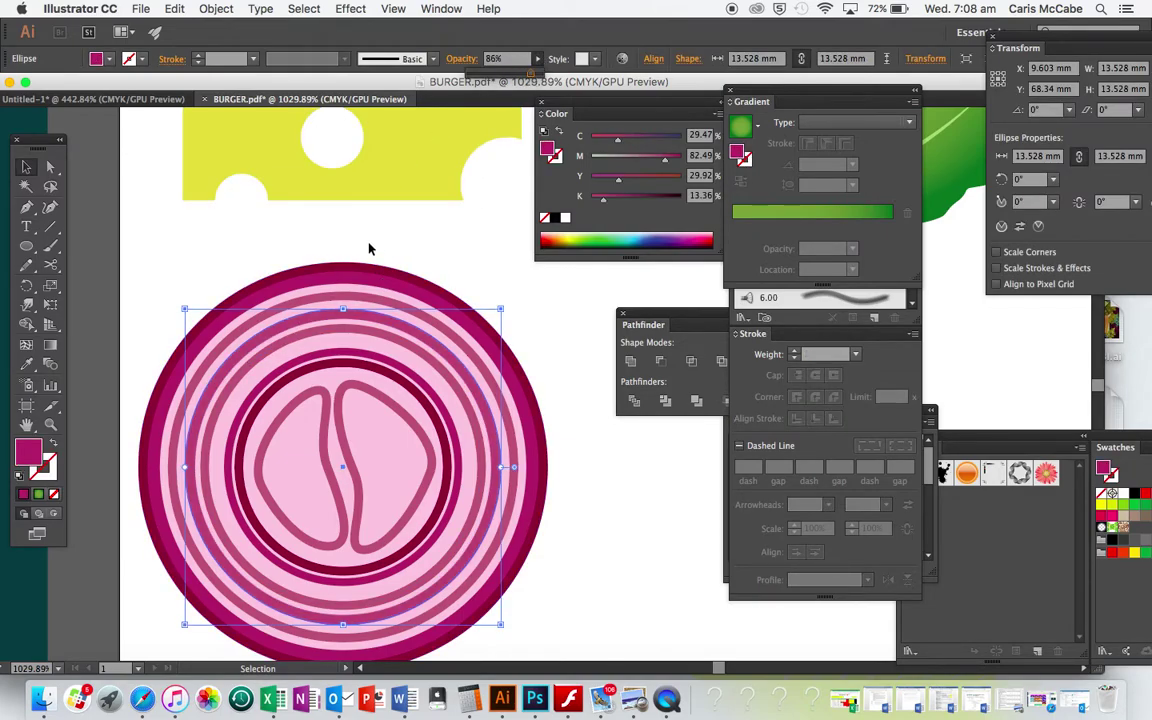
left_click(506, 296)
Compare the whole onion slice with the onion in the reference burger illustration
scroll(587, 283, "down", 6)
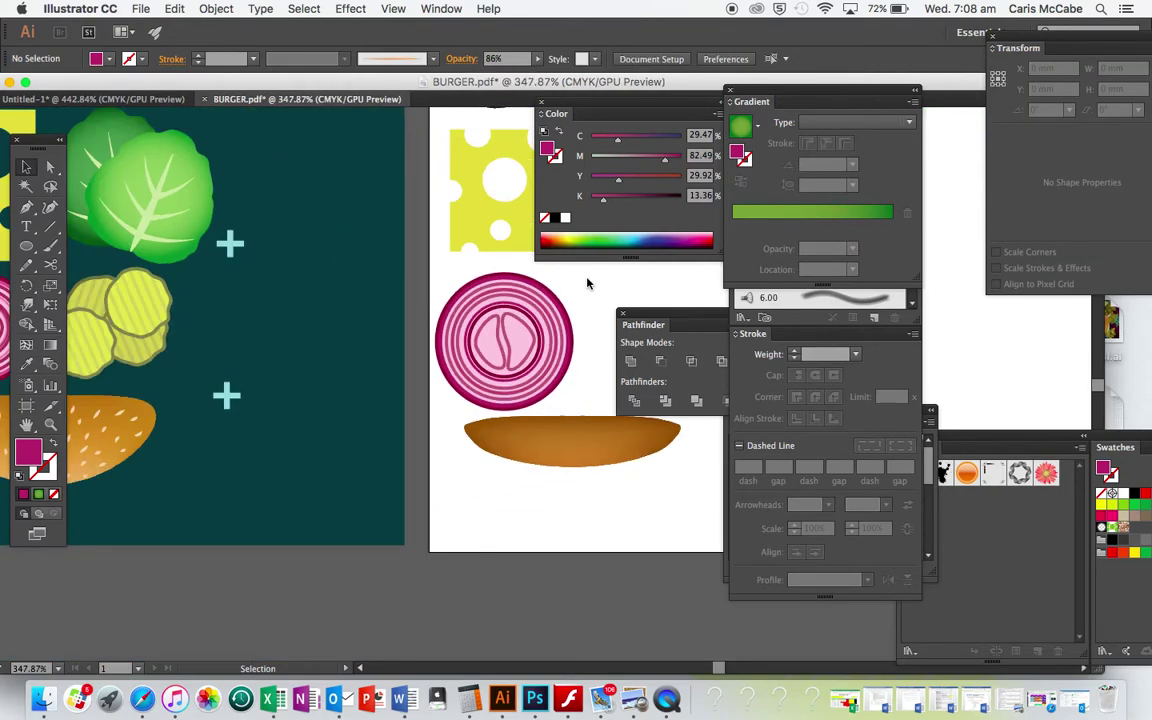
scroll(587, 283, "right", 5)
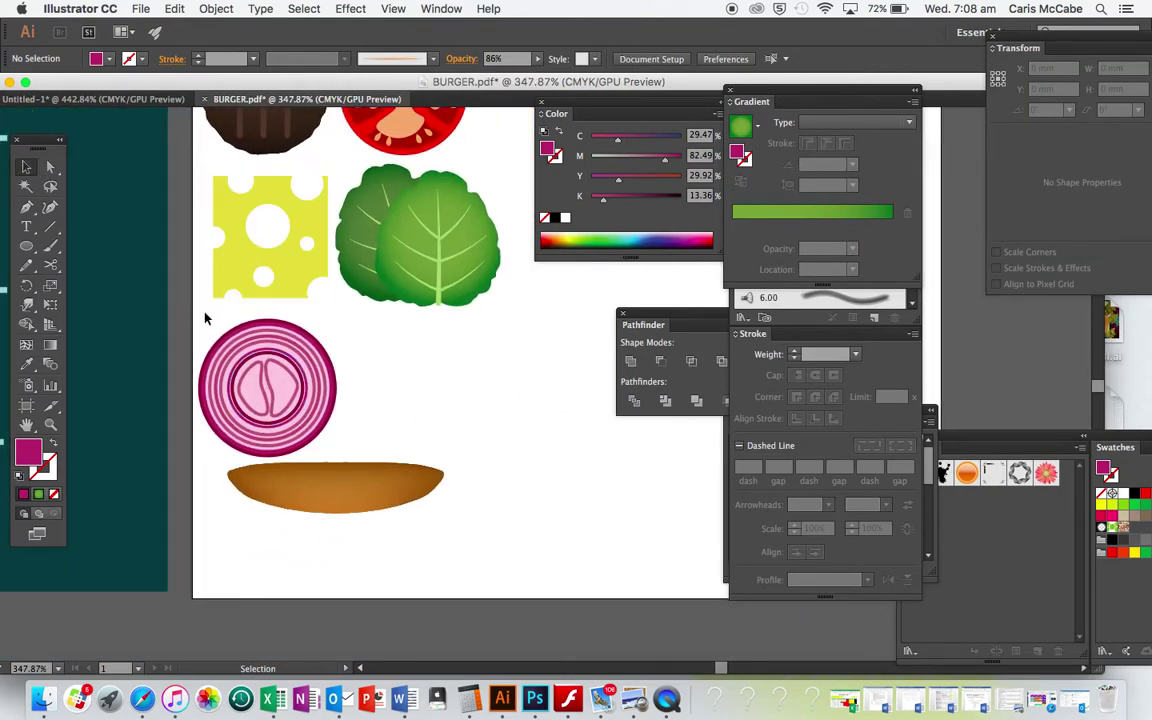
left_click(320, 425)
key("a")
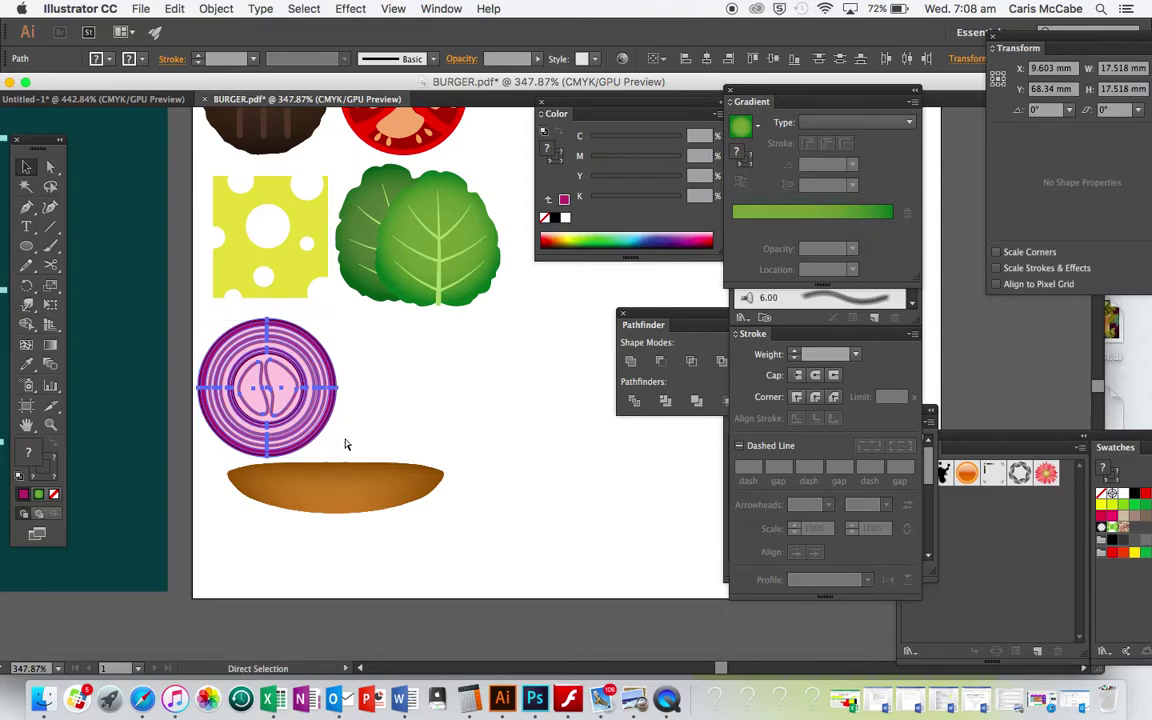
left_click(432, 433)
scroll(433, 433, "left", 5)
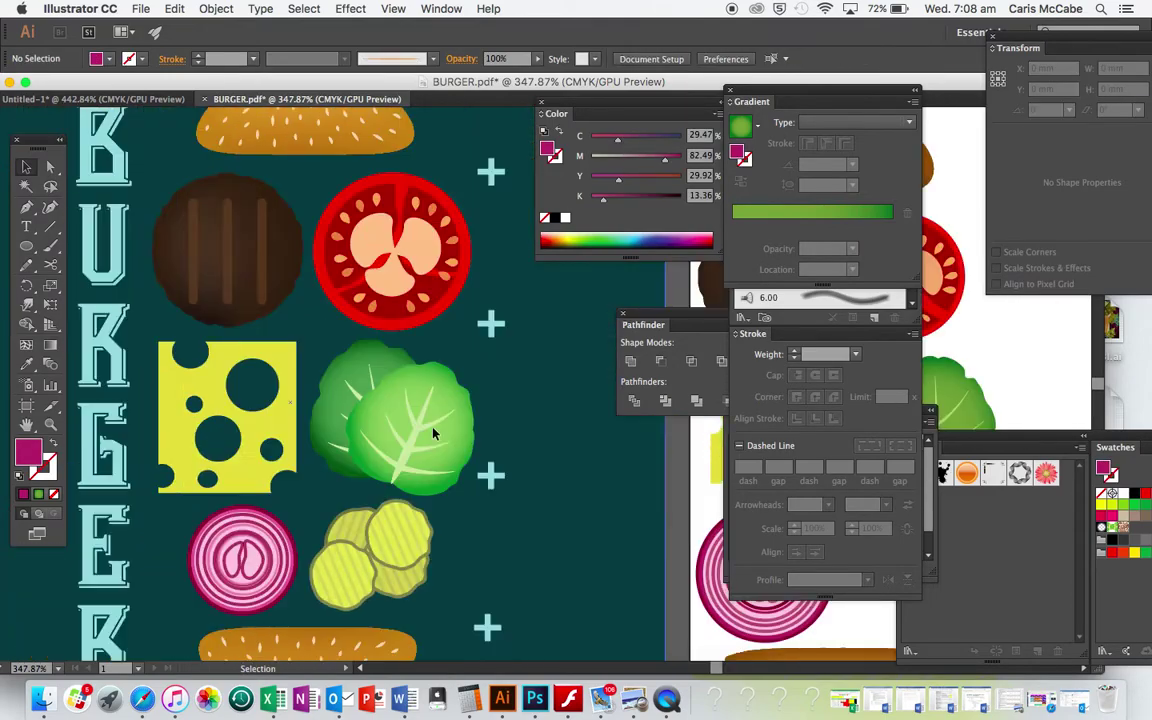
scroll(432, 433, "right", 5)
scroll(432, 433, "up", 3)
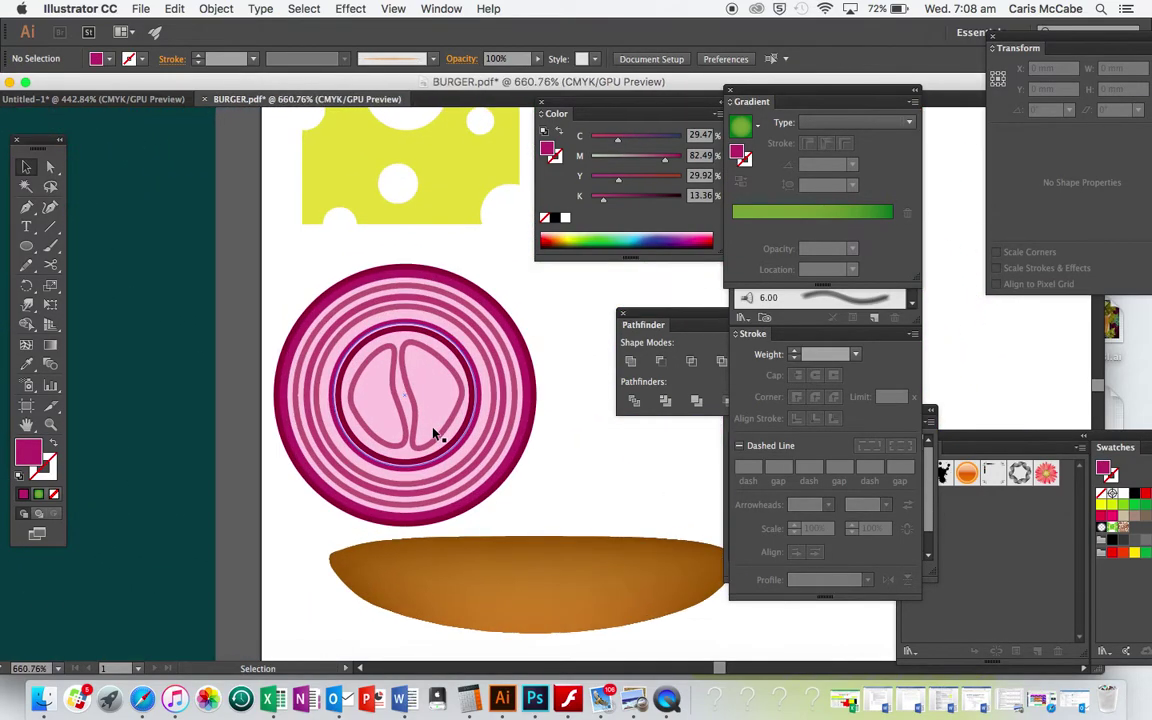
Draw an ellipse about 9.5 × 10.2 mm for the pickle slice, below the lettuce and beside the onion
scroll(432, 433, "right", 5)
left_click(22, 242)
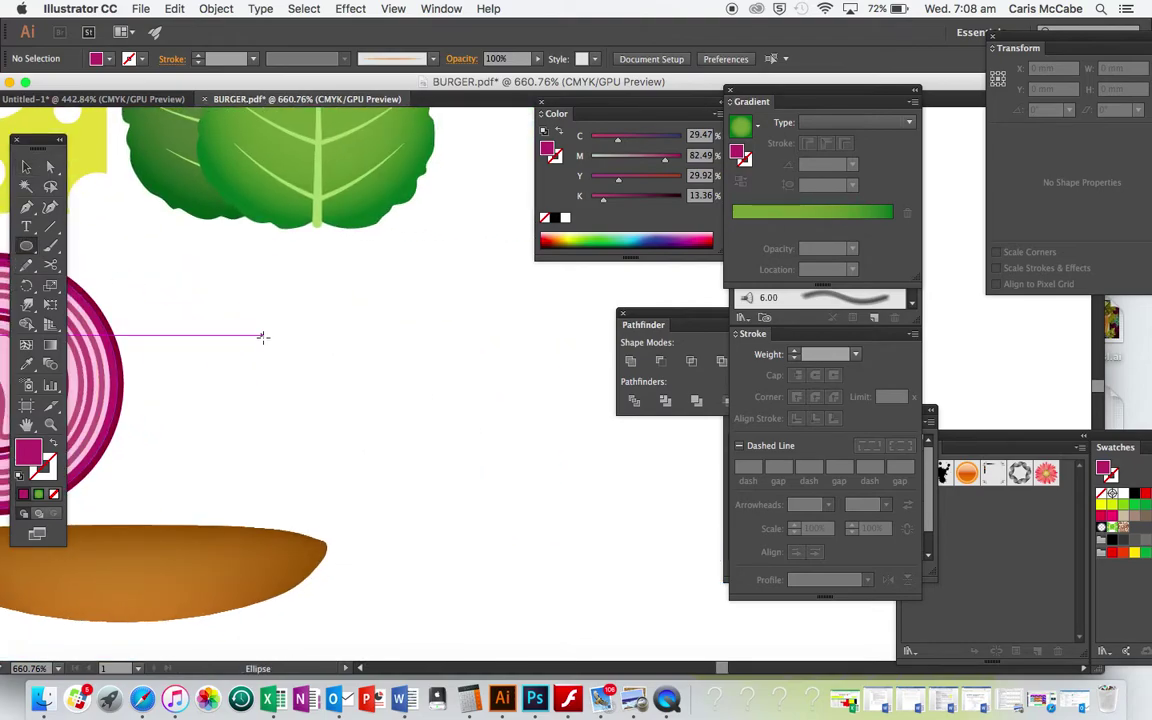
left_click_drag(229, 282, 370, 432)
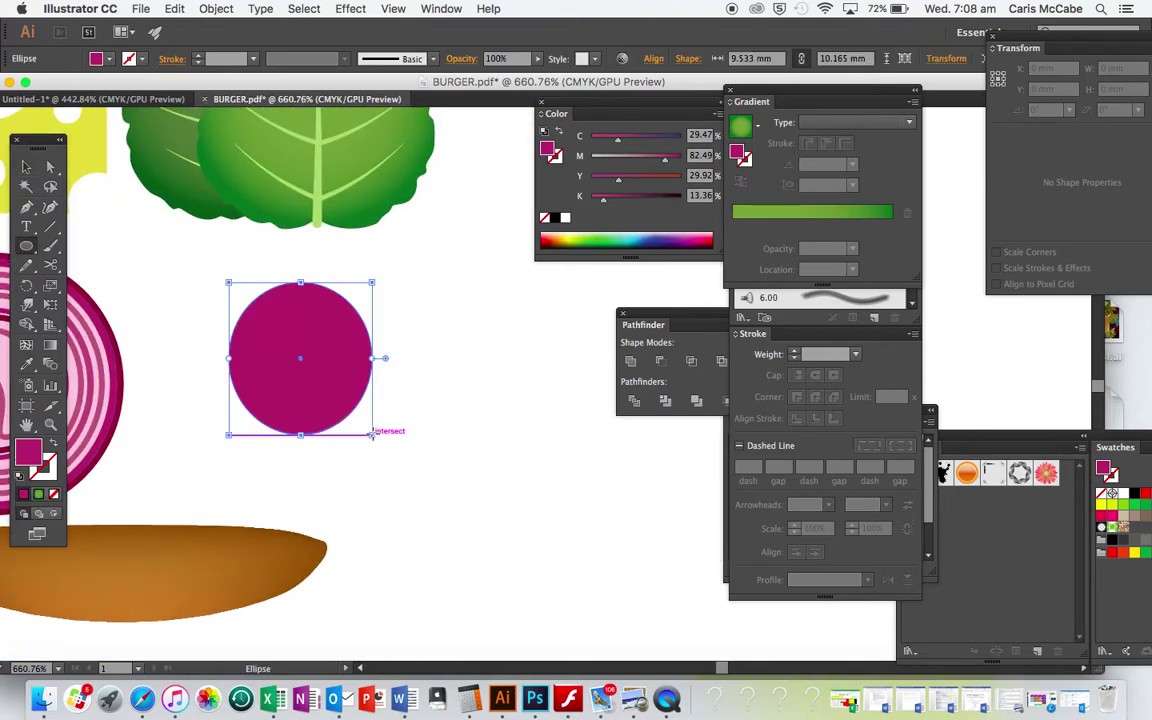
Fill the pickle ellipse with the yellow-green sampled from the reference illustration's pickle slices
scroll(372, 432, "left", 10)
scroll(372, 432, "up", 3)
scroll(372, 432, "left", 10)
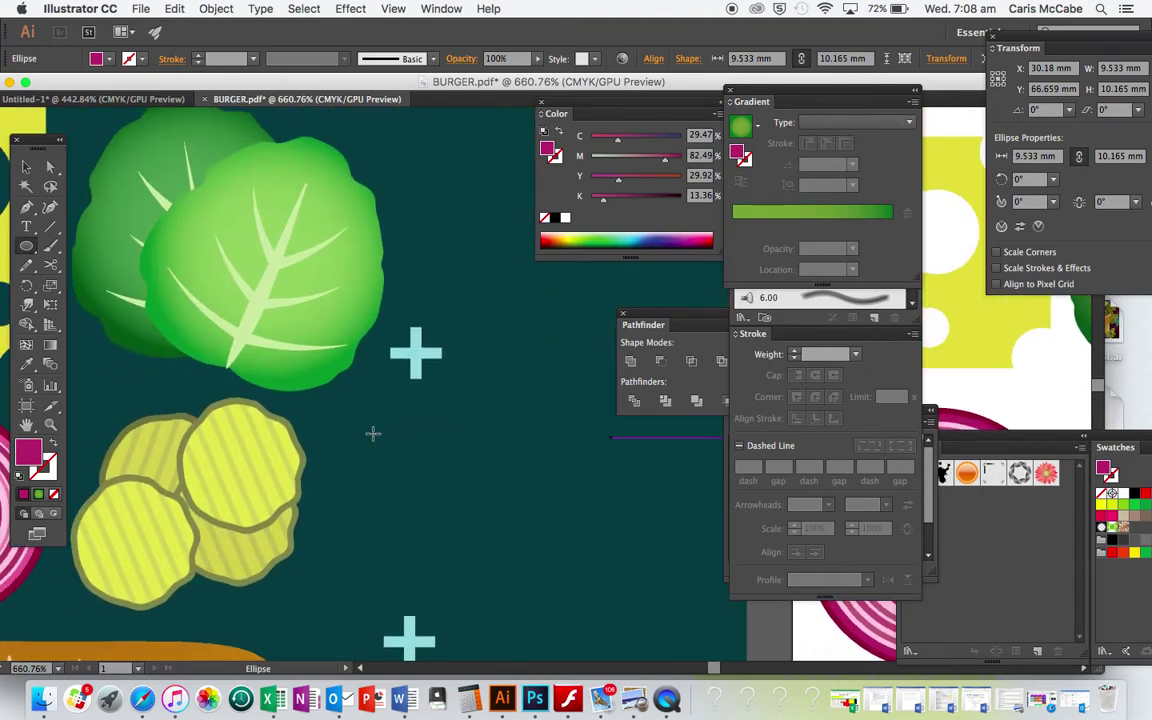
key("i")
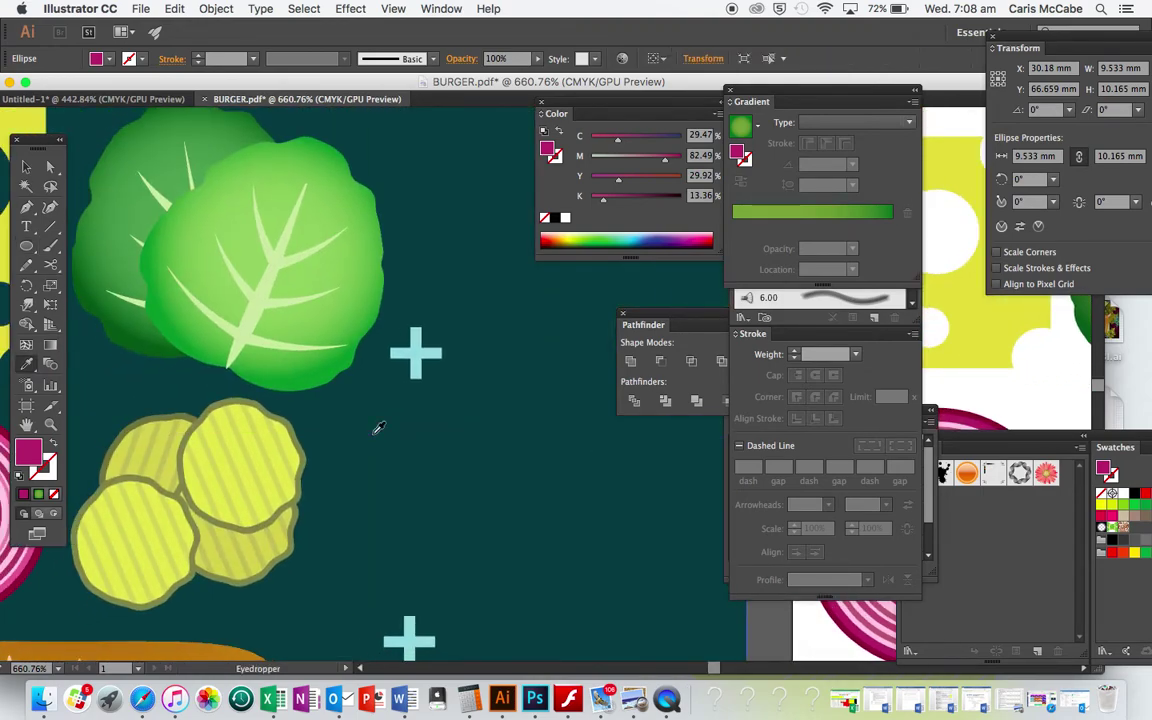
left_click(296, 451)
scroll(438, 503, "left", 10)
scroll(438, 503, "up", 3)
scroll(438, 503, "right", 10)
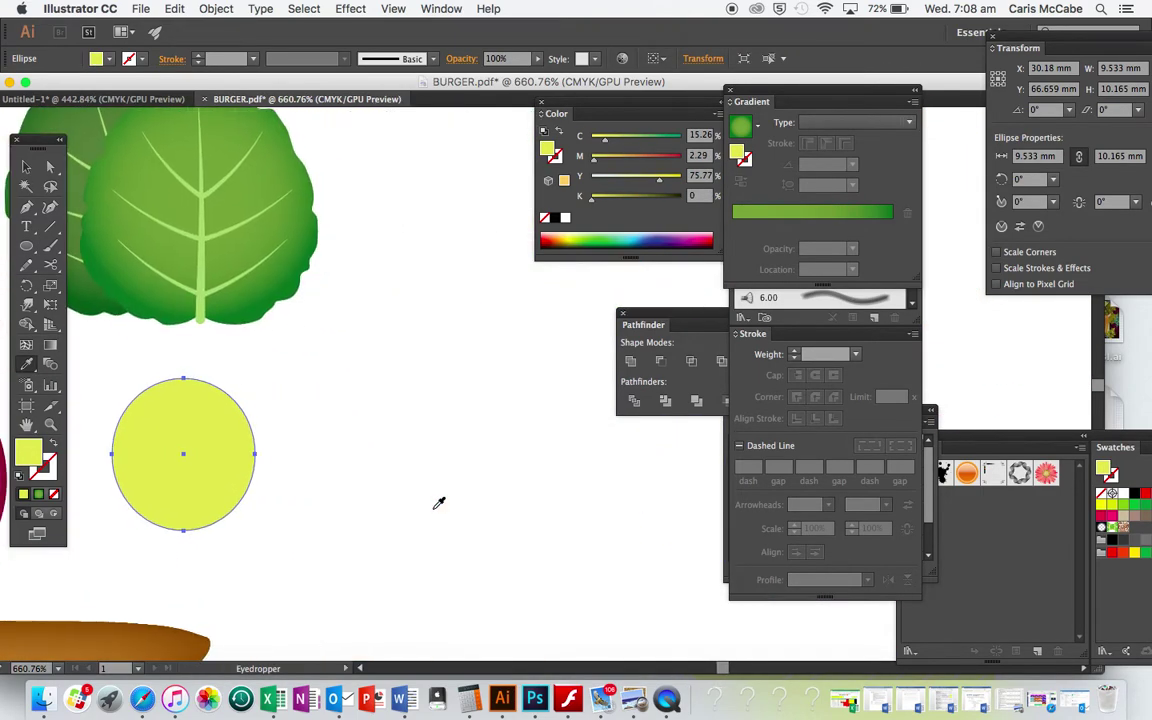
scroll(438, 503, "left", 2)
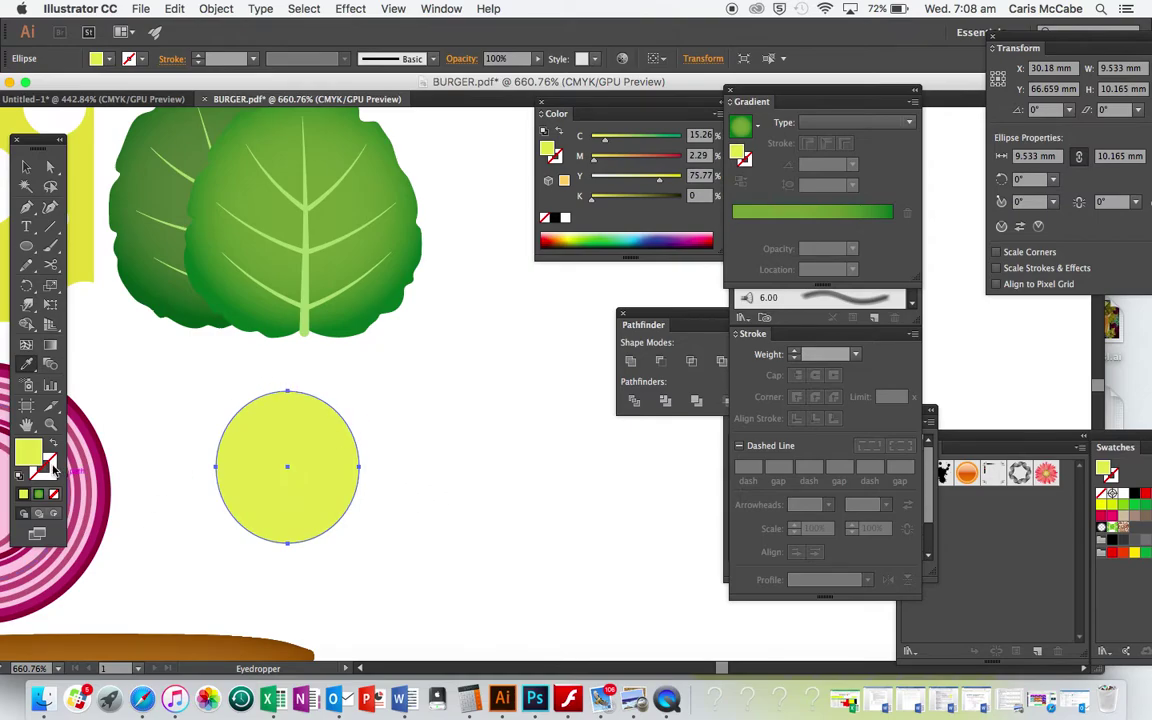
Give the pickle ellipse a 2 pt dark olive outline in colour 56601C
double_click(54, 468)
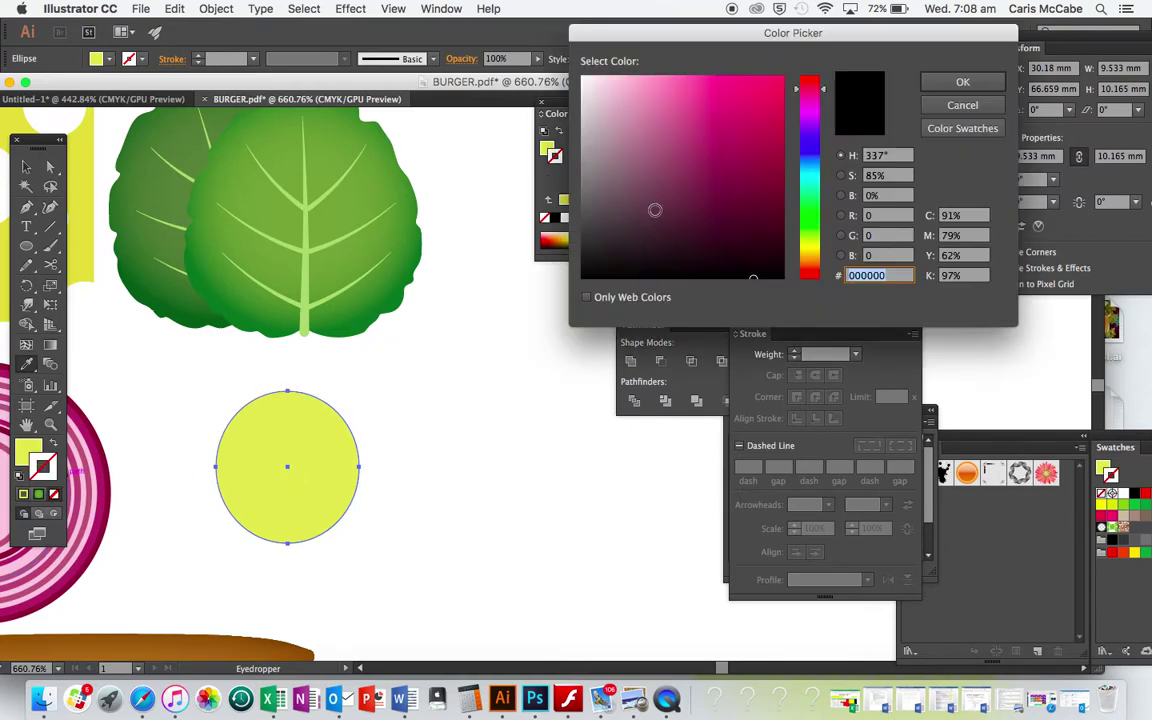
left_click(812, 240)
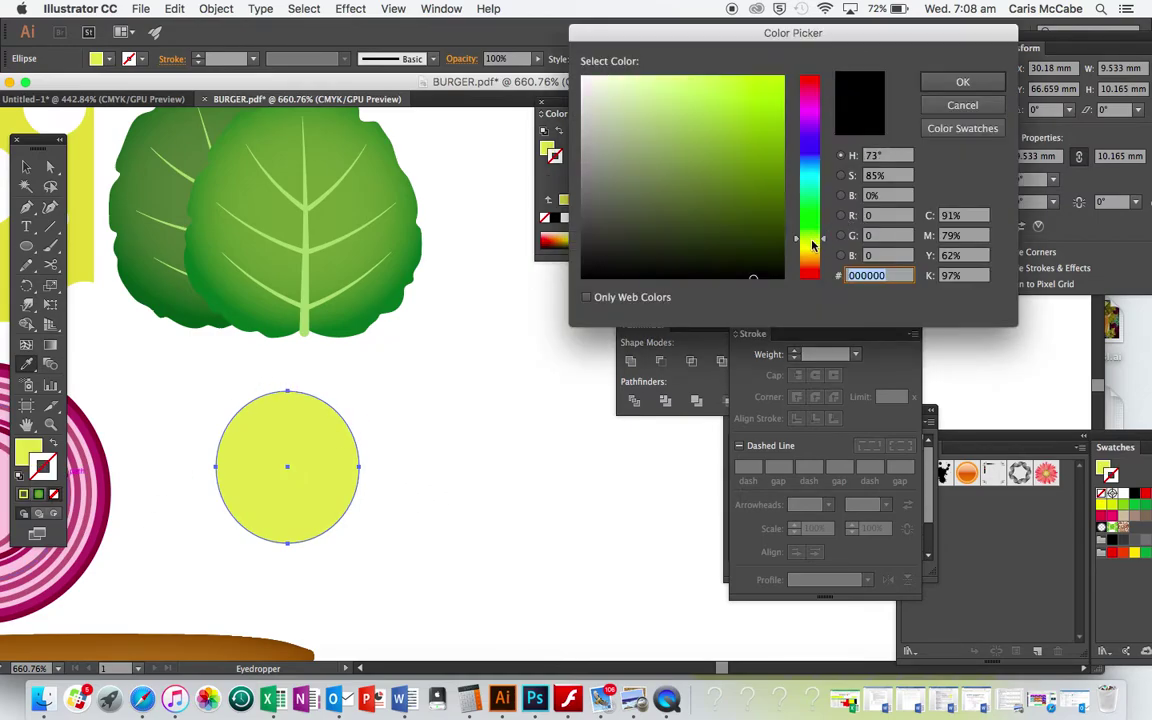
left_click(958, 82)
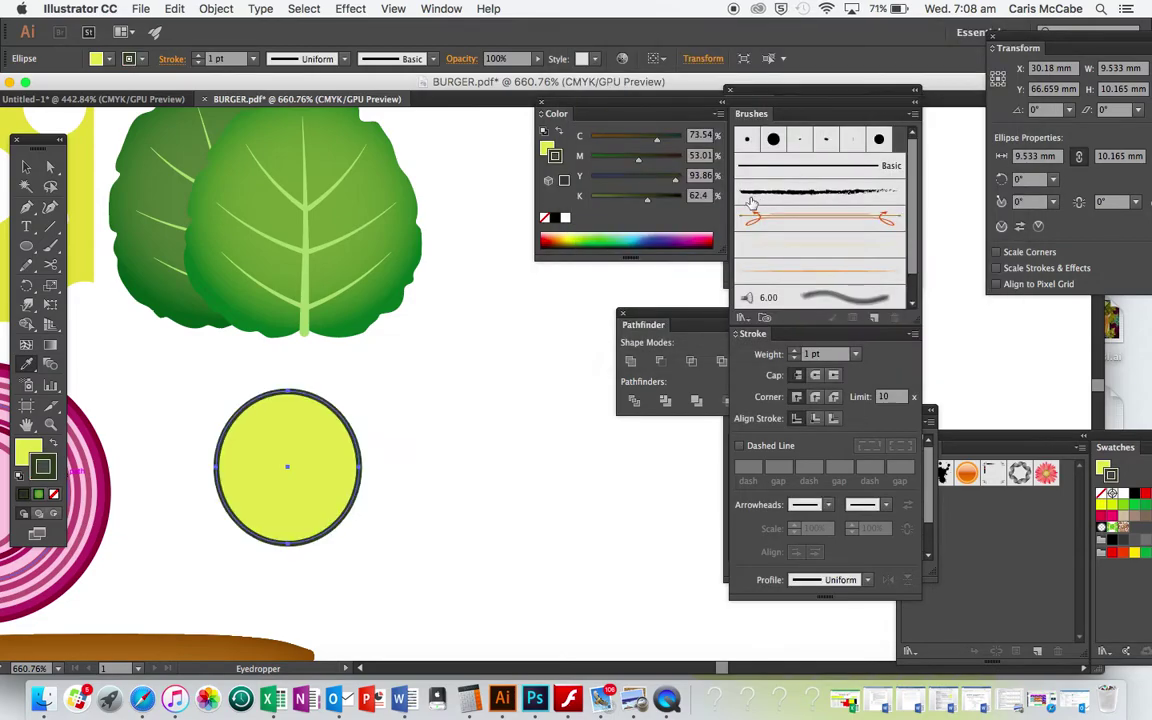
double_click(42, 464)
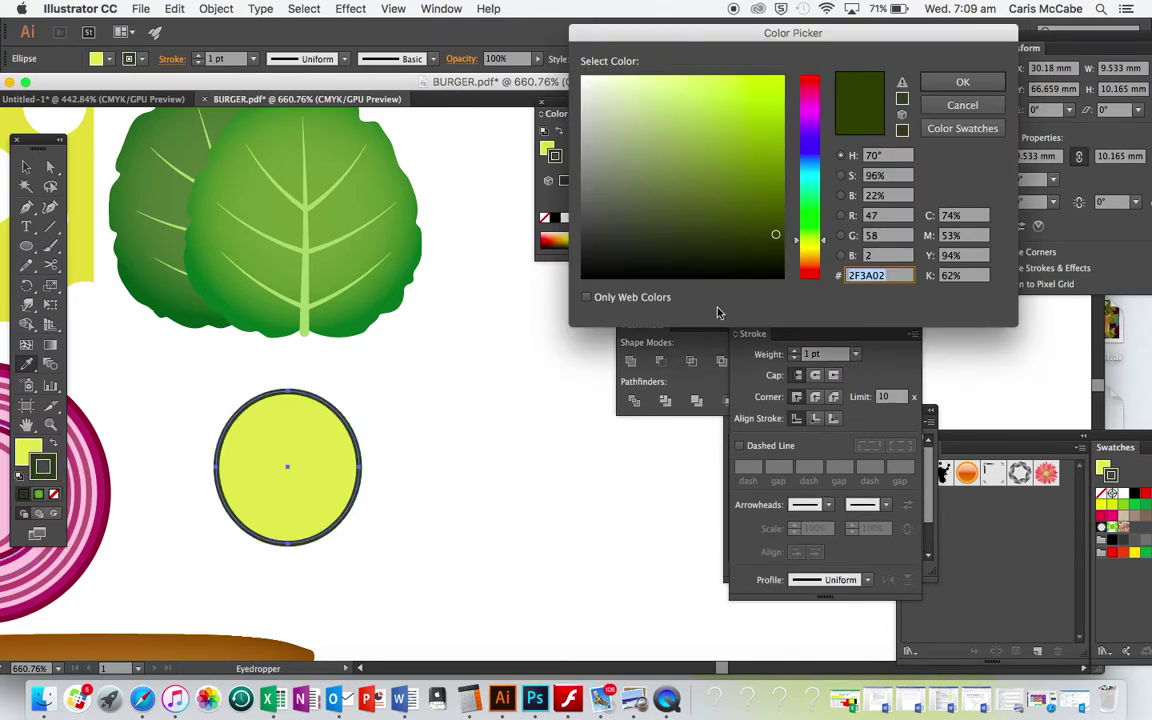
left_click(755, 201)
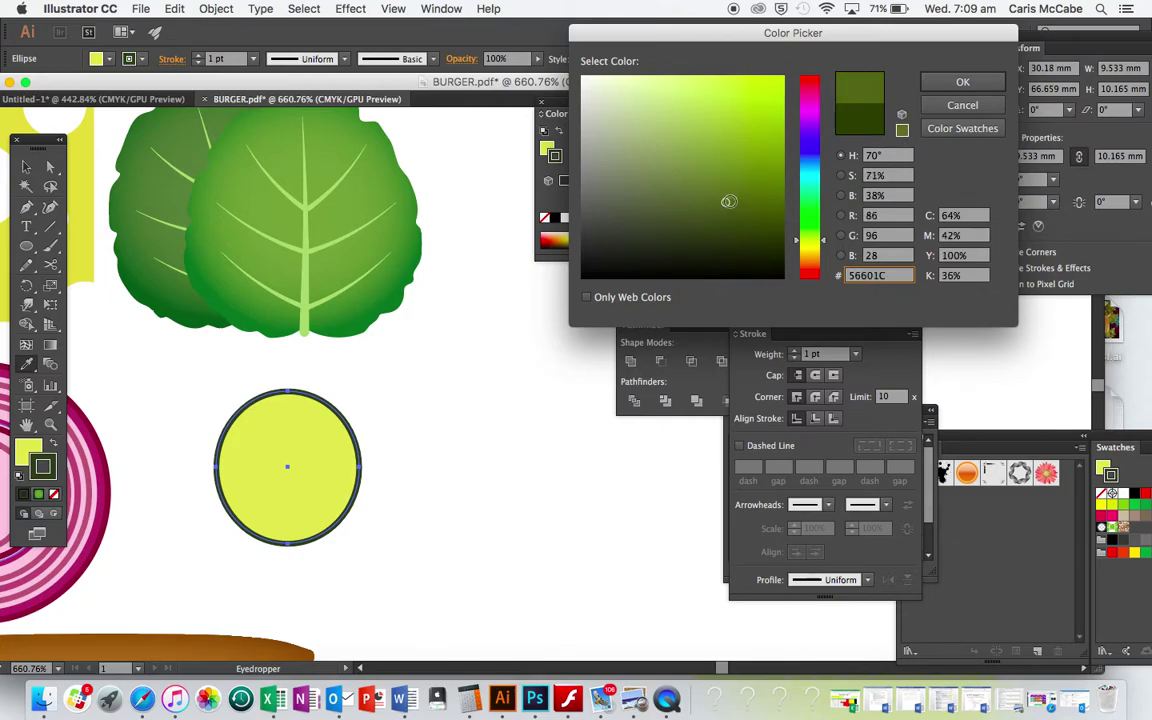
left_click(962, 82)
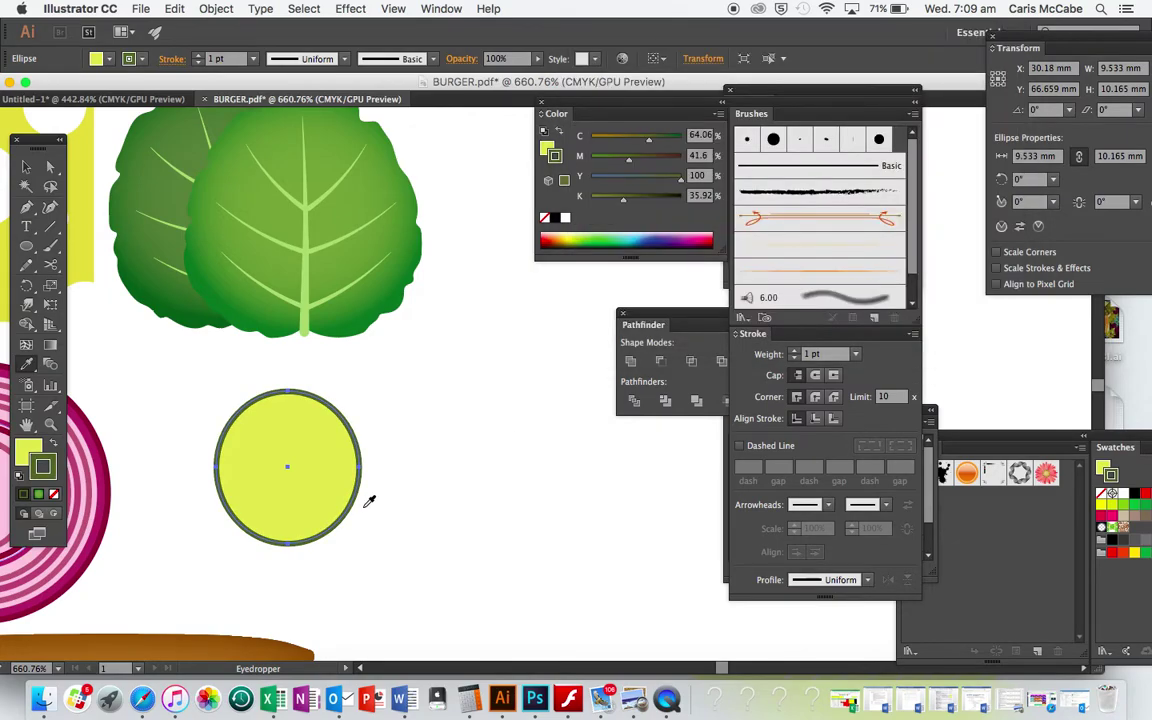
left_click(199, 57)
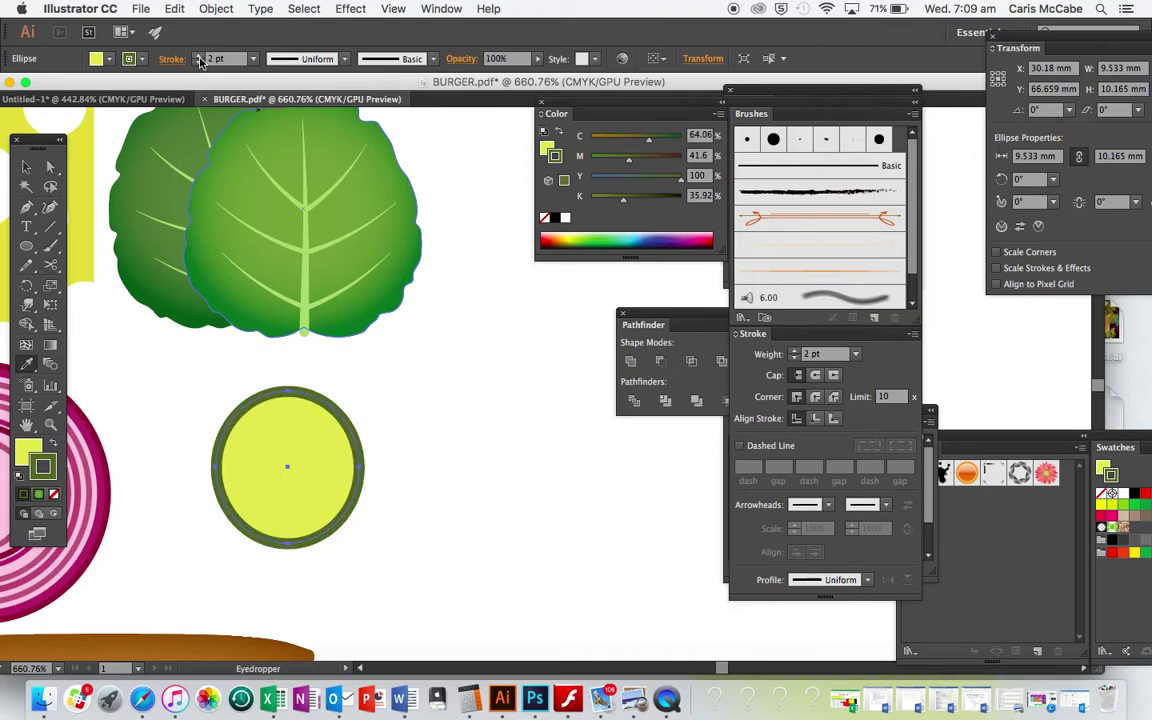
key("v")
left_click(489, 504)
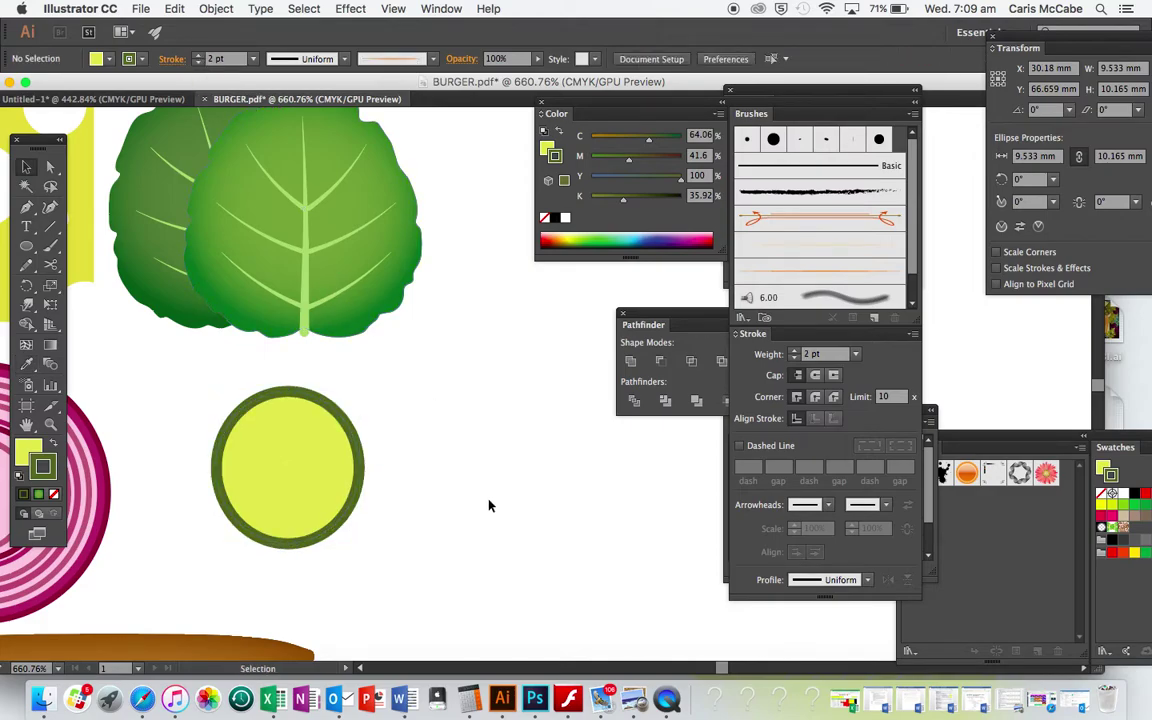
left_click(253, 411)
left_click(351, 8)
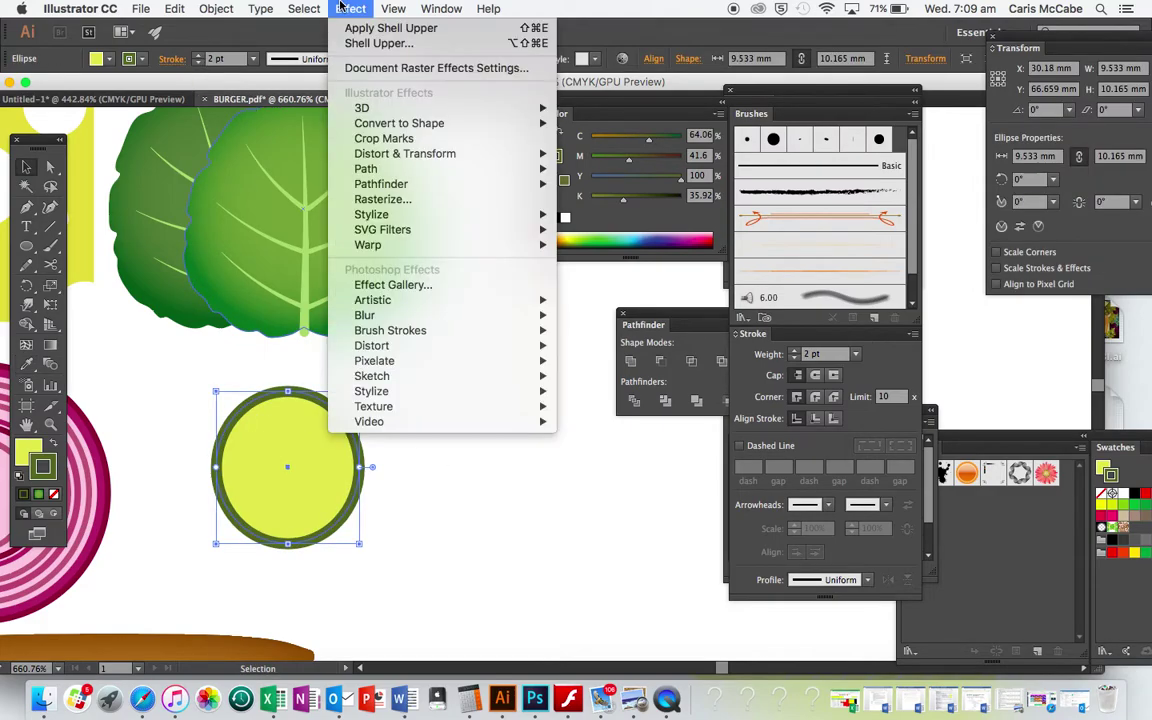
mouse_move(439, 128)
mouse_move(405, 153)
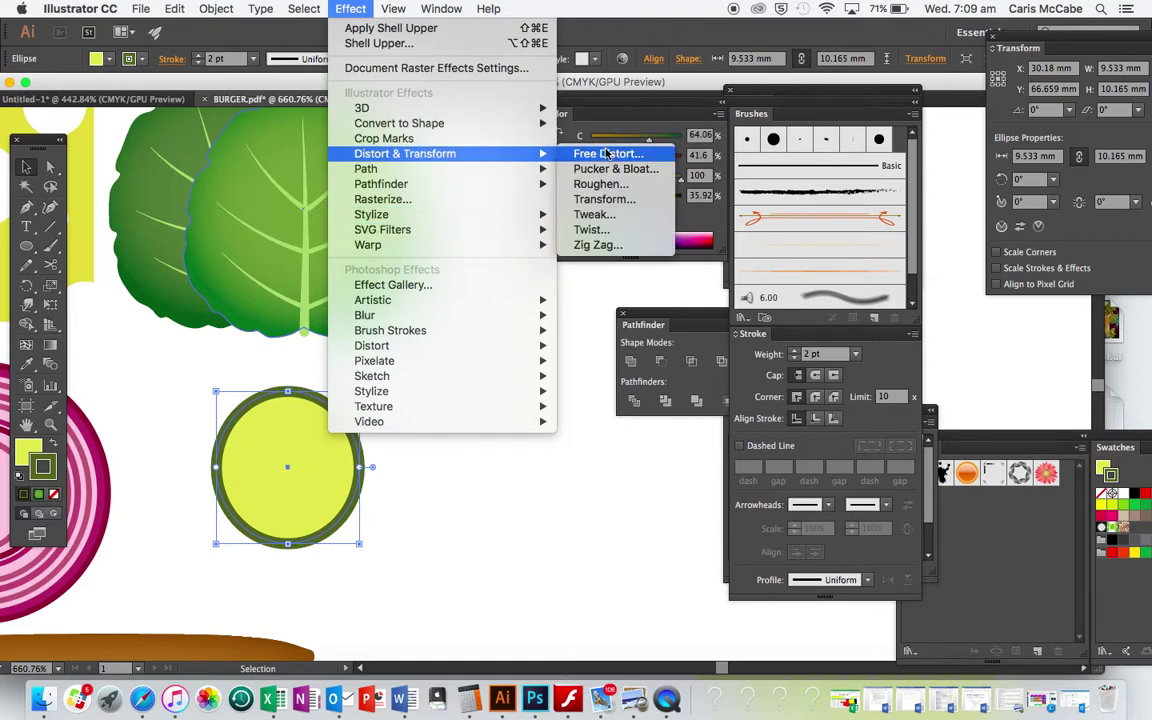
left_click(598, 208)
left_click(562, 551)
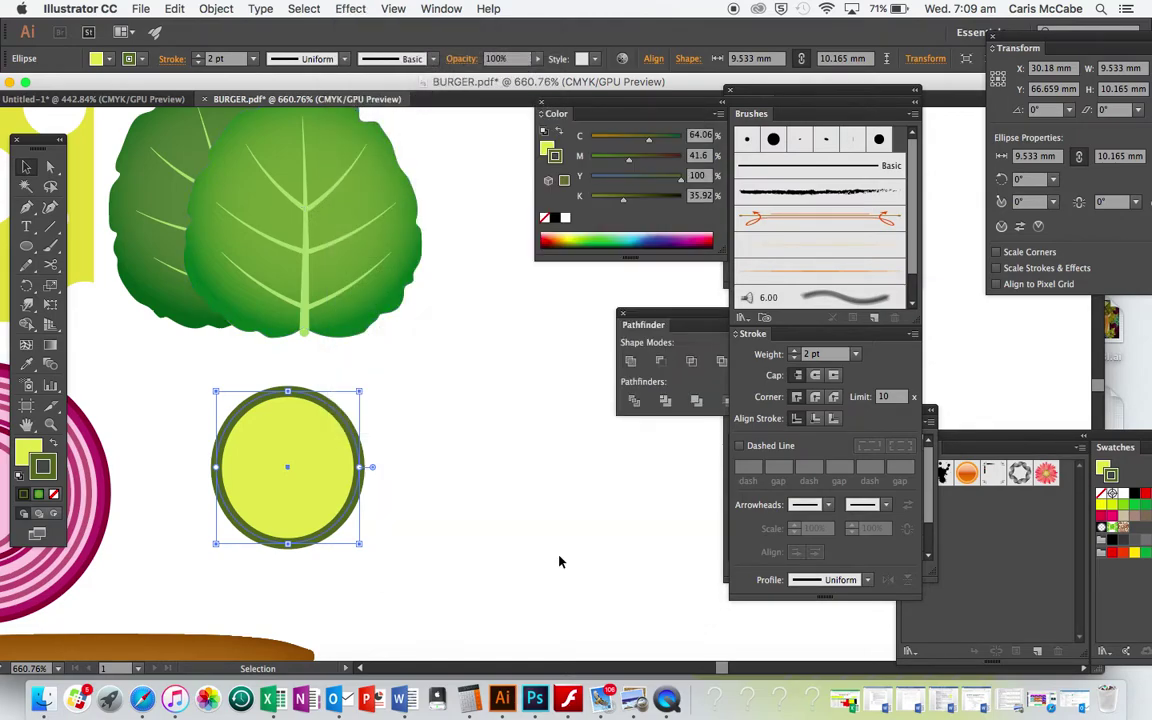
Remove the pickle ellipse's outline and roughen its edge with a relative size of 5%, detail of 16/in and smooth points
left_click(55, 496)
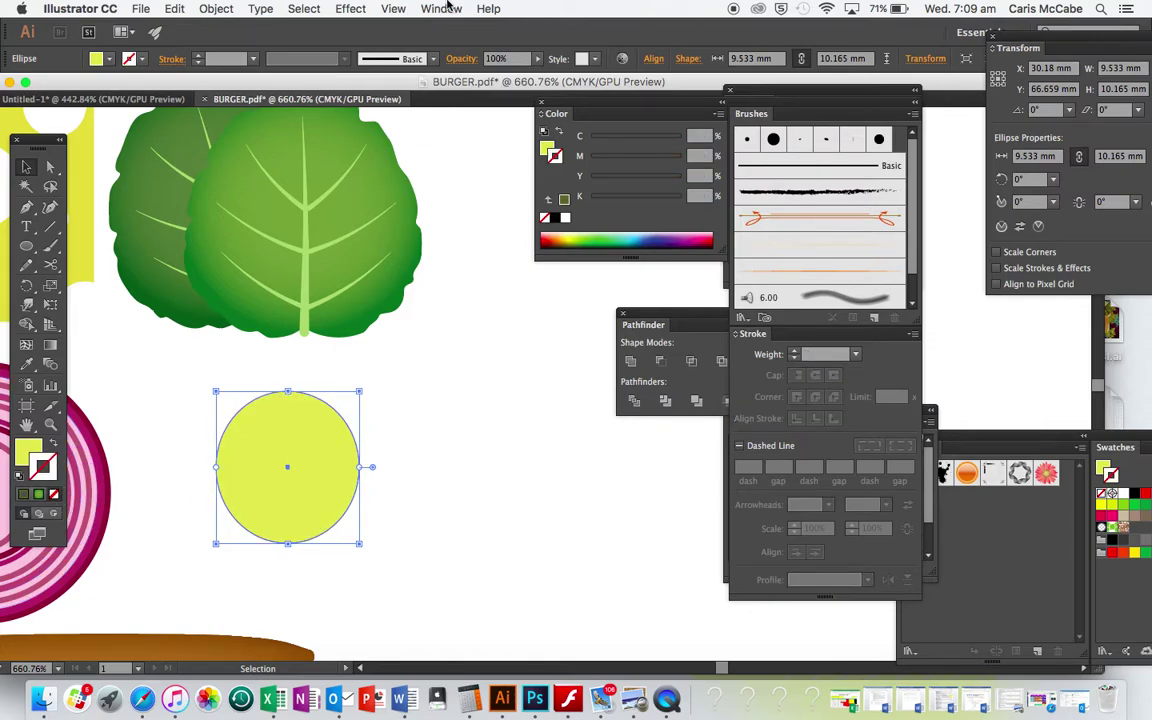
left_click(352, 8)
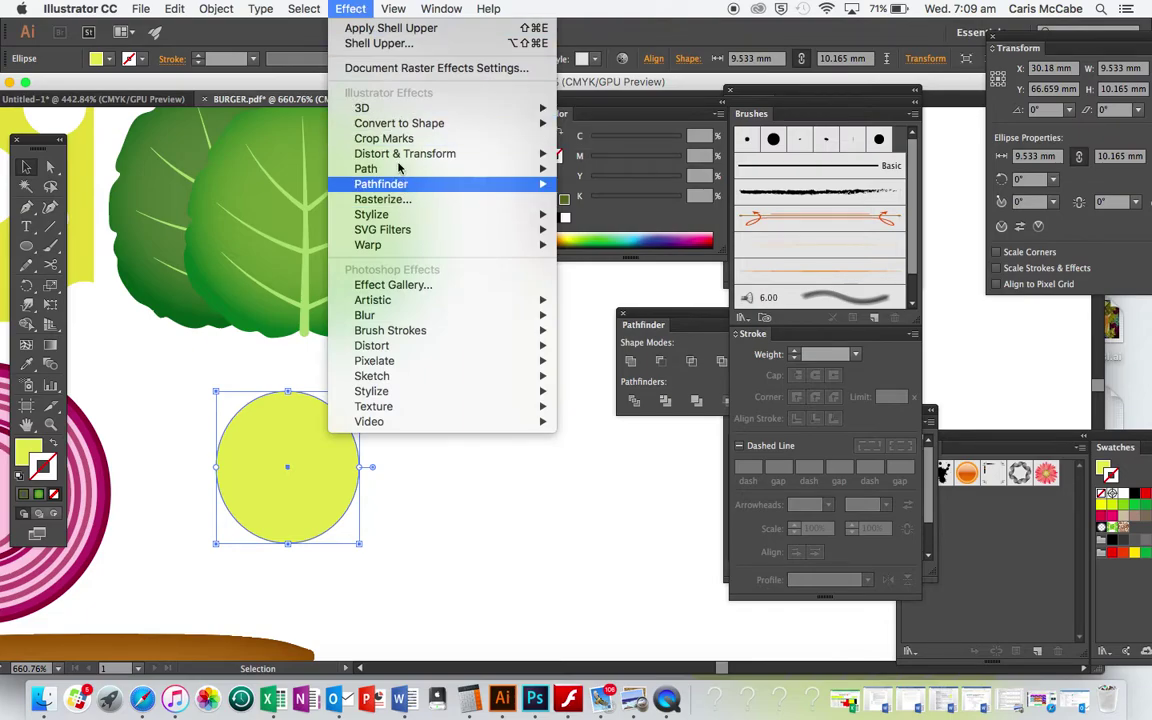
mouse_move(527, 152)
left_click(601, 184)
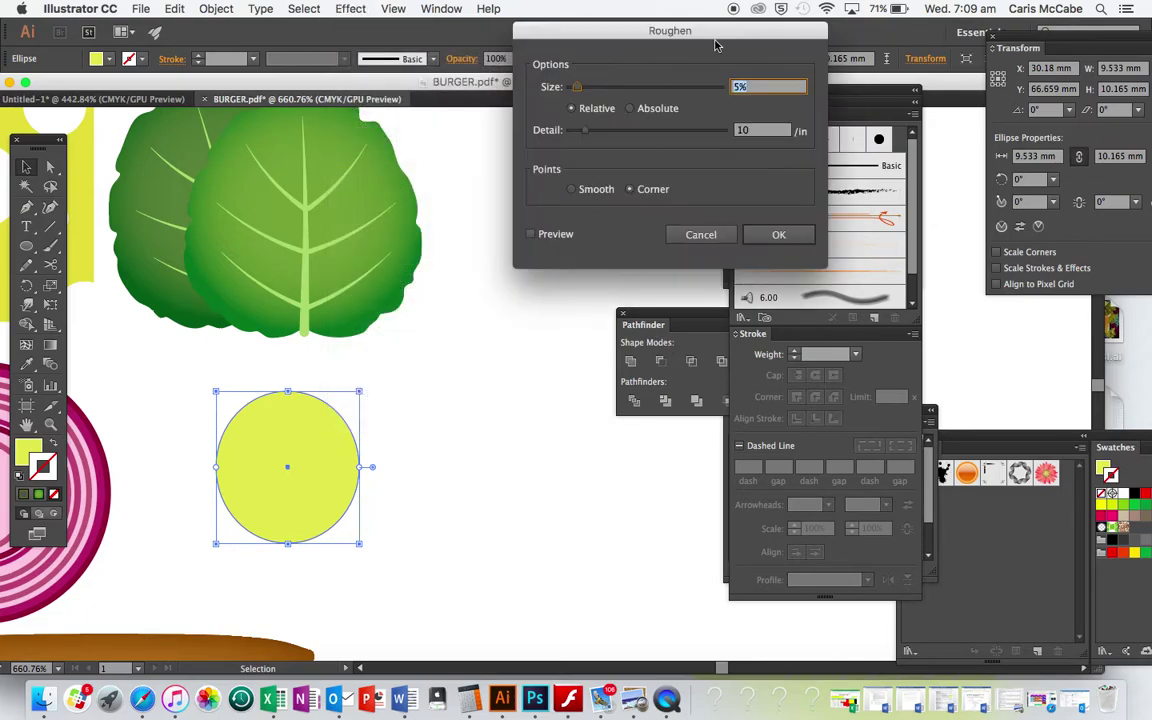
left_click(561, 234)
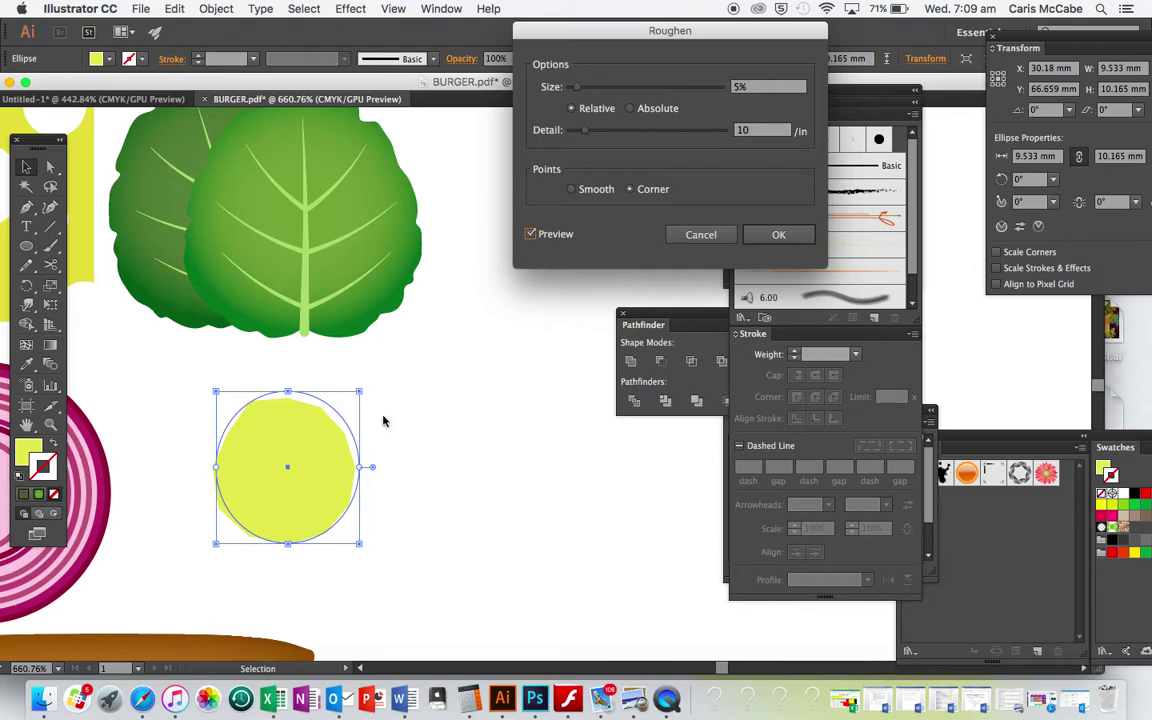
left_click(571, 188)
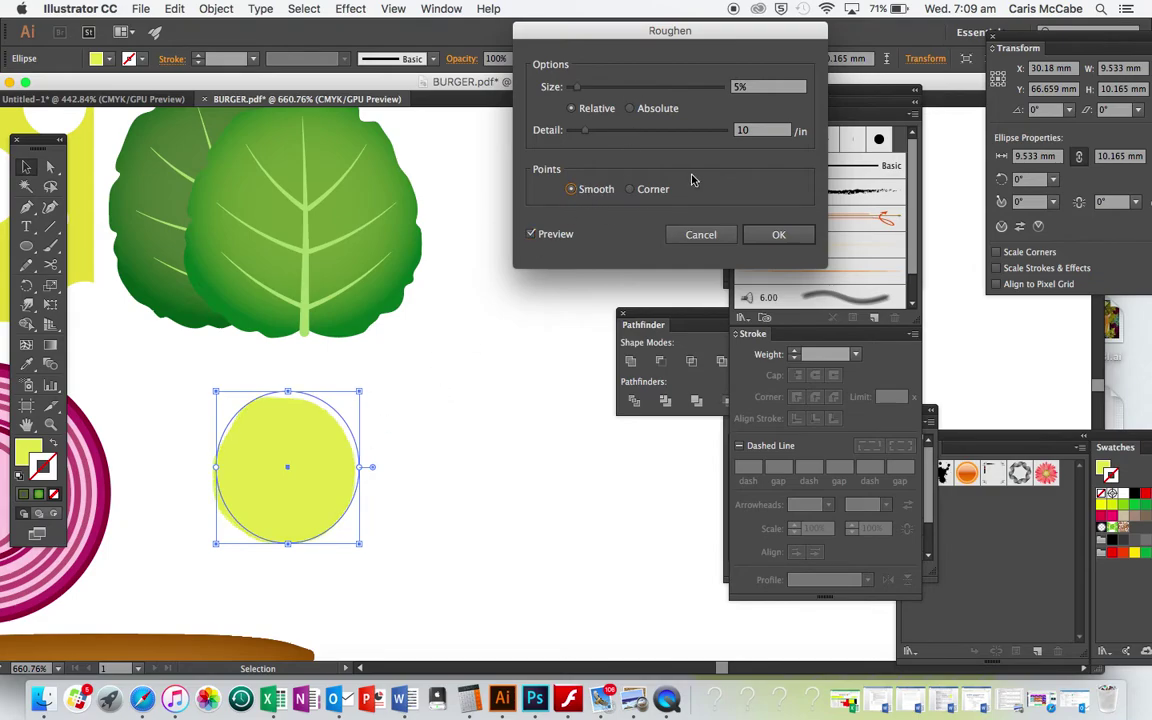
left_click(590, 88)
left_click_drag(588, 90, 593, 133)
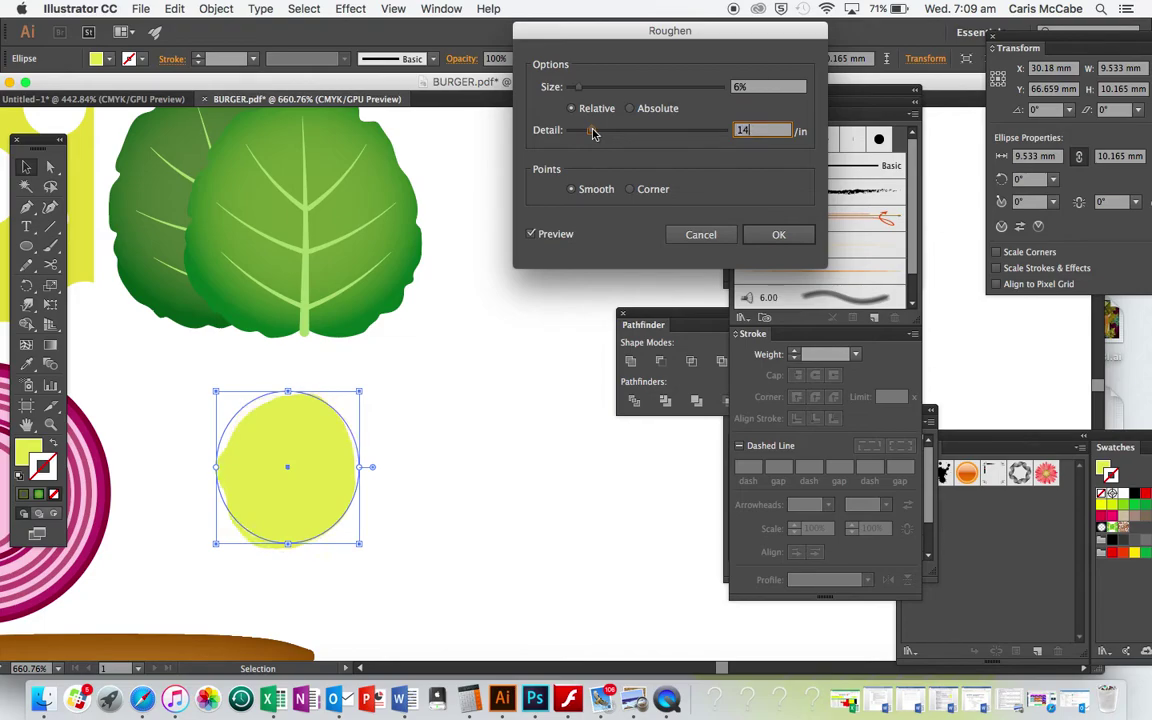
left_click_drag(594, 133, 596, 133)
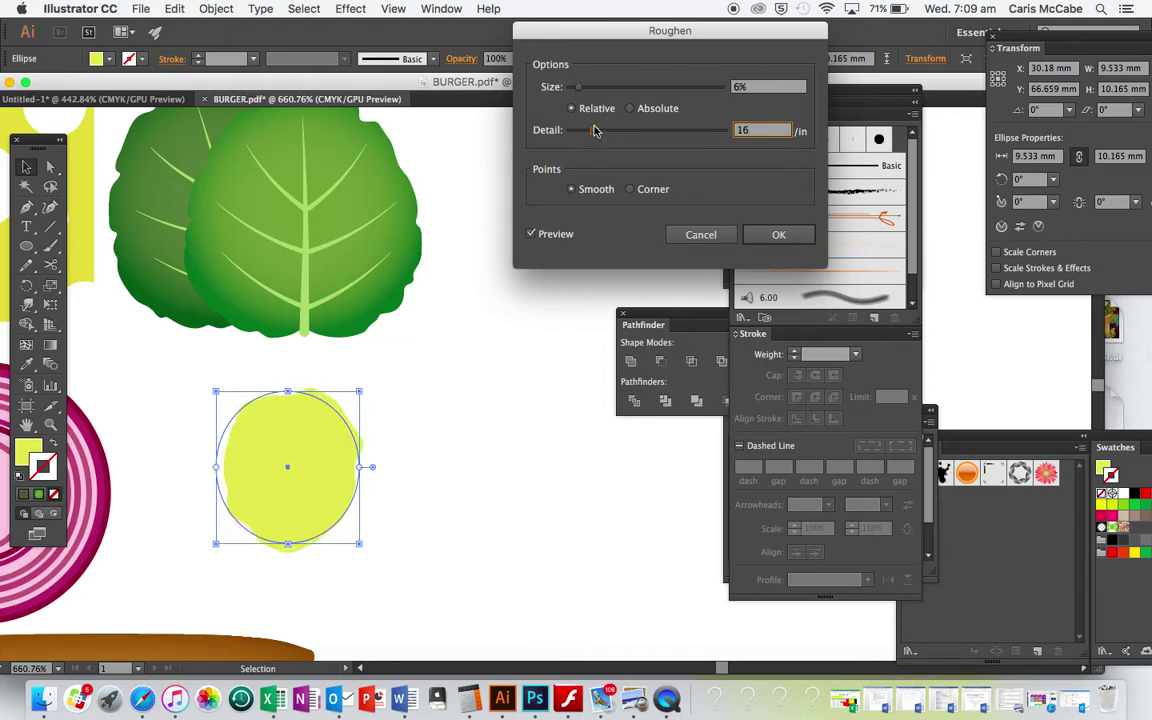
left_click(577, 89)
left_click_drag(576, 89, 575, 89)
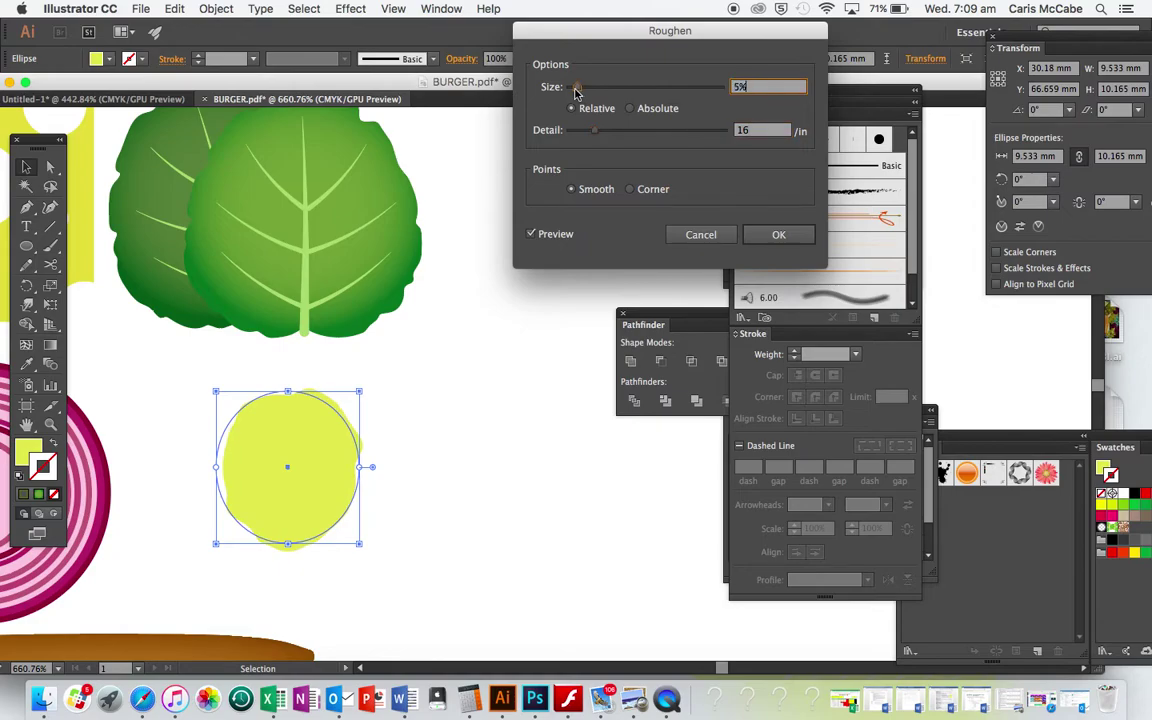
left_click(772, 232)
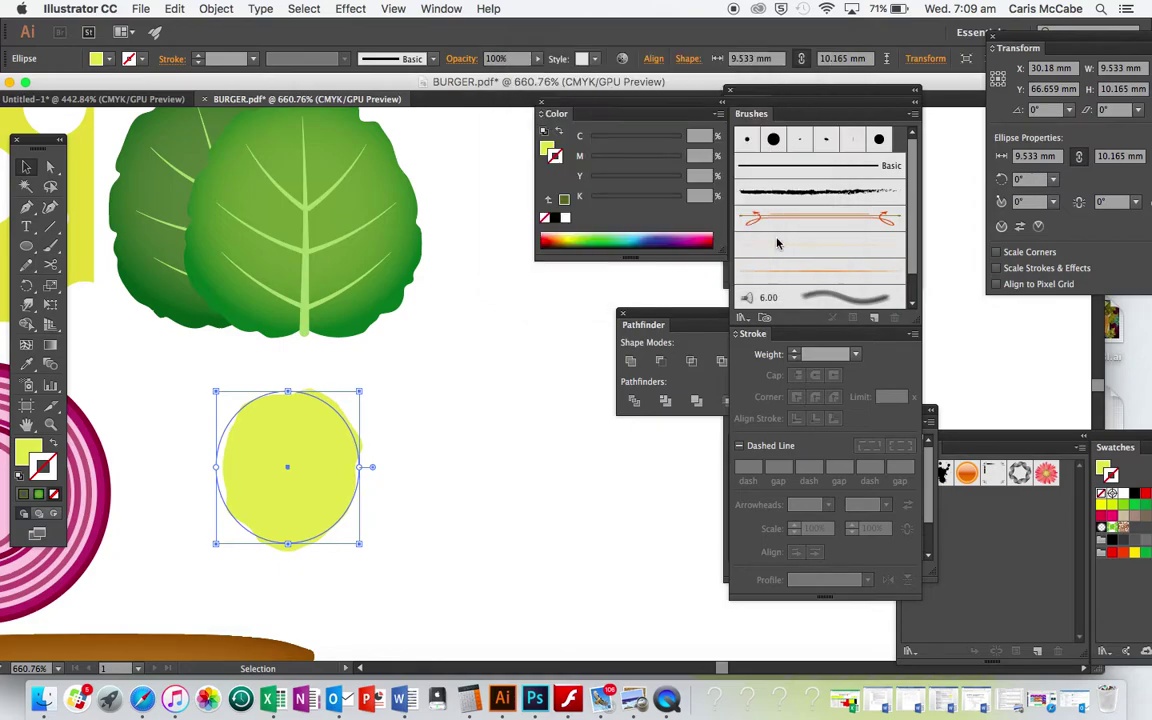
Expand the roughened pickle's appearance and enlarge a duplicate placed behind it to about 10 × 11.7 mm
left_click(214, 9)
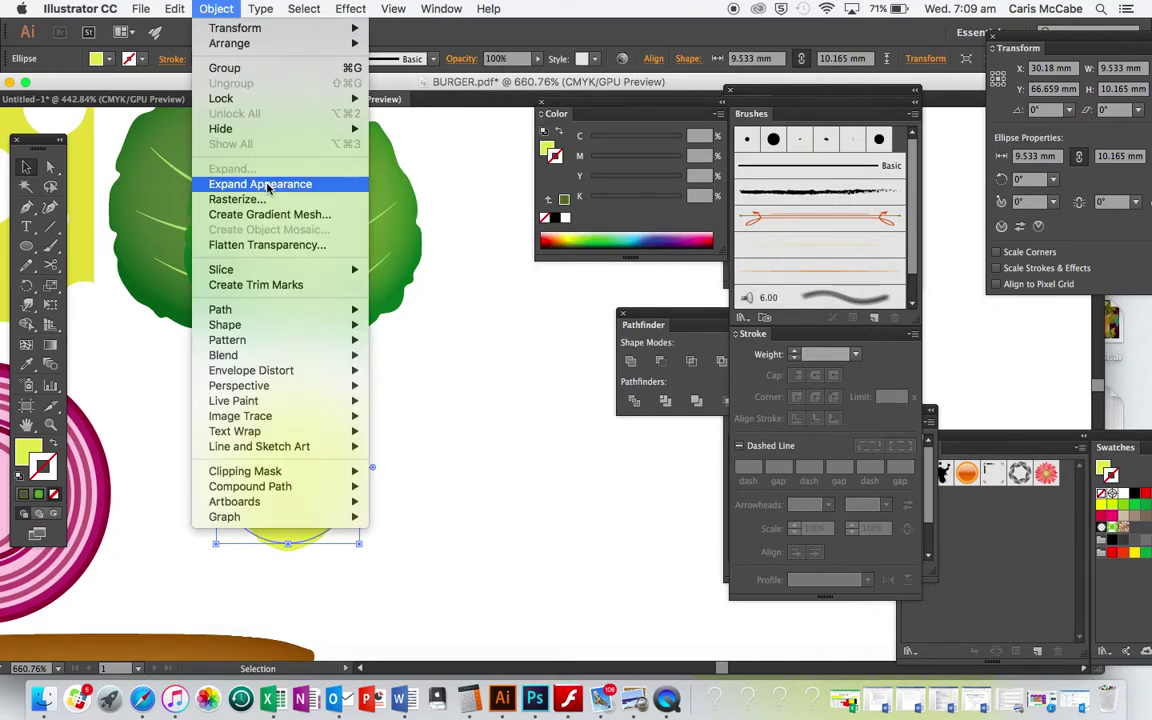
left_click(268, 186)
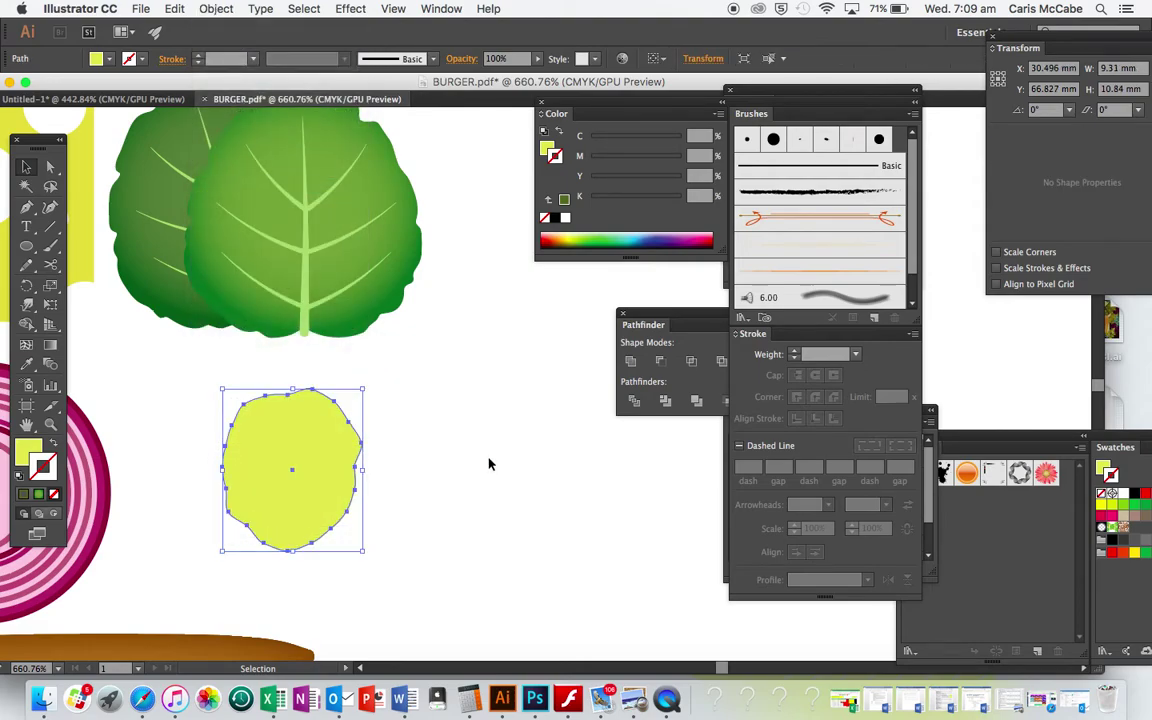
key("a")
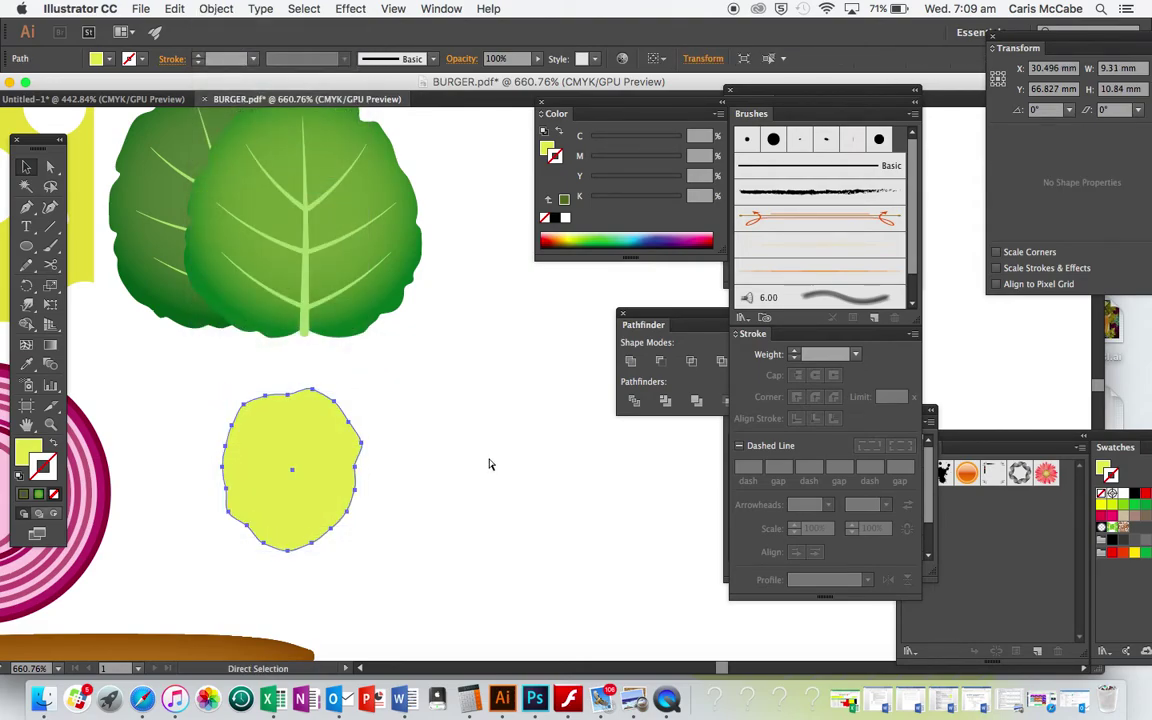
key("v")
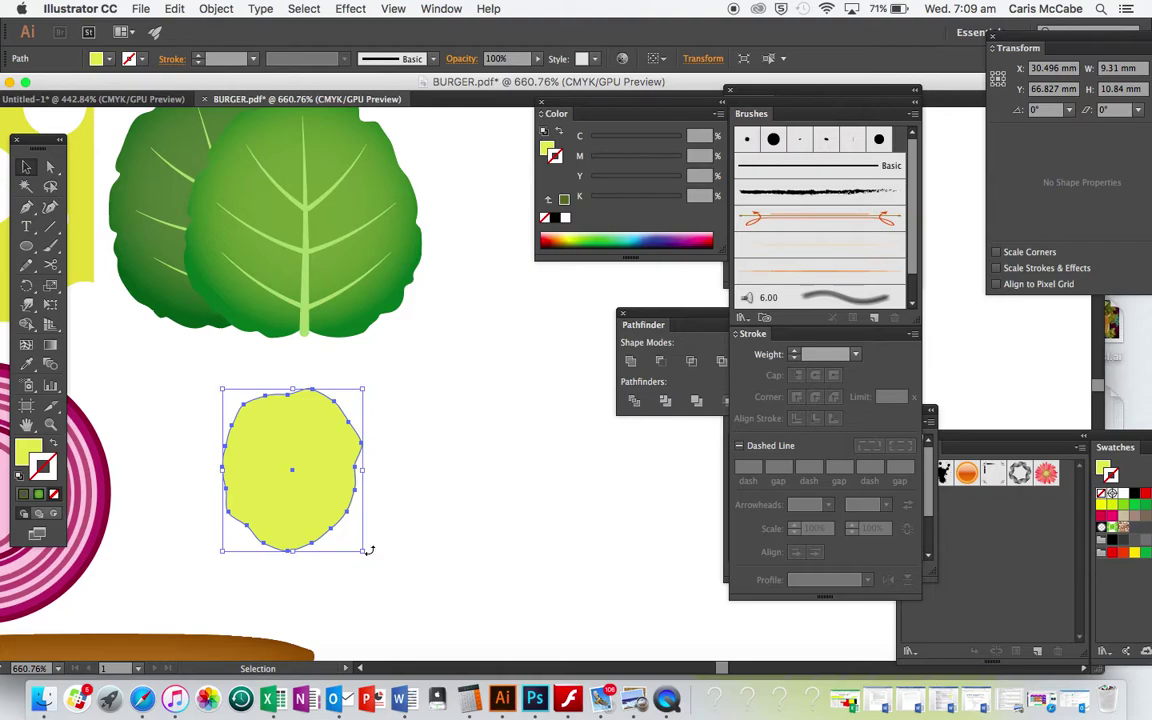
mouse_move(365, 553)
left_mouse_down()
mouse_move(375, 549)
mouse_move(375, 563)
left_mouse_up()
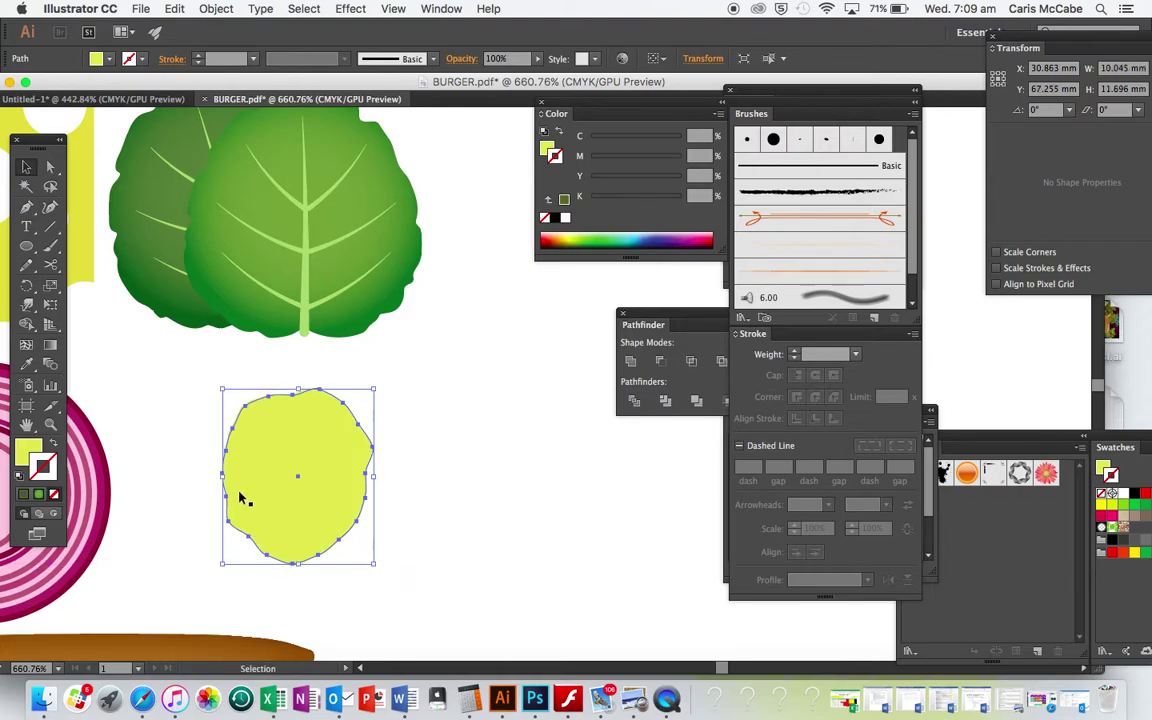
Fill the enlarged pickle shape at the back with dark olive, colour 666019
double_click(28, 452)
left_click_drag(740, 239, 741, 222)
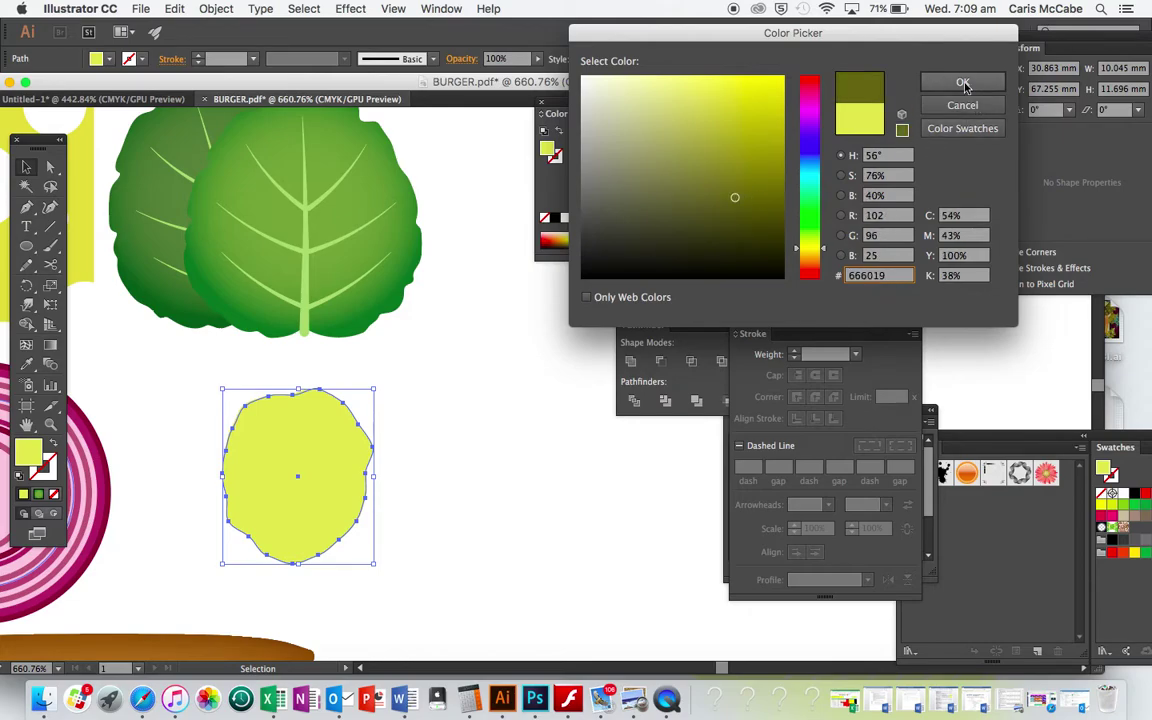
left_click(960, 83)
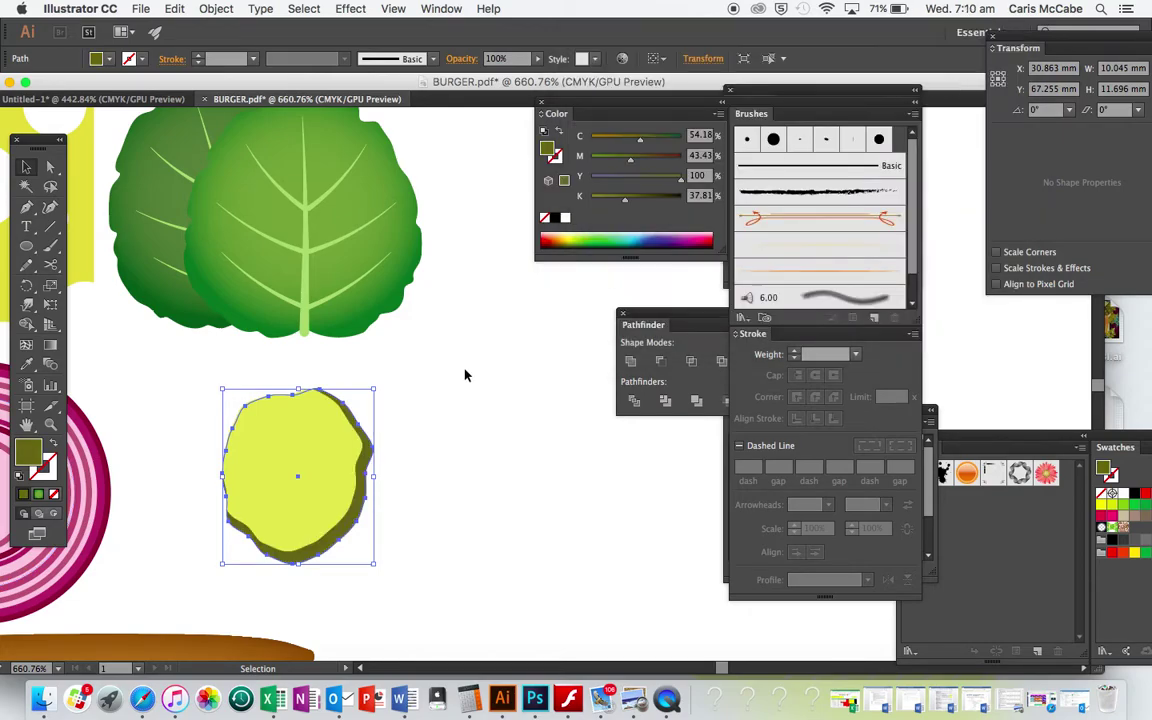
Centre the yellow-green pickle shape and the dark olive shape on each other horizontally and vertically
left_click(324, 491, "shift")
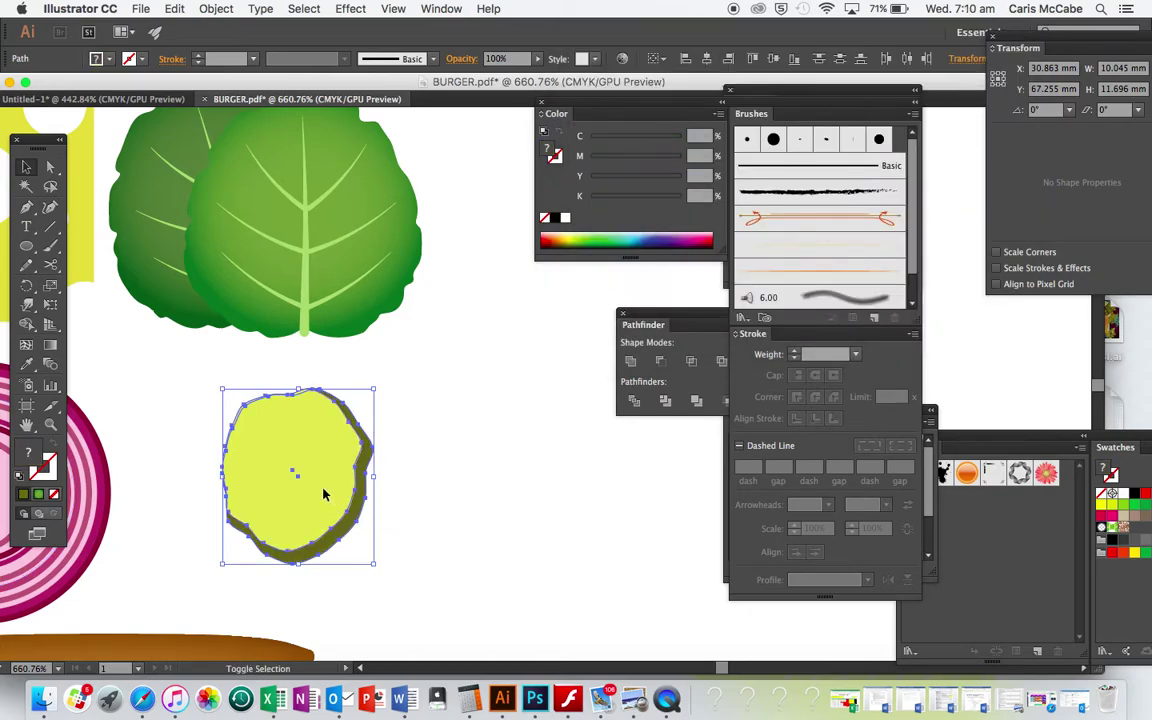
left_click(707, 58)
left_click(774, 58)
left_click(525, 340)
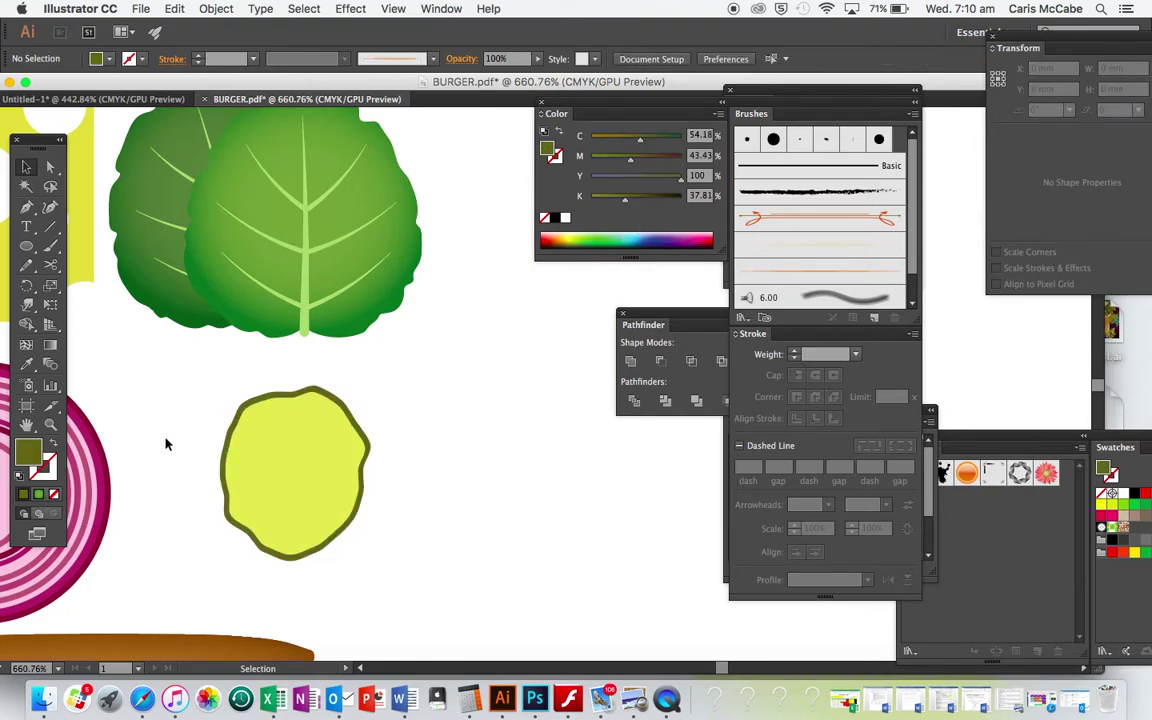
Draw a straight diagonal line about 13.2 mm long with the Pen tool, from above the pickle slice to its lower left
scroll(421, 570, "left", 5)
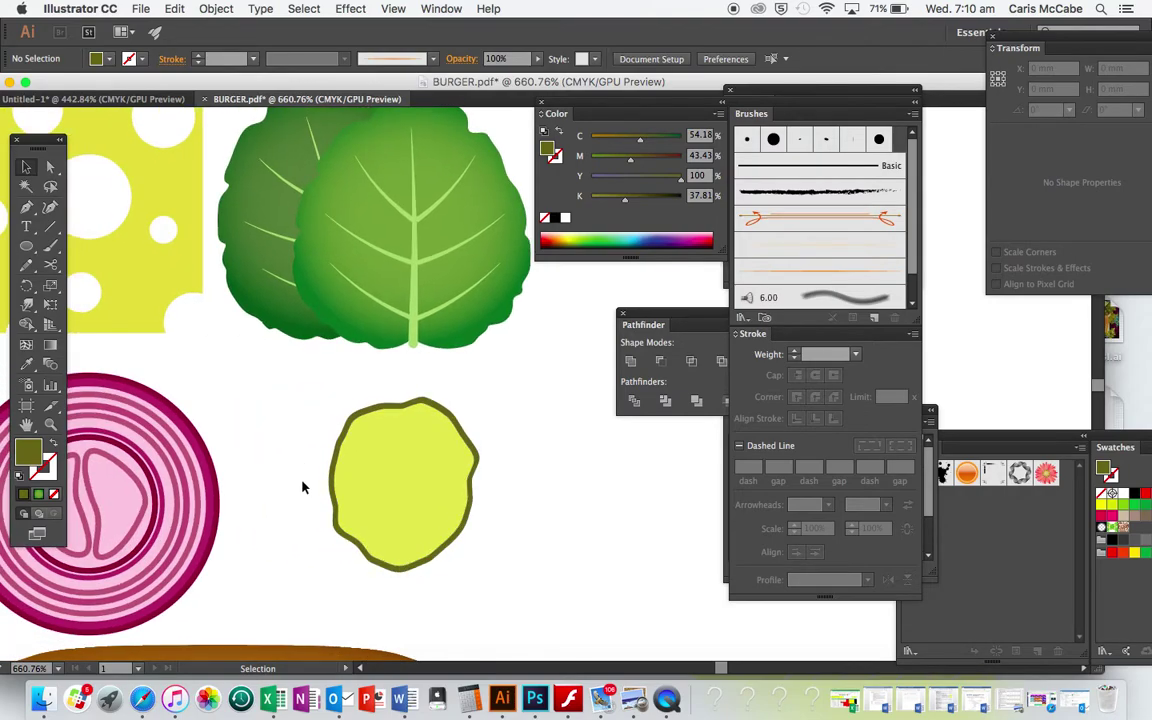
left_click(26, 206)
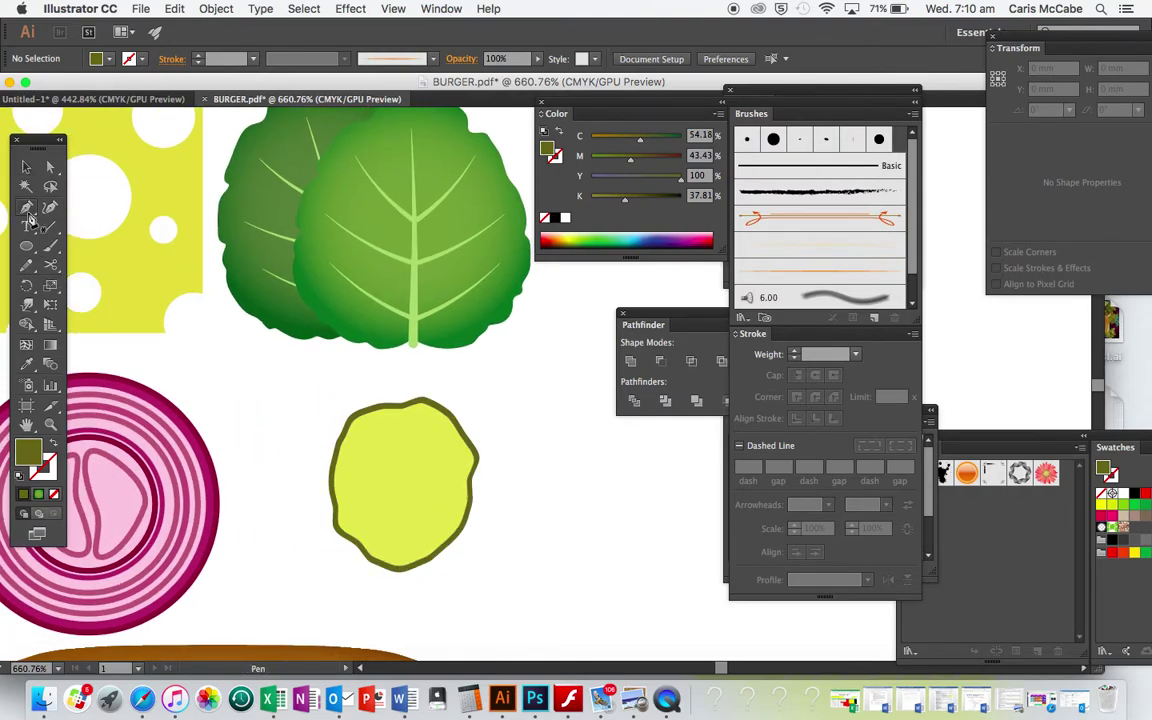
left_click(415, 381)
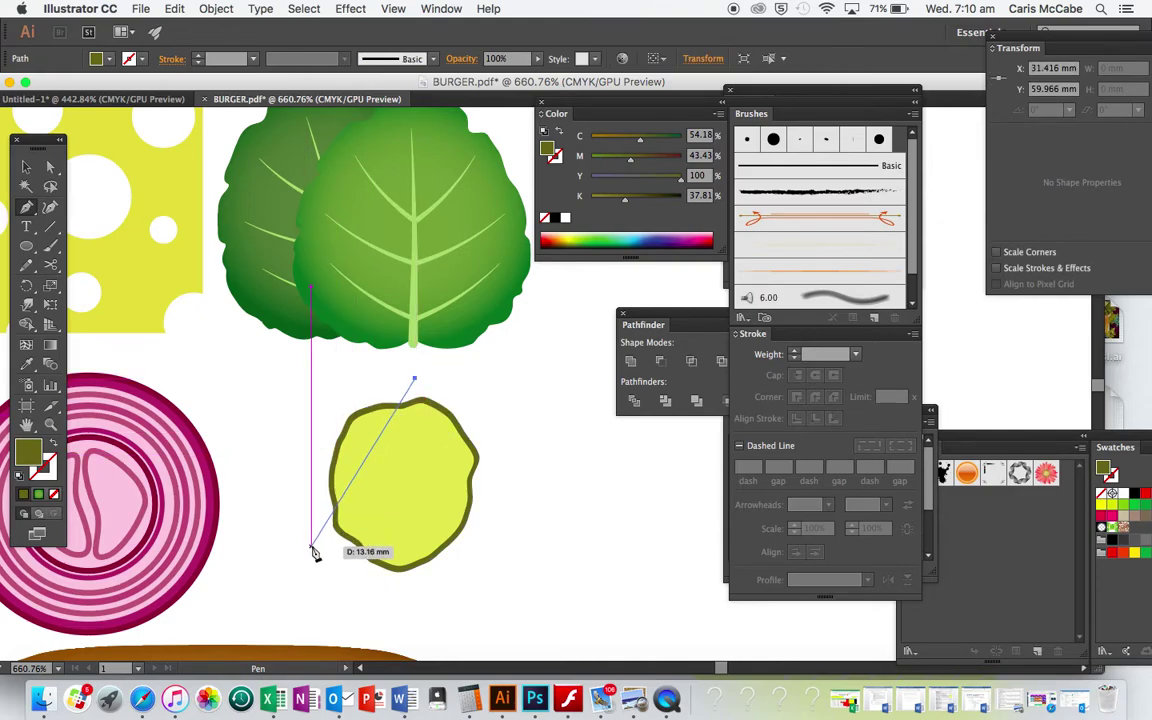
left_click(312, 548)
key("v")
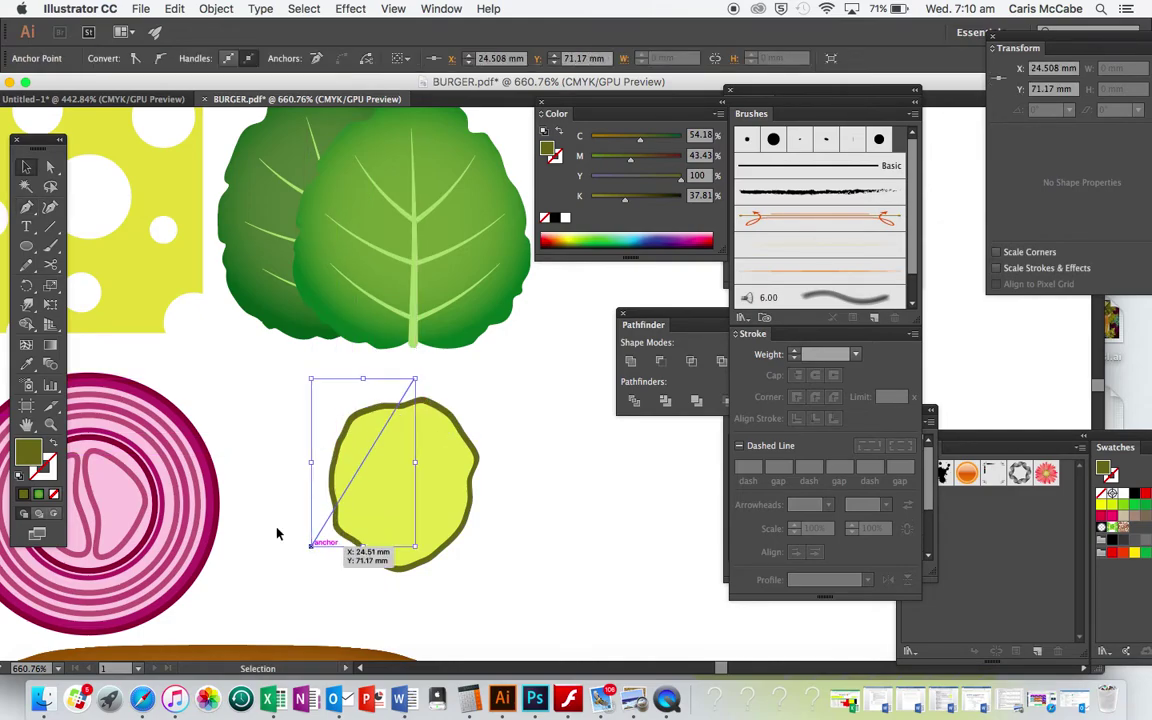
Swap the diagonal line's fill and stroke, and set its stroke to the lighter olive 9B923D
left_click(51, 444)
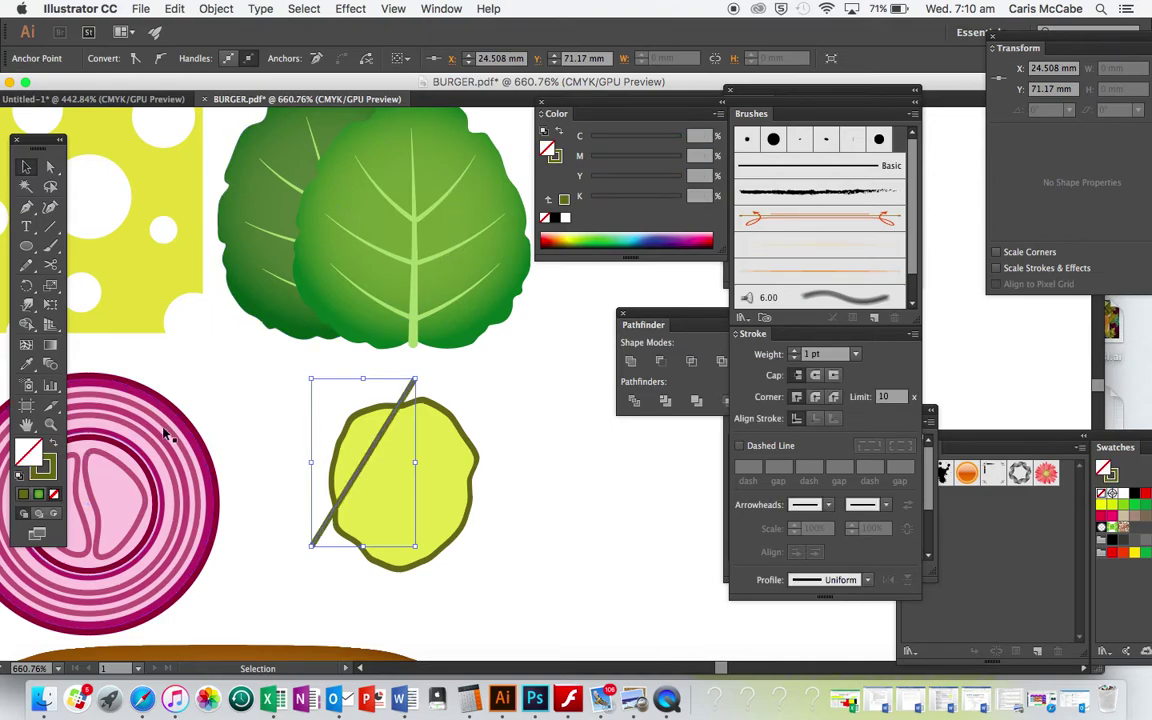
double_click(47, 466)
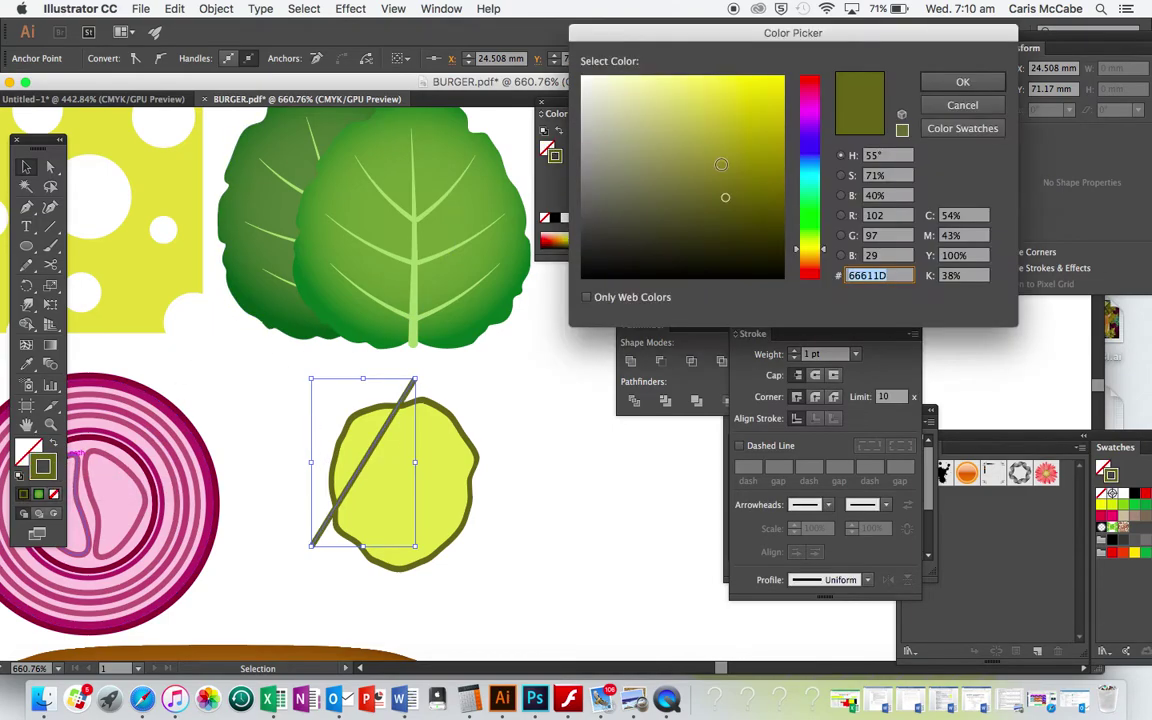
left_click(707, 162)
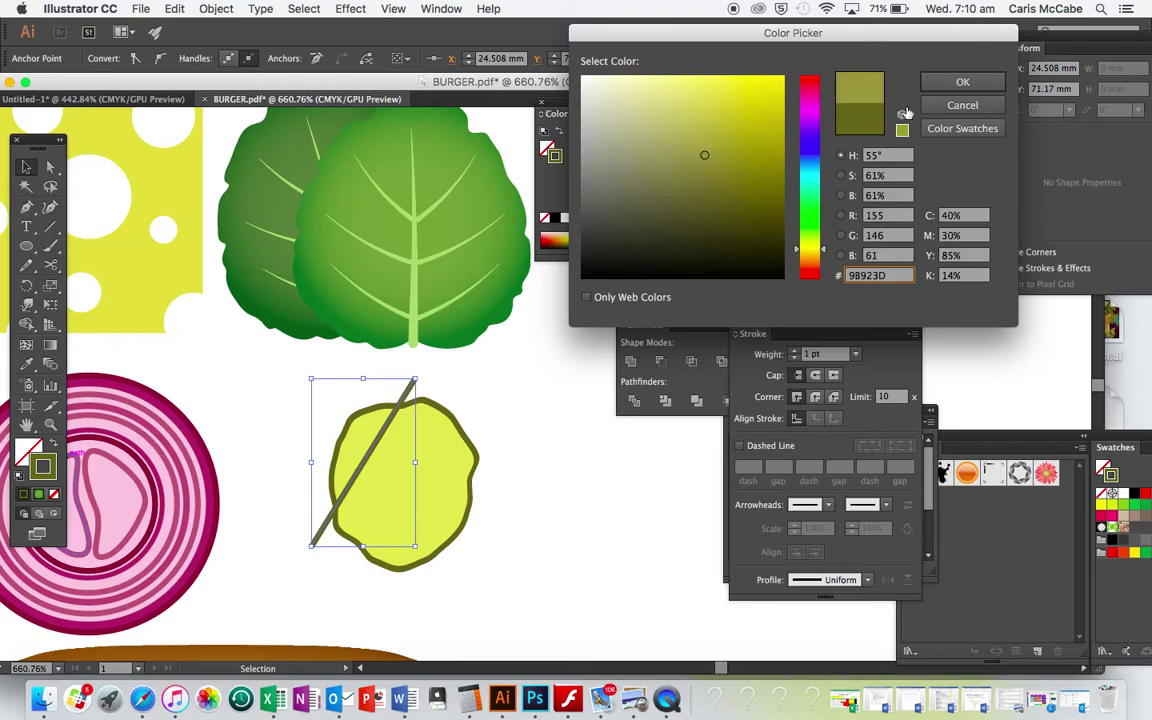
left_click(960, 82)
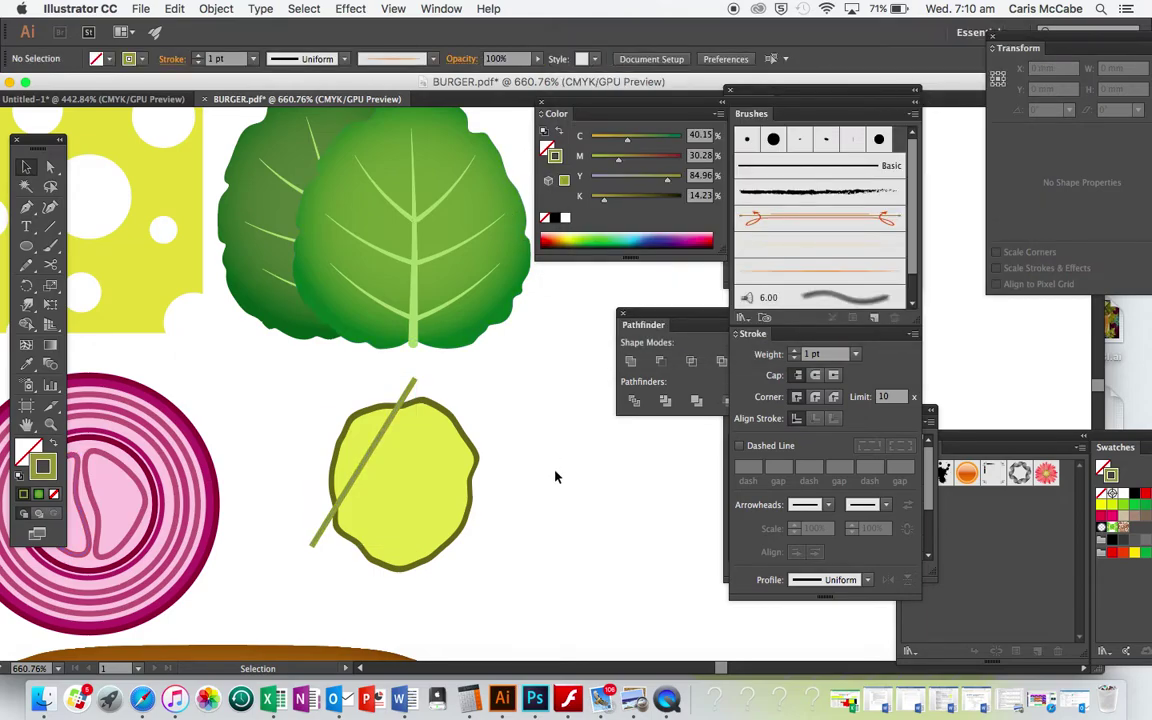
Expand the diagonal line's fill and stroke into a filled shape
left_click(372, 452)
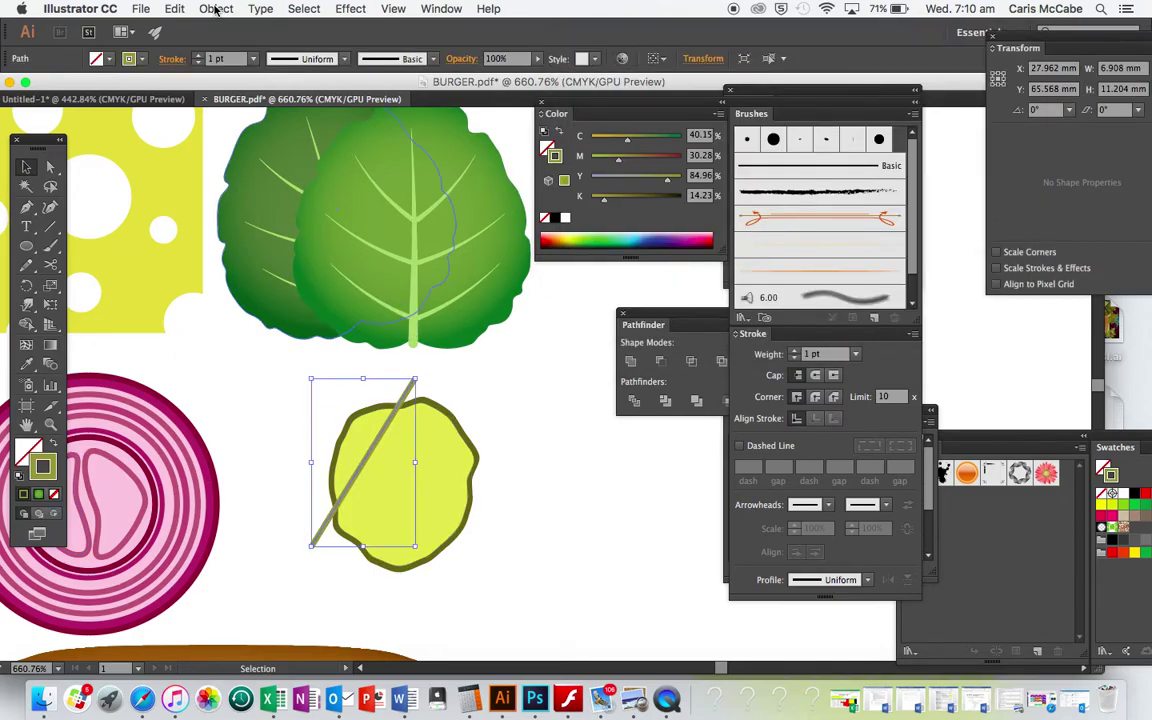
left_click(216, 8)
left_click(232, 169)
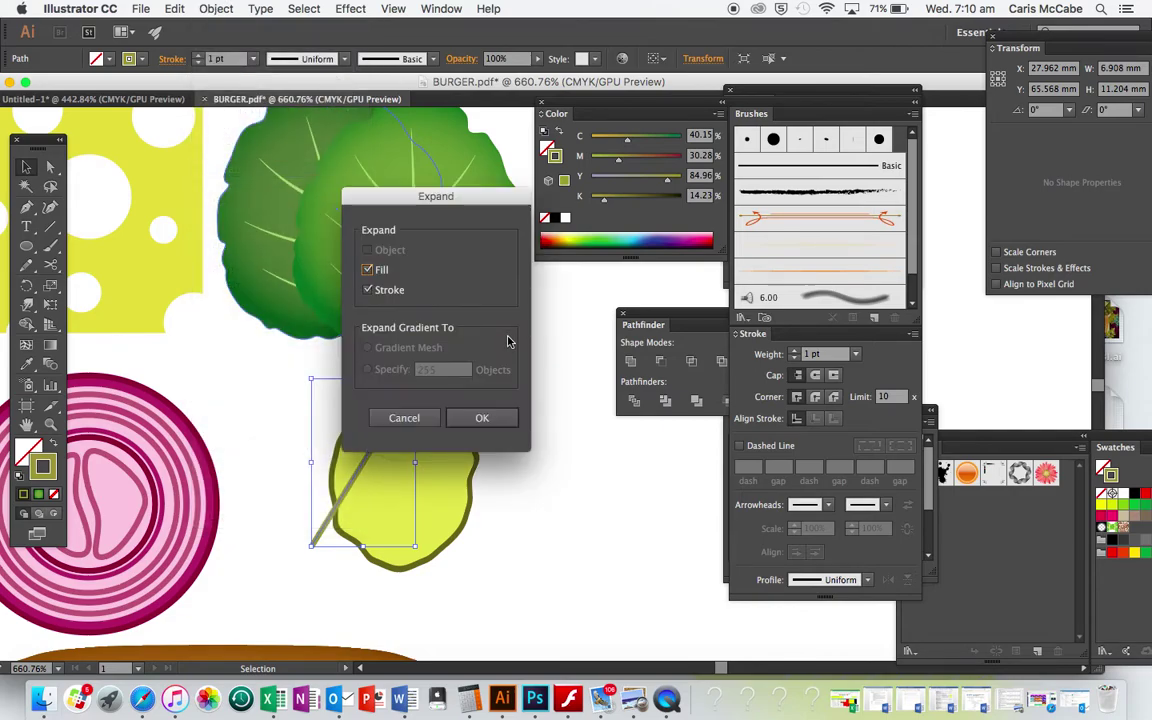
left_click(495, 420)
left_click(508, 426)
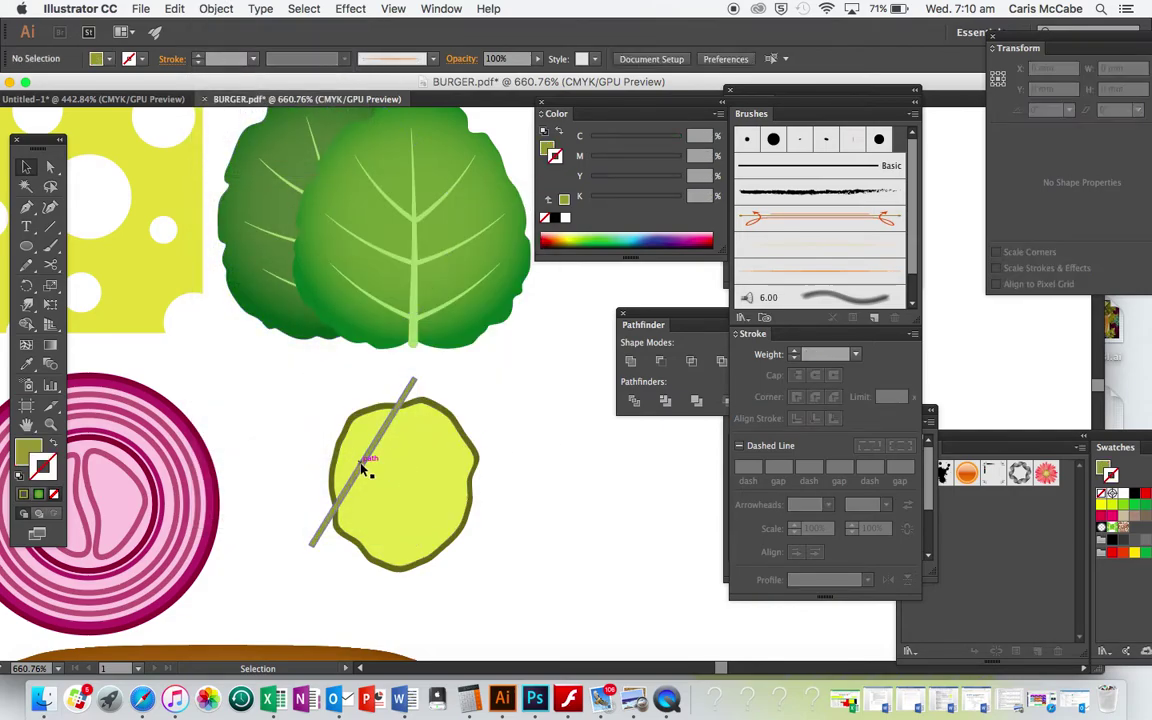
Duplicate the diagonal strip at even spacing across the pickle slice to make four parallel strips
left_click_drag(363, 470, 386, 482)
key("ctrl+d")
key("super+d")
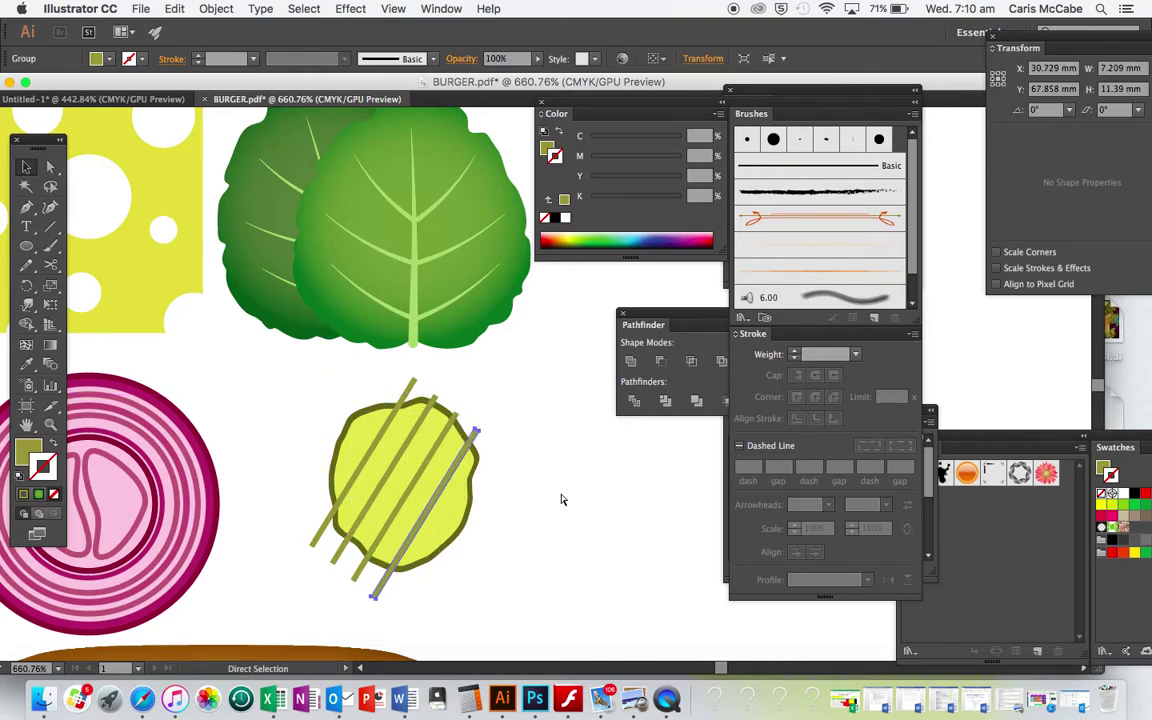
key("super+d")
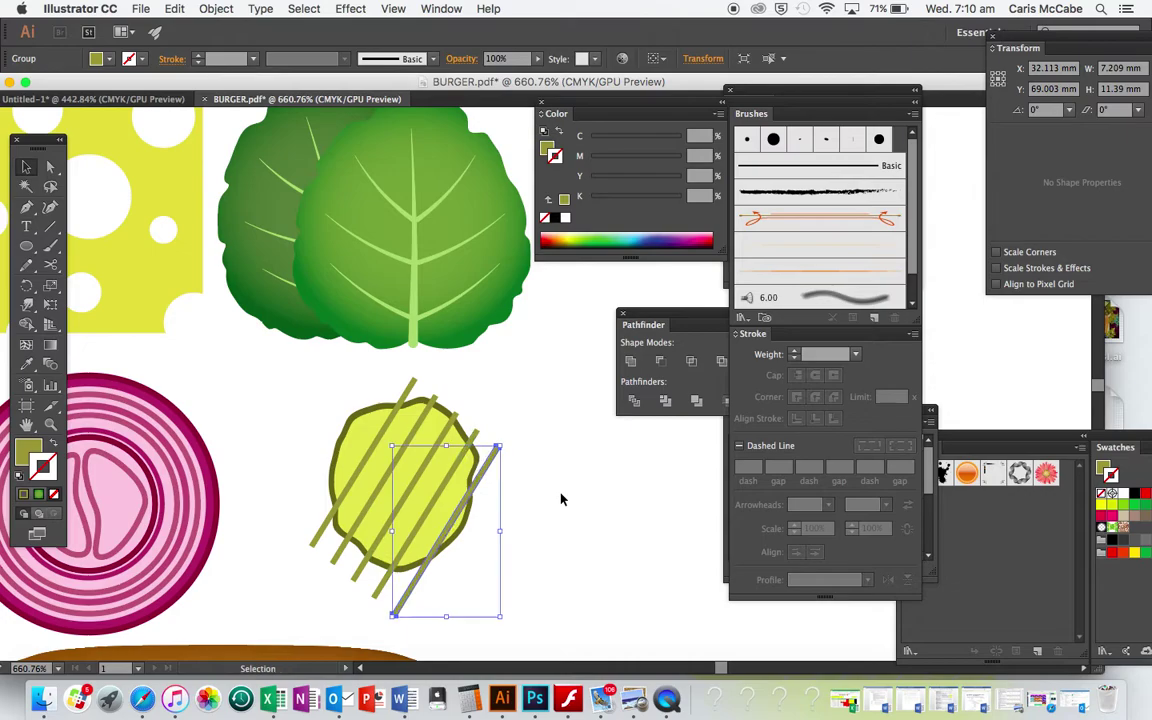
key("super+z")
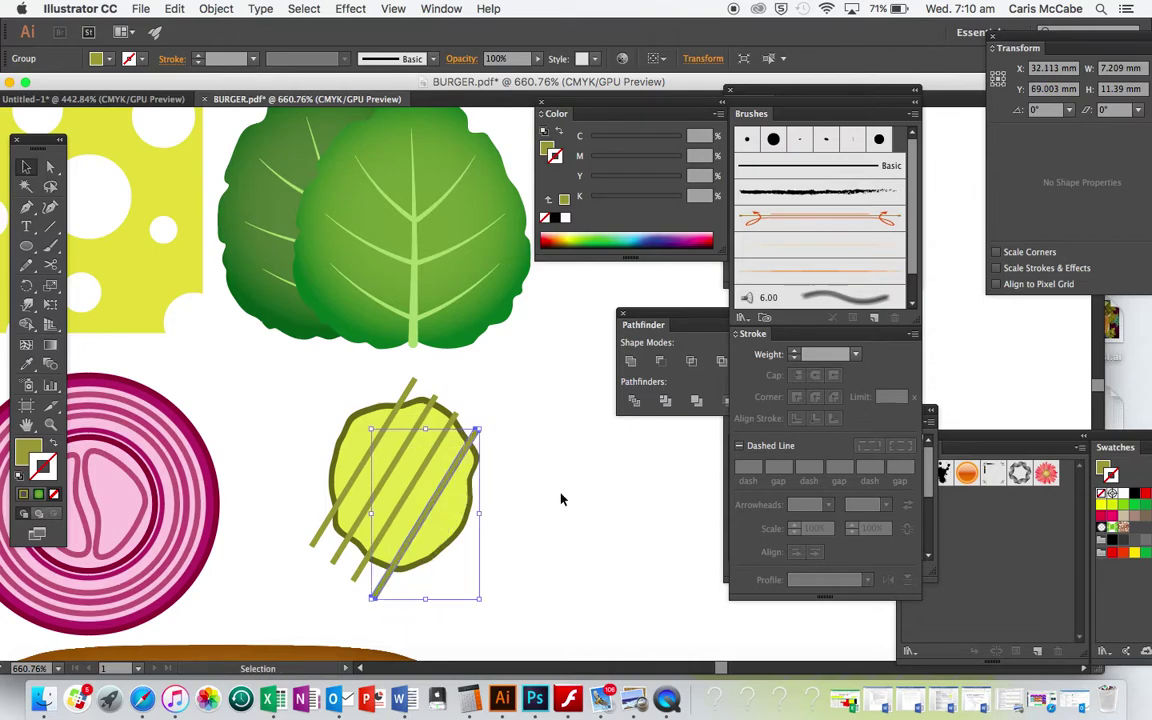
left_click(561, 499)
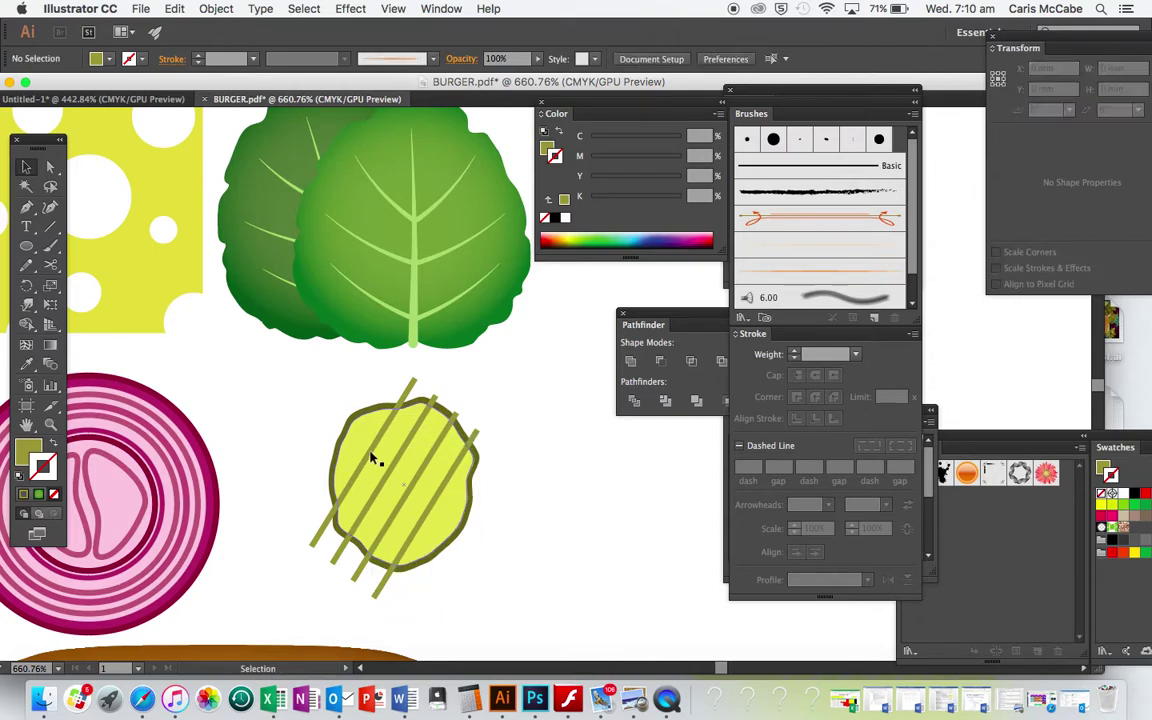
Lower the opacity of the four diagonal strips over the pickle slice to 56%
left_click_drag(315, 418, 506, 597)
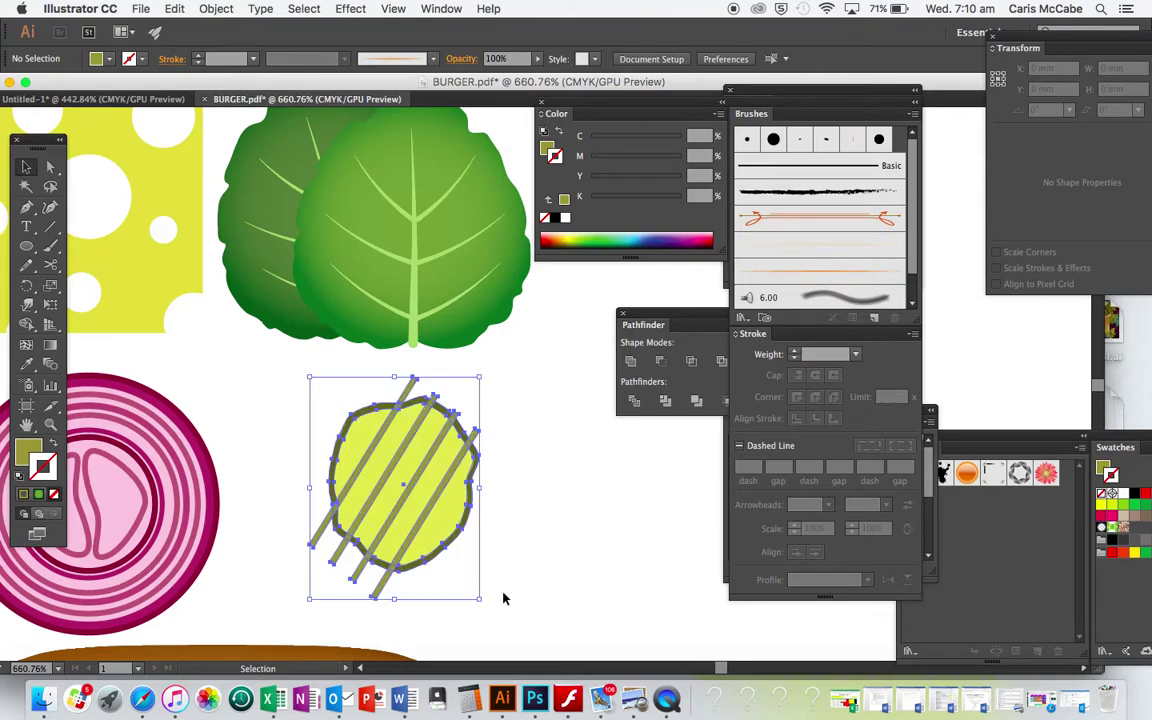
left_click(496, 513)
left_click(380, 494, "shift")
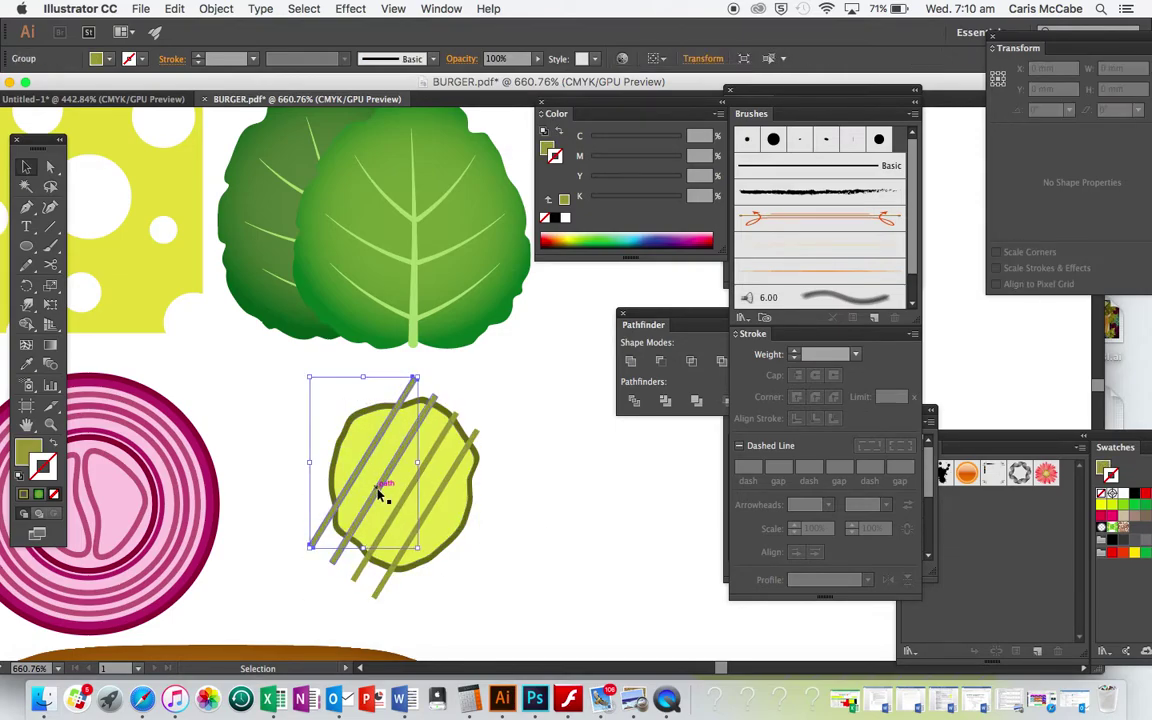
left_click(422, 528, "shift")
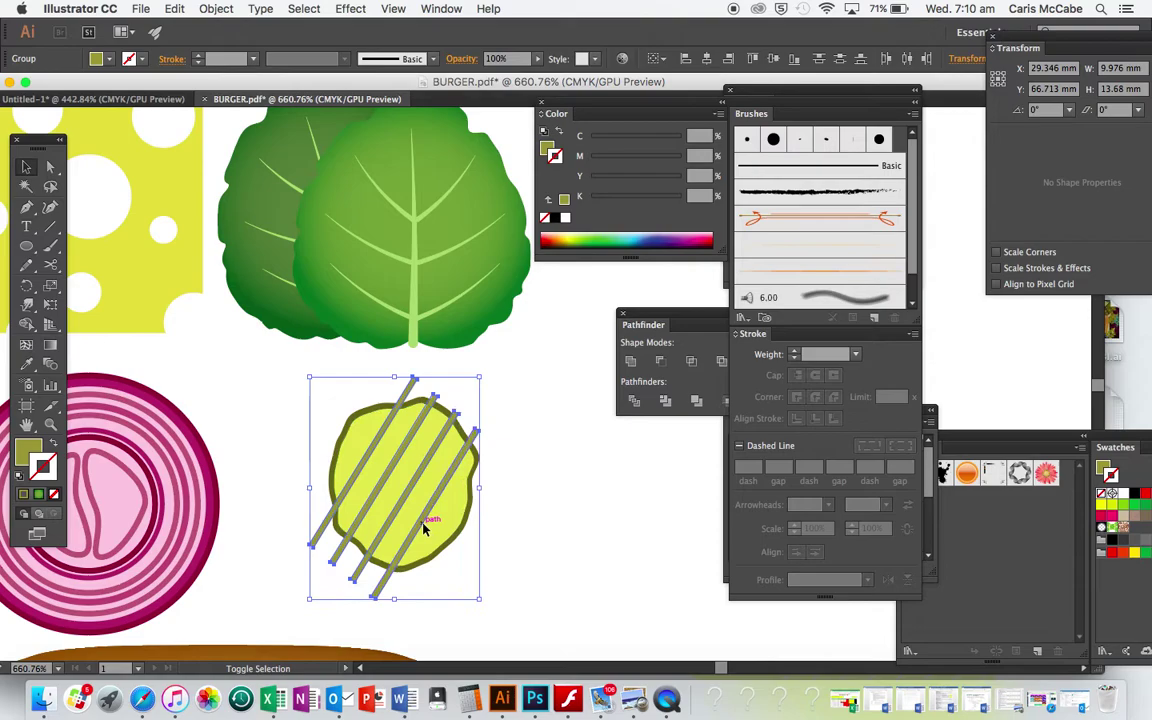
left_click(539, 60)
left_click_drag(510, 72, 462, 72)
left_click(534, 414)
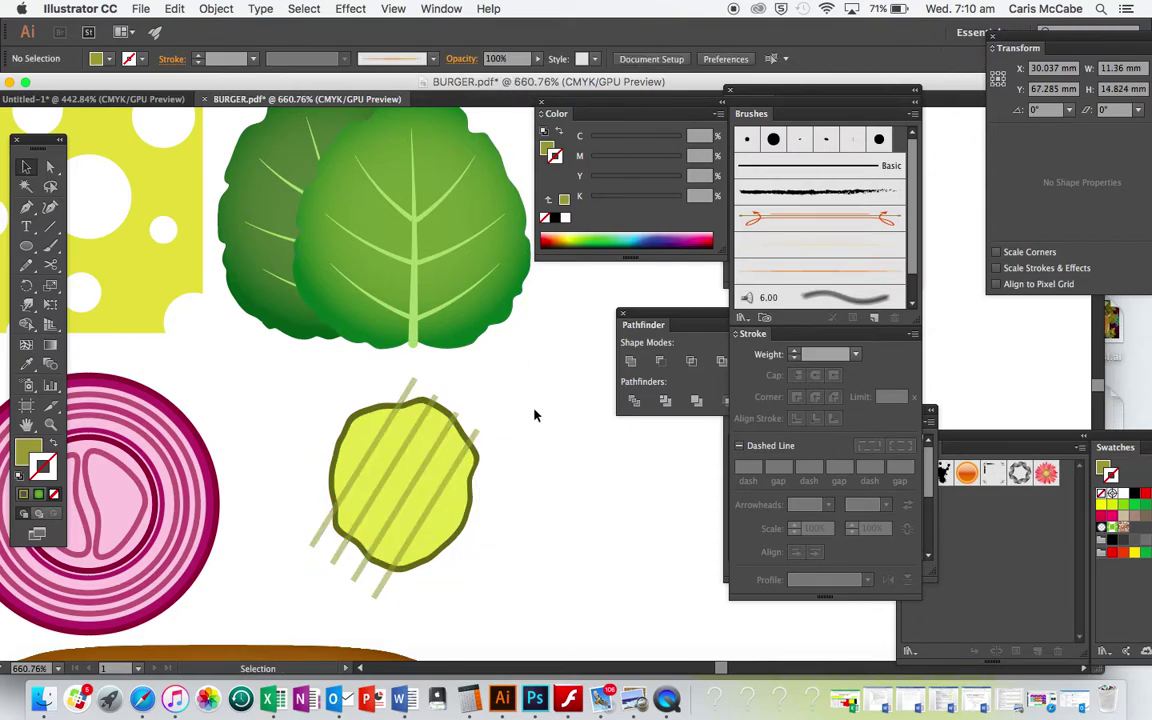
Divide the four diagonal strips along the pickle slice's inner edge with the Shape Builder, leaving the olive rim out of the selection
left_click_drag(314, 391, 517, 602)
scroll(517, 602, "up", 3)
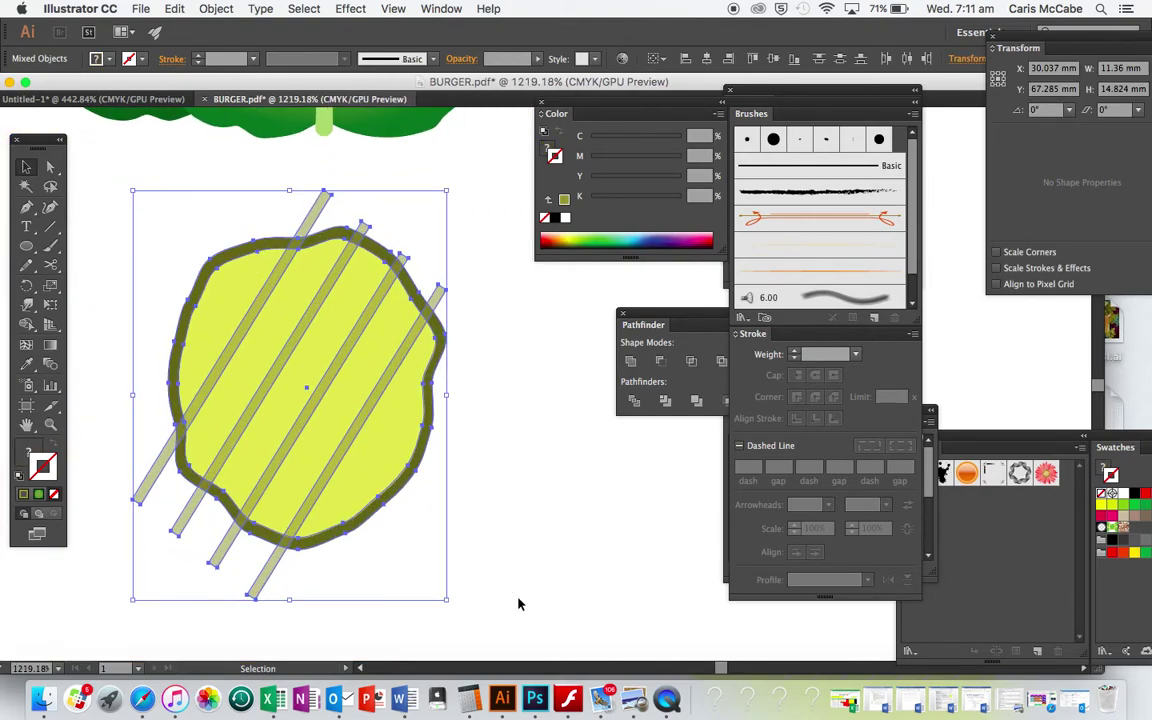
scroll(517, 602, "up", 2)
scroll(518, 604, "left", 5)
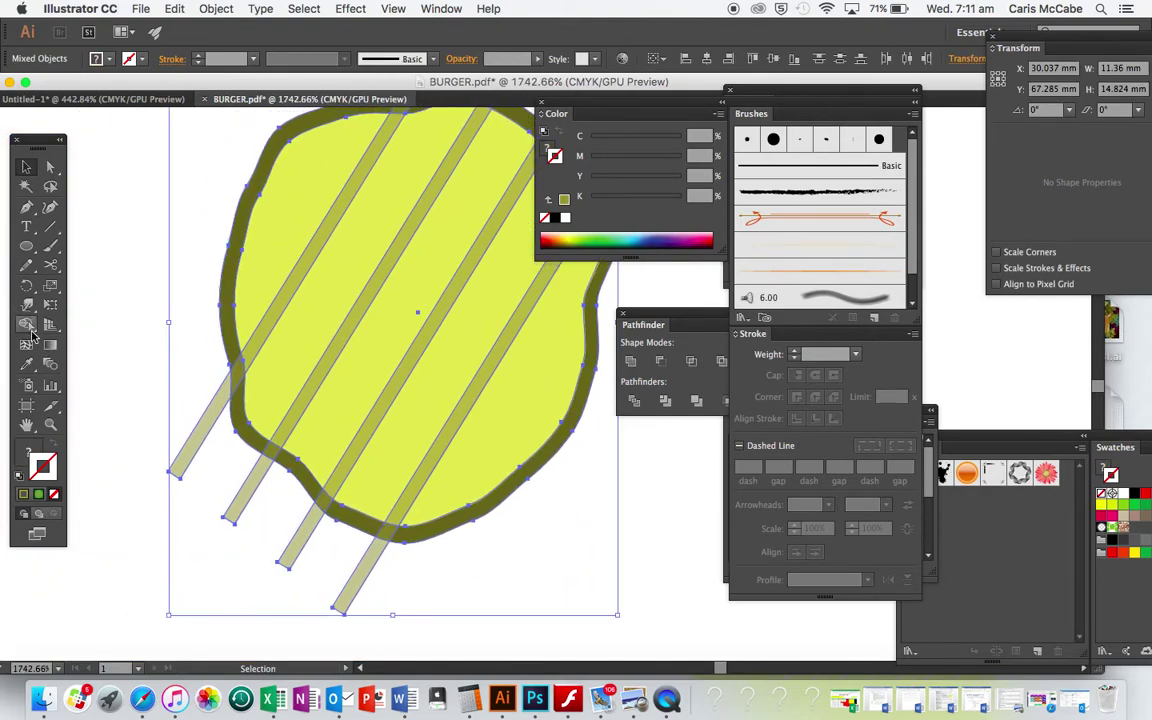
left_click(26, 324)
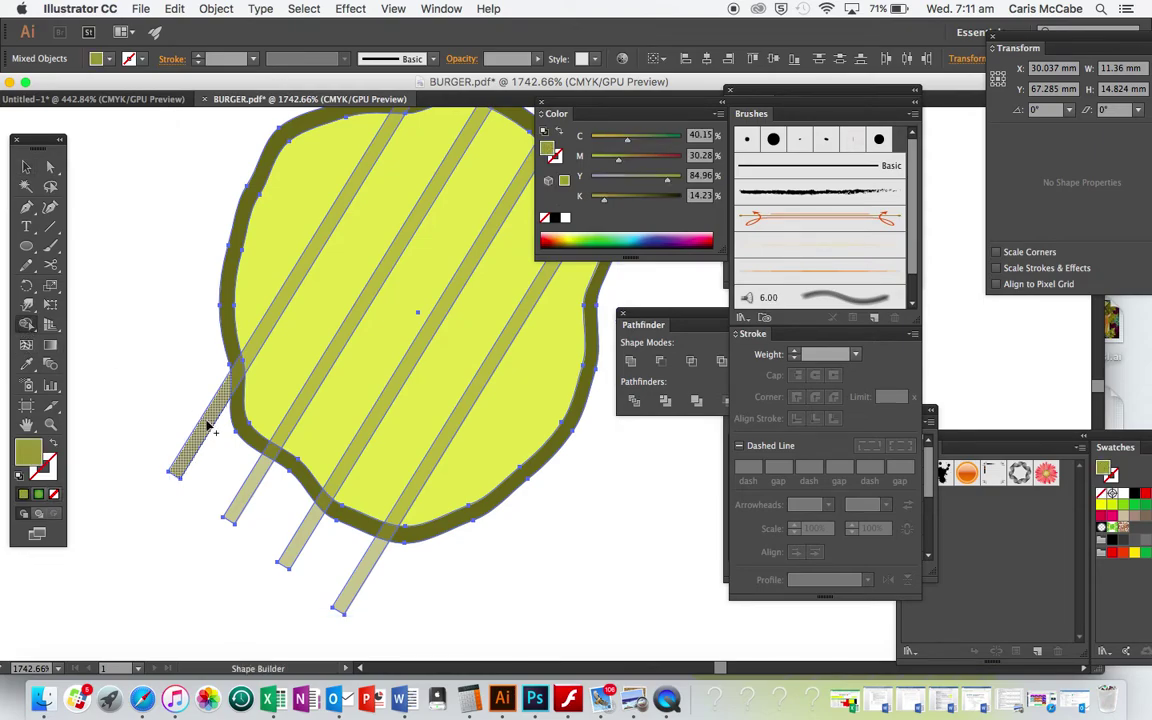
key("v")
left_click(223, 335, "shift")
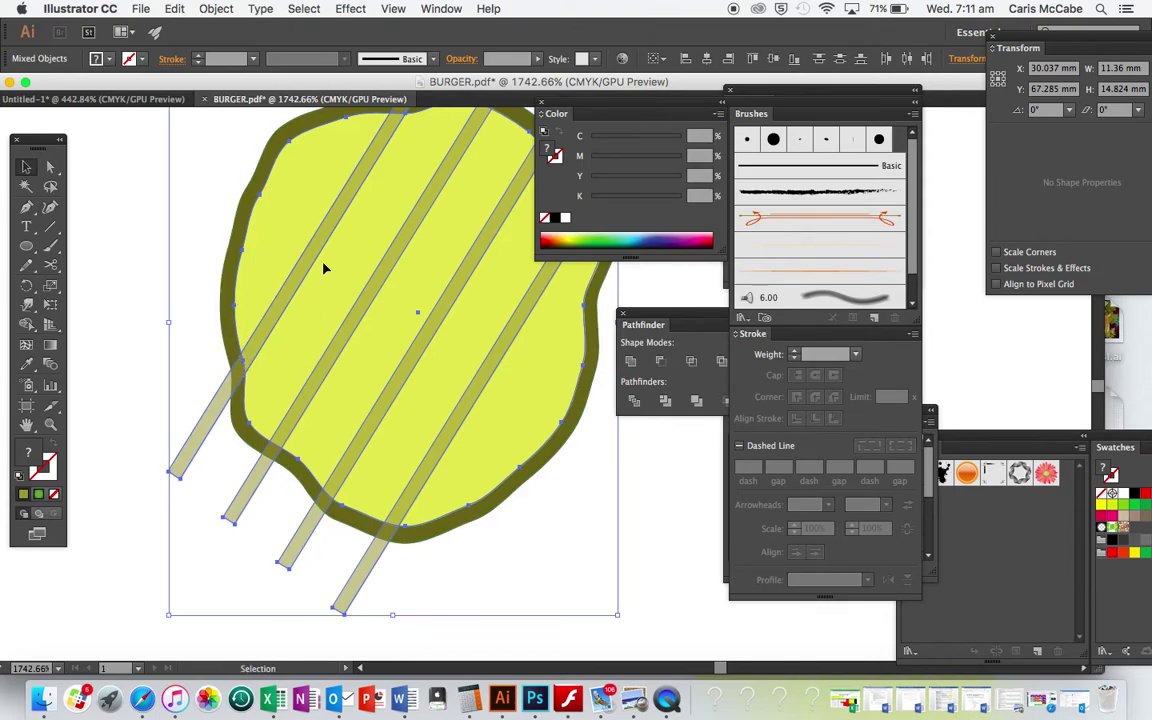
key("shift+m")
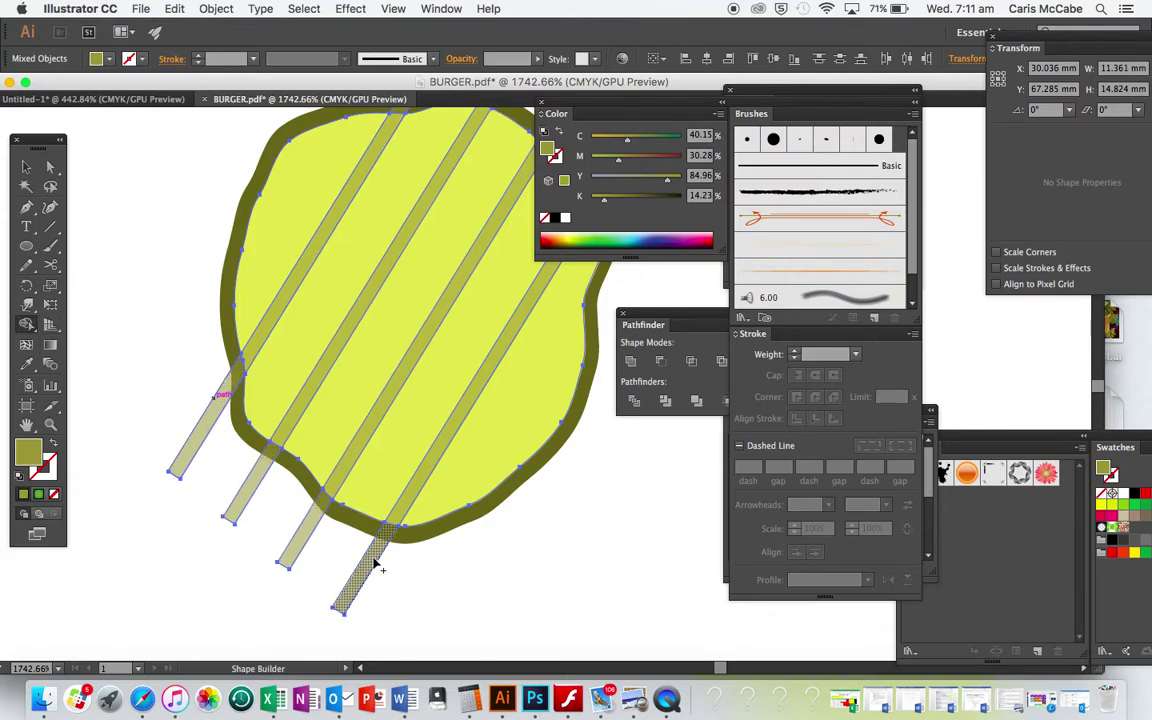
scroll(398, 584, "up", 3)
scroll(396, 582, "up", 1)
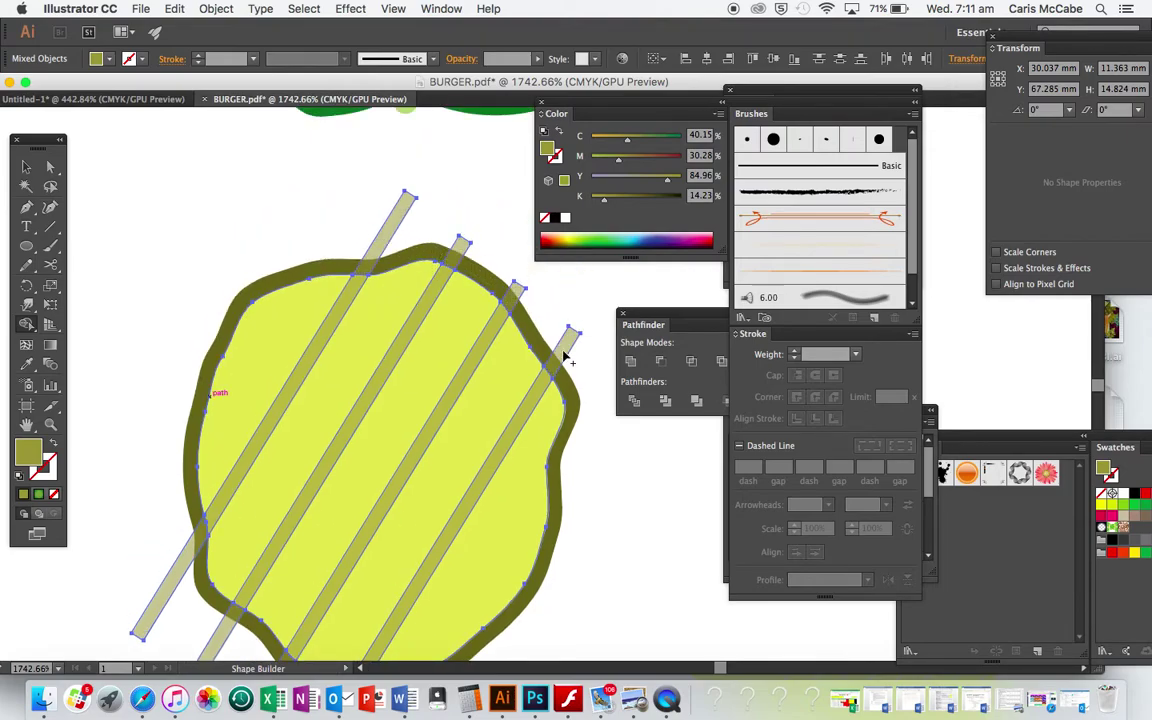
left_click(27, 167)
left_click(346, 194)
left_click(393, 230)
left_click(461, 248, "shift")
left_click(513, 294, "shift")
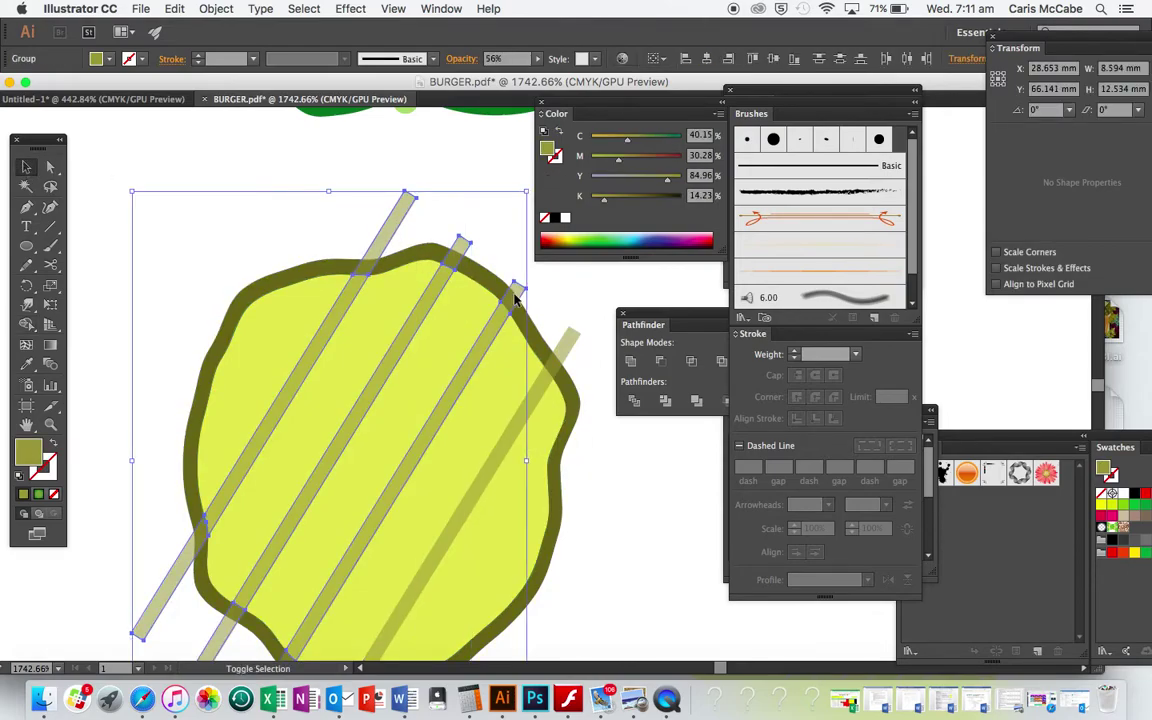
left_click(560, 330)
left_click(571, 333)
left_click(451, 258, "shift")
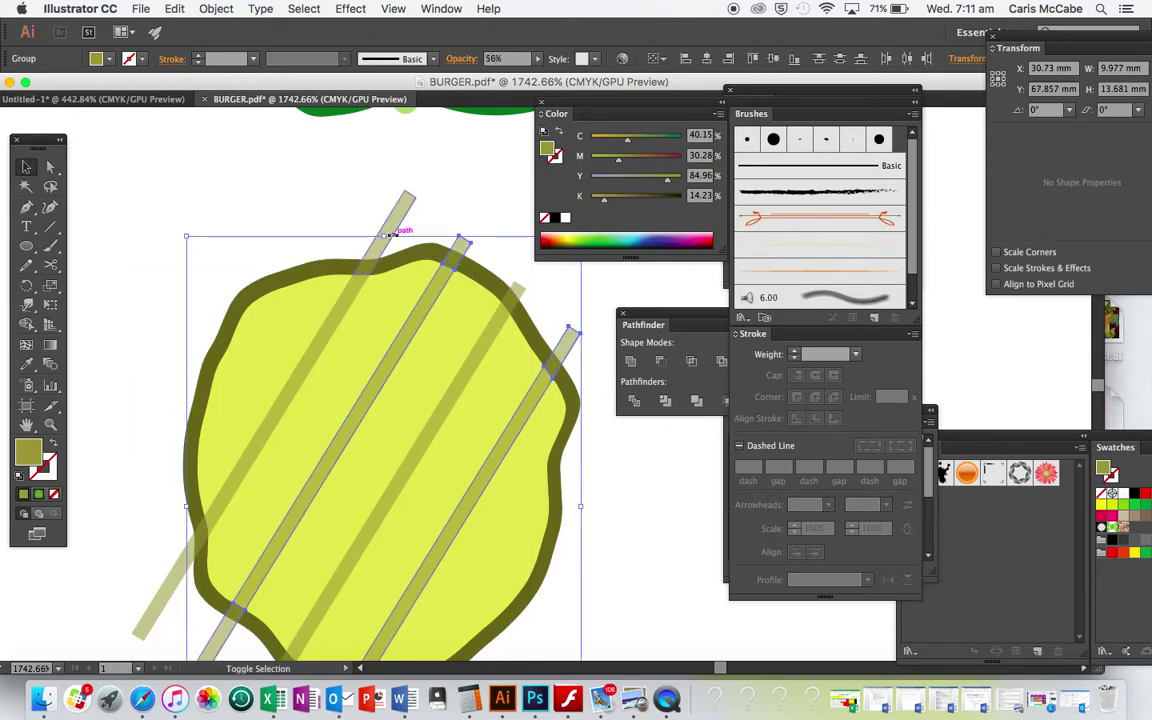
left_click(398, 214, "shift")
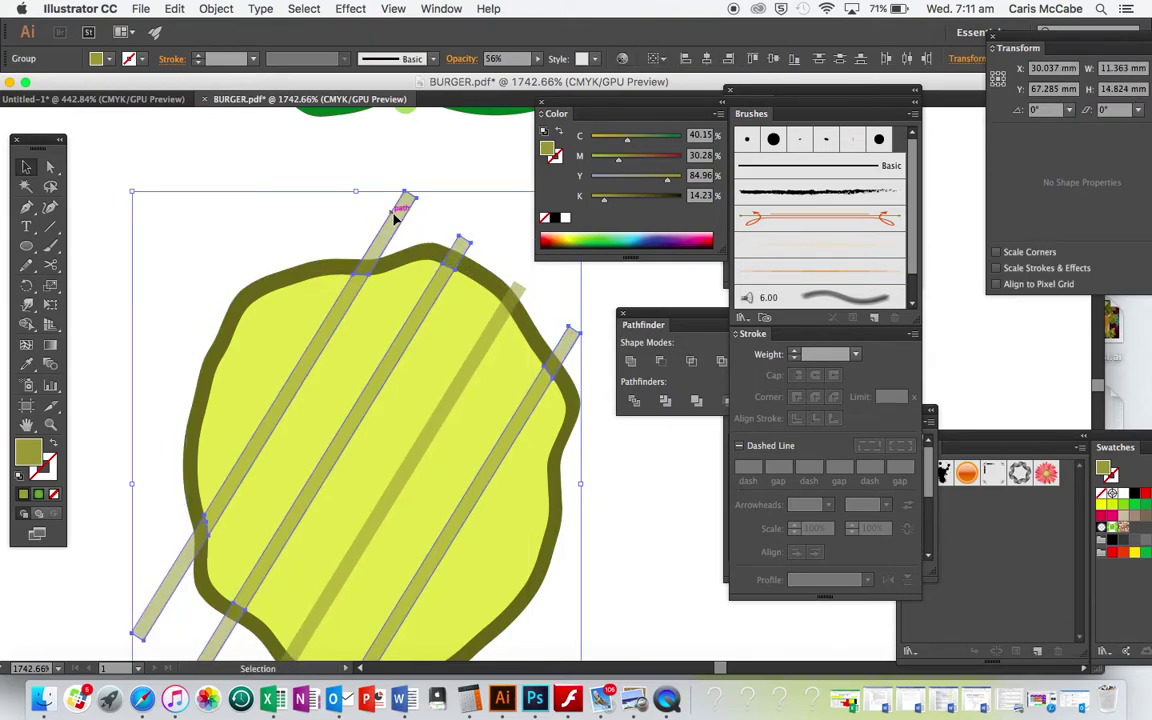
left_click(311, 216)
Cut the four diagonal strips, paste them in front, and ungroup them into separate pieces
left_click(388, 238)
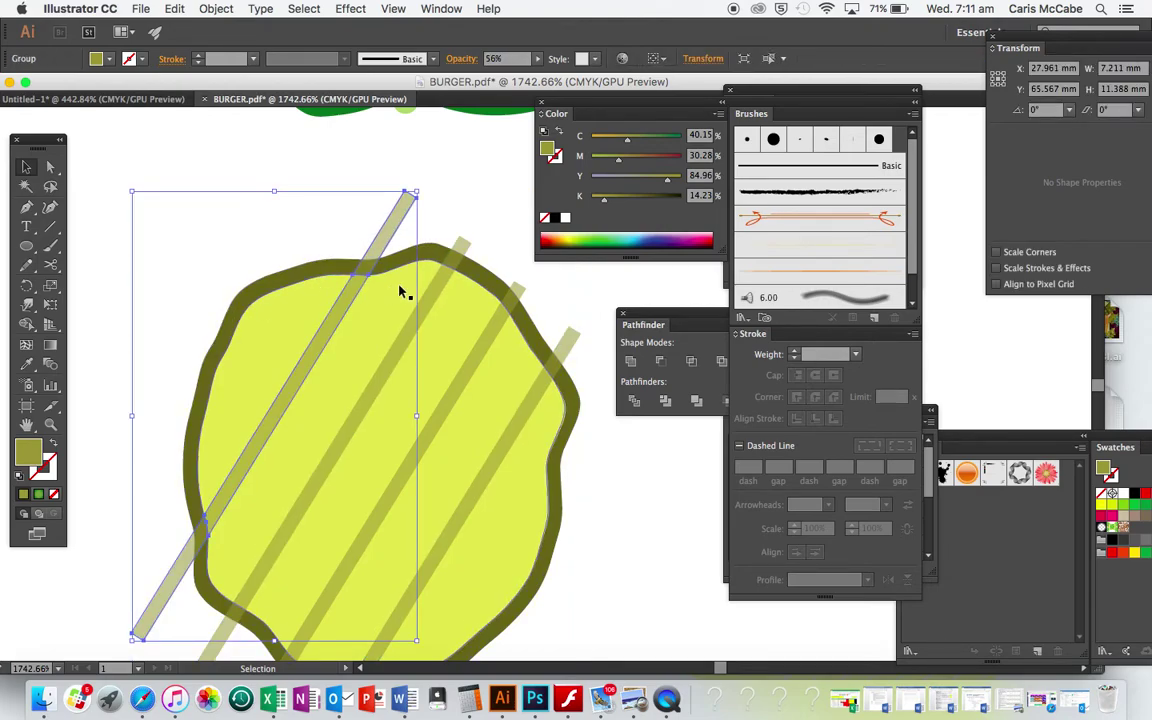
left_click(462, 247, "shift")
left_click(509, 299, "shift")
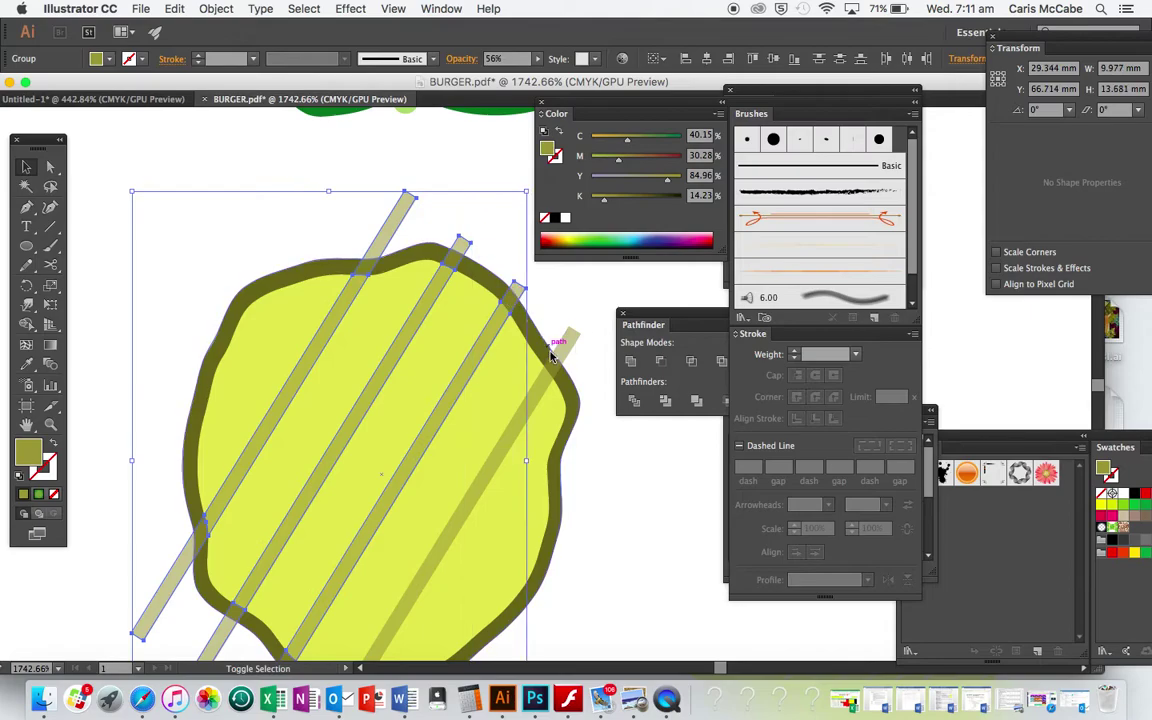
left_click(554, 355, "shift")
key("super+x")
key("super+f")
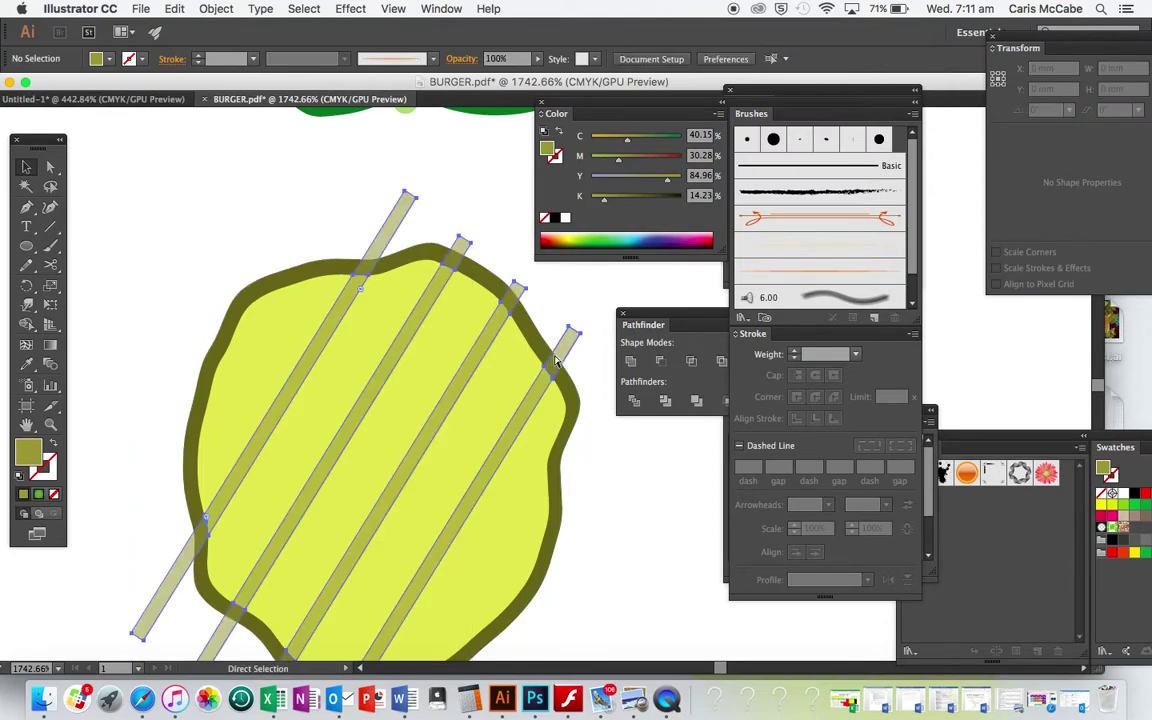
left_click(216, 8)
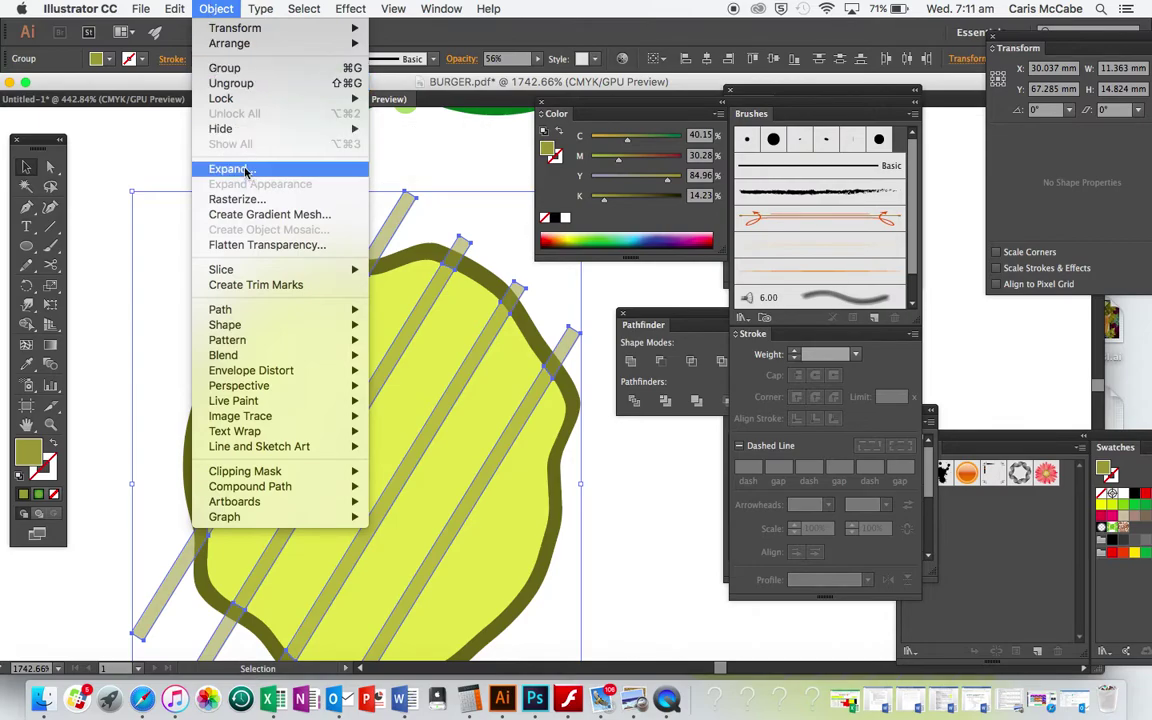
left_click(212, 83)
key("super+h")
Delete the upper ends of the first, second and fourth strips that overhang the pickle slice
left_click(376, 237)
left_click(463, 247, "shift")
left_click(512, 292, "shift")
left_click(512, 300, "shift")
left_click(567, 352, "shift")
key("Delete")
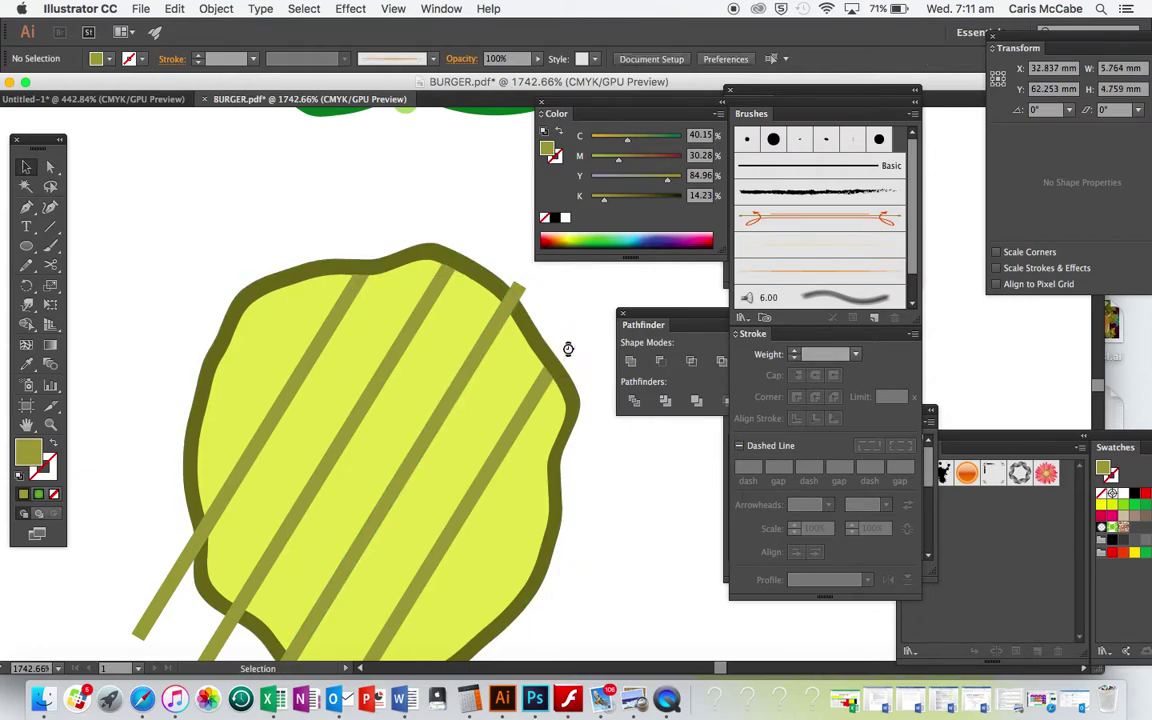
Split the third strip at the pickle's inner edge with the Shape Builder and select its overhanging upper end for removal
left_click(480, 368, "shift")
left_click(510, 373, "shift")
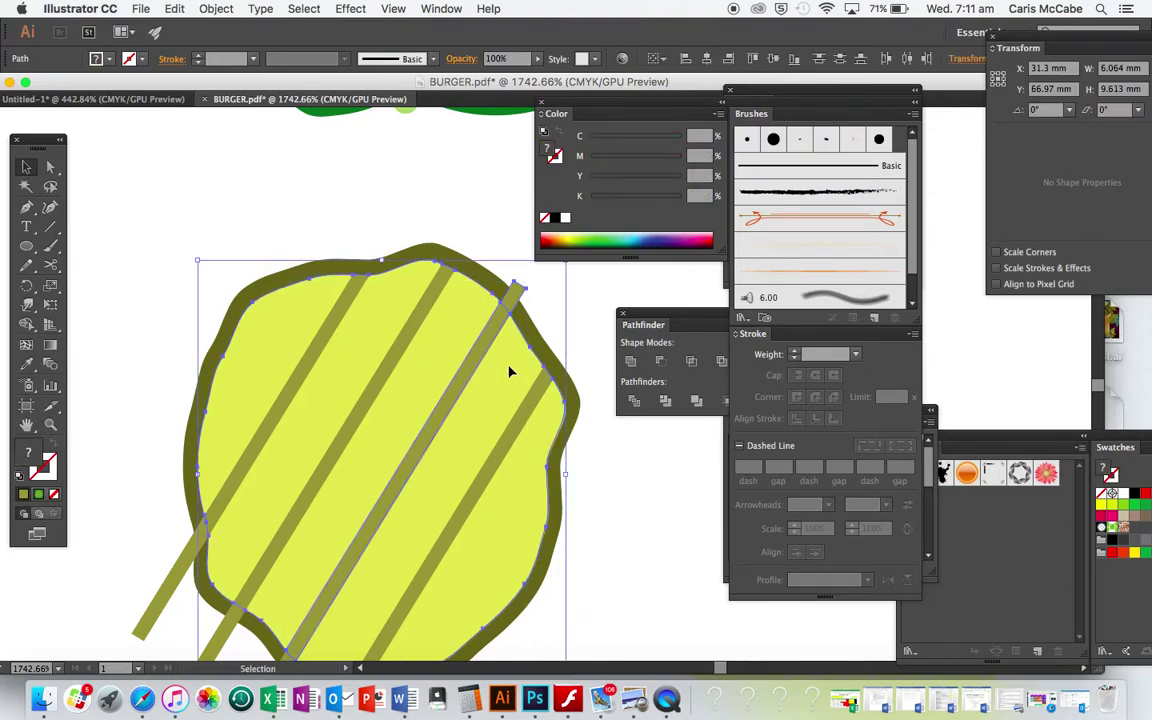
key("shift+m")
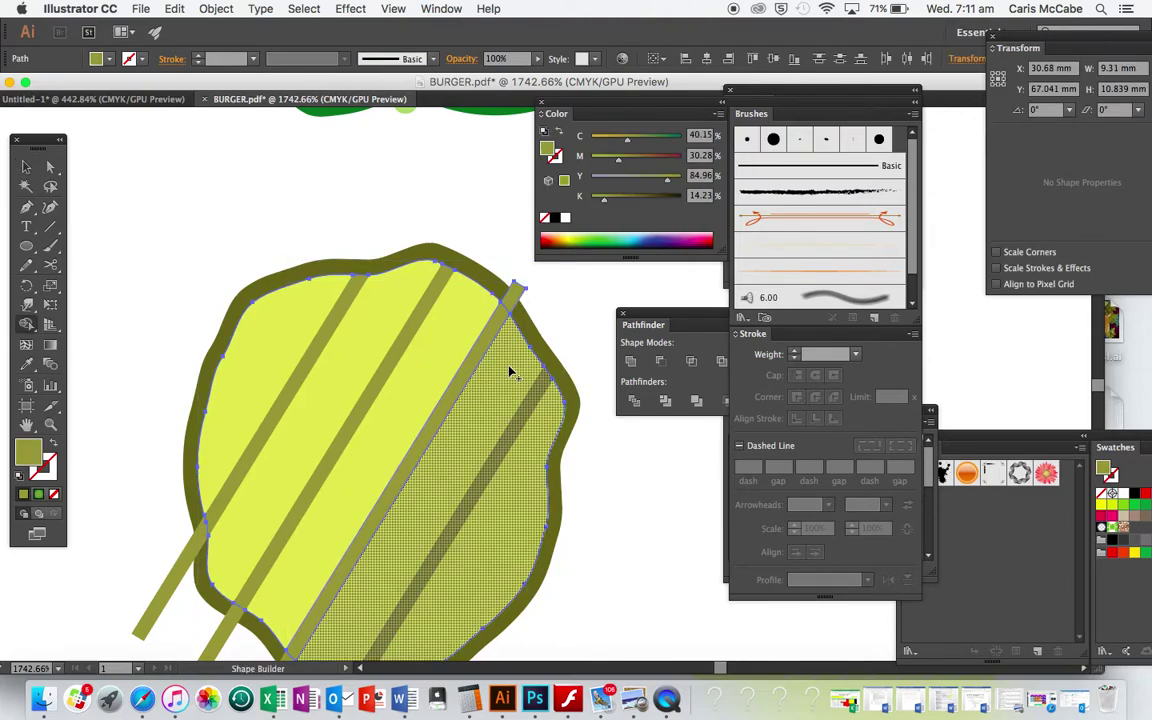
key("v")
left_click(550, 303)
left_click(517, 292)
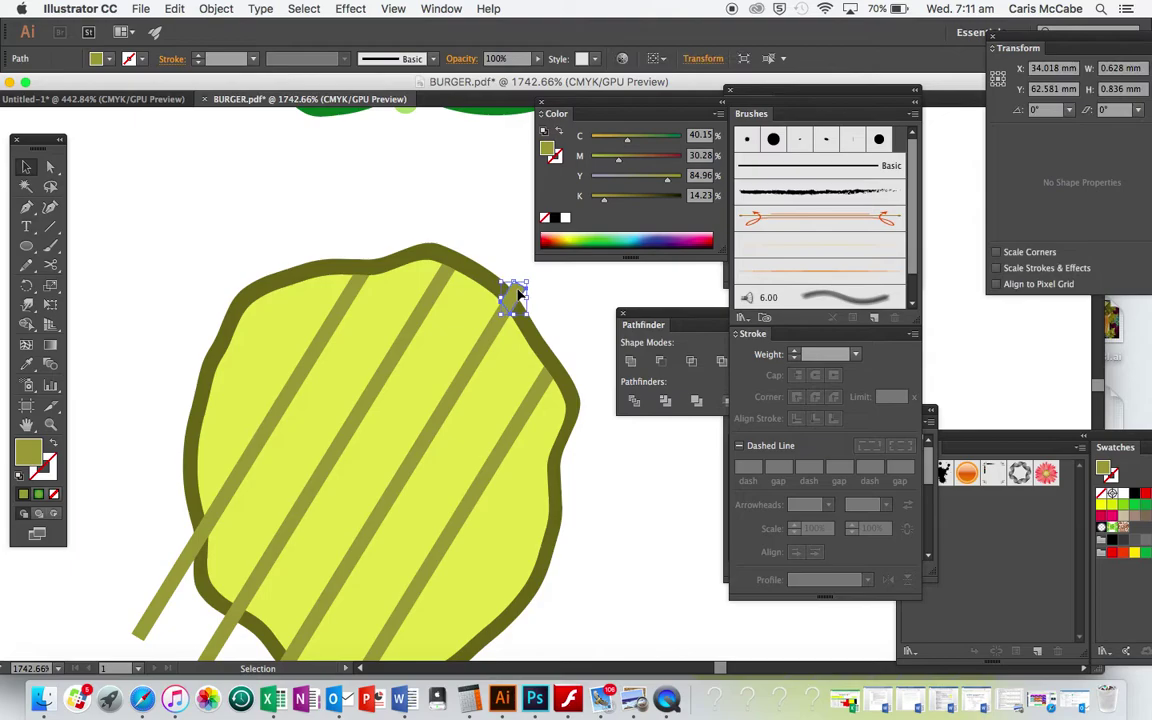
Delete the strip ends that overhang the lower-left edge of the pickle slice
scroll(514, 292, "down", 5)
left_click(159, 411)
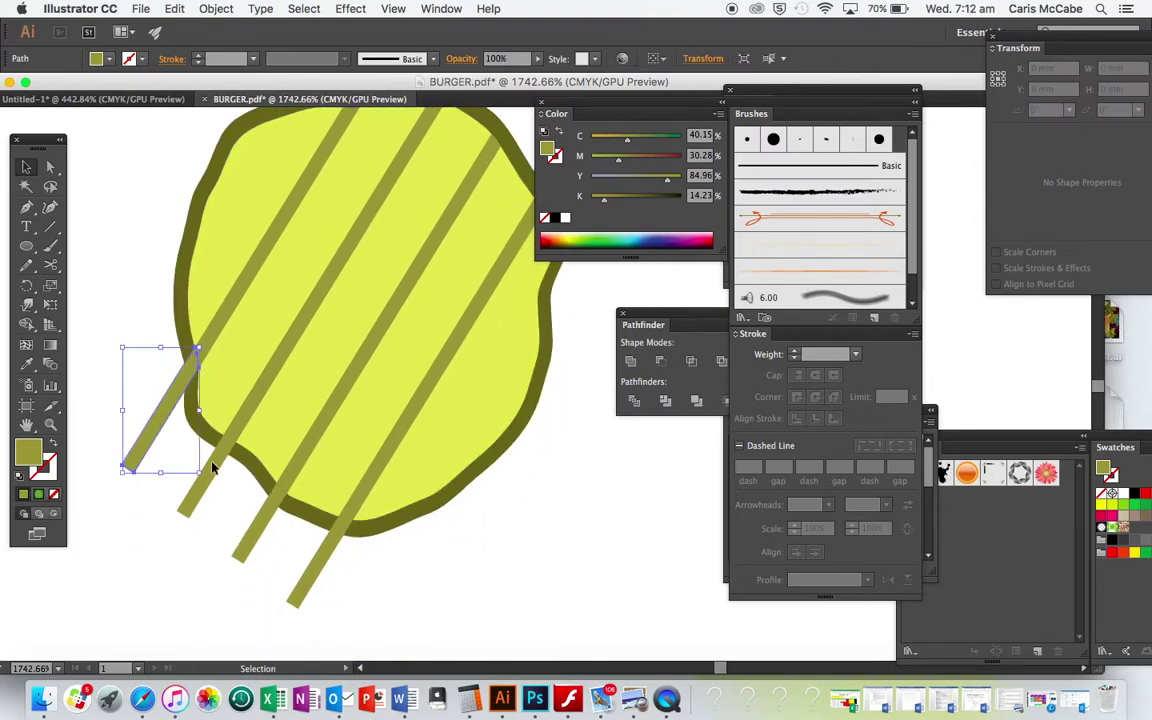
left_click(212, 476, "shift")
left_click(326, 562, "shift")
key("Delete")
scroll(325, 566, "down", 3)
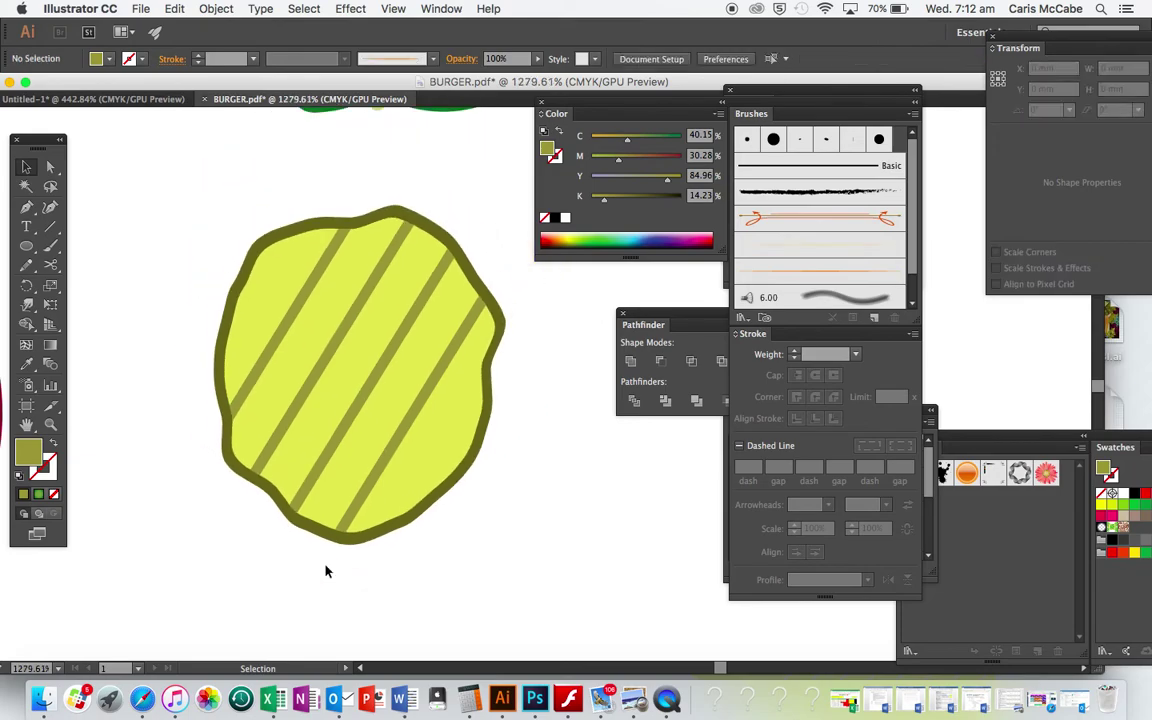
Set the opacity of the four trimmed pickle stripes to 47%
left_click(281, 329)
left_click(327, 360, "shift")
left_click(367, 393, "shift")
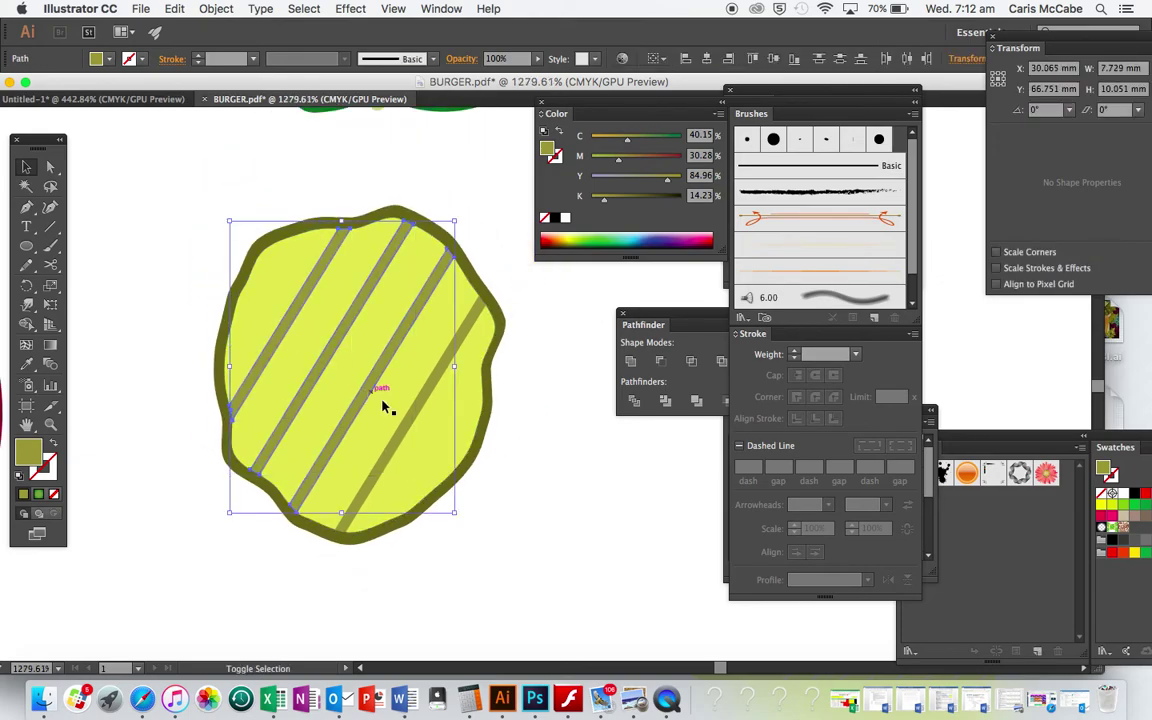
left_click(419, 419, "shift")
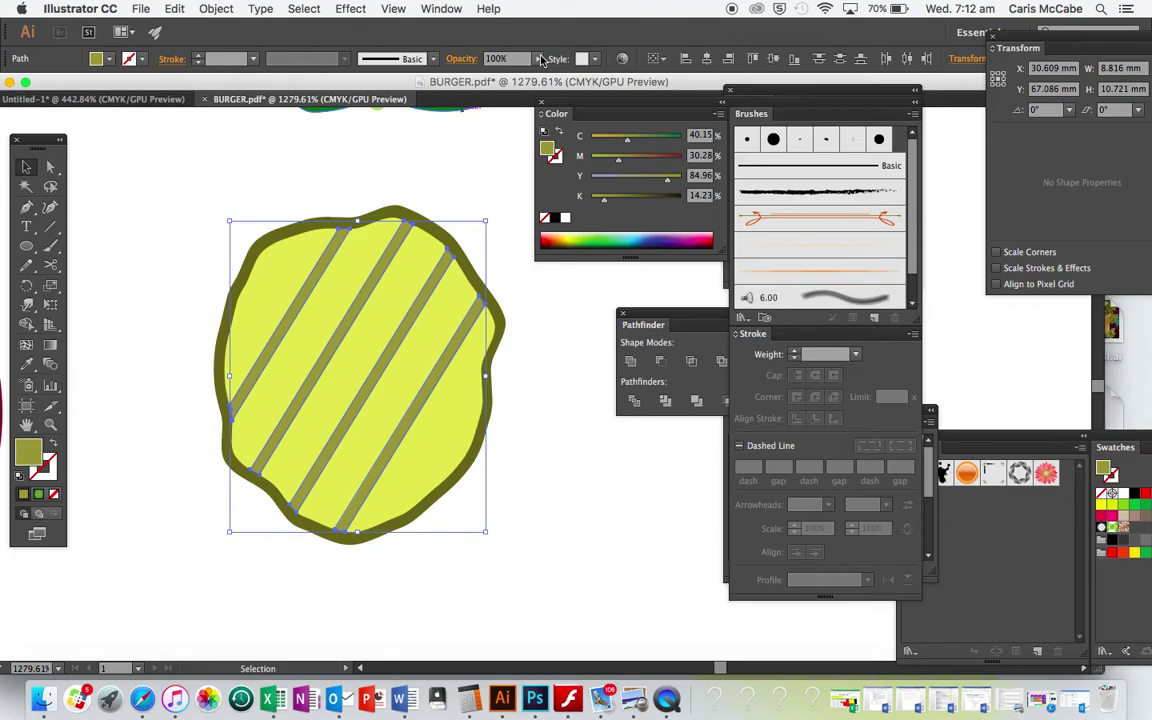
left_click(539, 59)
left_click(515, 77)
left_click_drag(511, 77, 503, 76)
left_click(548, 323)
Duplicate the whole striped pickle slice to its left, overlapping the original, and send the copy to the back
scroll(548, 323, "down", 2)
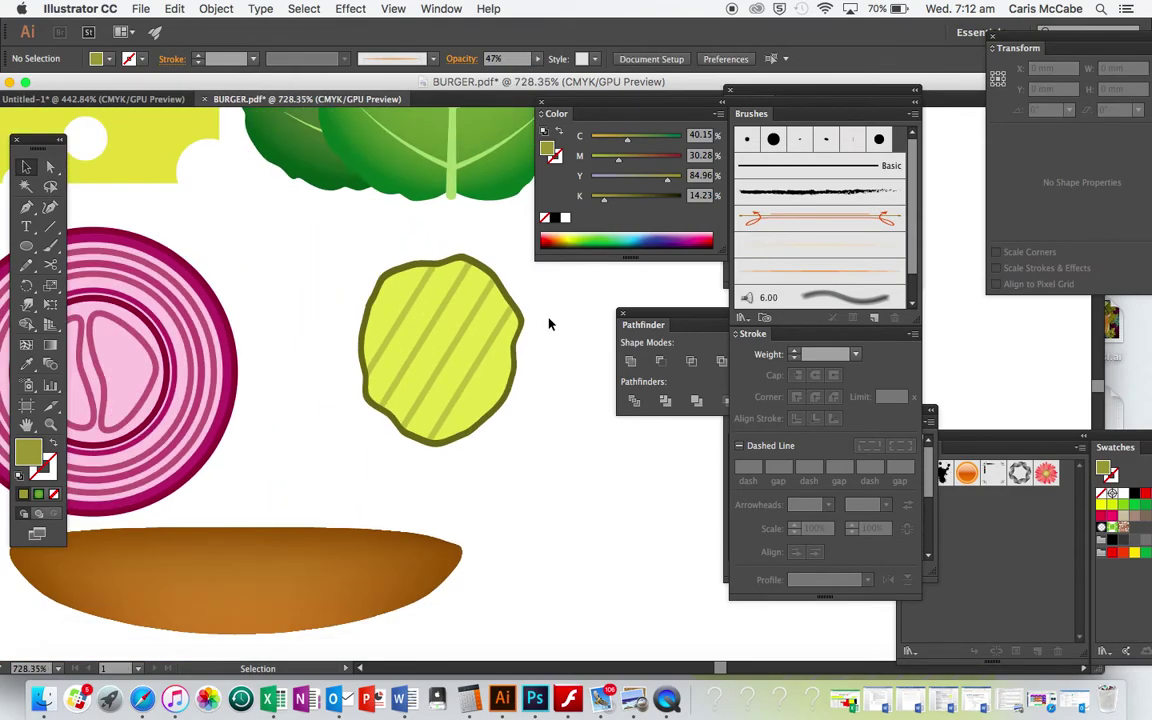
left_click_drag(357, 275, 525, 458)
left_click_drag(455, 352, 336, 341)
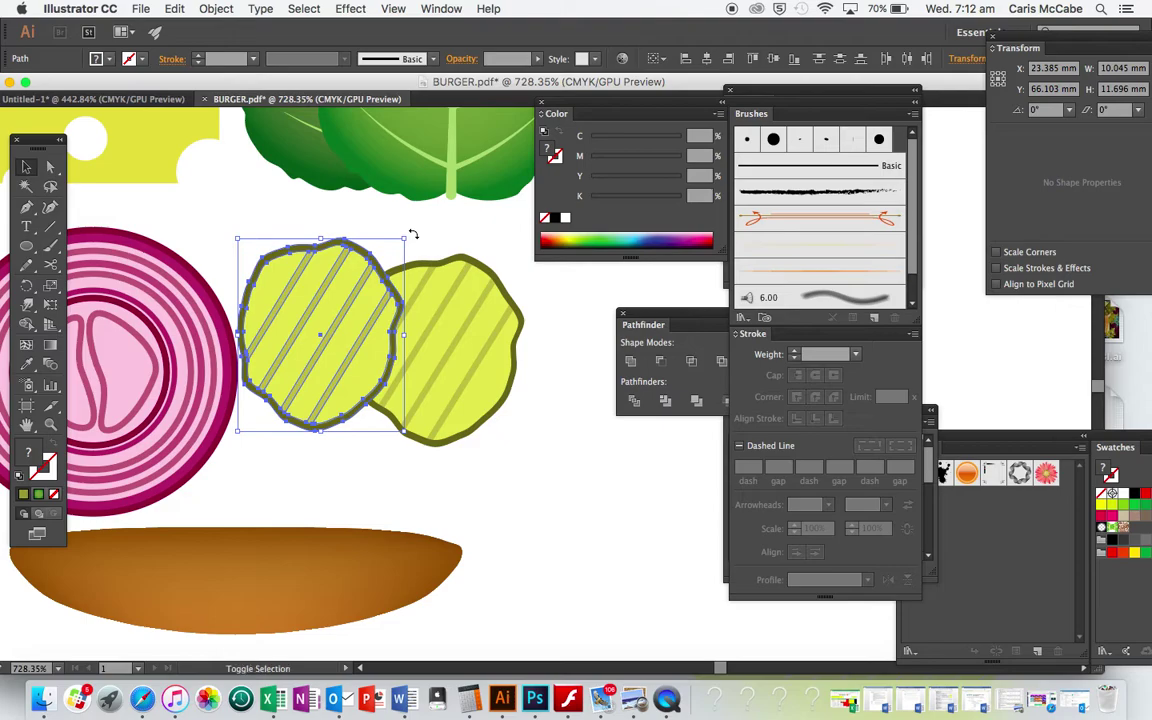
key("shift+super+bracketleft")
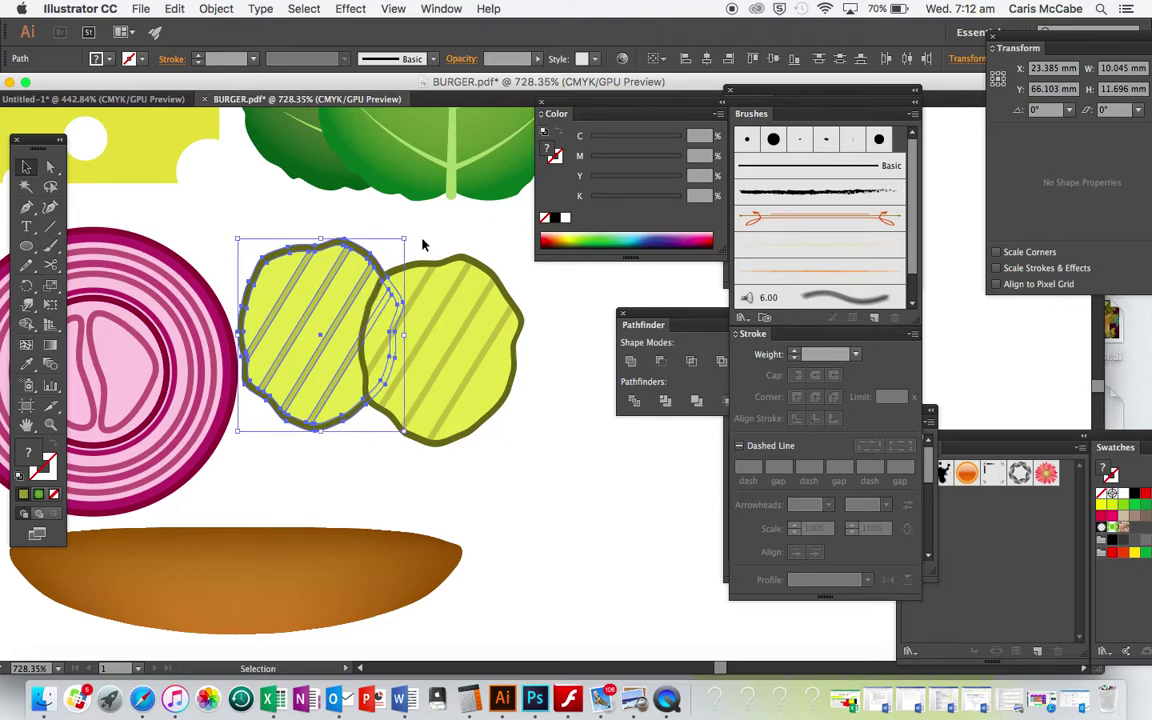
Rotate the rear pickle copy counterclockwise until its stripes run nearly vertical, and move it slightly up and to the right
left_click_drag(410, 231, 350, 207)
left_click_drag(344, 308, 360, 292)
left_click(484, 447)
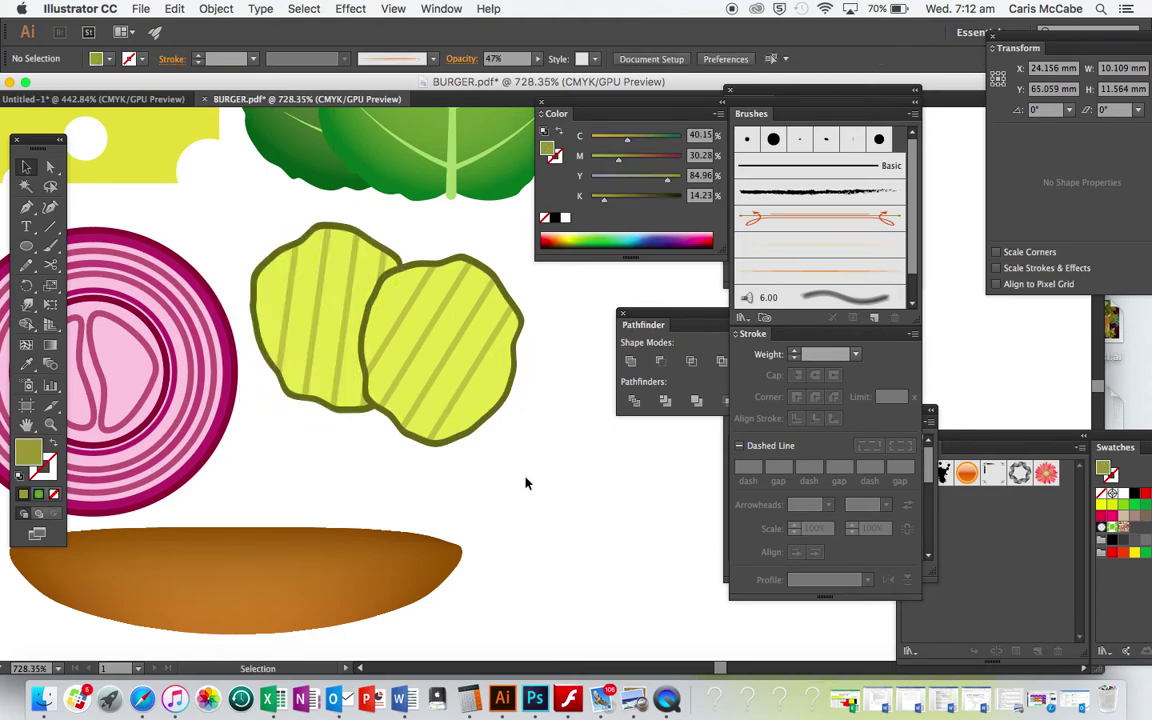
Darken the rear pickle slice's fill to an olive green of about C 29, M 18, Y 82, K 3
key("a")
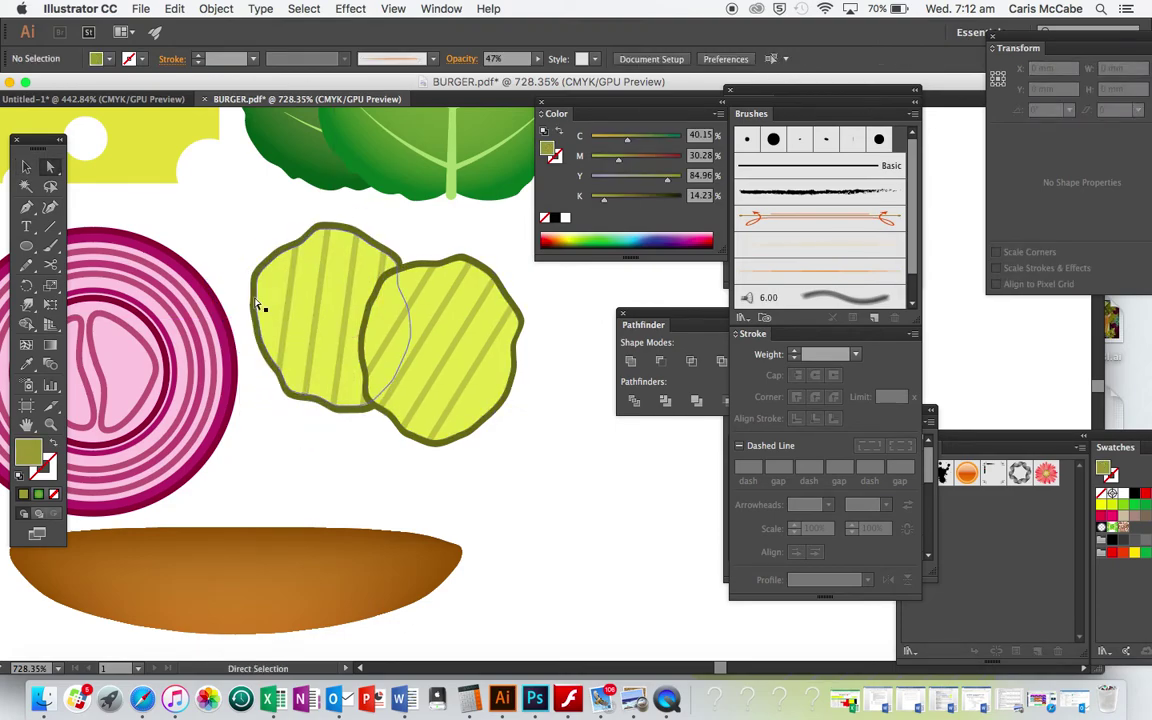
left_click(279, 299)
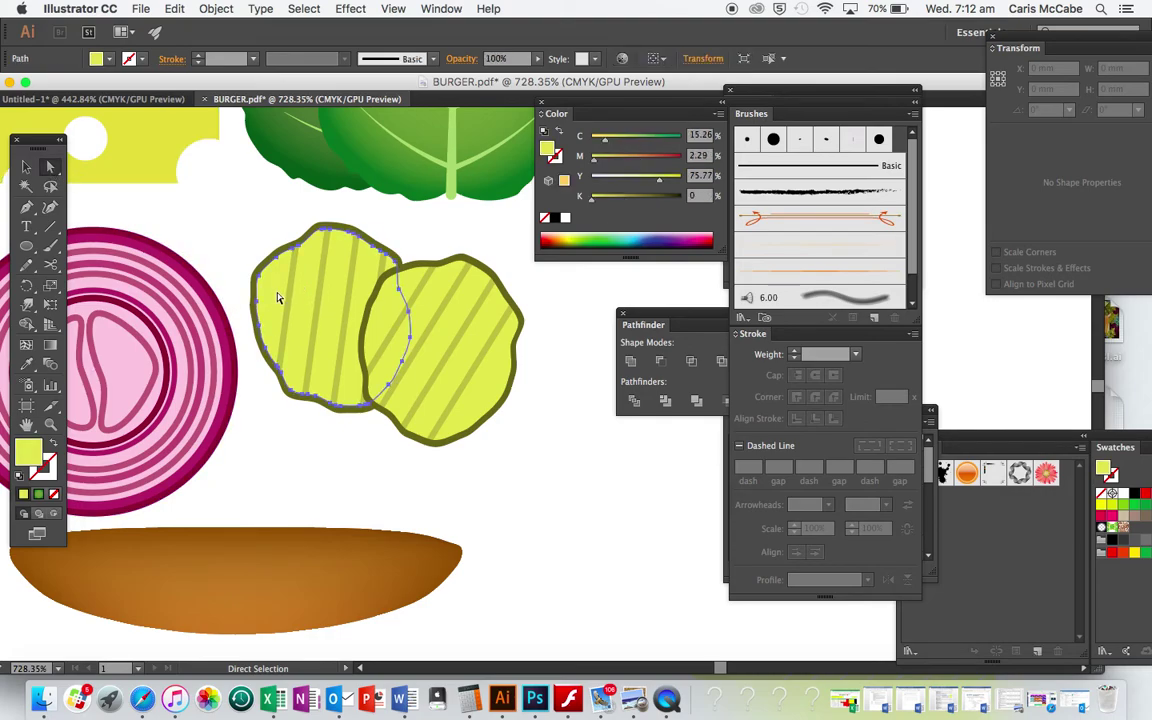
double_click(34, 455)
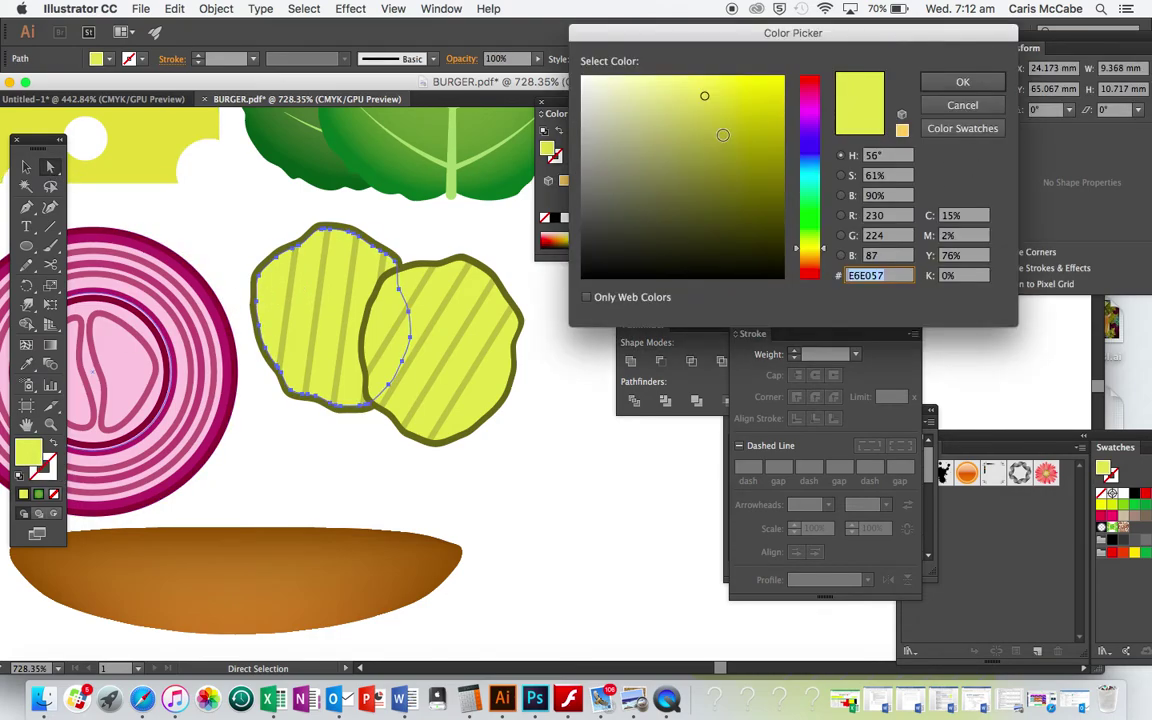
left_click(711, 123)
left_click(962, 82)
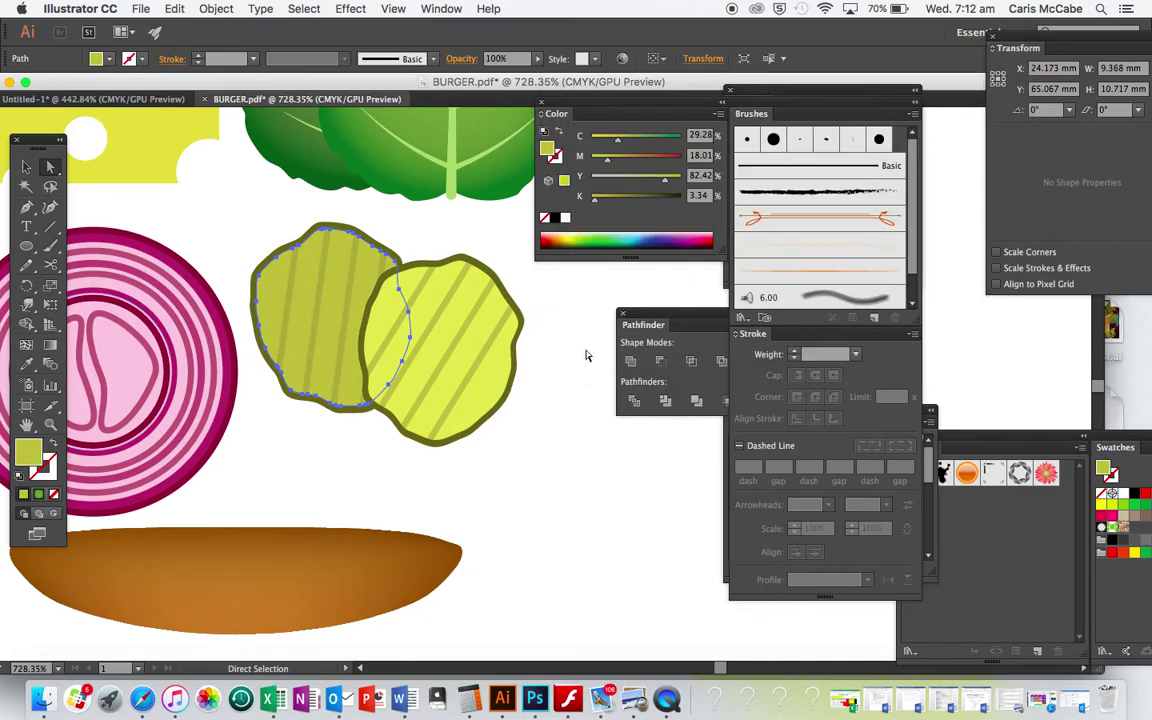
left_click(527, 320)
Darken the fill of the rear pickle slice's stripes to olive #827728
left_click(290, 295)
left_click(319, 303, "shift")
left_click(346, 307, "shift")
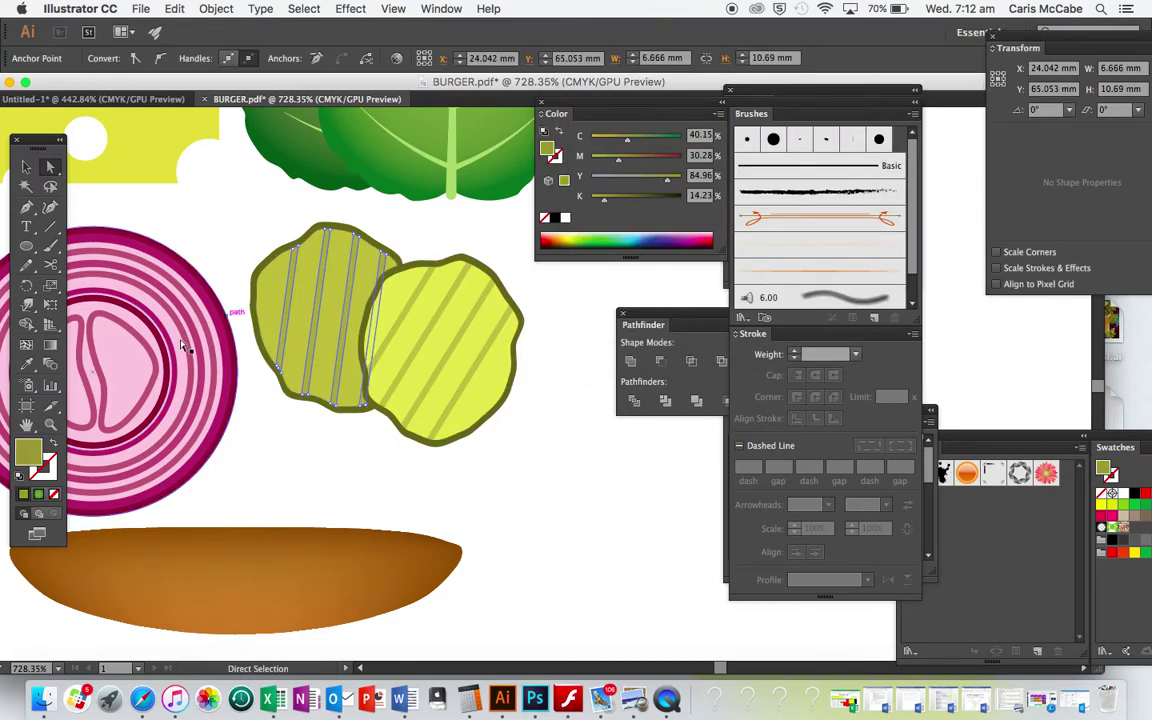
double_click(36, 448)
left_click(717, 175)
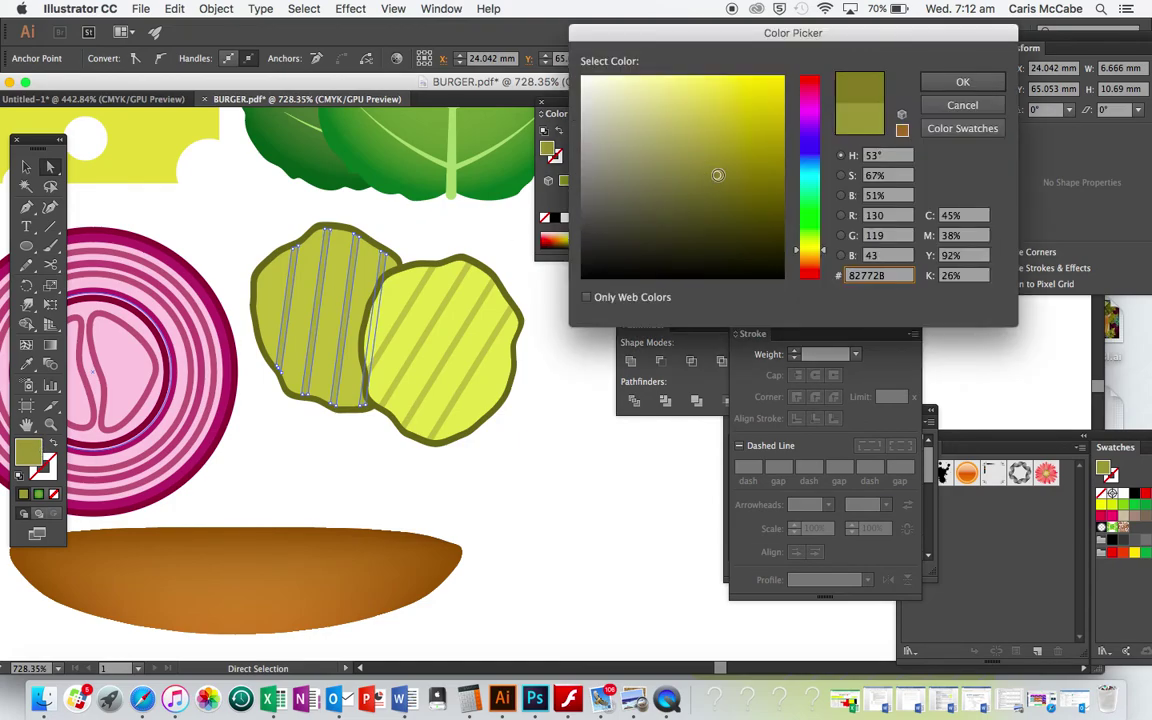
key("Return")
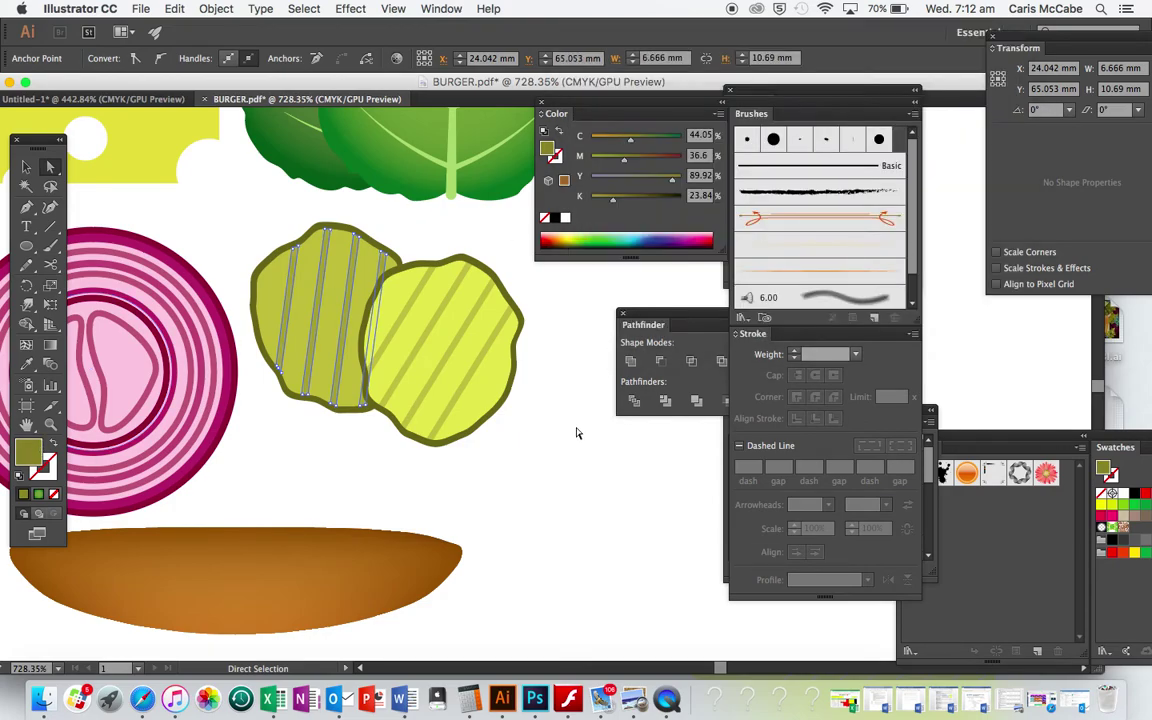
left_click(575, 434)
Duplicate the bright front pickle slice to its lower left and rotate the copy so its stripes slant the opposite way
left_click(488, 404)
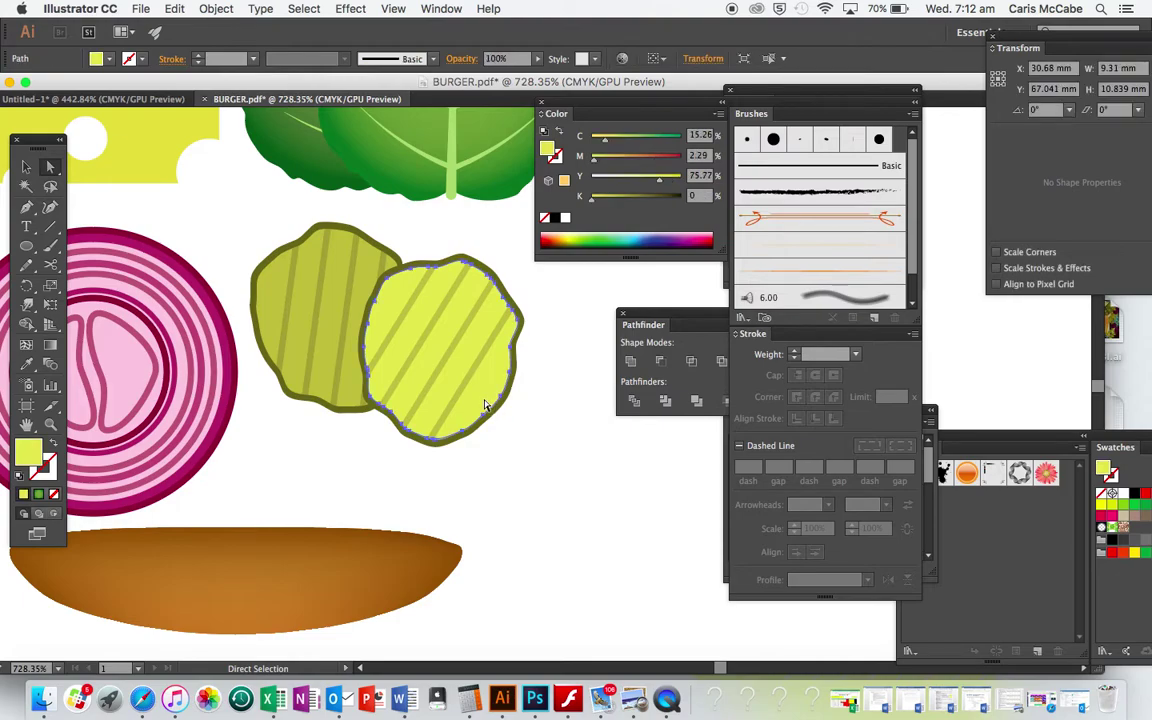
key("v")
left_click(540, 350)
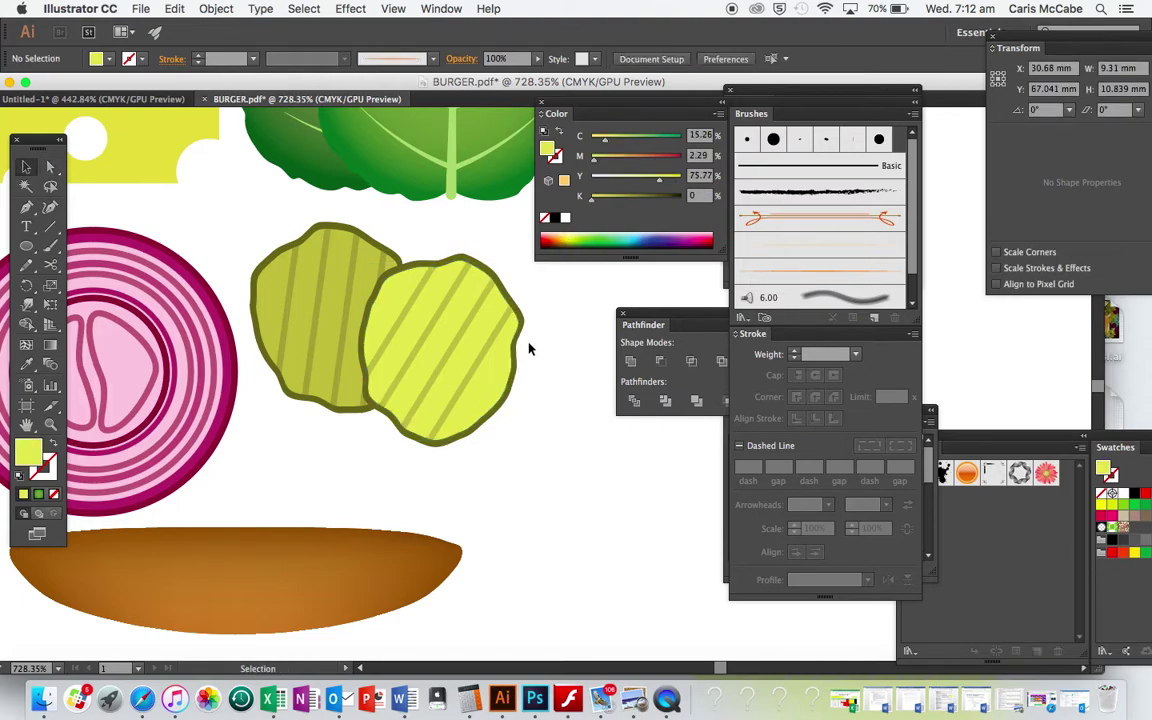
left_click_drag(411, 245, 541, 481)
left_click(528, 487)
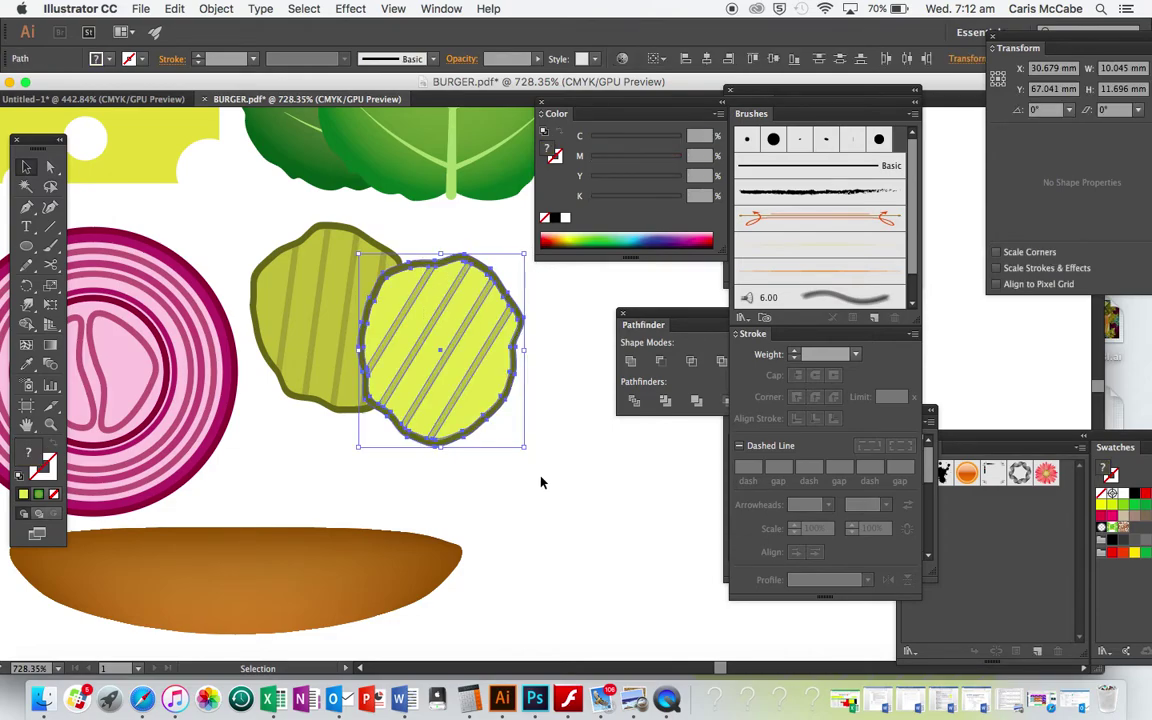
left_click(541, 481)
left_click(477, 378)
left_click_drag(477, 378, 375, 434)
left_click_drag(430, 303, 321, 379)
left_click(572, 441)
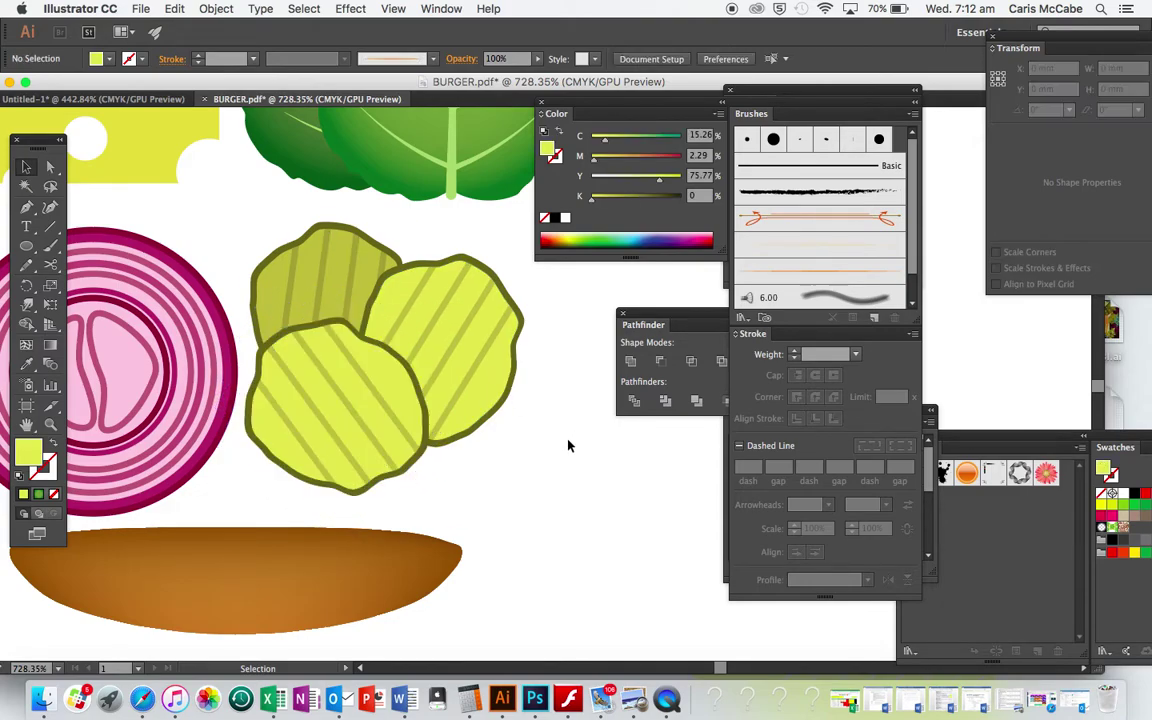
Duplicate the dark rear pickle slice to the right of the bright slices, behind them, and rotate the copy clockwise
left_click(325, 280)
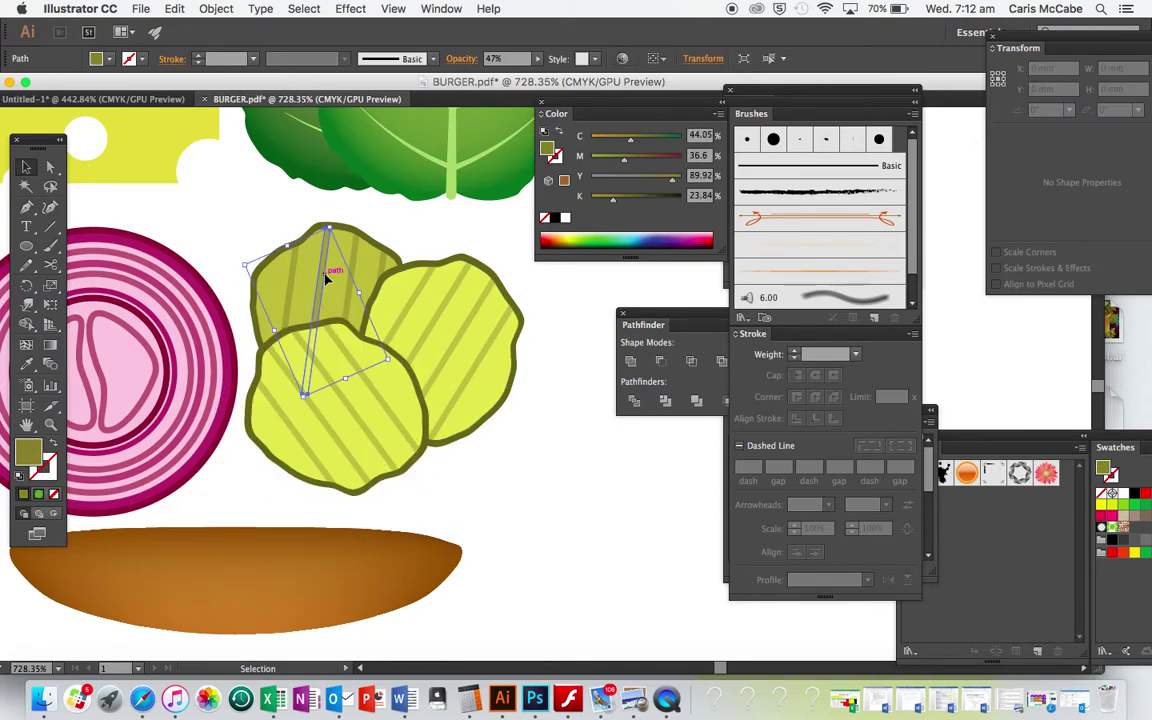
left_click(258, 220)
left_click_drag(391, 263, 548, 348)
left_click(447, 257)
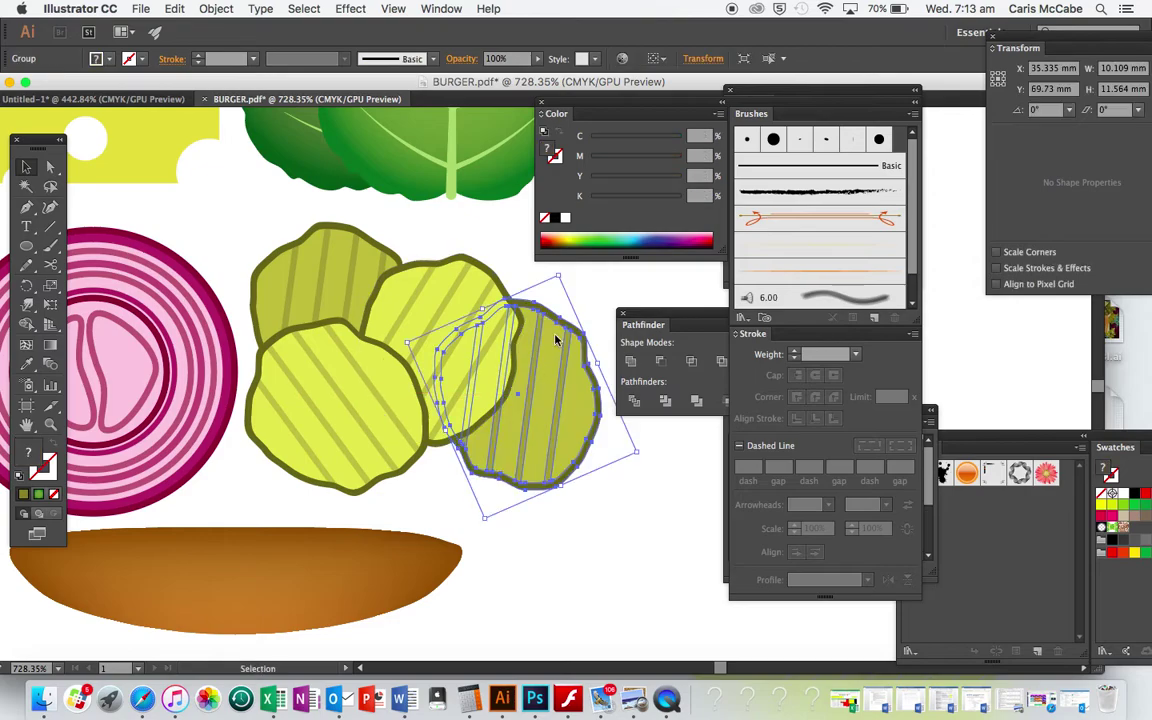
left_click_drag(561, 269, 618, 323)
left_click(634, 499)
scroll(633, 499, "down", 5)
scroll(633, 505, "right", 5)
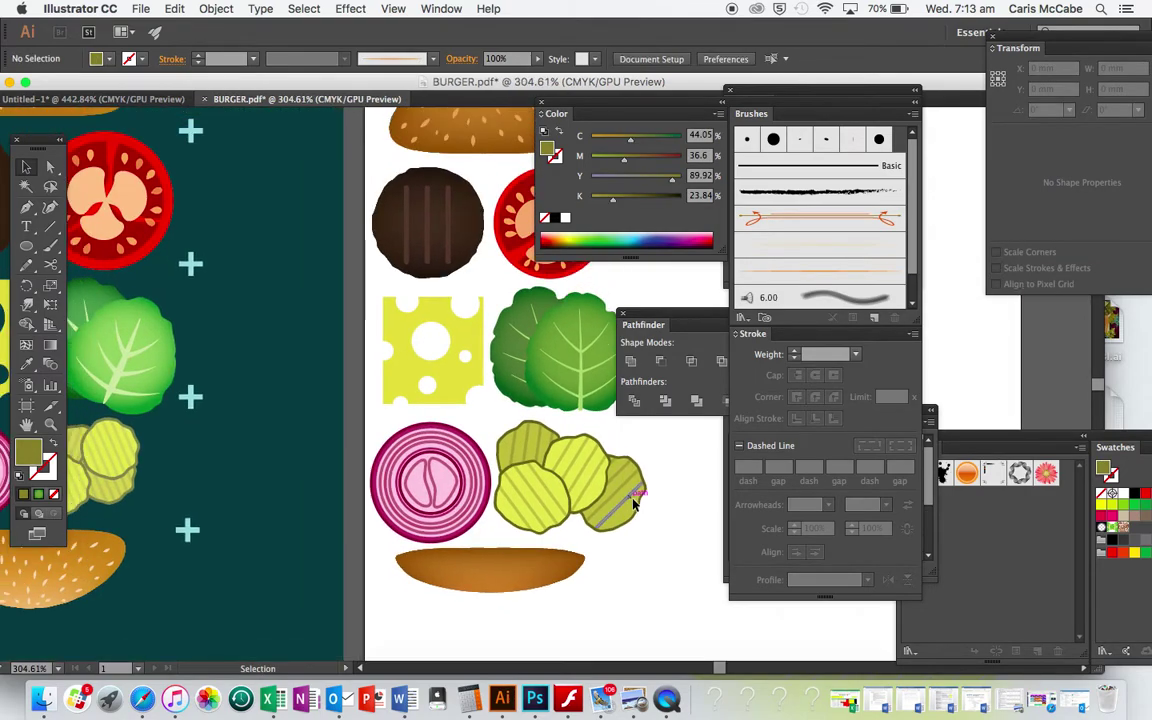
Scale down the whole cluster of four pickle slices slightly and reposition it beside the onion
scroll(633, 505, "left", 1)
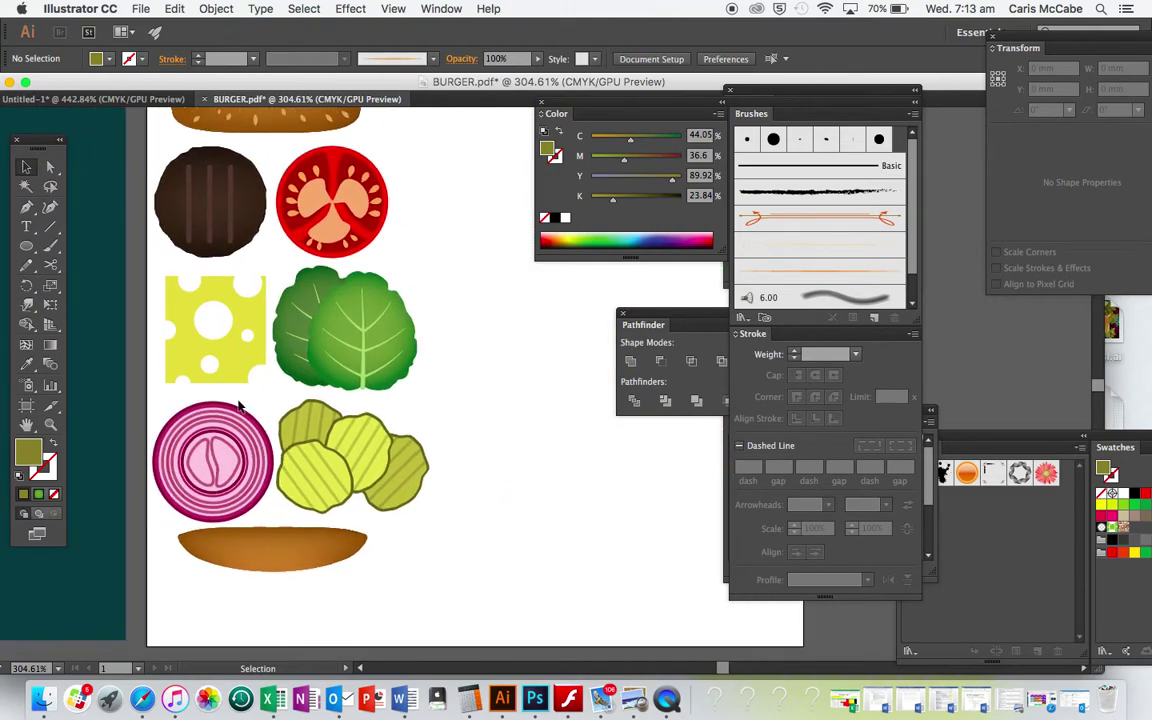
left_click(408, 496)
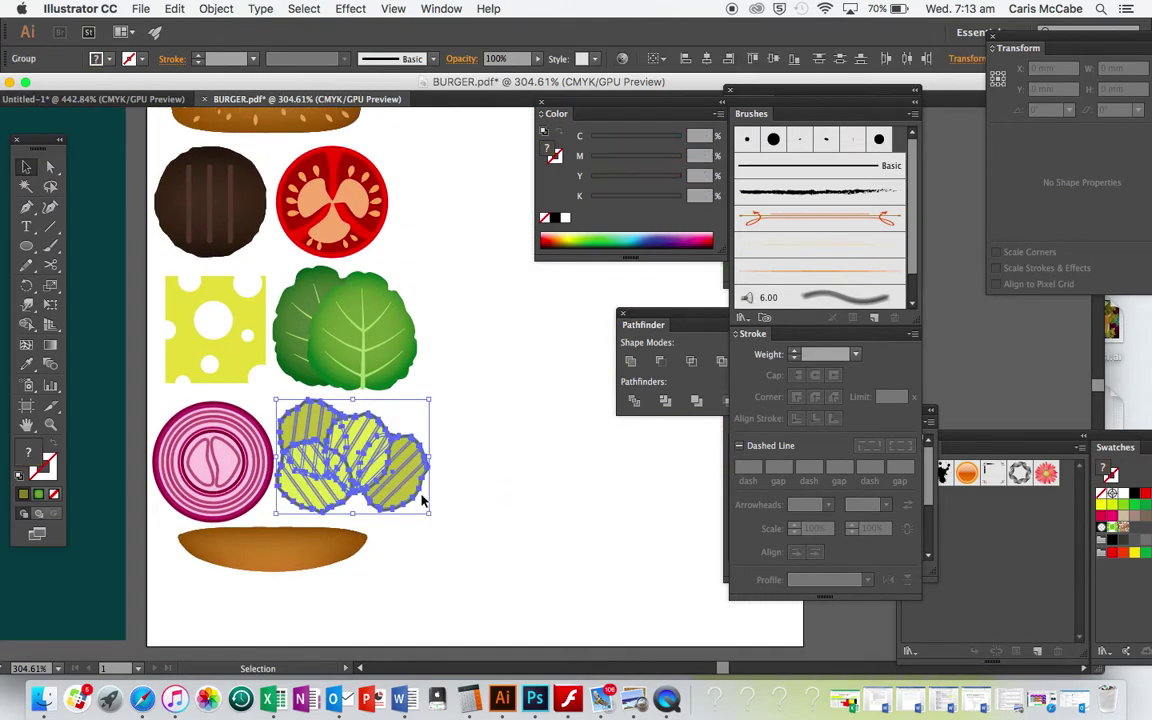
left_click_drag(431, 398, 408, 415)
left_click(442, 416)
left_click_drag(358, 456, 362, 449)
left_click(471, 482)
Move all the burger ingredients together to the horizontal middle of the white artboard
scroll(472, 483, "left", 9)
scroll(472, 482, "left", 15)
scroll(472, 482, "right", 10)
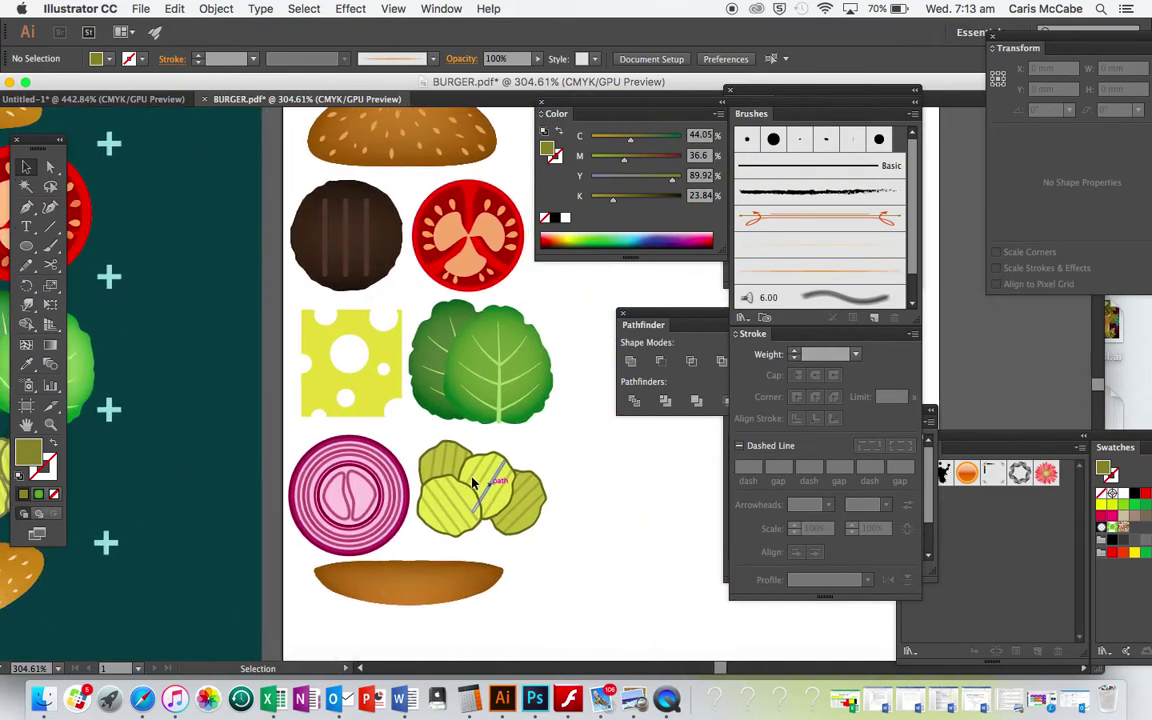
scroll(470, 500, "down", 5)
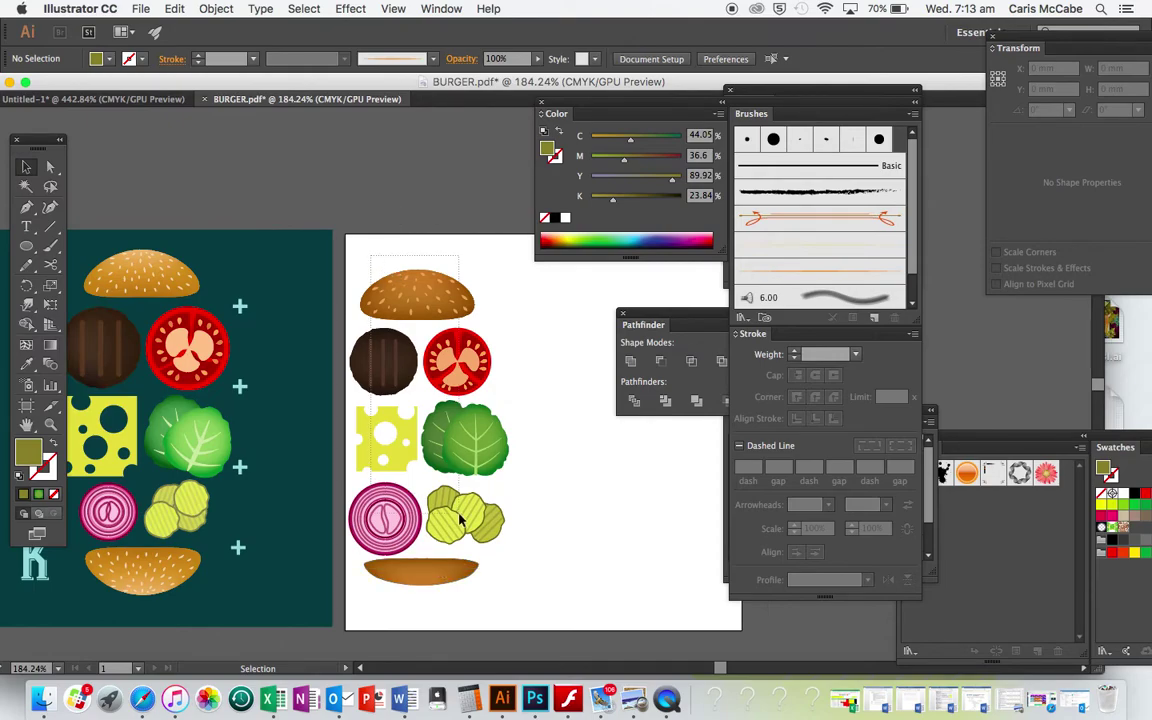
key("super+a")
scroll(489, 553, "right", 5)
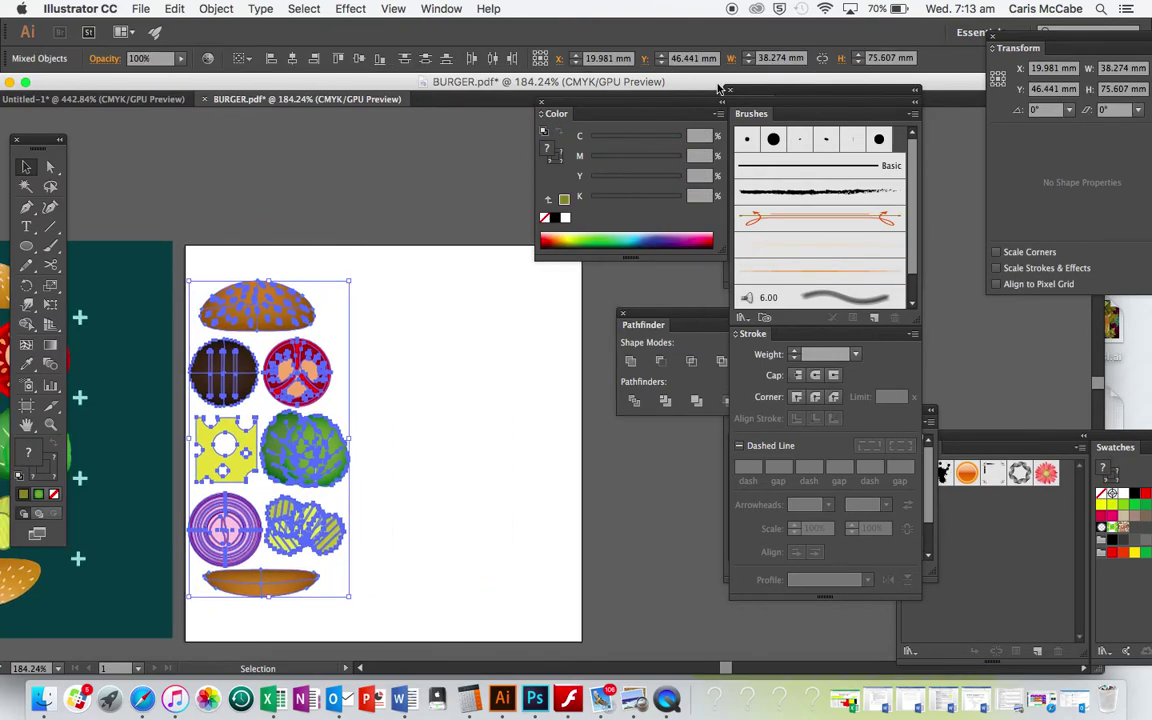
left_click_drag(245, 296, 360, 298)
left_click(505, 390)
scroll(505, 390, "up", 5)
scroll(505, 394, "down", 3)
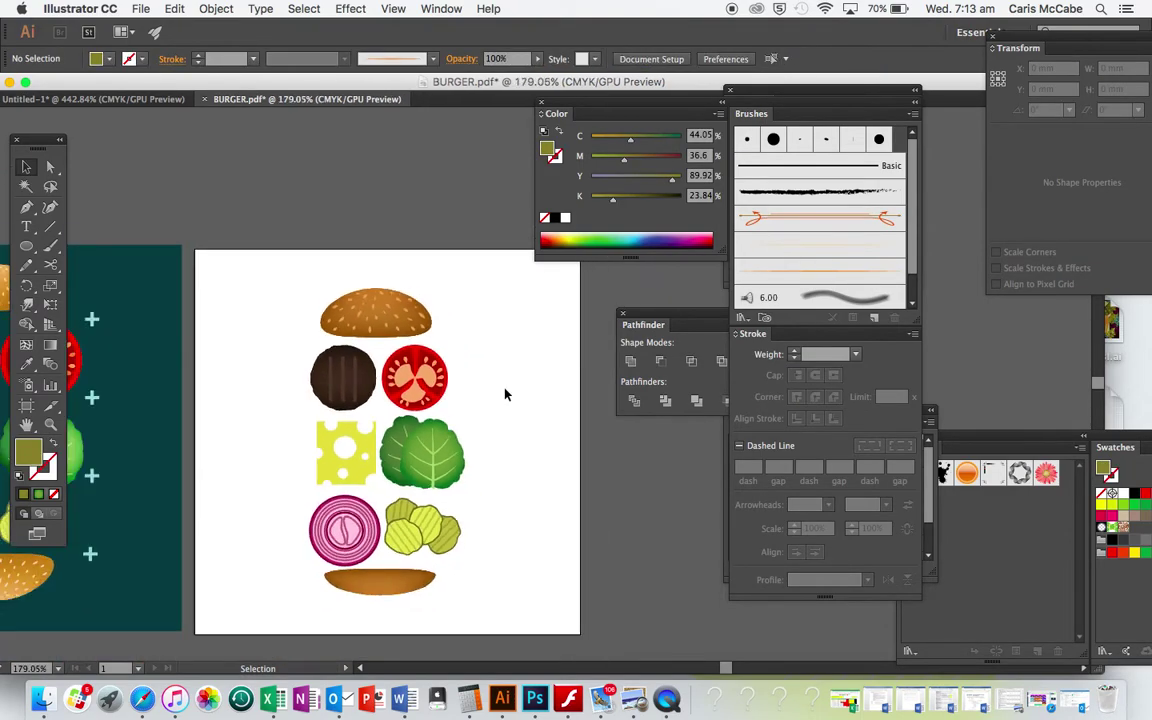
Enlarge the top and bottom buns so both span nearly the full width of the ingredient rows
left_click(370, 305)
left_click_drag(434, 289, 456, 270)
left_click(489, 303)
left_click(416, 578)
left_click_drag(440, 608, 457, 613)
left_click(509, 612)
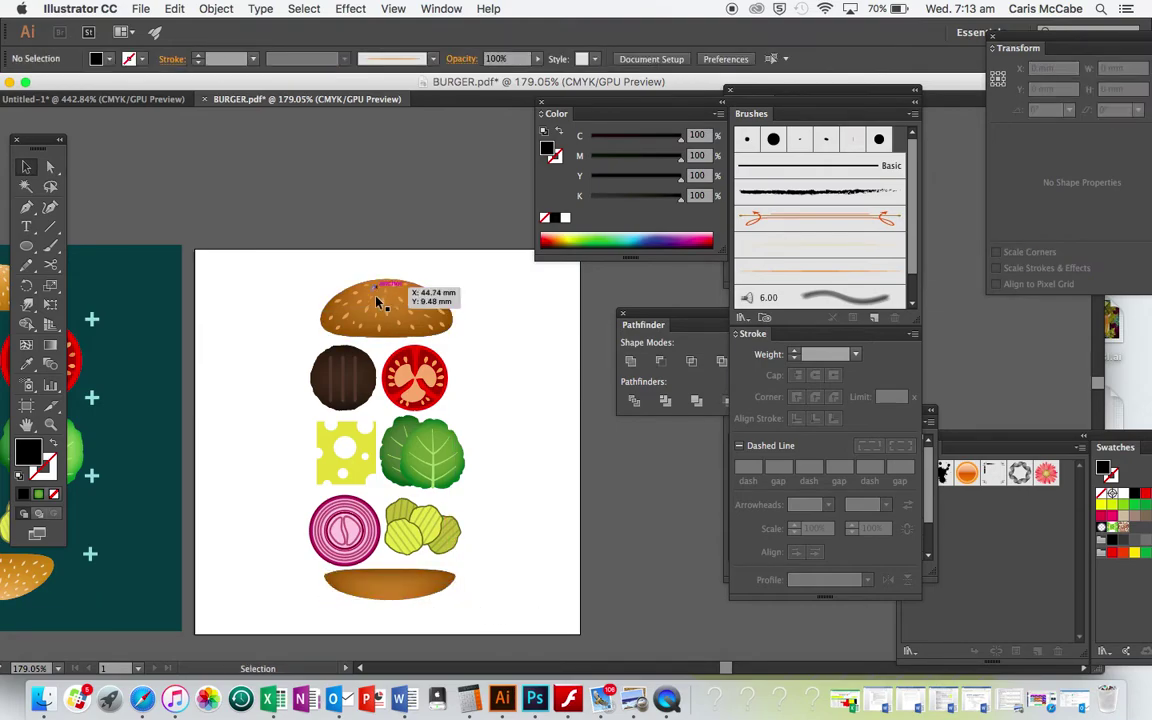
Group the ingredients row by row: patty with tomato, cheese with lettuce, and onion with pickles
left_click(335, 372)
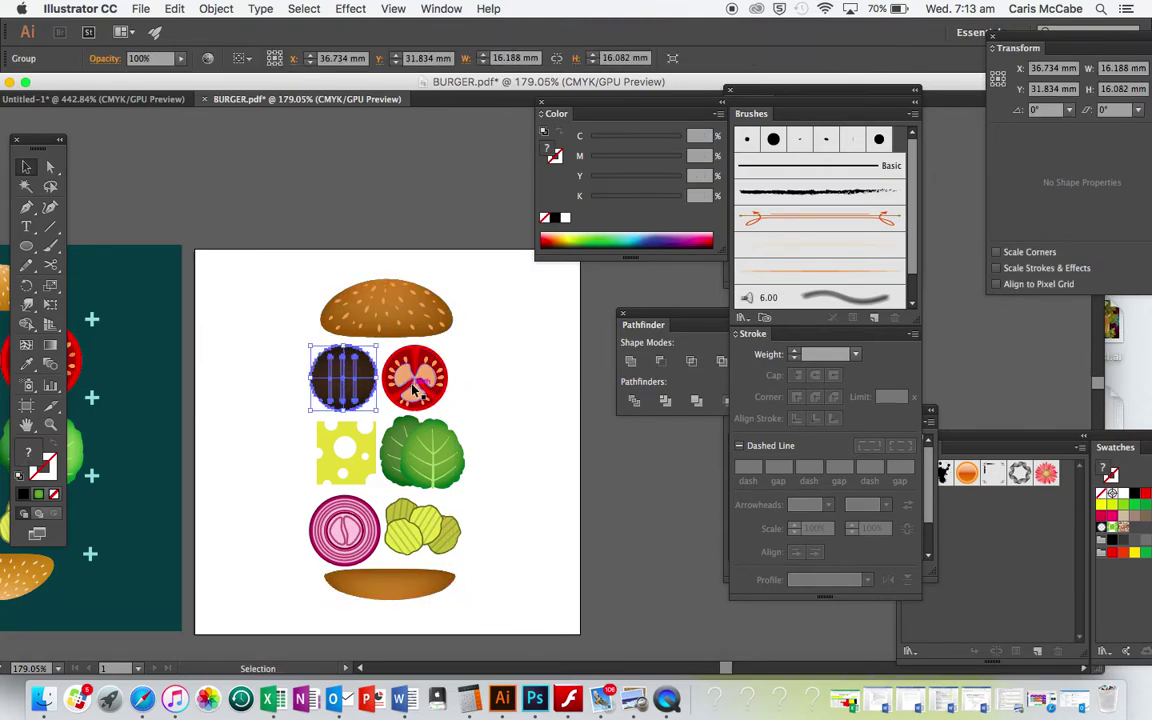
left_click(413, 390, "shift")
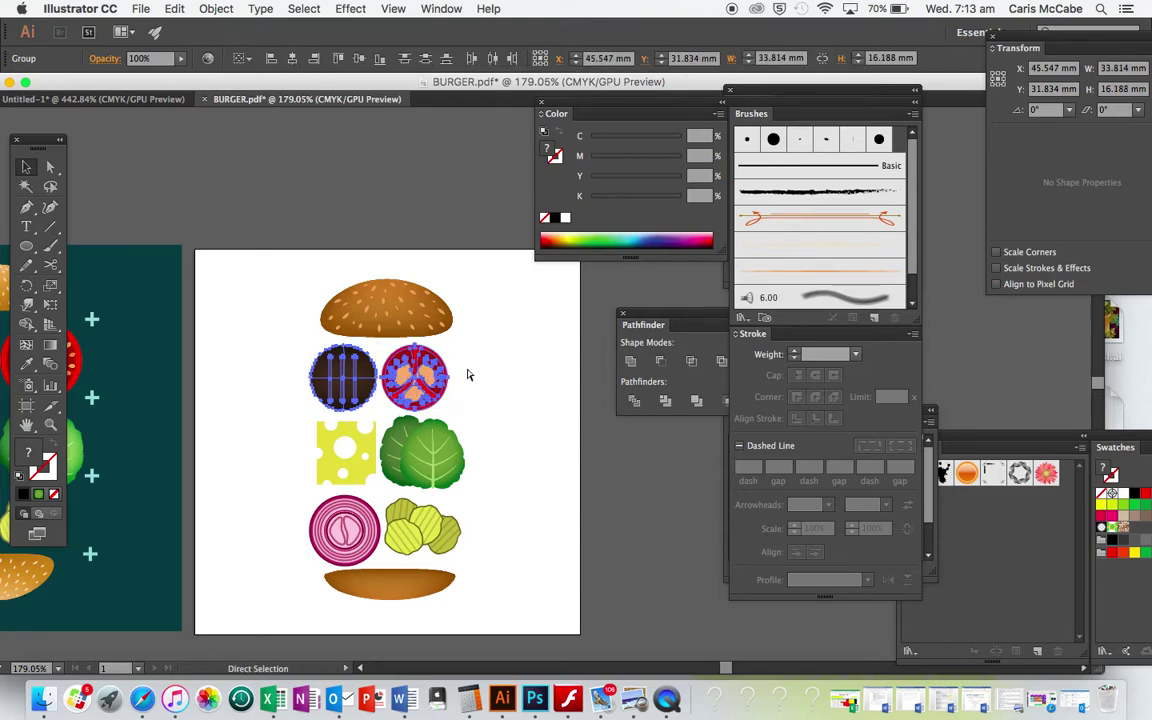
left_click(468, 375)
left_click(350, 445)
left_click(405, 458, "shift")
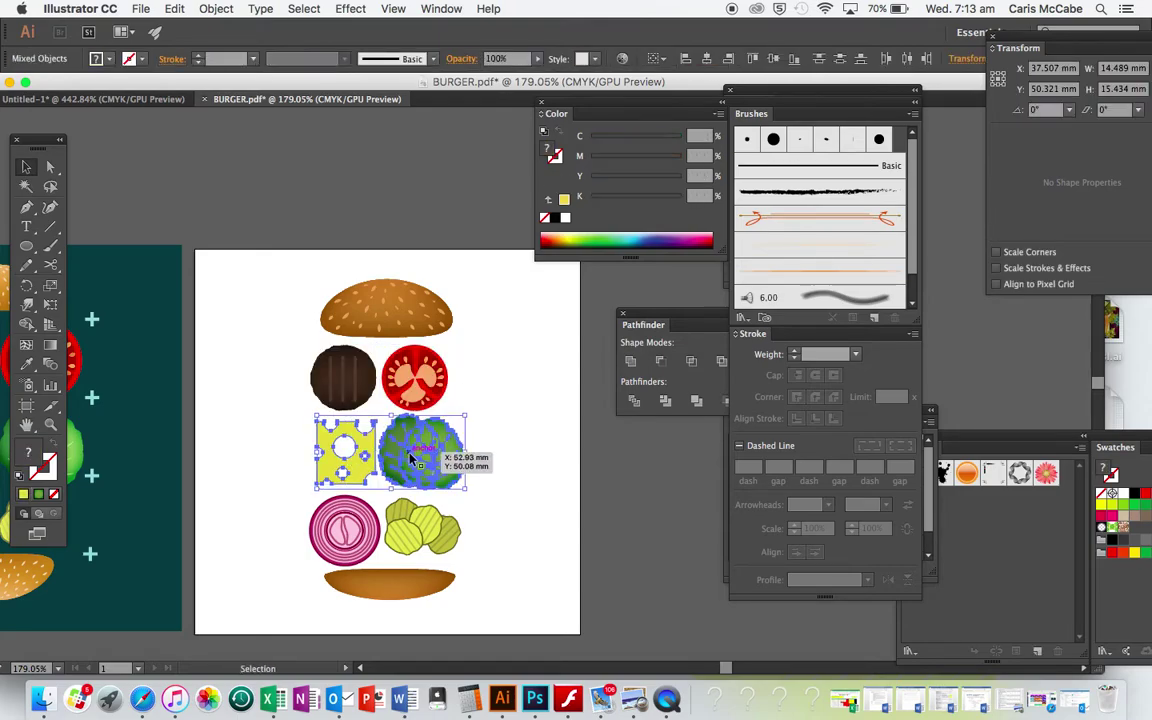
left_click(502, 495)
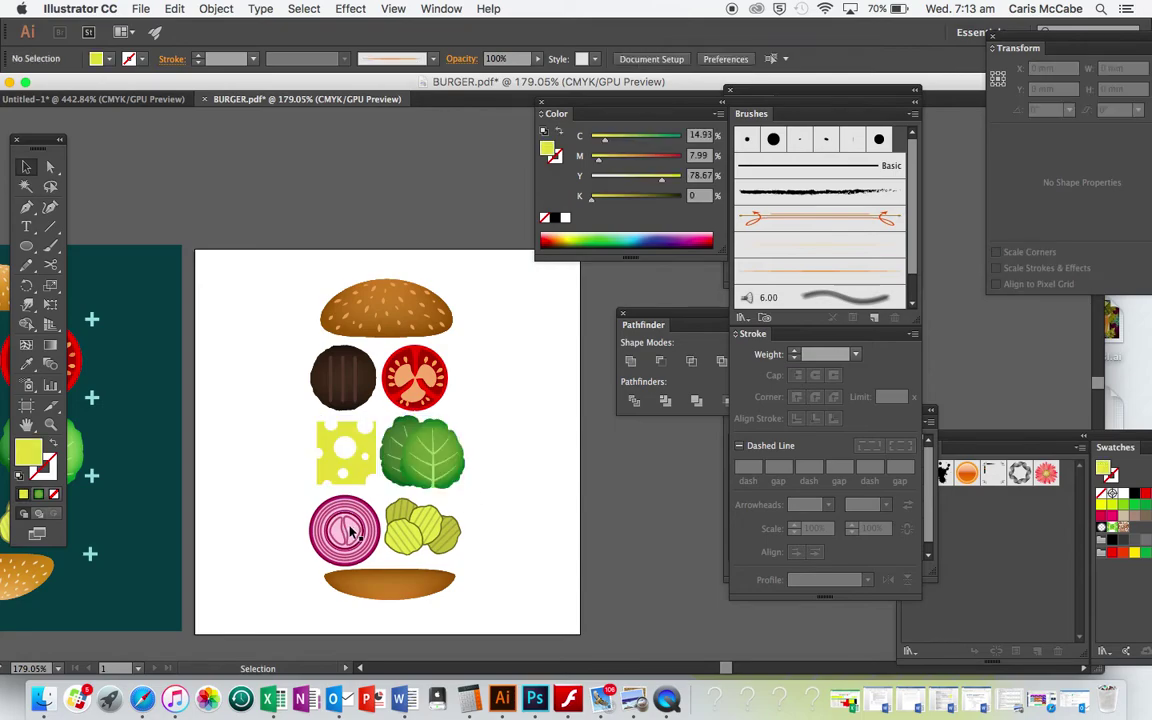
left_click(345, 530)
left_click(430, 527, "shift")
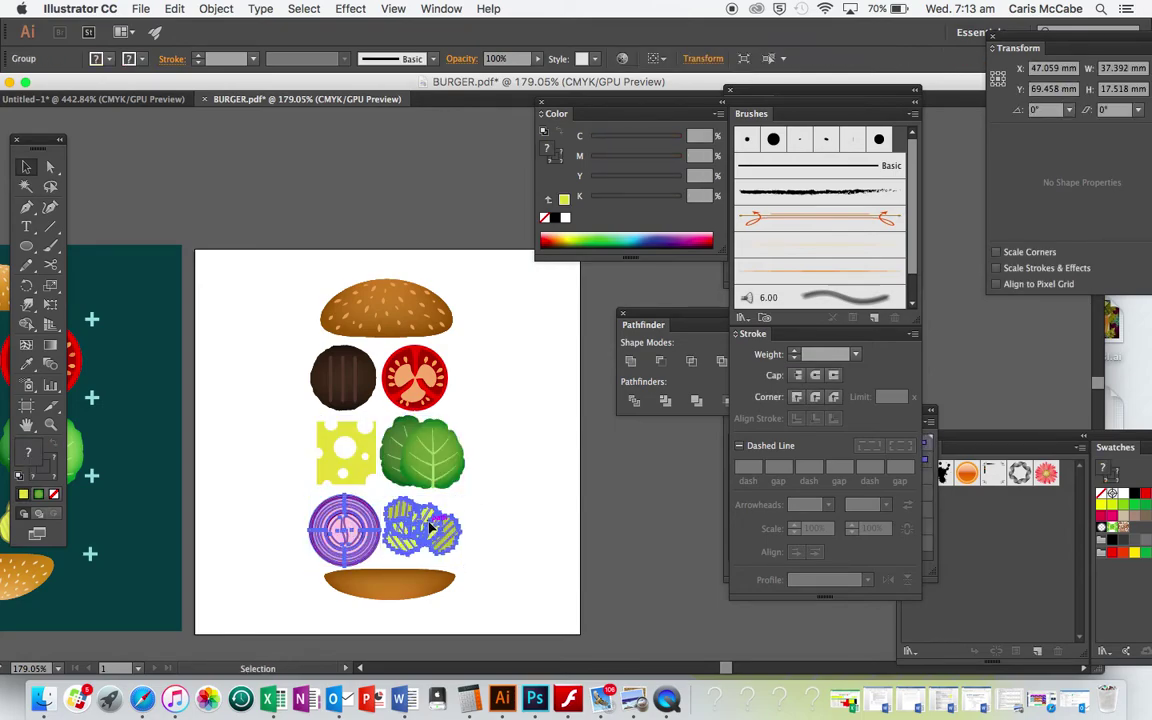
left_click(250, 600)
Align both buns and the three grouped ingredient rows to a common horizontal center
left_click(375, 592)
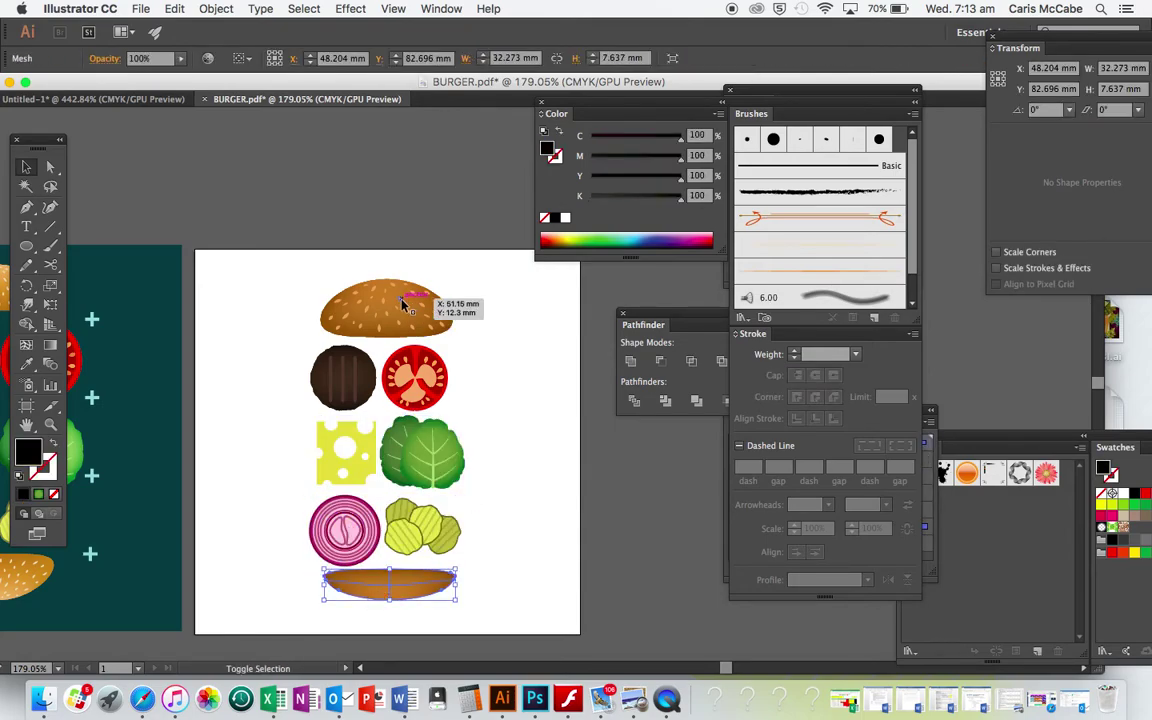
left_click(437, 321, "shift")
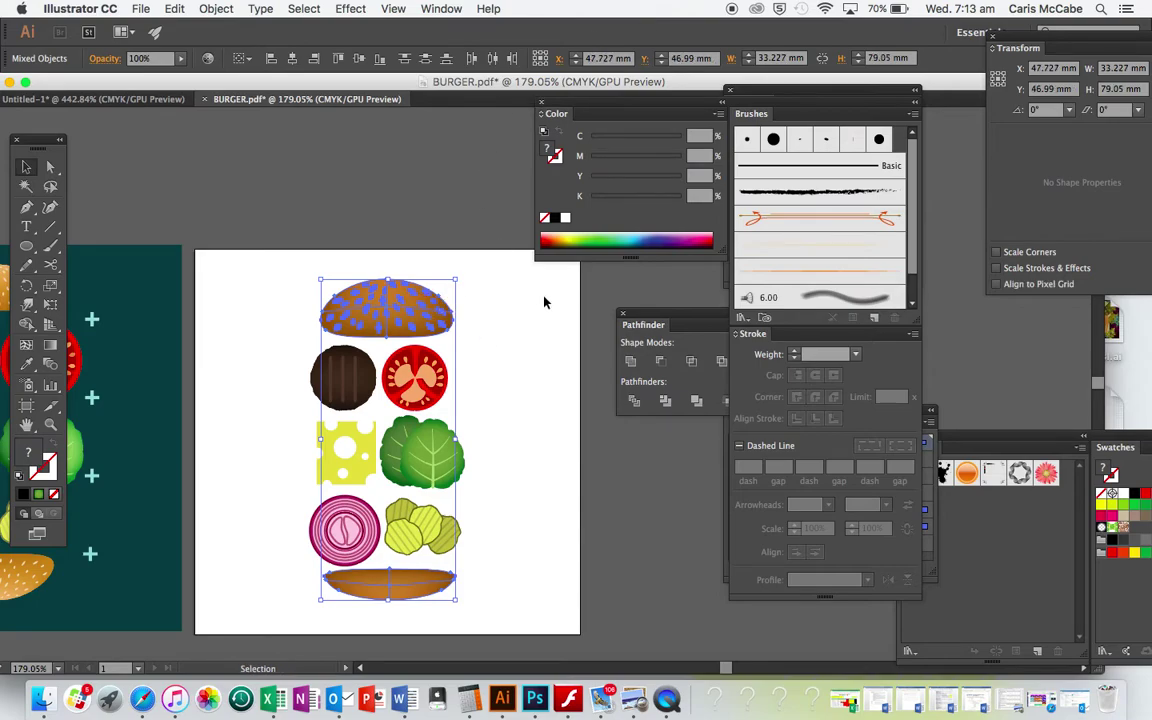
left_click(343, 378, "shift")
left_click(415, 378, "shift")
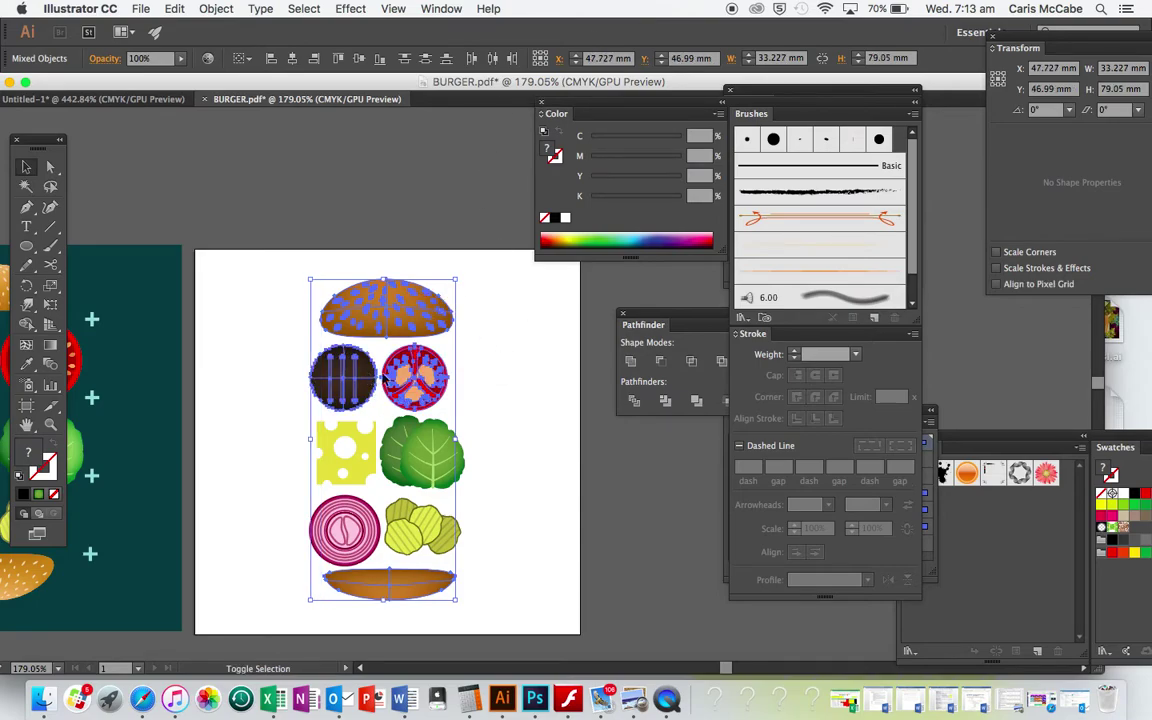
left_click(420, 463, "shift")
left_click(424, 519, "shift")
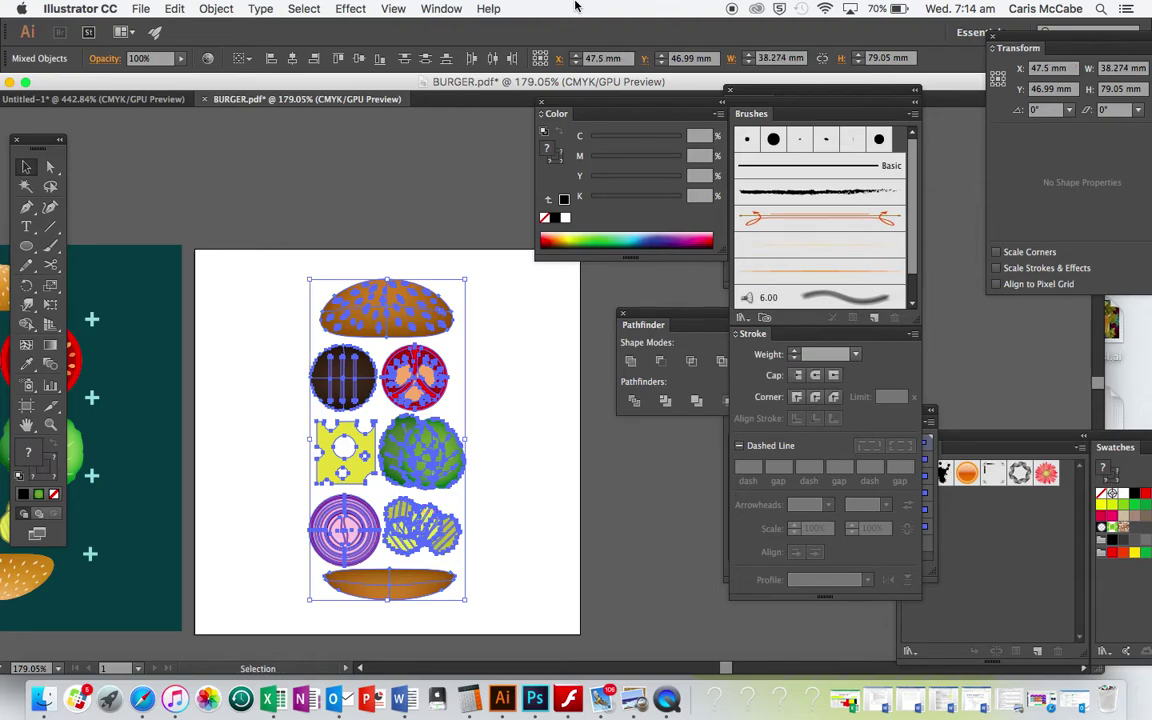
left_click(294, 60)
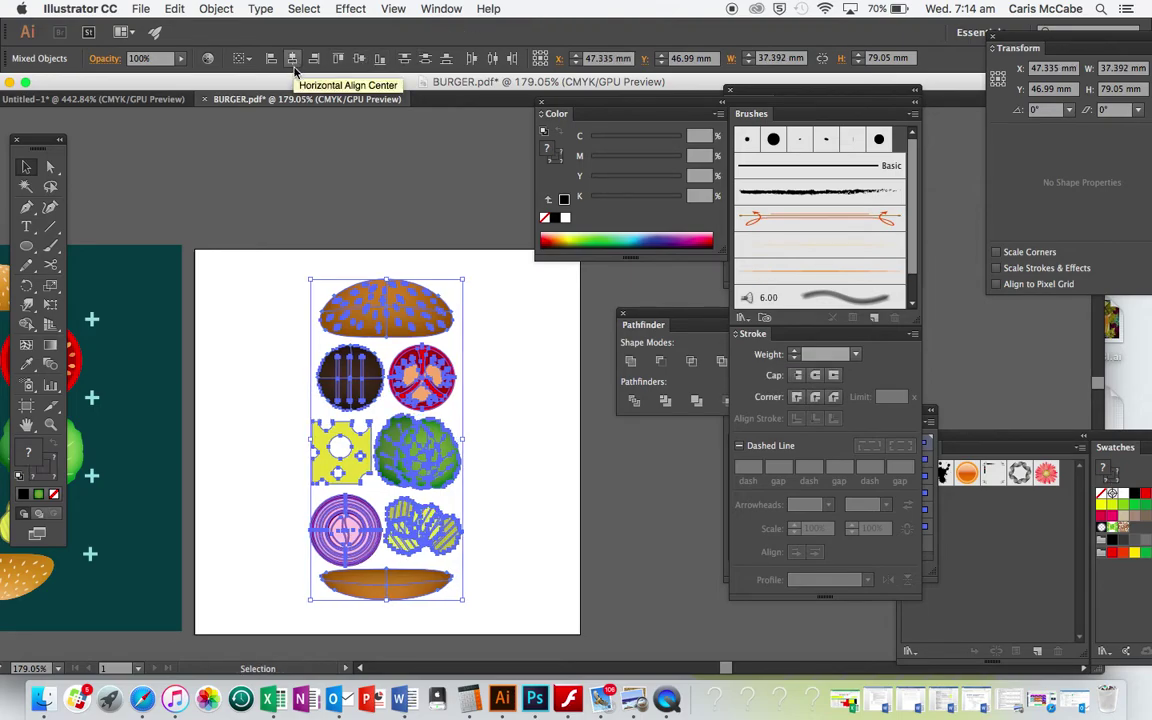
left_click(530, 411)
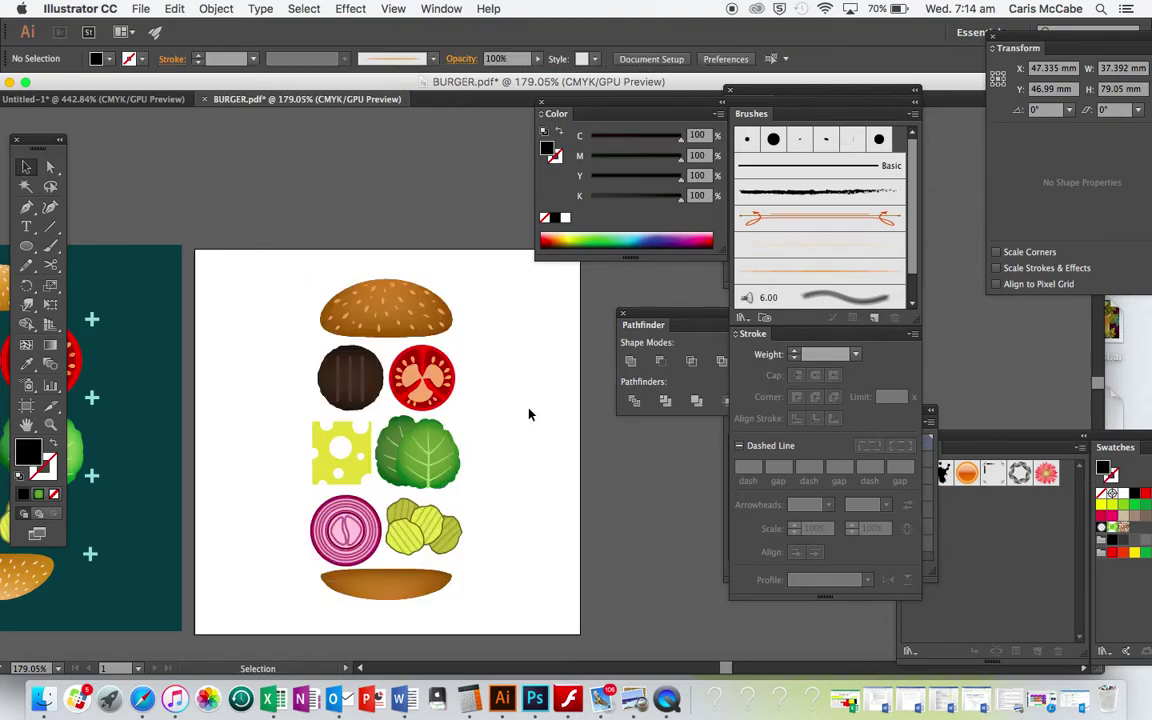
Draw a square of about 96.5 mm covering the white artboard and fill it with the reference artwork's dark teal background color
scroll(545, 463, "left", 2)
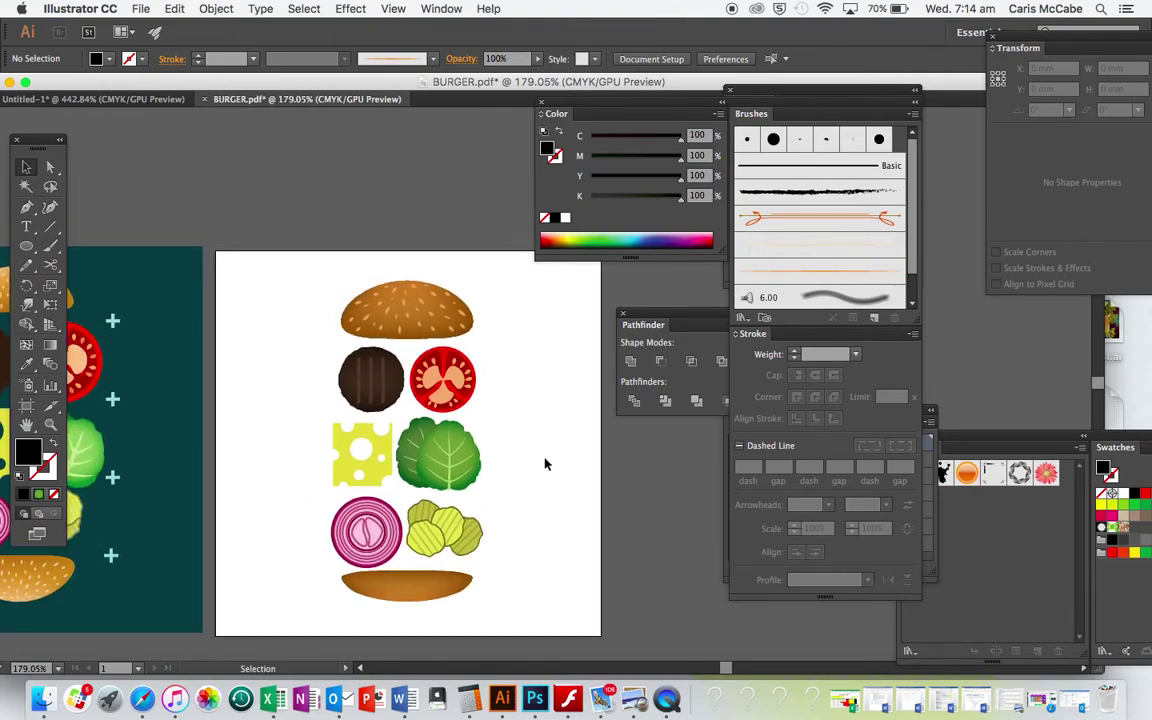
left_click(25, 248)
left_click_drag(25, 248, 110, 244)
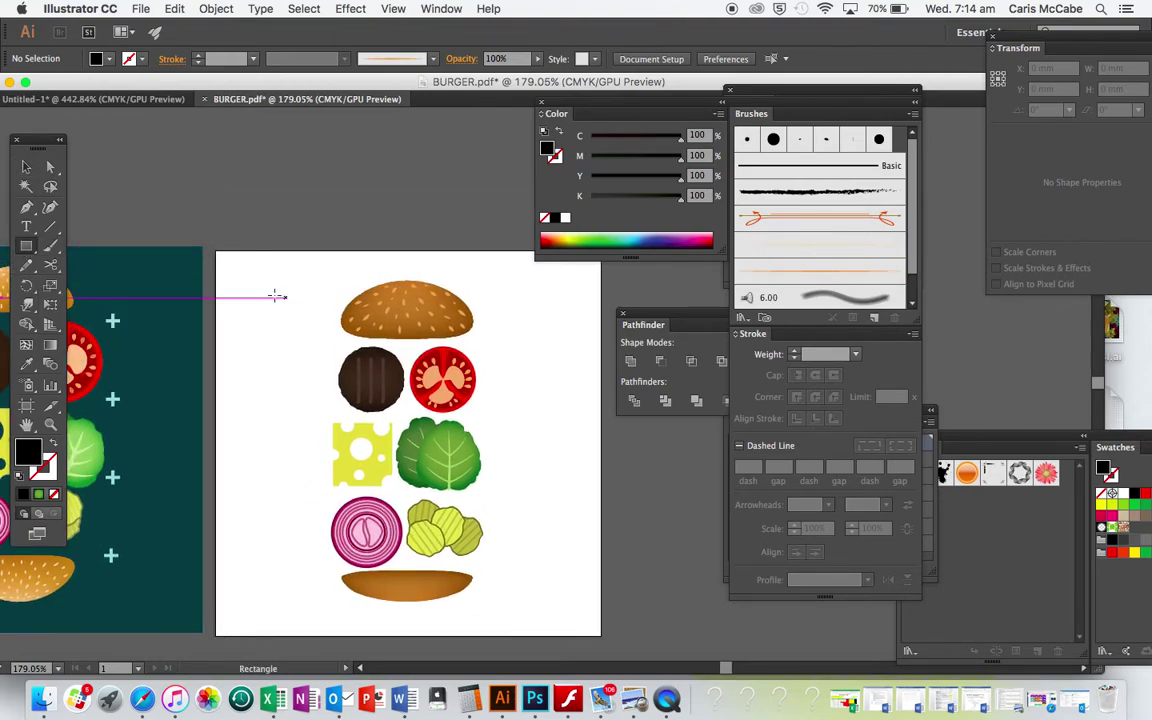
left_click_drag(214, 246, 606, 637)
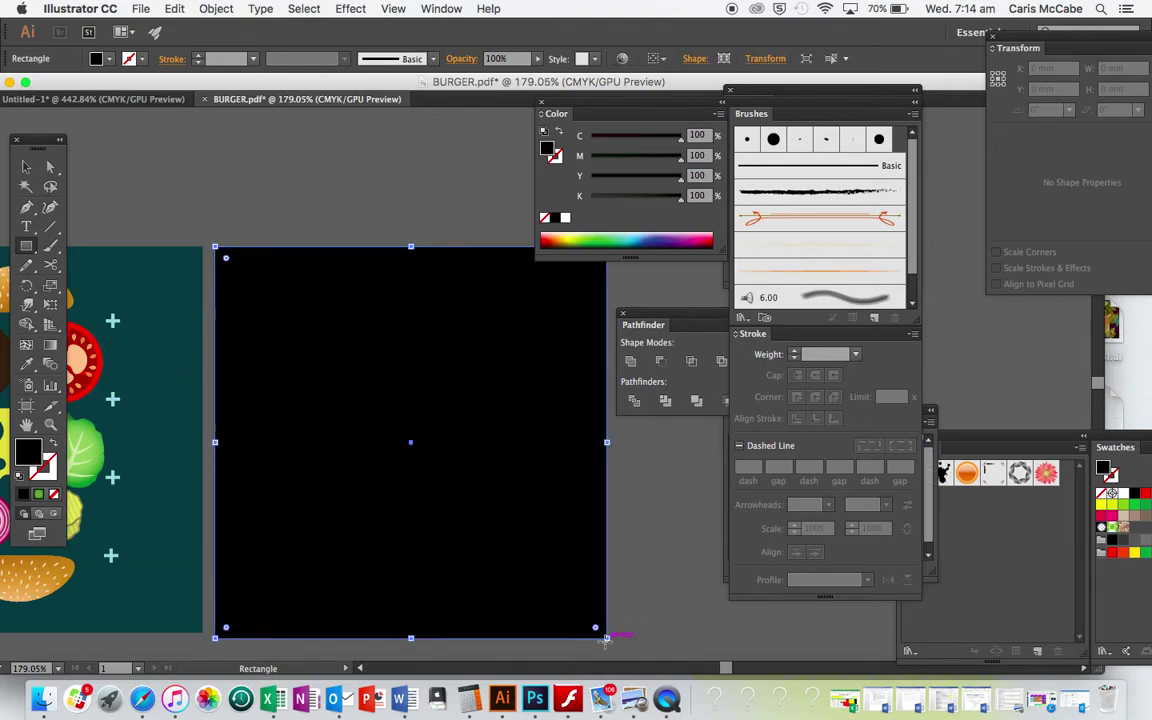
key("i")
left_click(172, 514)
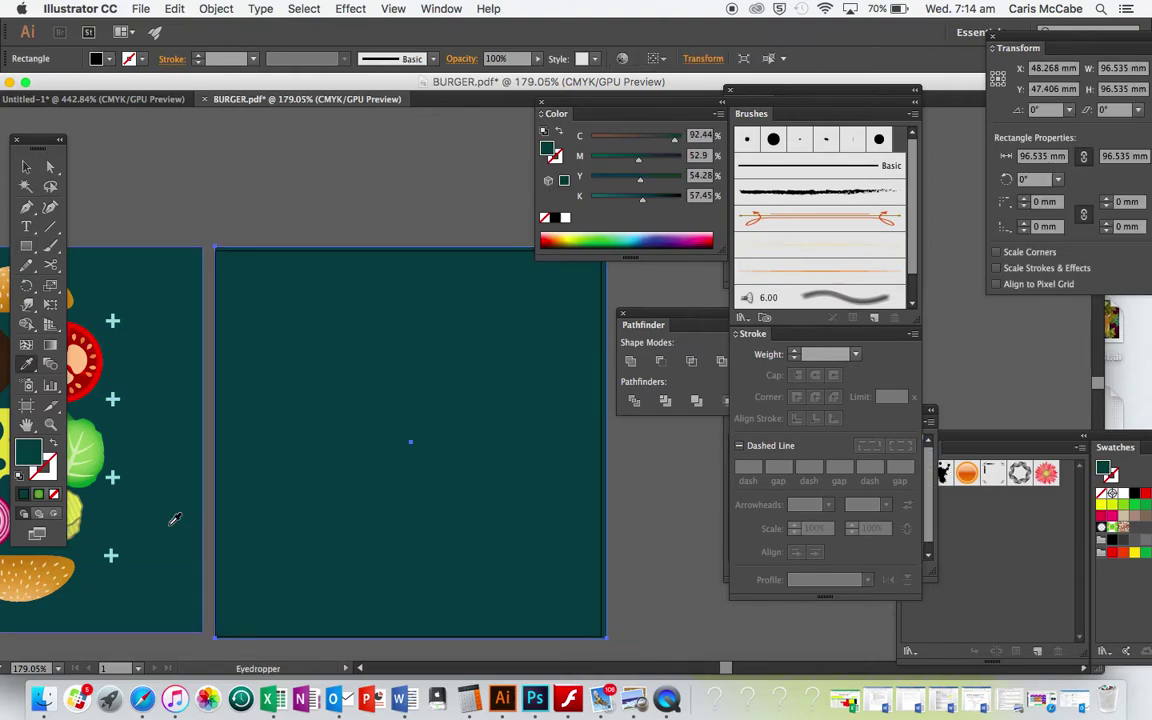
left_click(716, 583)
key("v")
left_click(716, 585)
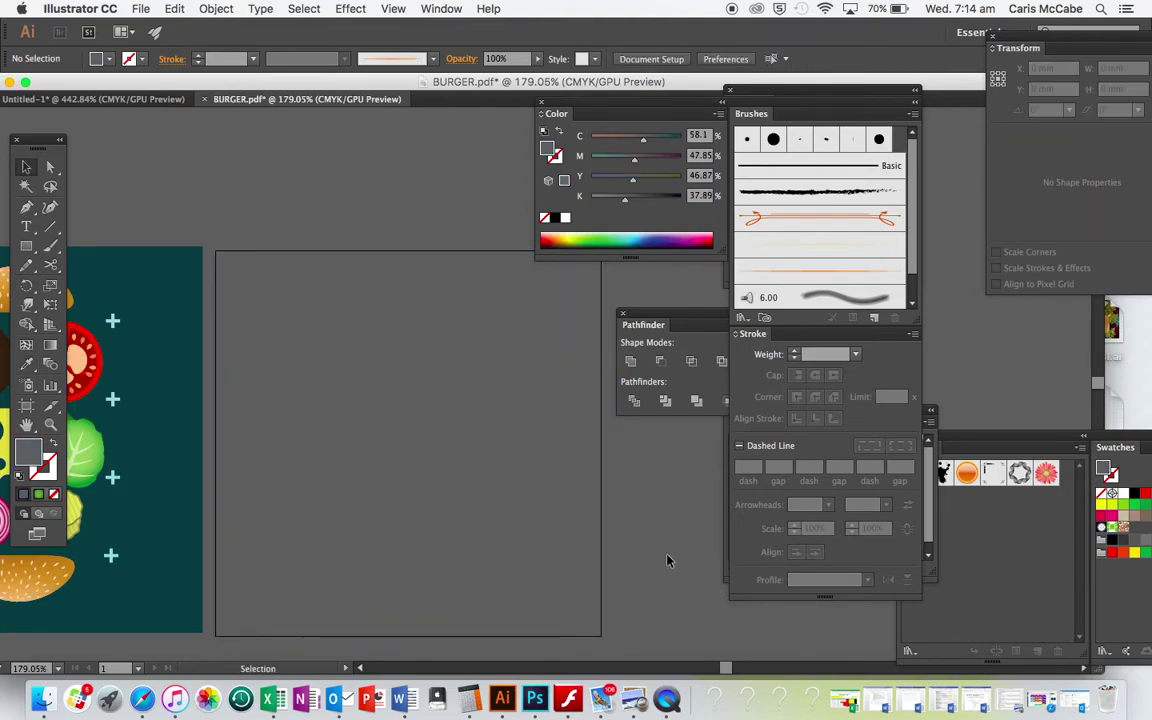
key("super+z")
key("super+z")
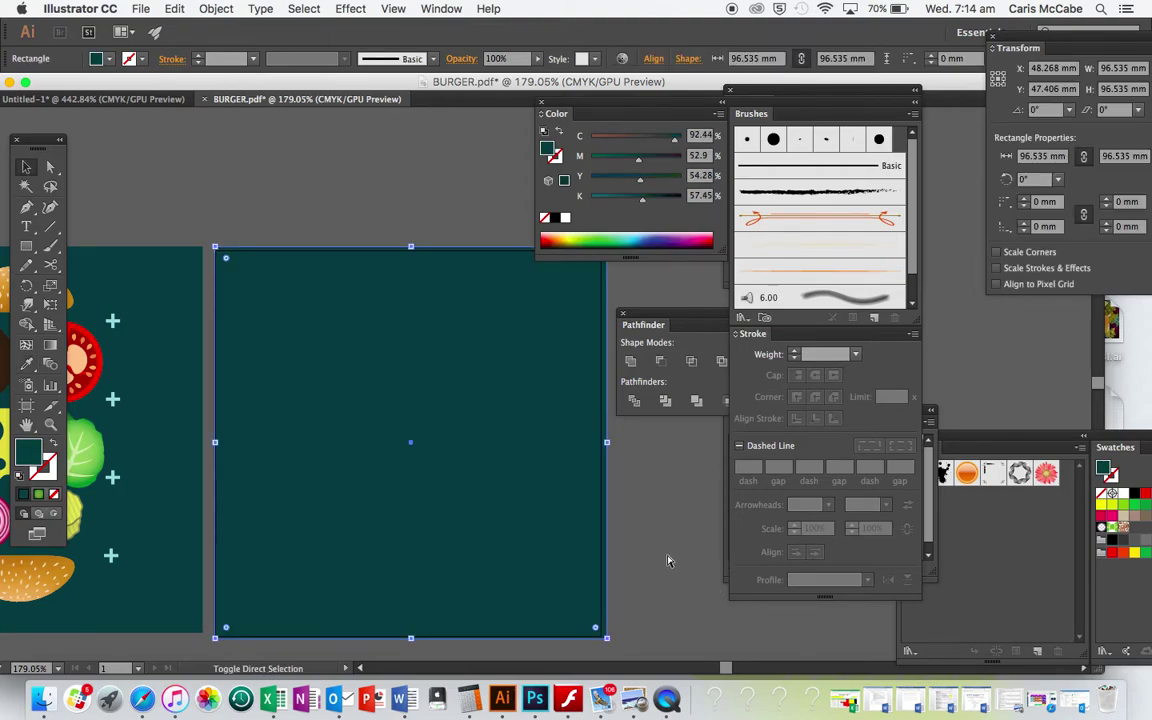
Send the dark teal square behind all the burger ingredients
key("super+shift+bracketleft")
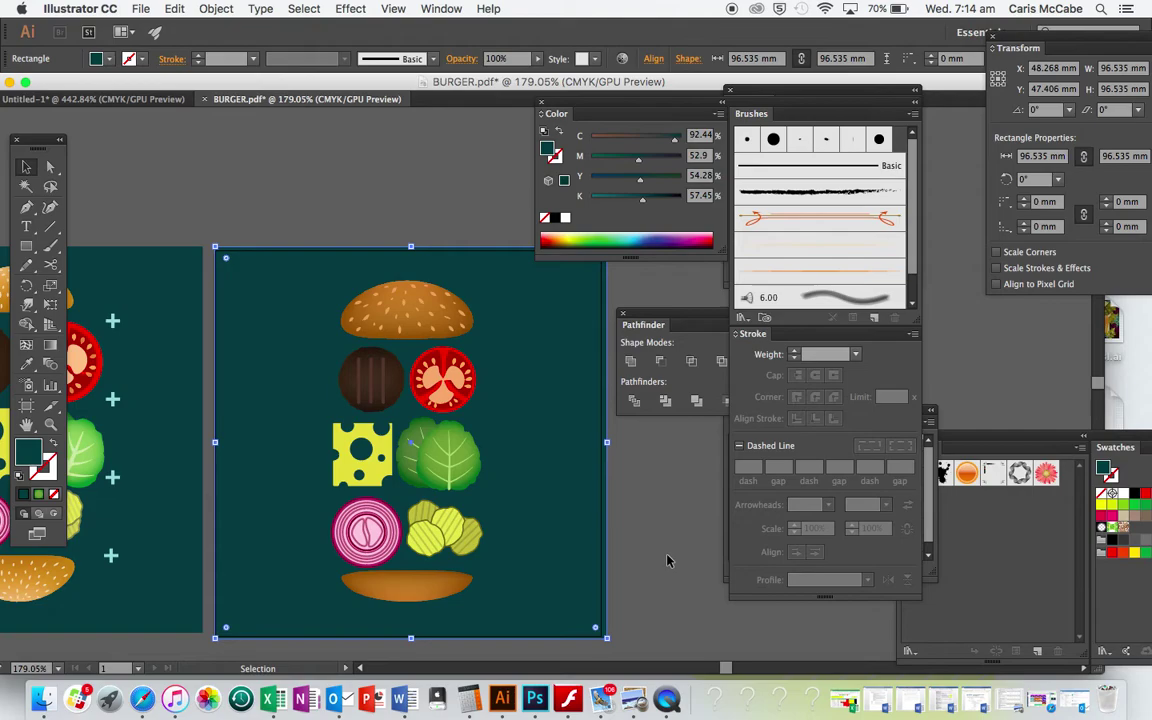
Examine the reference artwork's vertical BURGER title and plus signs against the recreated burger
left_click(668, 561)
scroll(668, 561, "down", 2)
scroll(668, 561, "down", 2)
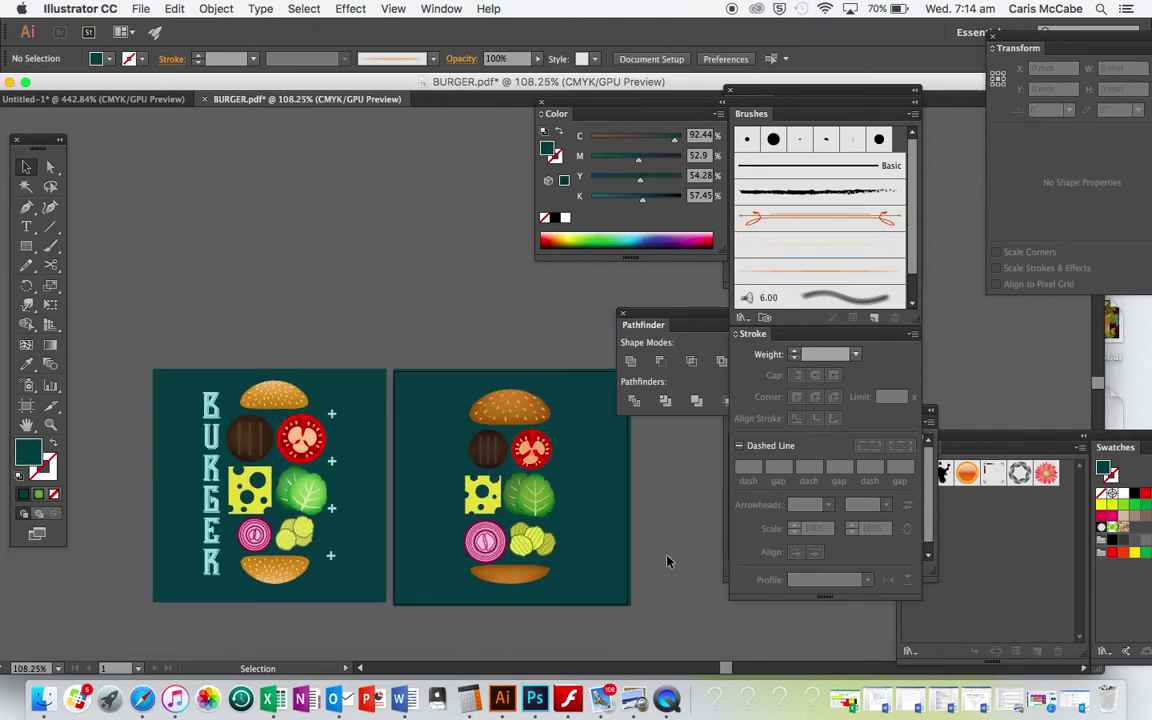
scroll(668, 561, "up", 4)
scroll(668, 561, "left", 5)
scroll(668, 561, "right", 5)
scroll(668, 561, "left", 2)
scroll(668, 561, "left", 5)
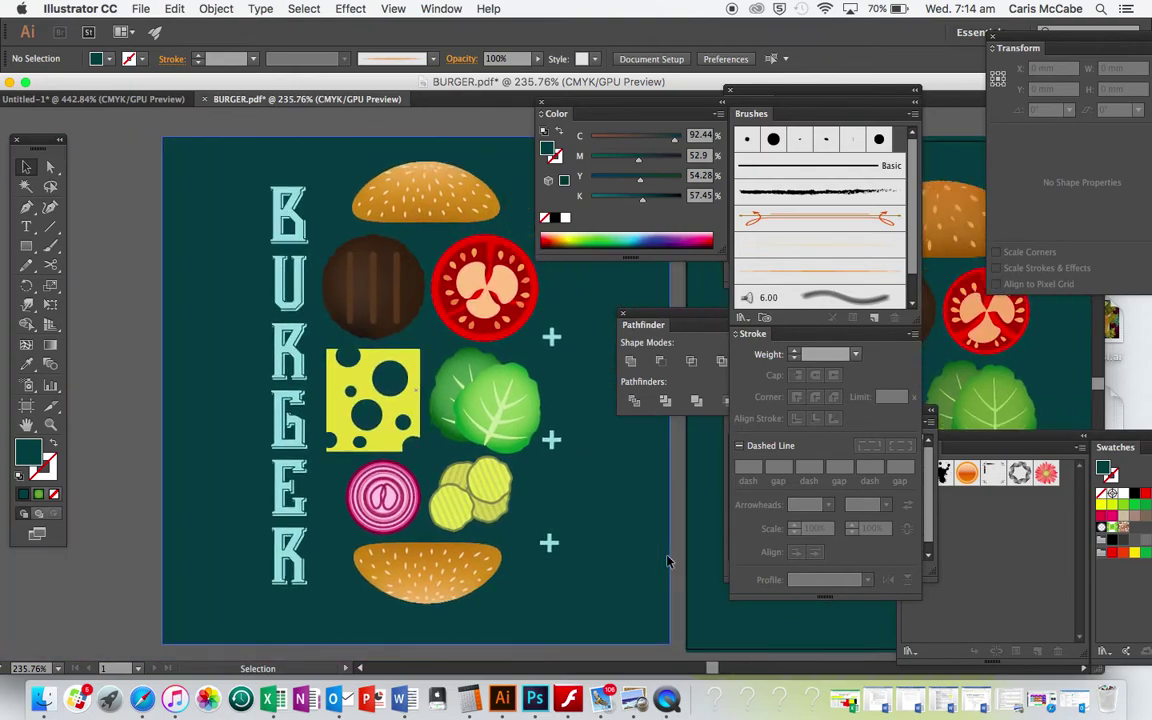
scroll(668, 561, "right", 2)
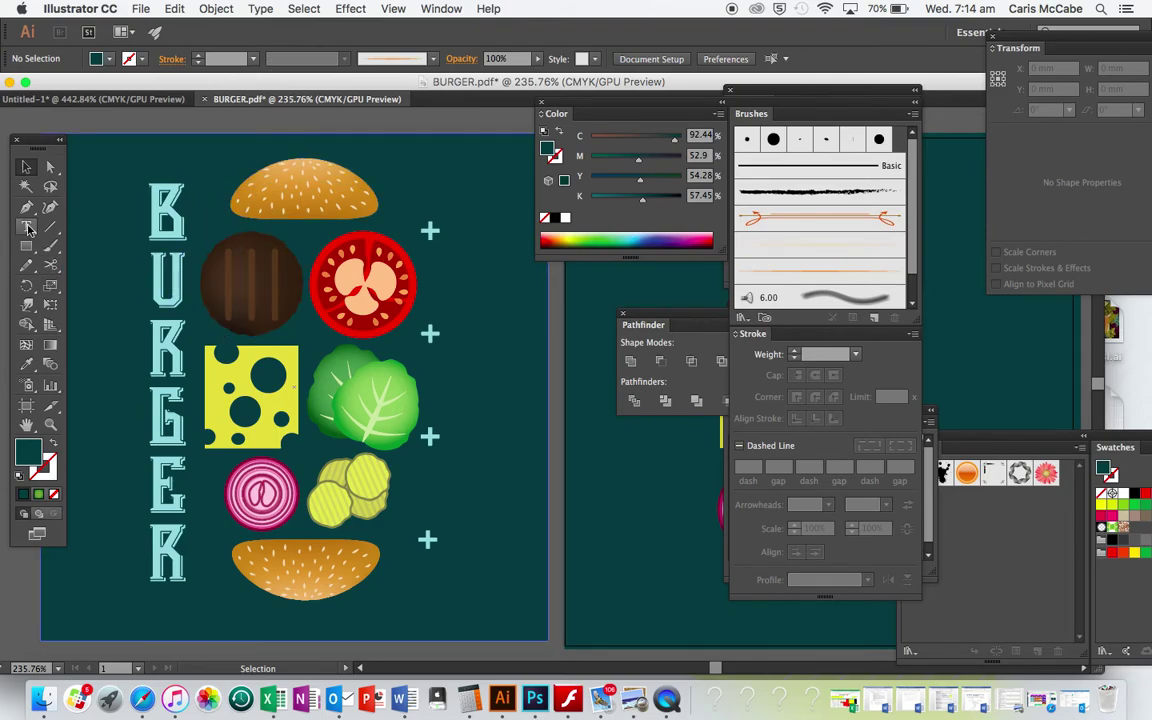
Add a text area about 69 by 18 mm above the recreated artboard, reading "BURGER" in 12 pt Bearded Lady Combined
key("t")
scroll(420, 280, "right", 6)
scroll(420, 280, "up", 2)
left_click_drag(247, 147, 550, 230)
scroll(296, 273, "right", 4)
scroll(296, 273, "up", 2)
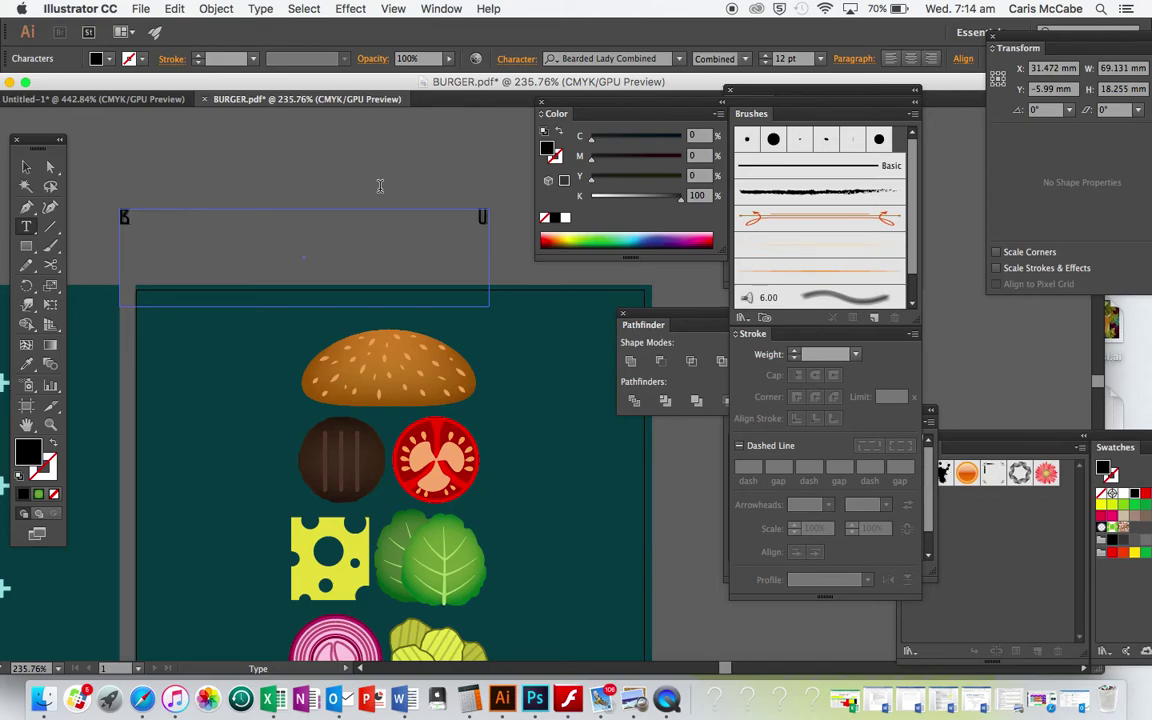
type("BURGER")
left_click(25, 168)
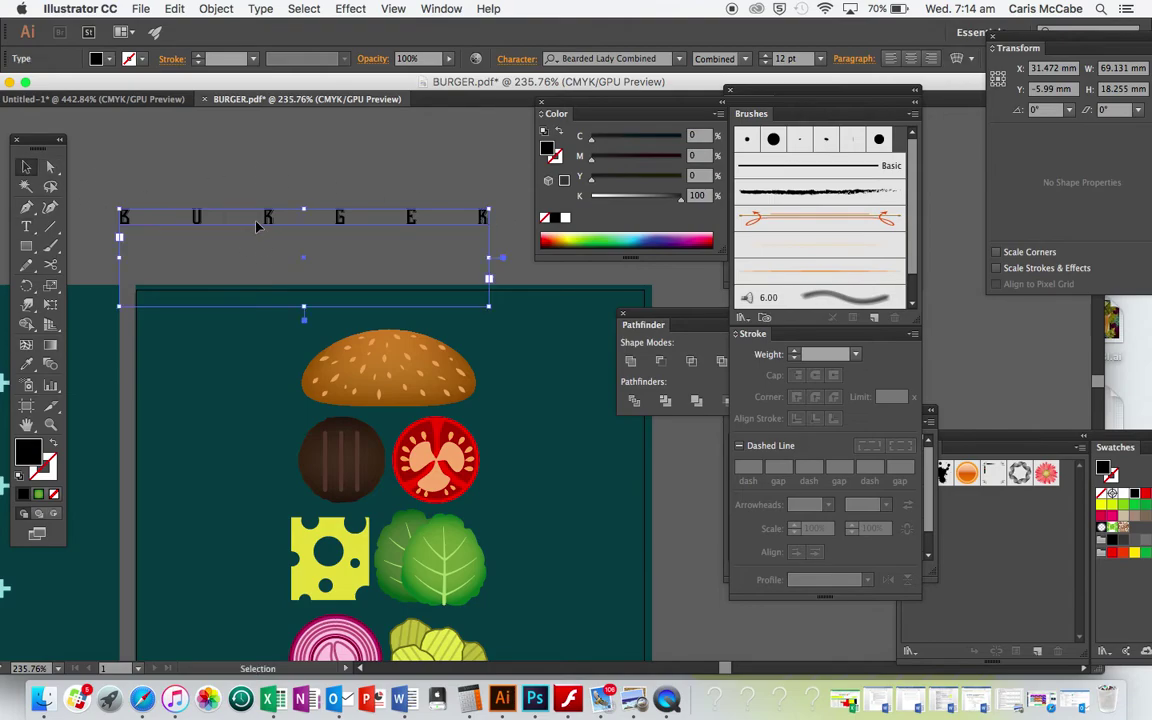
Convert the BURGER text to outlines and ungroup it into separate letters
right_click(256, 226)
key("Escape")
right_click(269, 224)
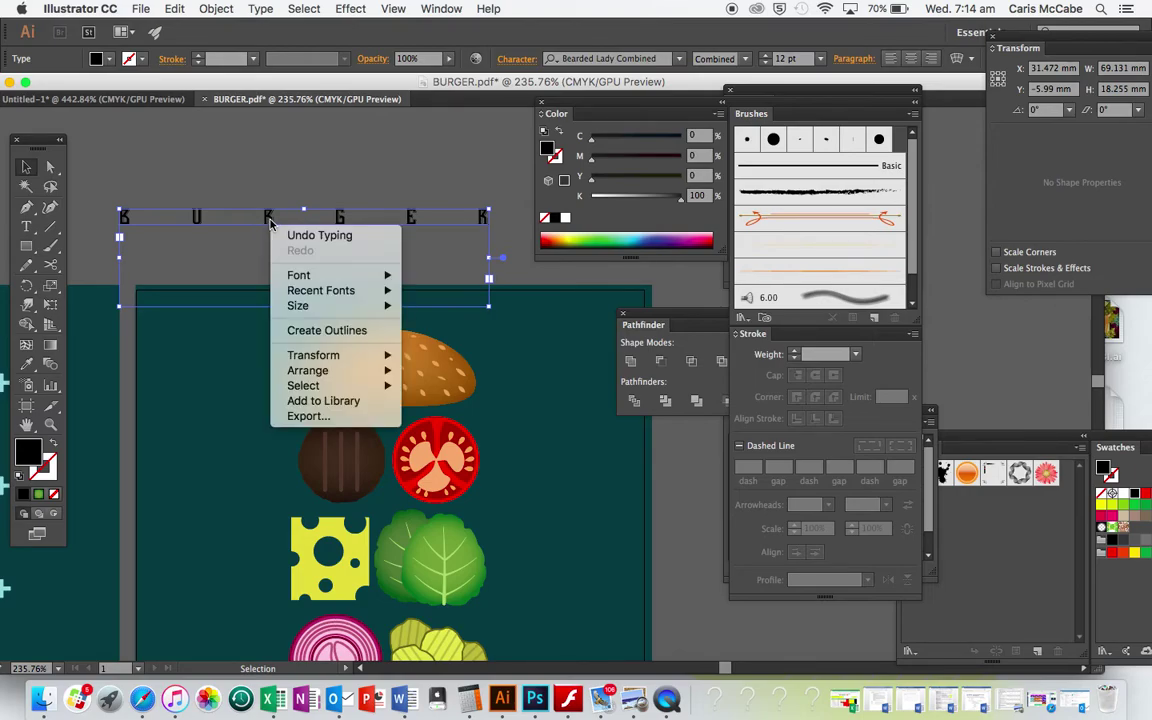
left_click(316, 330)
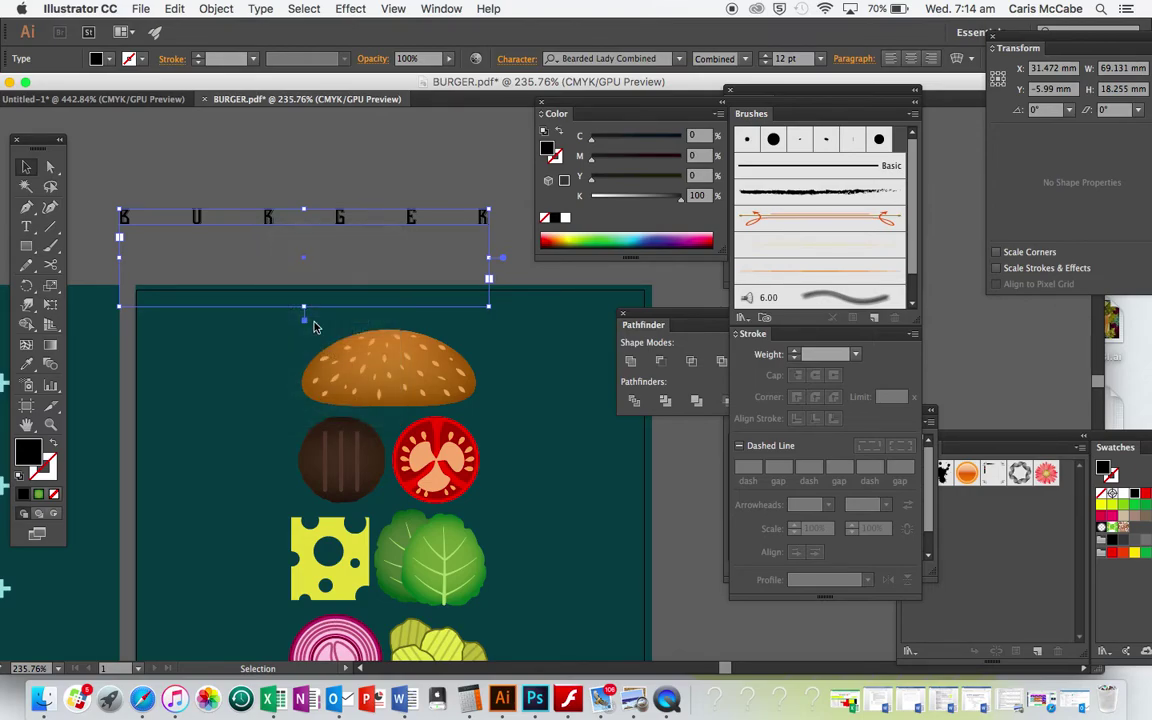
left_click(266, 260)
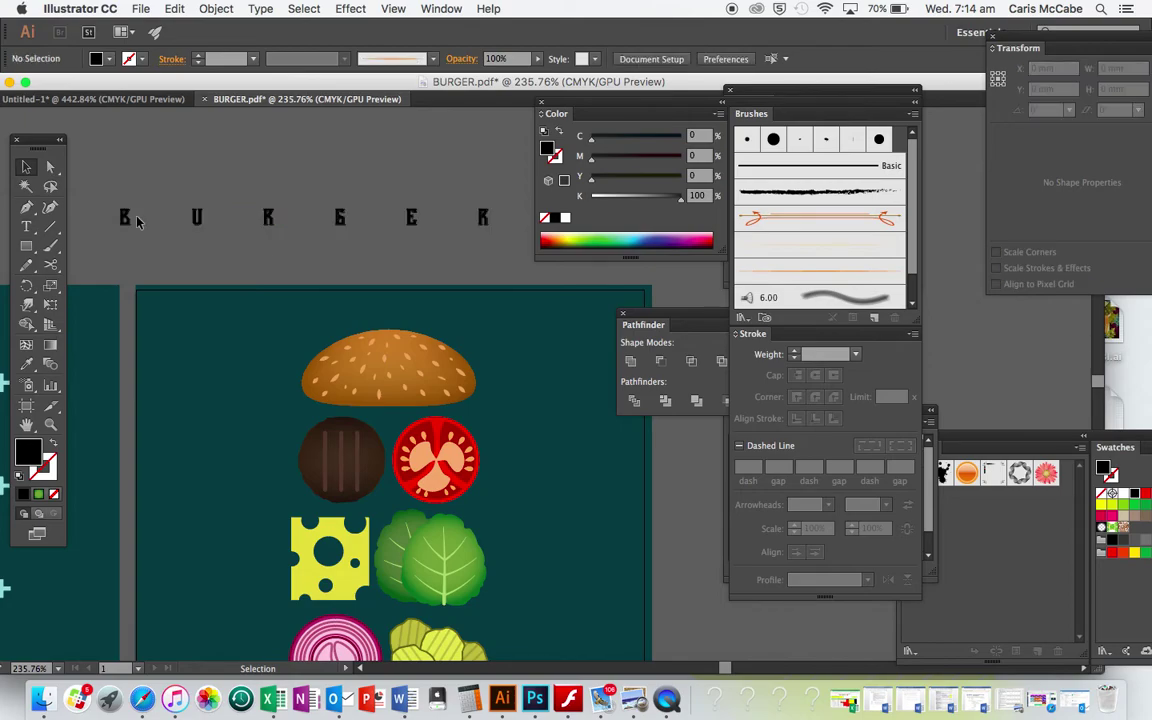
left_click(127, 220)
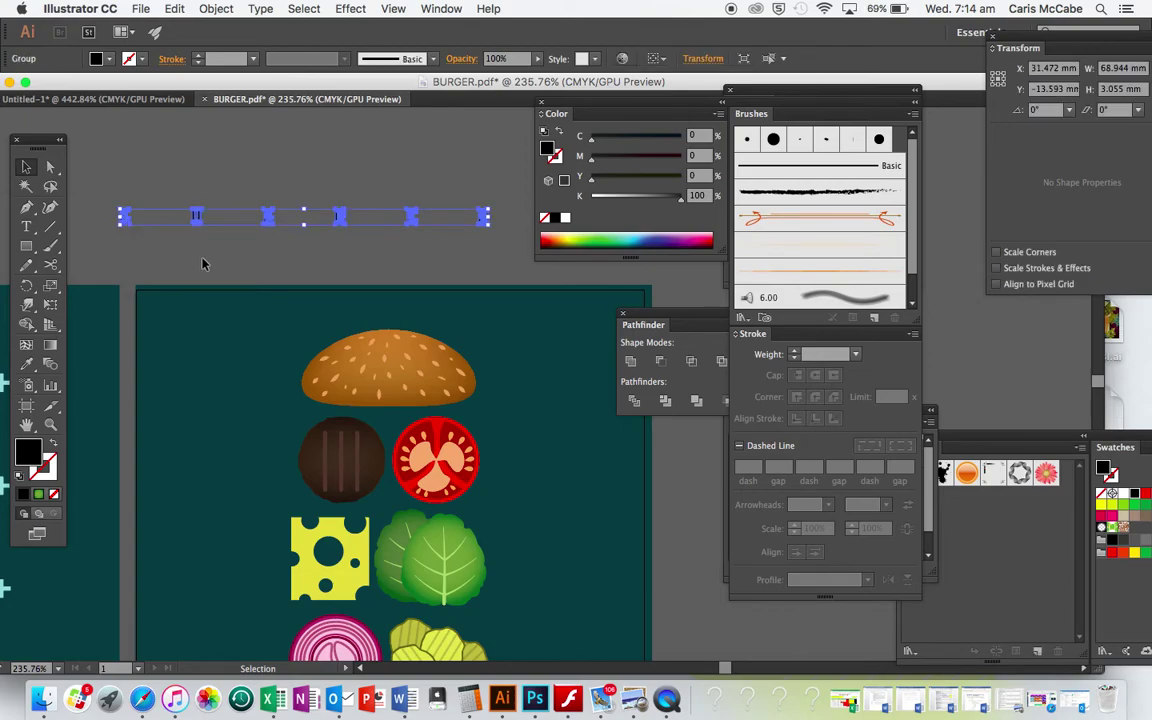
key("super+shift+g")
Enlarge the outlined letters B, U and the first R to about 9 mm tall each
left_click(144, 226)
left_click(125, 217)
left_click_drag(131, 223, 156, 256)
left_click_drag(200, 217, 224, 256)
left_click(198, 220)
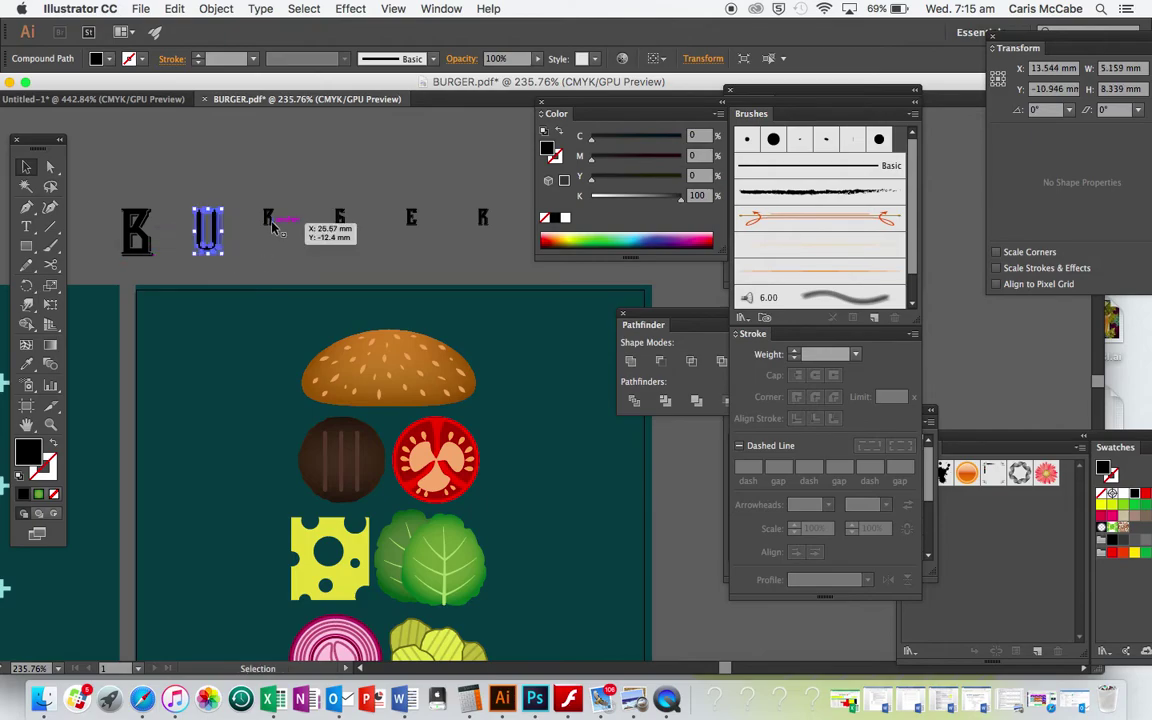
left_click(268, 219)
left_click_drag(277, 227, 231, 259)
left_click(207, 232)
left_click(290, 266)
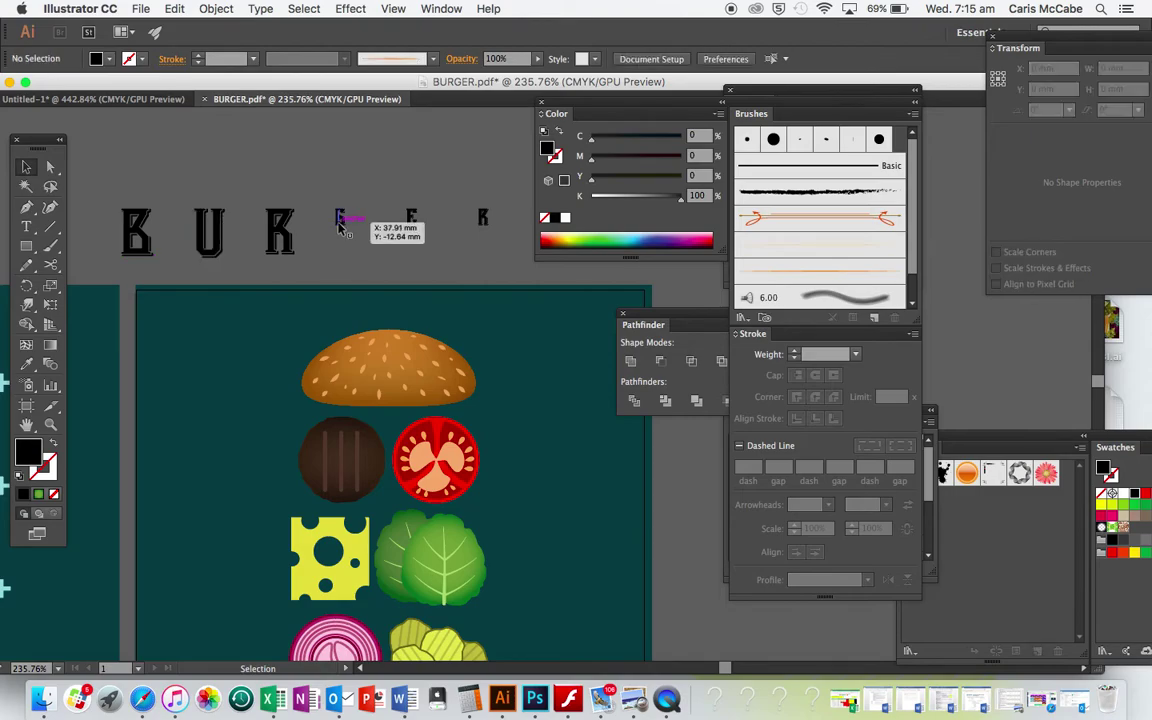
Enlarge the outlined letters G, E and the final R to match the height of the first three
left_click(341, 221)
left_click_drag(345, 226, 376, 258)
left_click_drag(420, 226, 508, 261)
left_click(486, 224)
left_click(455, 283)
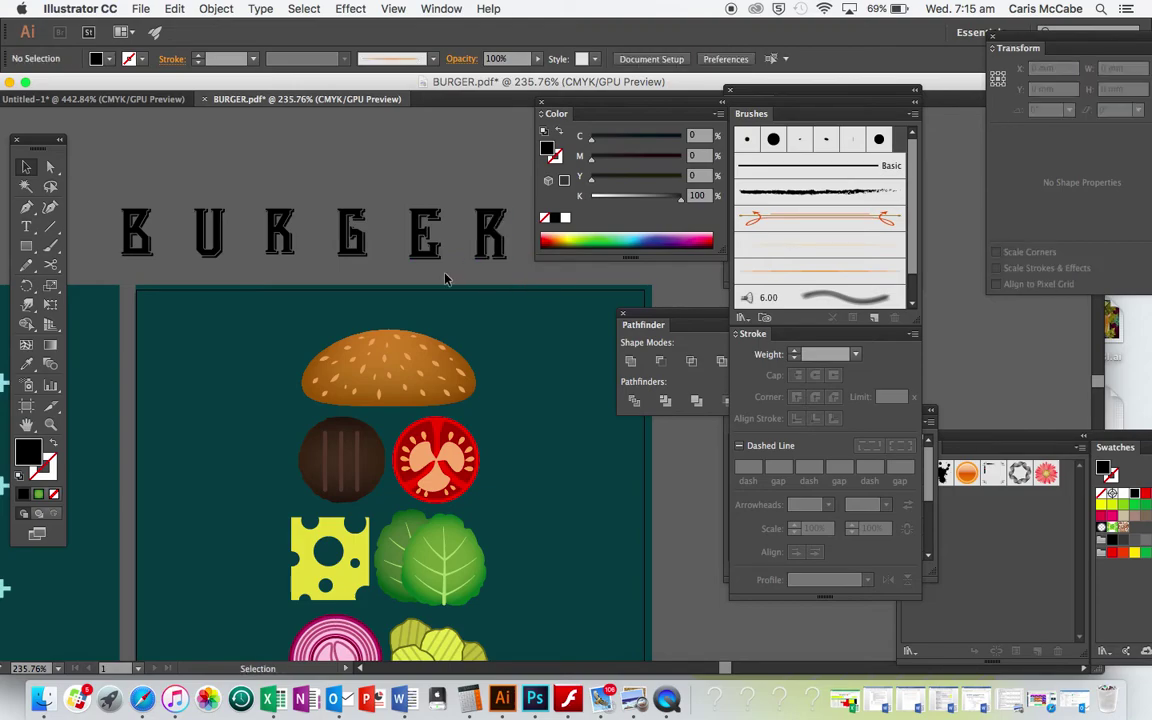
Refine the letter sizes, scaling the first R, G and U to about 9.4 mm tall and the B to about 10.3 mm
left_click(291, 249)
left_click_drag(298, 247, 370, 262)
left_click(360, 248)
left_click(220, 250)
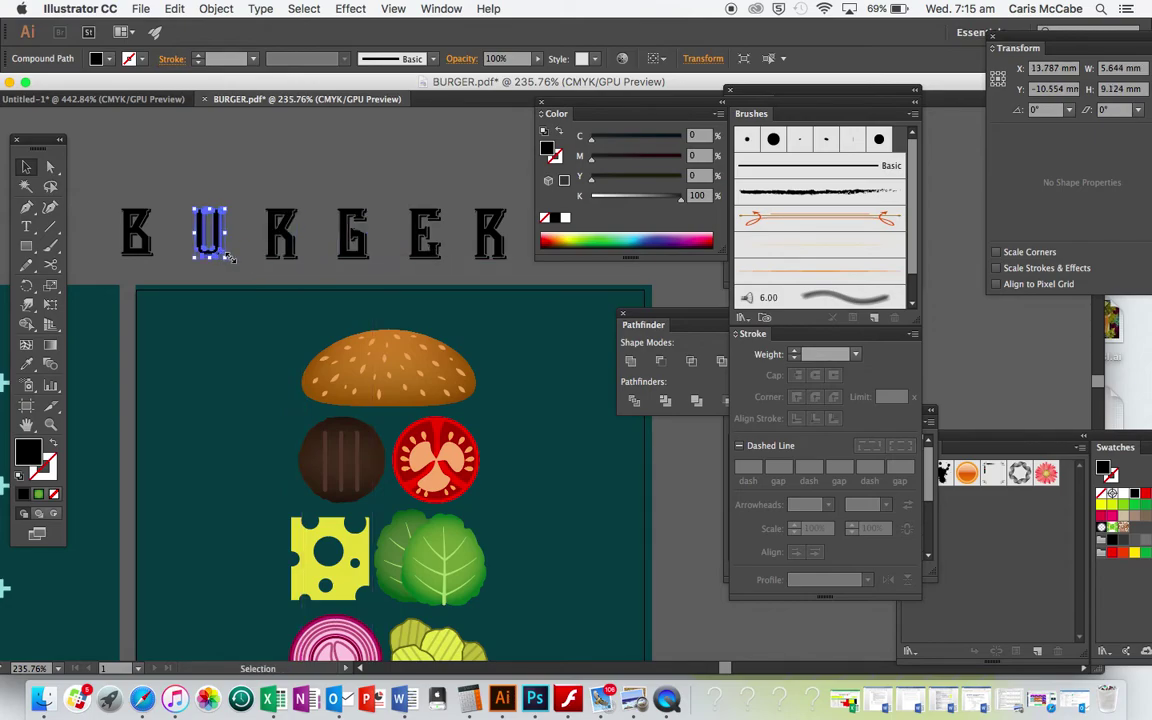
left_click_drag(224, 256, 231, 262)
left_click(146, 243)
left_click_drag(153, 257, 165, 264)
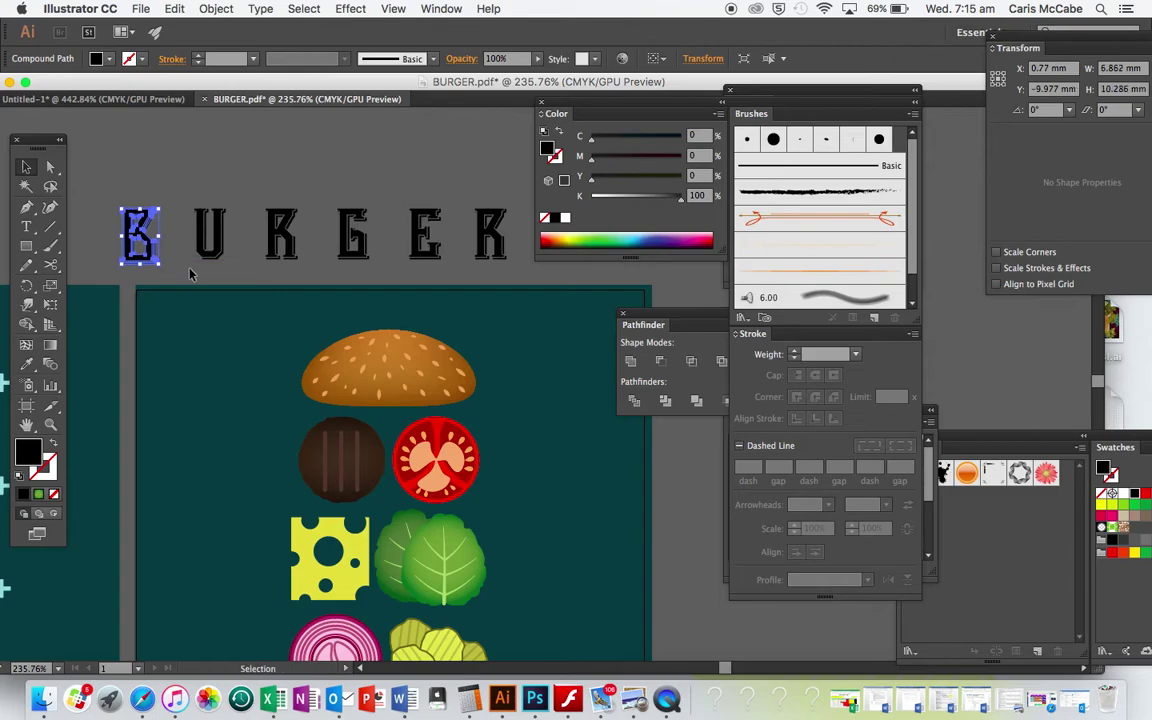
left_click(211, 280)
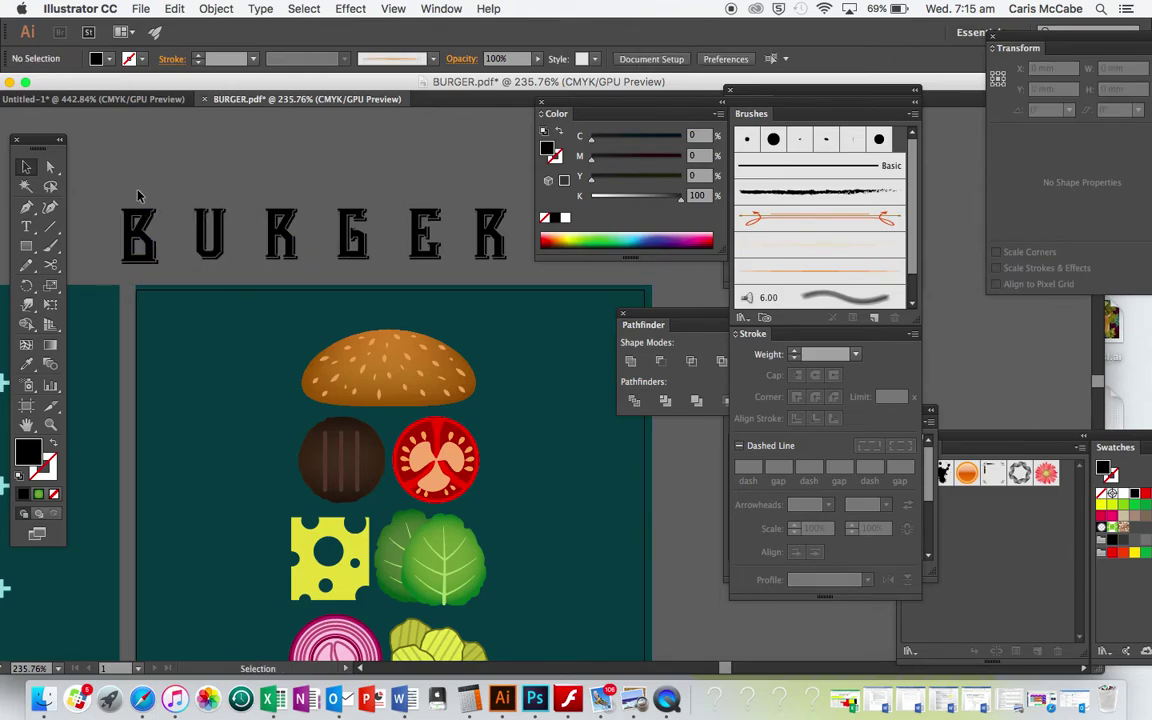
Move the six letters onto the teal background, stacked as a vertical BURGER column beside the ingredients
left_click_drag(142, 246, 228, 377)
left_click_drag(210, 263, 240, 450)
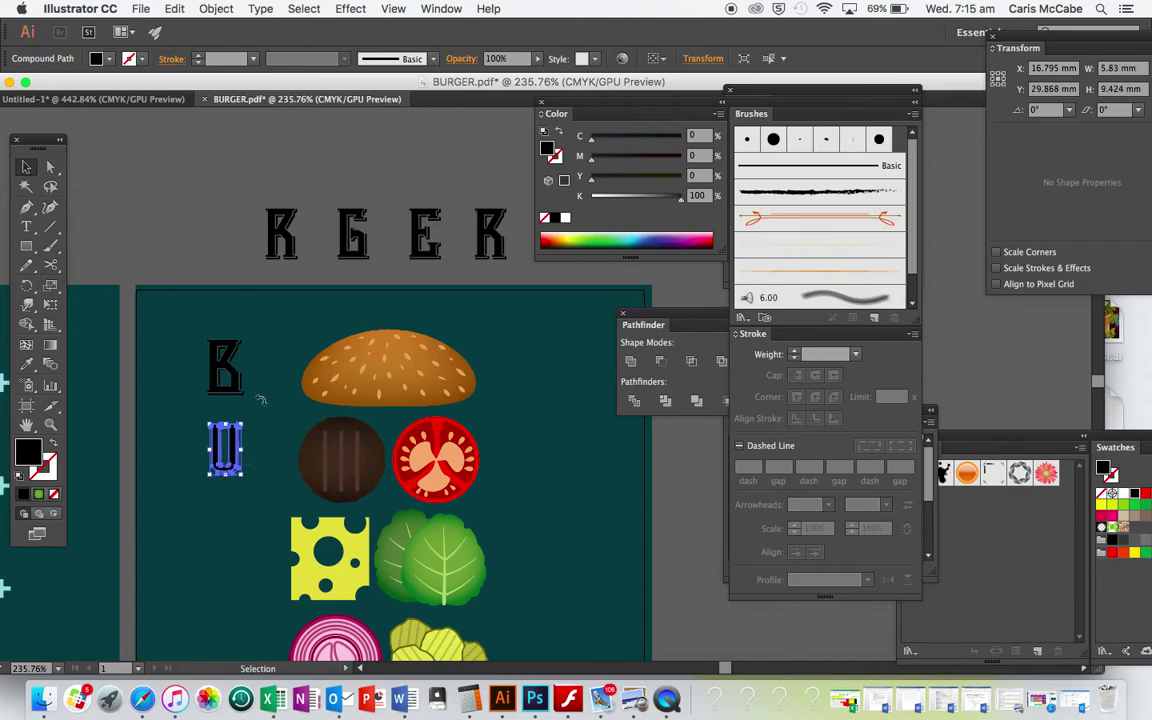
left_click_drag(287, 243, 230, 535)
scroll(260, 450, "down", 3)
left_click_drag(340, 150, 210, 530)
left_click_drag(410, 140, 212, 600)
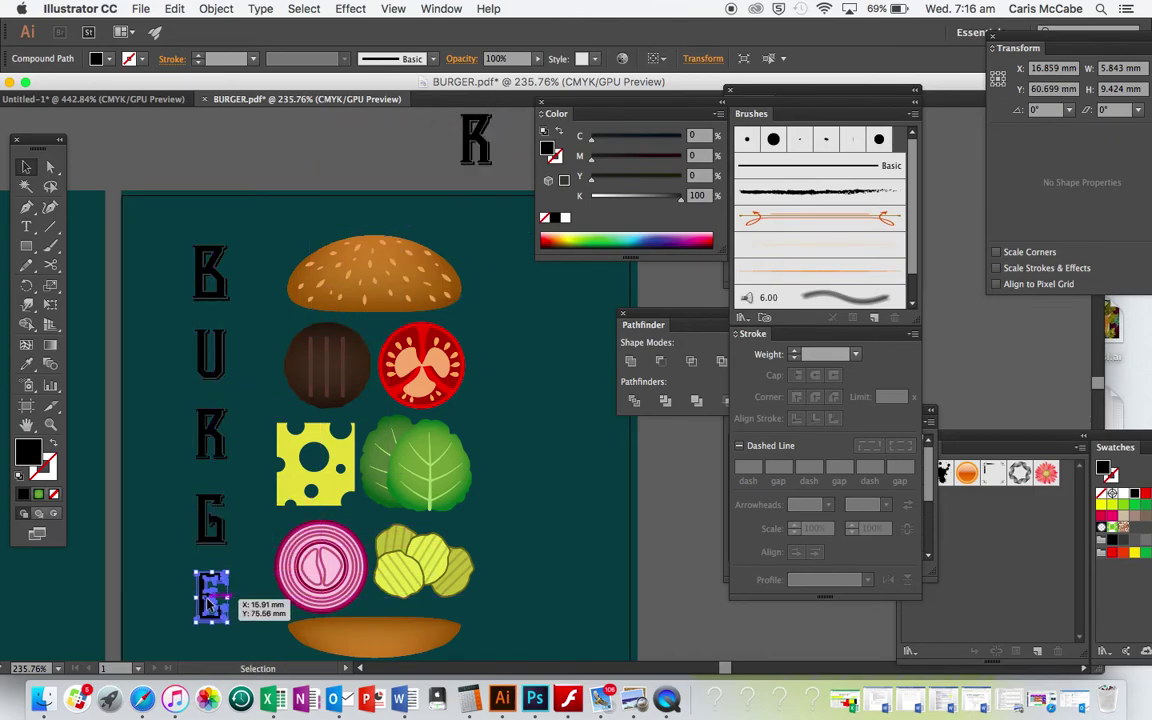
scroll(208, 604, "down", 3)
left_click(208, 604)
scroll(208, 604, "up", 2)
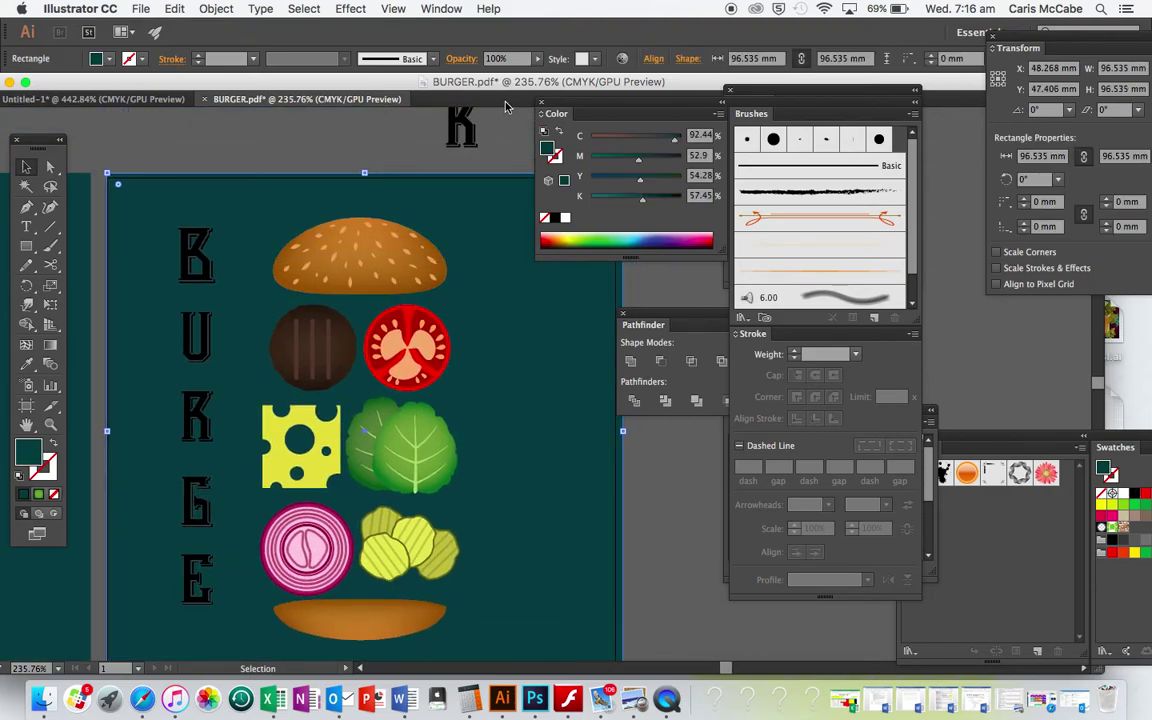
left_click_drag(462, 125, 197, 646)
scroll(237, 605, "down", 3)
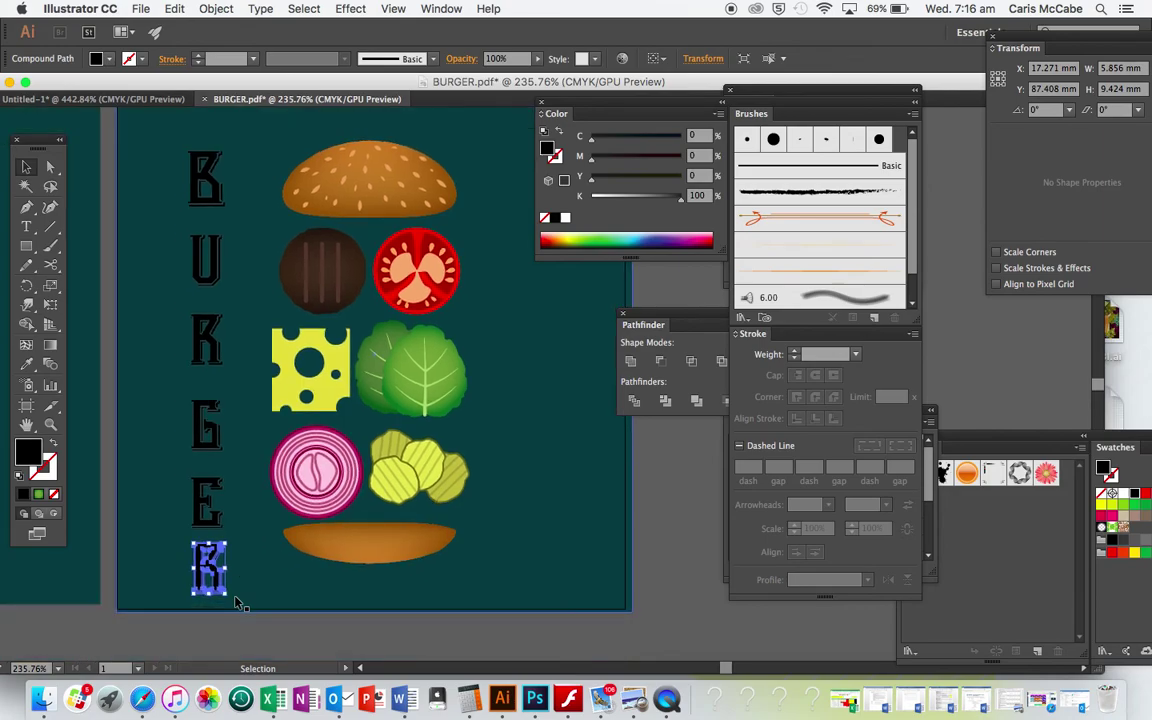
Select all six letters, align their horizontal centers and distribute their vertical centers evenly
left_click(203, 487, "shift")
left_click(205, 425, "shift")
left_click(211, 332, "shift")
left_click(206, 262, "shift")
left_click(202, 203, "shift")
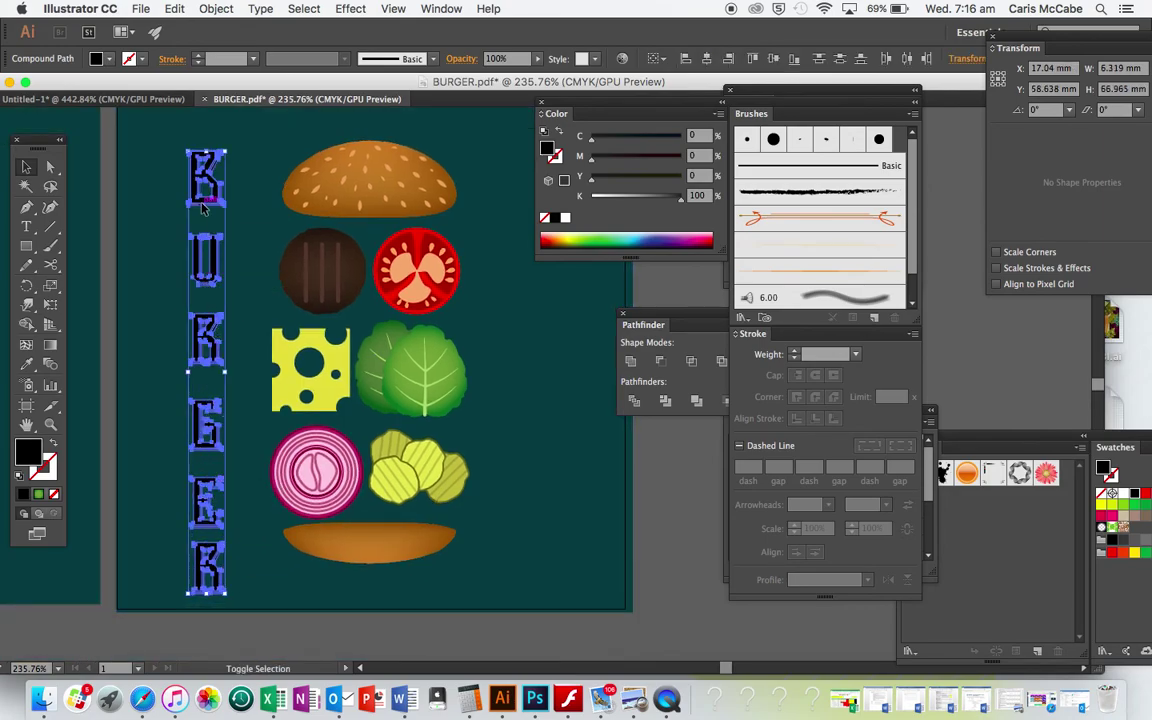
left_click(705, 62)
left_click(708, 62)
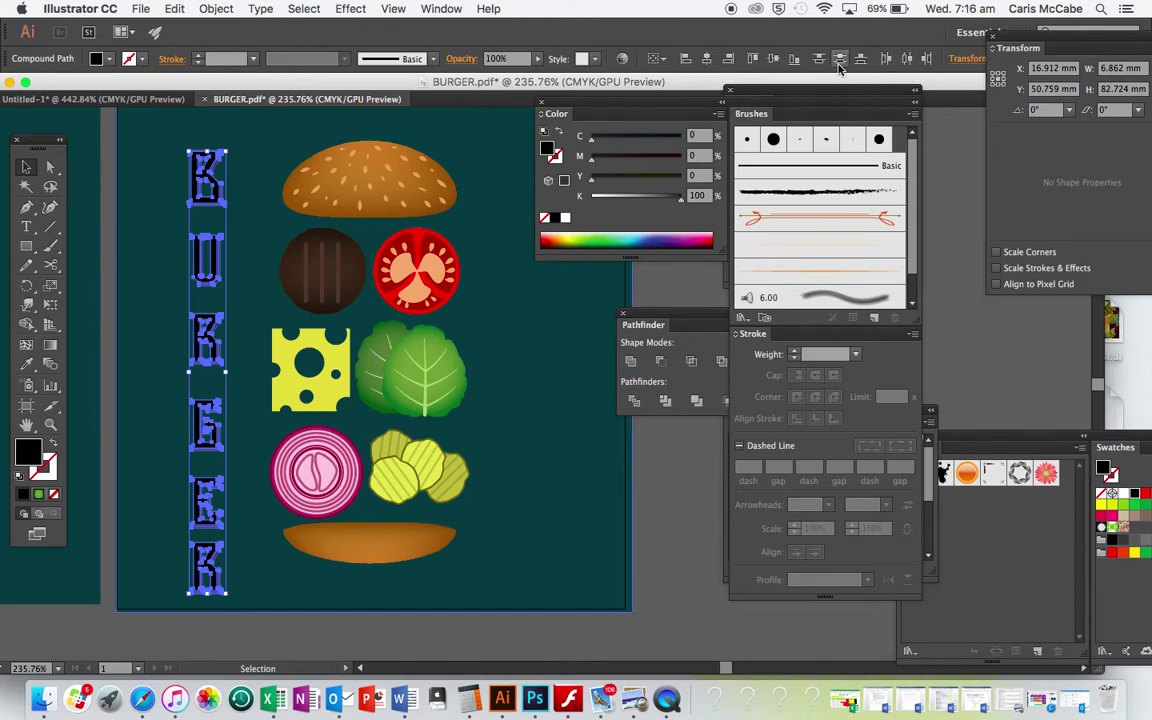
left_click(839, 62)
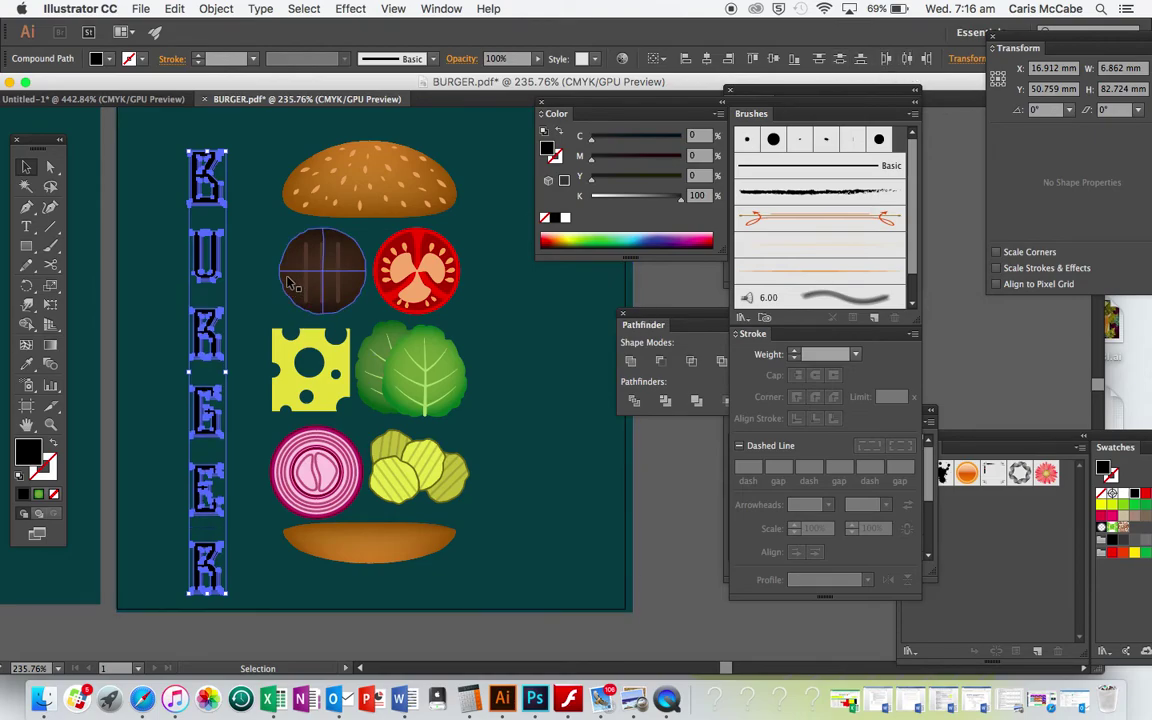
Fill the six selected letters with the light aqua sampled from the reference artwork's title
scroll(231, 501, "left", 10)
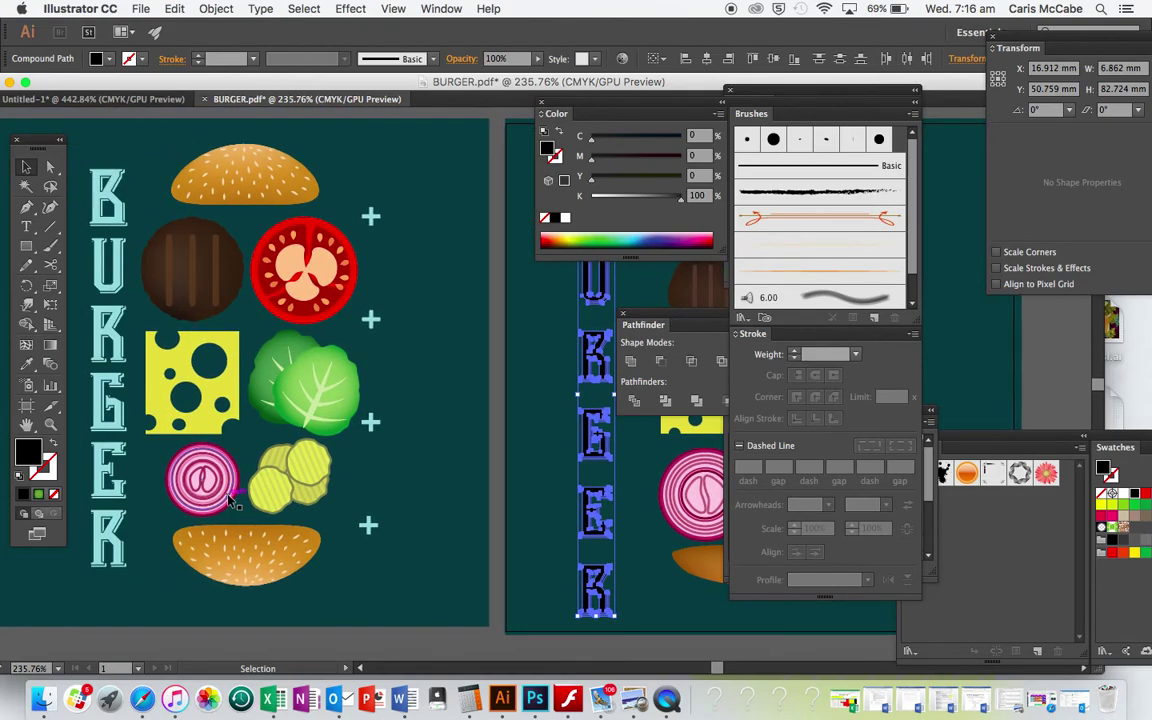
left_click(27, 364)
left_click(103, 290)
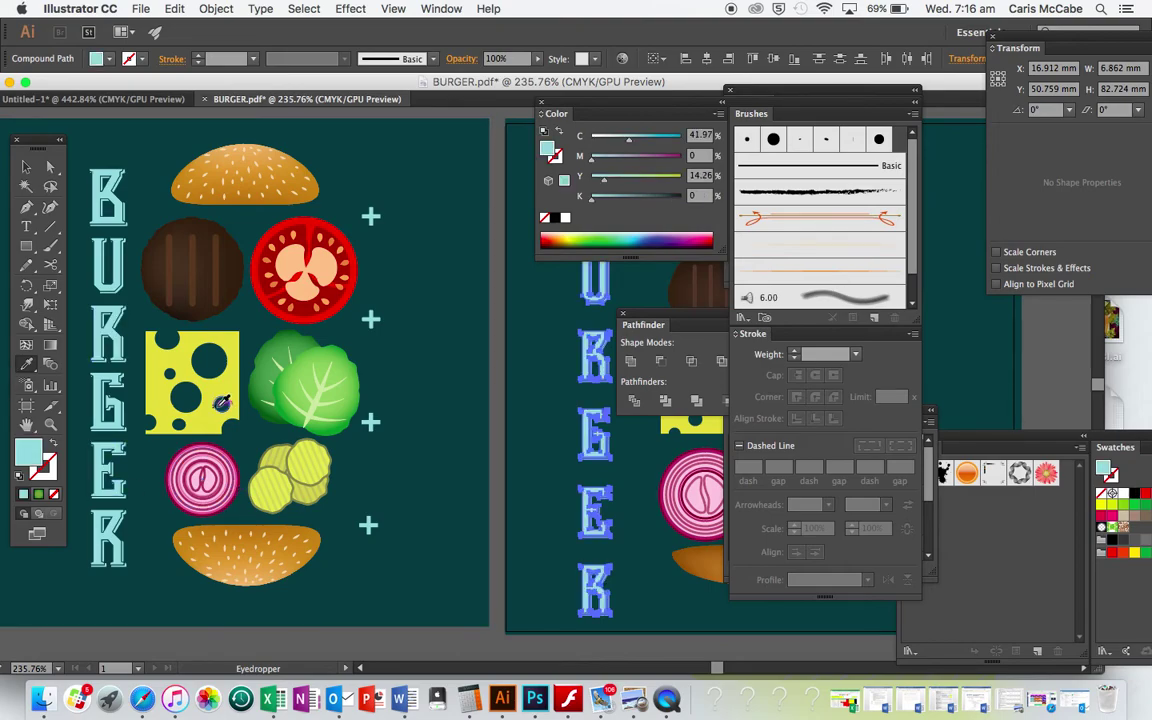
scroll(223, 400, "right", 10)
scroll(223, 400, "left", 1)
key("v")
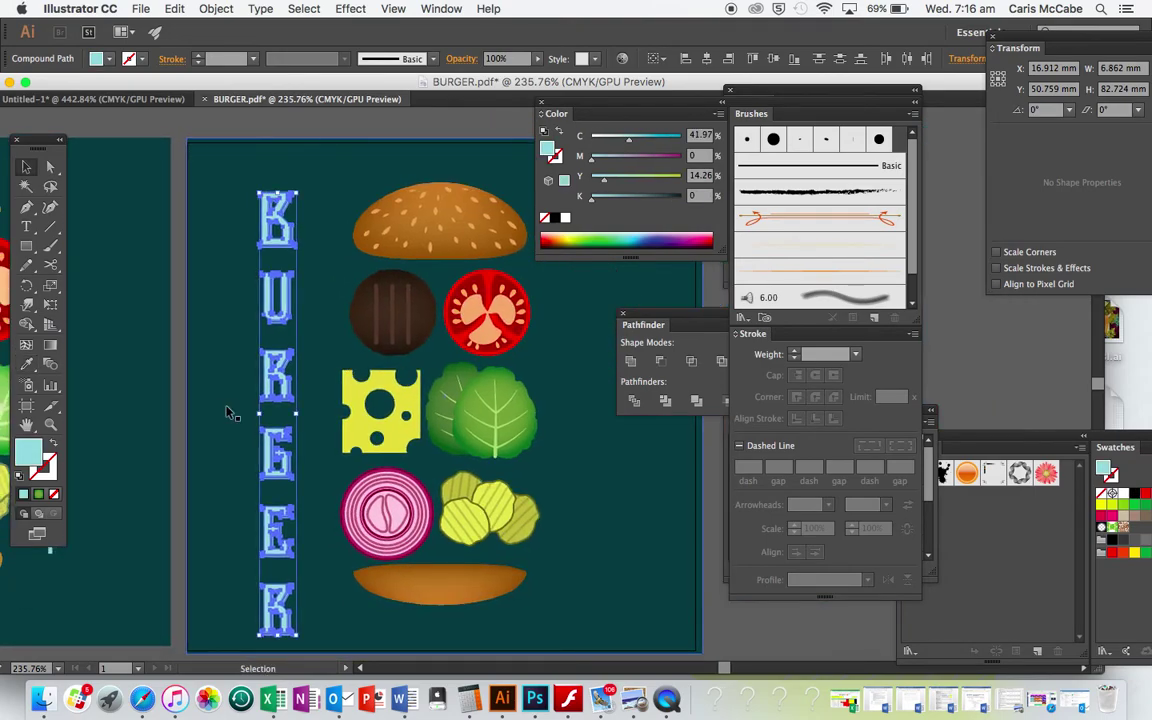
Group the BURGER letters and move them closer to the ingredients, centered at about X 21.4 mm, Y 47.3 mm
left_click(240, 410)
left_click_drag(262, 412, 300, 362)
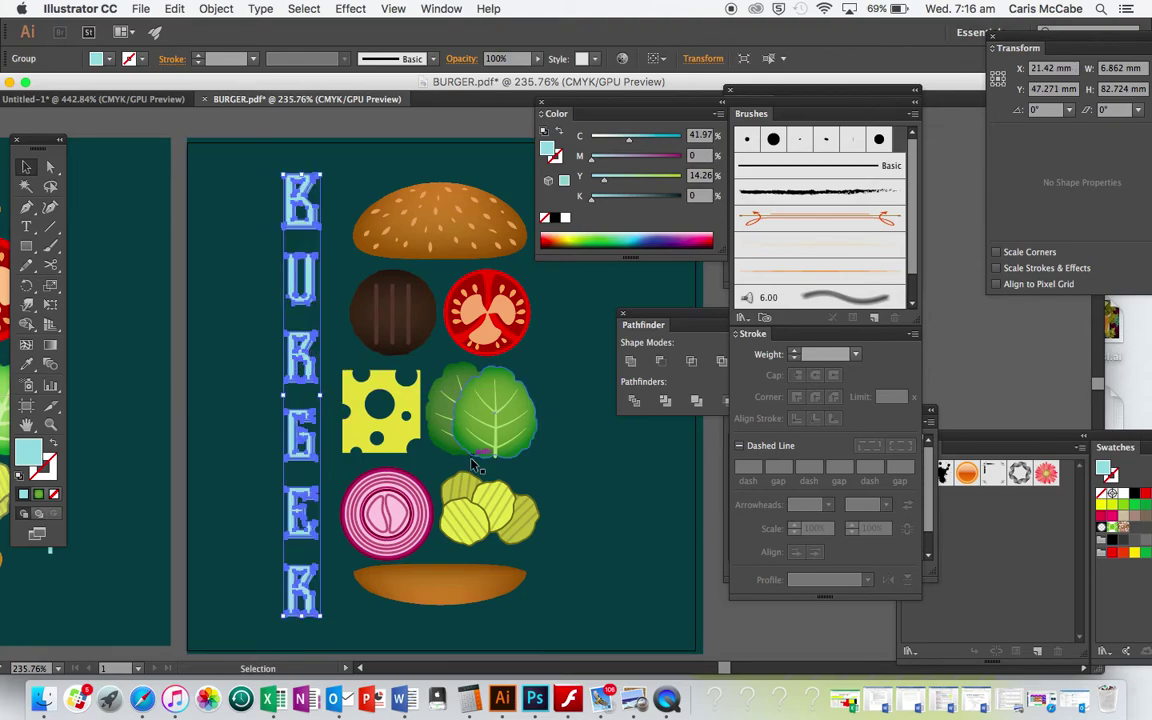
left_click(594, 516)
scroll(614, 441, "up", 3)
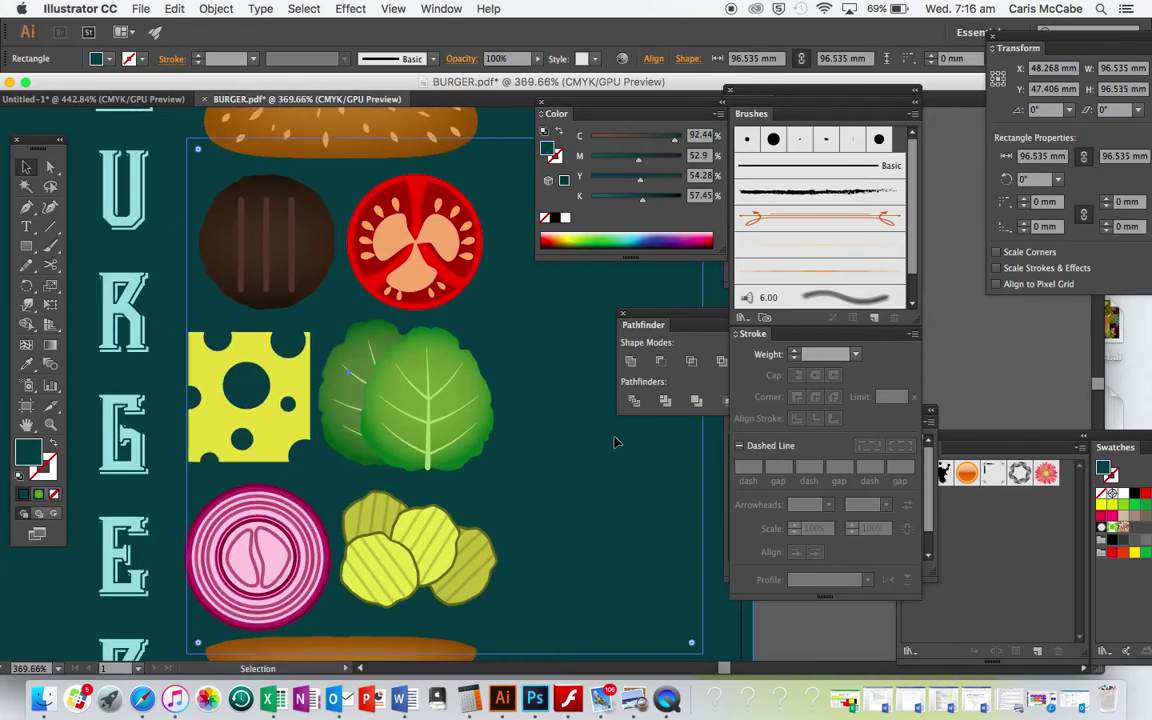
scroll(614, 441, "down", 3)
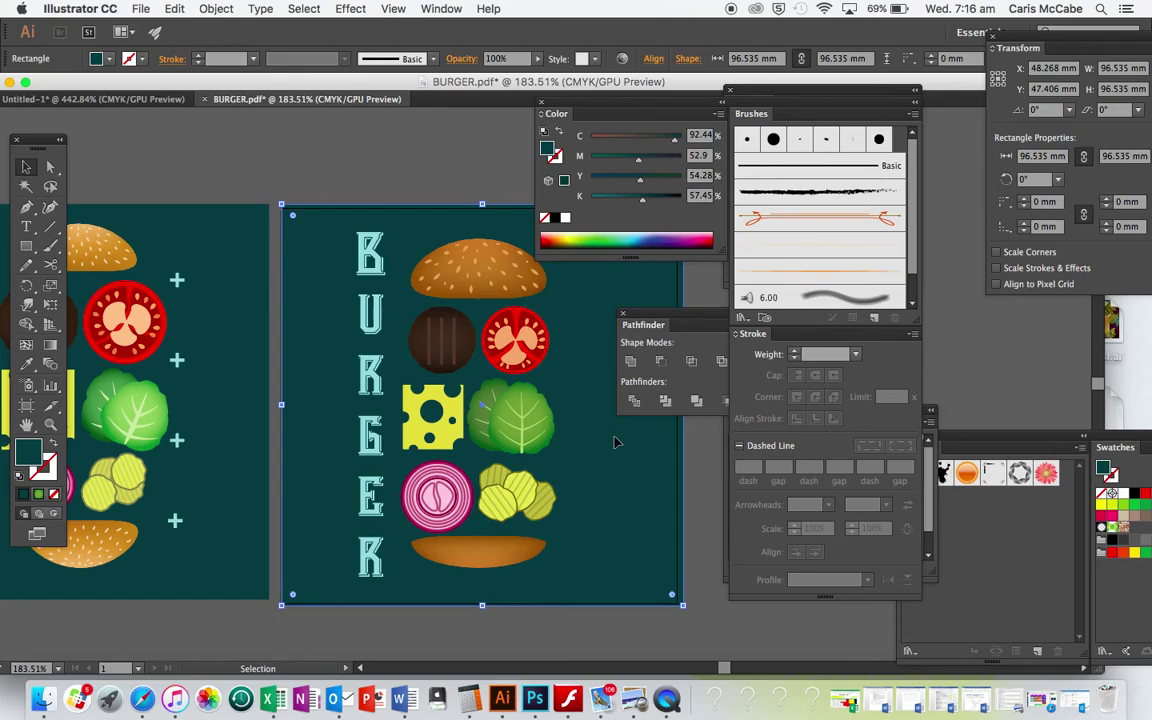
Draw a thin vertical rectangle about 0.7 by 4.3 mm on the teal area beside the top bun, opposite the BURGER title
left_click(26, 246)
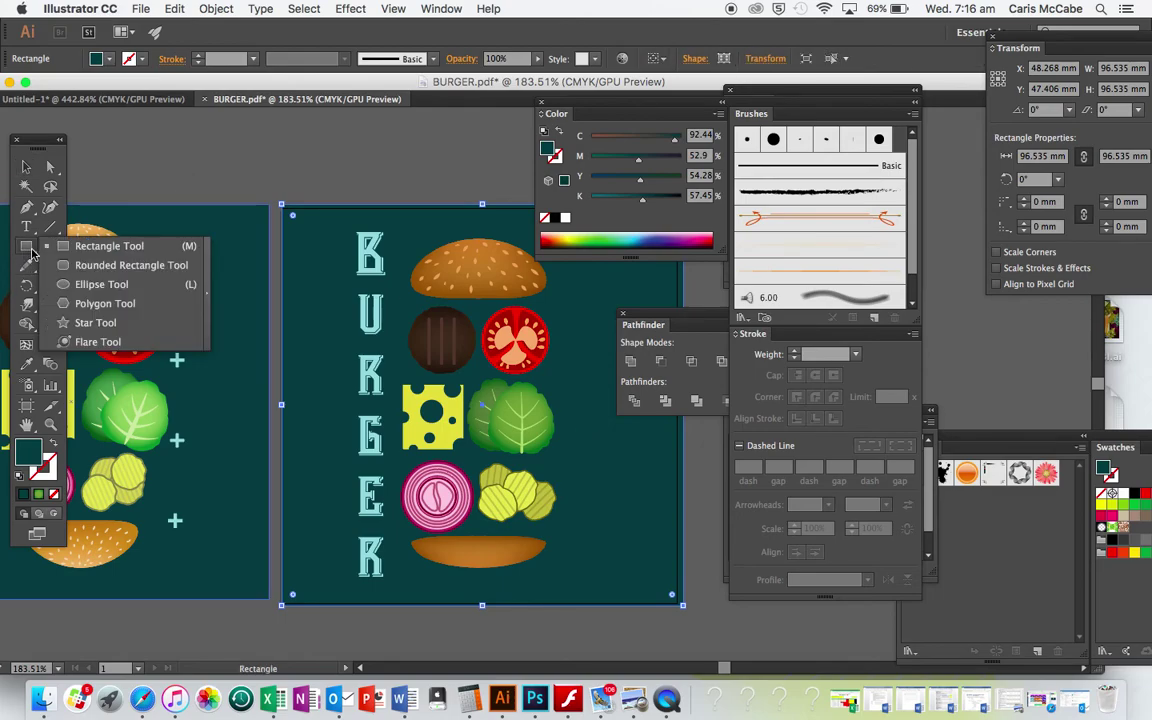
left_click(54, 249)
scroll(554, 410, "right", 3)
scroll(554, 410, "up", 3)
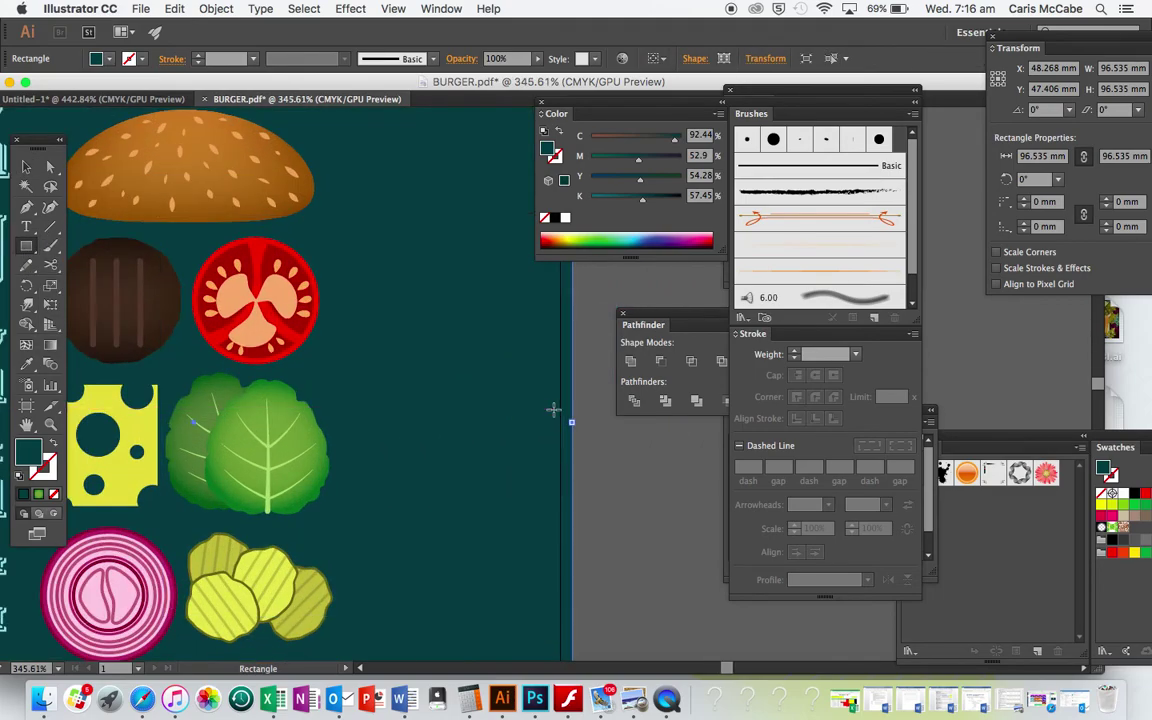
scroll(554, 410, "up", 2)
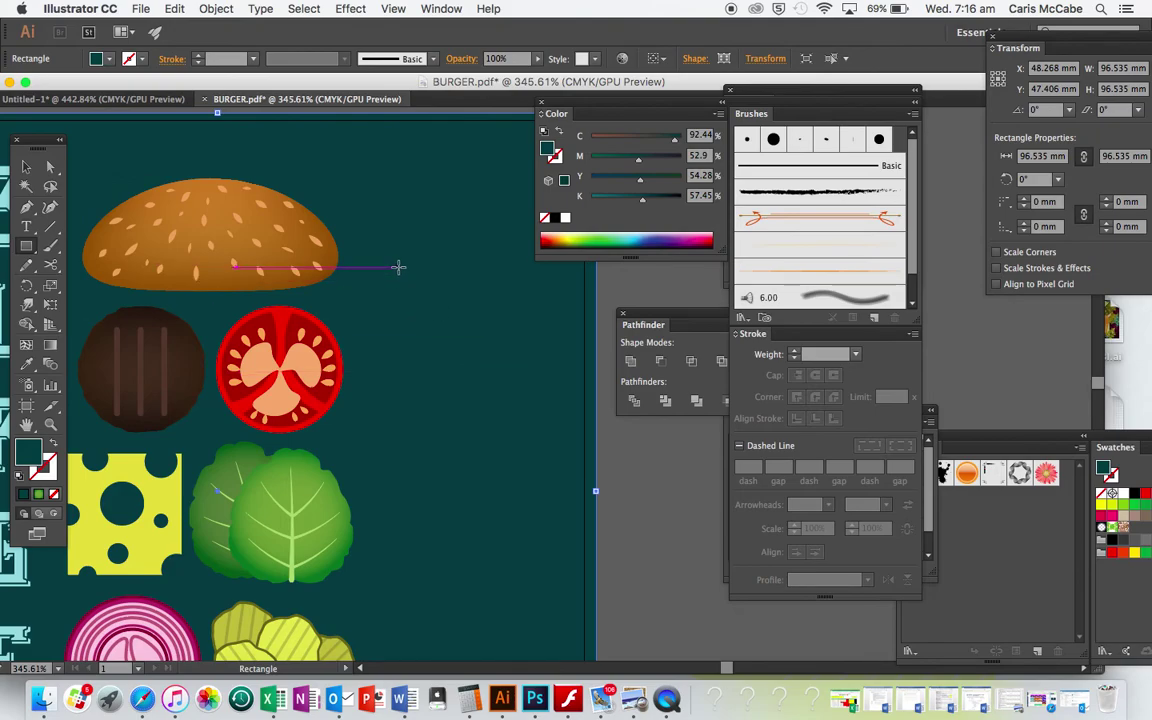
left_click_drag(407, 272, 410, 309)
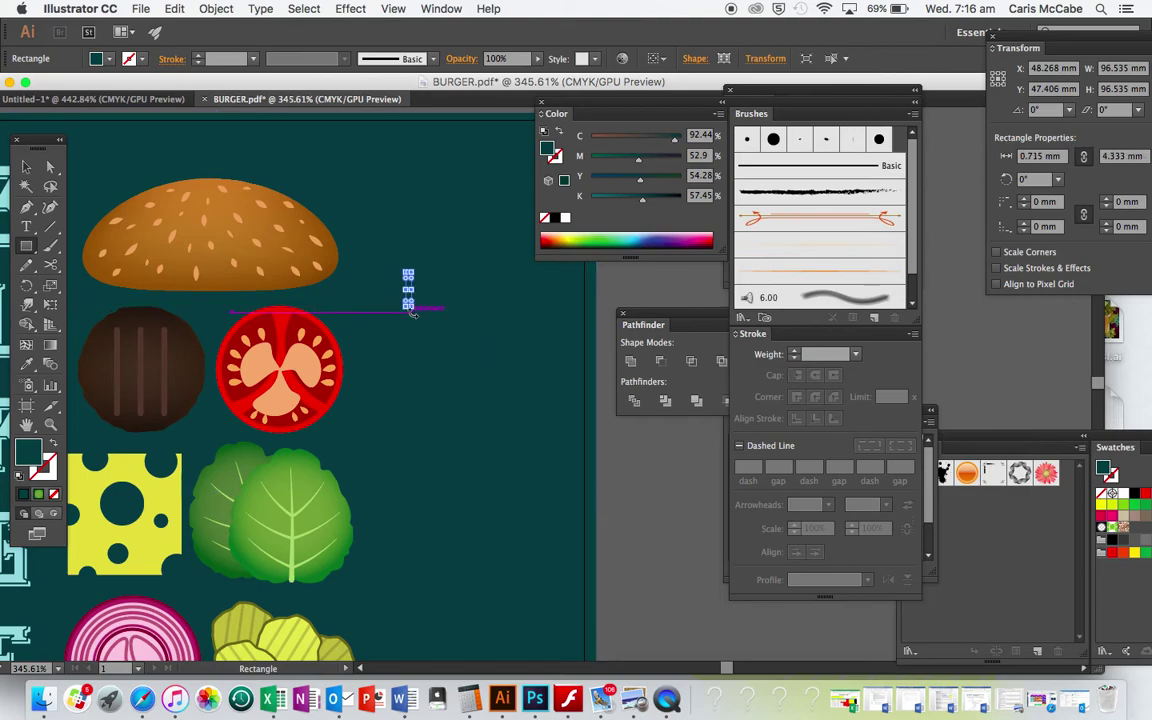
Fill the thin rectangle with the light aqua sampled from the letter B
key("i")
scroll(424, 340, "left", 5)
scroll(424, 340, "up", 2)
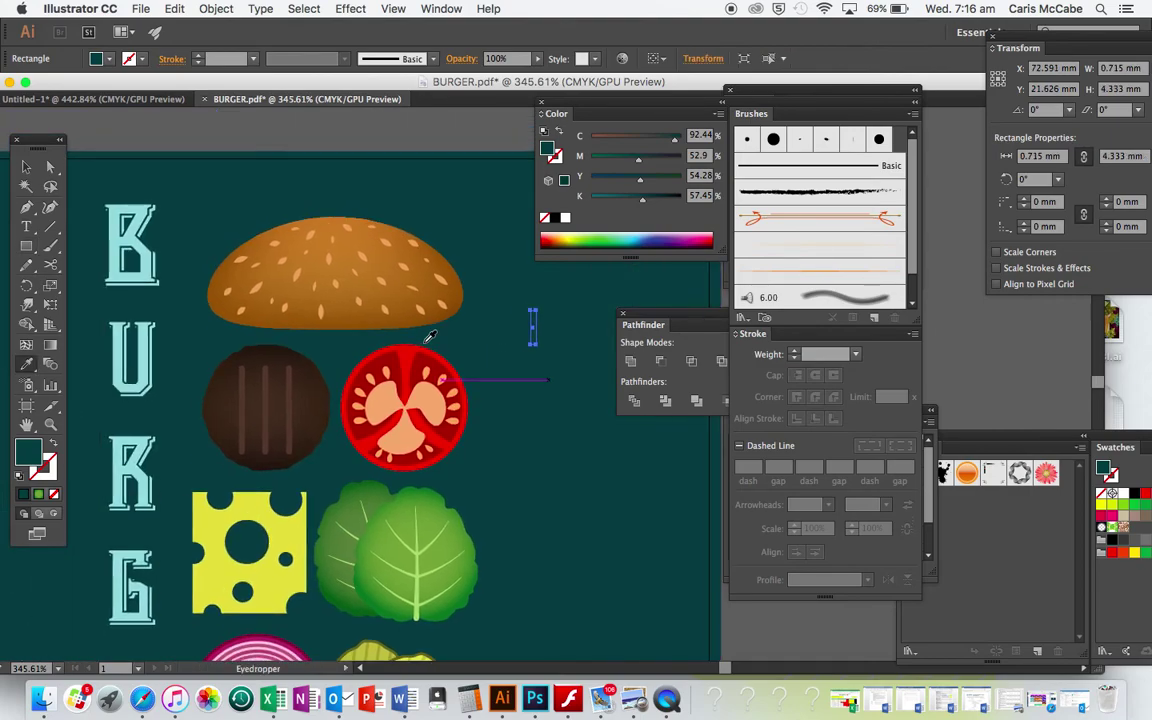
left_click(141, 237)
scroll(364, 375, "right", 3)
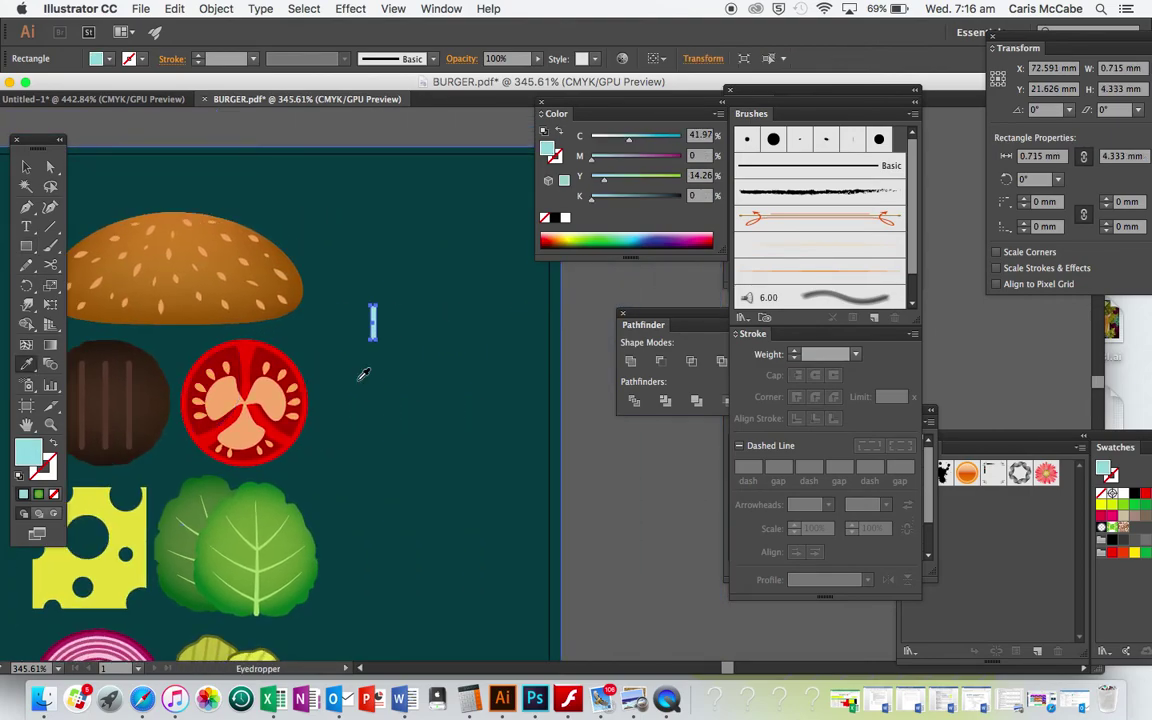
Create a copy of the thin aqua rectangle rotated 90° about its center to form a plus sign
key("v")
left_click(218, 9)
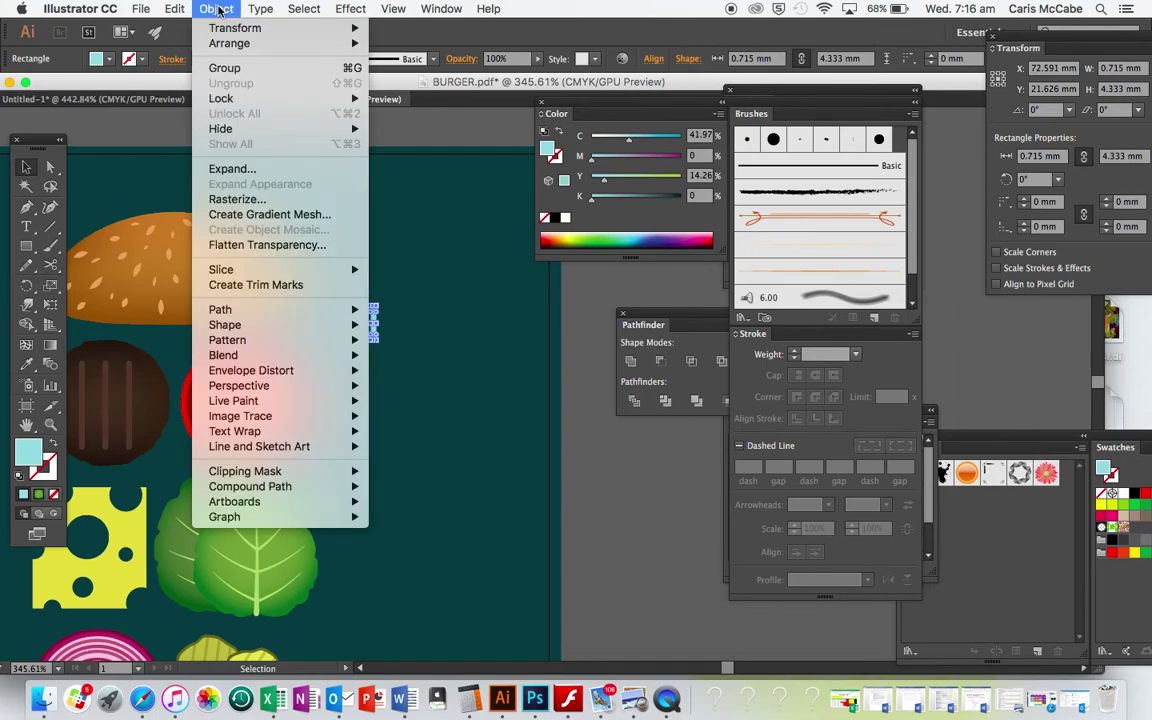
mouse_move(223, 30)
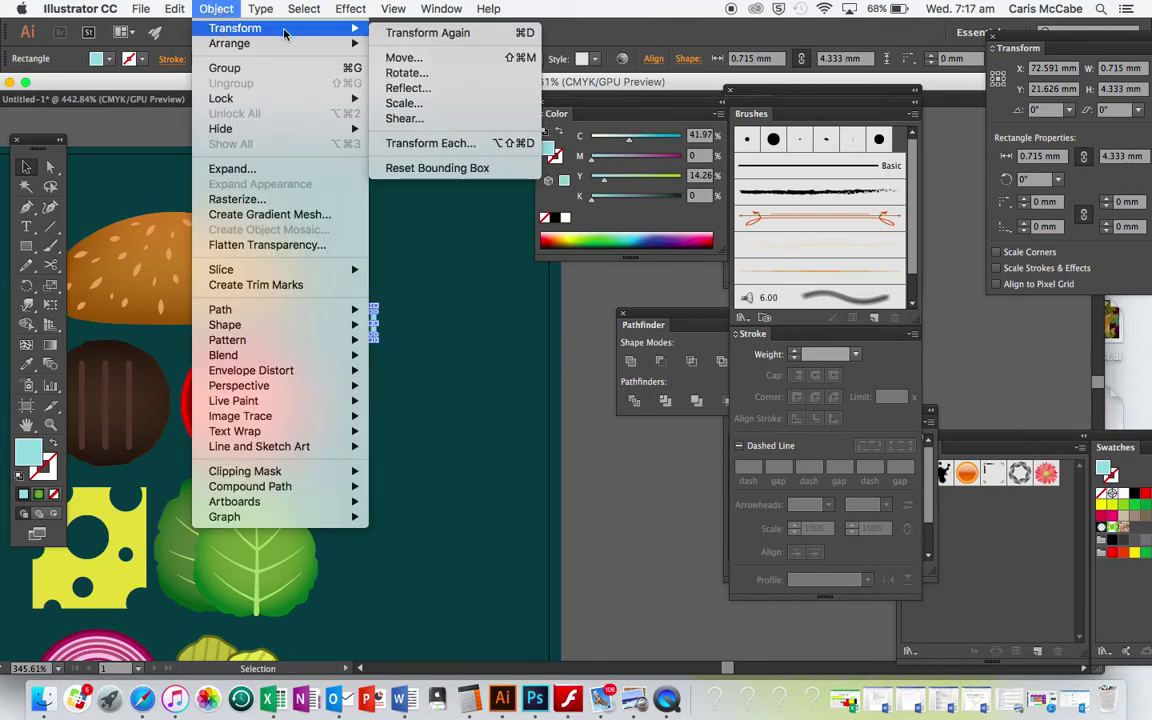
left_click(408, 73)
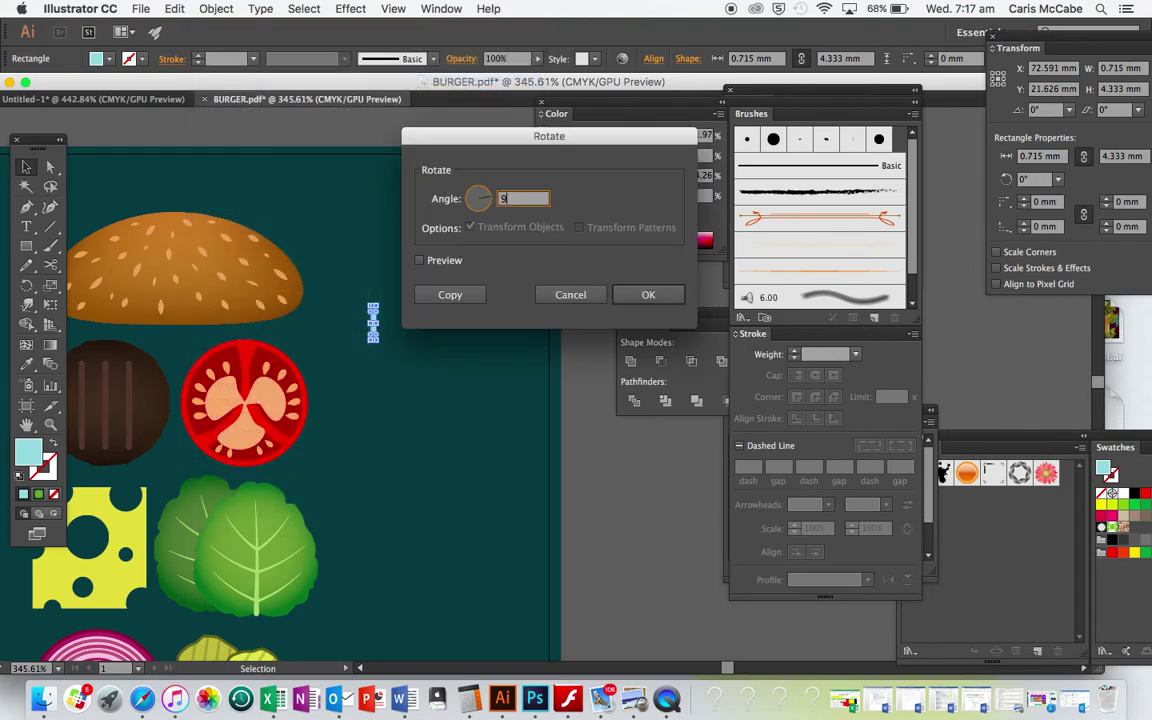
type("90")
left_click(452, 295)
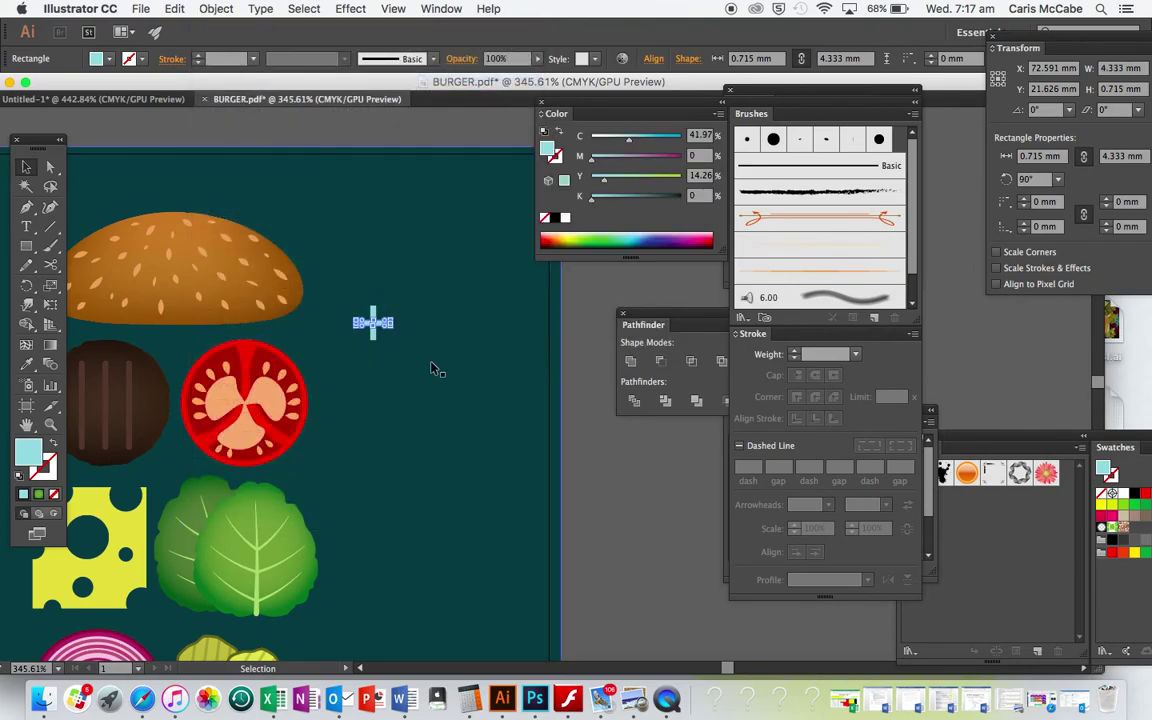
Select both bars of the plus sign and place three copies straight below it, making a vertical column of four beside the ingredients
scroll(433, 368, "up", 3)
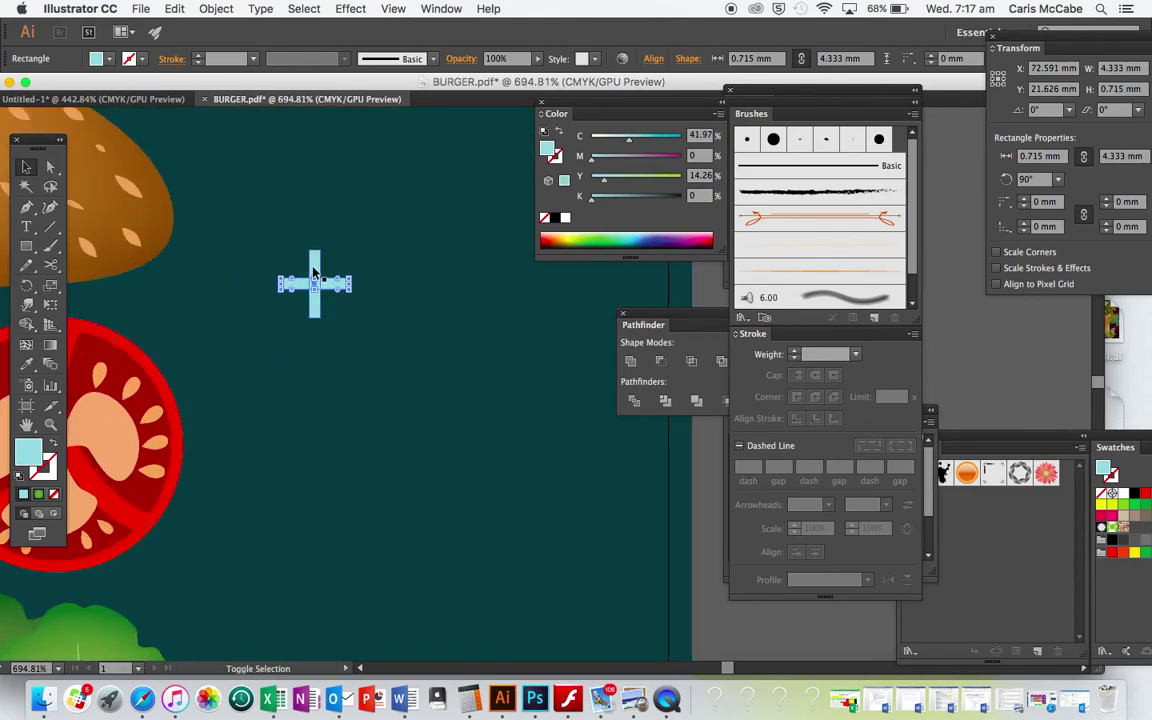
scroll(314, 265, "down", 3)
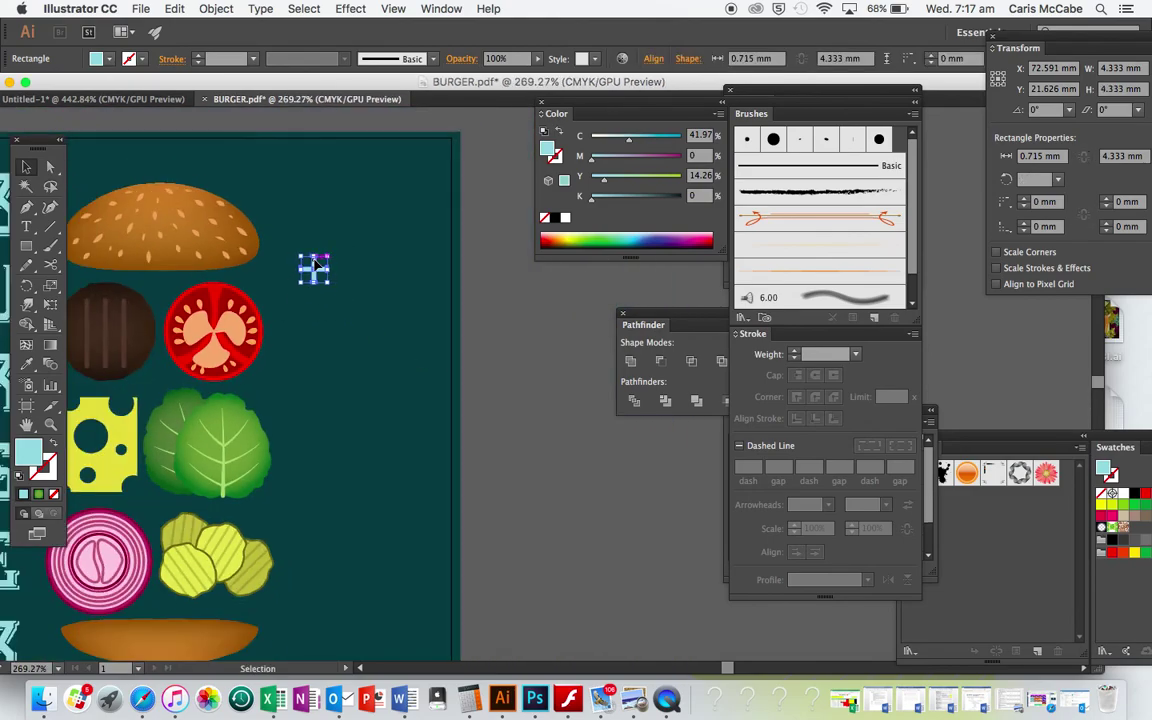
left_click_drag(314, 283, 315, 366)
key("super+z")
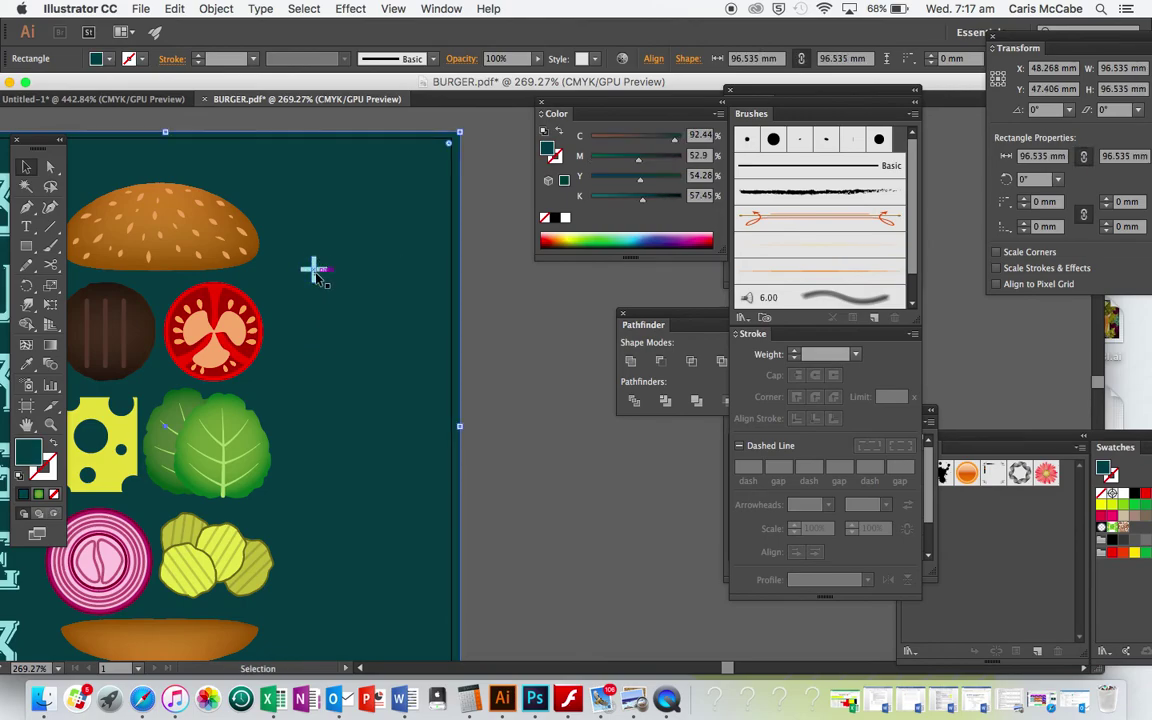
left_click_drag(315, 272, 310, 612)
Select all four plus signs and distribute them evenly in the vertical direction by their centers
left_click(314, 507, "shift")
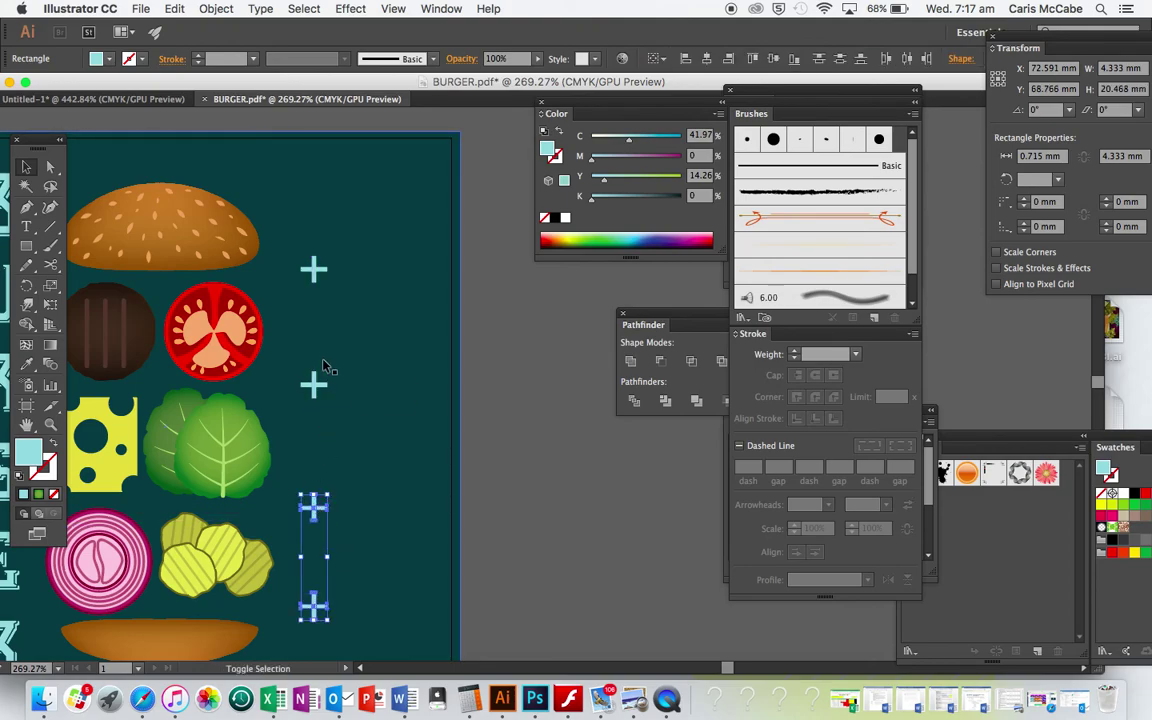
left_click(314, 384, "shift")
left_click(314, 266, "shift")
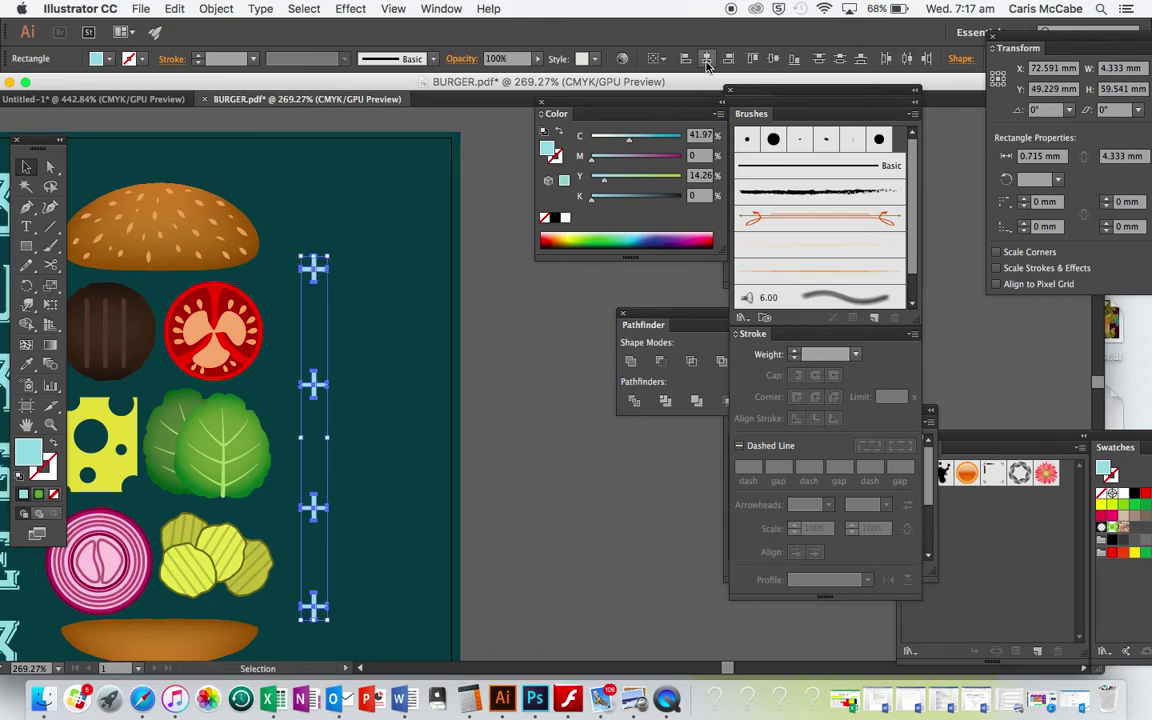
left_click(841, 60)
left_click(527, 410)
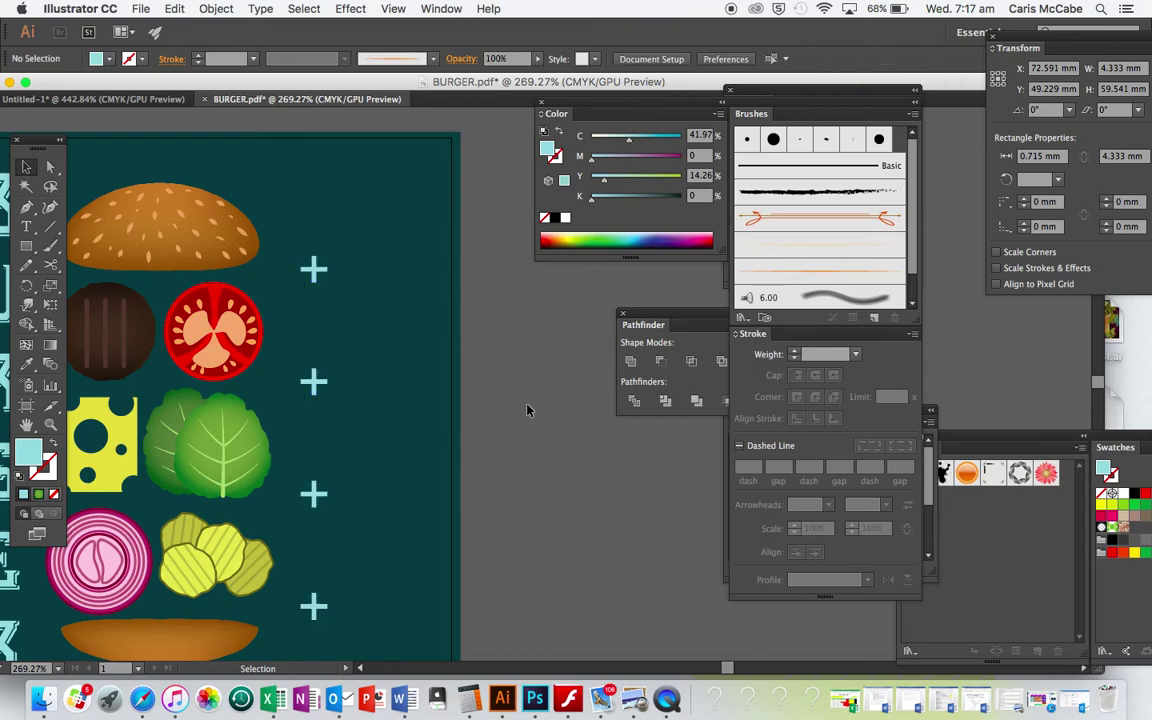
Open the Save As dialog for the burger artwork and move it clear of the illustration
scroll(528, 410, "down", 3)
scroll(528, 410, "up", 2)
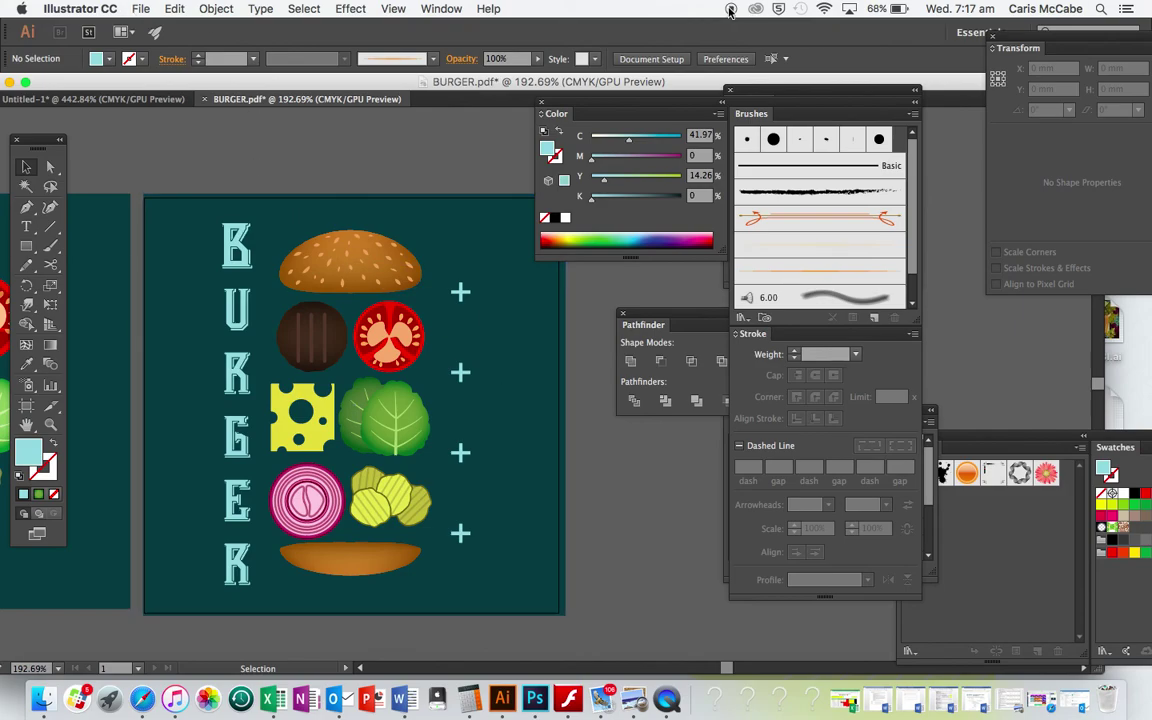
left_click(138, 9)
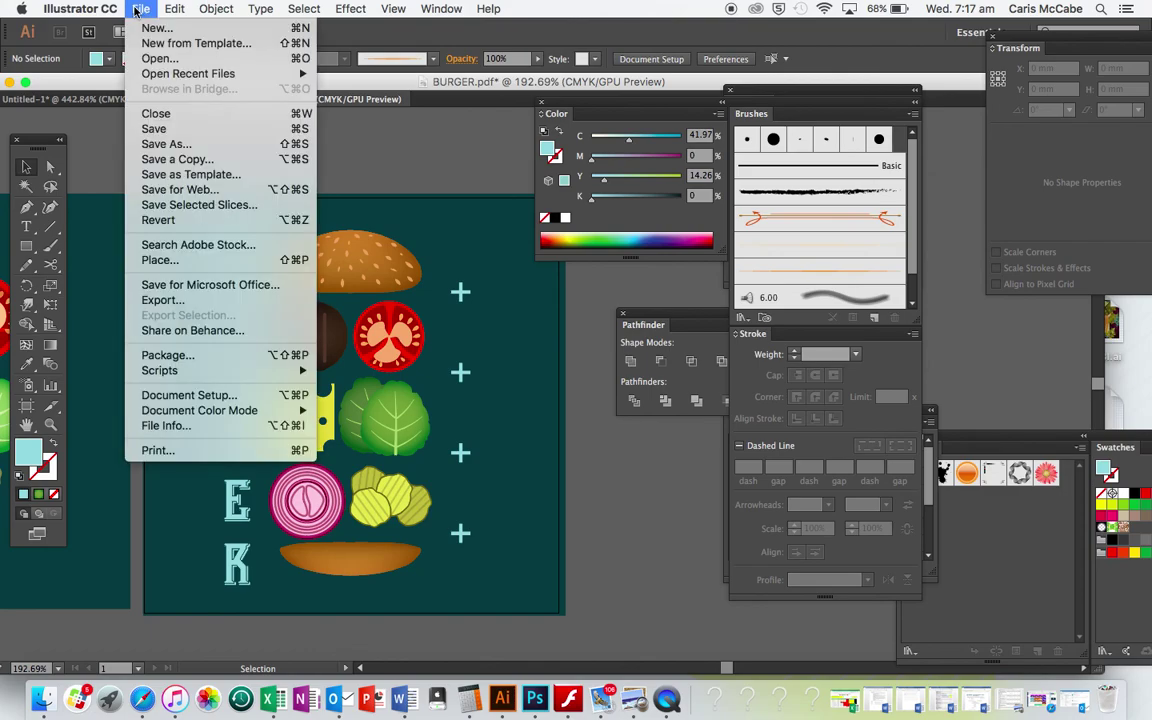
left_click(152, 145)
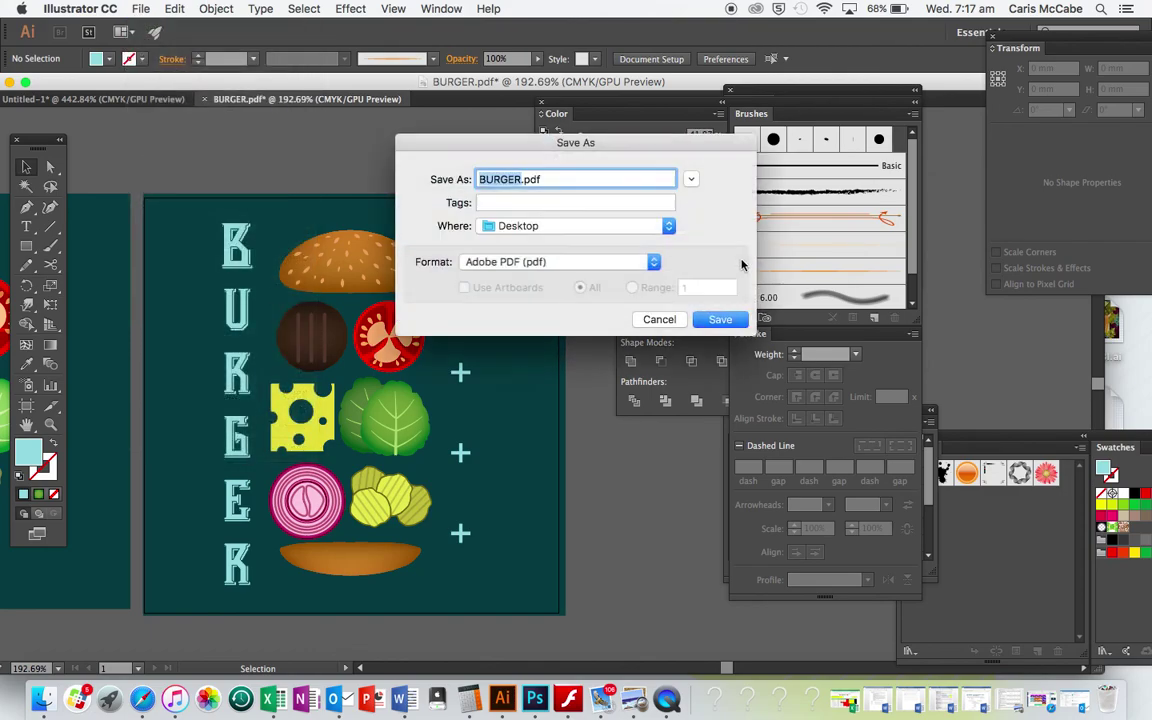
left_click_drag(591, 147, 672, 140)
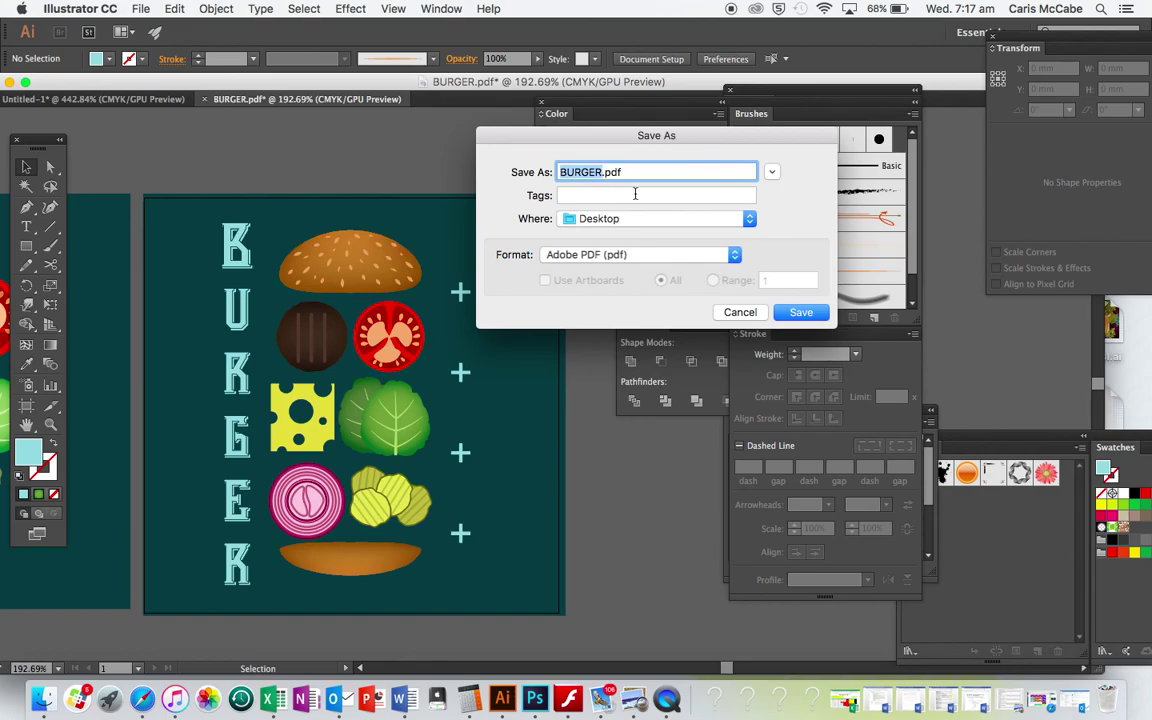